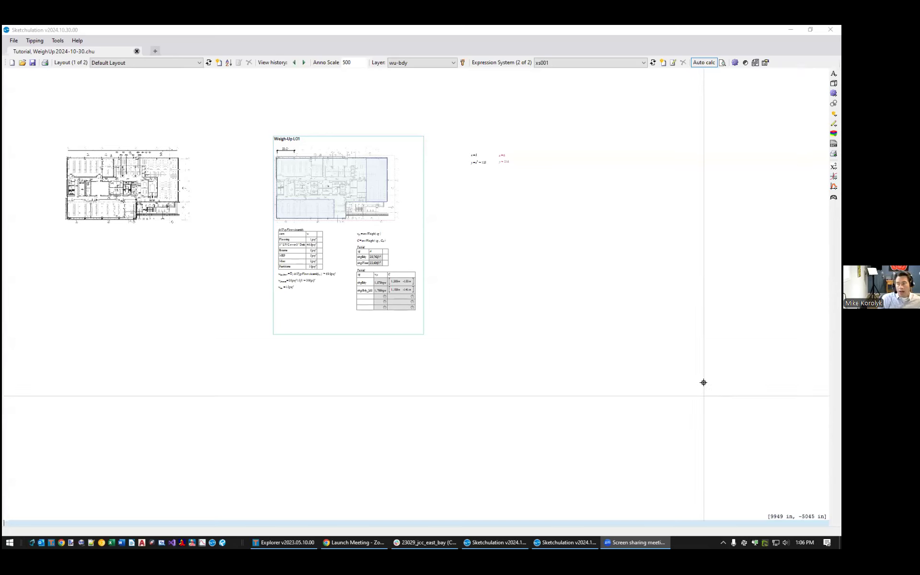
# Examine the Weigh-Up L01 sheet, including its floor plan, floor assembly table, weight expressions and result tables
pyautogui.scroll(3, 453, 178)
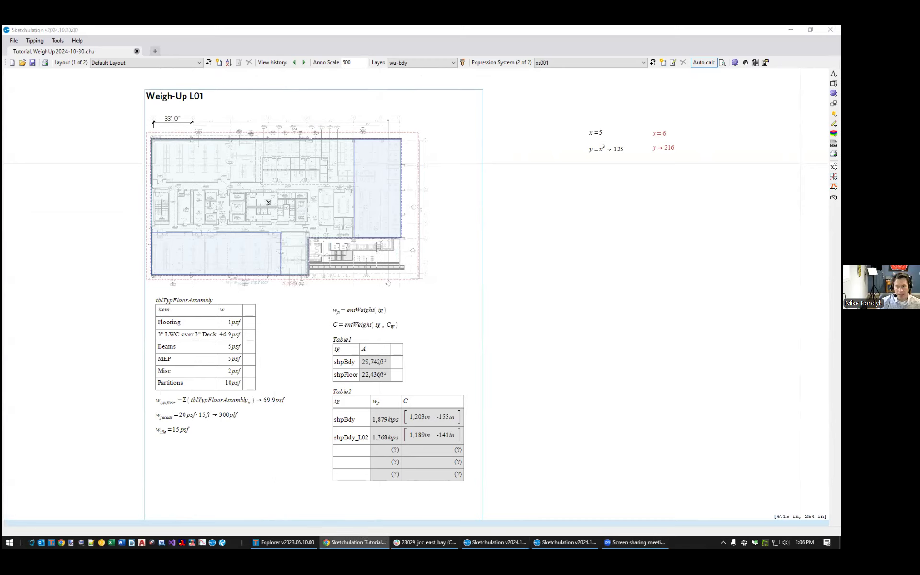
pyautogui.moveTo(245, 220); pyautogui.dragTo(300, 265, button='middle')
pyautogui.scroll(2, 299, 263)
pyautogui.moveTo(435, 239); pyautogui.dragTo(438, 104, button='middle')
pyautogui.scroll(-1, 337, 251)
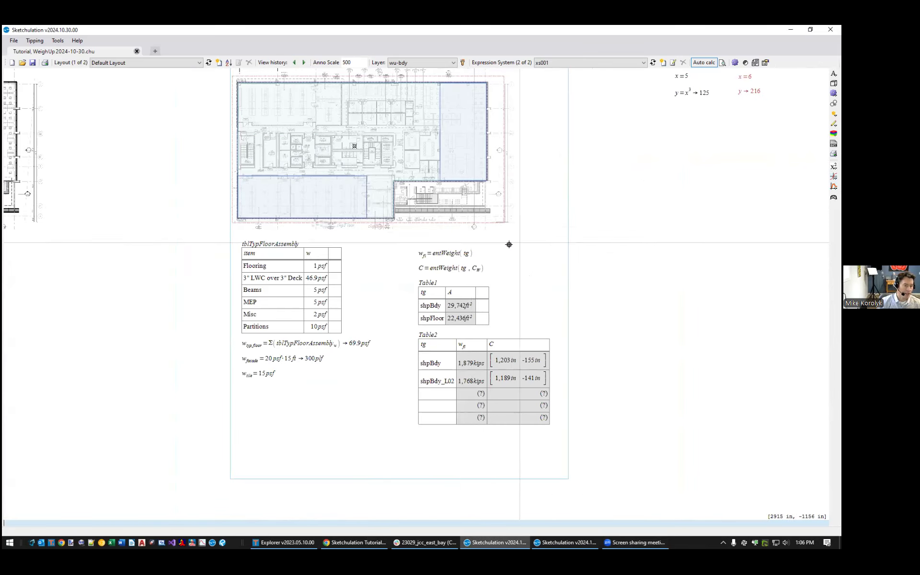
pyautogui.moveTo(340, 168); pyautogui.dragTo(337, 291, button='middle')
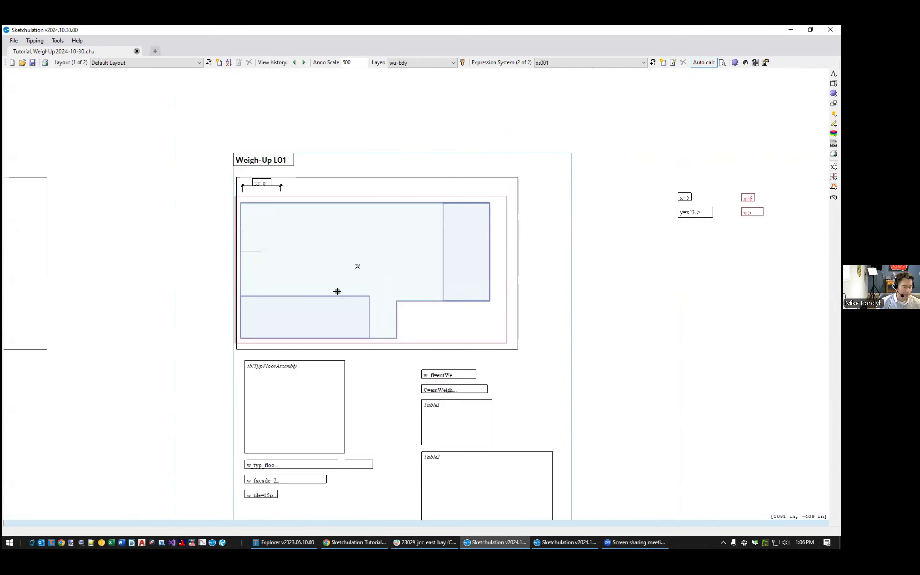
pyautogui.scroll(1, 337, 292)
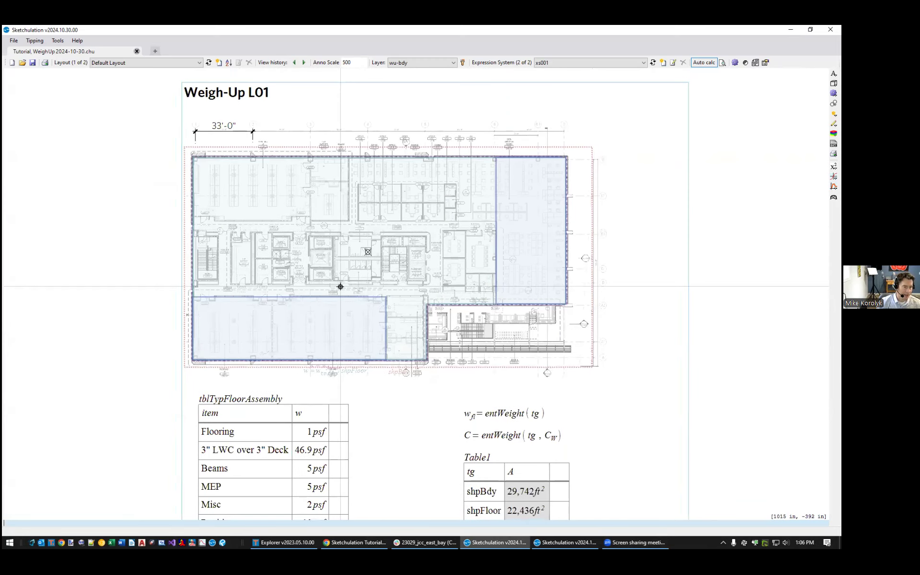
pyautogui.moveTo(589, 278); pyautogui.dragTo(582, 286, button='middle')
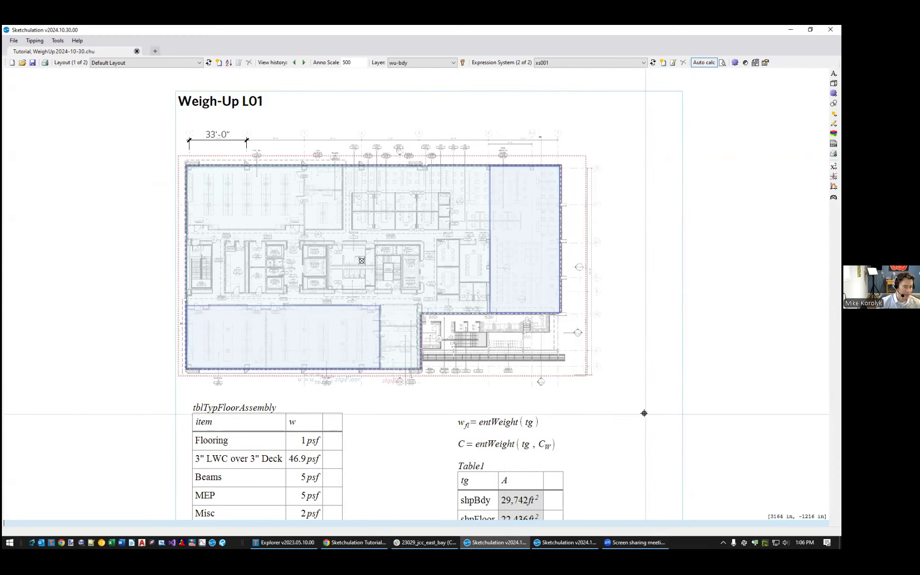
# Select the background floor plan on the Weigh-Up L01 sheet and examine the area shapes traced over it
pyautogui.moveTo(675, 417); pyautogui.dragTo(674, 292, button='middle')
pyautogui.click(261, 337)
pyautogui.moveTo(435, 176); pyautogui.dragTo(405, 286, button='middle')
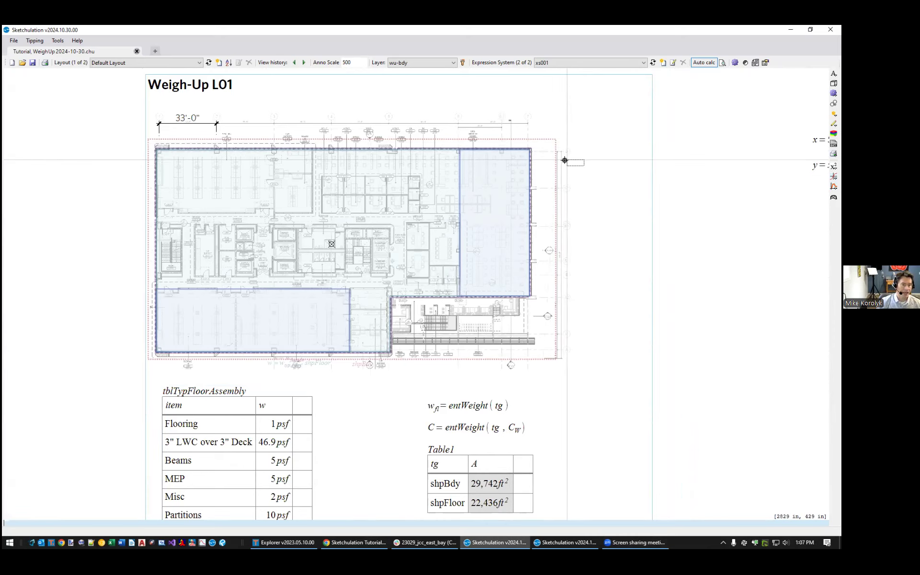
pyautogui.moveTo(575, 154); pyautogui.dragTo(613, 199, button='middle')
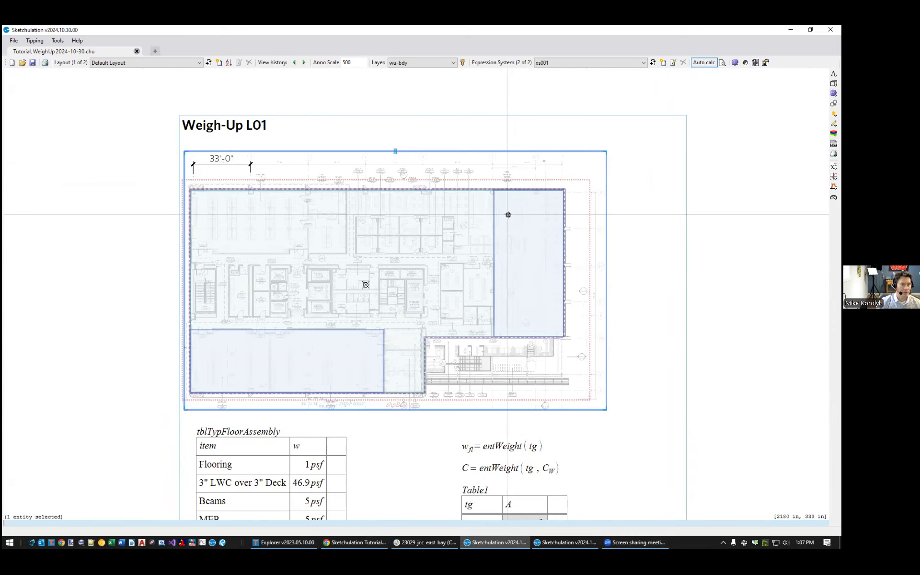
pyautogui.scroll(2, 508, 215)
pyautogui.moveTo(514, 358); pyautogui.dragTo(532, 323, button='middle')
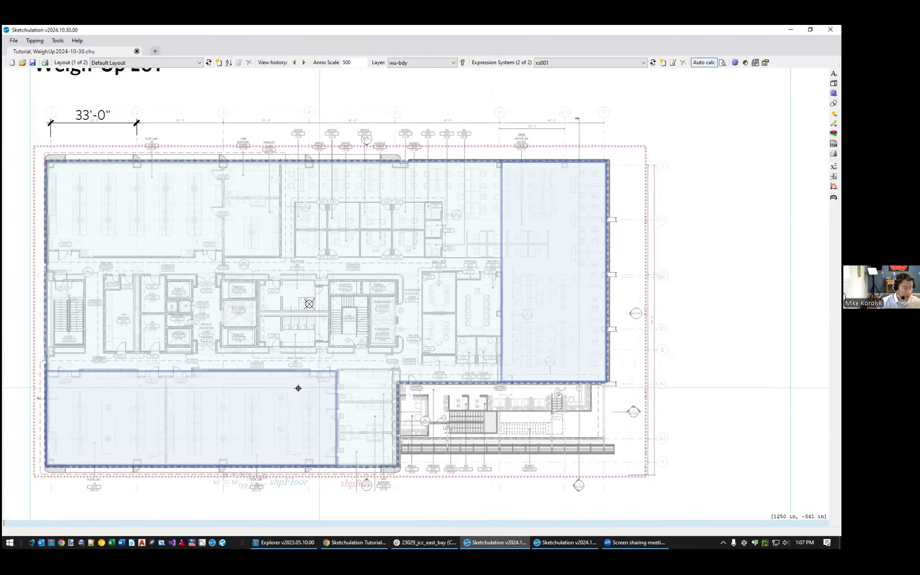
pyautogui.moveTo(716, 447); pyautogui.dragTo(746, 382, button='middle')
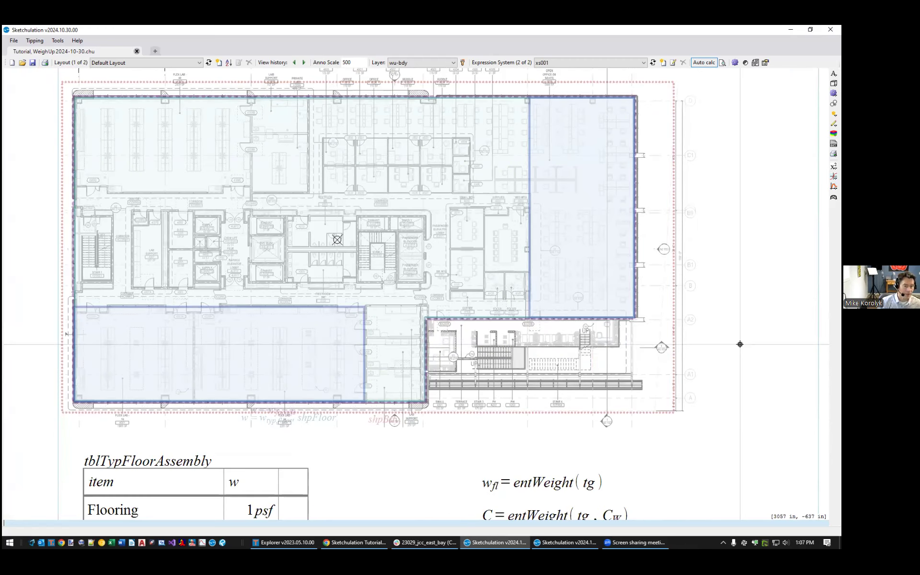
# Select the tblTypFloorAssembly table and review its floor load items, then clear the selection
pyautogui.scroll(-2, 740, 344)
pyautogui.moveTo(727, 298); pyautogui.dragTo(708, 199, button='middle')
pyautogui.click(349, 412)
pyautogui.moveTo(476, 371); pyautogui.dragTo(491, 273, button='middle')
pyautogui.scroll(2, 421, 347)
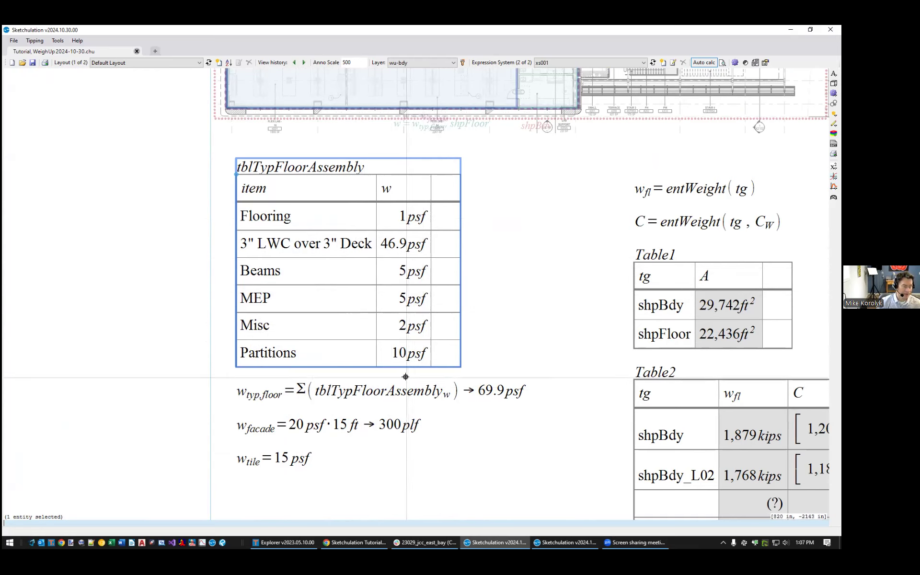
pyautogui.press('Escape')
# Select the w_typ,floor expression below the floor assembly table and review how it sums the table's w column
pyautogui.click(377, 389)
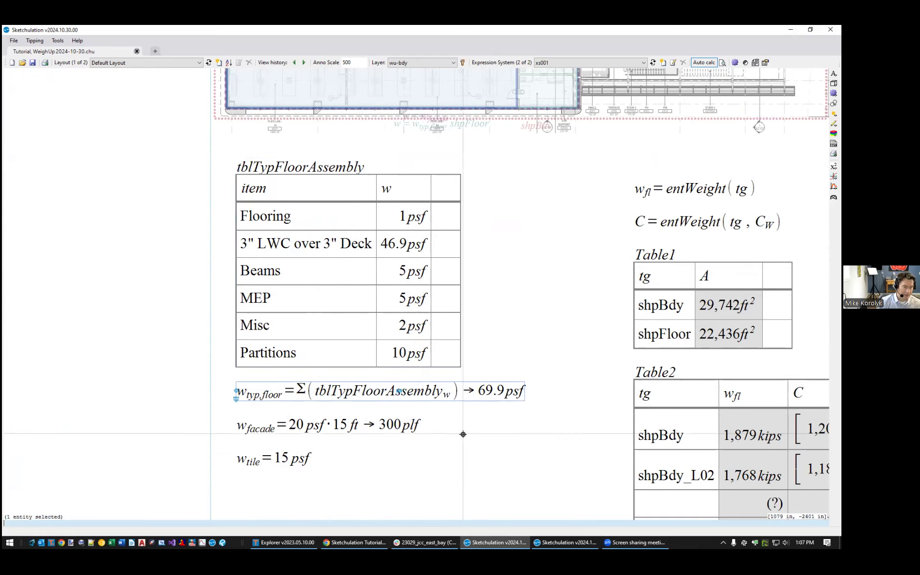
pyautogui.scroll(-2, 541, 301)
pyautogui.moveTo(541, 301); pyautogui.dragTo(461, 366, button='middle')
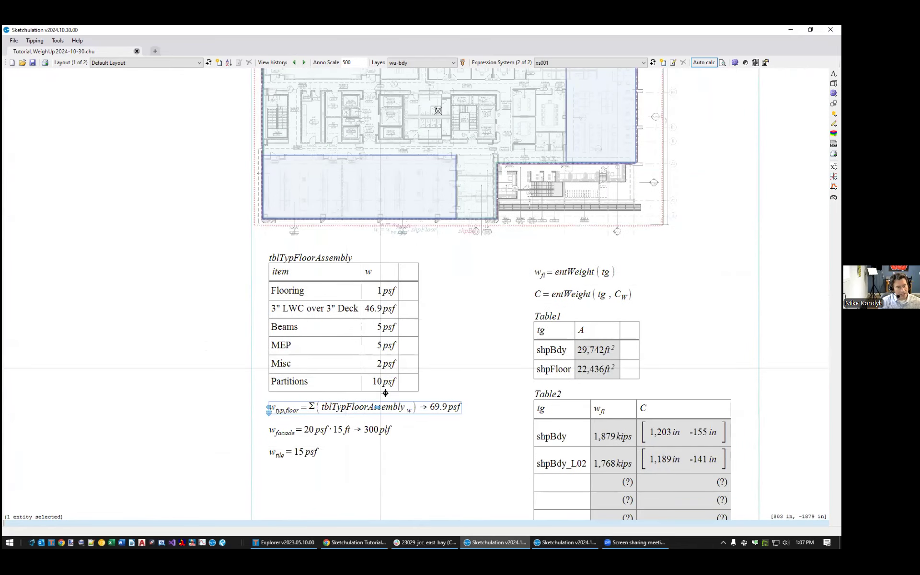
pyautogui.scroll(2, 434, 395)
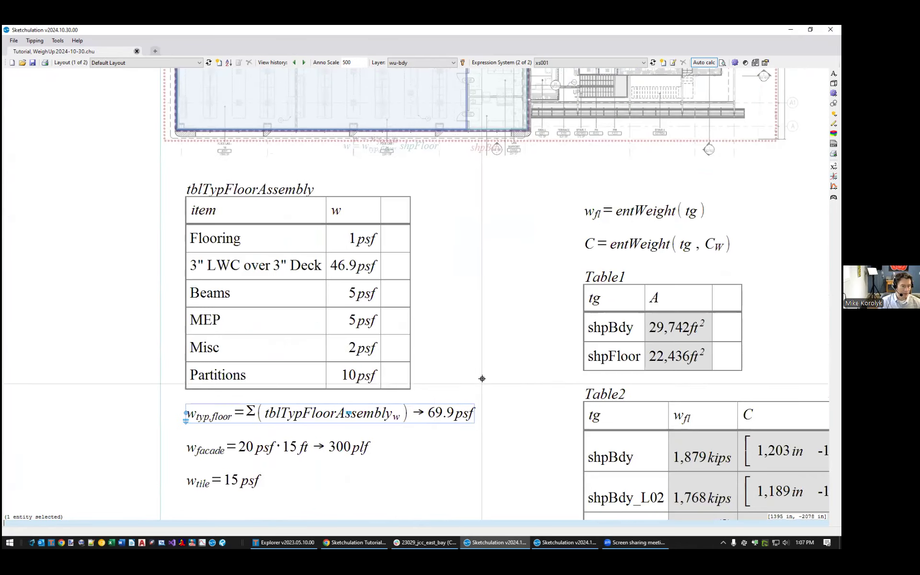
pyautogui.scroll(-2, 465, 383)
pyautogui.moveTo(485, 353); pyautogui.dragTo(407, 519, button='middle')
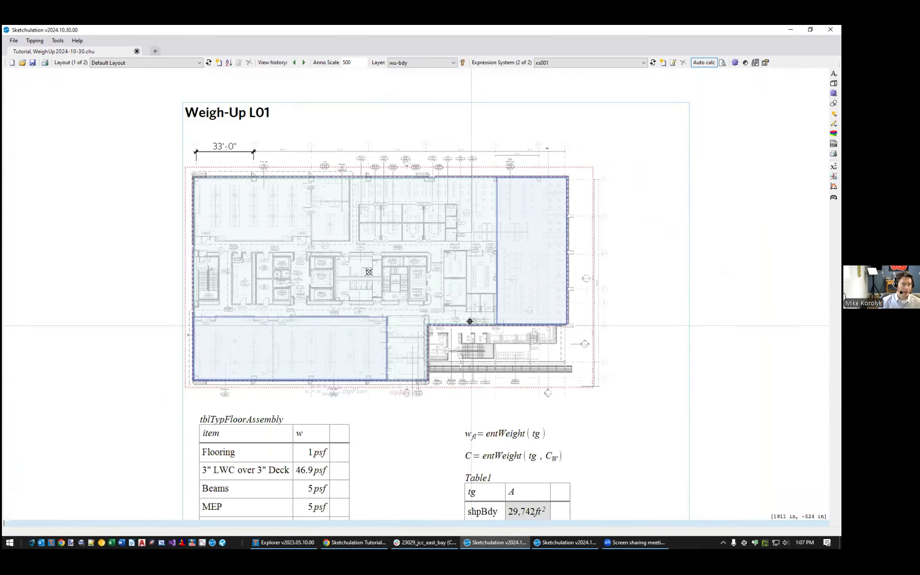
# Select the overall floor area shape, show its properties in the Entity Editor and inspect its Entity Weight settings
pyautogui.scroll(2, 461, 322)
pyautogui.scroll(4, 462, 322)
pyautogui.click(461, 322)
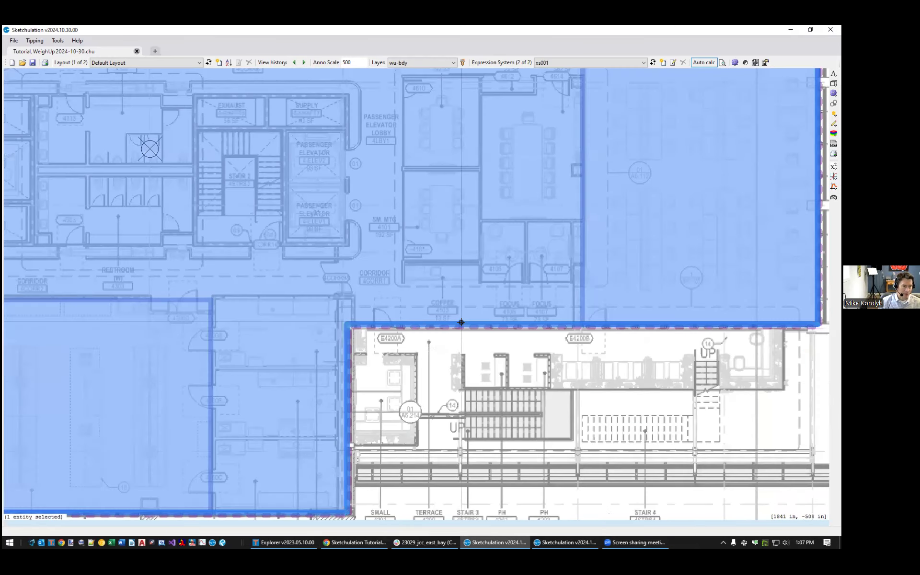
pyautogui.scroll(-2, 461, 322)
pyautogui.scroll(-2, 527, 407)
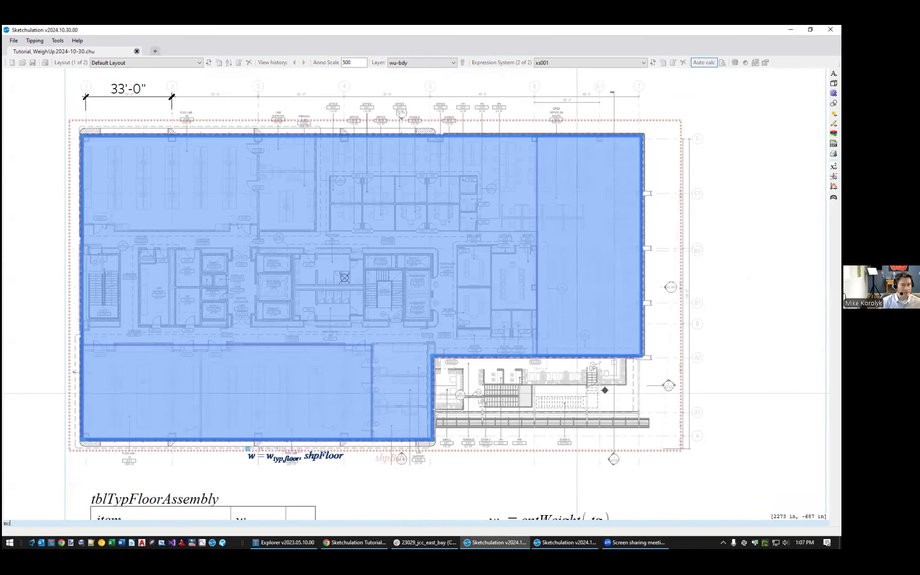
pyautogui.press('Return')
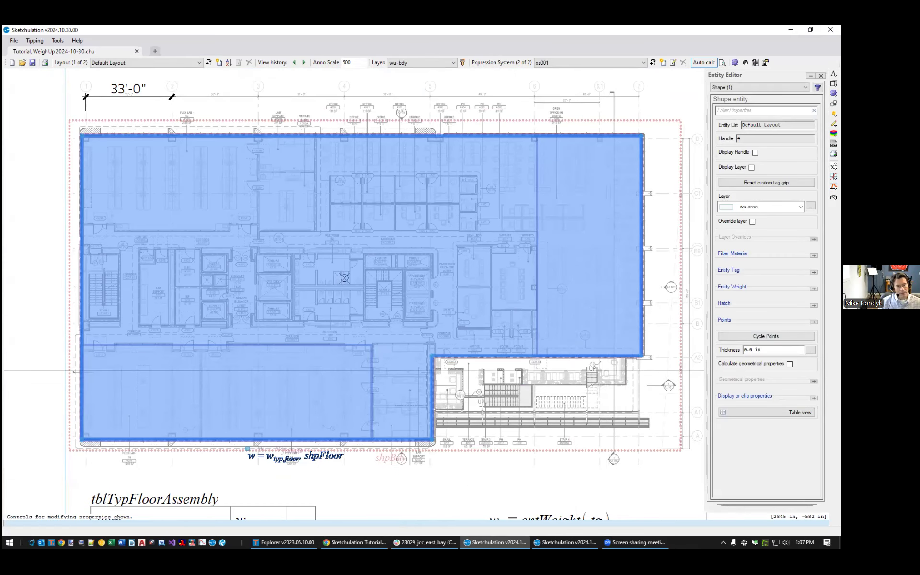
pyautogui.click(814, 288)
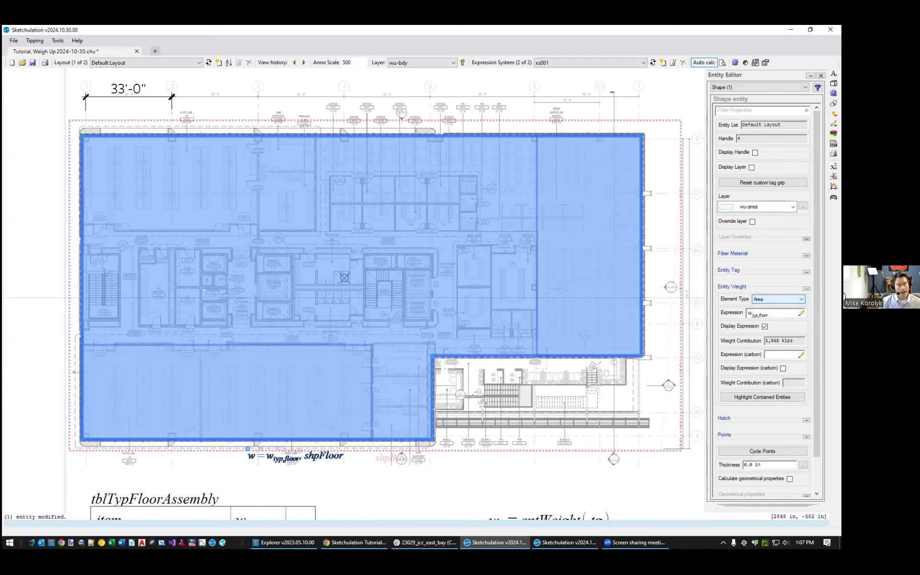
pyautogui.press('Escape')
# Inspect the w_tile expression and the weight expression assigned to the two tile area shapes on the plan
pyautogui.moveTo(415, 317); pyautogui.dragTo(407, 145, button='middle')
pyautogui.scroll(-2, 411, 294)
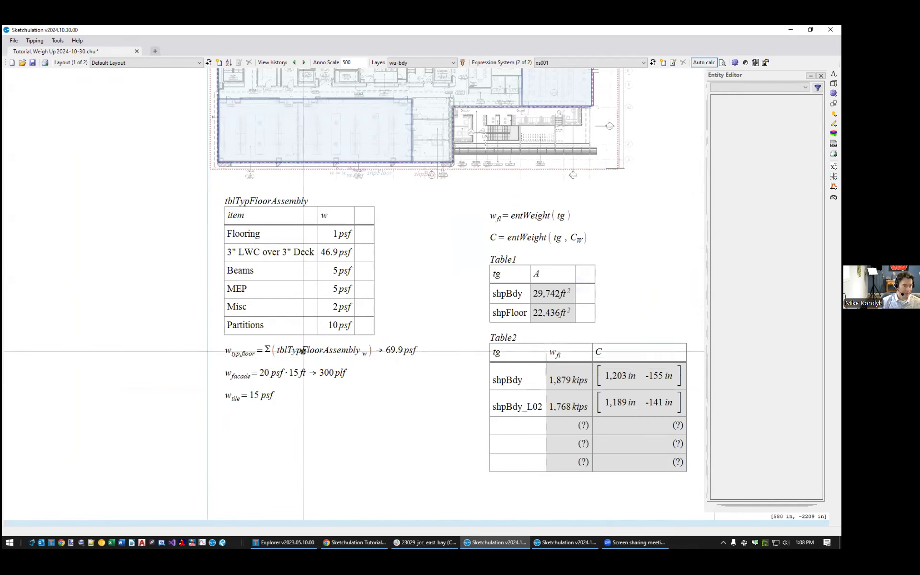
pyautogui.click(242, 396)
pyautogui.moveTo(427, 168); pyautogui.dragTo(413, 272, button='middle')
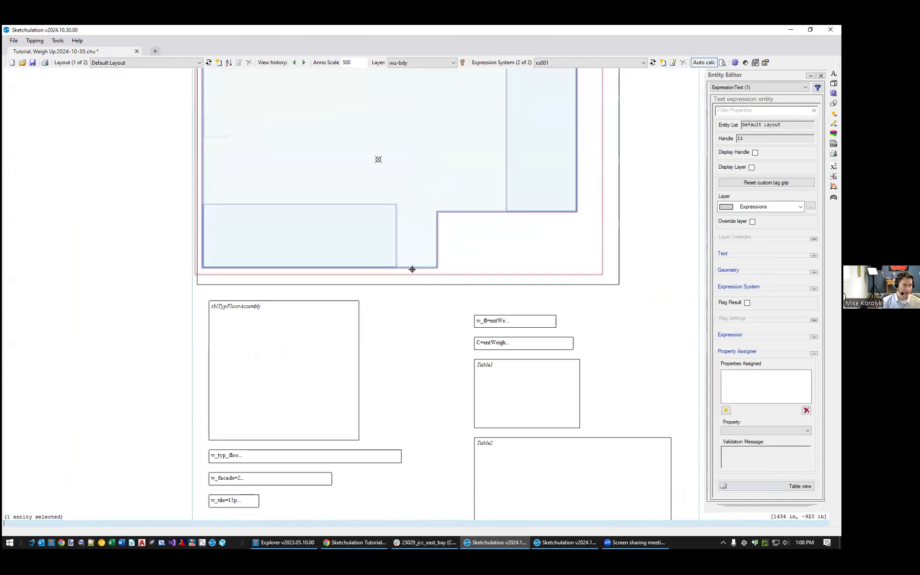
pyautogui.press('Escape')
pyautogui.click(397, 236)
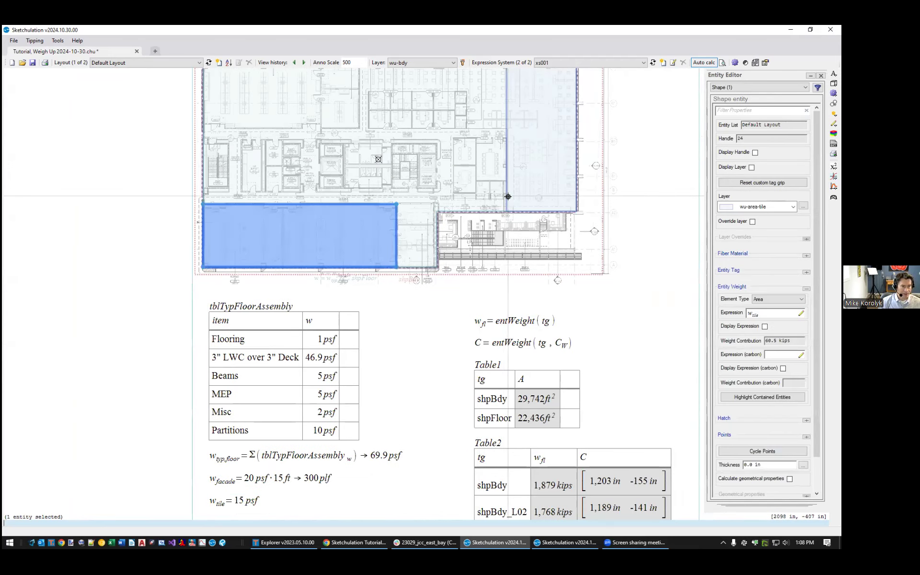
pyautogui.click(523, 196)
pyautogui.click(754, 314)
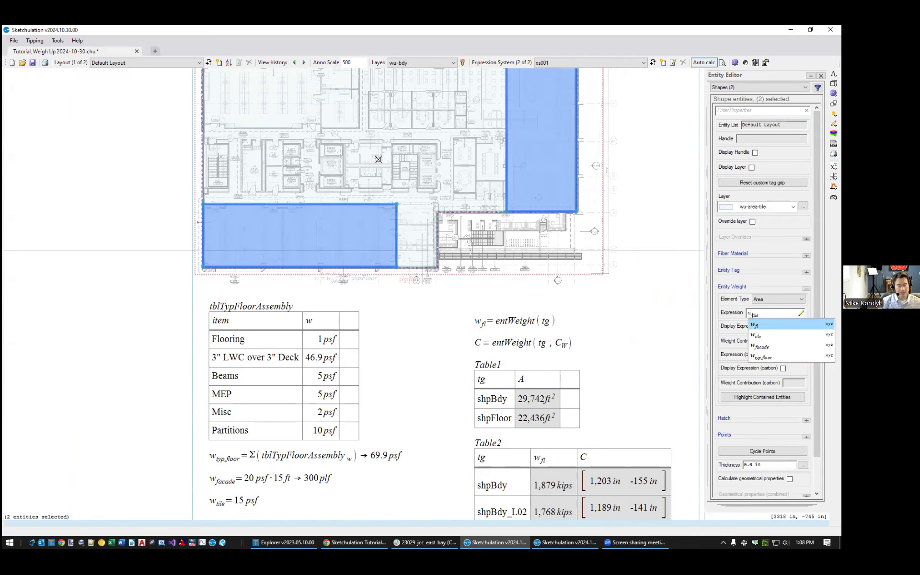
pyautogui.press('Escape')
# Inspect the w_facade expression and the Entity Weight settings of the facade line shape around the floor perimeter
pyautogui.moveTo(276, 483); pyautogui.dragTo(304, 426, button='middle')
pyautogui.click(305, 426)
pyautogui.scroll(3, 460, 230)
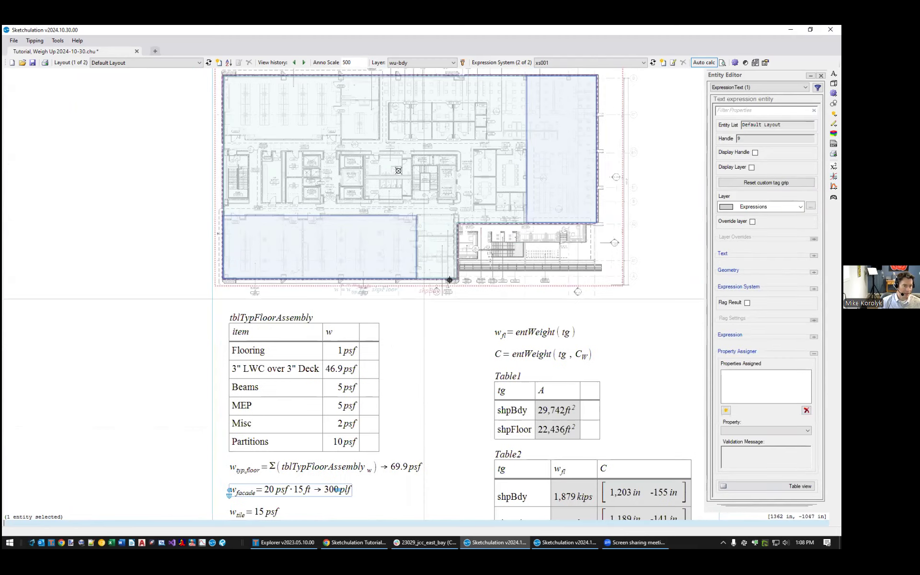
pyautogui.scroll(2, 451, 278)
pyautogui.press('Escape')
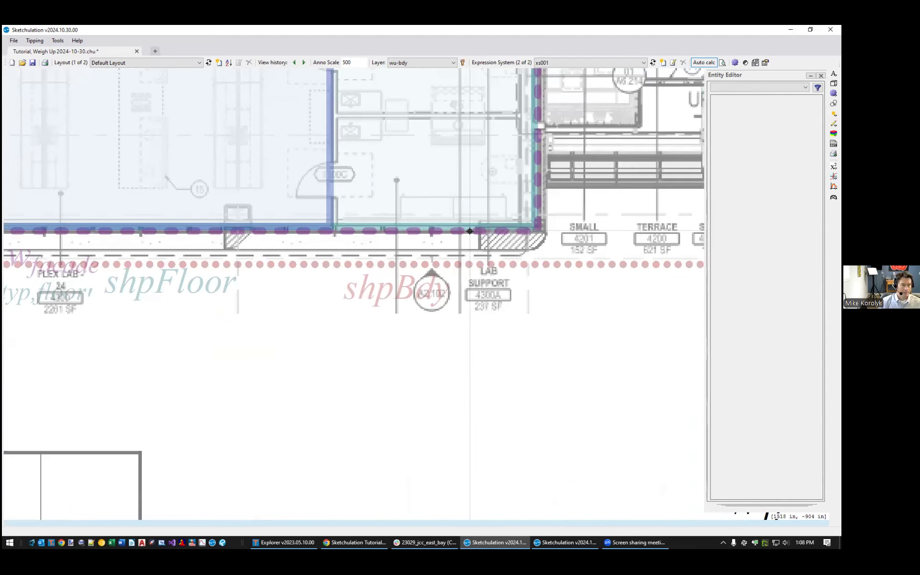
pyautogui.click(470, 231)
pyautogui.scroll(-4, 460, 240)
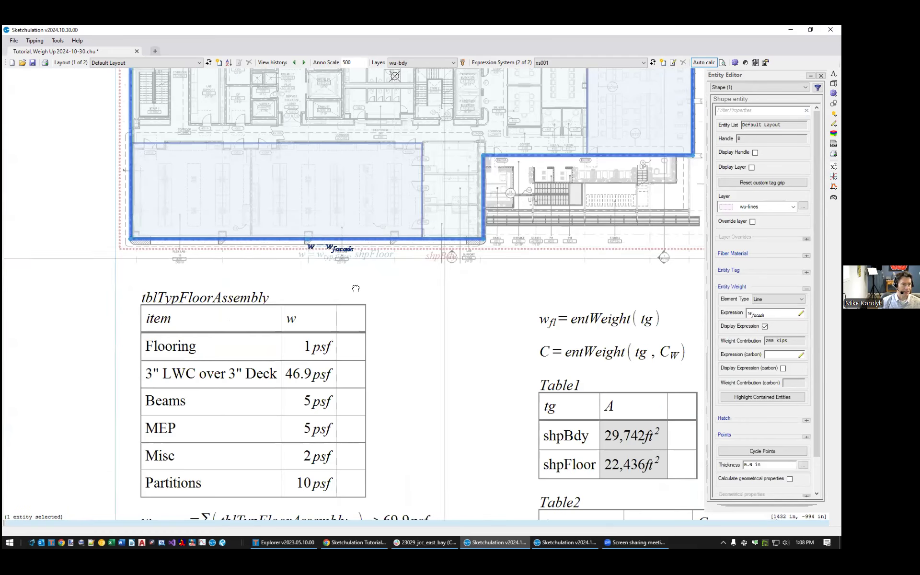
pyautogui.moveTo(356, 288); pyautogui.dragTo(442, 448, button='middle')
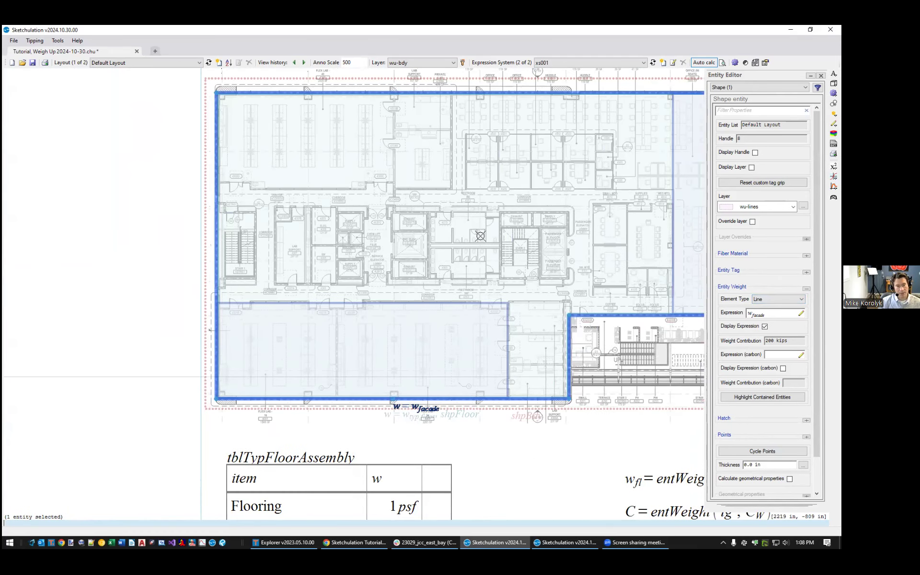
pyautogui.scroll(-2, 573, 462)
pyautogui.moveTo(572, 462); pyautogui.dragTo(359, 291, button='middle')
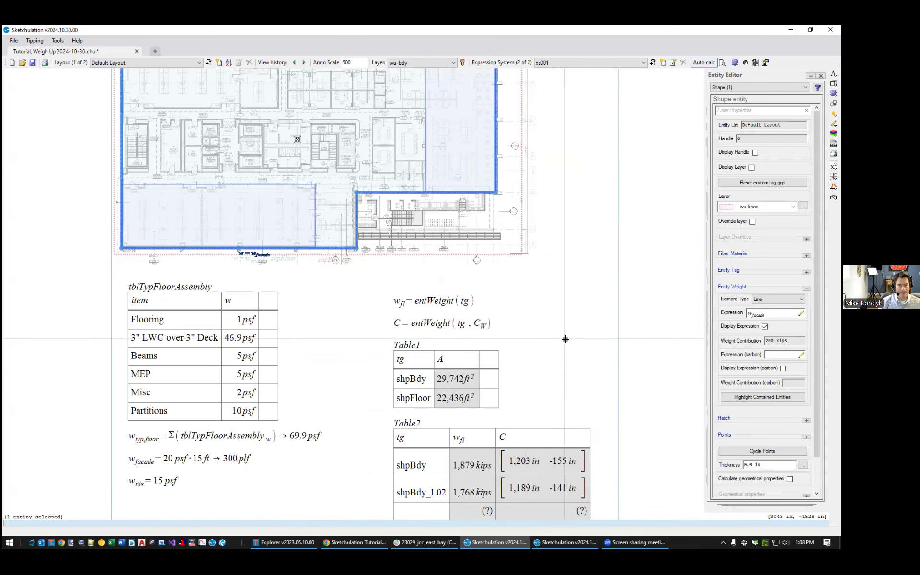
pyautogui.press('Escape')
# Select the w_fl expression and review its entWeight(tg) function, then clear the selection
pyautogui.scroll(3, 446, 307)
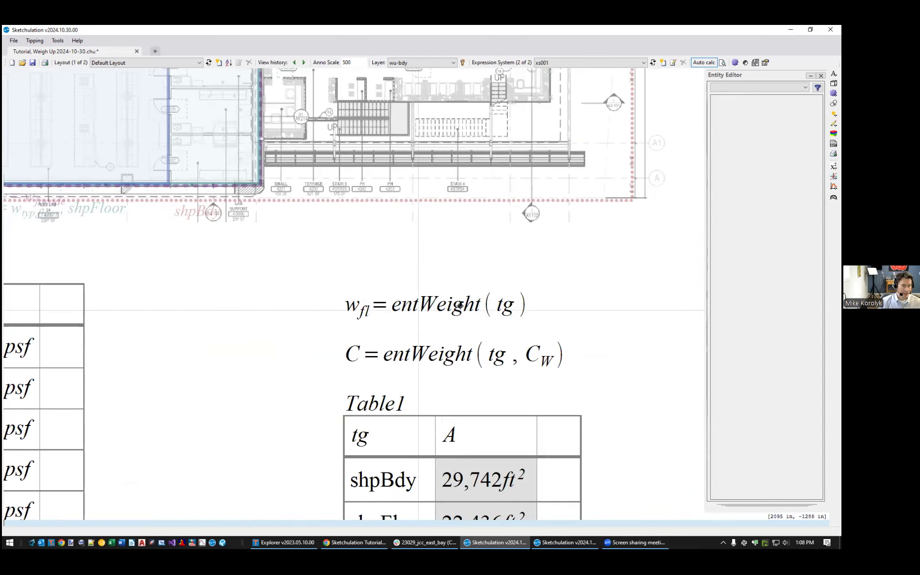
pyautogui.click(445, 306)
pyautogui.scroll(-3, 339, 222)
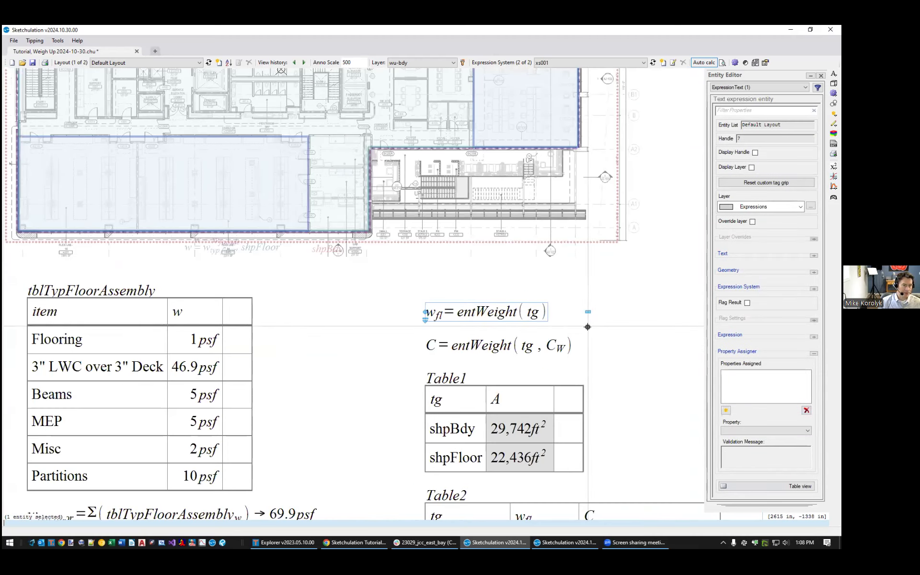
pyautogui.press('Escape')
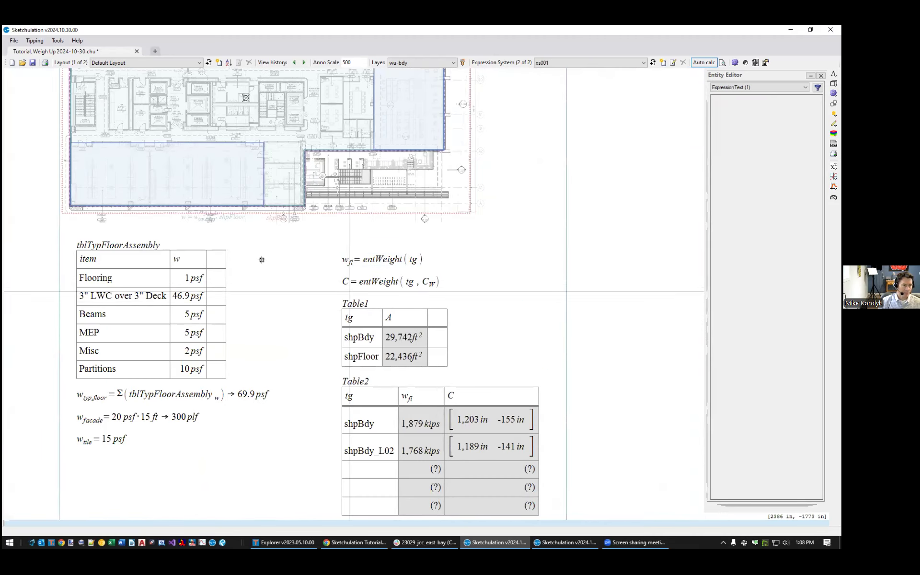
# Select the dotted boundary shape around the plan and inspect its Entity Tag settings, then clear the selection
pyautogui.scroll(2, 368, 274)
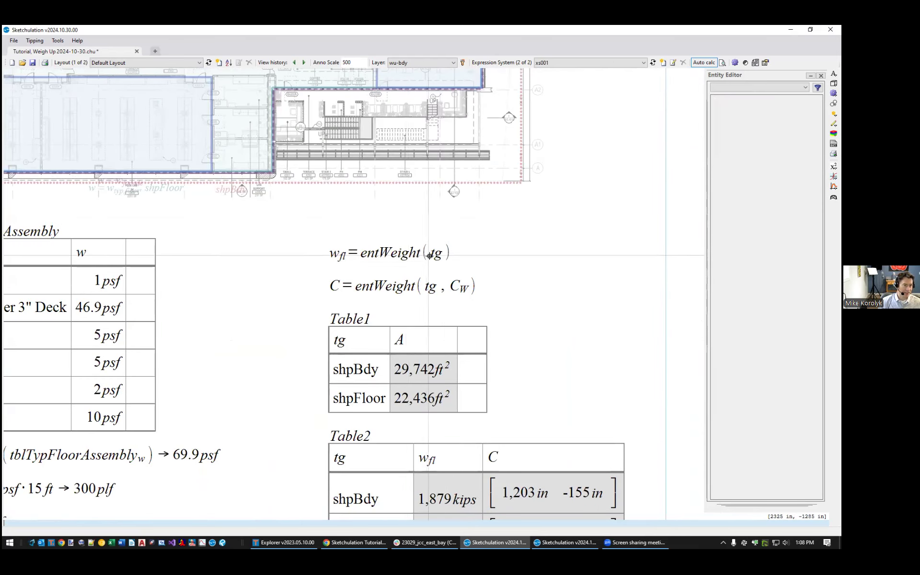
pyautogui.click(468, 183)
pyautogui.scroll(-2, 534, 285)
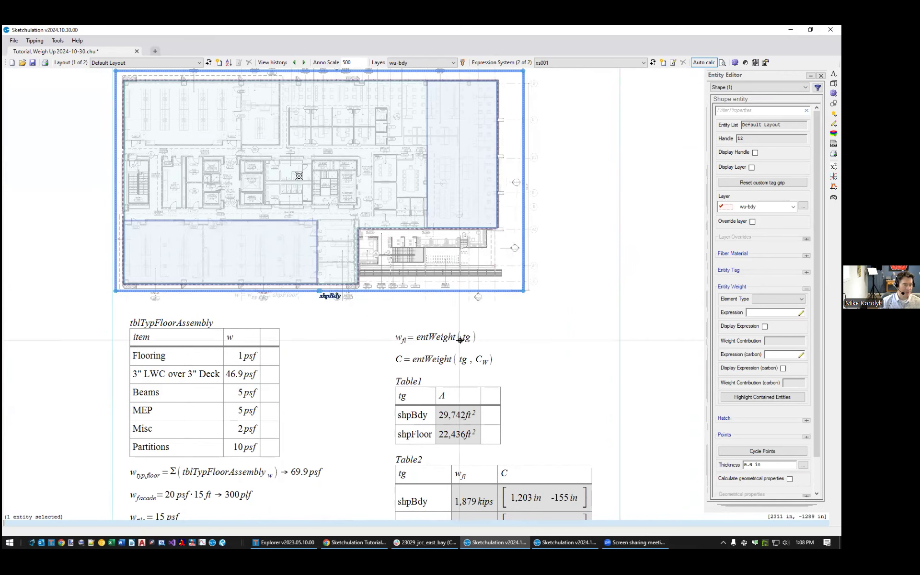
pyautogui.scroll(3, 458, 313)
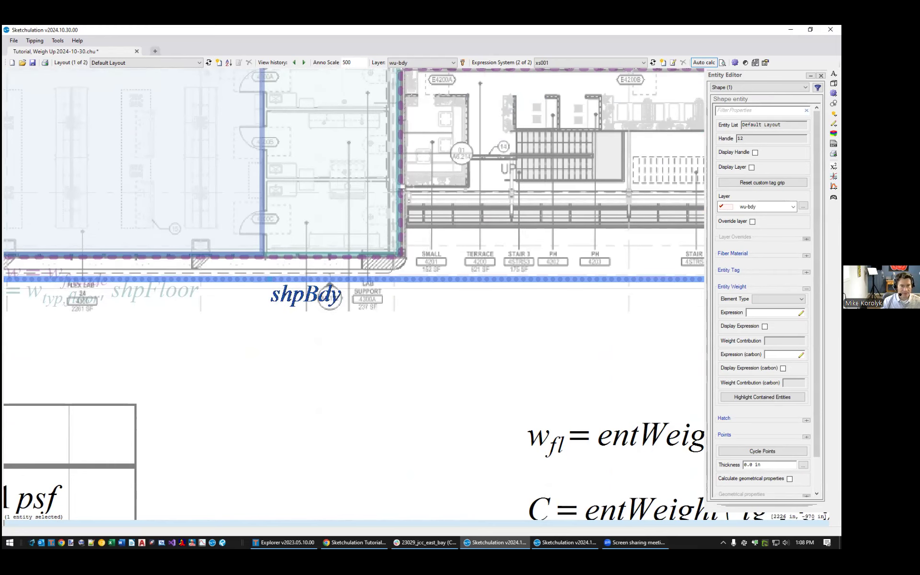
pyautogui.click(807, 271)
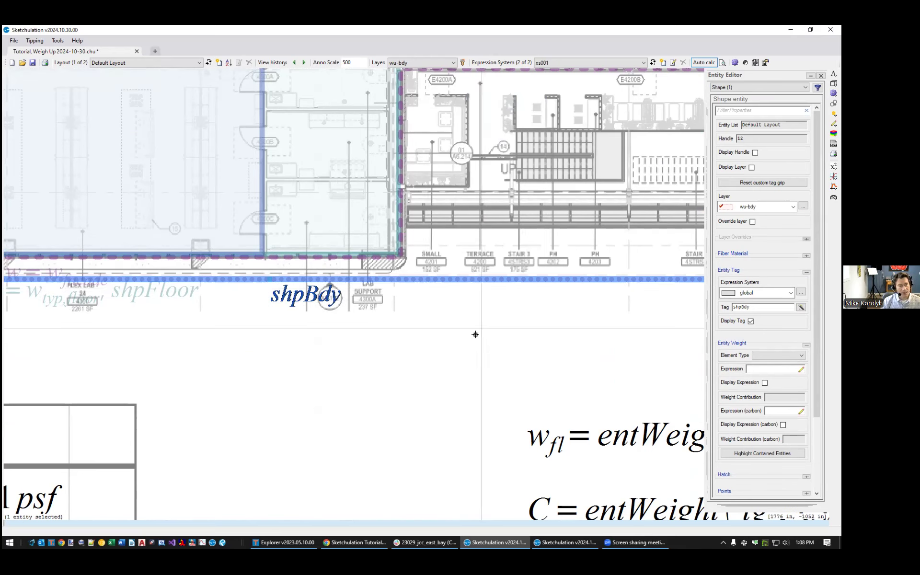
pyautogui.scroll(-5, 477, 333)
pyautogui.press('Escape')
pyautogui.moveTo(232, 140); pyautogui.dragTo(304, 189, button='middle')
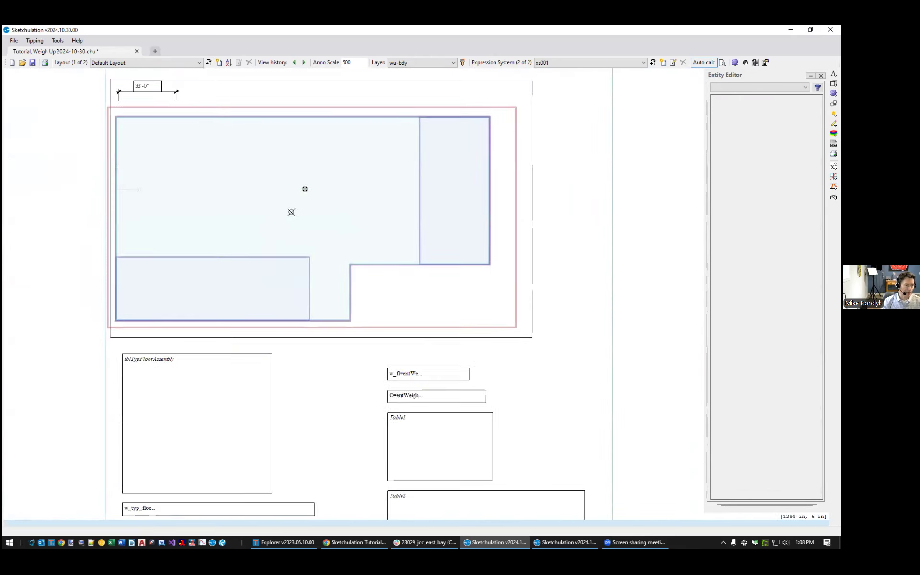
# Switch to the L02 layout
pyautogui.scroll(-2, 316, 221)
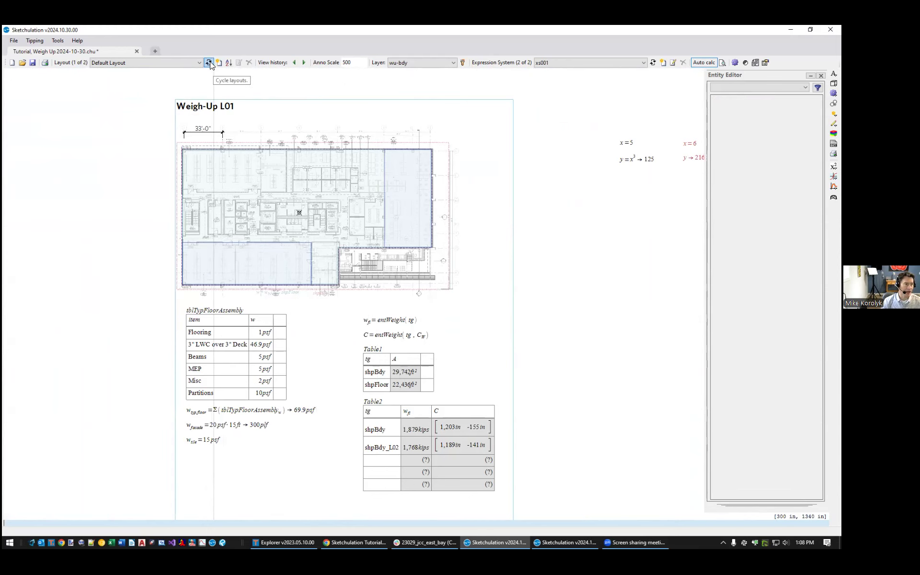
pyautogui.click(189, 63)
pyautogui.click(161, 77)
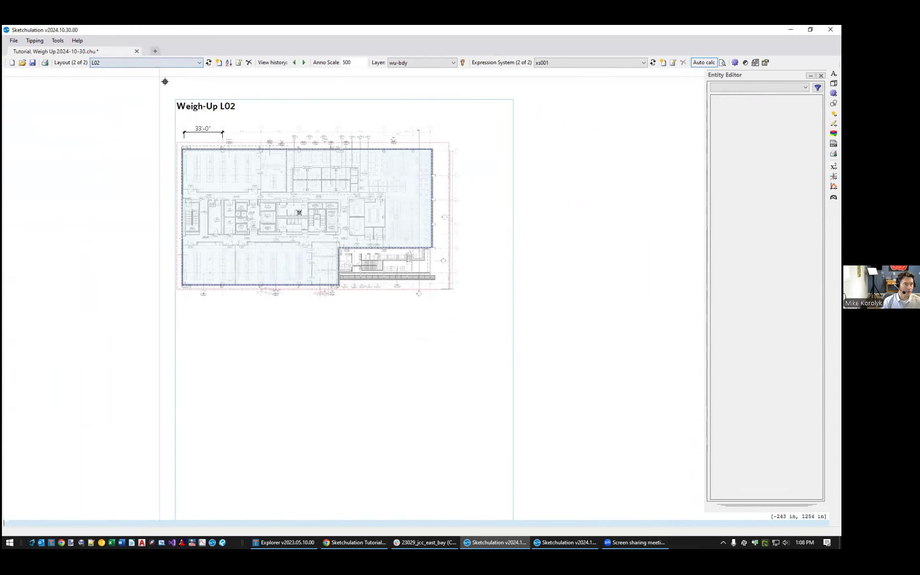
# Select the dotted boundary shape around the L02 plan, inspect its Entity Tag settings, and clear the selection
pyautogui.scroll(4, 248, 153)
pyautogui.scroll(-4, 395, 195)
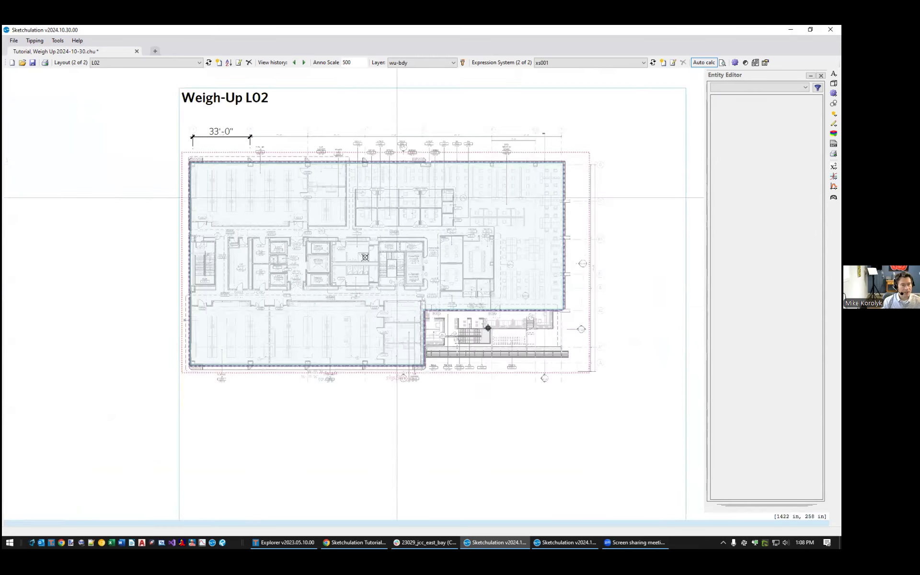
pyautogui.scroll(4, 440, 301)
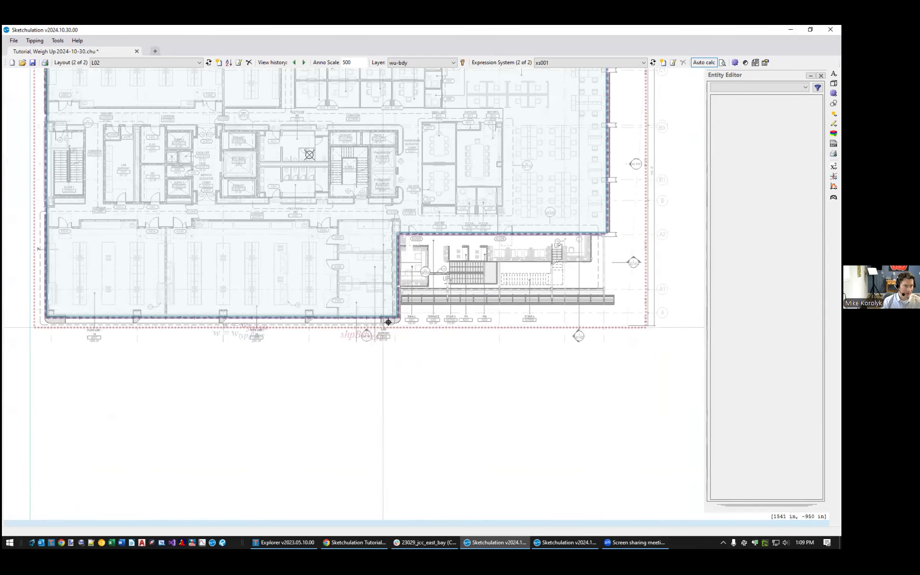
pyautogui.click(412, 326)
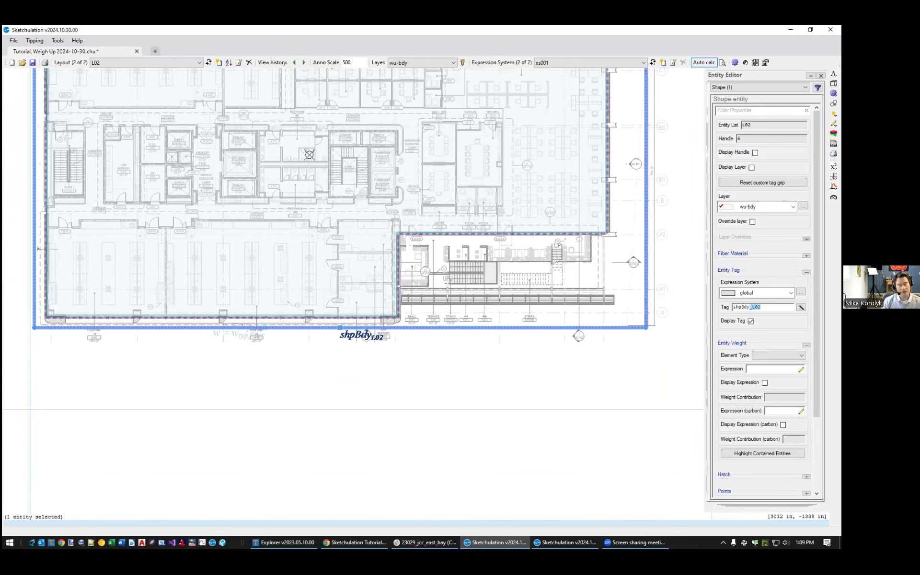
pyautogui.scroll(-2, 457, 393)
pyautogui.moveTo(446, 369); pyautogui.dragTo(431, 384, button='middle')
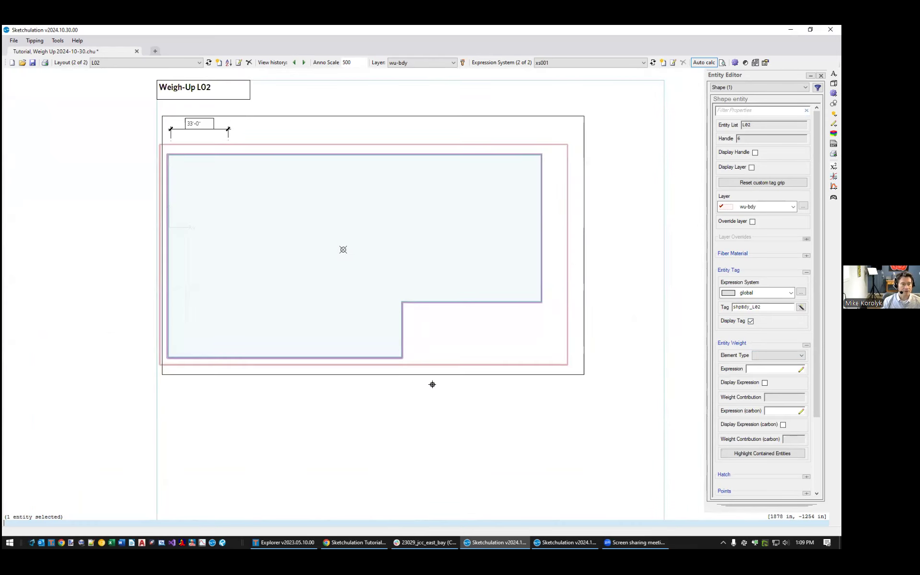
pyautogui.press('Escape')
# Alternate between Default Layout and L02 to compare the two floor plans, finishing on Default Layout
pyautogui.hotkey('ctrl', 'pageup')
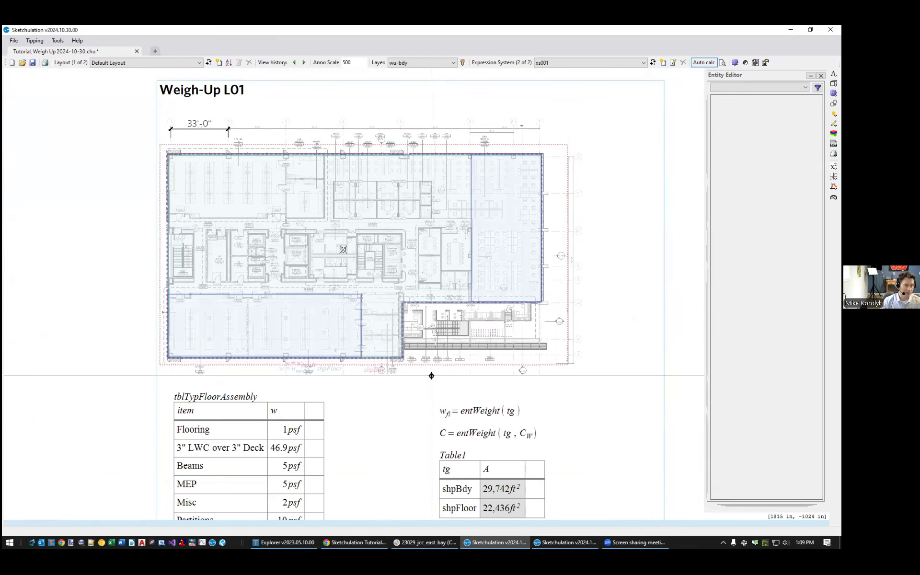
pyautogui.hotkey('ctrl', 'pagedown')
pyautogui.hotkey('ctrl', 'pageup')
pyautogui.hotkey('ctrl', 'pagedown')
pyautogui.hotkey('ctrl', 'pageup')
pyautogui.scroll(-1, 655, 352)
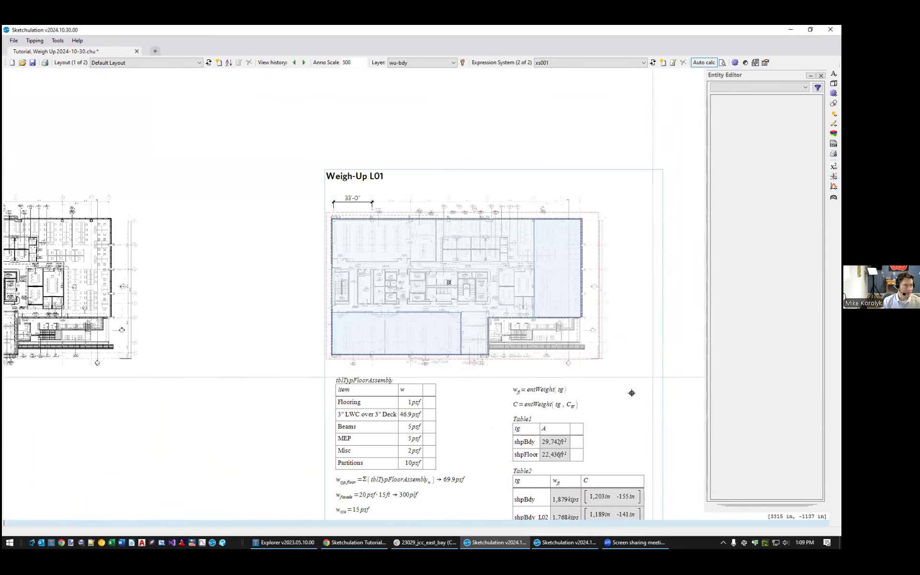
# Examine Table1 and Table2 below the plan together with the w_fl expression that takes tg as its argument
pyautogui.moveTo(613, 396); pyautogui.dragTo(542, 300, button='middle')
pyautogui.moveTo(639, 421); pyautogui.dragTo(622, 355, button='middle')
pyautogui.scroll(1, 569, 356)
pyautogui.moveTo(513, 351); pyautogui.dragTo(496, 370, button='middle')
pyautogui.scroll(1, 440, 259)
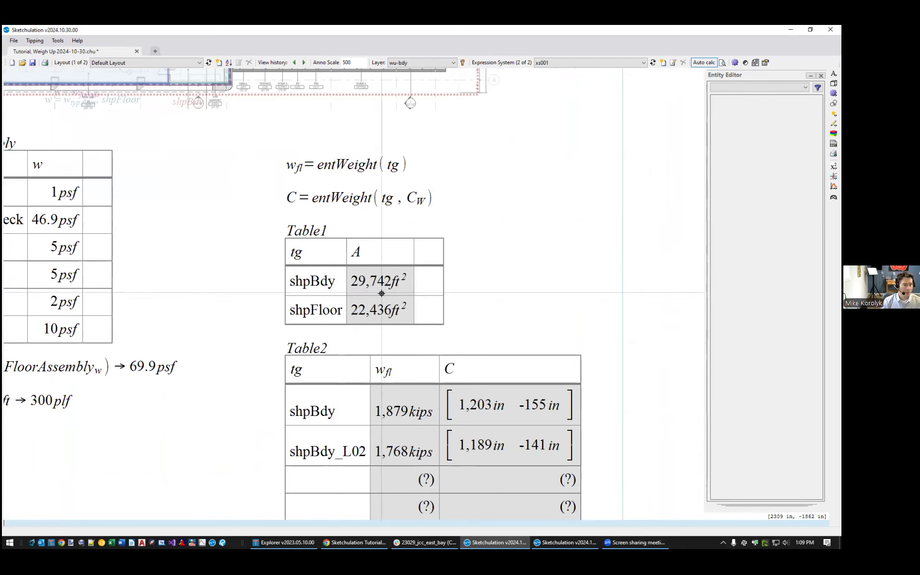
pyautogui.moveTo(415, 278); pyautogui.dragTo(421, 286, button='middle')
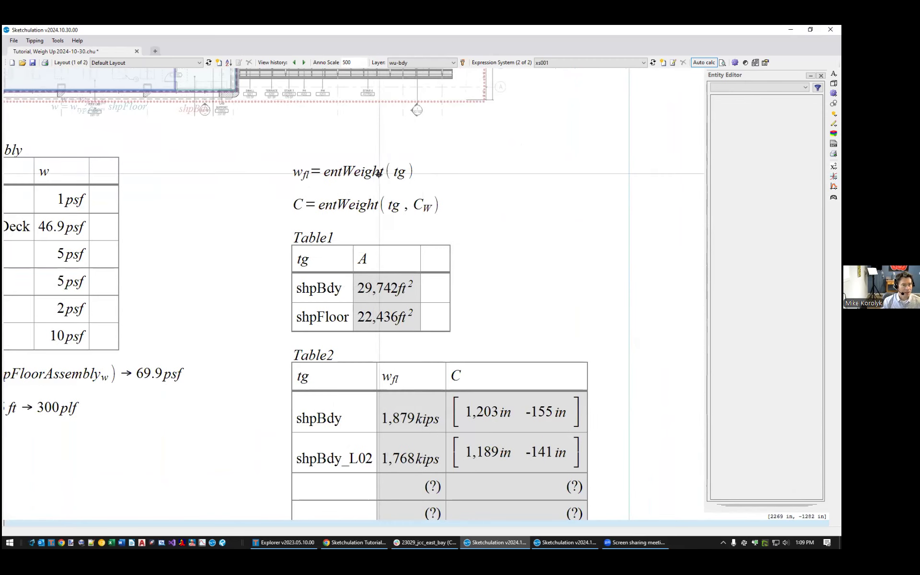
pyautogui.click(335, 171)
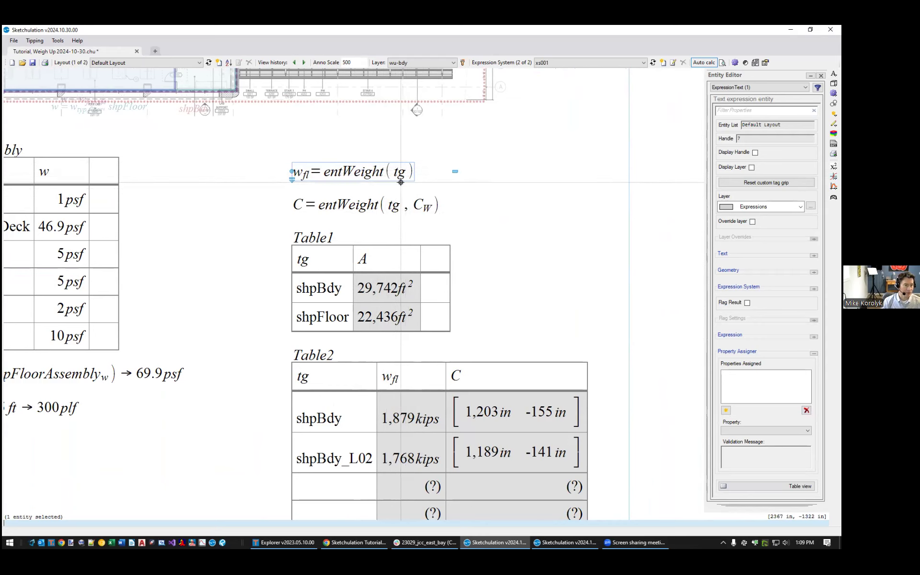
pyautogui.scroll(-2, 409, 176)
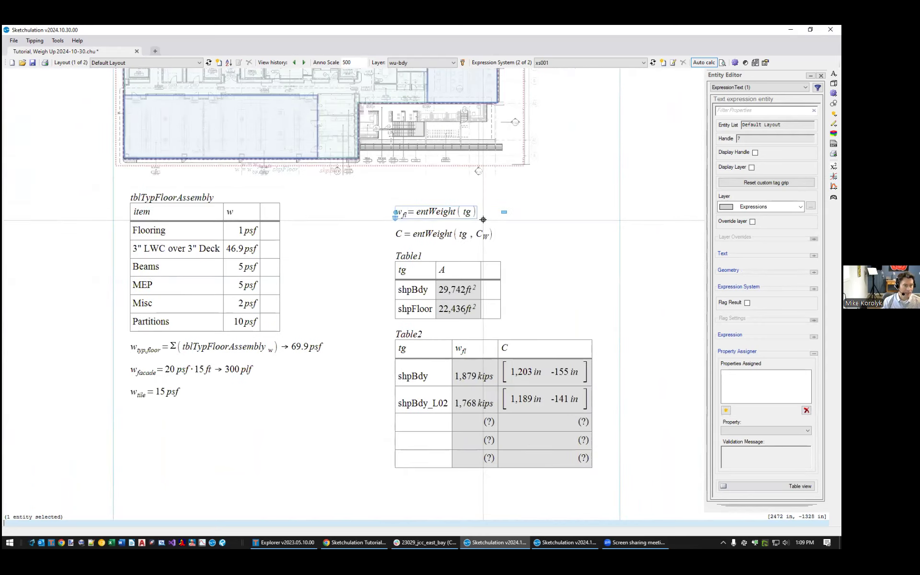
pyautogui.scroll(2, 460, 214)
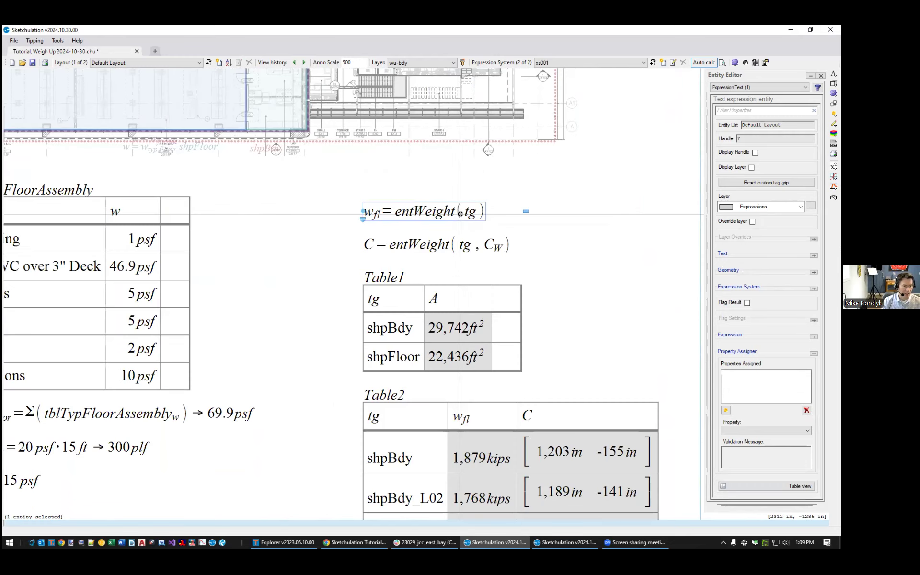
# Try to show the evaluated result of the w_fl expression while tg has no definition, and remove the result again
pyautogui.doubleClick(461, 214)
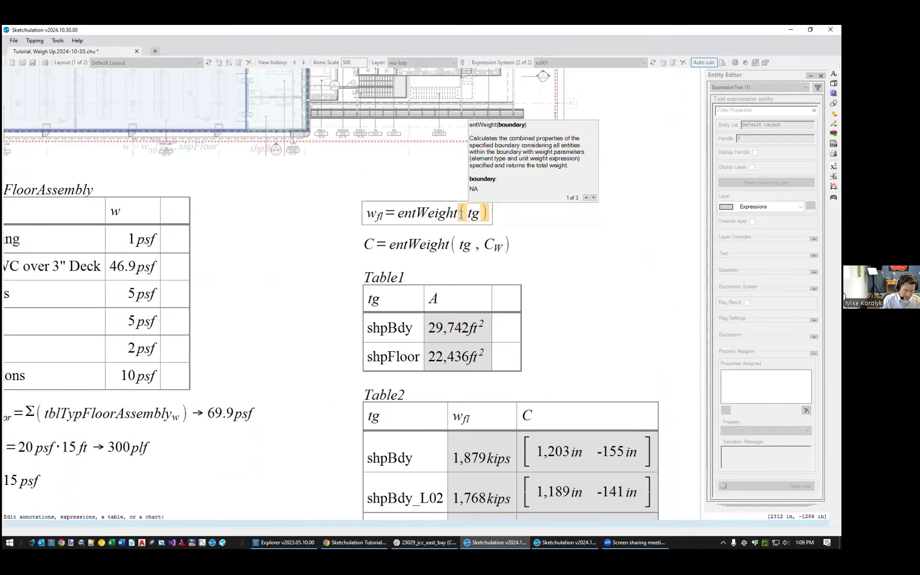
pyautogui.press('End')
pyautogui.write('=')
pyautogui.click(539, 238)
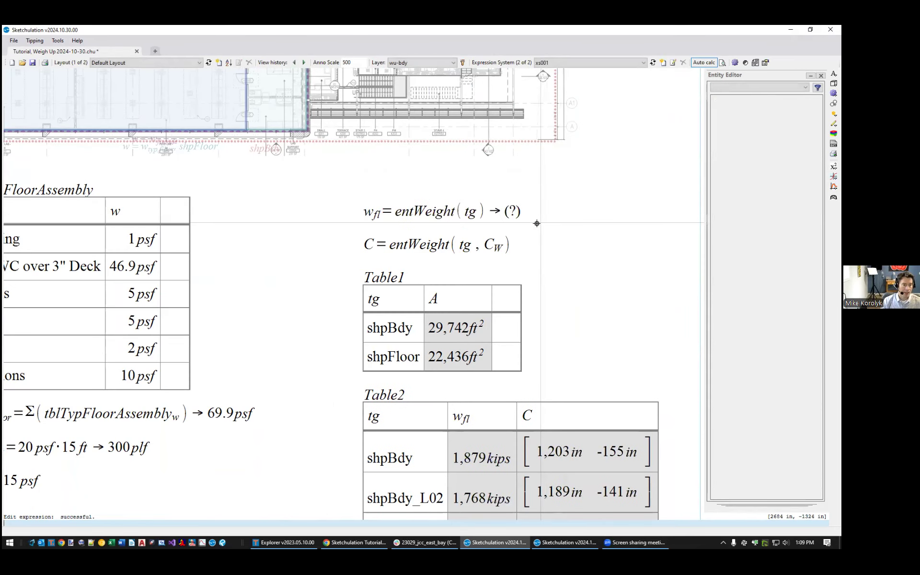
pyautogui.moveTo(512, 212)
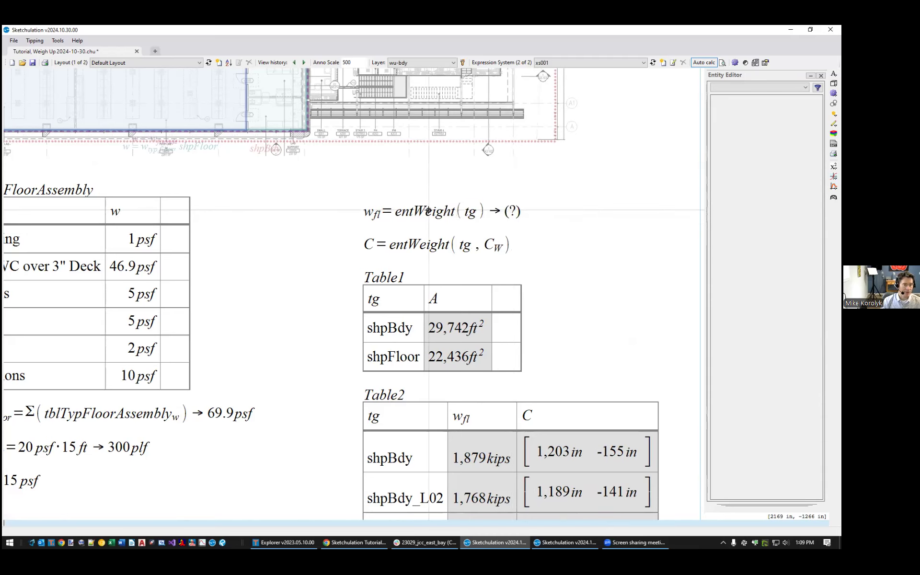
pyautogui.doubleClick(430, 211)
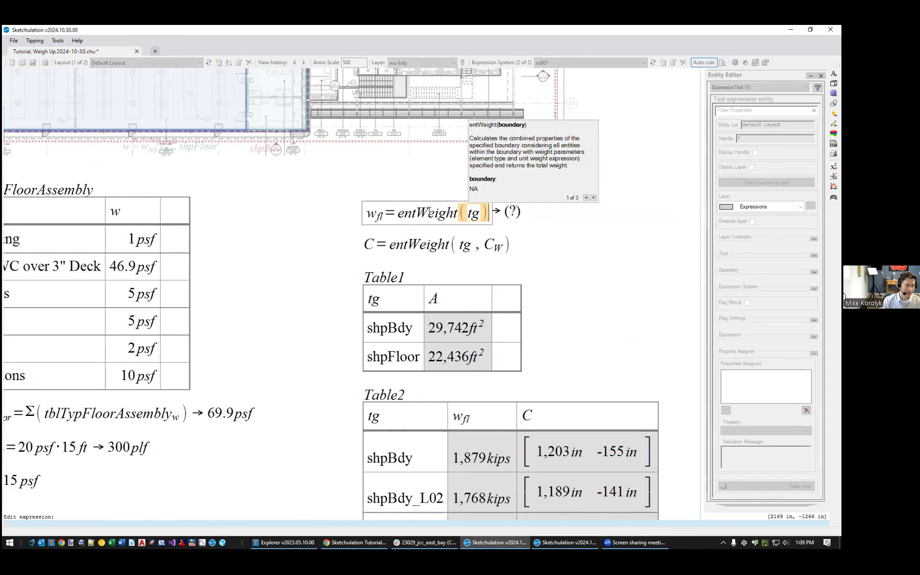
pyautogui.click(562, 343)
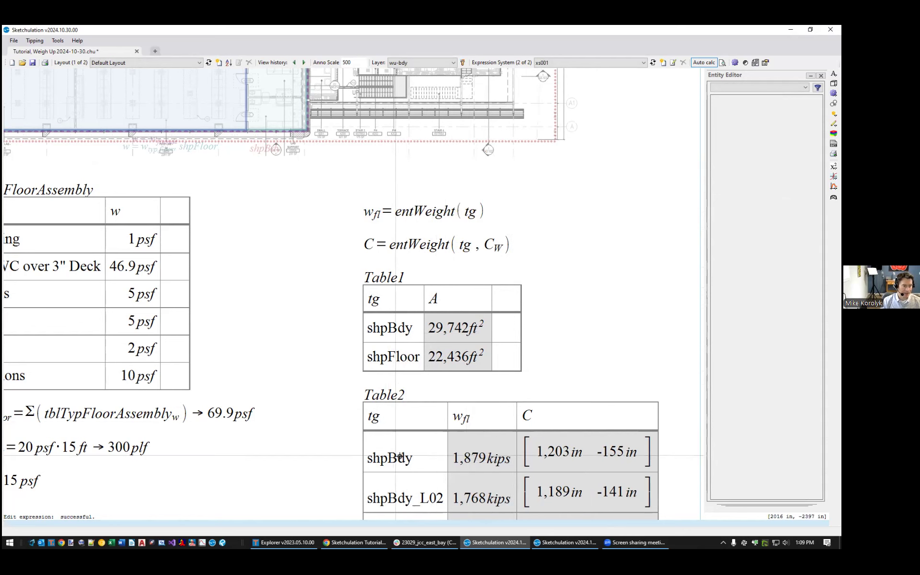
pyautogui.moveTo(359, 207); pyautogui.dragTo(368, 266, button='middle')
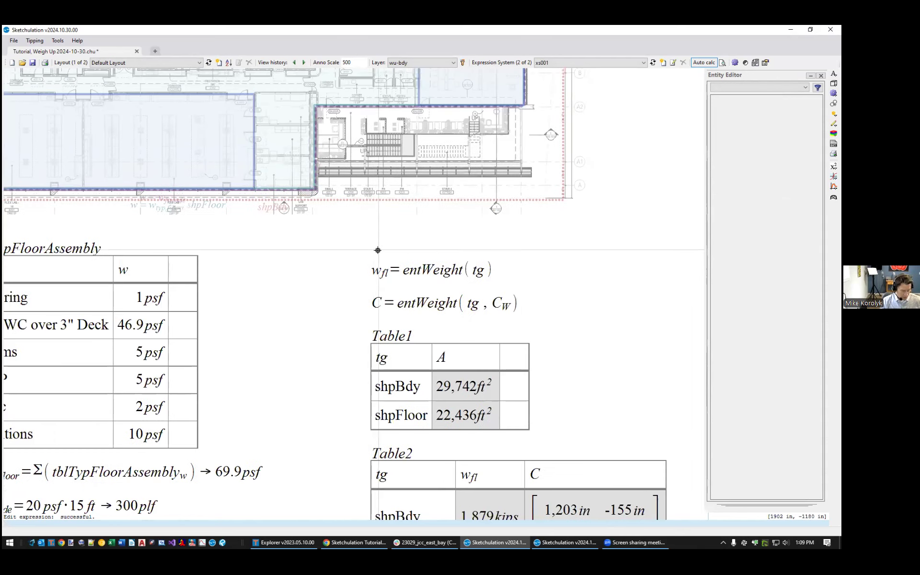
pyautogui.scroll(1, 378, 250)
pyautogui.write('xt')
pyautogui.scroll(-1, 365, 242)
pyautogui.press('space')
pyautogui.click(371, 243)
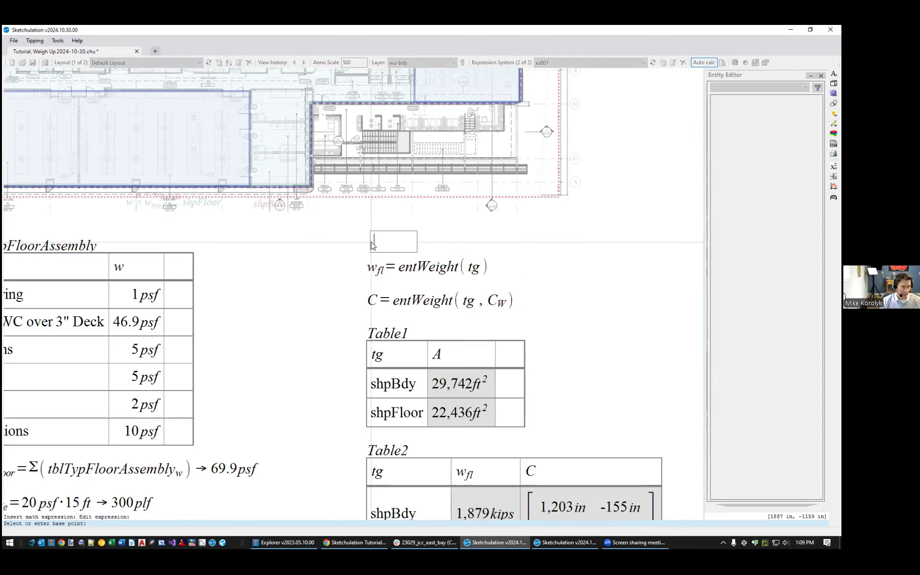
pyautogui.press('Escape')
# Insert the math expression tg = "shpBdy" above the w_fl expression, using the global expression system
pyautogui.moveTo(437, 219); pyautogui.dragTo(436, 222, button='middle')
pyautogui.write('xt')
pyautogui.press('space')
pyautogui.click(367, 233)
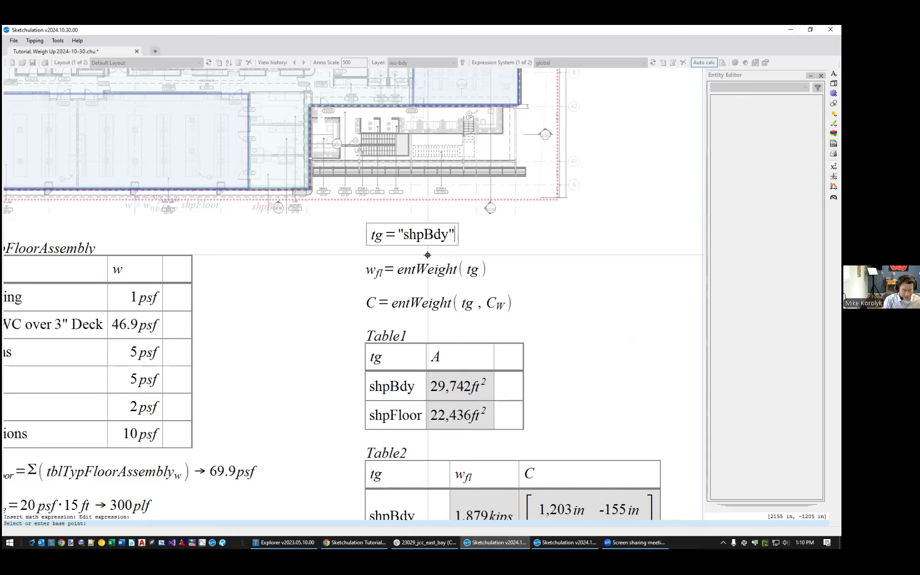
pyautogui.click(576, 258)
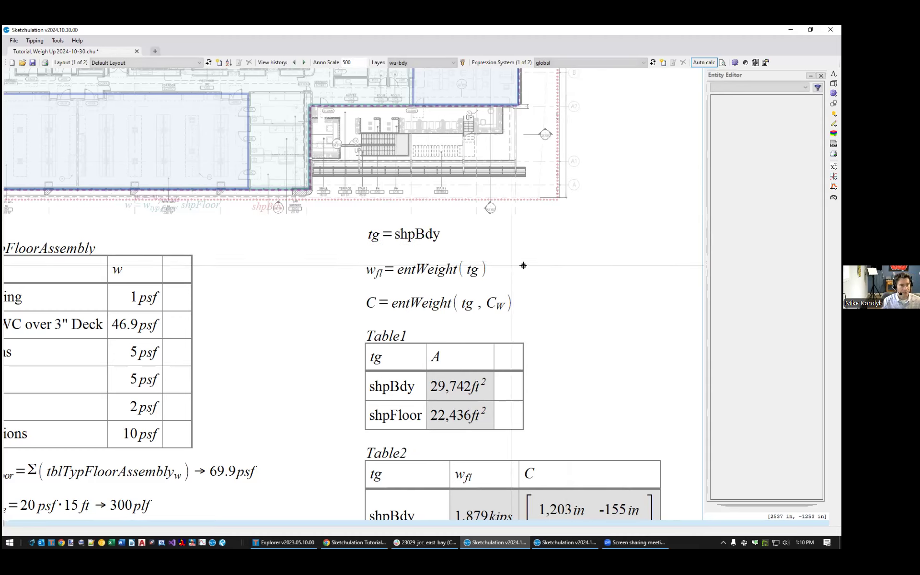
# Display the evaluated result of the expression w_fl = entWeight(tg)
pyautogui.doubleClick(434, 272)
pyautogui.press('End')
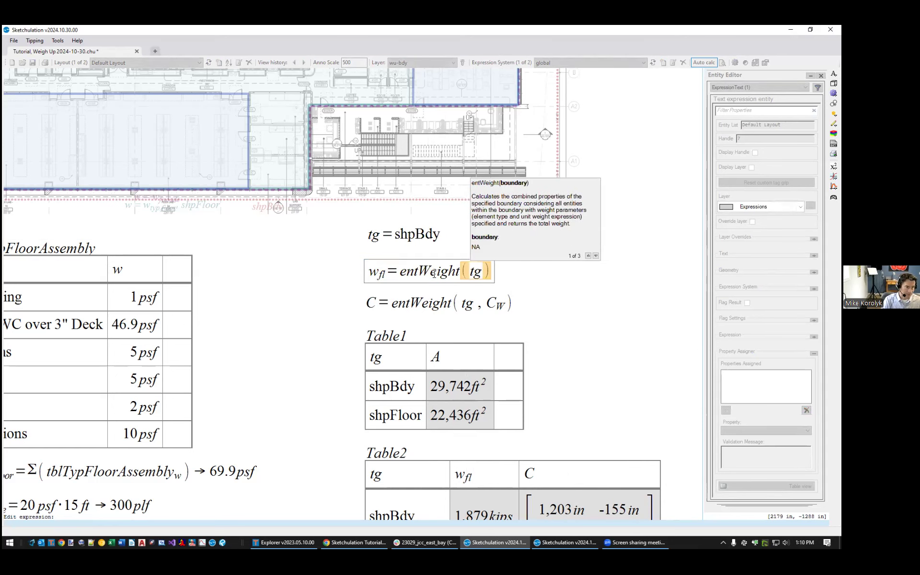
pyautogui.write('->')
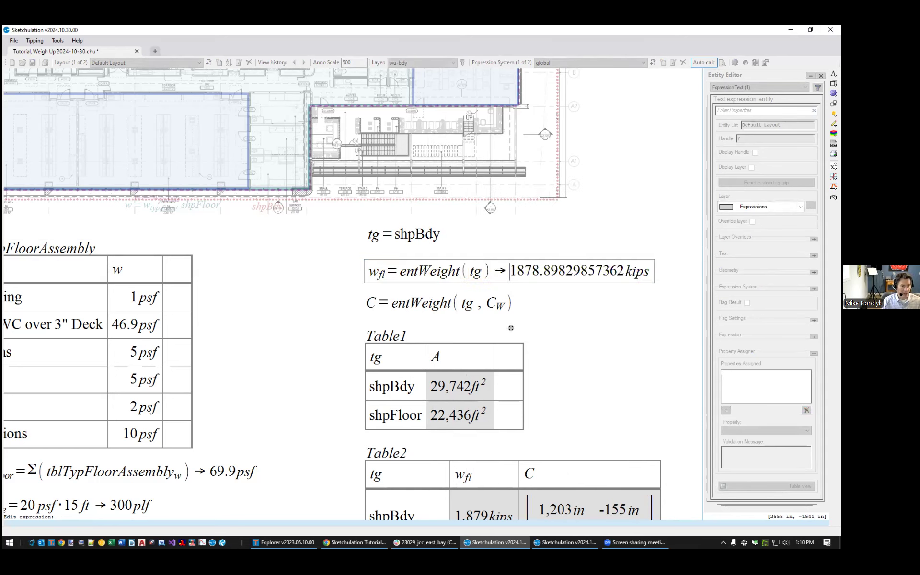
pyautogui.click(511, 328)
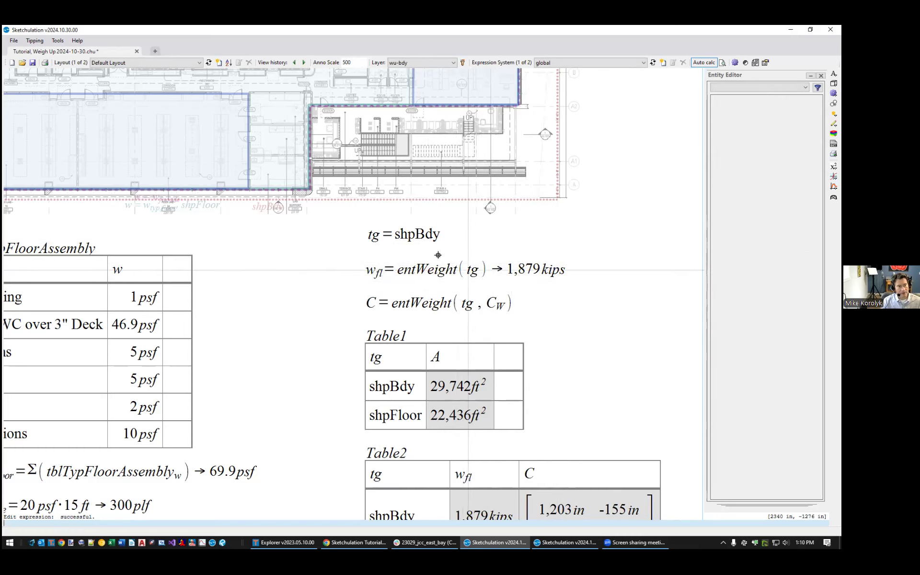
# Display the evaluated result of the center of mass expression C = entWeight(tg, "C_W")
pyautogui.click(416, 296)
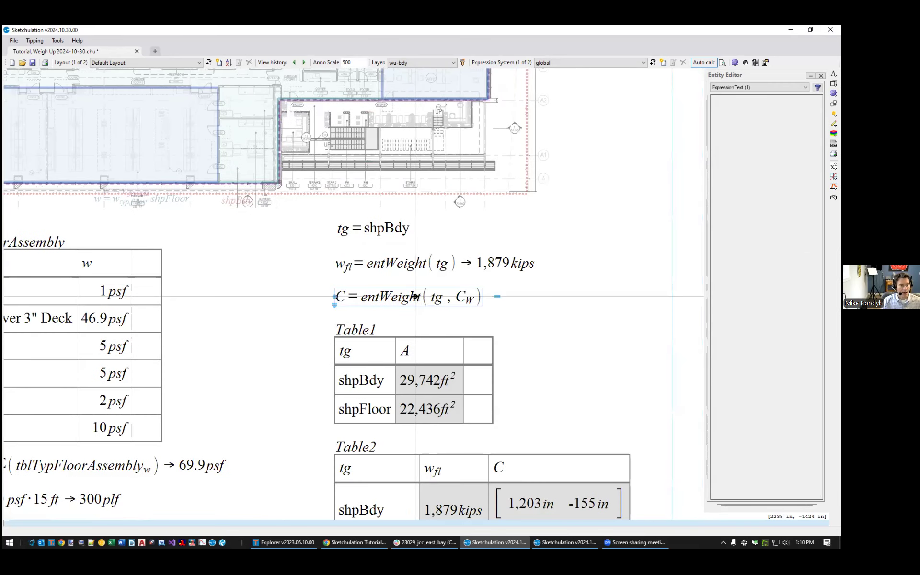
pyautogui.doubleClick(416, 296)
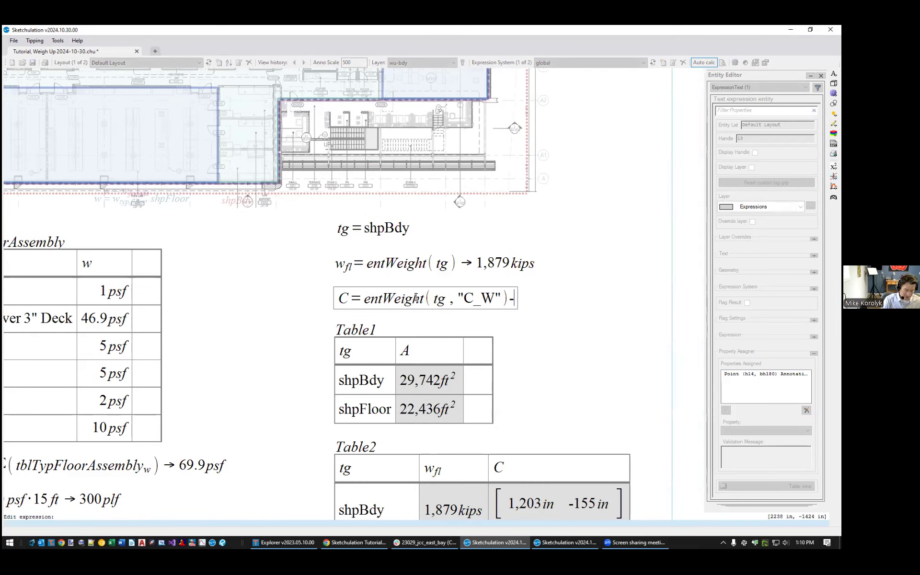
pyautogui.click(549, 337)
# Inspect the point assigned to the C expression in its Property Assigner, locate it on the plan, and clear the selection
pyautogui.scroll(-2, 580, 345)
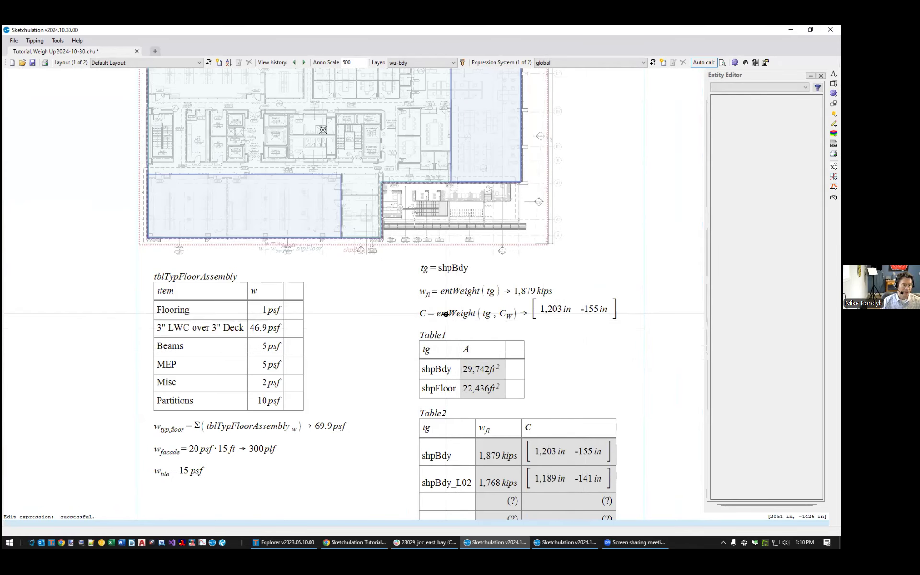
pyautogui.moveTo(359, 167); pyautogui.dragTo(360, 259, button='middle')
pyautogui.click(420, 406)
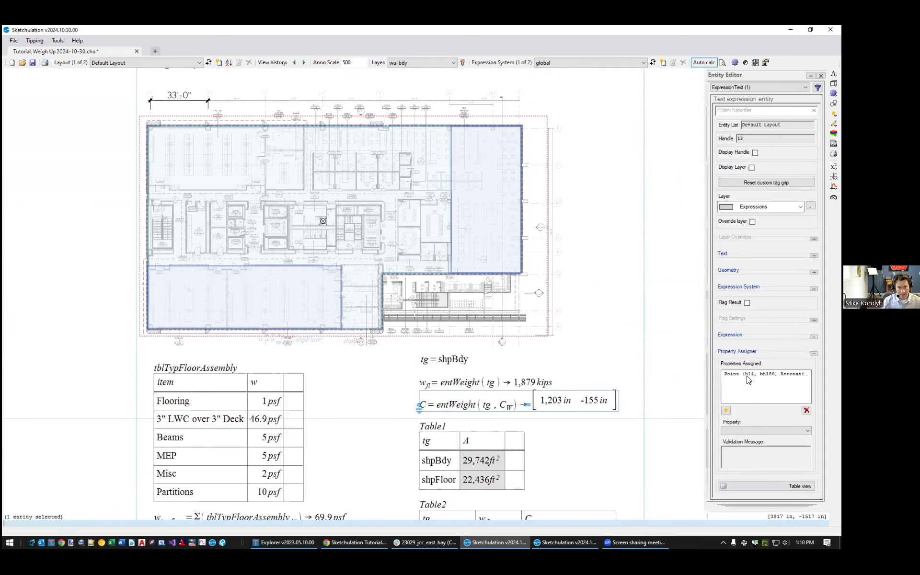
pyautogui.click(739, 377)
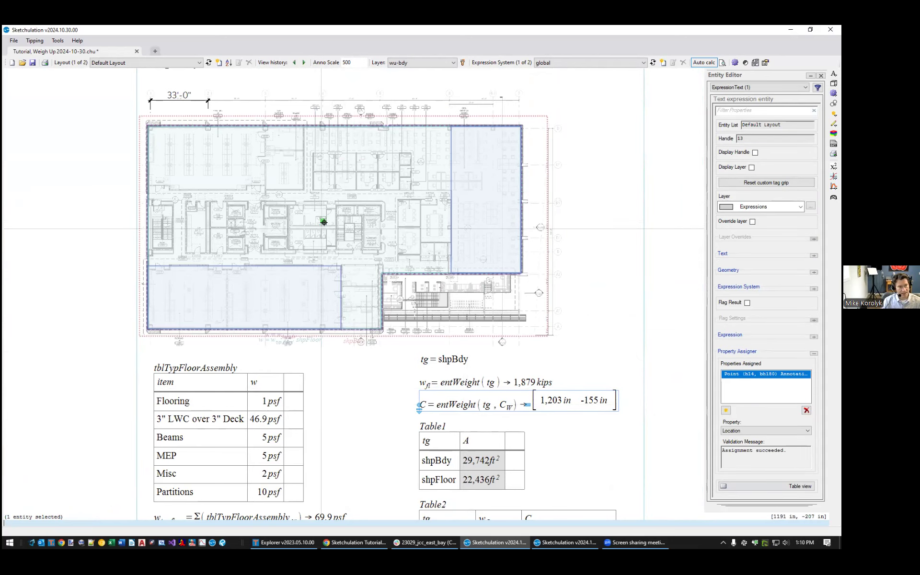
pyautogui.scroll(2, 324, 218)
pyautogui.scroll(2, 326, 217)
pyautogui.scroll(-3, 317, 216)
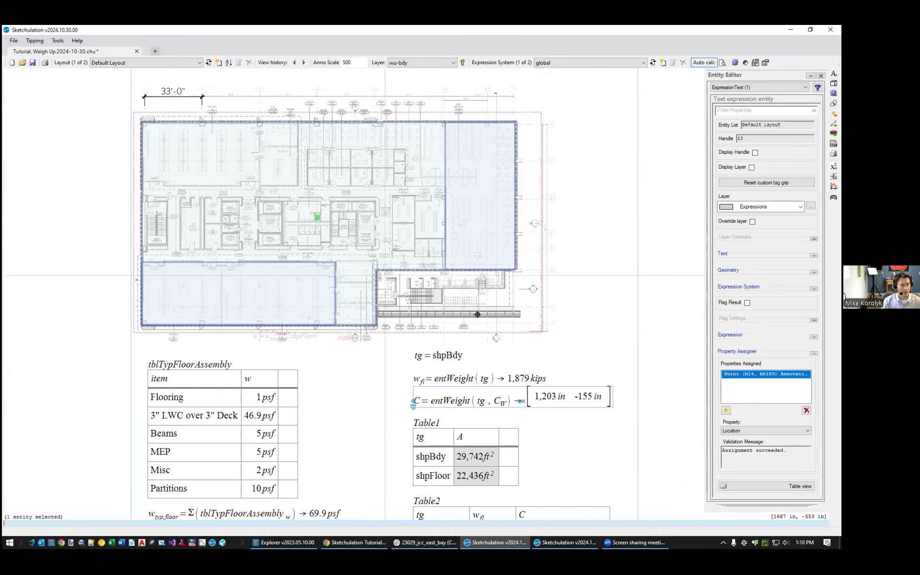
pyautogui.press('Escape')
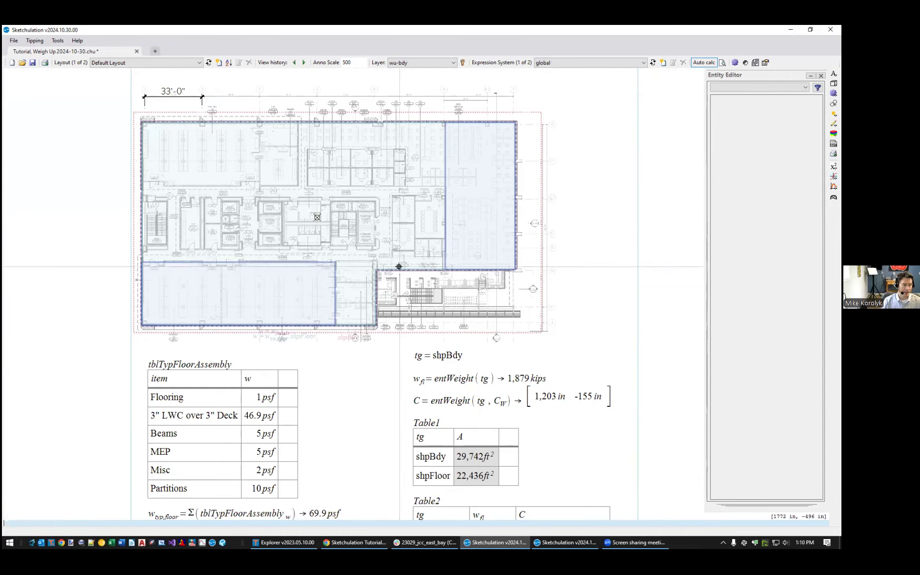
# Extend the right edge of the lower-left wu-area-tile shape closer to the notch in the floor outline
pyautogui.click(344, 277)
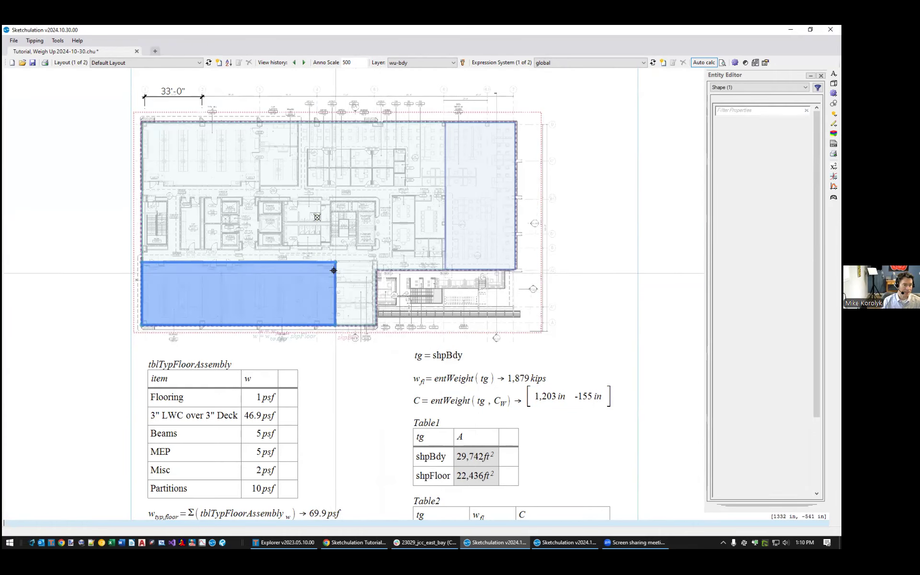
pyautogui.moveTo(329, 249); pyautogui.dragTo(347, 344)
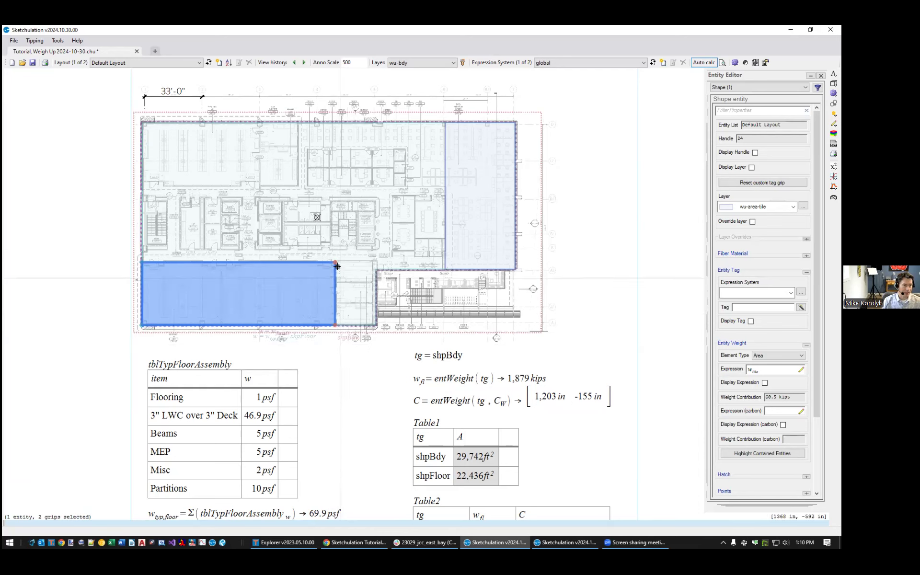
pyautogui.click(337, 265)
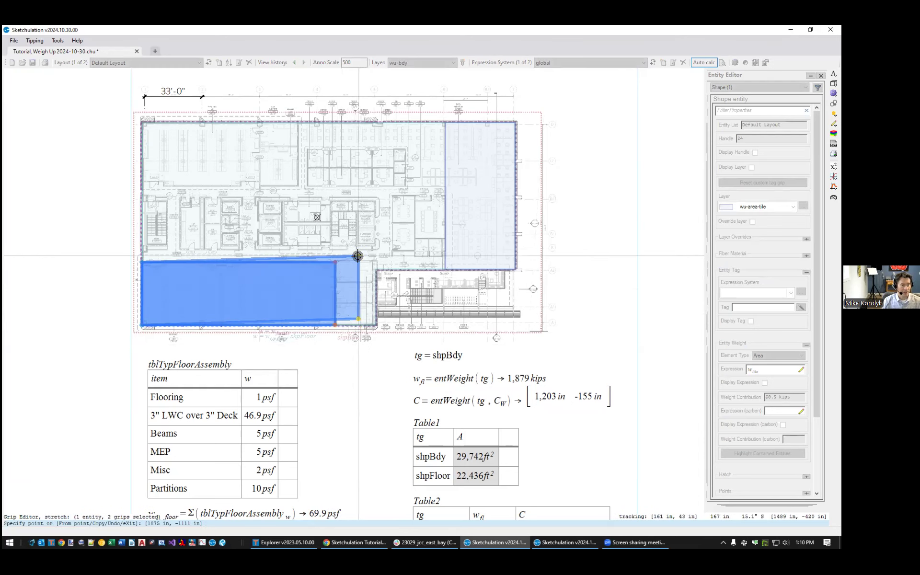
pyautogui.click(365, 261)
# Stretch the right edge of the lower-left wu-area-tile shape inward, reducing its area to about 2,312 ft2, and clear the selection
pyautogui.moveTo(337, 241); pyautogui.dragTo(369, 344)
pyautogui.click(365, 325)
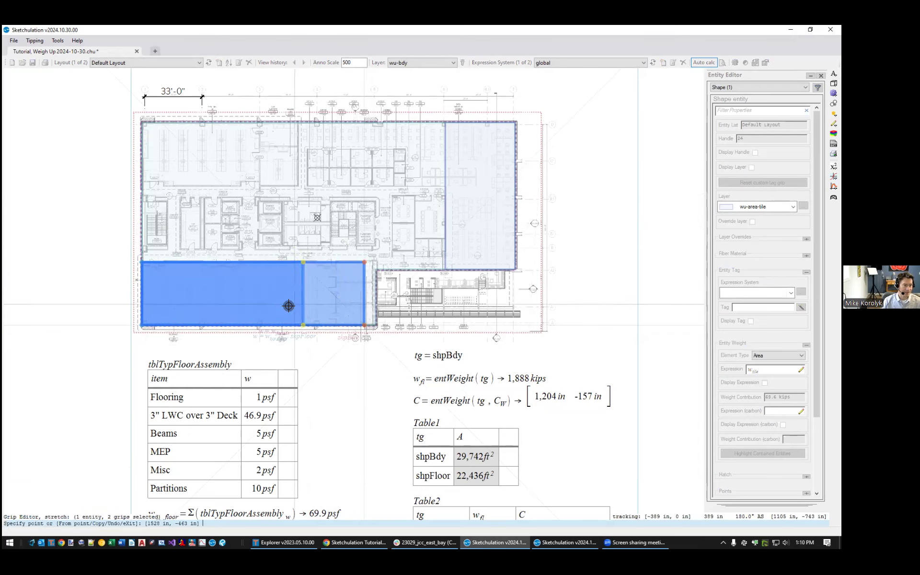
pyautogui.click(254, 316)
pyautogui.press('Escape')
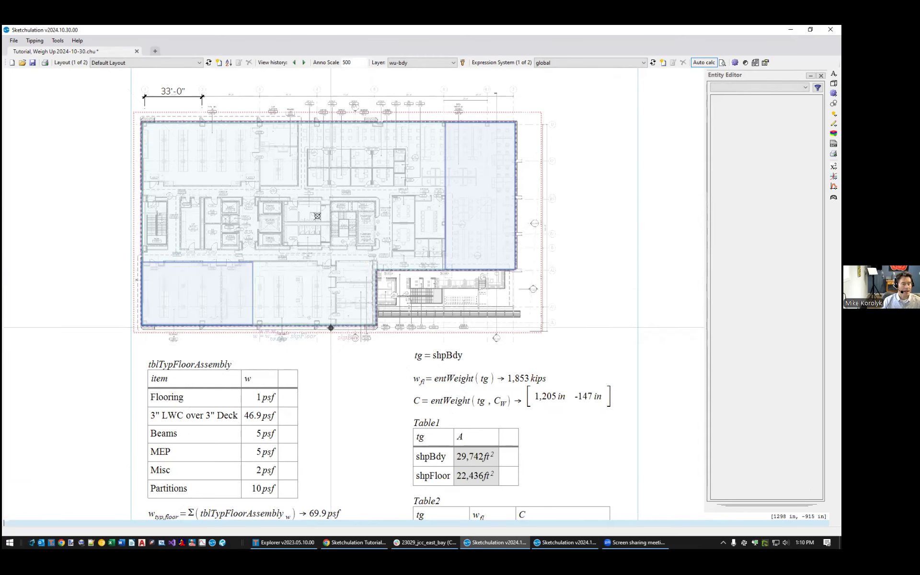
# Highlight the entities contained in the shpBdy boundary of Weigh-Up L01 and enlarge the Entity Weight Details window
pyautogui.moveTo(507, 361); pyautogui.dragTo(456, 289, button='middle')
pyautogui.moveTo(437, 433); pyautogui.dragTo(424, 372, button='middle')
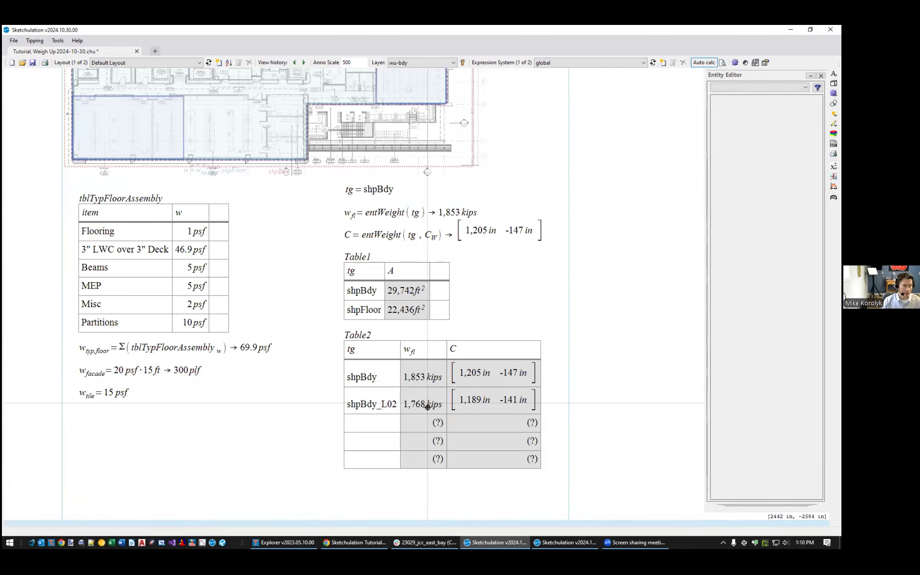
pyautogui.scroll(-1, 436, 382)
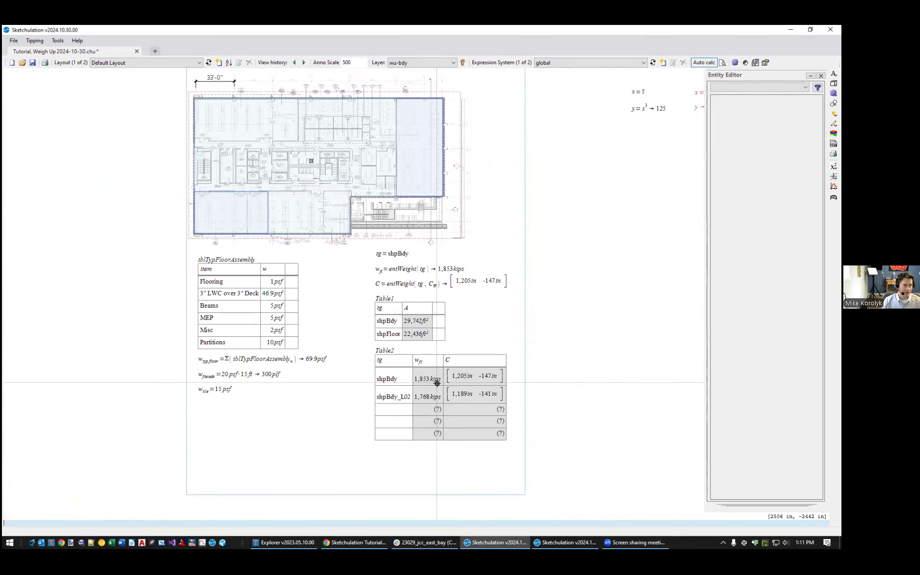
pyautogui.moveTo(436, 403); pyautogui.dragTo(422, 455, button='middle')
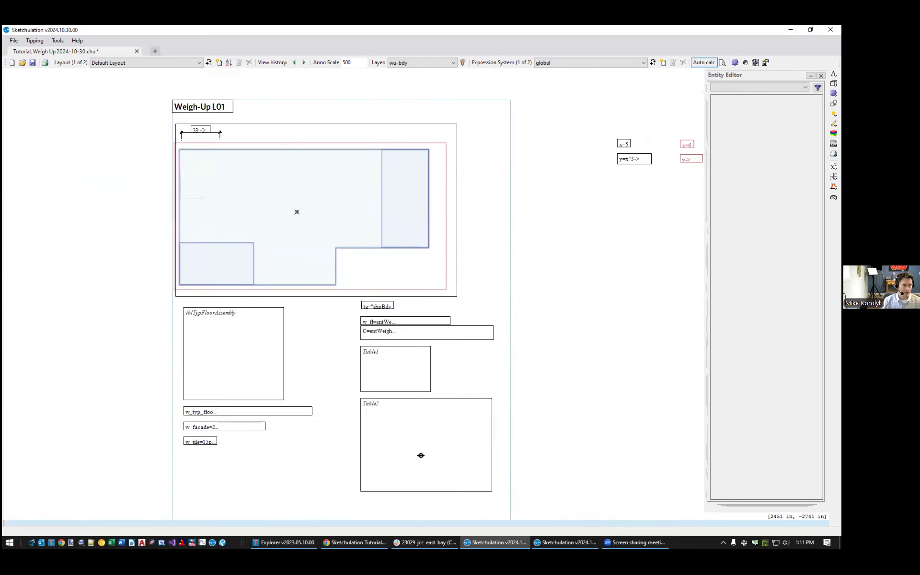
pyautogui.click(437, 289)
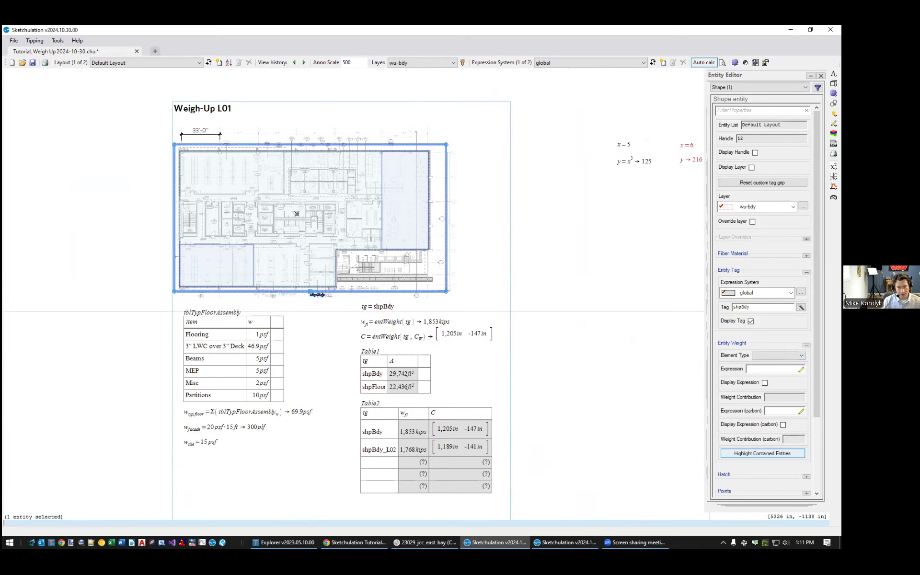
pyautogui.click(762, 453)
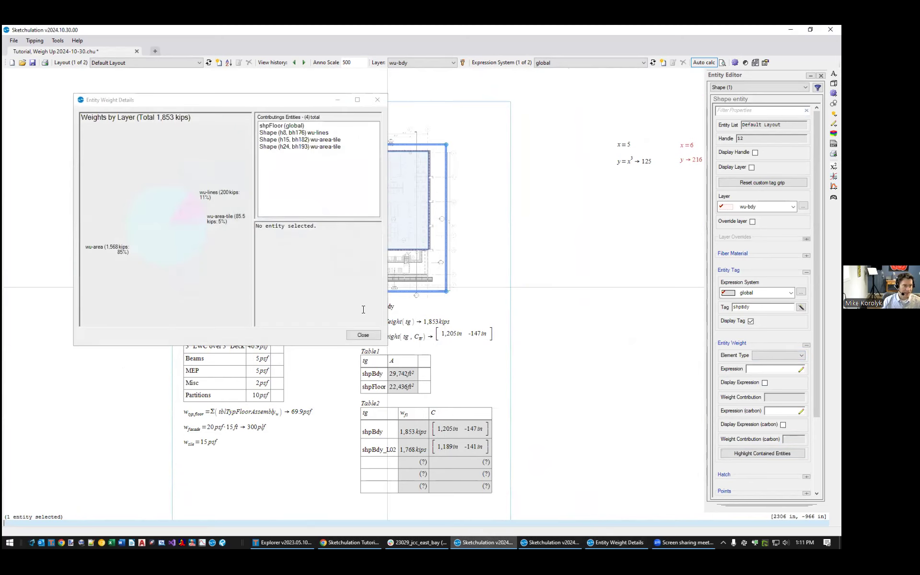
pyautogui.moveTo(286, 102); pyautogui.dragTo(383, 135)
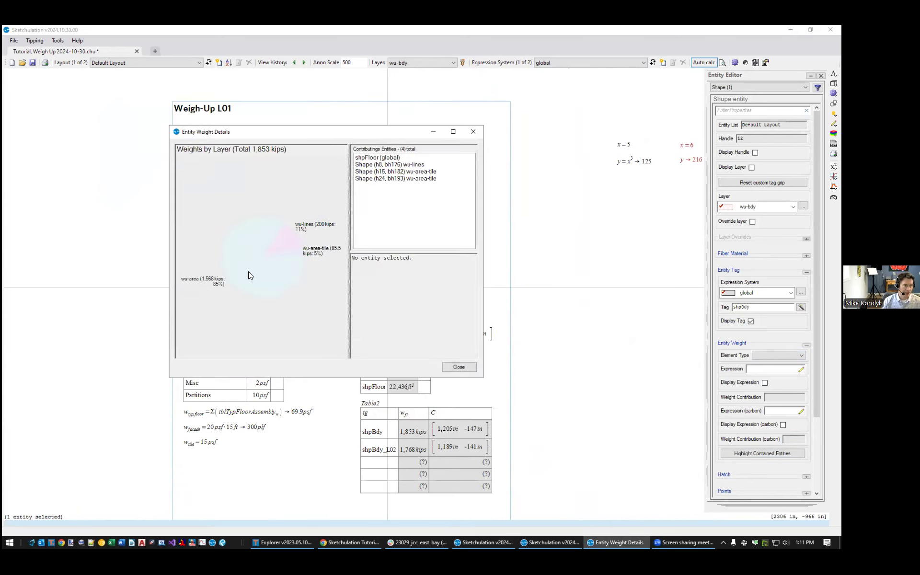
pyautogui.click(483, 380)
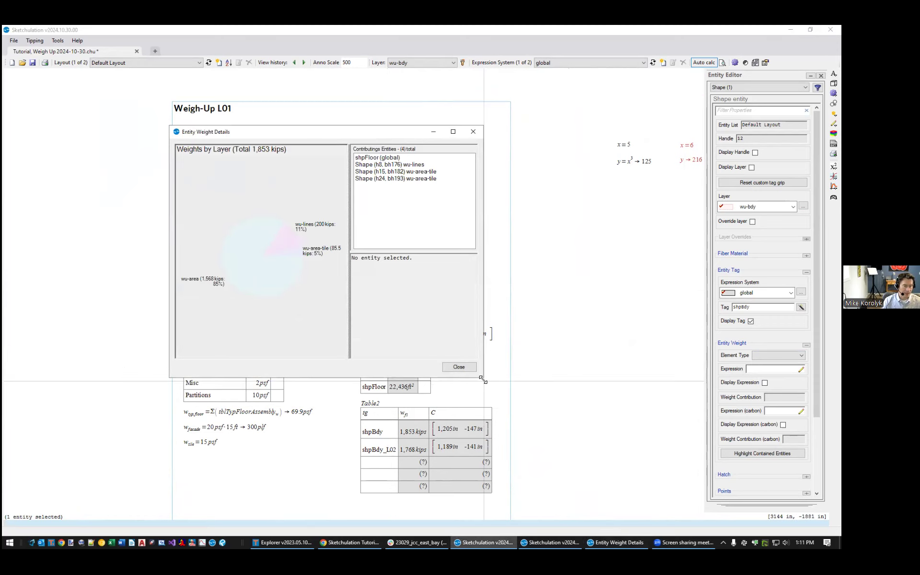
pyautogui.moveTo(641, 467); pyautogui.dragTo(641, 465)
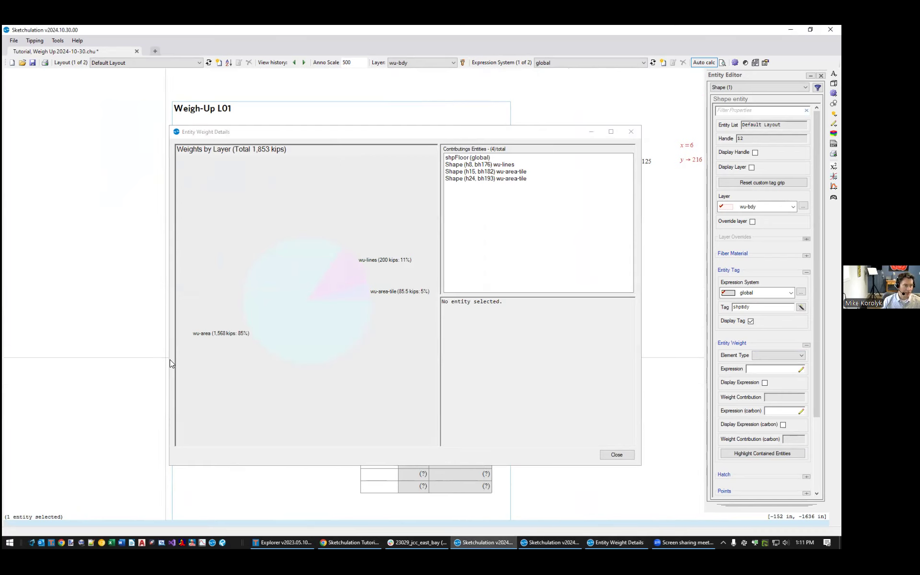
pyautogui.moveTo(168, 360); pyautogui.dragTo(36, 360)
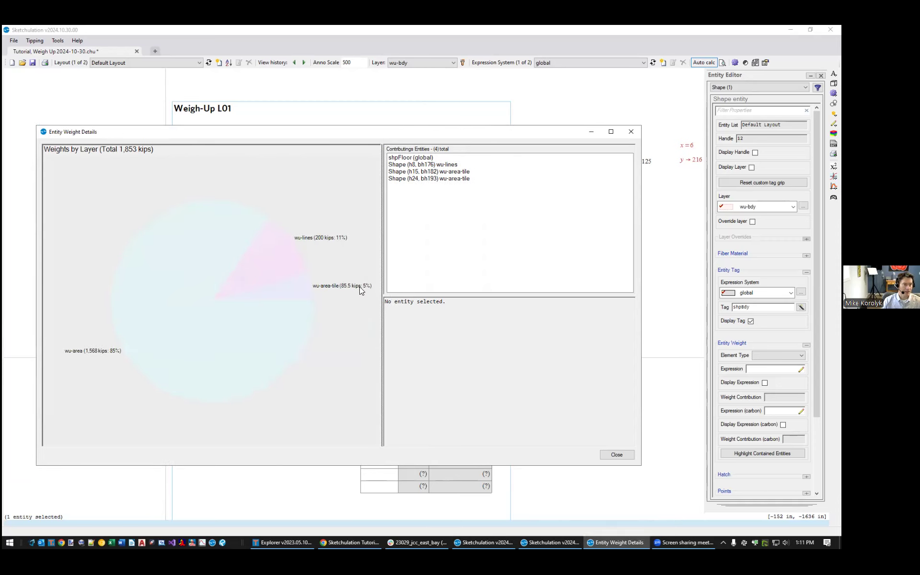
# Review the weight details of the shpFloor, wu-lines and wu-area-tile contributing entities, and close the Entity Weight Details window
pyautogui.click(448, 161)
pyautogui.click(448, 167)
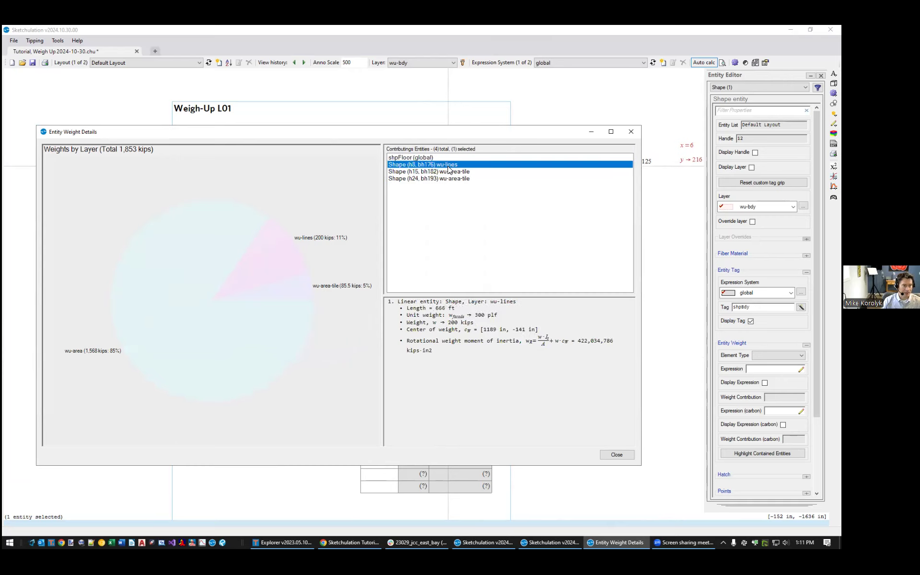
pyautogui.moveTo(435, 157); pyautogui.dragTo(441, 184)
pyautogui.scroll(-5, 461, 381)
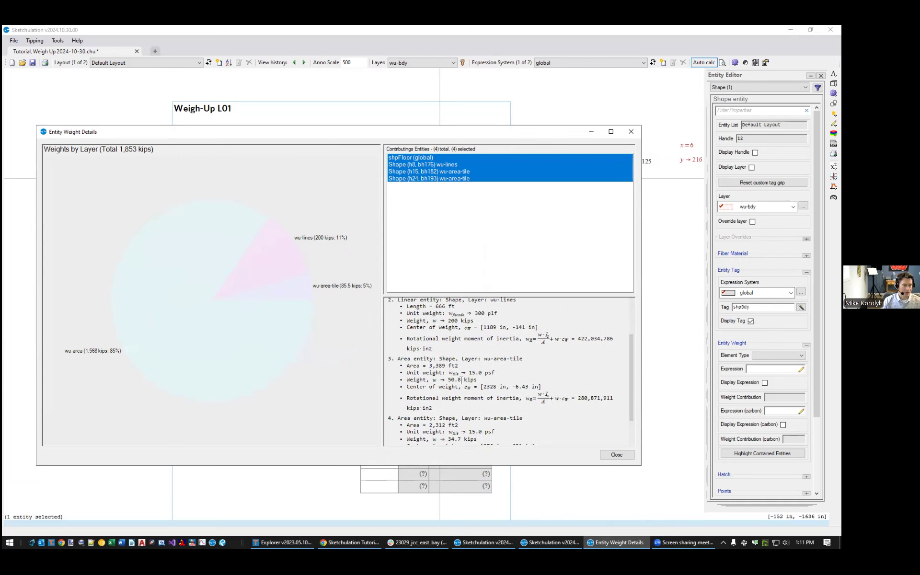
pyautogui.scroll(5, 463, 381)
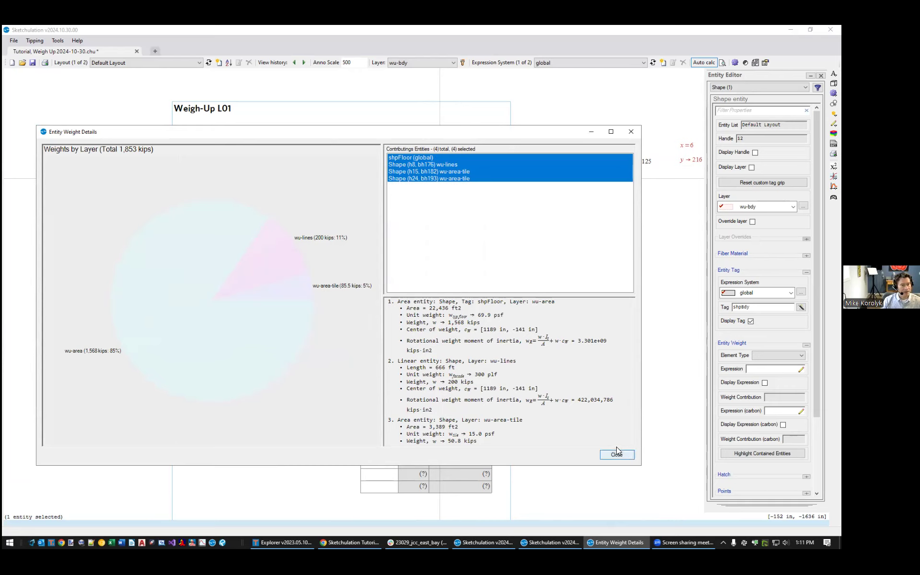
pyautogui.click(459, 165)
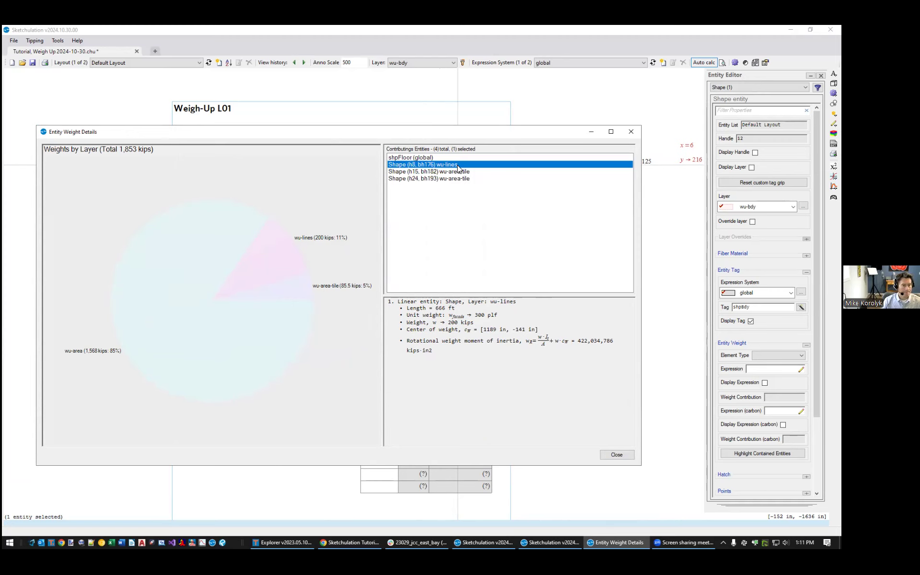
pyautogui.click(458, 158)
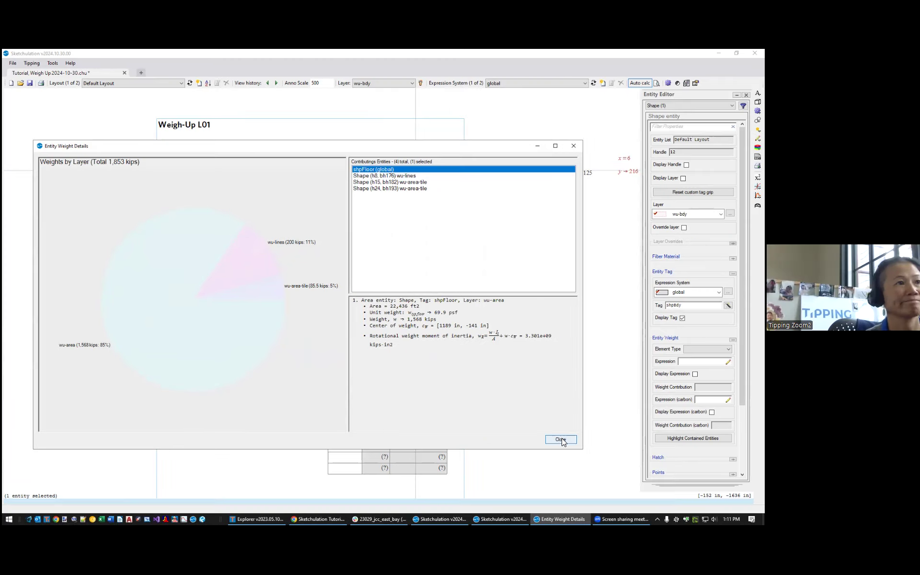
pyautogui.click(561, 439)
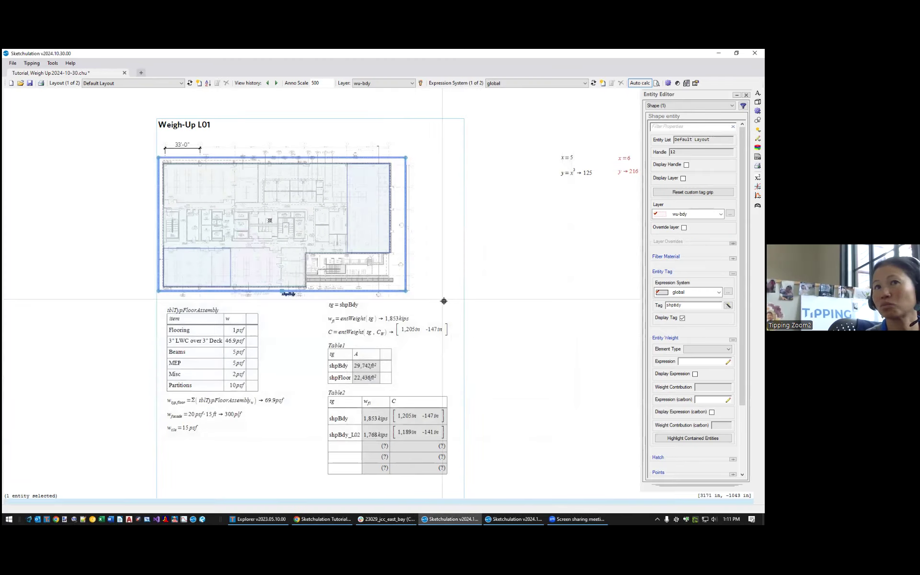
# Shorten the text width of the x = 5 expression beside the Weigh-Up L01 sheet so it ends before the x = 6 expression
pyautogui.scroll(-1, 444, 301)
pyautogui.moveTo(450, 320); pyautogui.dragTo(385, 316, button='middle')
pyautogui.scroll(1, 507, 160)
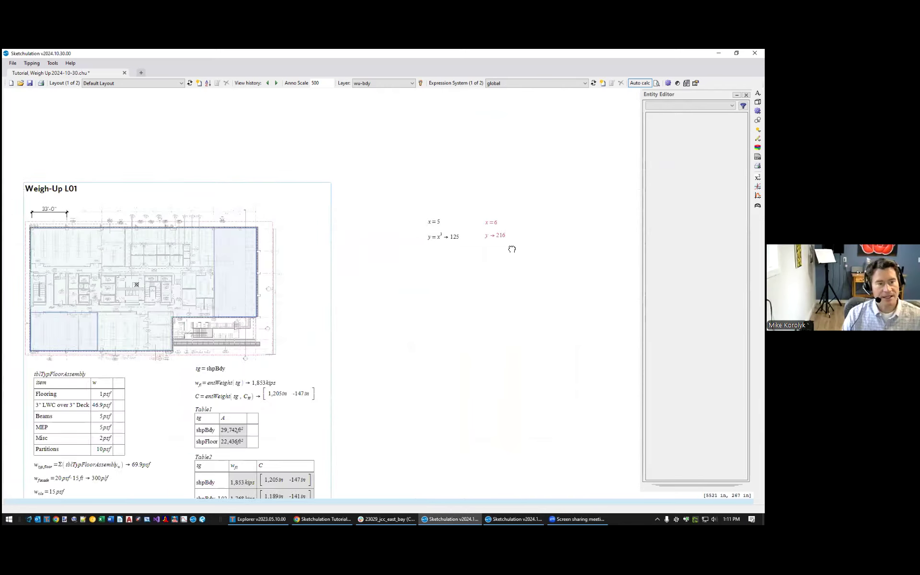
pyautogui.moveTo(511, 249); pyautogui.dragTo(363, 275, button='middle')
pyautogui.scroll(1, 363, 275)
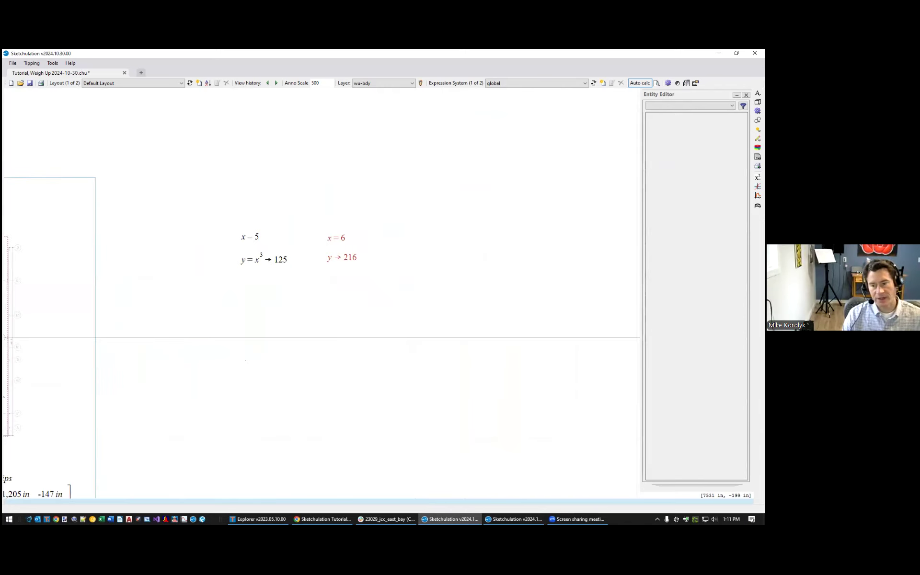
pyautogui.scroll(1, 286, 255)
pyautogui.moveTo(285, 254); pyautogui.dragTo(295, 298, button='middle')
pyautogui.scroll(1, 339, 237)
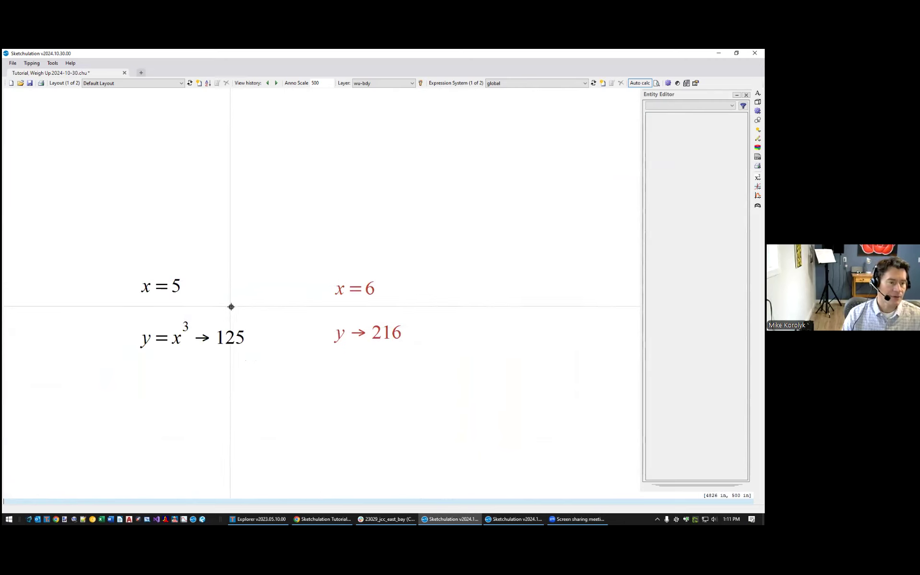
pyautogui.moveTo(213, 284); pyautogui.dragTo(232, 243, button='middle')
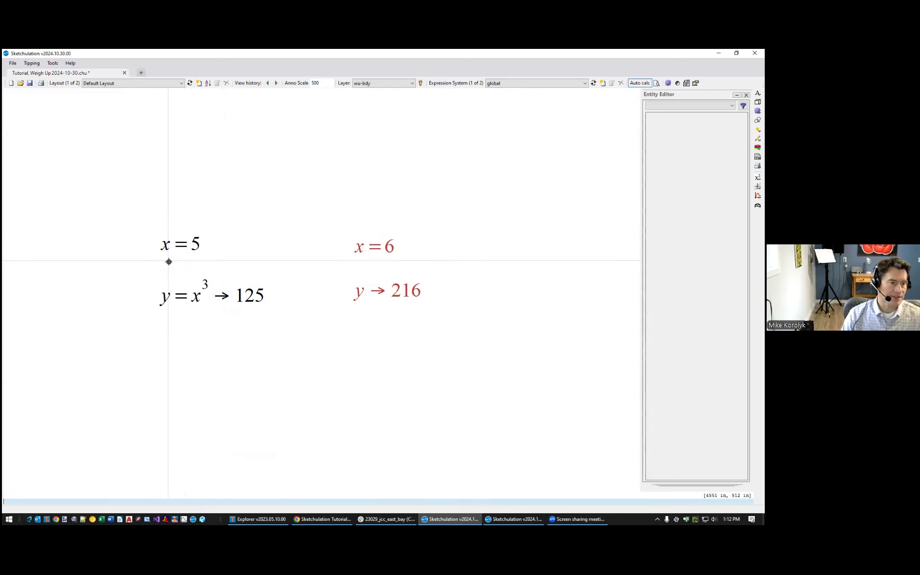
pyautogui.click(196, 245)
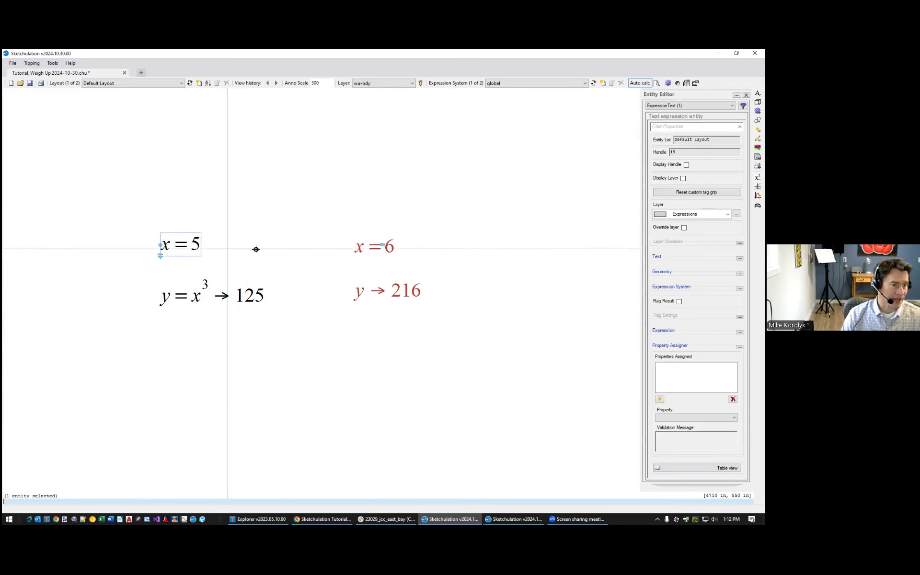
pyautogui.click(382, 245)
pyautogui.click(261, 234)
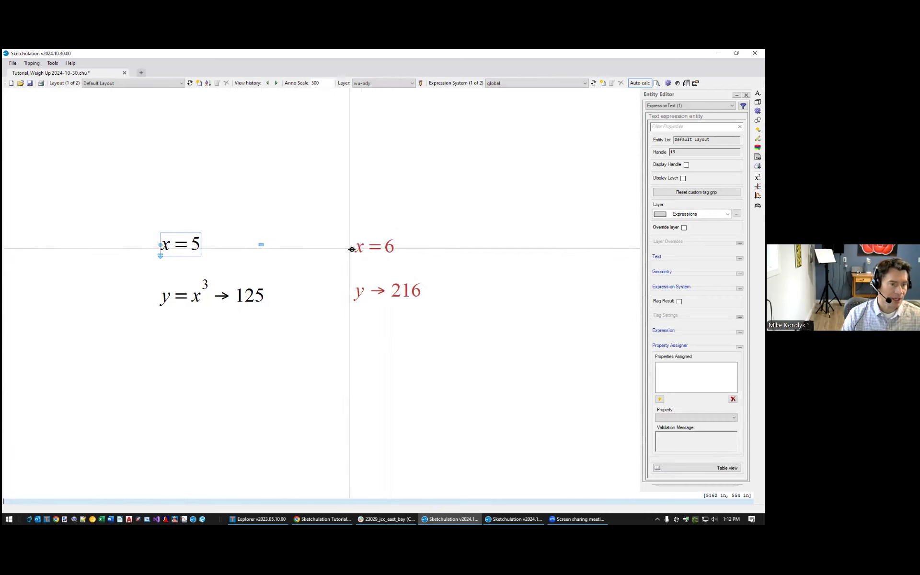
# Select the x = 6 expression together with x = 5 to compare them, and clear the selection
pyautogui.click(361, 249)
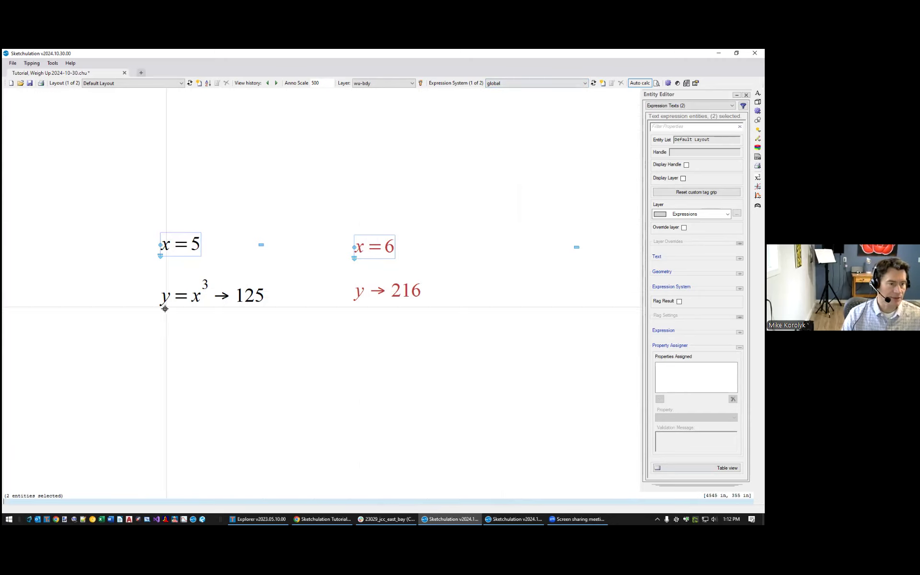
pyautogui.moveTo(453, 299); pyautogui.dragTo(425, 308, button='middle')
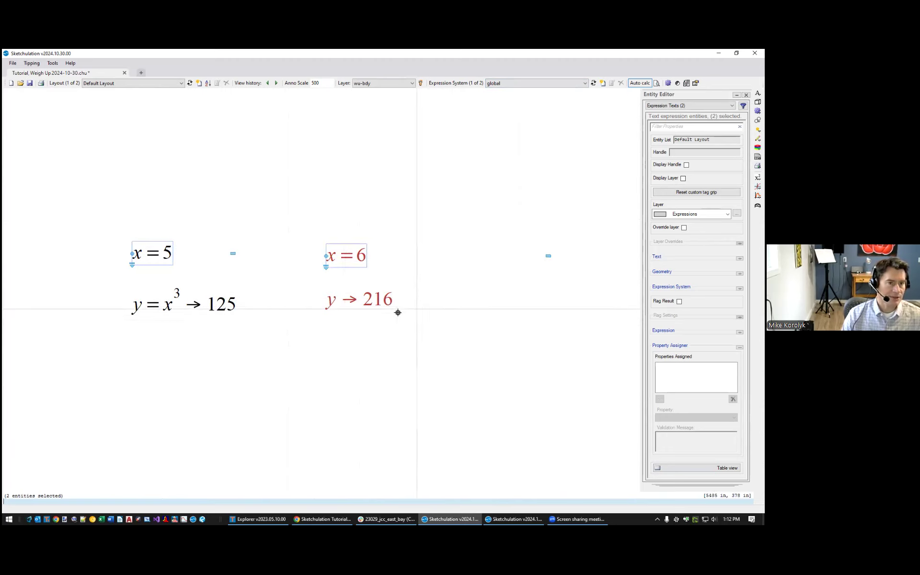
pyautogui.press('Escape')
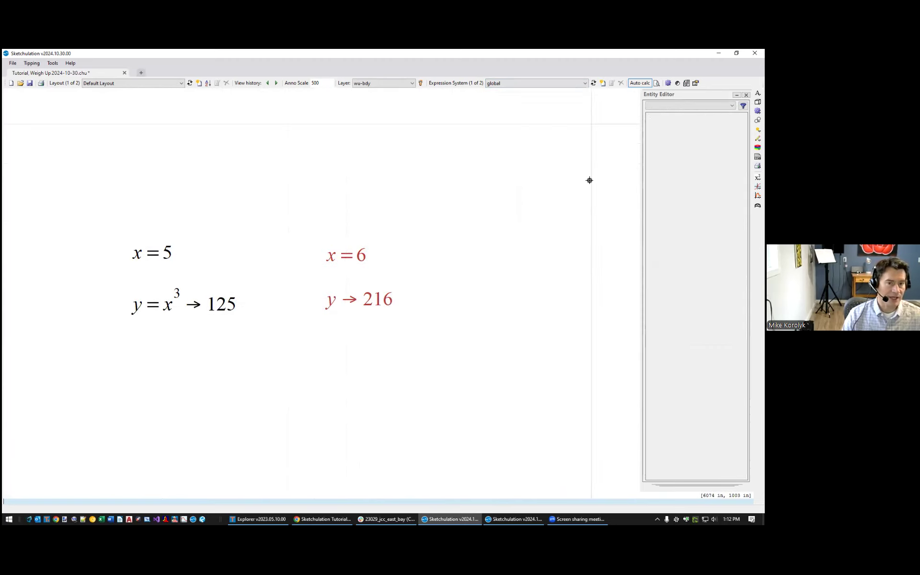
# Show the Expression Systems editor and inspect the settings of the global and xs001 systems
pyautogui.moveTo(572, 206); pyautogui.dragTo(558, 201, button='middle')
pyautogui.write('x')
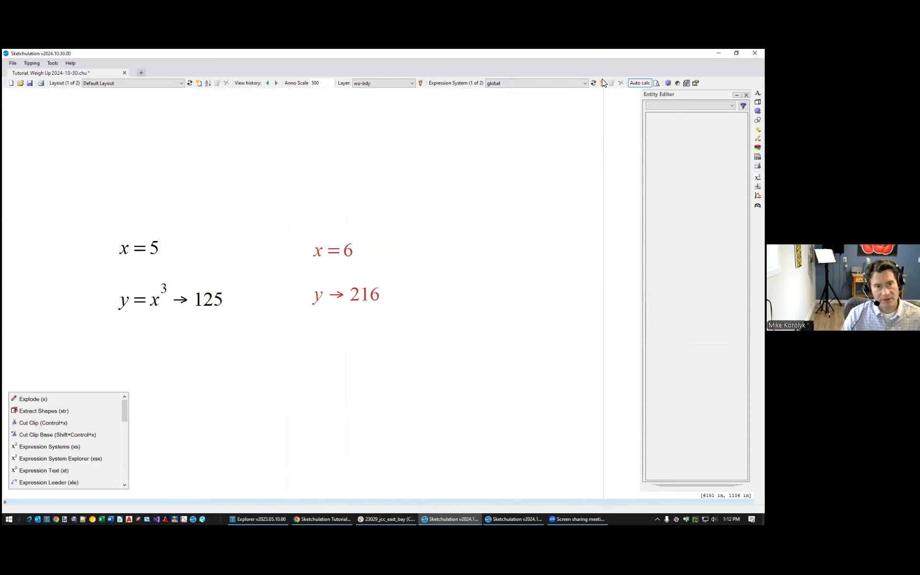
pyautogui.scroll(-1, 548, 179)
pyautogui.write('s')
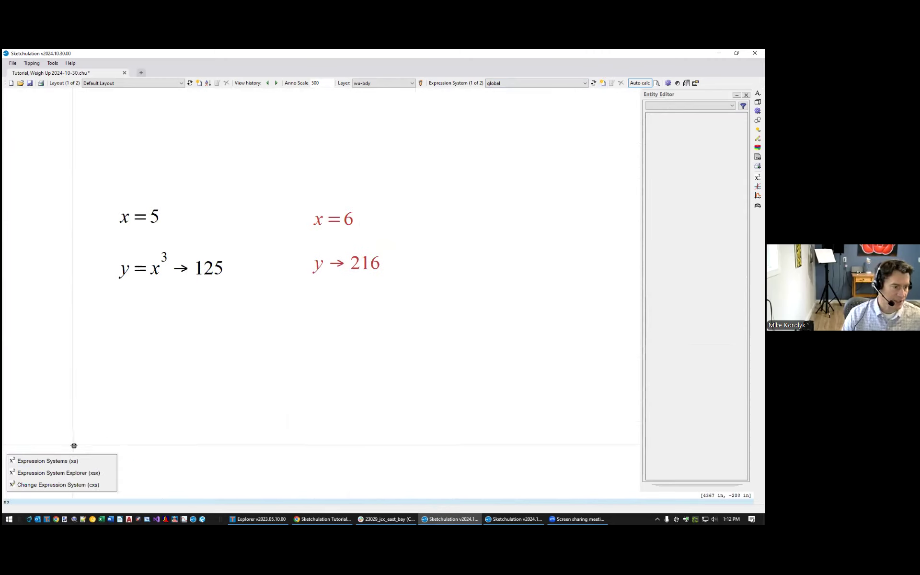
pyautogui.click(72, 461)
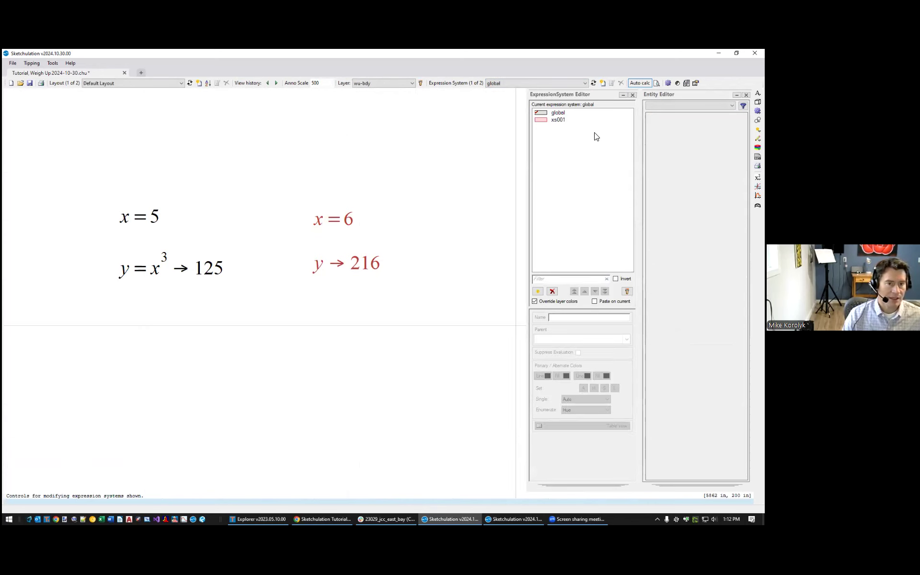
pyautogui.click(568, 114)
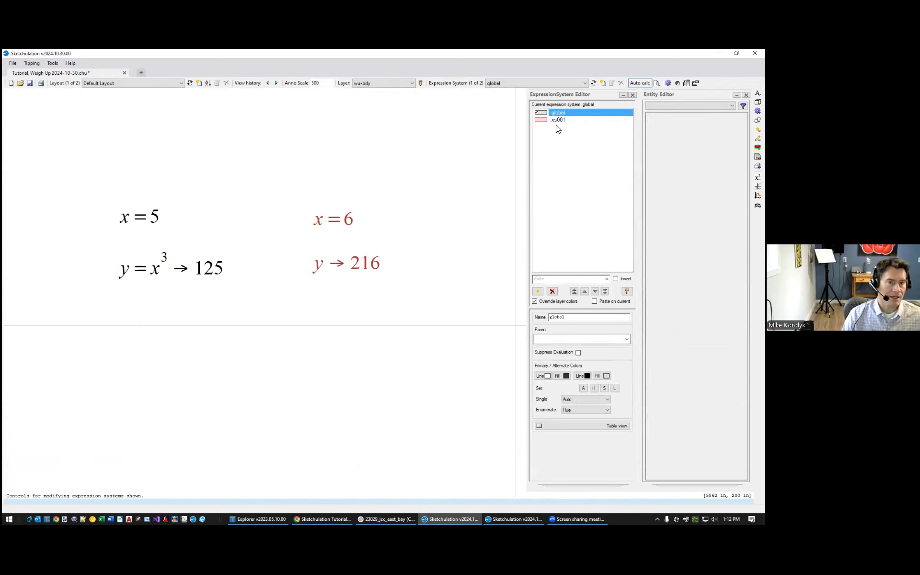
pyautogui.click(564, 121)
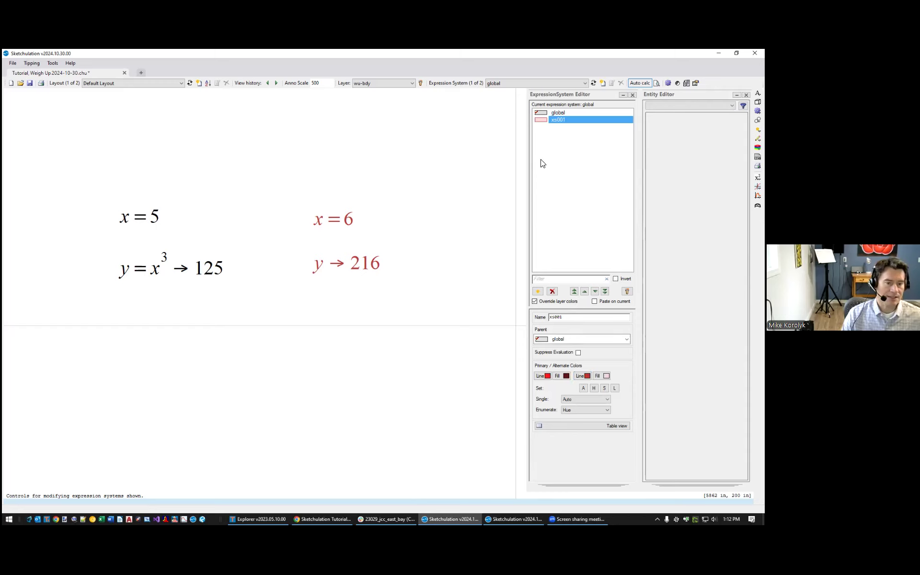
# Select the red x = 6 expression to examine its expression system, and clear the selection
pyautogui.scroll(3, 335, 240)
pyautogui.click(346, 225)
pyautogui.scroll(-2, 346, 226)
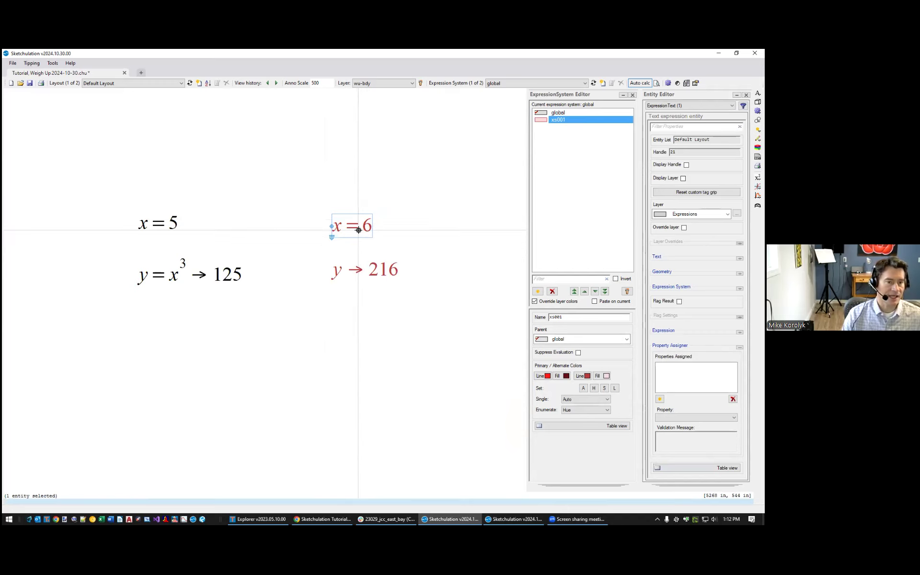
pyautogui.click(542, 305)
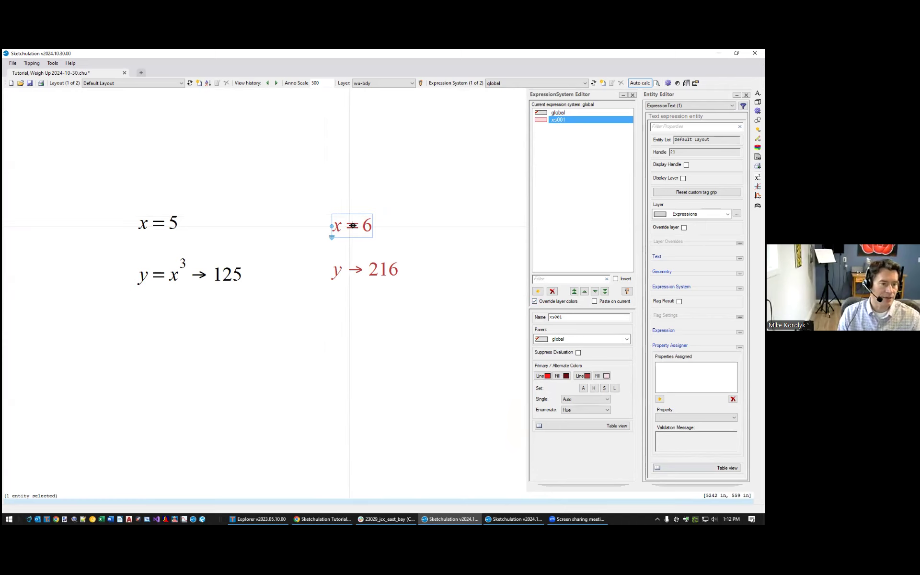
pyautogui.scroll(2, 350, 227)
pyautogui.scroll(-2, 351, 304)
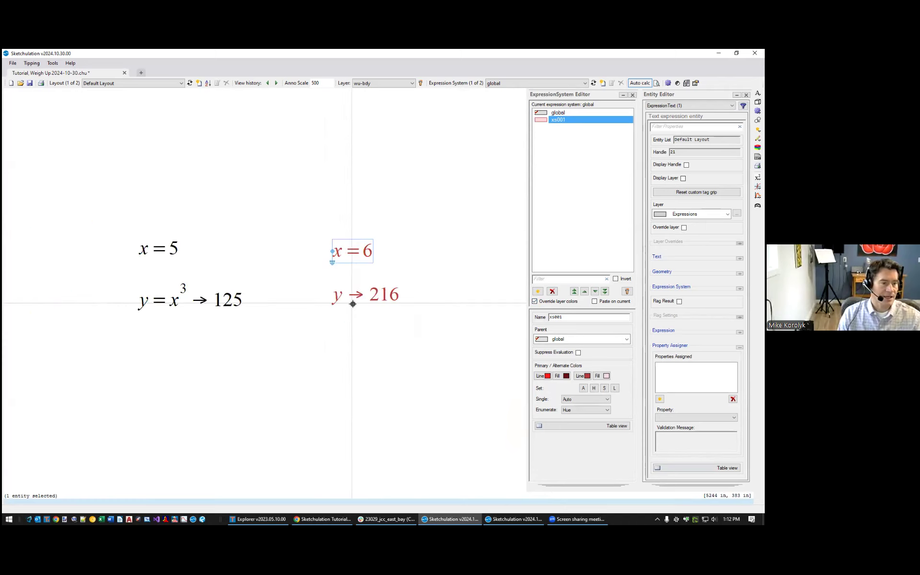
pyautogui.press('Escape')
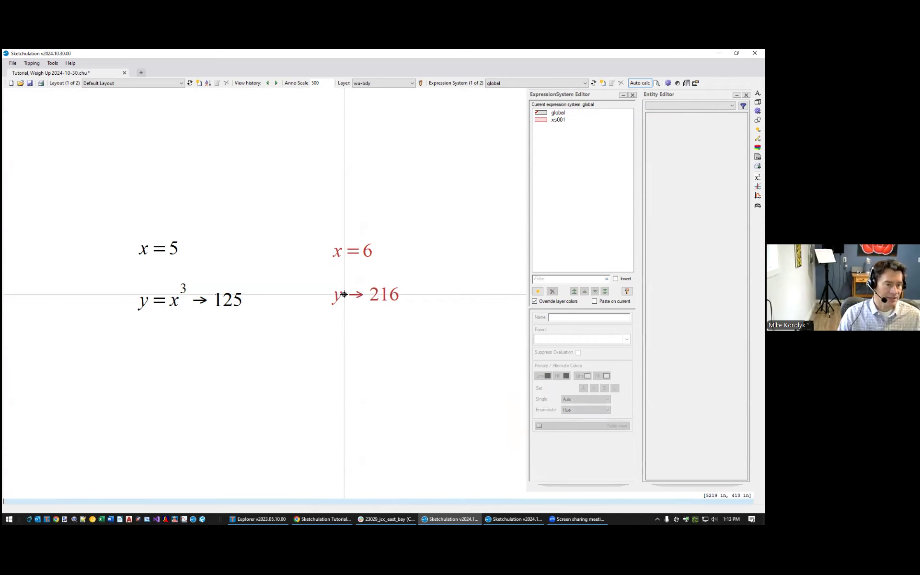
# Inspect the contents of the red y expression, select the y = x³ expression for comparison, and clear the selection
pyautogui.doubleClick(344, 295)
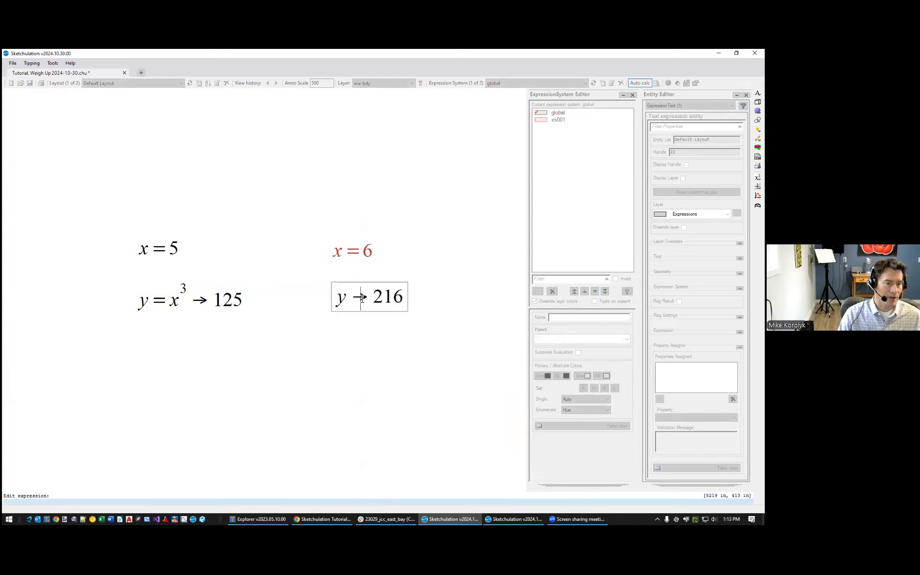
pyautogui.click(211, 307)
pyautogui.click(196, 304)
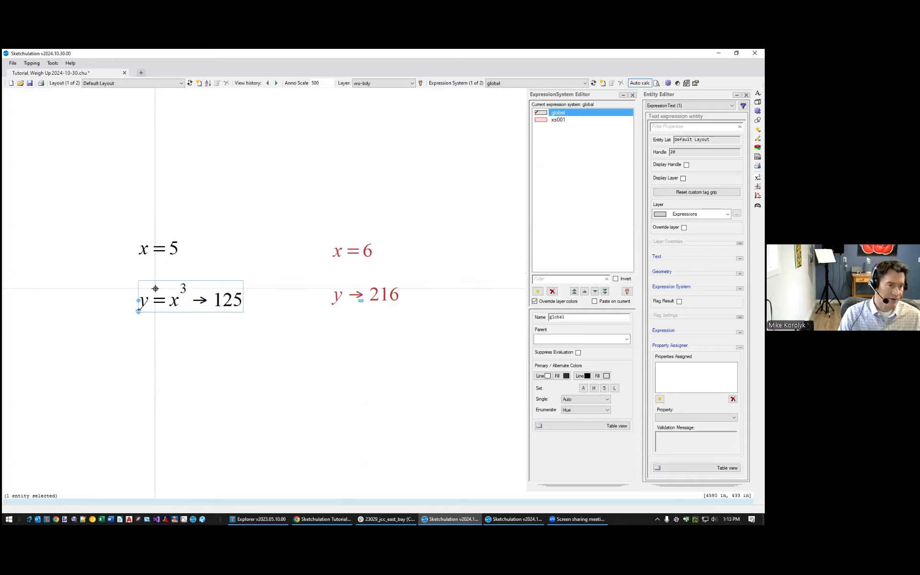
pyautogui.press('Escape')
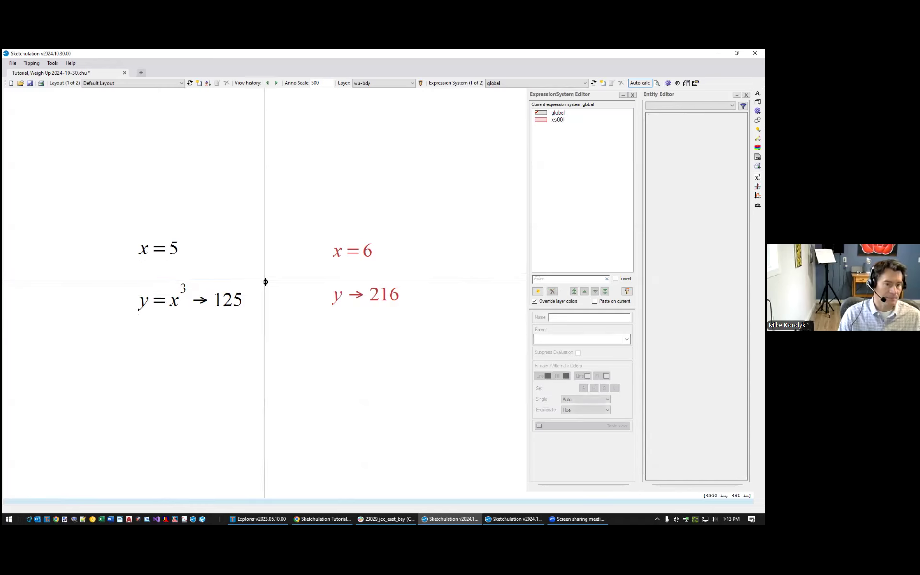
# Review the parent choices available for the xs001 expression system, leaving global as its parent
pyautogui.click(572, 121)
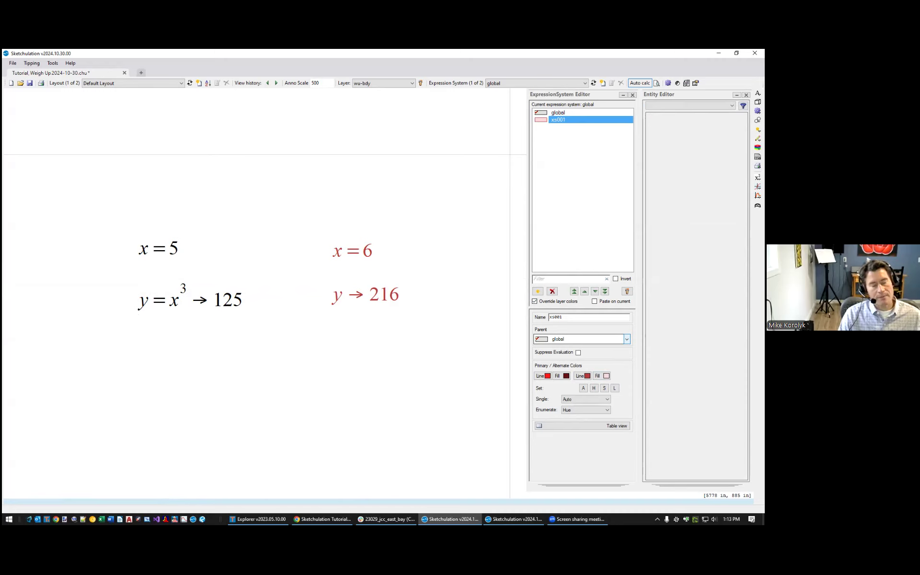
pyautogui.click(626, 339)
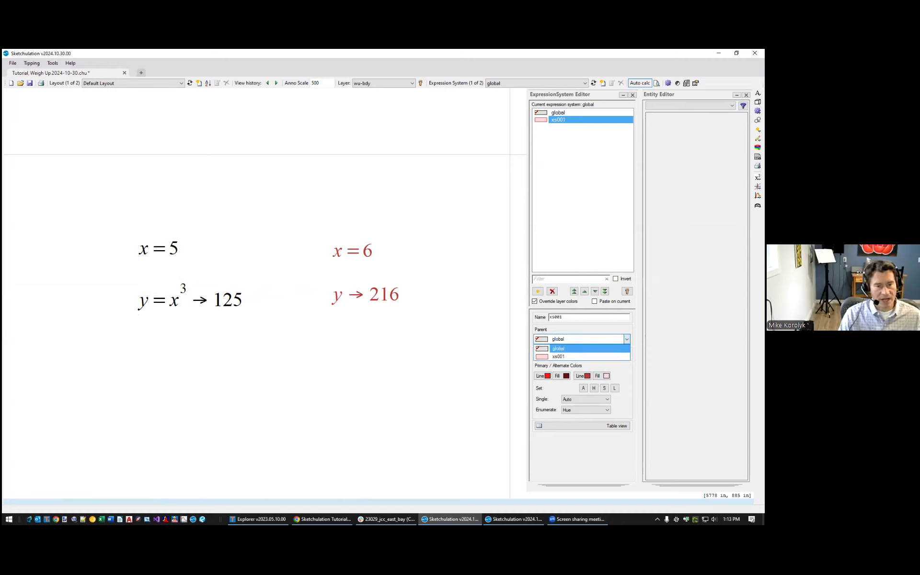
pyautogui.click(626, 339)
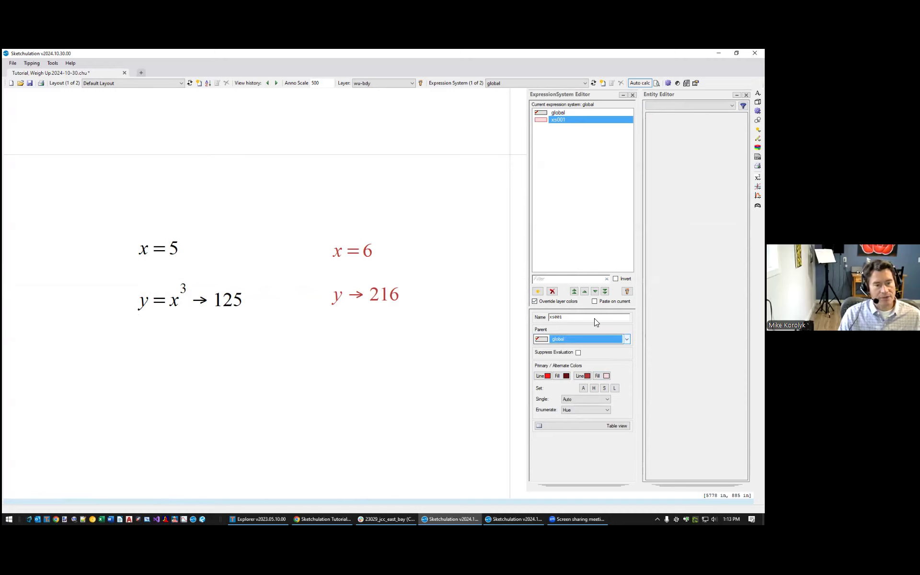
# Select the y = x³ expression to check its expression system, and compare it with the settings of xs001
pyautogui.scroll(-2, 354, 278)
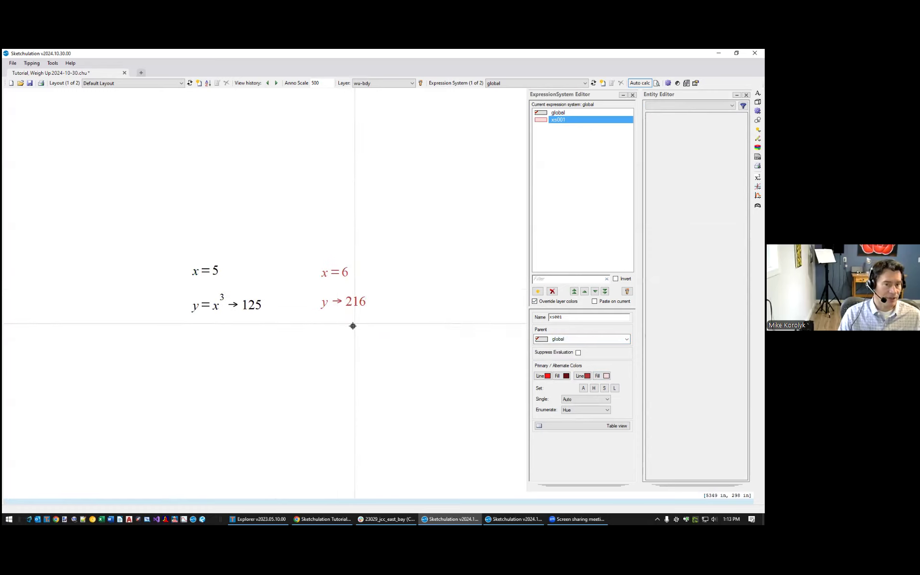
pyautogui.scroll(2, 199, 300)
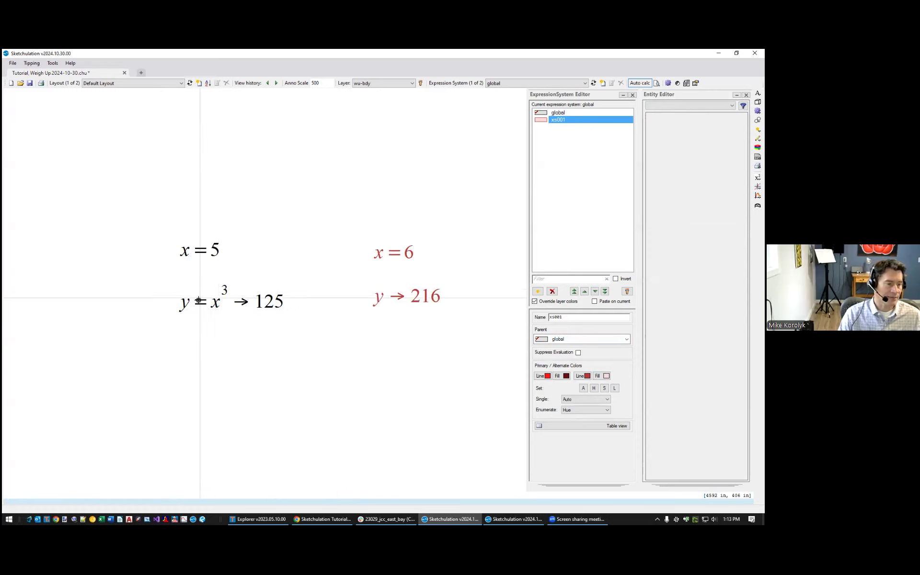
pyautogui.click(200, 301)
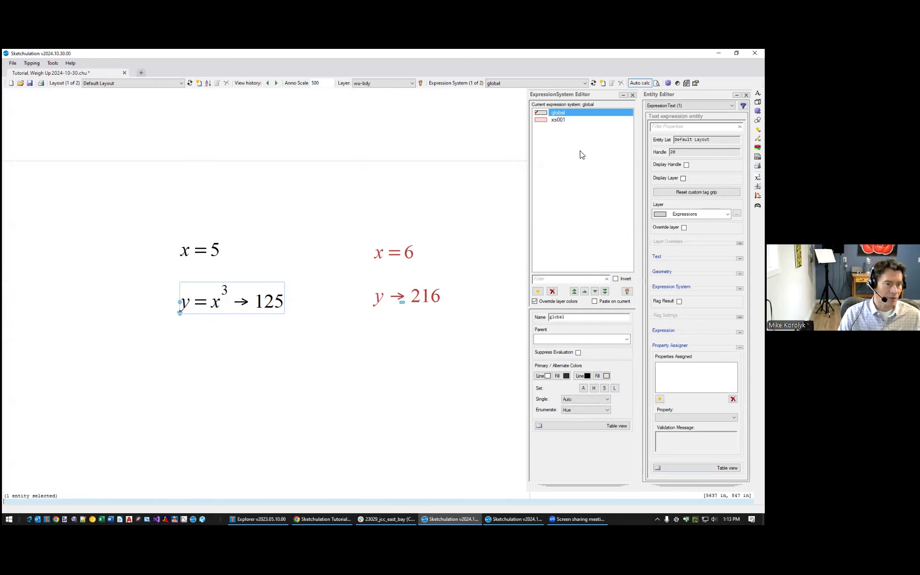
pyautogui.click(558, 120)
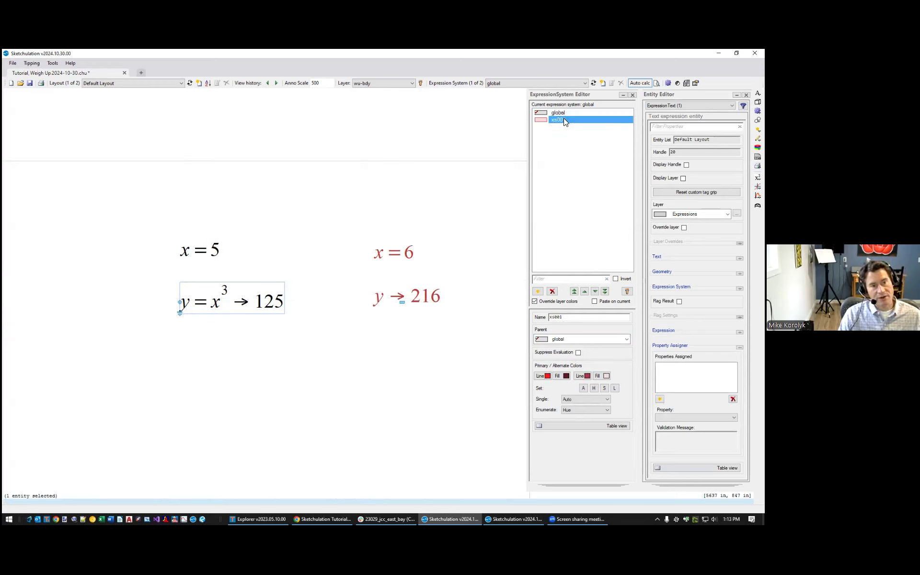
# Add the red y expression to the selection with y = x³ to compare their expression systems, and clear the selection
pyautogui.scroll(-2, 406, 288)
pyautogui.scroll(4, 403, 292)
pyautogui.click(379, 299)
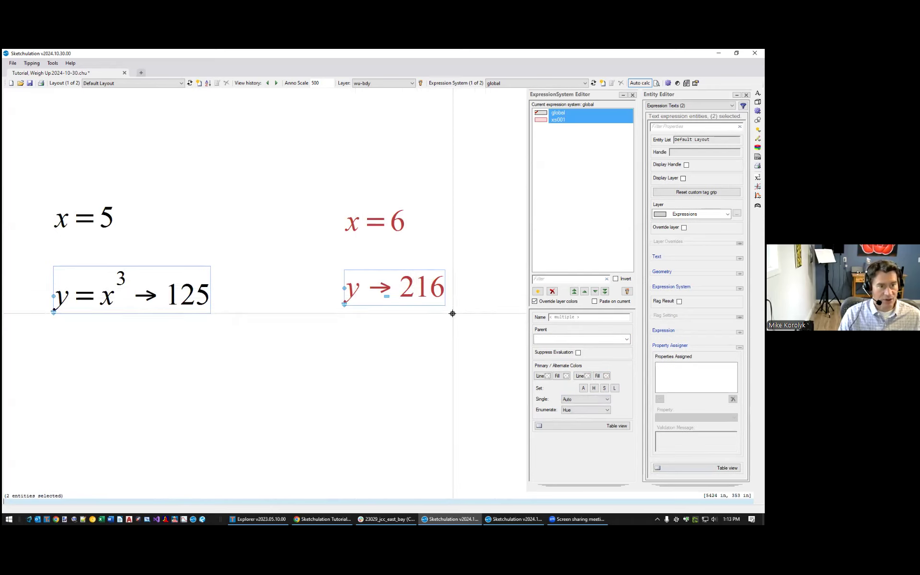
pyautogui.scroll(-2, 445, 286)
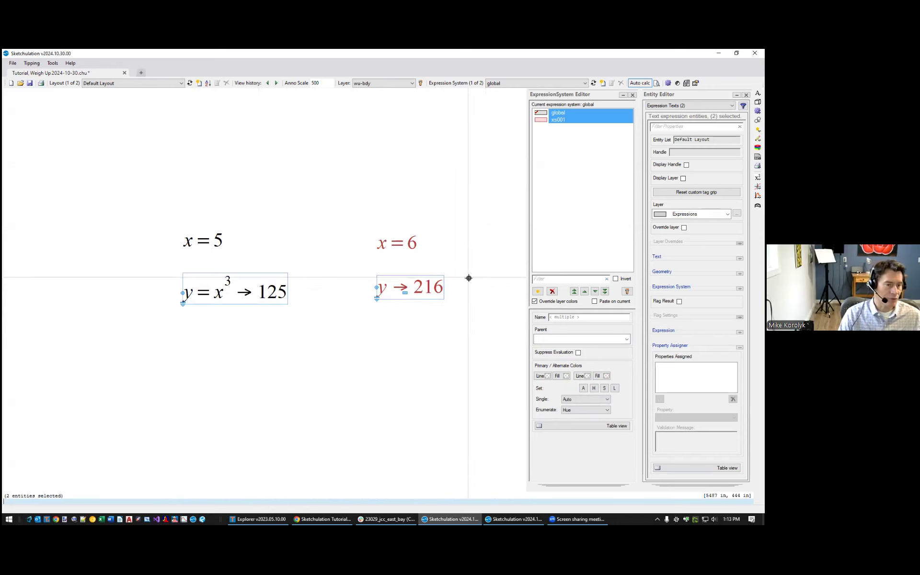
pyautogui.moveTo(463, 279); pyautogui.dragTo(400, 295, button='middle')
pyautogui.scroll(-1, 401, 294)
pyautogui.press('Escape')
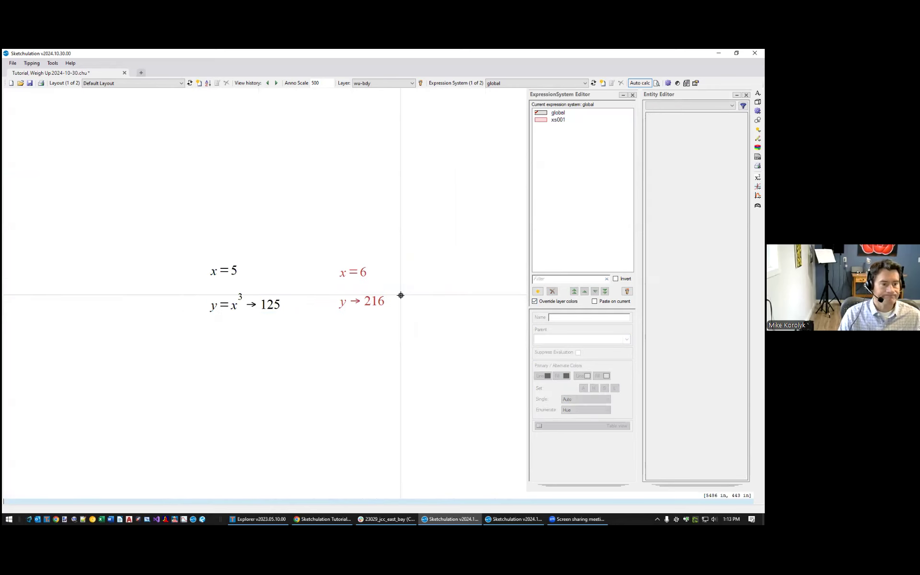
pyautogui.scroll(-2, 401, 295)
pyautogui.scroll(-1, 165, 386)
pyautogui.moveTo(166, 386); pyautogui.dragTo(279, 266, button='middle')
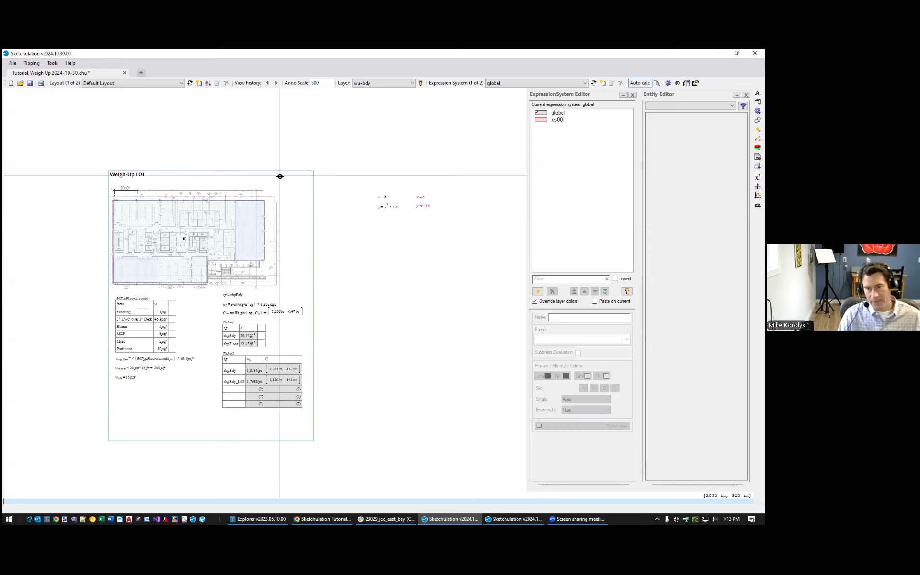
pyautogui.hotkey('alt', 'Tab')
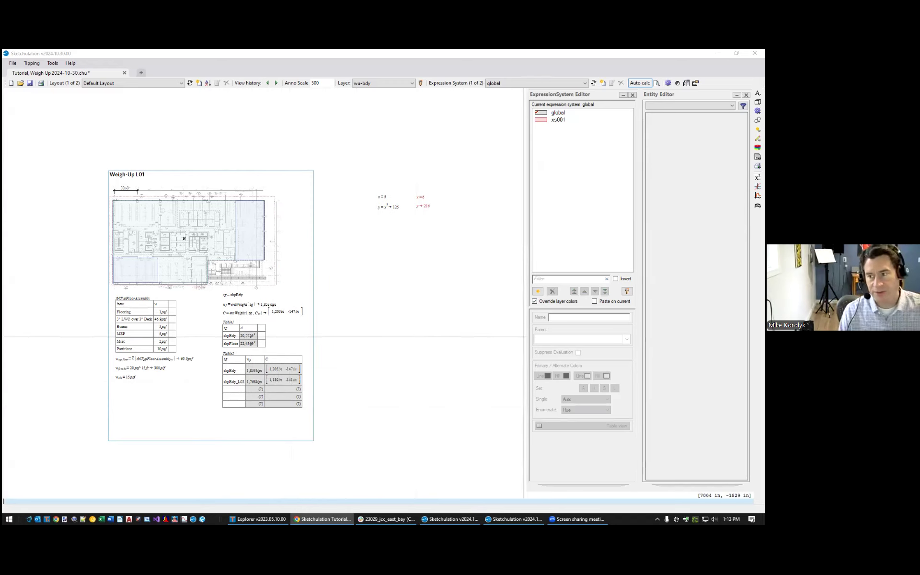
# Look through the supplied example files from a new blank document, and return to the Tutorial, Weigh Up document
pyautogui.click(141, 72)
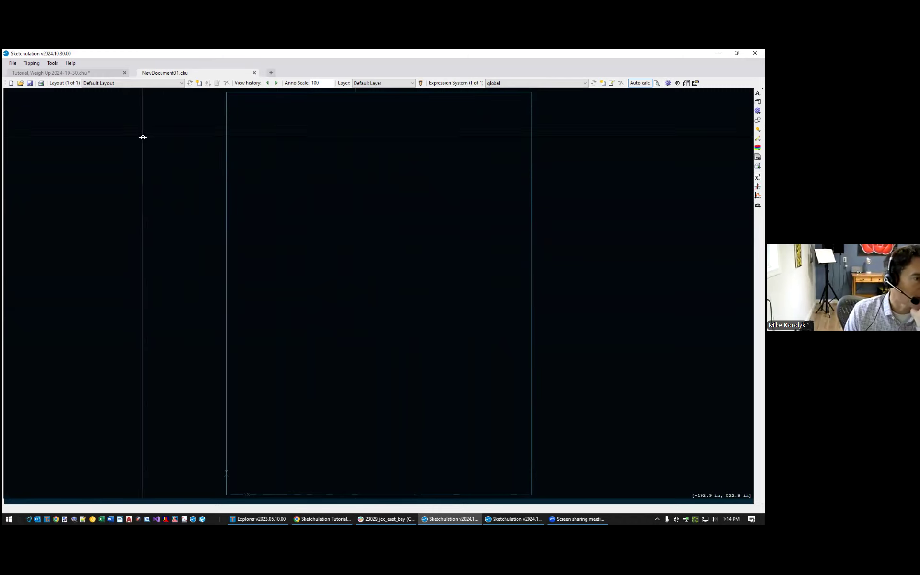
pyautogui.click(66, 64)
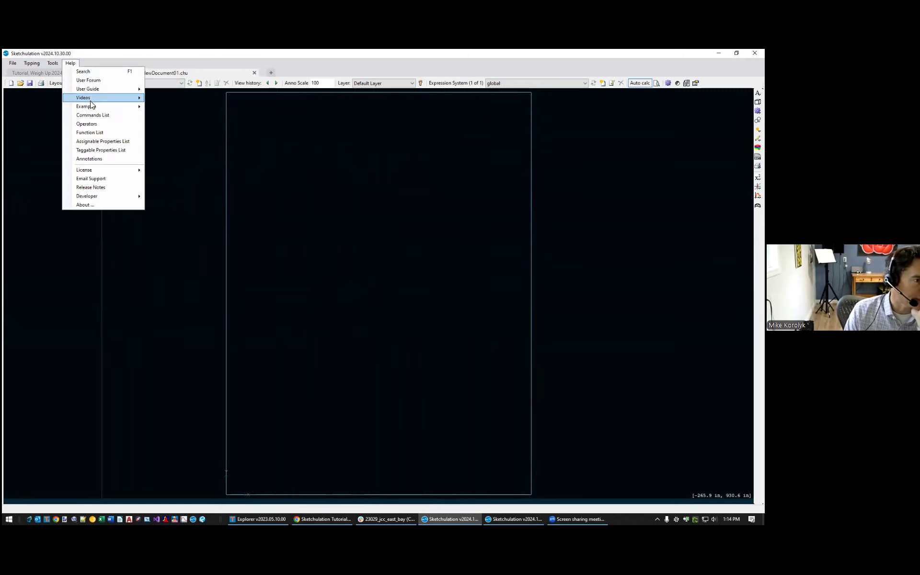
pyautogui.moveTo(98, 107)
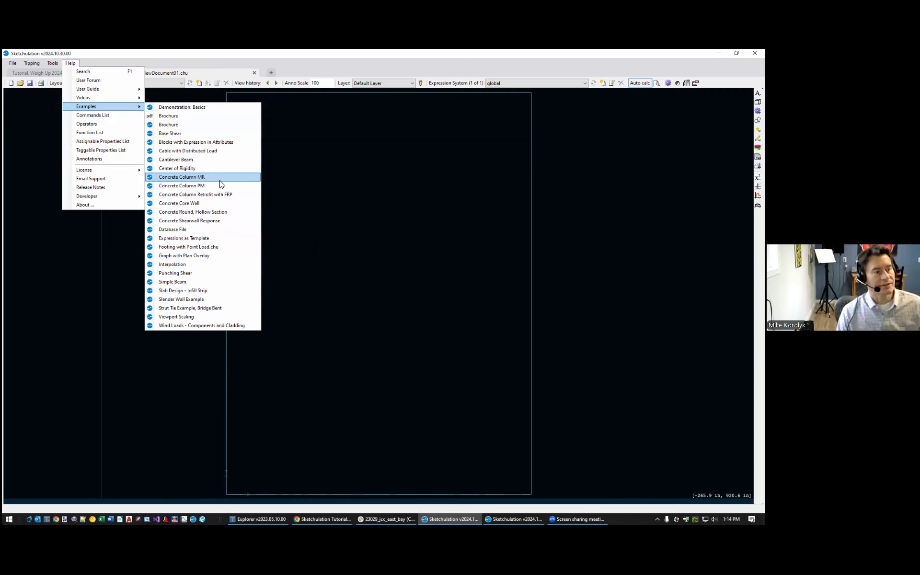
pyautogui.click(234, 186)
pyautogui.moveTo(386, 275); pyautogui.dragTo(370, 284, button='middle')
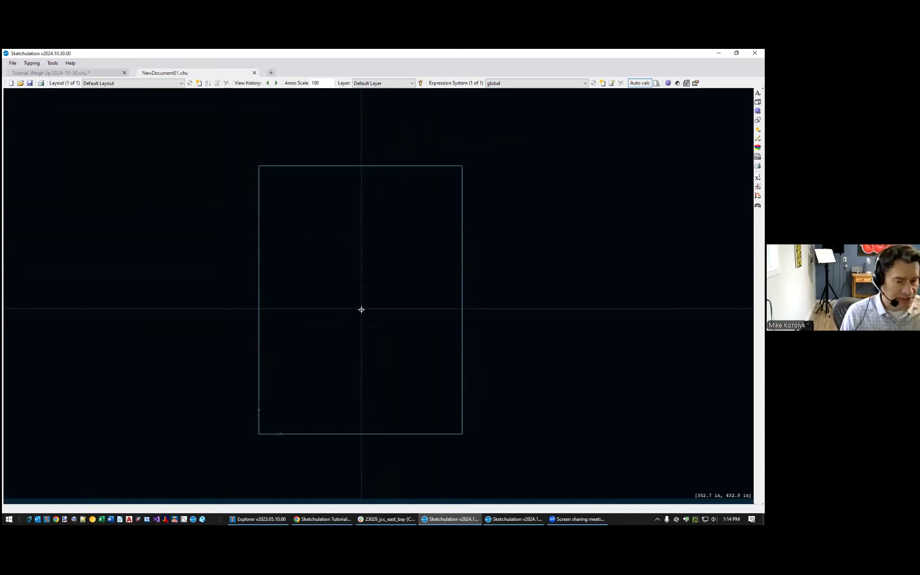
pyautogui.click(103, 73)
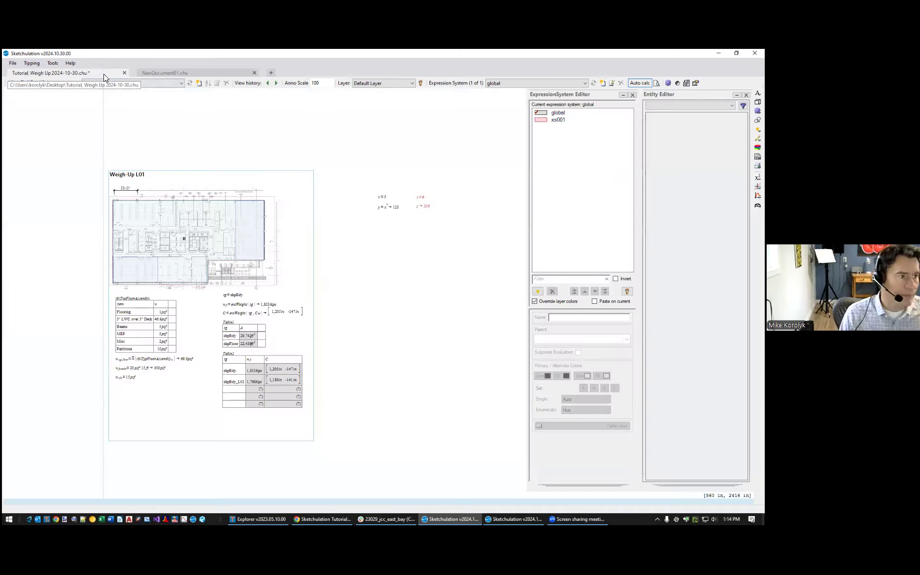
# Draw a rectangle 24 in wide and 25 ft tall along the shaft between the Lab Support and Elec/IDF rooms
pyautogui.moveTo(201, 205); pyautogui.dragTo(234, 267, button='middle')
pyautogui.scroll(1, 233, 266)
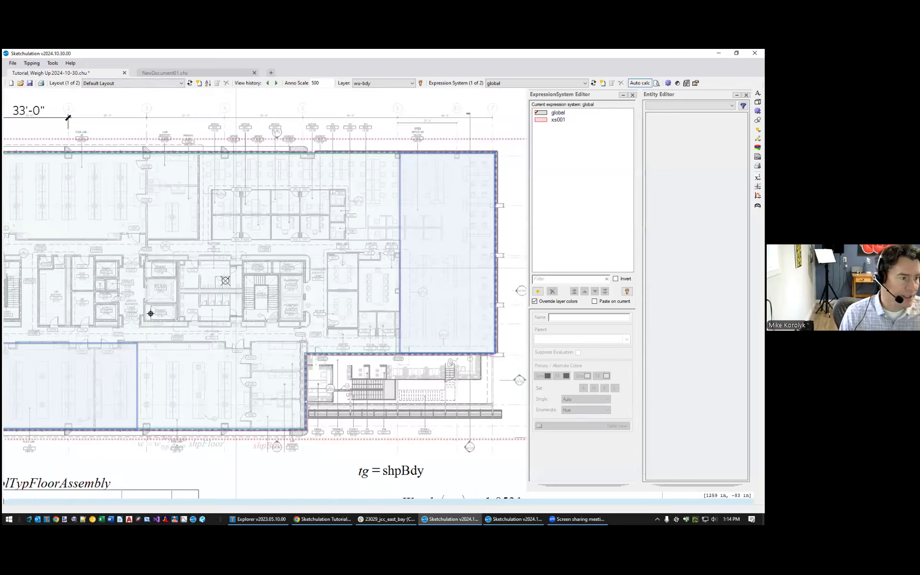
pyautogui.scroll(1, 150, 314)
pyautogui.moveTo(150, 315); pyautogui.dragTo(216, 322, button='middle')
pyautogui.scroll(1, 209, 318)
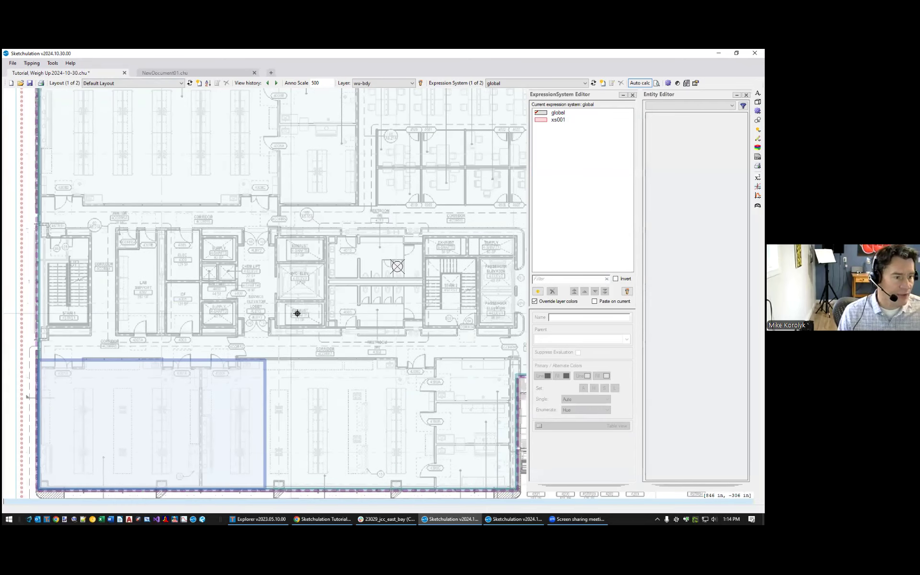
pyautogui.scroll(1, 222, 300)
pyautogui.write('rec')
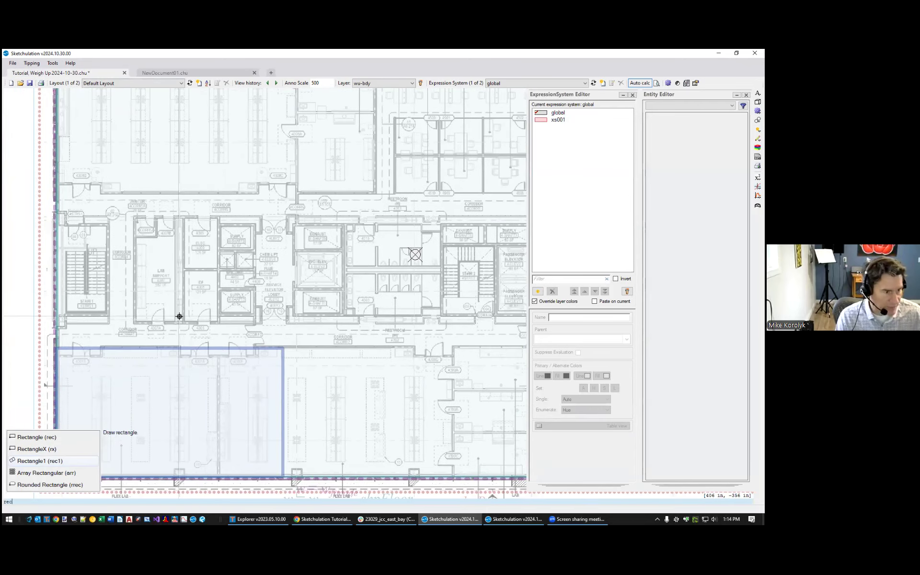
pyautogui.scroll(2, 178, 316)
pyautogui.press('Return')
pyautogui.click(173, 330)
pyautogui.moveTo(199, 257); pyautogui.dragTo(205, 297, button='middle')
pyautogui.write("@24,25'")
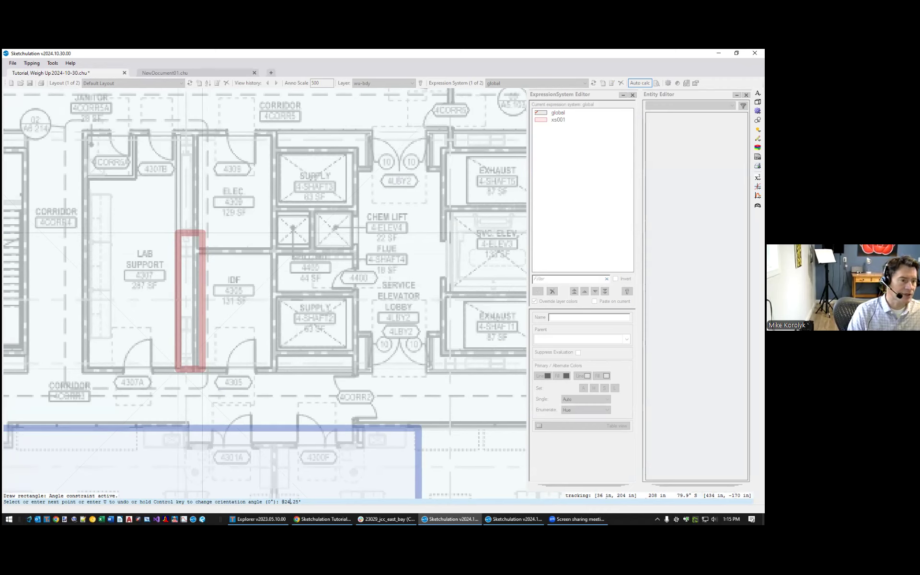
pyautogui.press('Return')
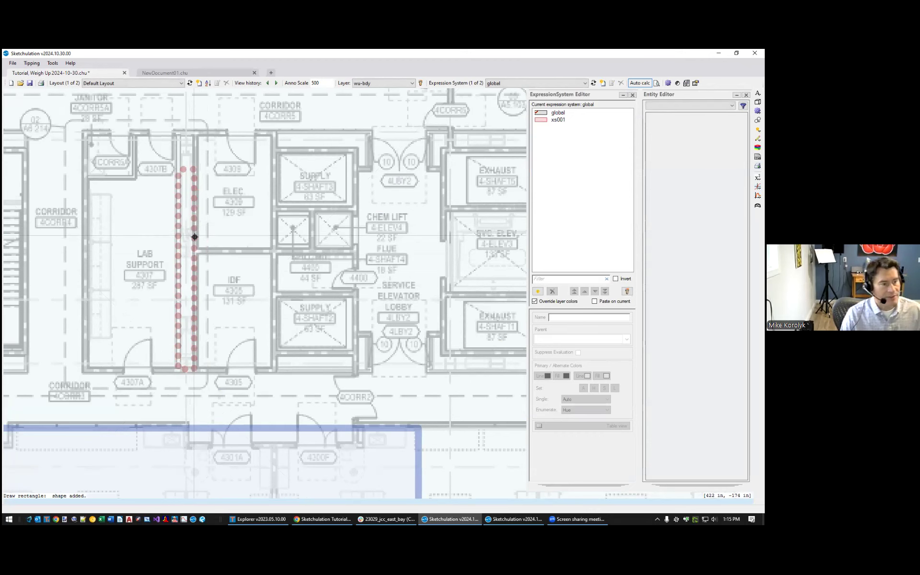
# Make Default Layer current, assign the new rectangle to it from wu-bdy, and clear the selection
pyautogui.click(194, 236)
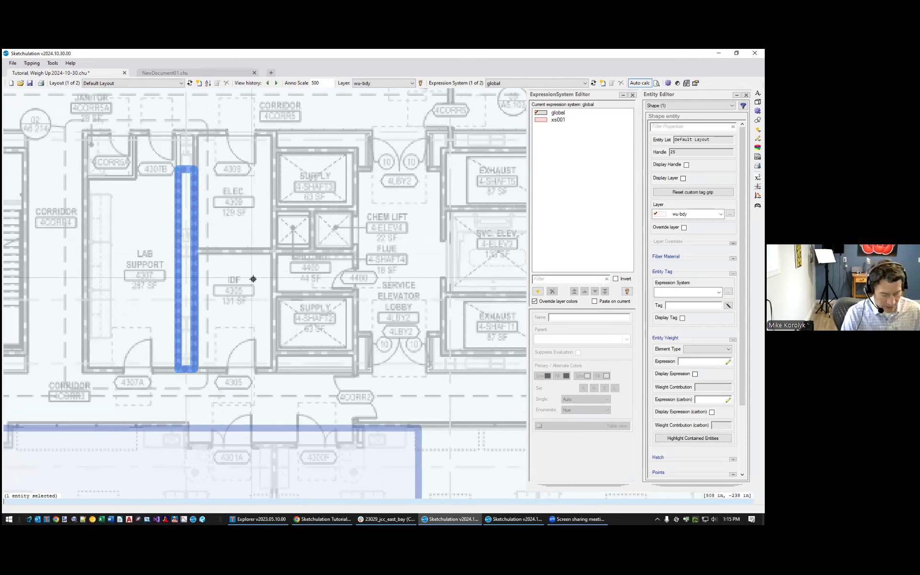
pyautogui.write('la')
pyautogui.press('Return')
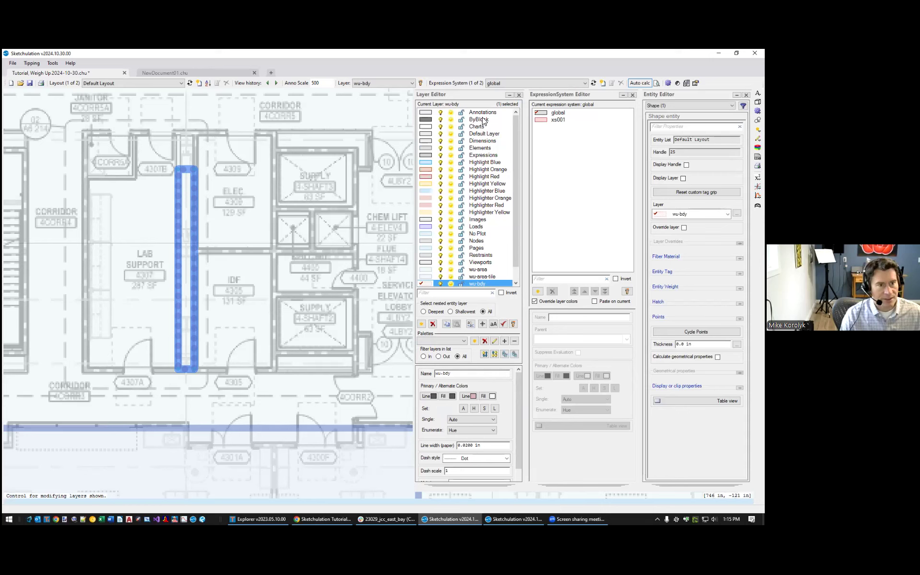
pyautogui.click(485, 134)
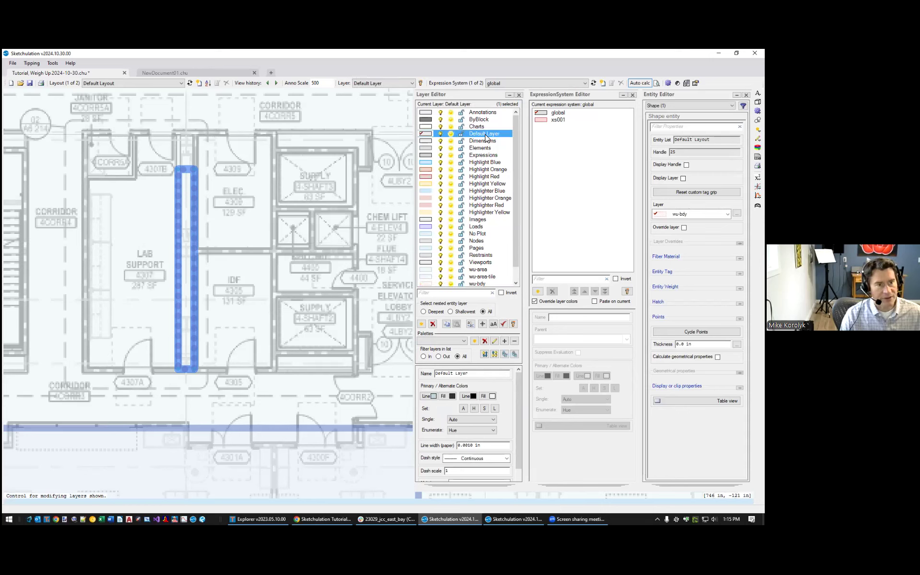
pyautogui.click(513, 324)
pyautogui.scroll(-2, 227, 220)
pyautogui.press('Escape')
# Set the rounding distance to 1 in and stretch the shaft rectangle's top edge up to the wall, making it 29 ft tall
pyautogui.moveTo(230, 177); pyautogui.dragTo(136, 201)
pyautogui.click(219, 196)
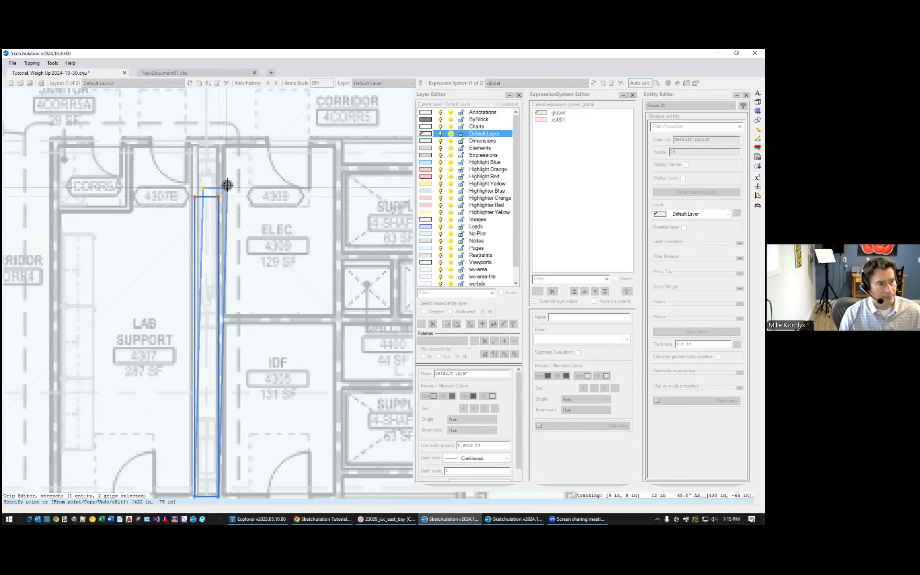
pyautogui.scroll(2, 229, 164)
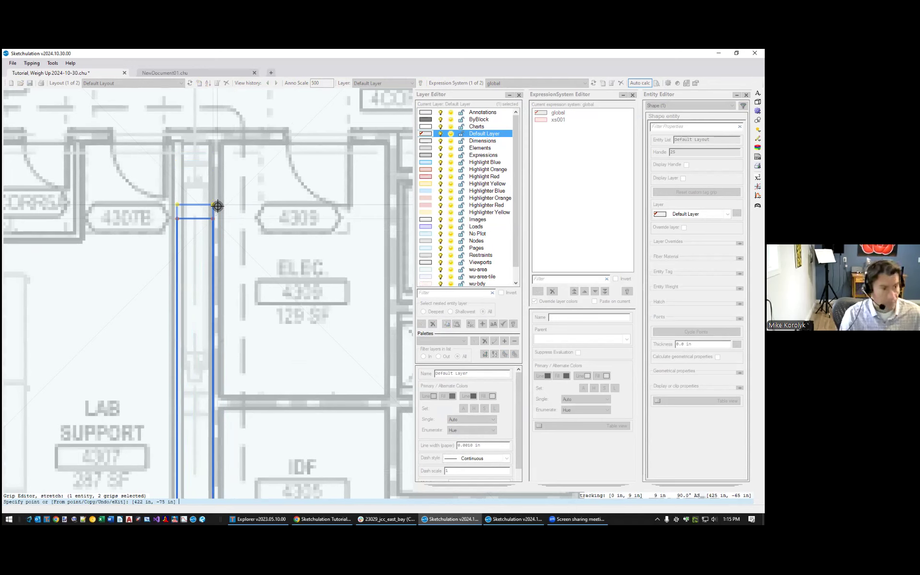
pyautogui.rightClick(218, 206)
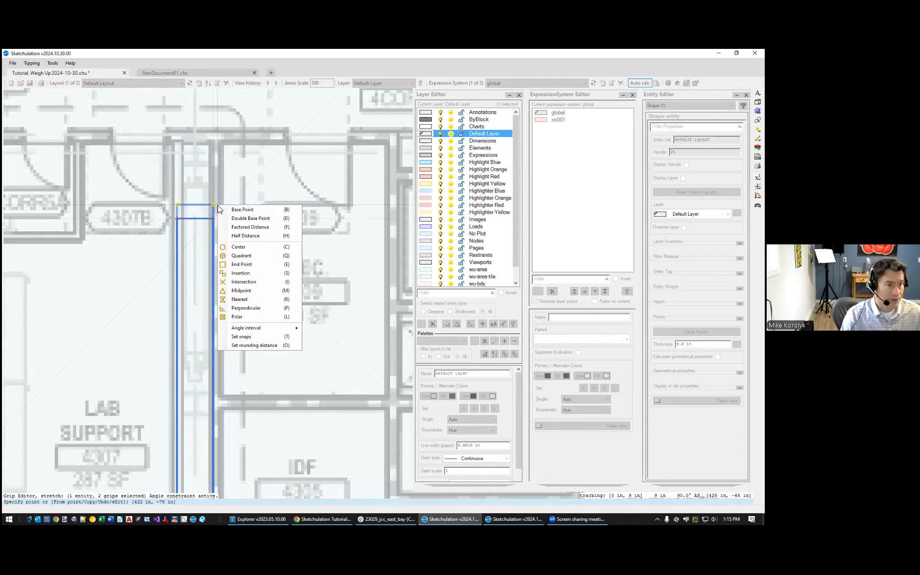
pyautogui.click(292, 346)
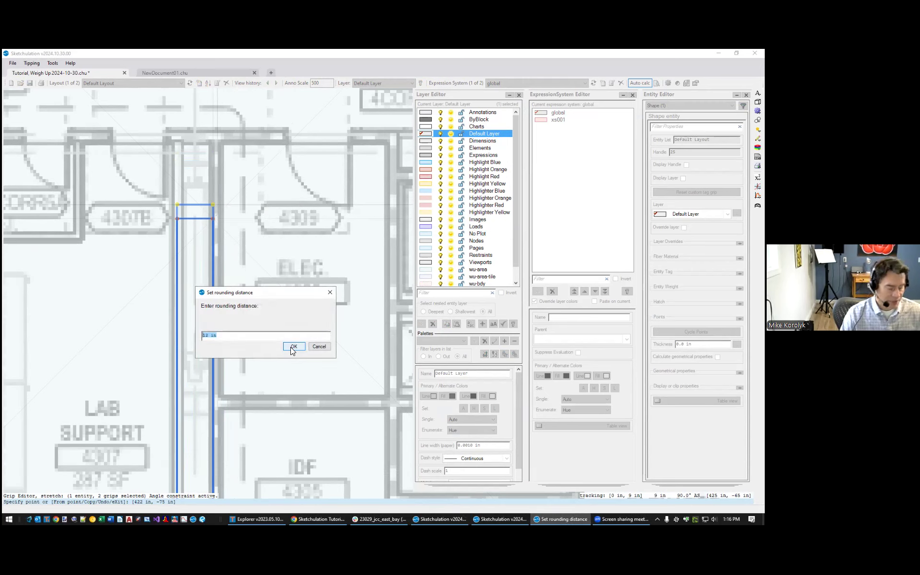
pyautogui.write('1')
pyautogui.press('Return')
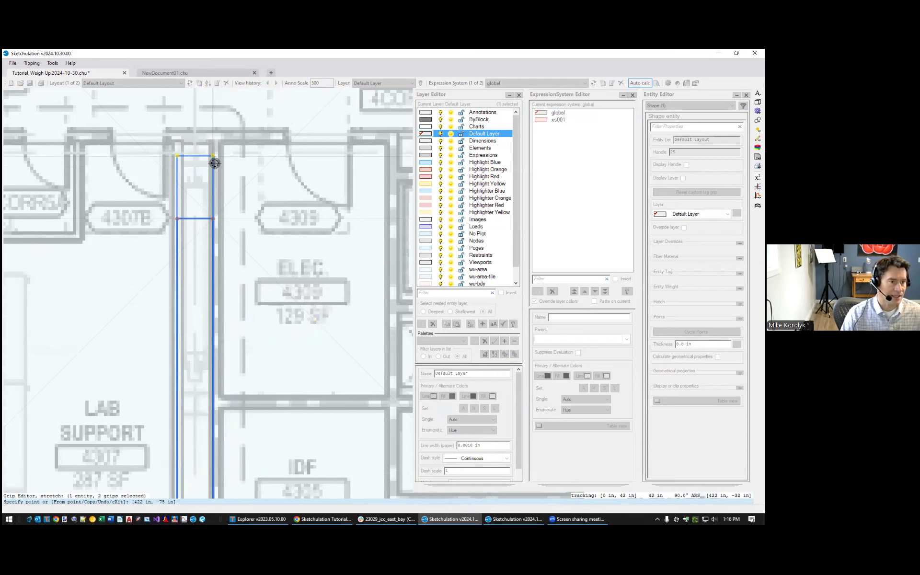
pyautogui.click(218, 144)
pyautogui.scroll(-3, 218, 182)
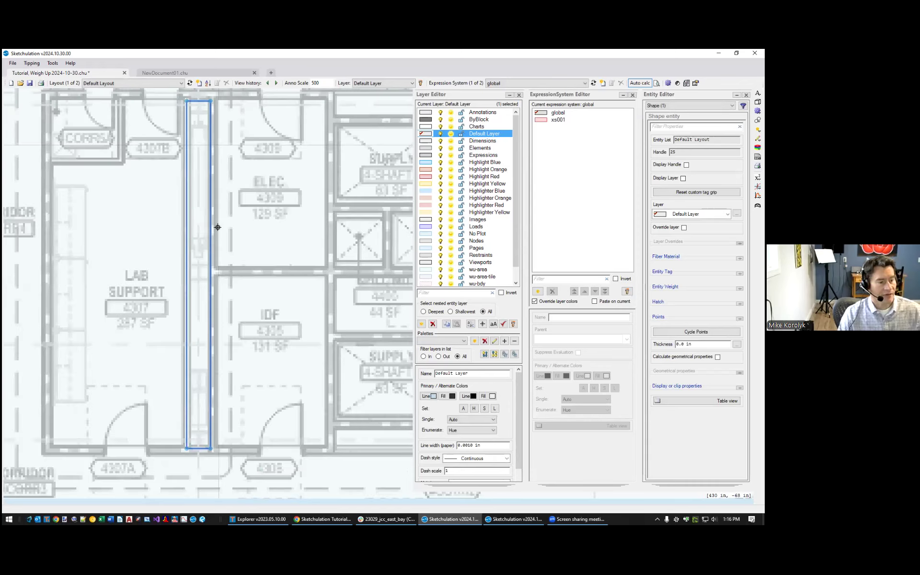
# Add a linear dimension for the rectangle's height, placed on the Lab Support side
pyautogui.press('Escape')
pyautogui.write('d')
pyautogui.scroll(-2, 223, 324)
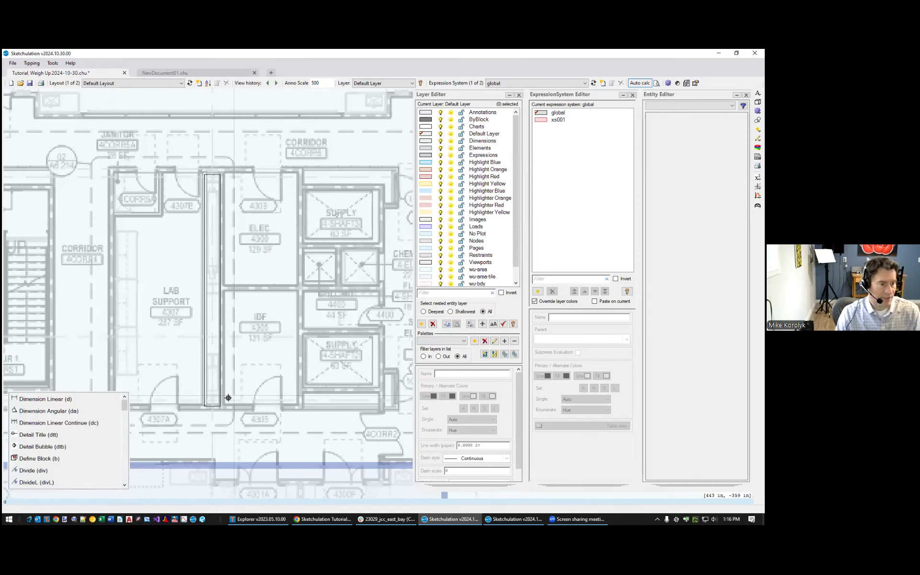
pyautogui.press('Return')
pyautogui.click(205, 406)
pyautogui.click(204, 174)
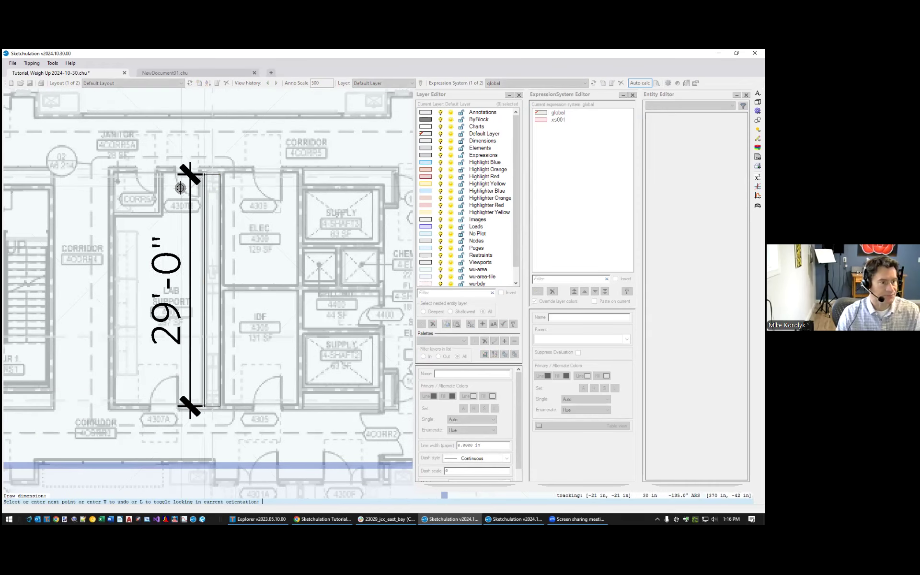
pyautogui.click(180, 188)
pyautogui.scroll(-2, 232, 242)
# Assign the Solid hatch pattern to the rectangle
pyautogui.click(211, 297)
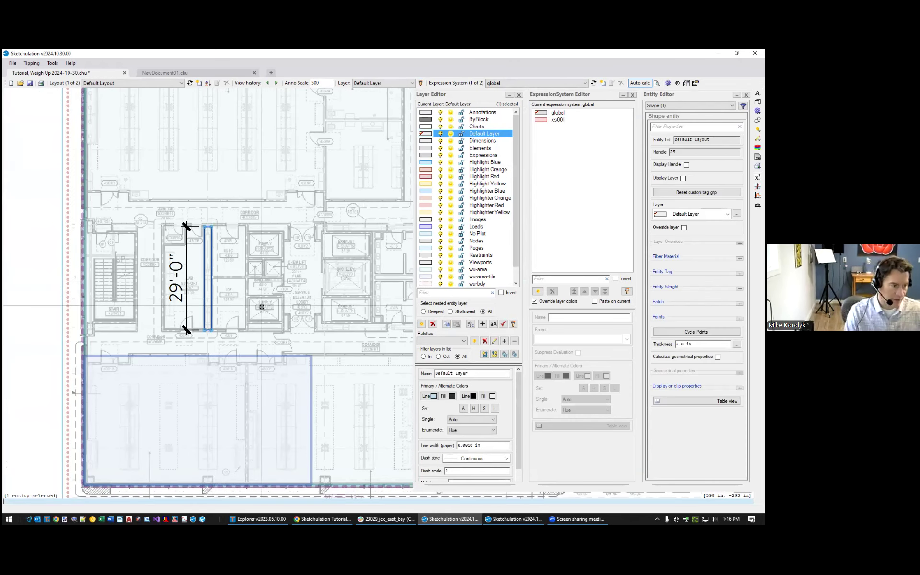
pyautogui.write('hp')
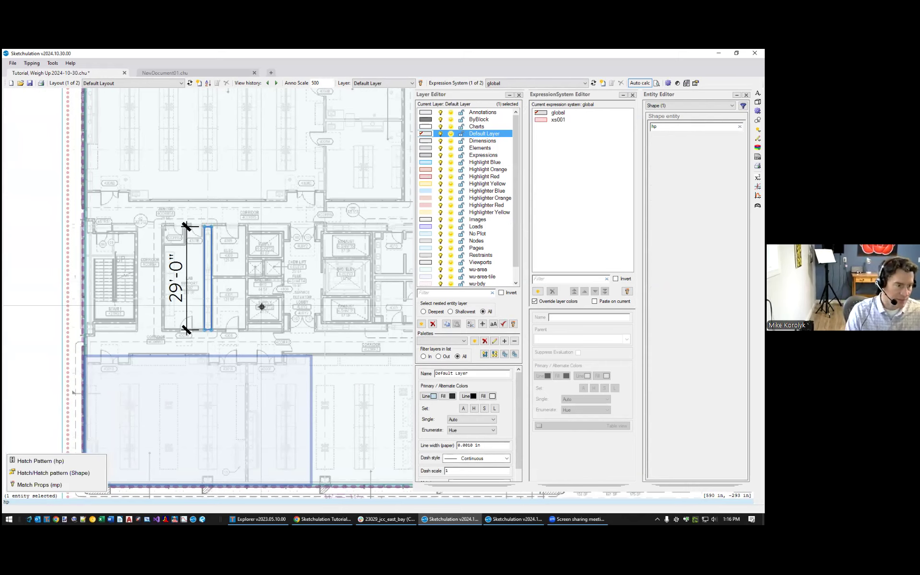
pyautogui.press('Return')
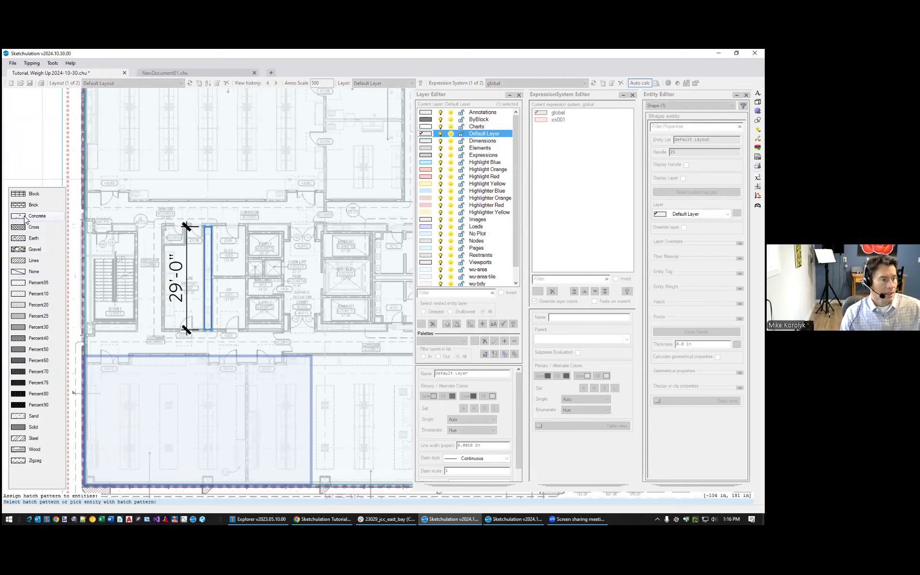
pyautogui.click(34, 427)
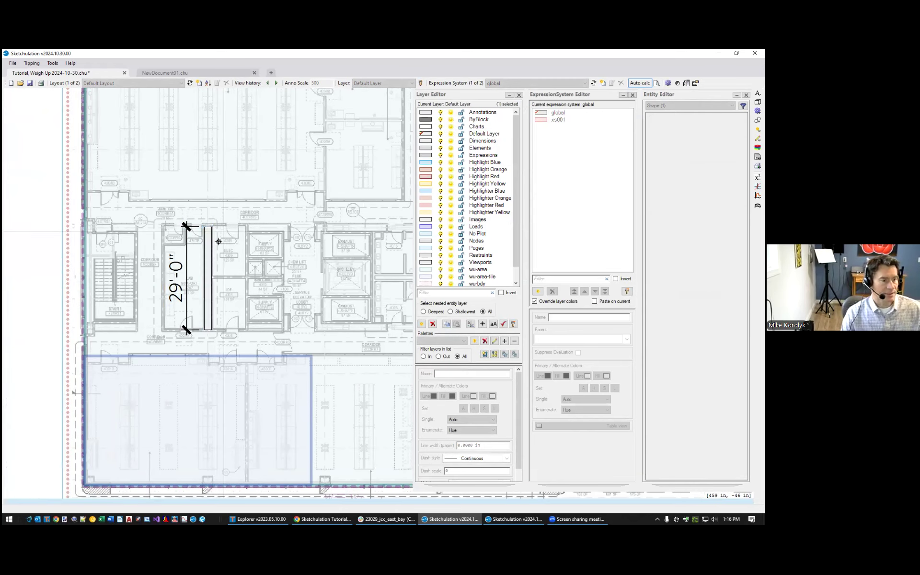
pyautogui.scroll(3, 247, 310)
pyautogui.scroll(-2, 242, 390)
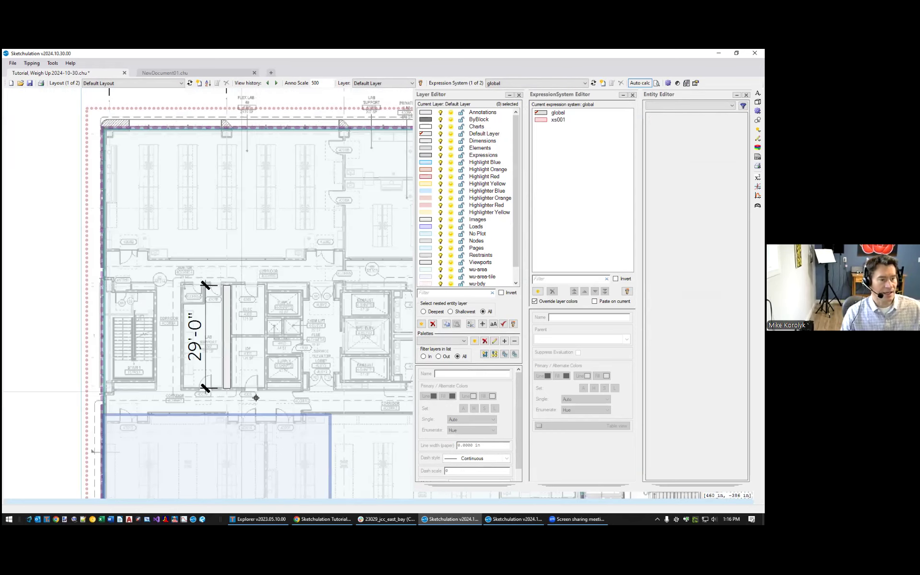
# Copy the hatched rectangle and its height dimension, and paste them into NewDocument01 near the page frame
pyautogui.moveTo(253, 399); pyautogui.dragTo(179, 245)
pyautogui.scroll(3, 261, 276)
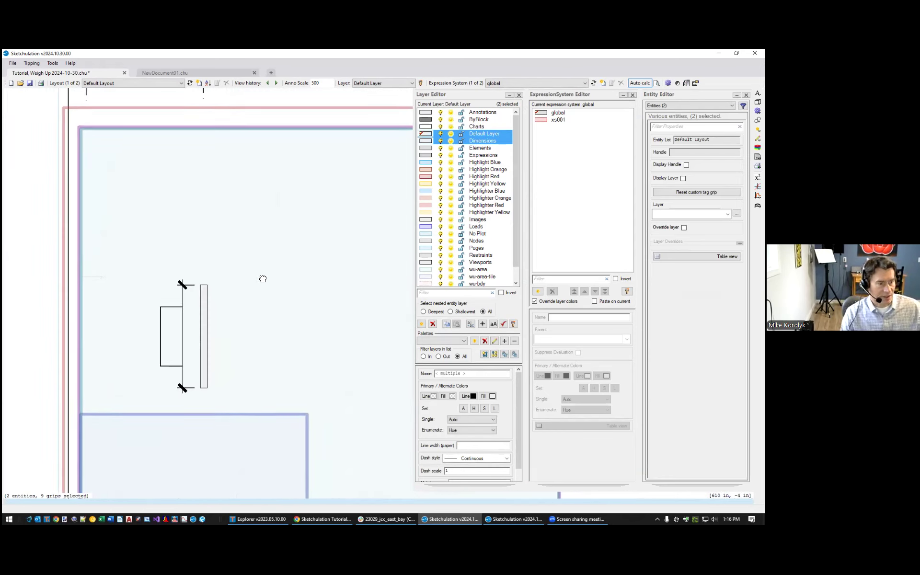
pyautogui.scroll(-3, 264, 275)
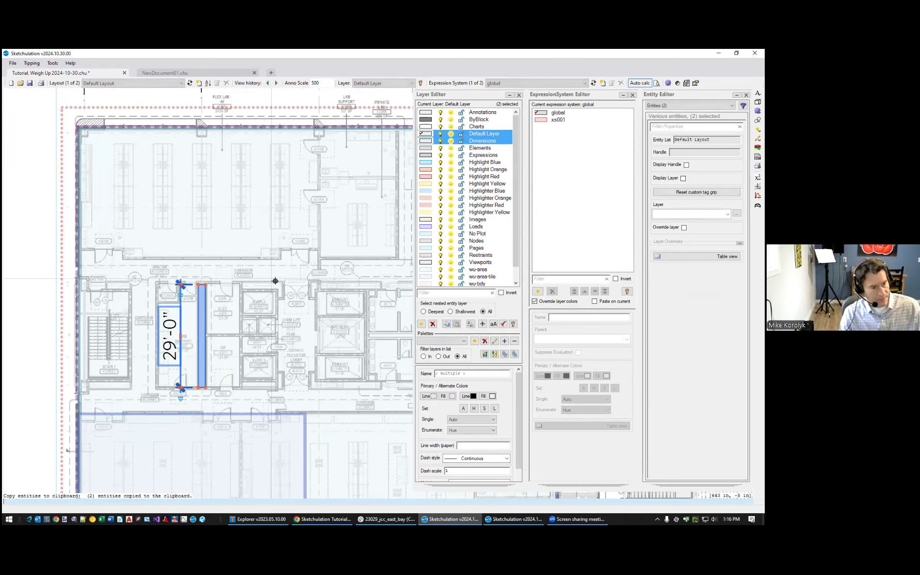
pyautogui.press('Escape')
pyautogui.click(192, 71)
pyautogui.scroll(-2, 275, 261)
pyautogui.scroll(2, 277, 265)
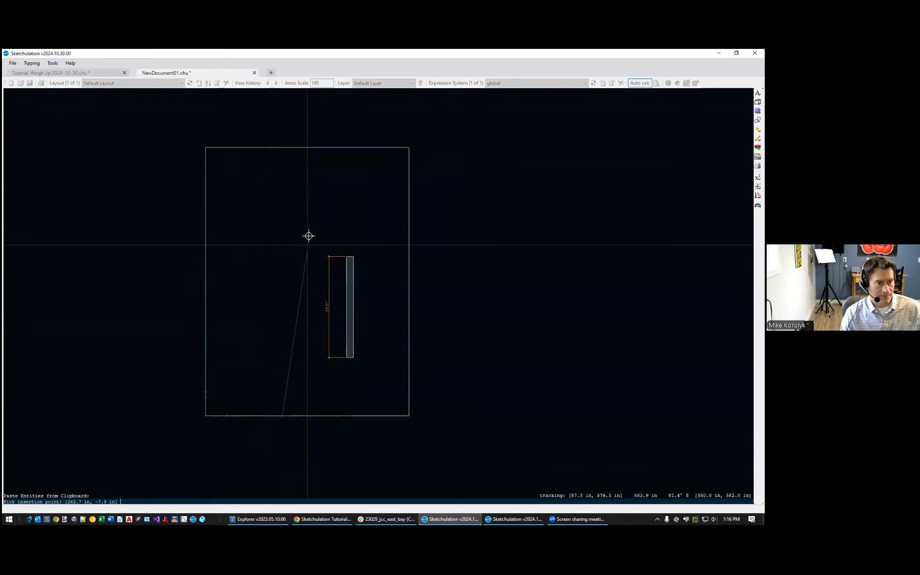
pyautogui.click(312, 189)
pyautogui.scroll(3, 364, 218)
pyautogui.scroll(-3, 423, 298)
pyautogui.scroll(3, 335, 242)
pyautogui.scroll(-2, 596, 261)
pyautogui.moveTo(595, 260); pyautogui.dragTo(425, 301, button='middle')
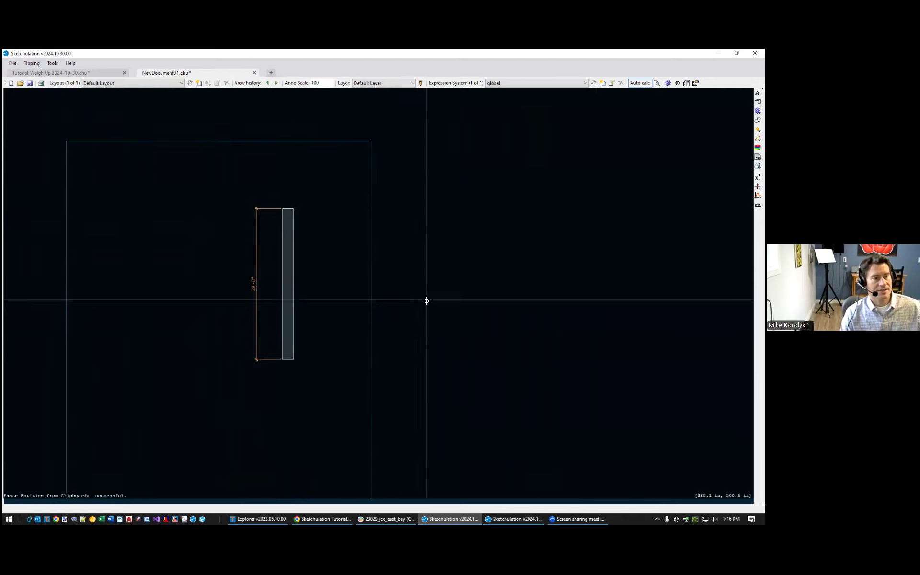
pyautogui.scroll(-2, 375, 228)
pyautogui.scroll(2, 326, 307)
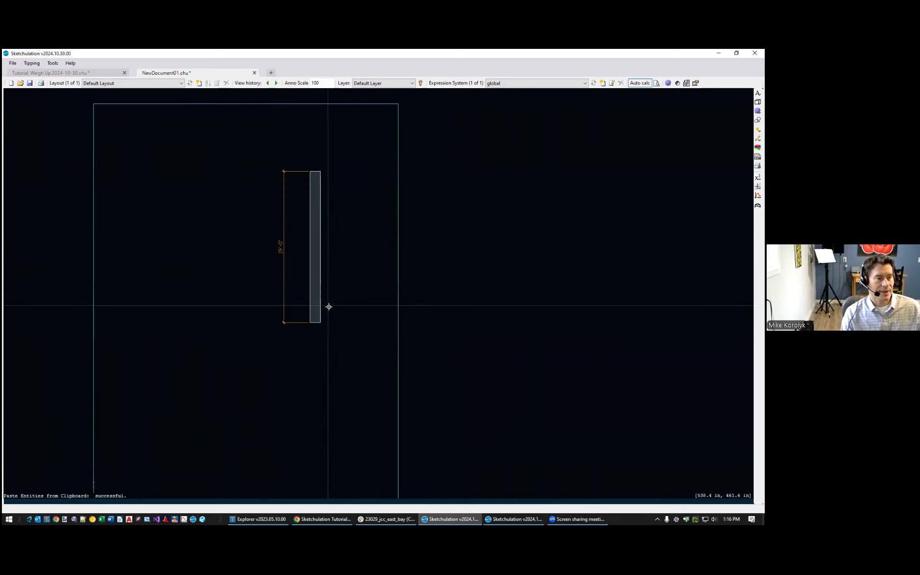
pyautogui.scroll(-2, 334, 216)
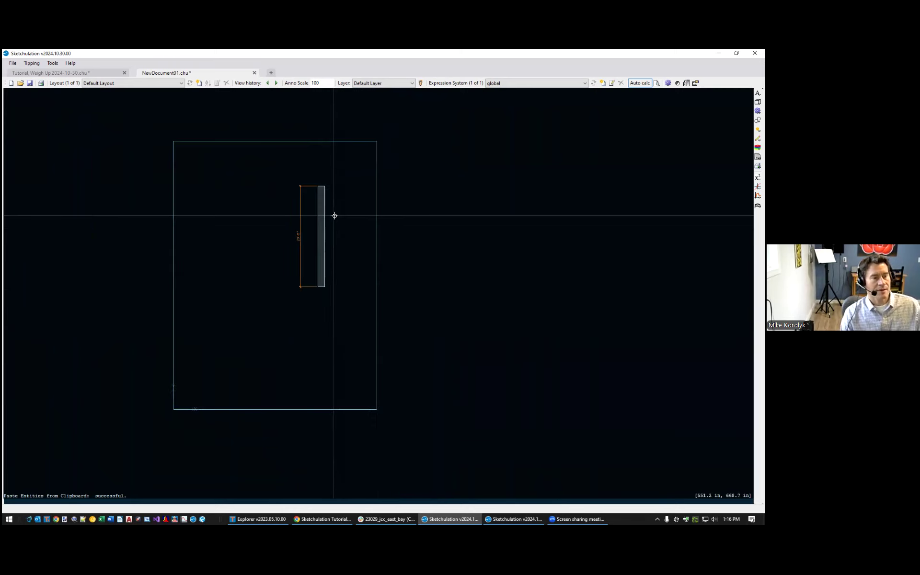
pyautogui.scroll(2, 332, 211)
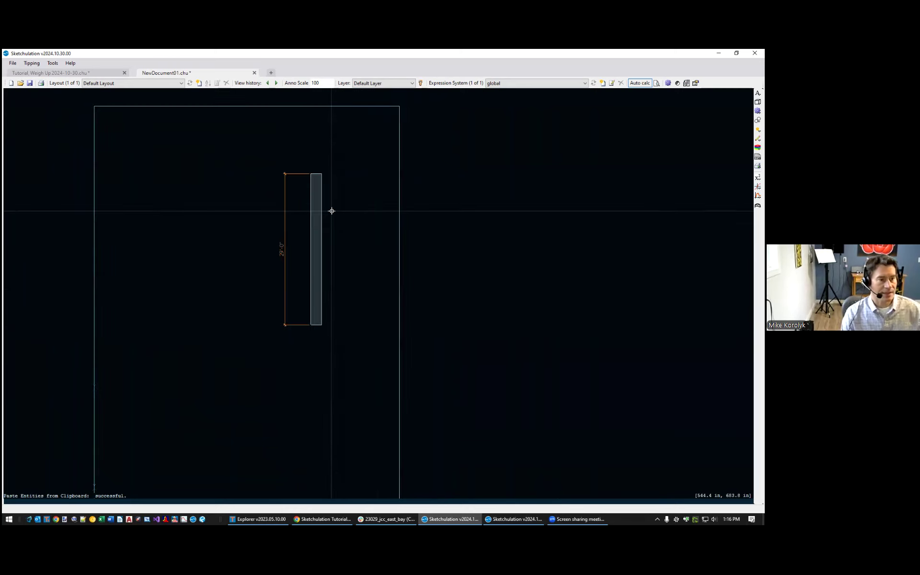
pyautogui.scroll(2, 332, 211)
pyautogui.scroll(-2, 349, 206)
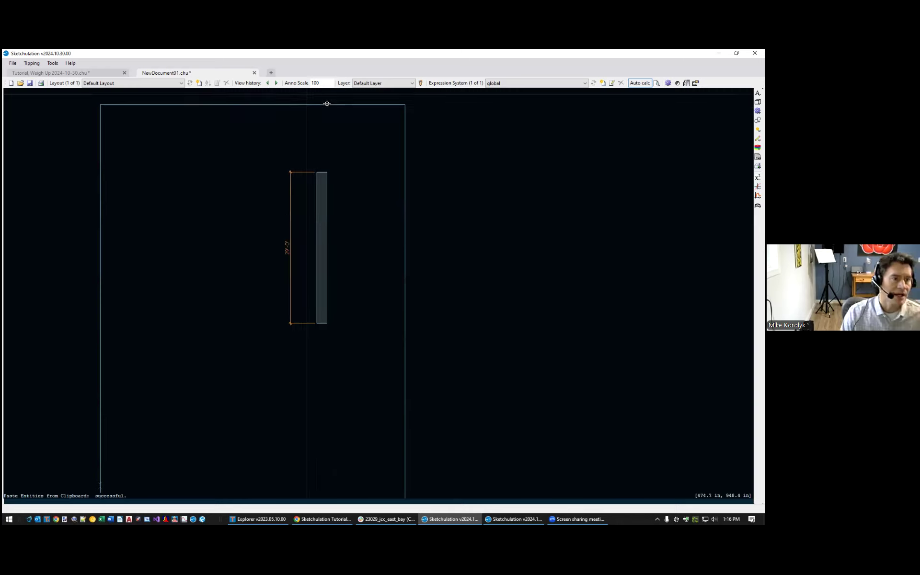
pyautogui.scroll(-2, 343, 139)
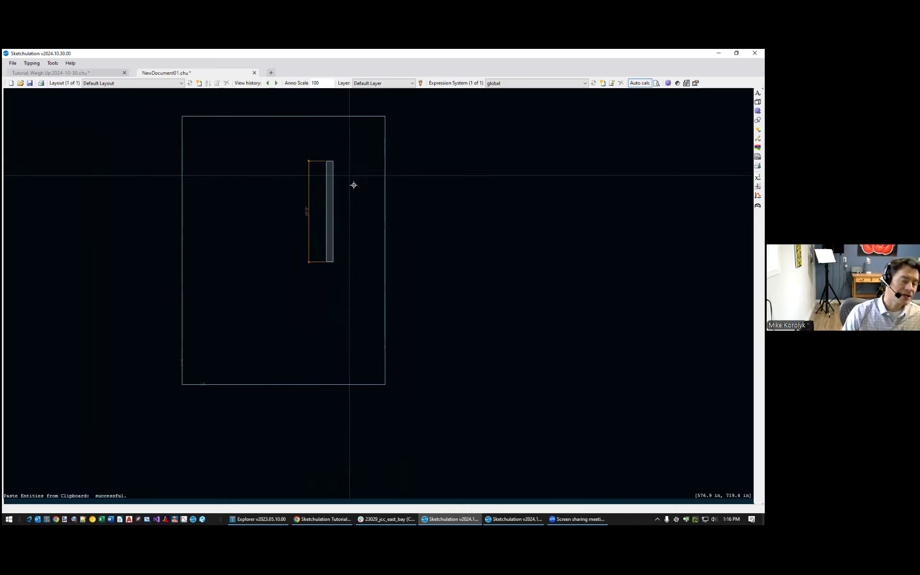
pyautogui.moveTo(360, 283); pyautogui.dragTo(366, 312, button='middle')
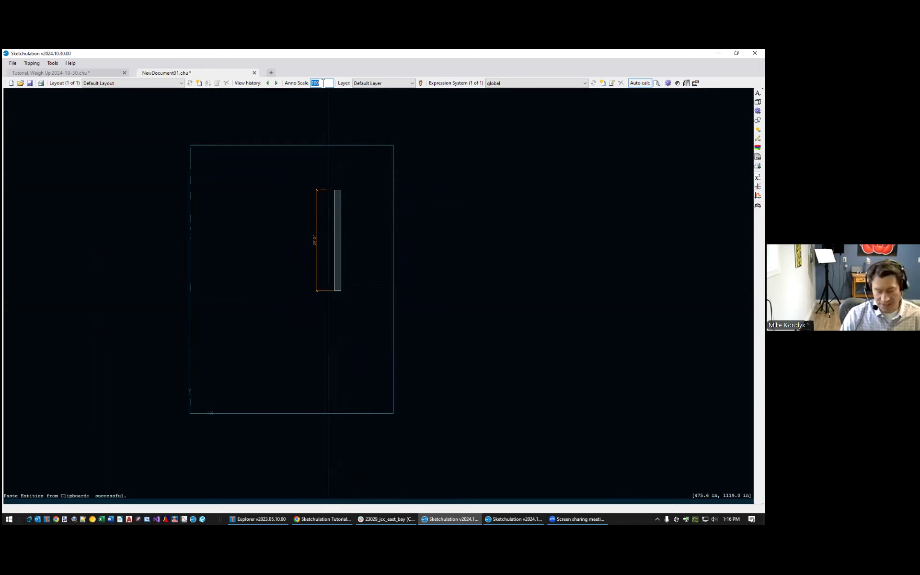
# Set the annotation scale to 48 and move the rectangle with its dimension inside the resized page frame
pyautogui.write('48')
pyautogui.press('Return')
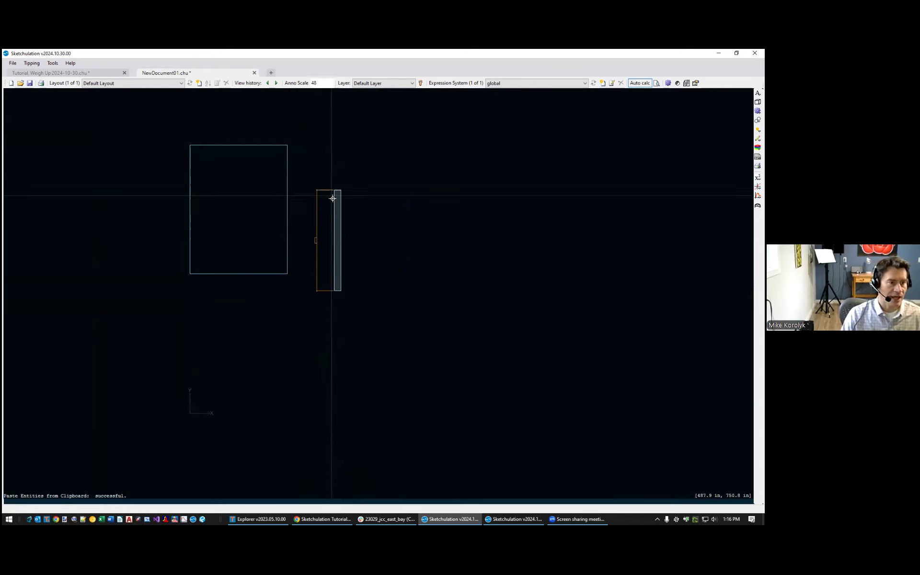
pyautogui.moveTo(393, 294); pyautogui.dragTo(384, 395, button='middle')
pyautogui.moveTo(384, 395); pyautogui.dragTo(322, 215)
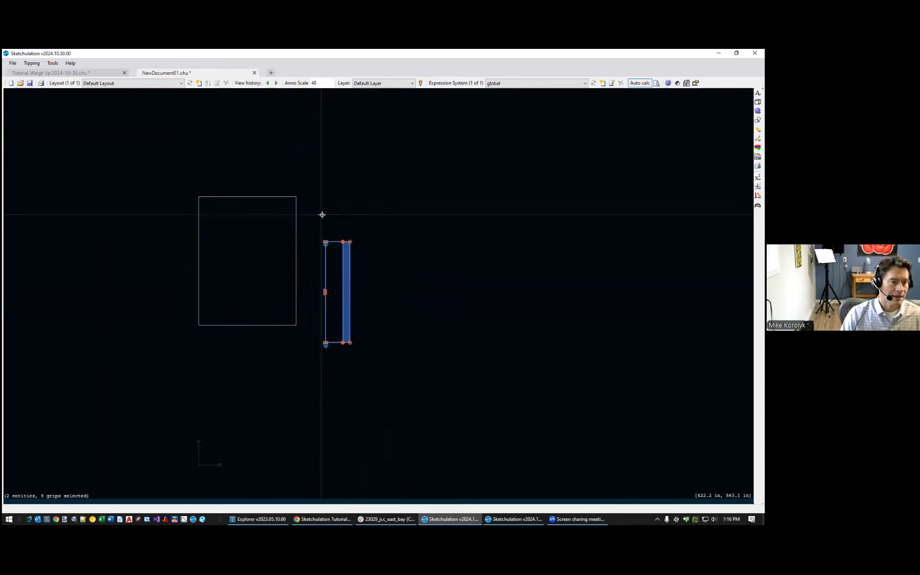
pyautogui.scroll(4, 350, 242)
pyautogui.click(346, 244)
pyautogui.click(162, 170)
pyautogui.scroll(-2, 404, 211)
pyautogui.scroll(4, 314, 246)
pyautogui.scroll(-2, 316, 245)
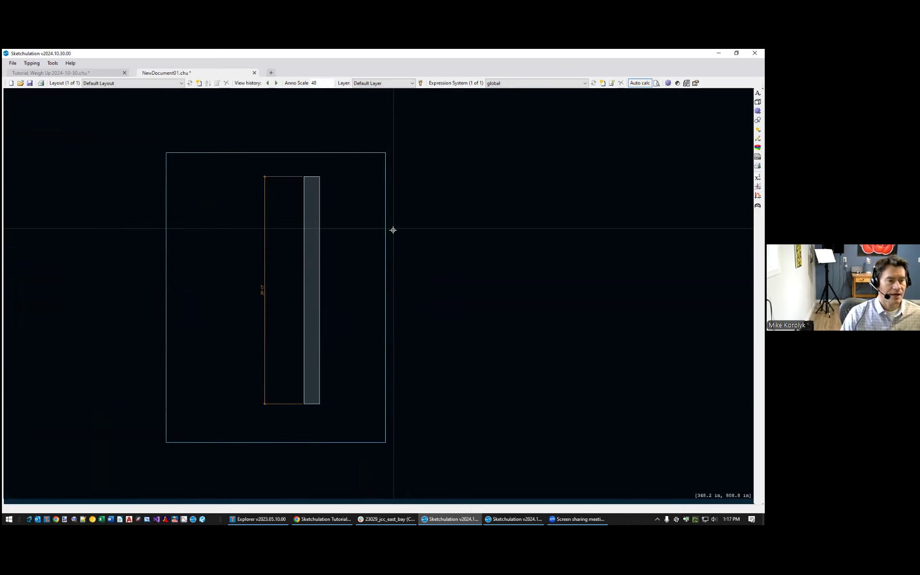
pyautogui.scroll(2, 284, 281)
pyautogui.scroll(-2, 398, 168)
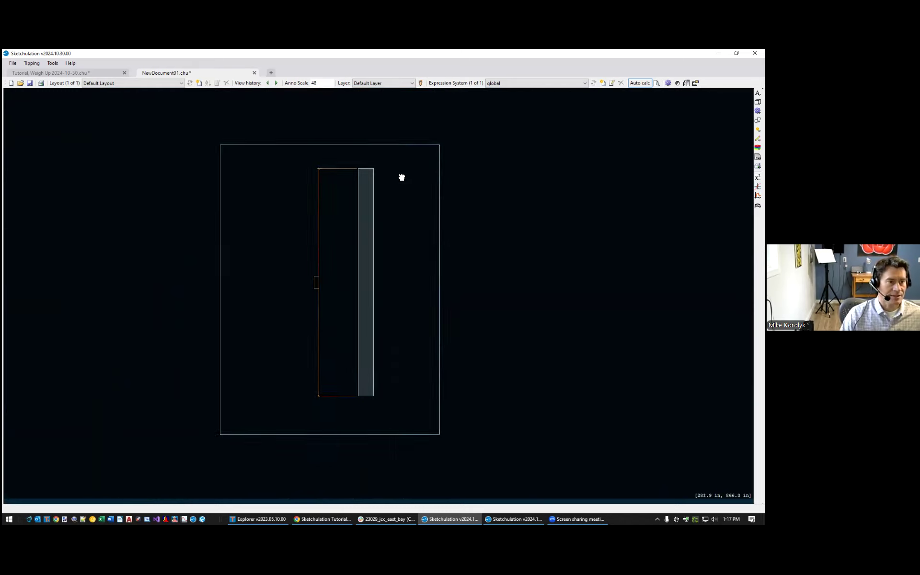
# Insert the text "Wall Flexural Capacity" in Heading style at the page's upper-left corner, and widen it to fit one line
pyautogui.scroll(2, 312, 173)
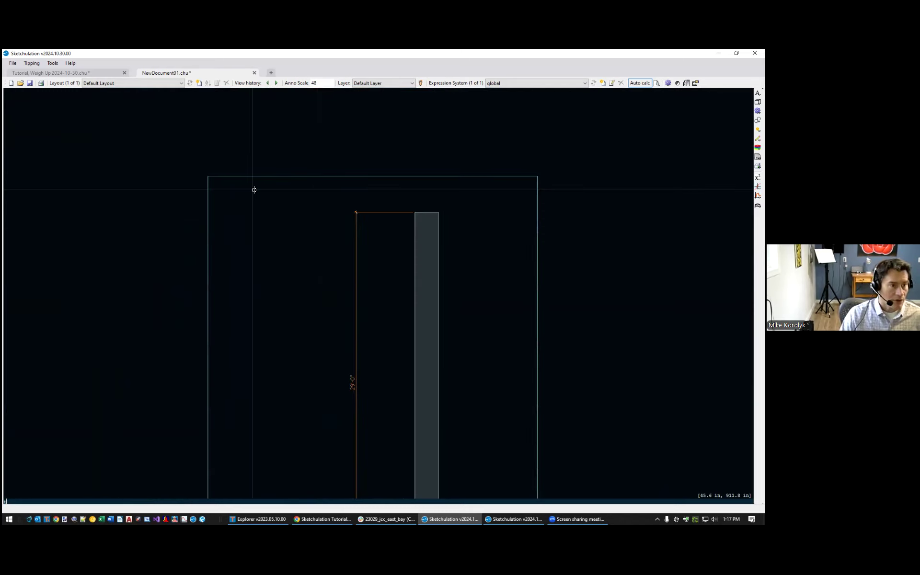
pyautogui.write('t')
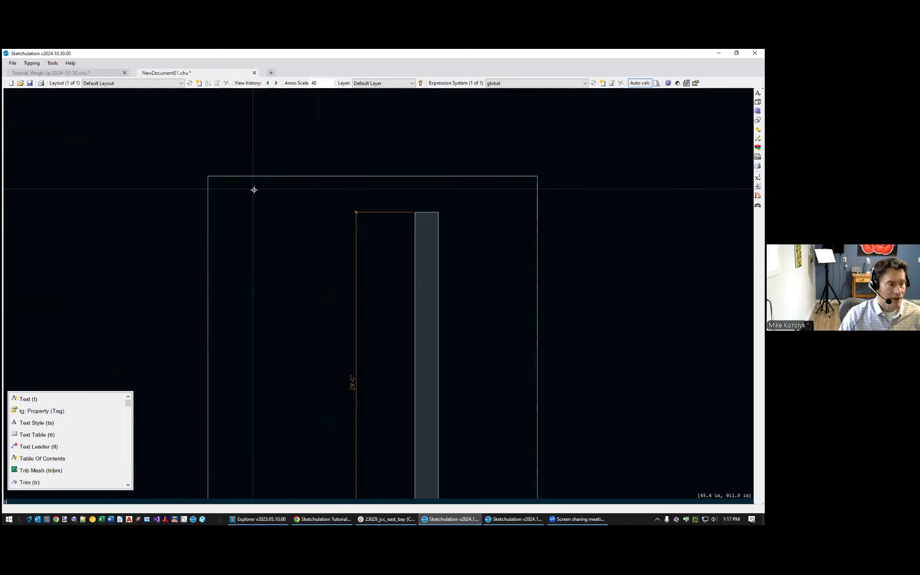
pyautogui.press('Return')
pyautogui.click(209, 177)
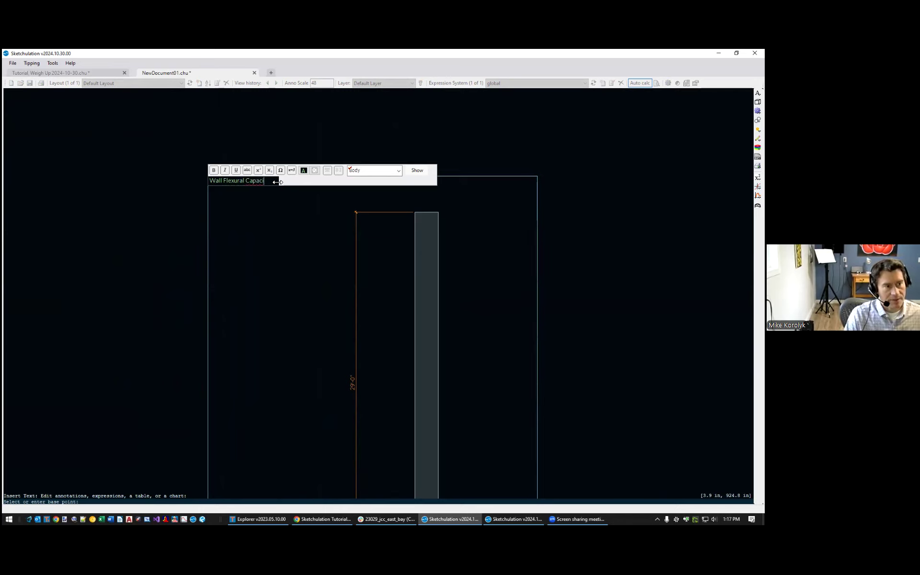
pyautogui.click(399, 169)
pyautogui.click(378, 227)
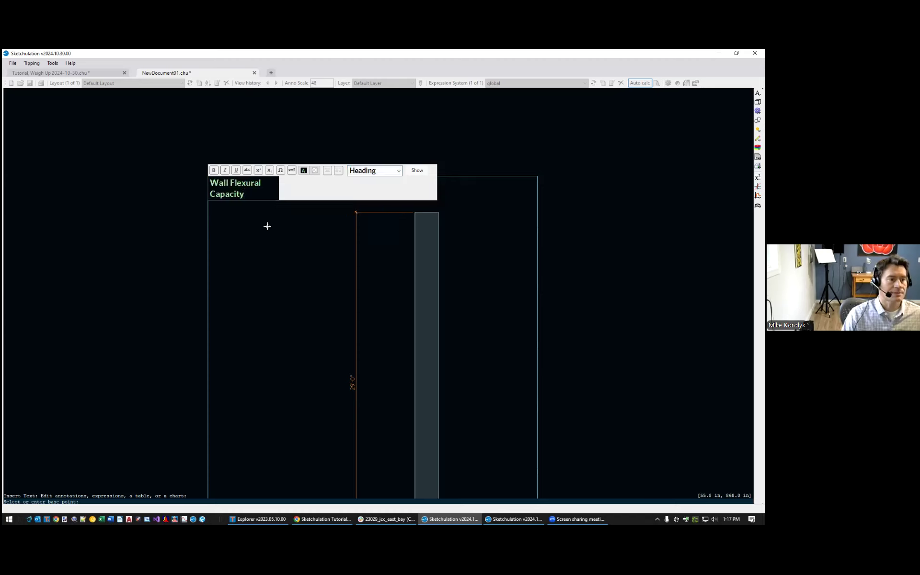
pyautogui.click(271, 251)
pyautogui.click(260, 187)
pyautogui.moveTo(282, 176); pyautogui.dragTo(345, 166)
pyautogui.scroll(-4, 344, 166)
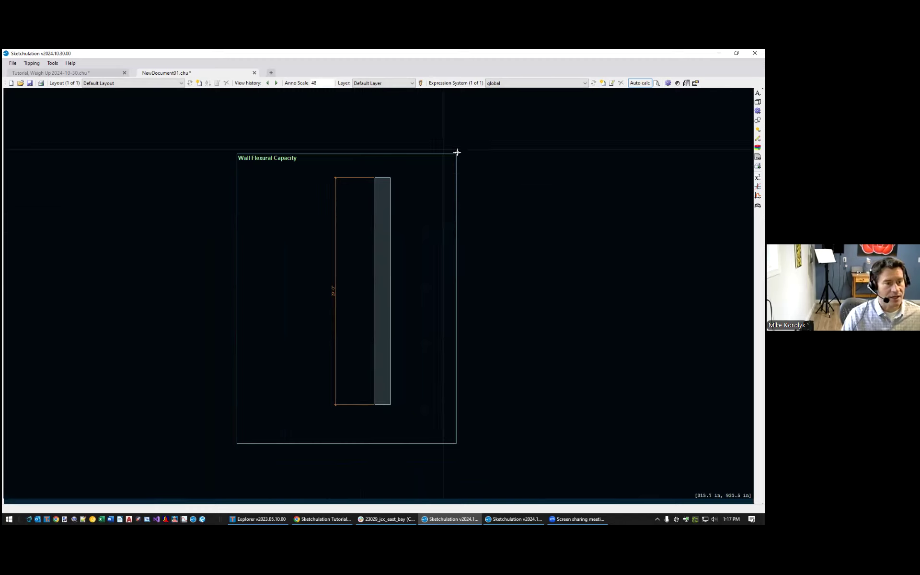
pyautogui.scroll(2, 405, 180)
pyautogui.moveTo(394, 249); pyautogui.dragTo(380, 234, button='middle')
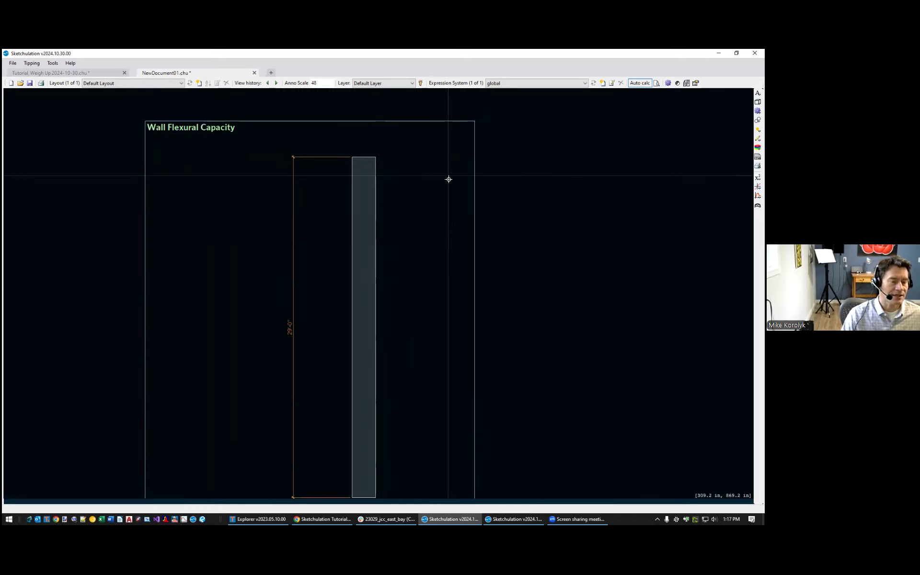
pyautogui.moveTo(437, 219); pyautogui.dragTo(468, 211, button='middle')
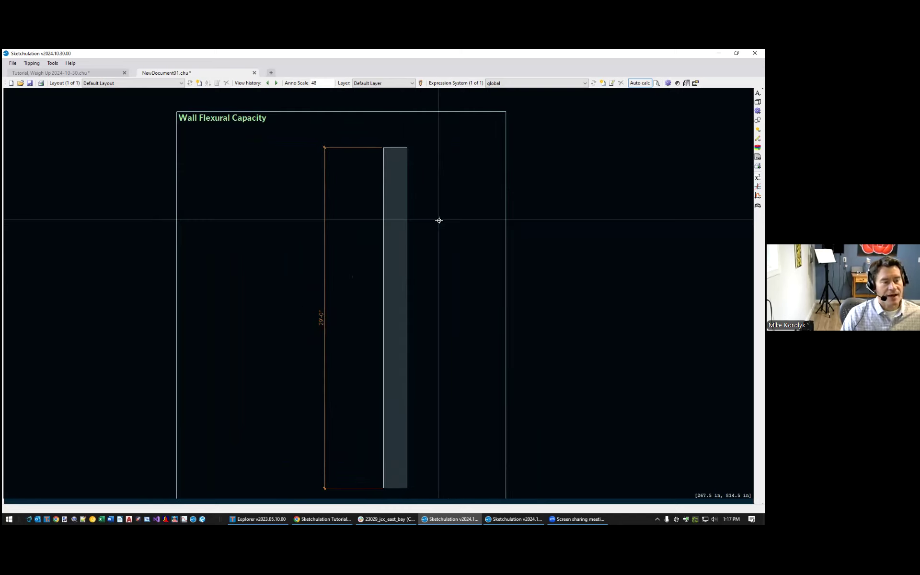
pyautogui.scroll(-2, 437, 220)
pyautogui.scroll(2, 417, 172)
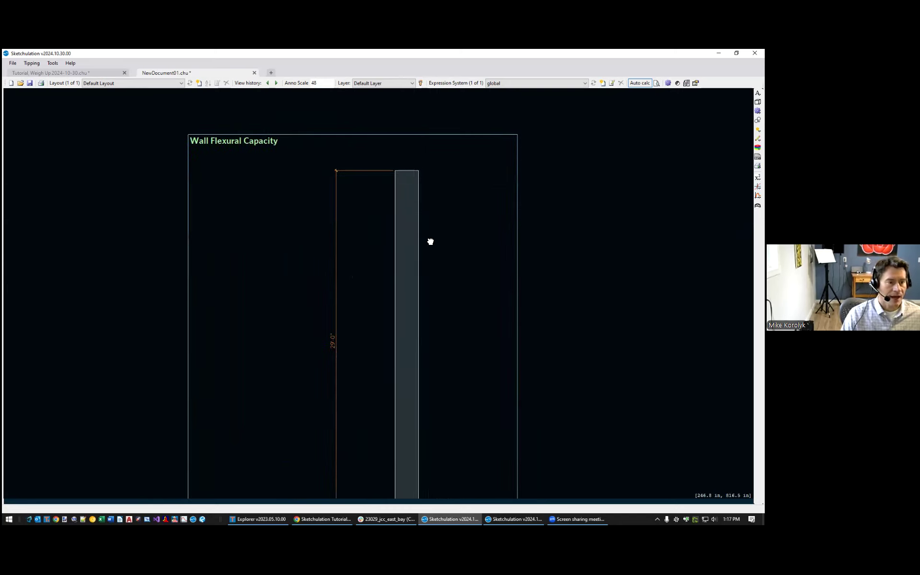
# Start a rebar cross-section for the wall's lower end and set its bar size to 11
pyautogui.scroll(-2, 426, 238)
pyautogui.scroll(3, 425, 336)
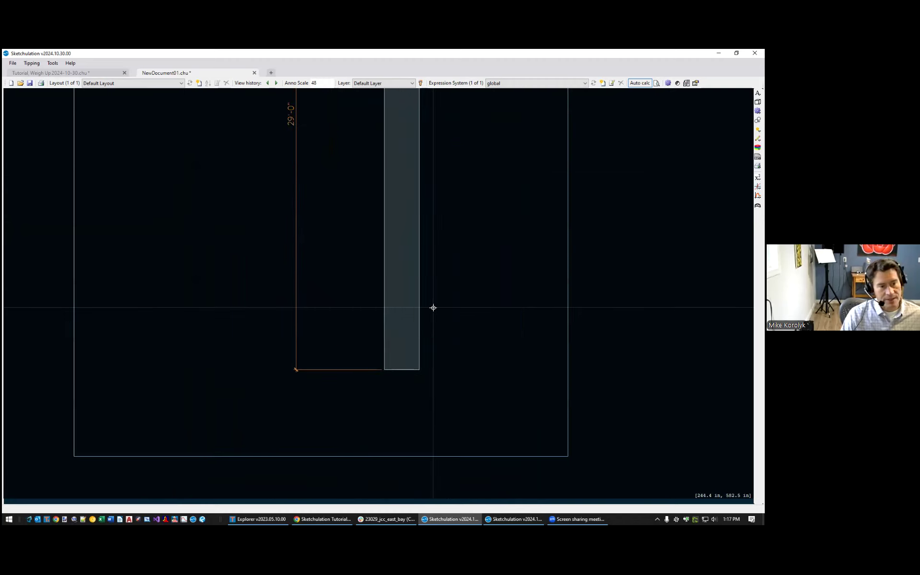
pyautogui.scroll(2, 410, 372)
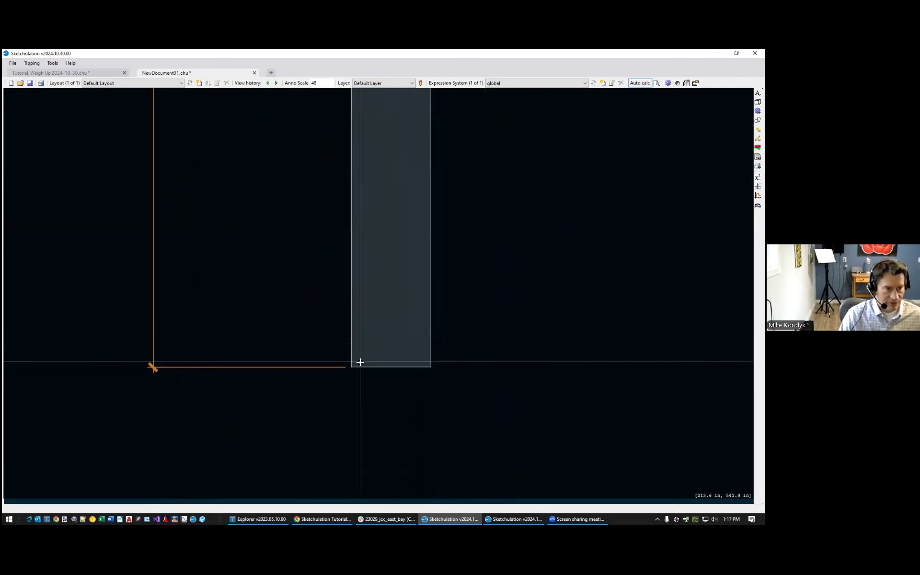
pyautogui.scroll(1, 360, 362)
pyautogui.write('rb')
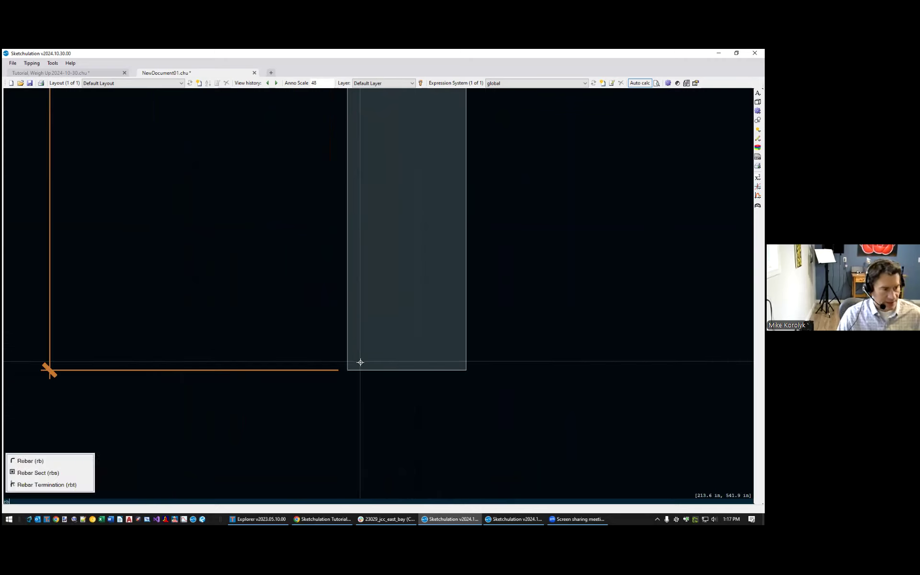
pyautogui.click(60, 474)
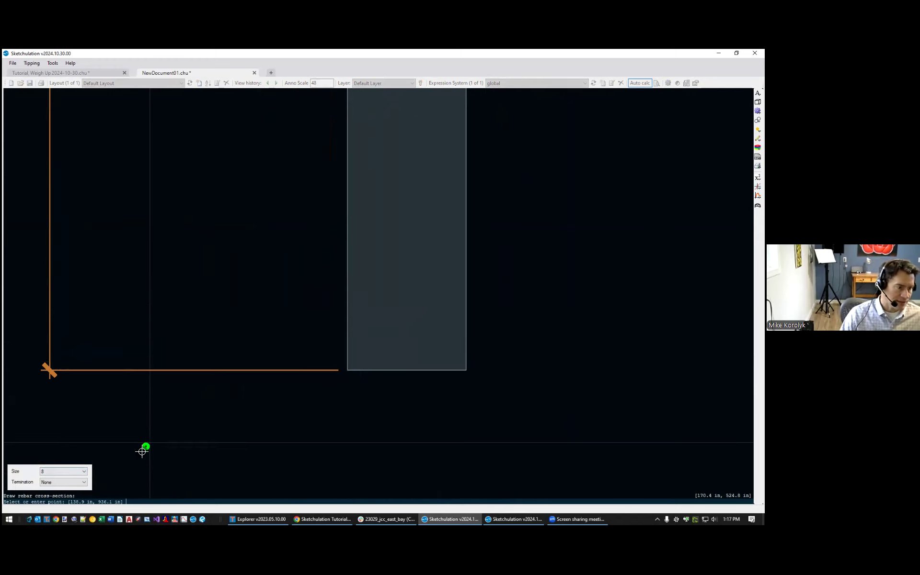
pyautogui.click(73, 471)
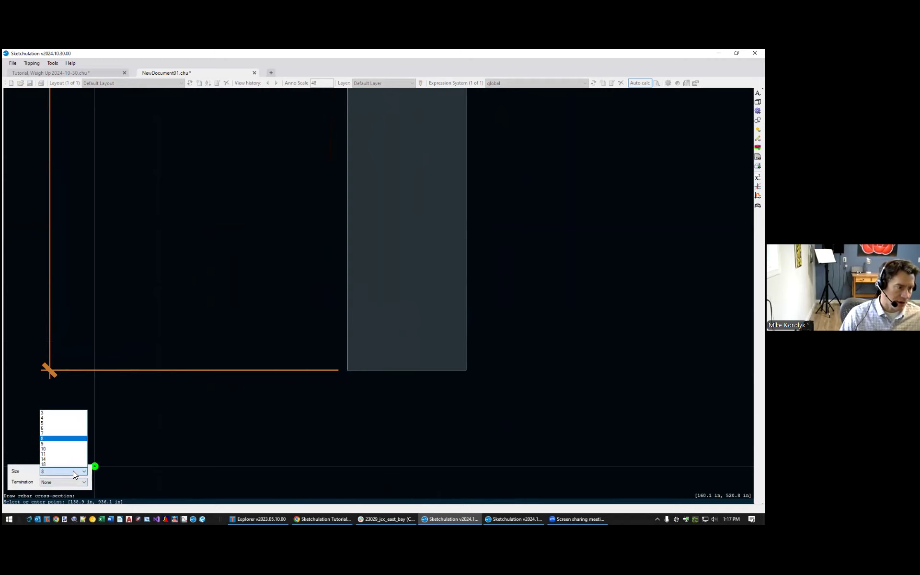
pyautogui.click(67, 455)
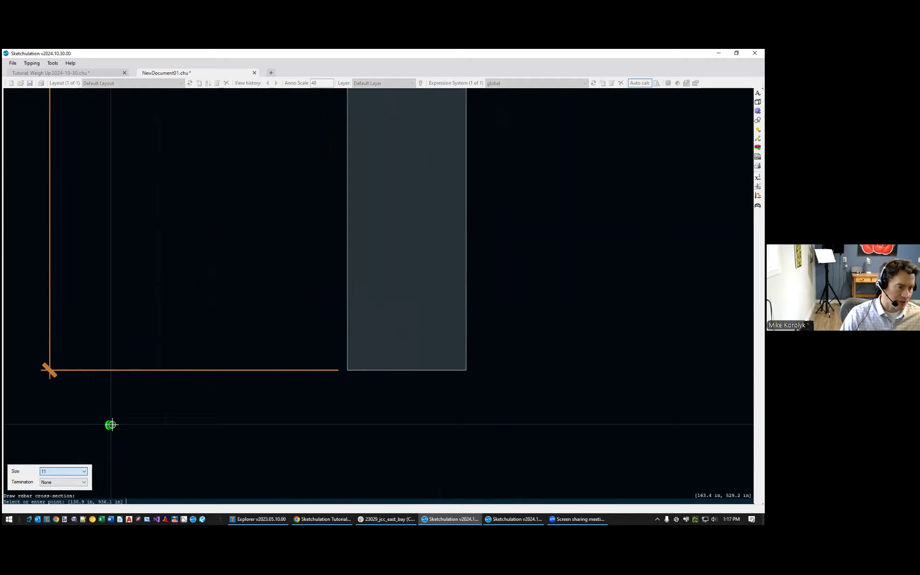
# Place the rebar section 3 in across and 3 in up from the wall's lower-left corner
pyautogui.scroll(5, 209, 374)
pyautogui.scroll(-2, 389, 292)
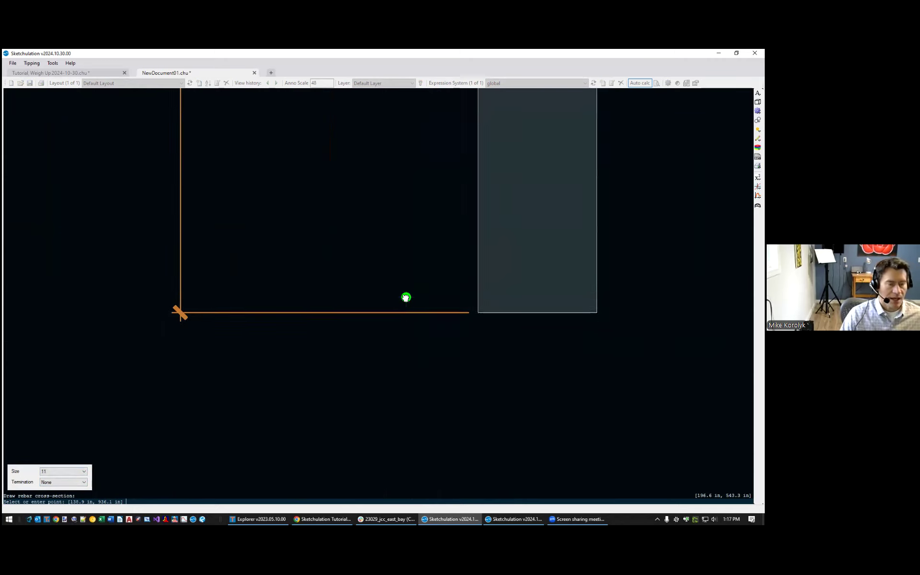
pyautogui.moveTo(407, 297); pyautogui.dragTo(253, 320, button='middle')
pyautogui.scroll(1, 359, 298)
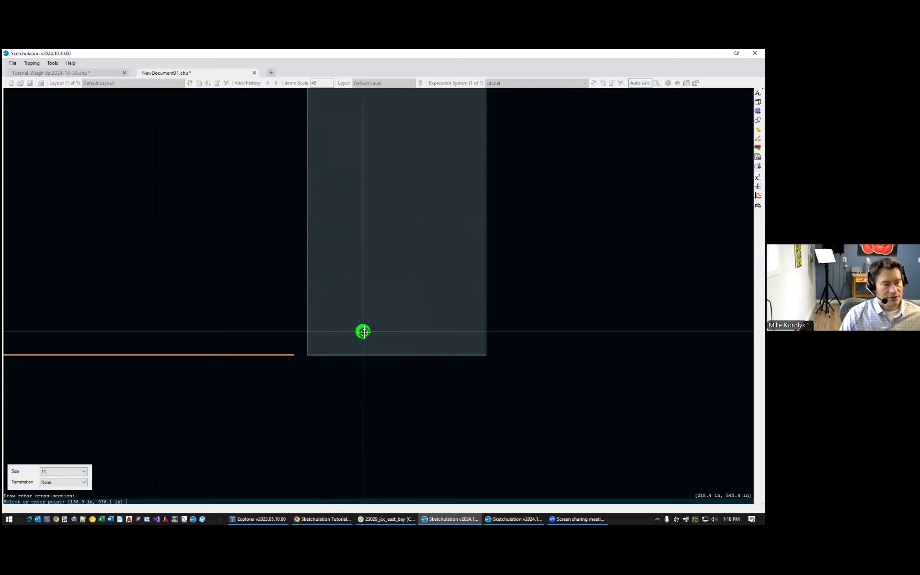
pyautogui.moveTo(364, 332); pyautogui.dragTo(357, 326, button='middle')
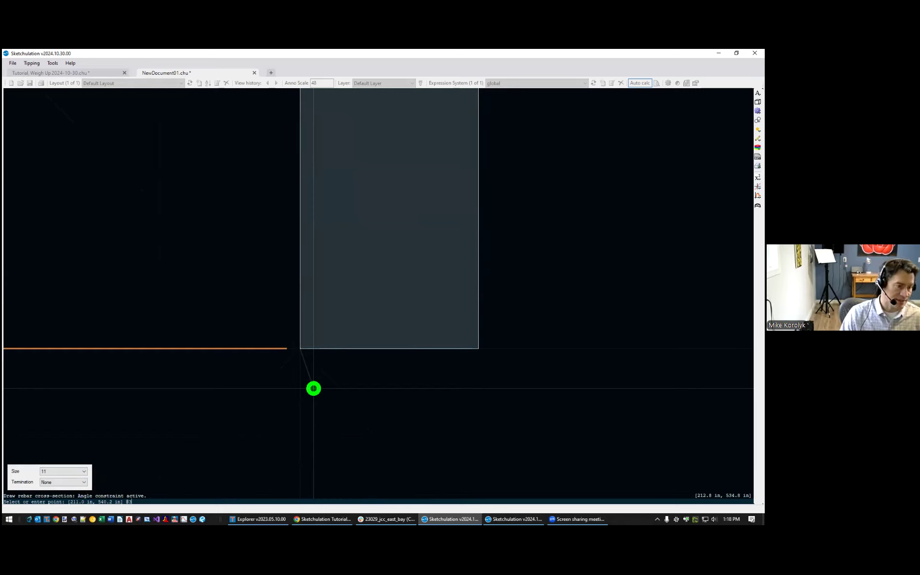
pyautogui.press('Return')
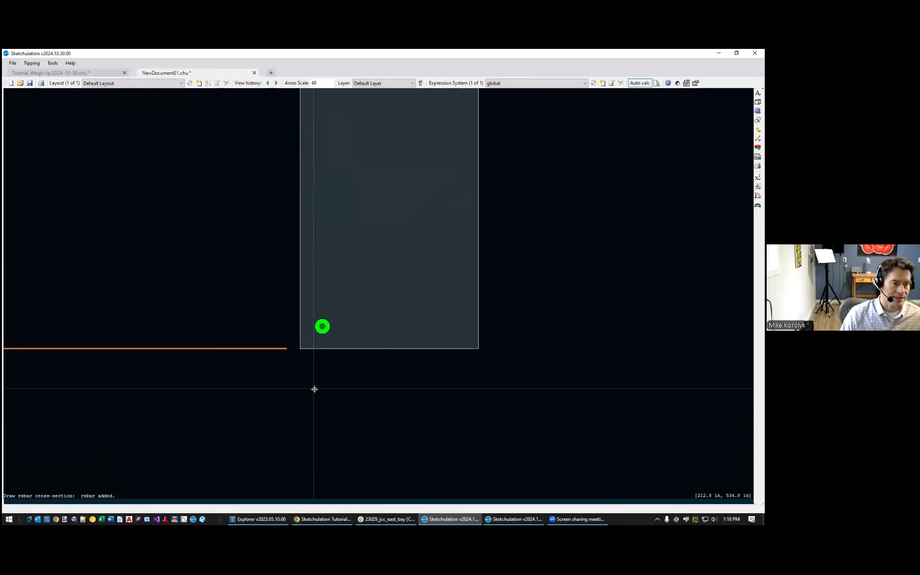
# Mirror-copy the rebar section about the wall's vertical centreline, using the midpoint of its bottom edge
pyautogui.scroll(5, 341, 331)
pyautogui.scroll(-4, 288, 347)
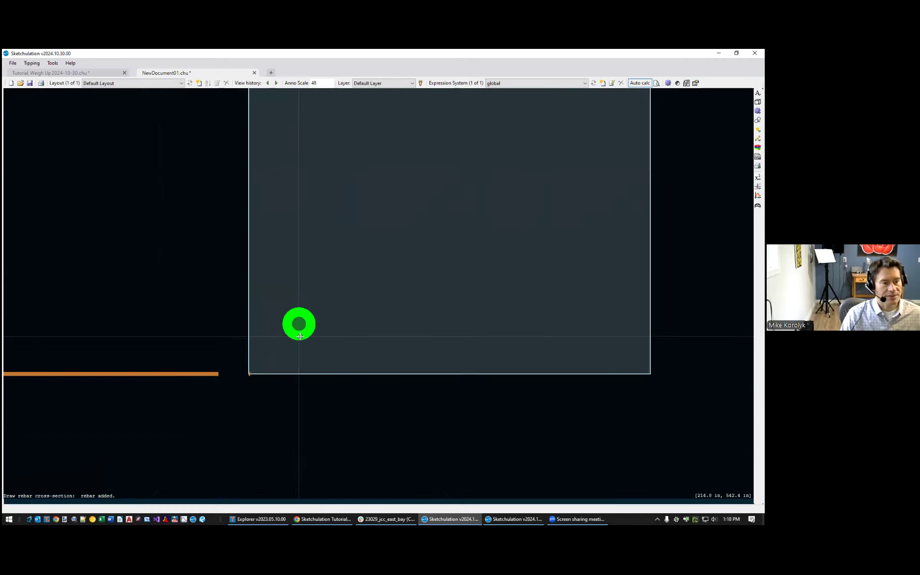
pyautogui.scroll(2, 310, 334)
pyautogui.scroll(-4, 352, 359)
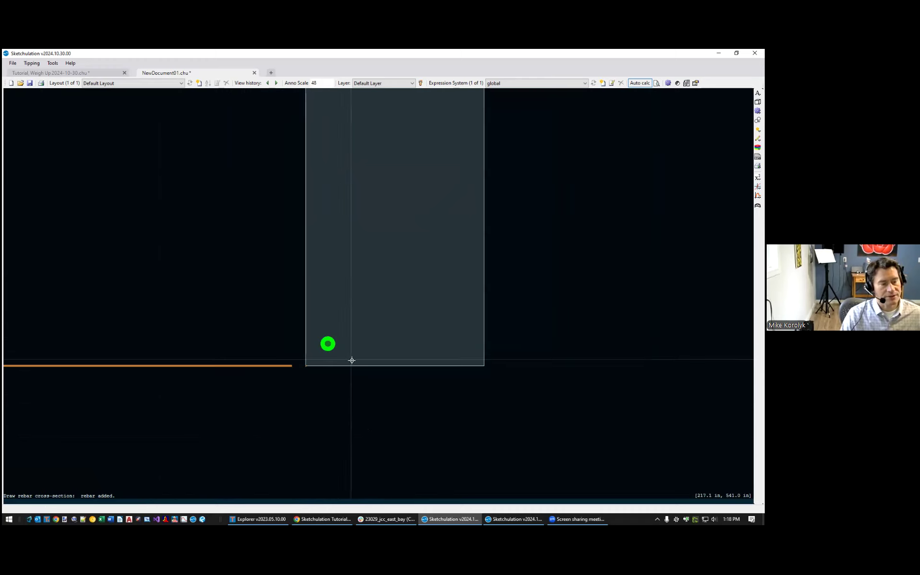
pyautogui.moveTo(321, 369); pyautogui.dragTo(240, 387, button='middle')
pyautogui.moveTo(200, 409); pyautogui.dragTo(279, 311)
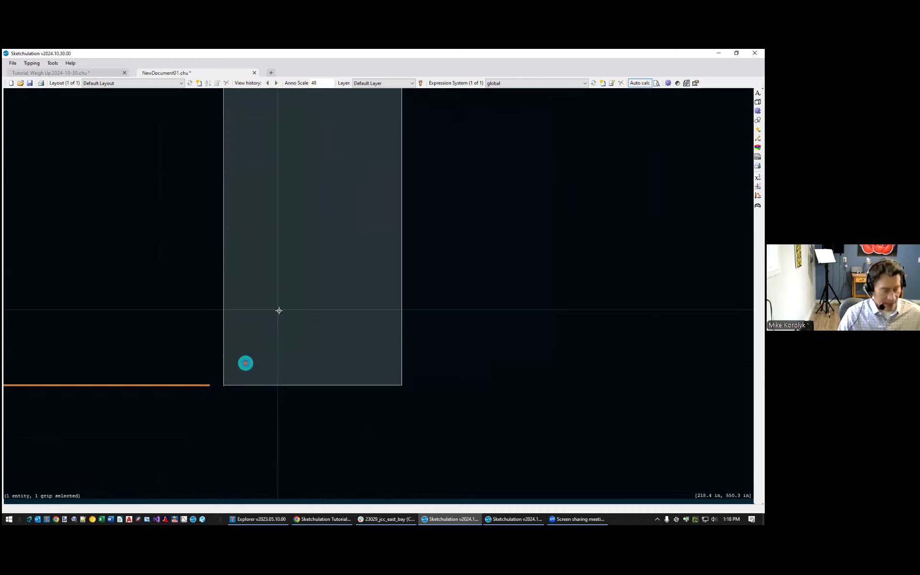
pyautogui.write('mc')
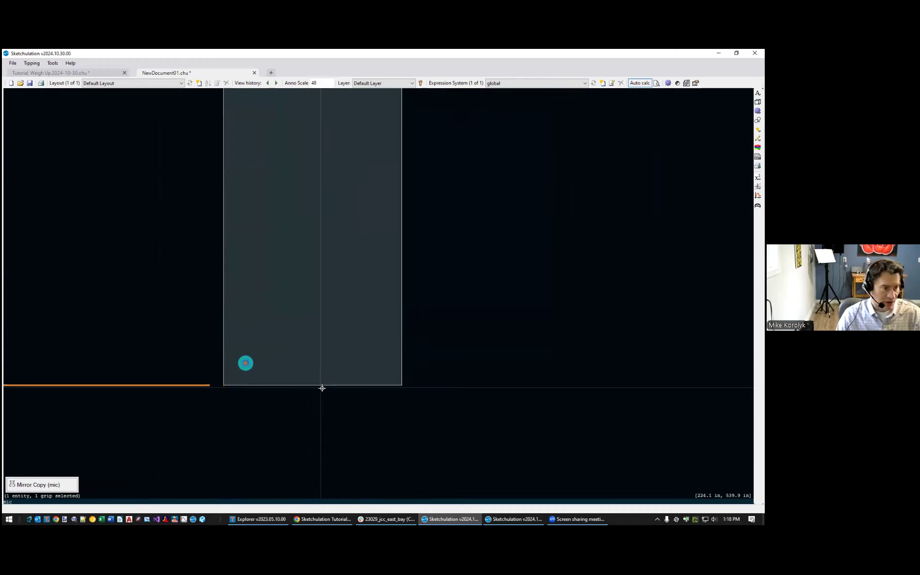
pyautogui.press('Return')
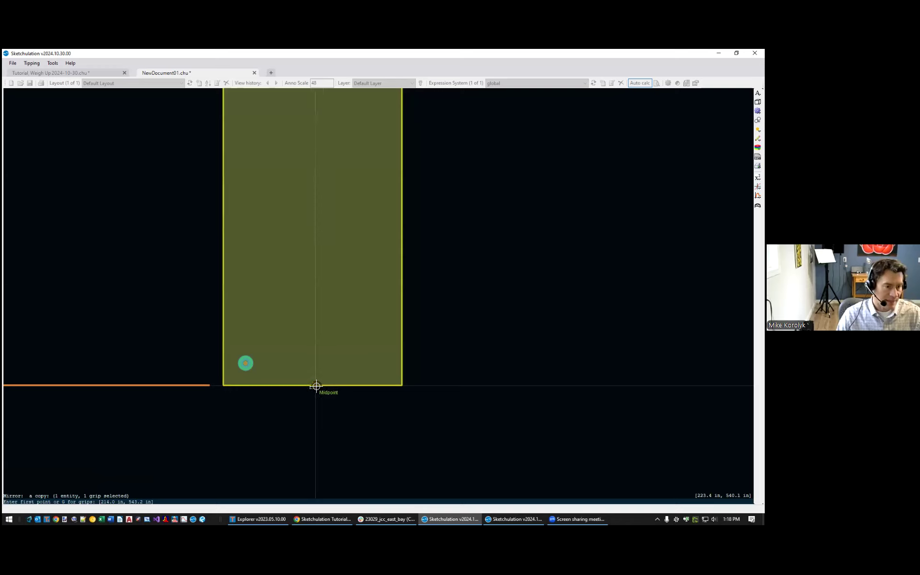
pyautogui.click(316, 386)
pyautogui.click(381, 221)
# Array the left bar linearly by quantity and extents to the right bar, omitting the last copy, to form a row of four
pyautogui.scroll(-2, 241, 364)
pyautogui.scroll(1, 271, 375)
pyautogui.scroll(1, 229, 371)
pyautogui.click(225, 374)
pyautogui.scroll(-2, 228, 363)
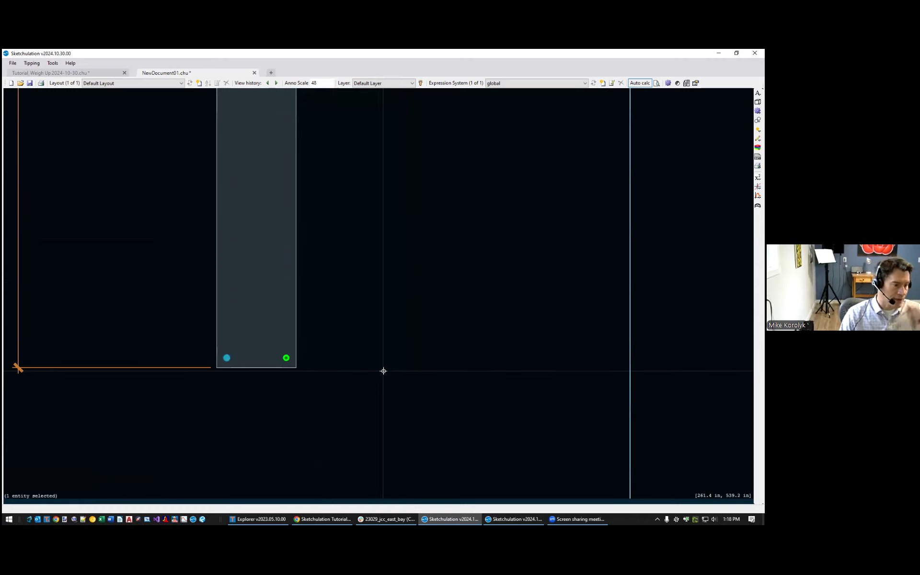
pyautogui.scroll(2, 237, 365)
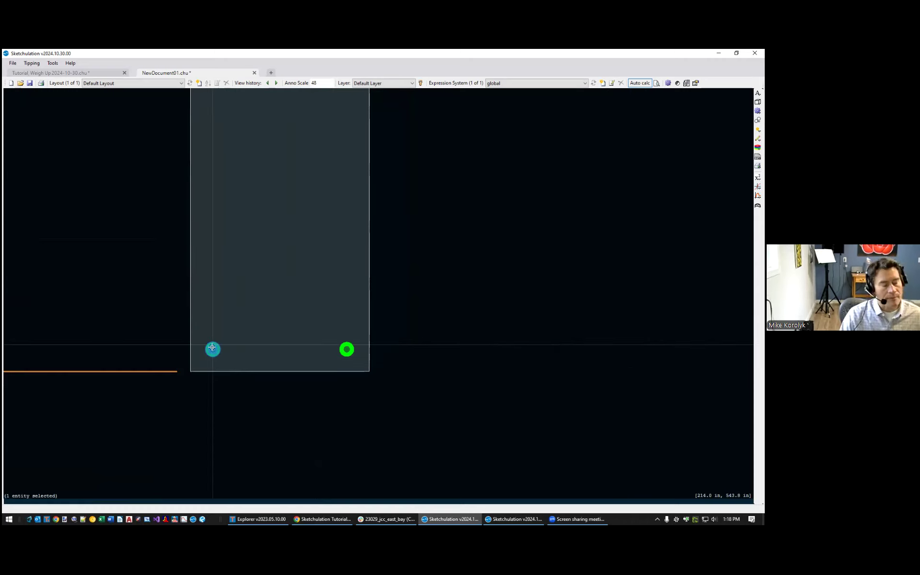
pyautogui.scroll(2, 240, 358)
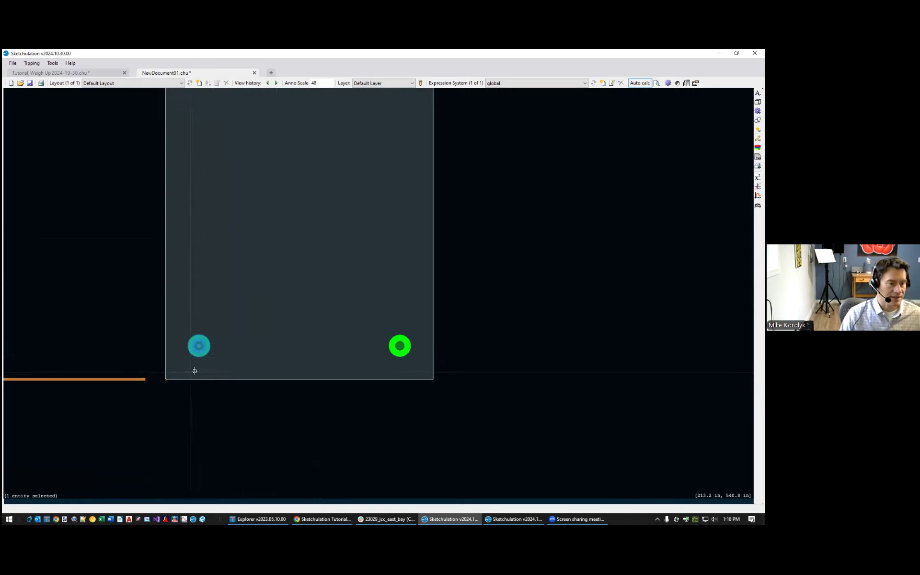
pyautogui.scroll(-2, 201, 369)
pyautogui.scroll(2, 201, 369)
pyautogui.write('ar')
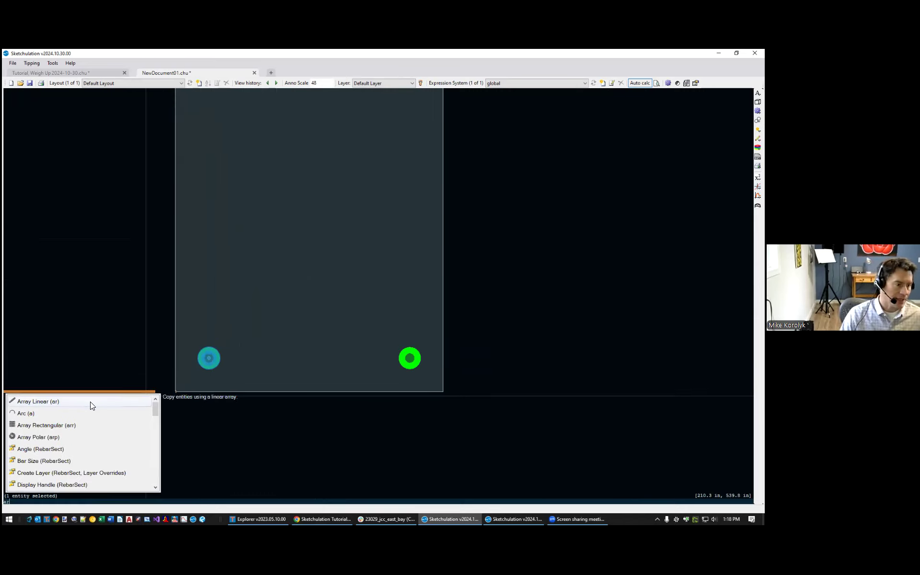
pyautogui.click(91, 402)
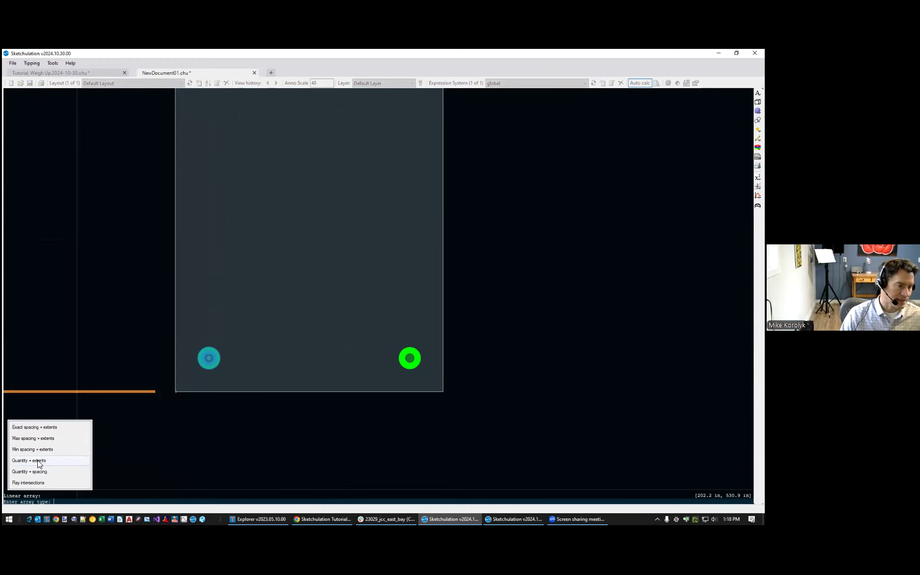
pyautogui.click(50, 460)
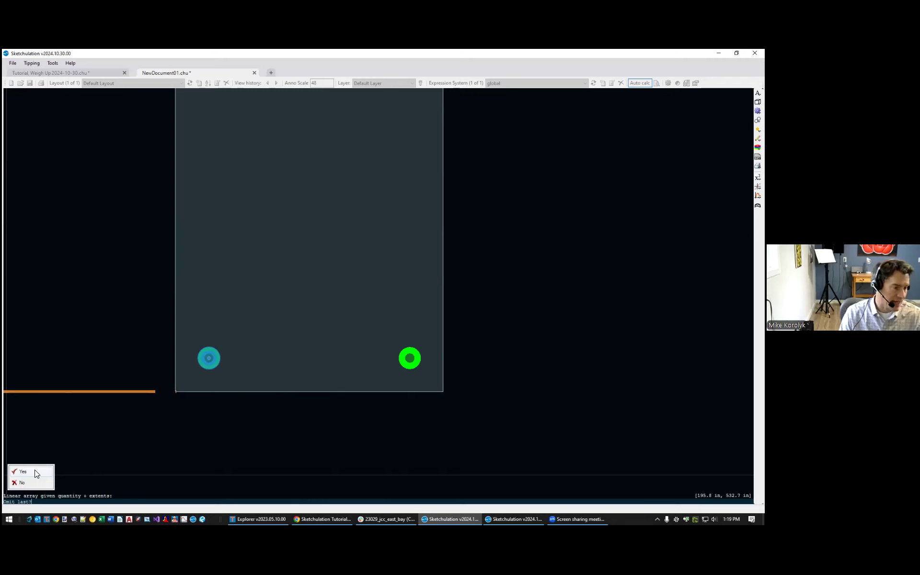
pyautogui.click(35, 473)
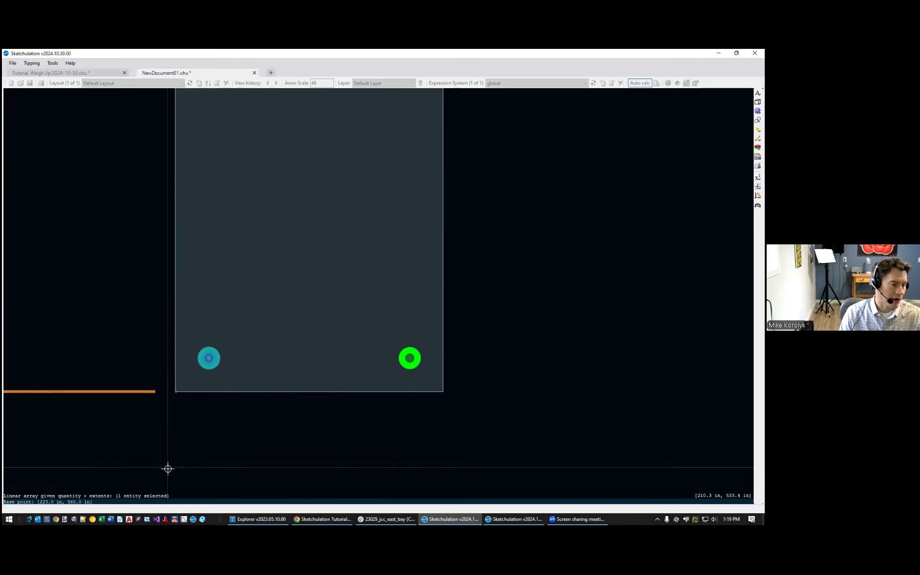
pyautogui.moveTo(224, 409); pyautogui.dragTo(239, 396, button='middle')
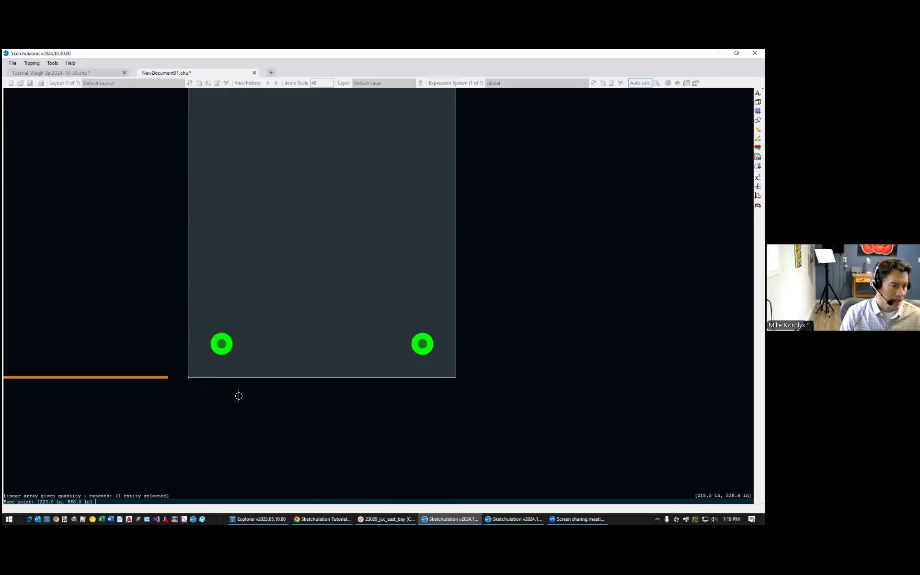
pyautogui.click(224, 344)
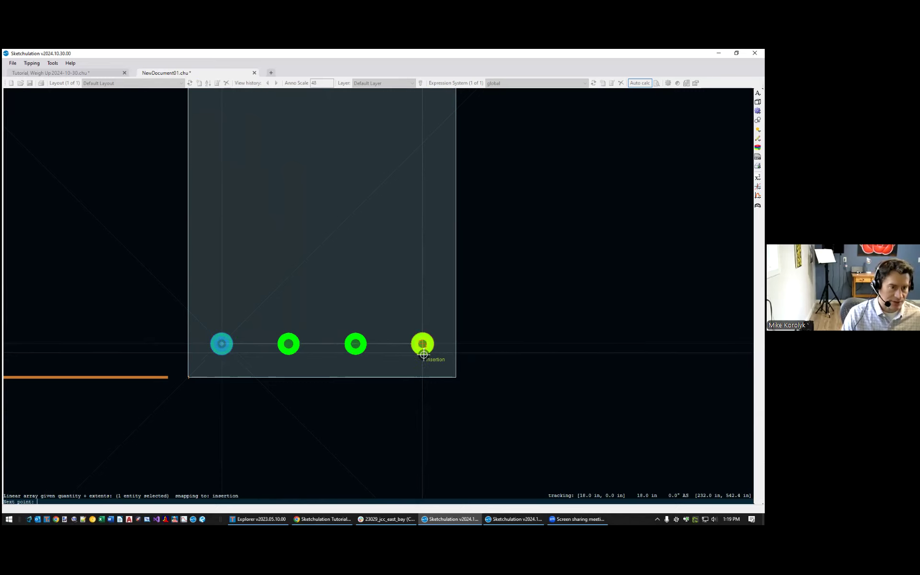
pyautogui.click(423, 355)
pyautogui.scroll(-4, 376, 384)
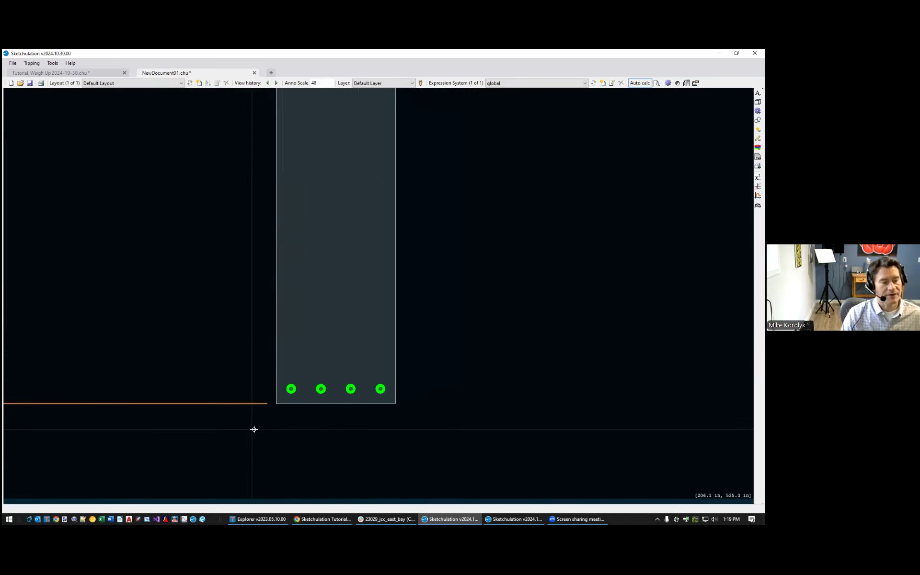
# Array the row of four bars vertically upward by exact spacing and extents to form four rows
pyautogui.moveTo(253, 429); pyautogui.dragTo(481, 372)
pyautogui.scroll(2, 411, 391)
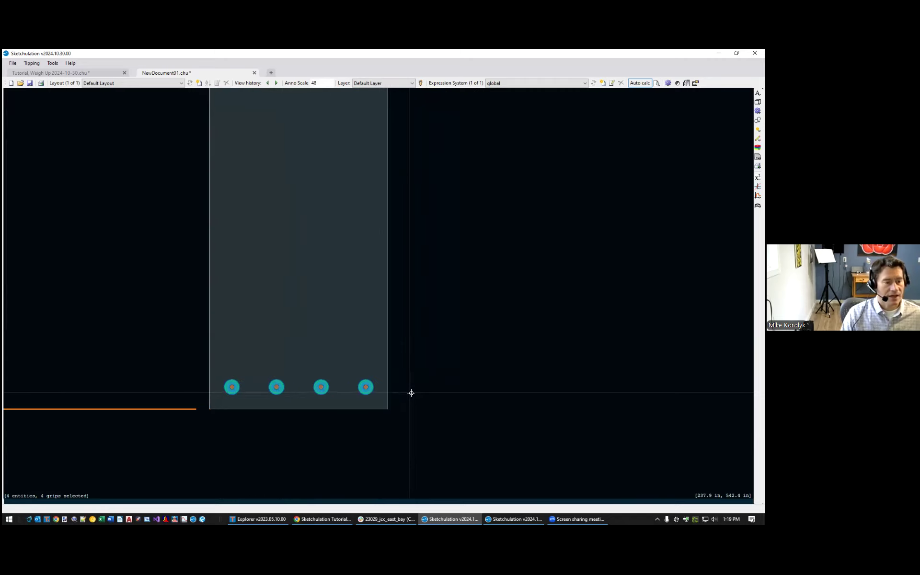
pyautogui.write('ar')
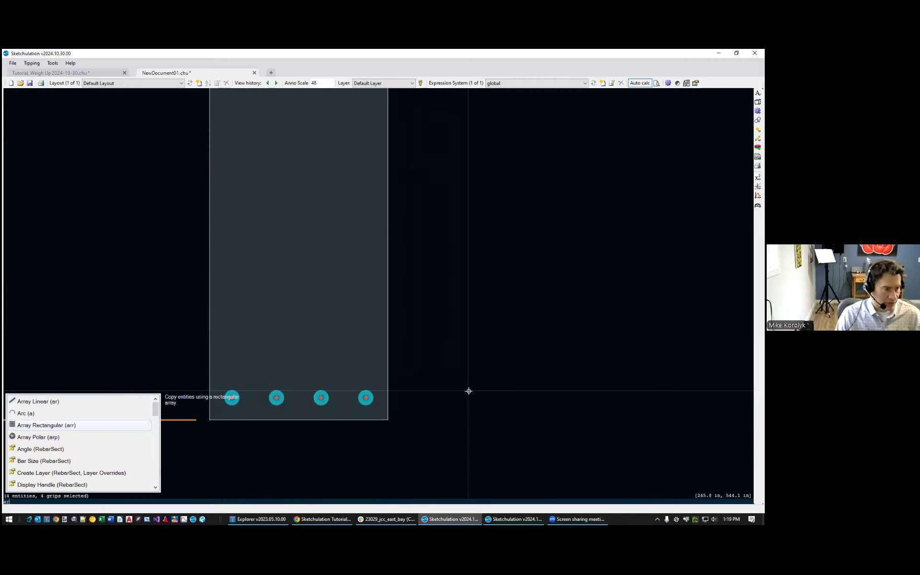
pyautogui.press('Return')
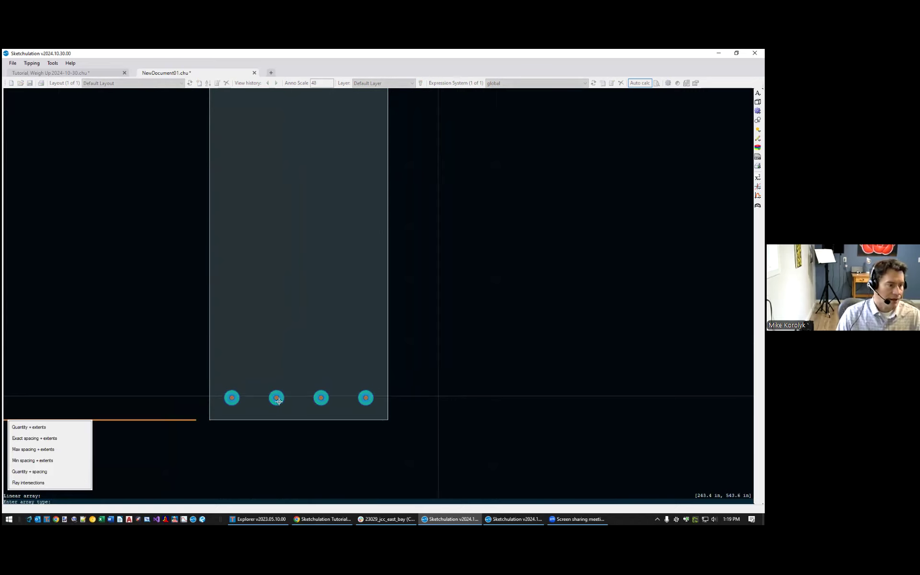
pyautogui.click(60, 439)
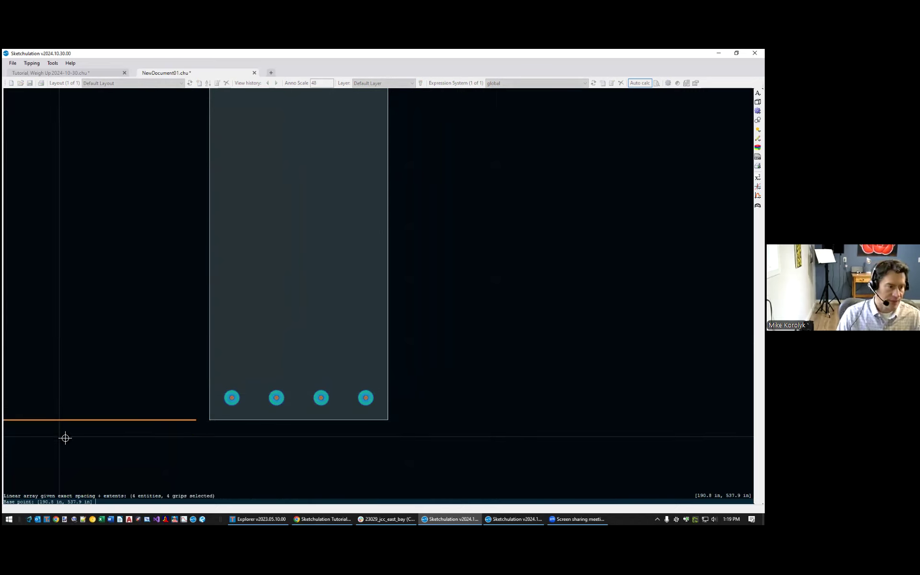
pyautogui.click(453, 399)
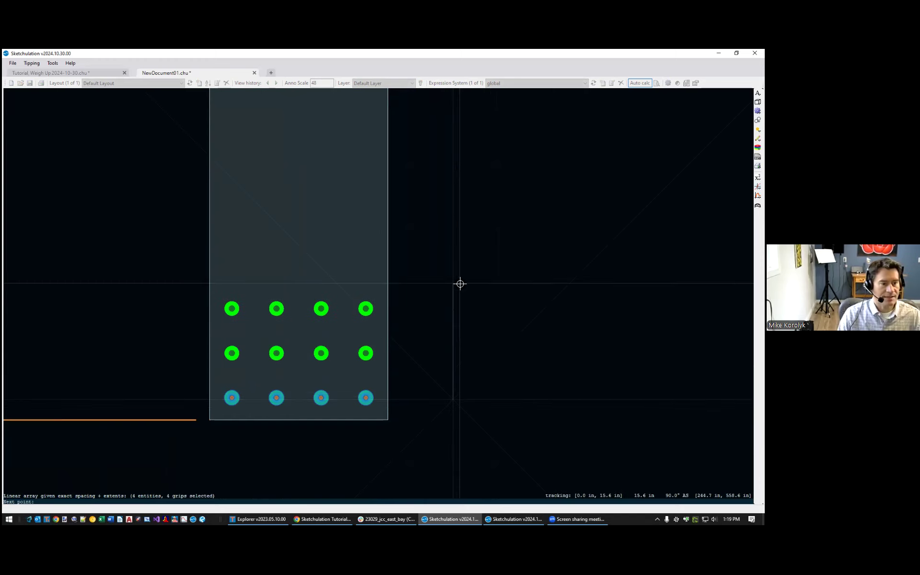
pyautogui.click(468, 252)
pyautogui.scroll(-1, 470, 251)
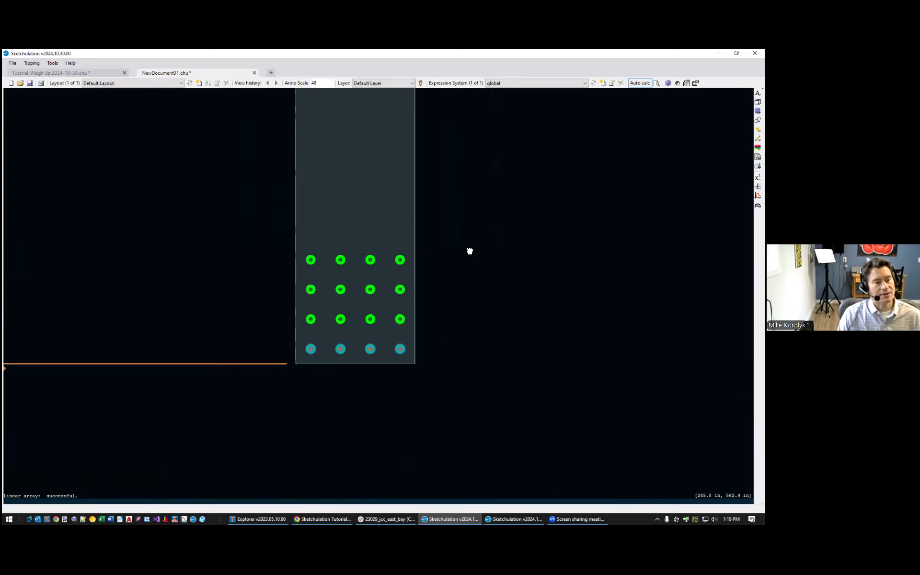
# Start a new rebar as a size 5 stirrup with the angled inward hook termination at both ends
pyautogui.moveTo(470, 251); pyautogui.dragTo(494, 296, button='middle')
pyautogui.scroll(-3, 494, 299)
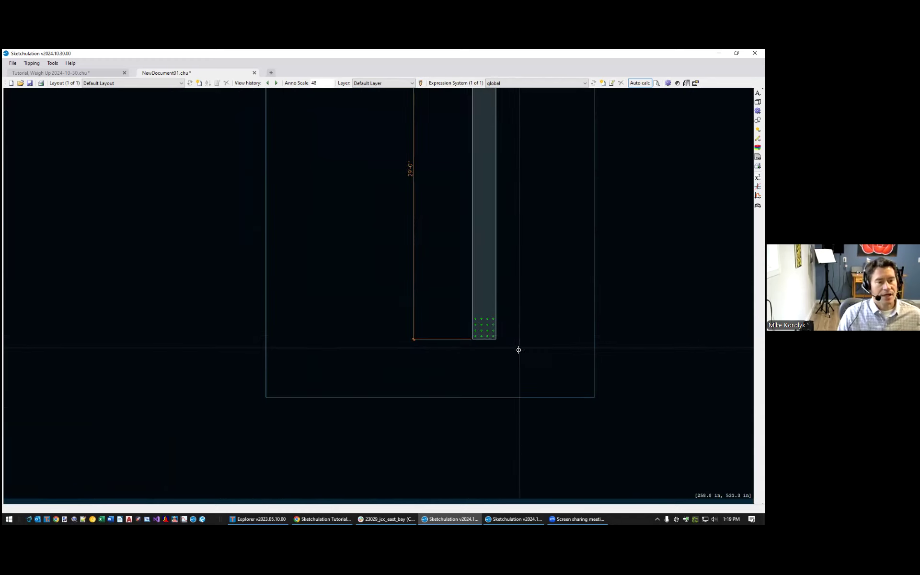
pyautogui.scroll(3, 519, 350)
pyautogui.scroll(1, 561, 259)
pyautogui.scroll(1, 367, 311)
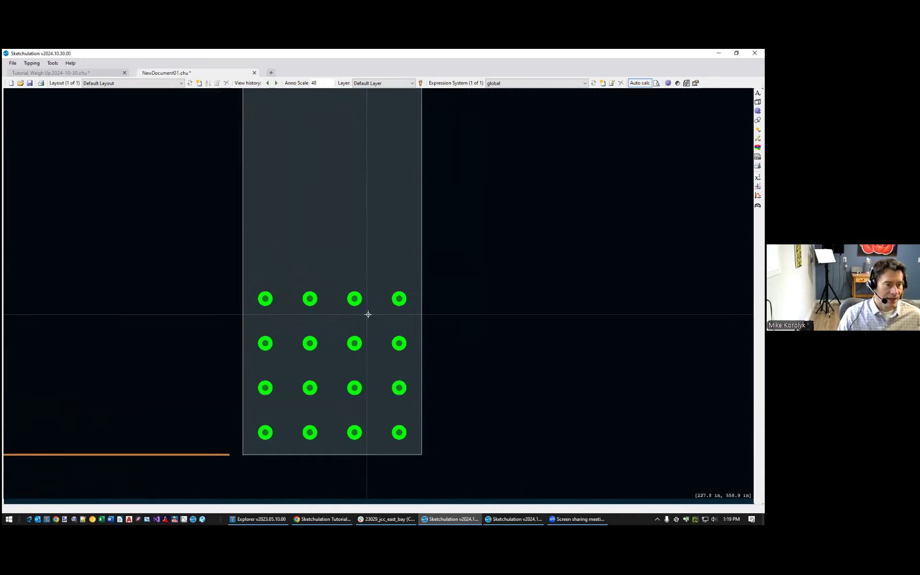
pyautogui.moveTo(528, 426); pyautogui.dragTo(549, 372, button='middle')
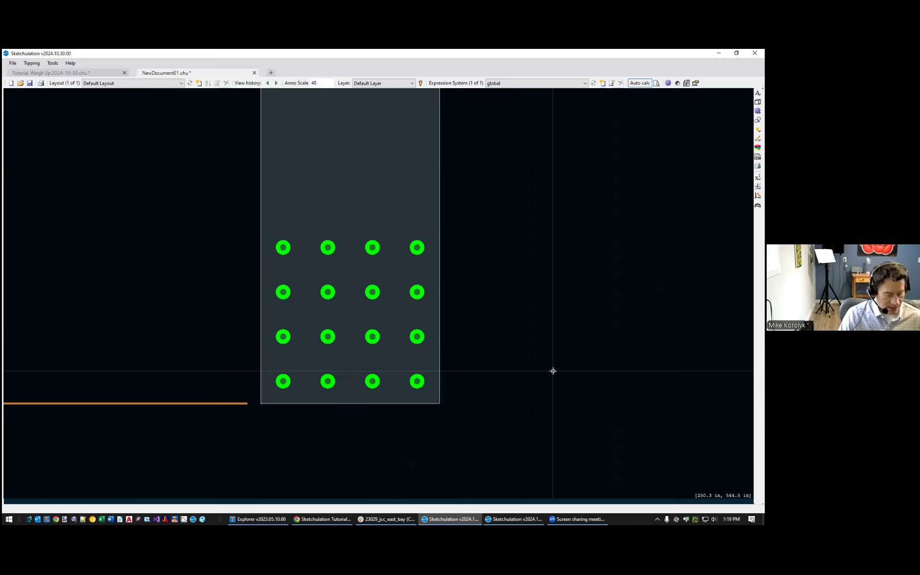
pyautogui.write('rb')
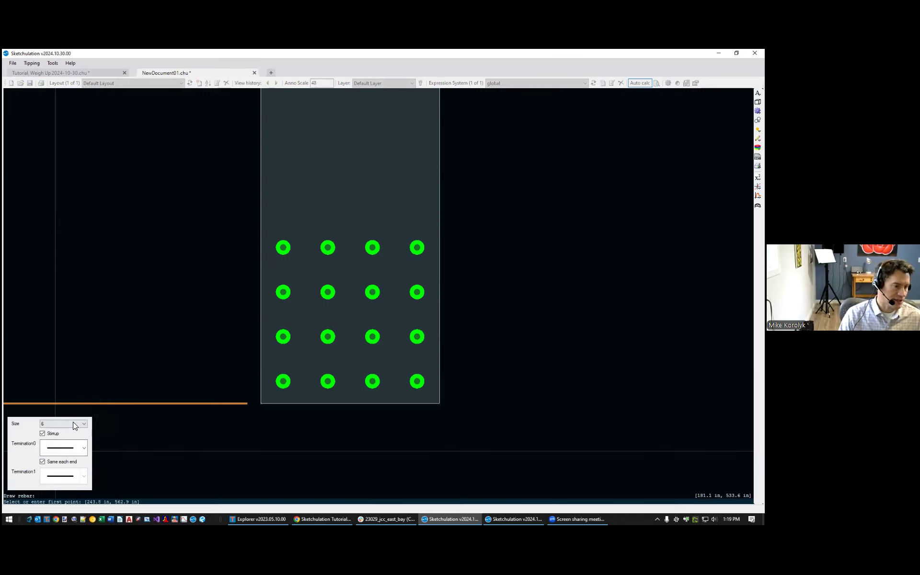
pyautogui.click(73, 425)
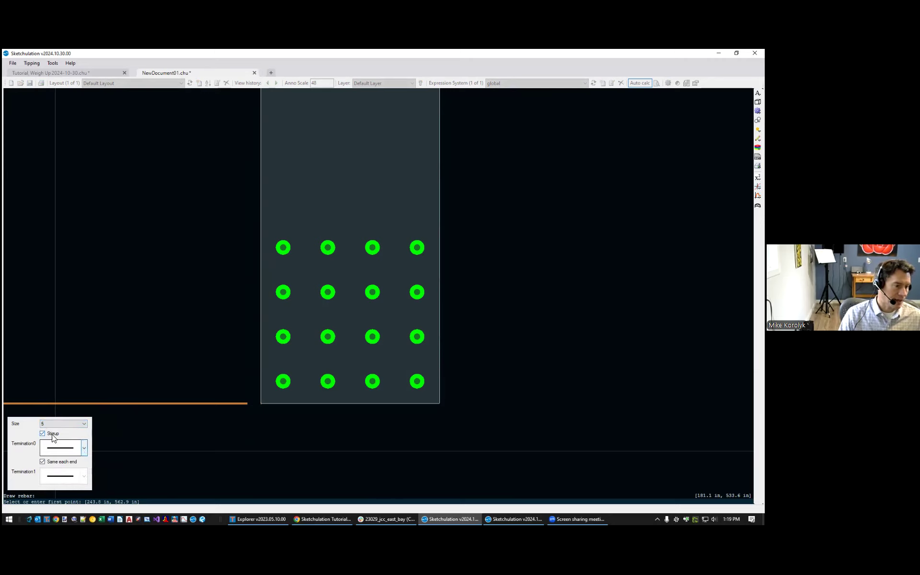
pyautogui.click(69, 448)
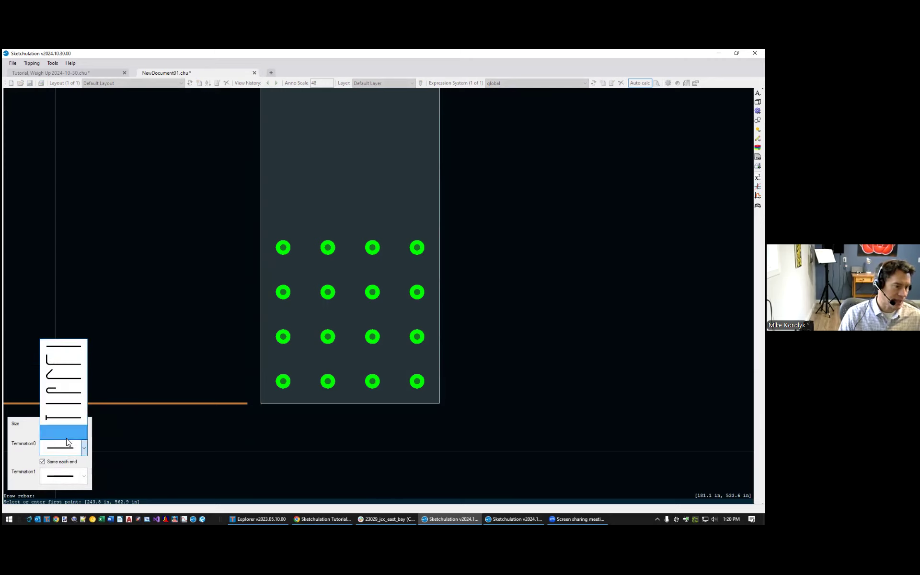
pyautogui.click(68, 382)
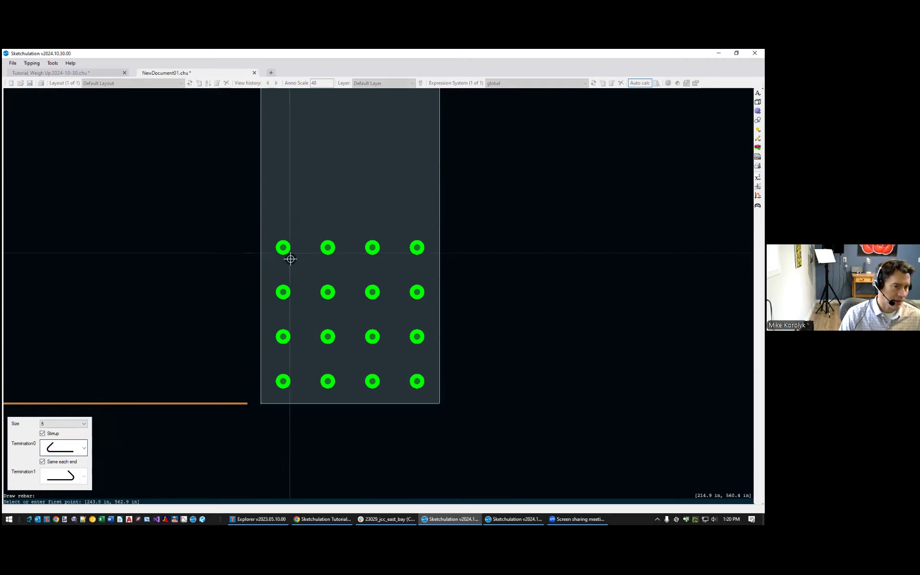
# Draw the closed stirrup around the four corner bars of the bar group, starting and ending at the upper-left bar
pyautogui.scroll(3, 290, 253)
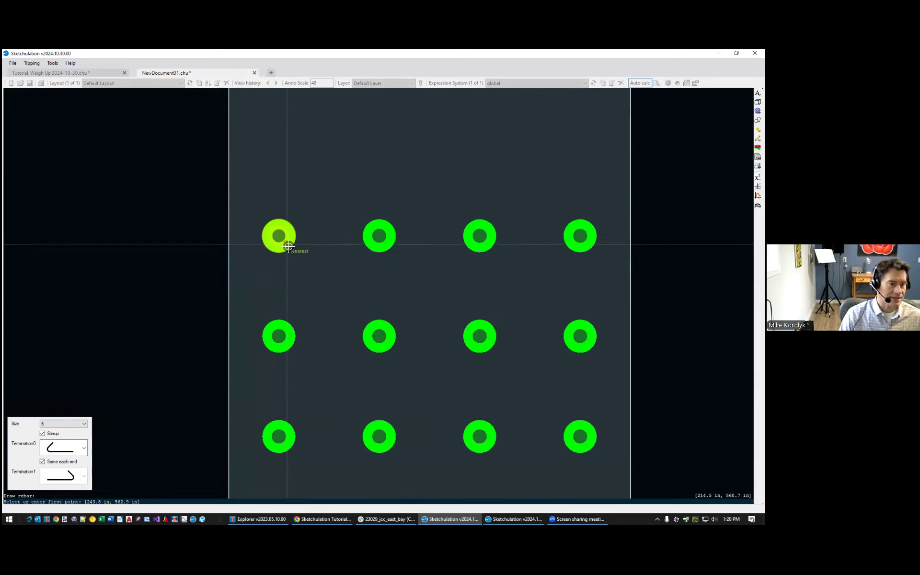
pyautogui.click(288, 245)
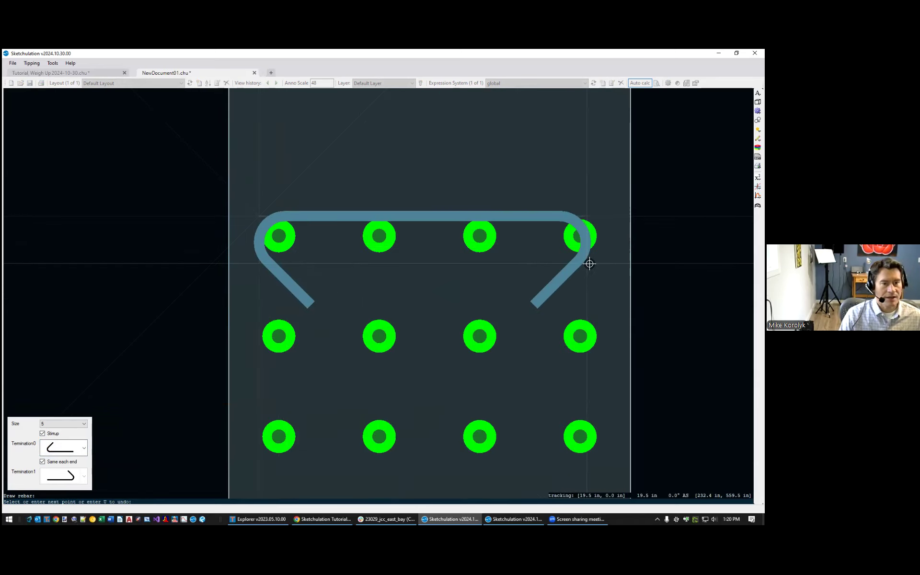
pyautogui.click(585, 246)
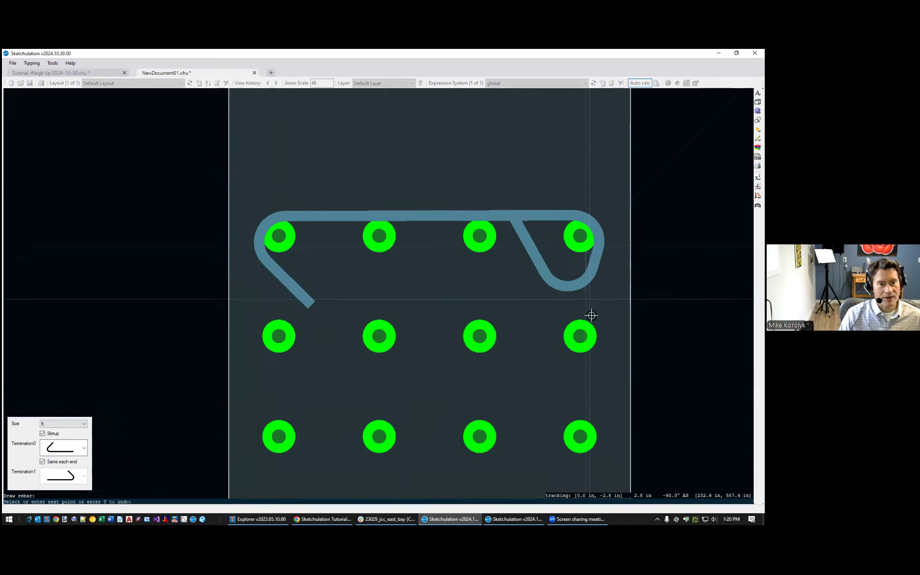
pyautogui.scroll(-2, 590, 312)
pyautogui.click(583, 349)
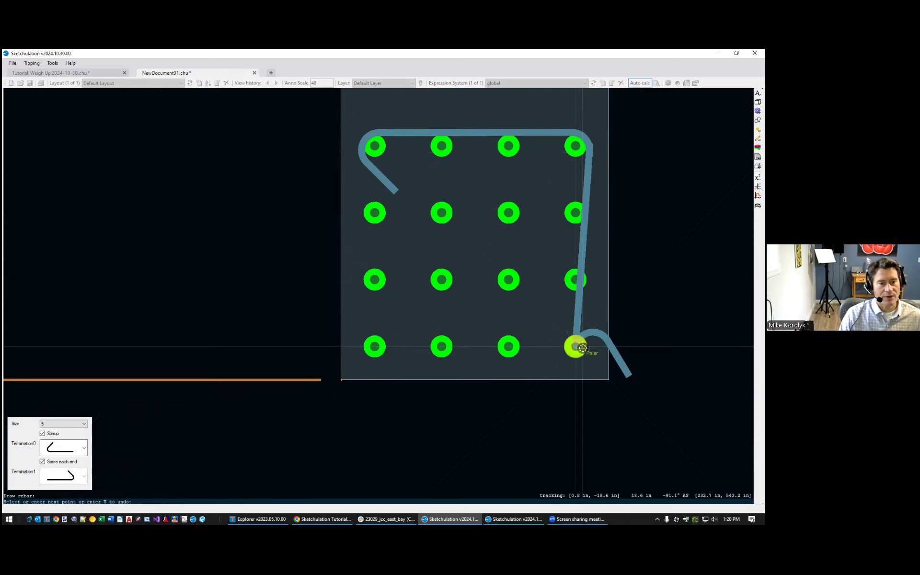
pyautogui.click(383, 347)
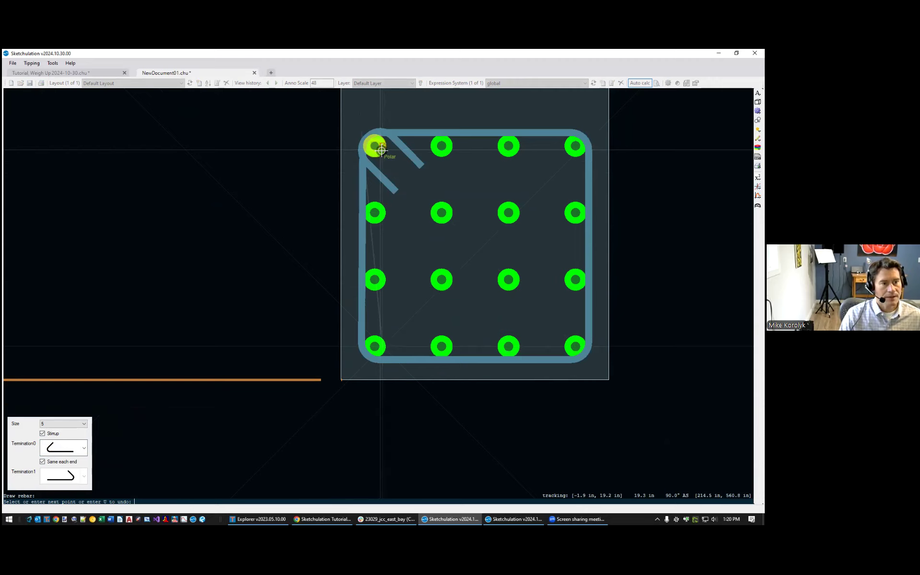
pyautogui.click(381, 151)
pyautogui.press('Return')
# Examine how the stirrup fits around the bars, turning the Thin Lines display on for the check and off again
pyautogui.scroll(-2, 546, 216)
pyautogui.moveTo(529, 233); pyautogui.dragTo(419, 302, button='middle')
pyautogui.scroll(3, 389, 230)
pyautogui.scroll(5, 382, 229)
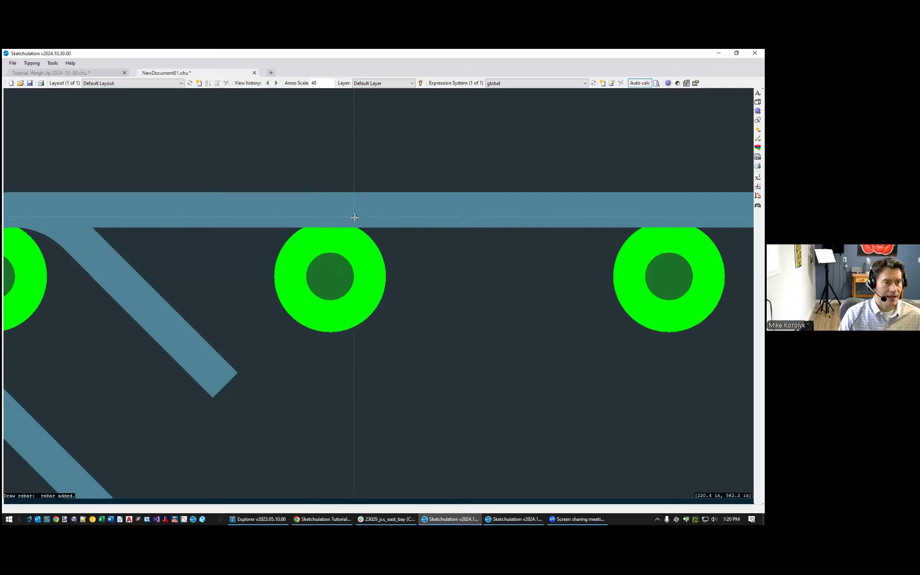
pyautogui.scroll(-7, 354, 218)
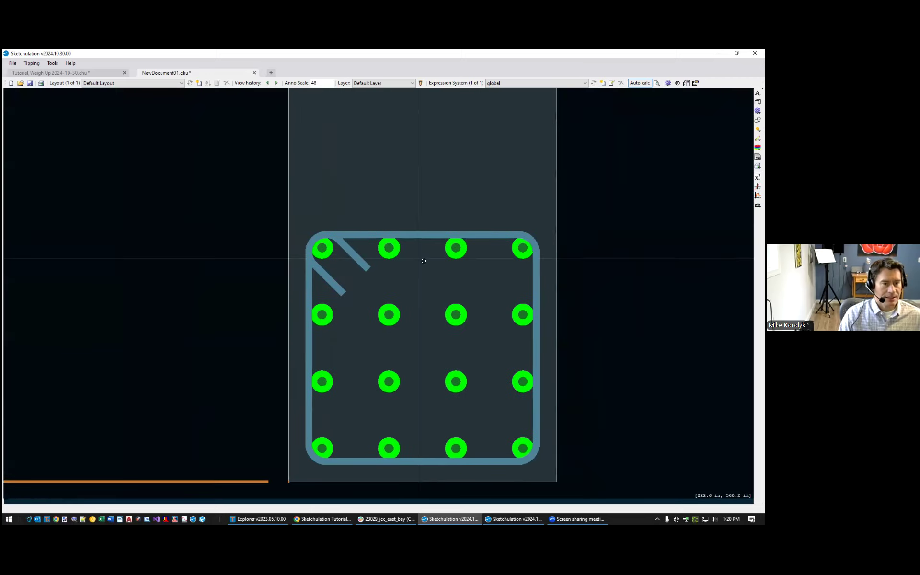
pyautogui.scroll(-2, 449, 269)
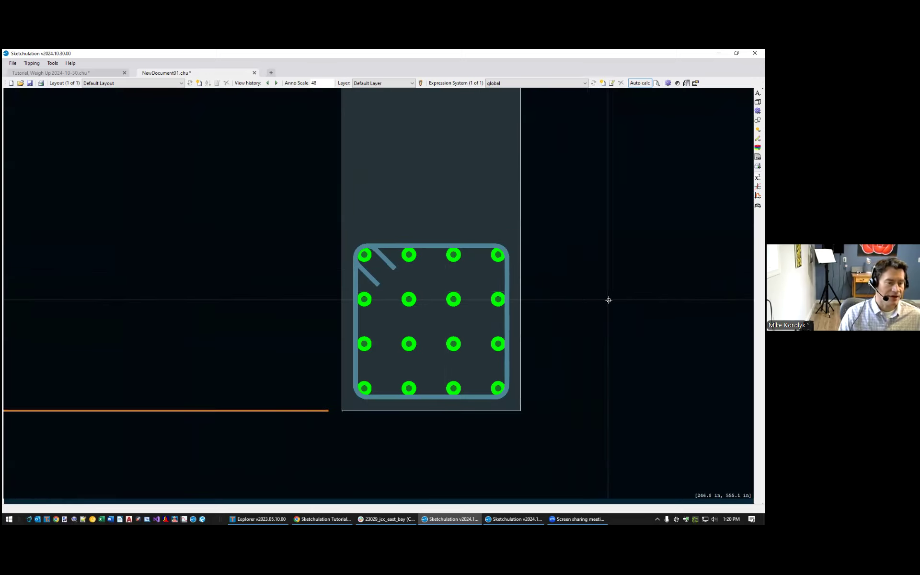
pyautogui.moveTo(608, 300); pyautogui.dragTo(472, 331, button='middle')
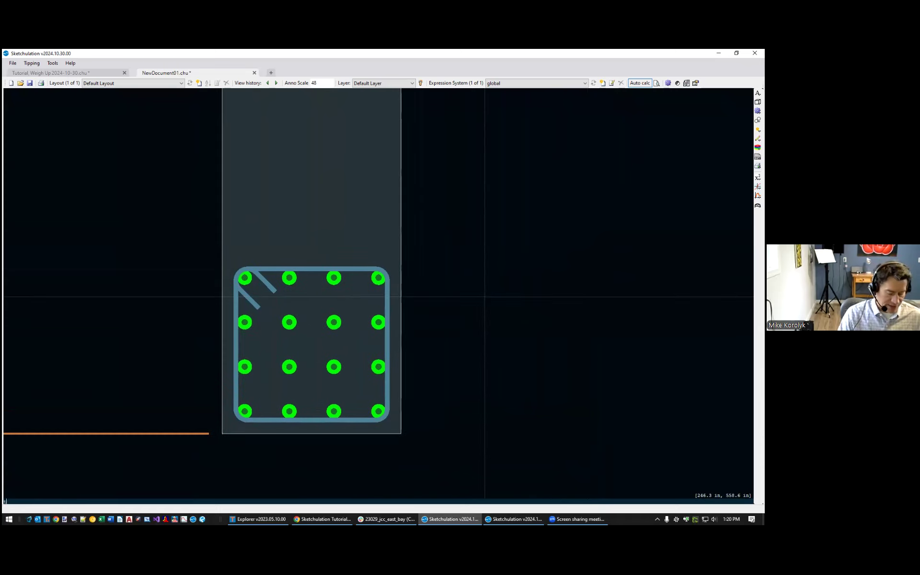
pyautogui.write('hl')
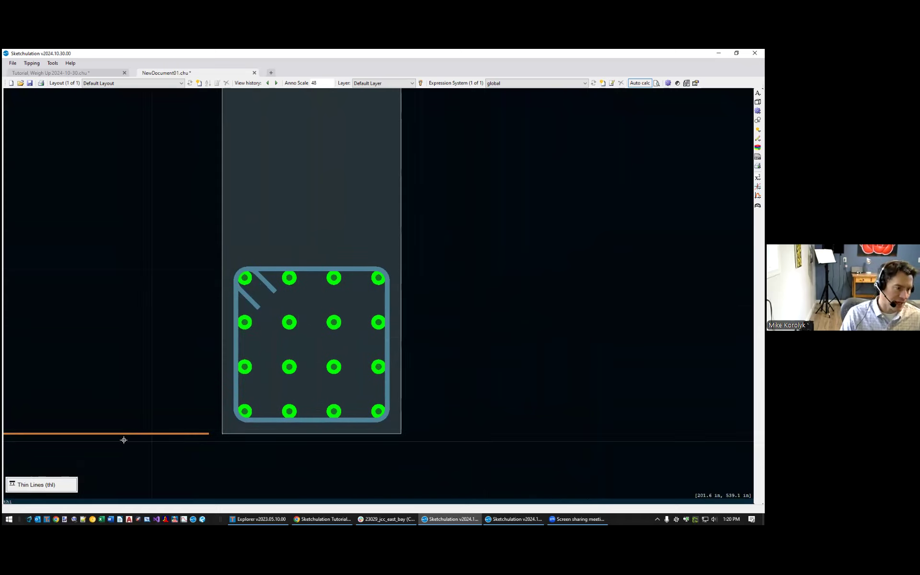
pyautogui.press('Return')
pyautogui.scroll(5, 290, 287)
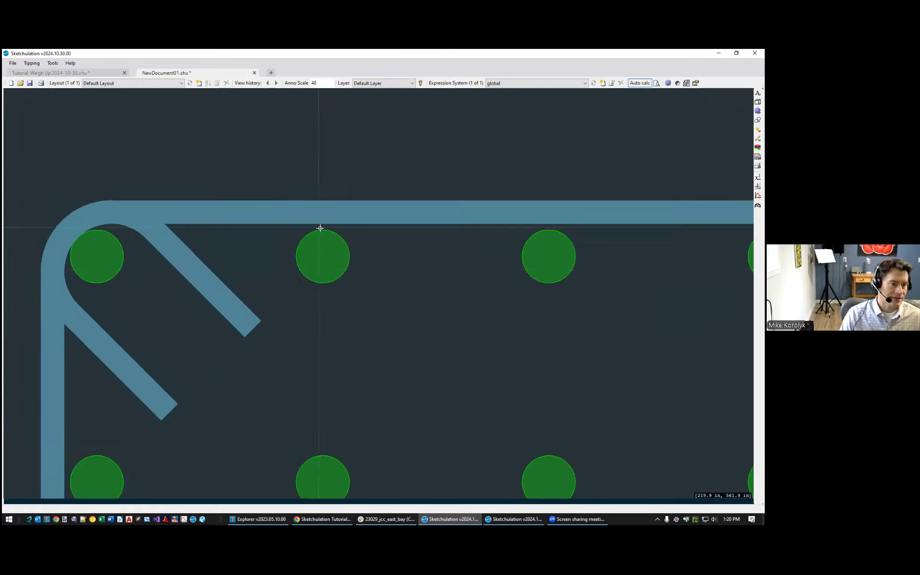
pyautogui.scroll(-6, 349, 257)
pyautogui.scroll(3, 349, 257)
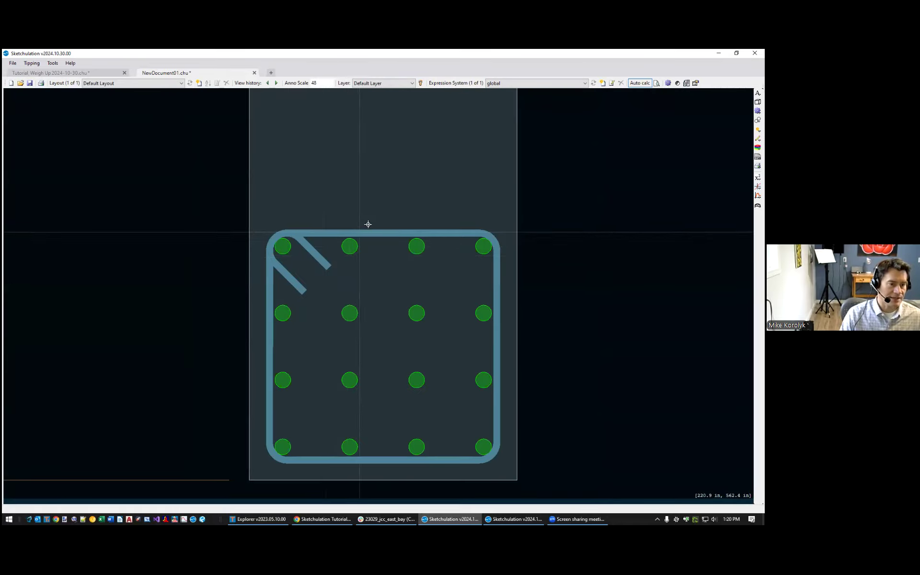
pyautogui.scroll(4, 368, 224)
pyautogui.scroll(-6, 351, 282)
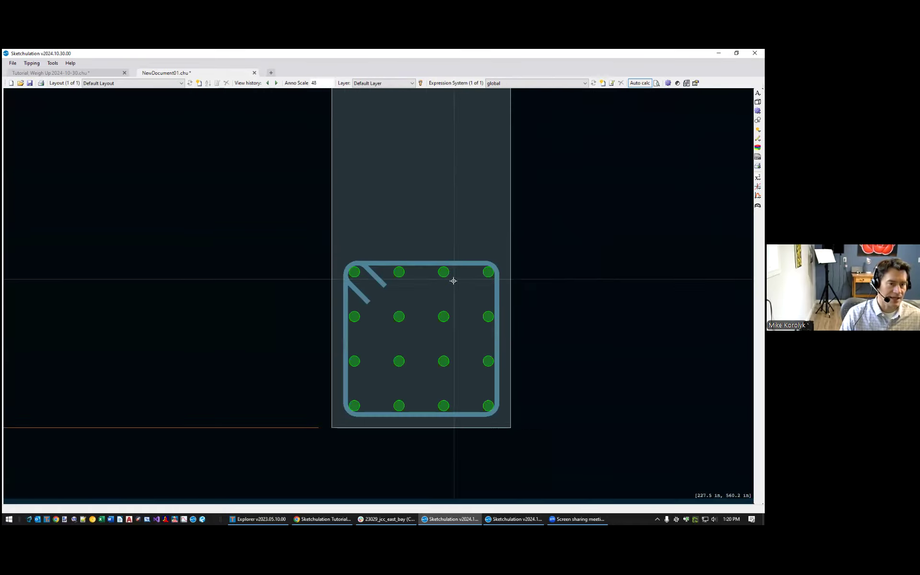
pyautogui.moveTo(532, 304); pyautogui.dragTo(514, 310, button='middle')
pyautogui.write('thl')
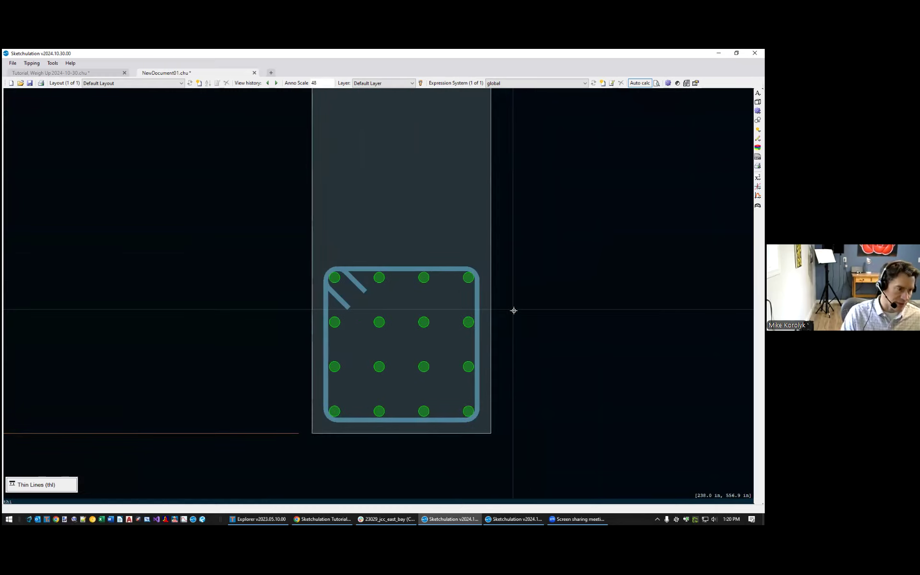
pyautogui.press('Return')
# Select the sixteen bars and their stirrup at the wall's lower end and start a mirror copy of them
pyautogui.scroll(-10, 513, 310)
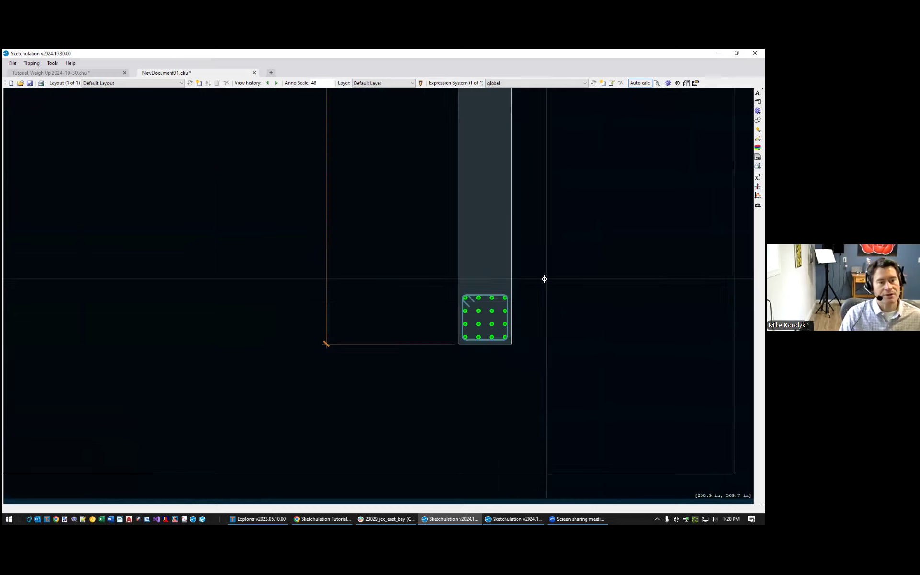
pyautogui.scroll(5, 555, 236)
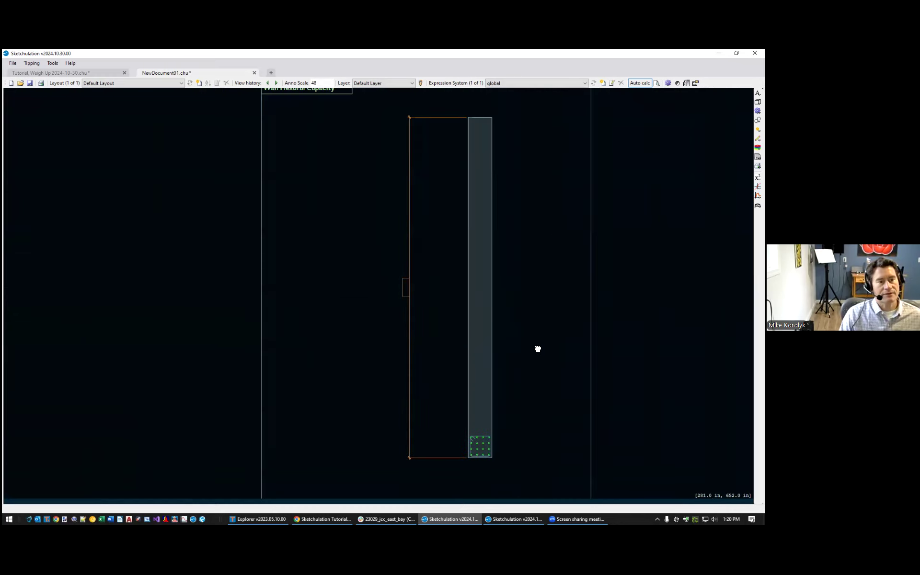
pyautogui.scroll(2, 470, 406)
pyautogui.moveTo(470, 409); pyautogui.dragTo(330, 376, button='middle')
pyautogui.moveTo(239, 447); pyautogui.dragTo(493, 249)
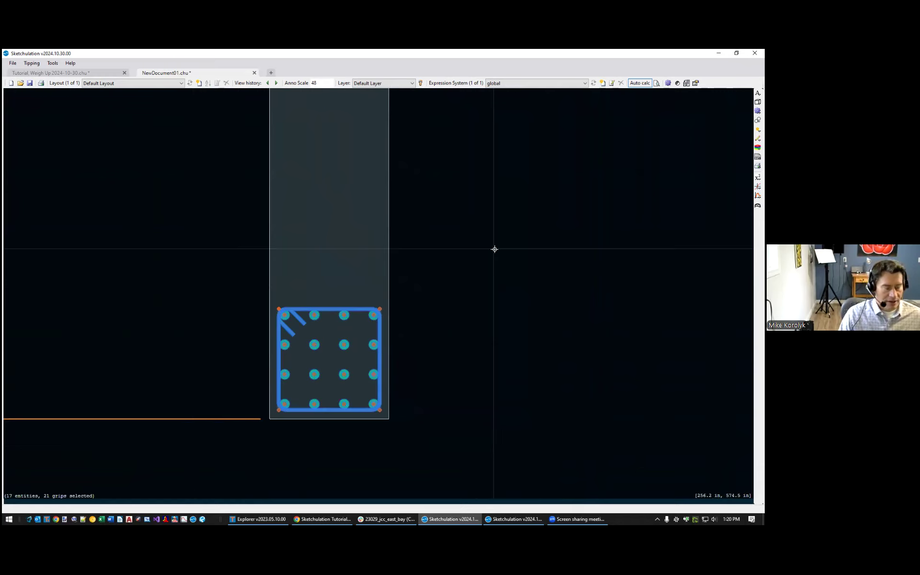
pyautogui.scroll(-3, 493, 249)
pyautogui.moveTo(495, 286); pyautogui.dragTo(496, 307, button='middle')
pyautogui.write('mi')
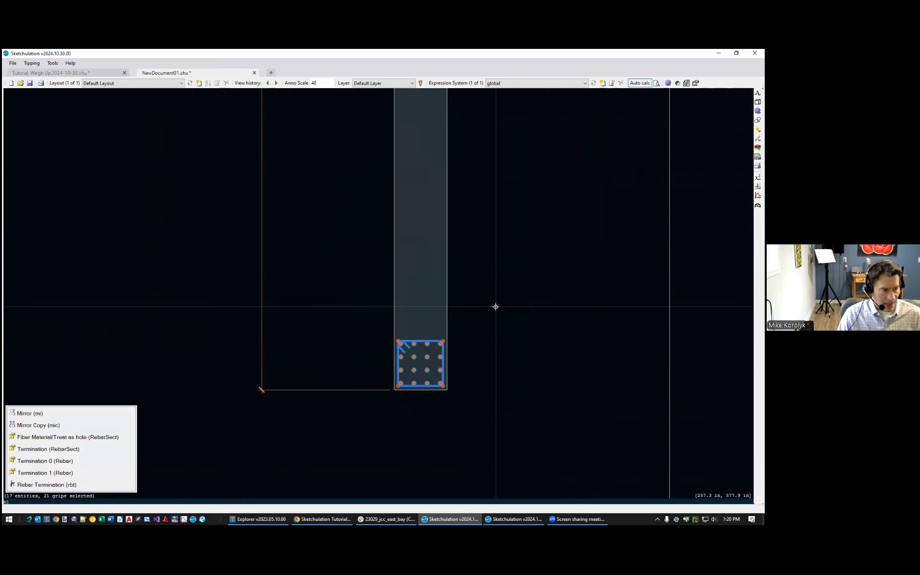
pyautogui.write('c')
pyautogui.press('Return')
pyautogui.scroll(-3, 474, 288)
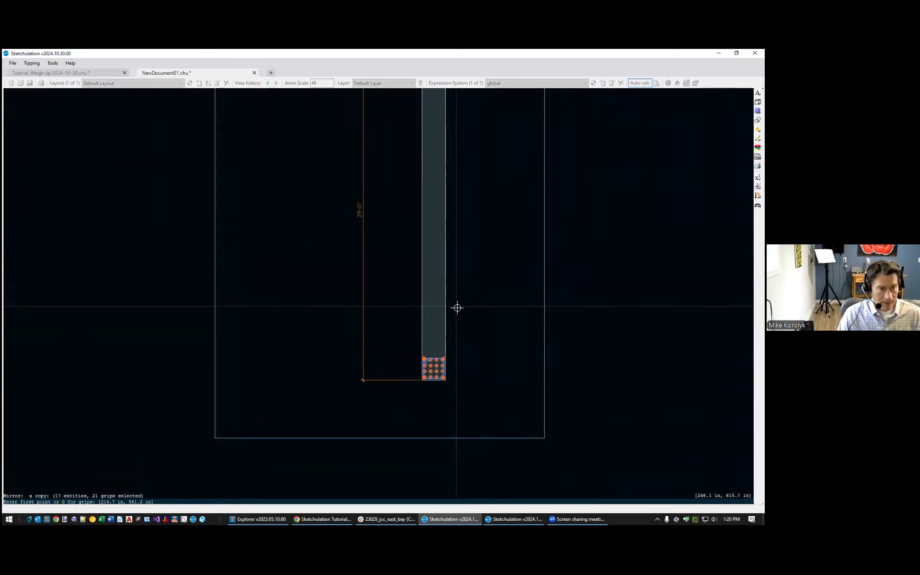
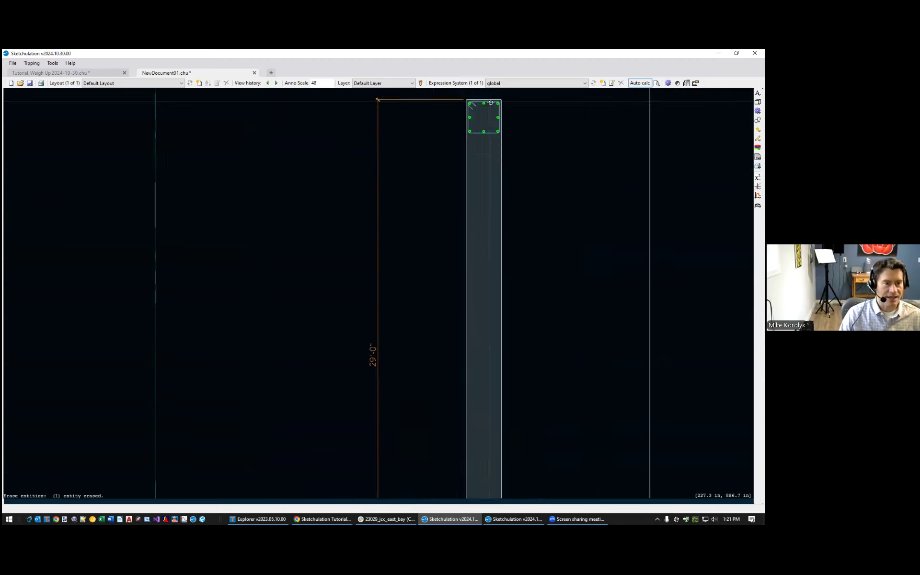
# Start a linear array of the two upper corner bars of the lower bar group, using exact spacing plus extents at 12 in
pyautogui.scroll(2, 443, 277)
pyautogui.scroll(-6, 393, 282)
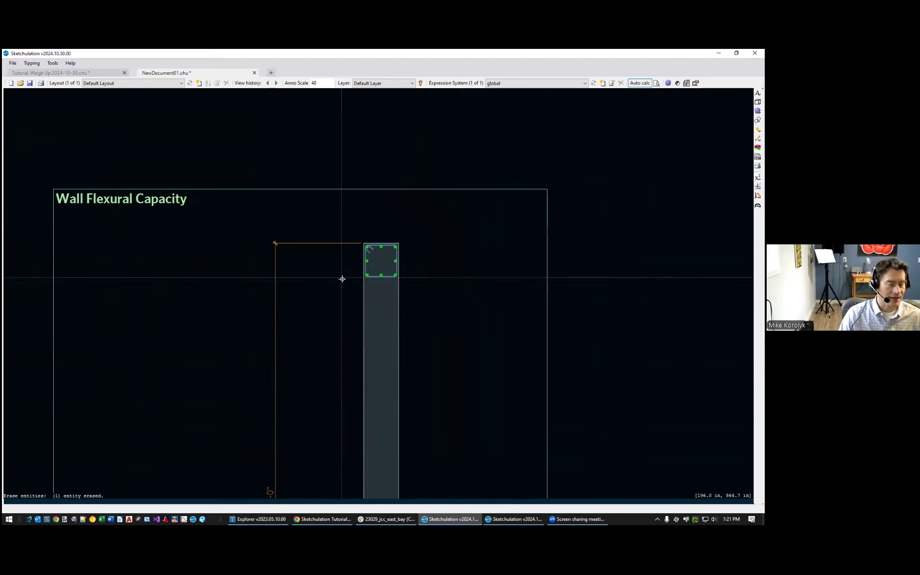
pyautogui.moveTo(374, 345); pyautogui.dragTo(396, 259, button='middle')
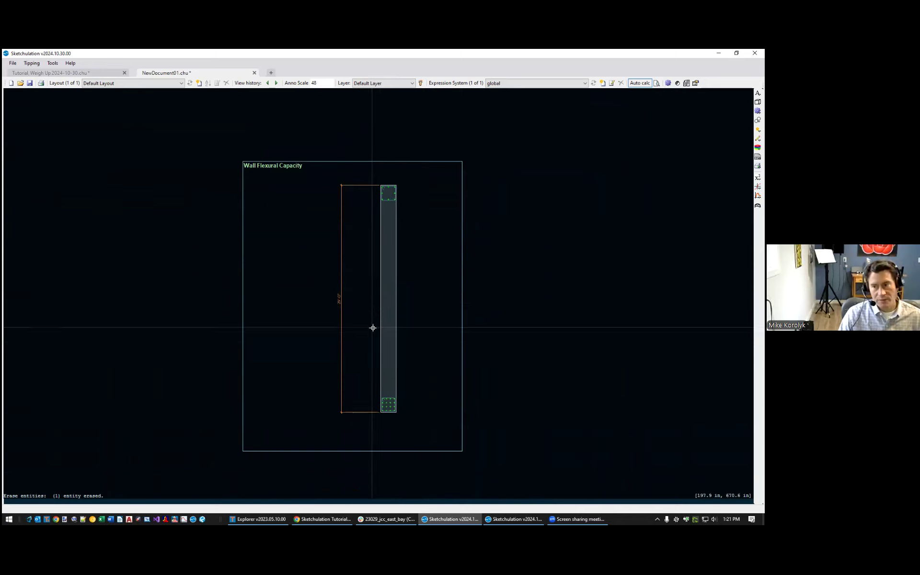
pyautogui.scroll(3, 398, 388)
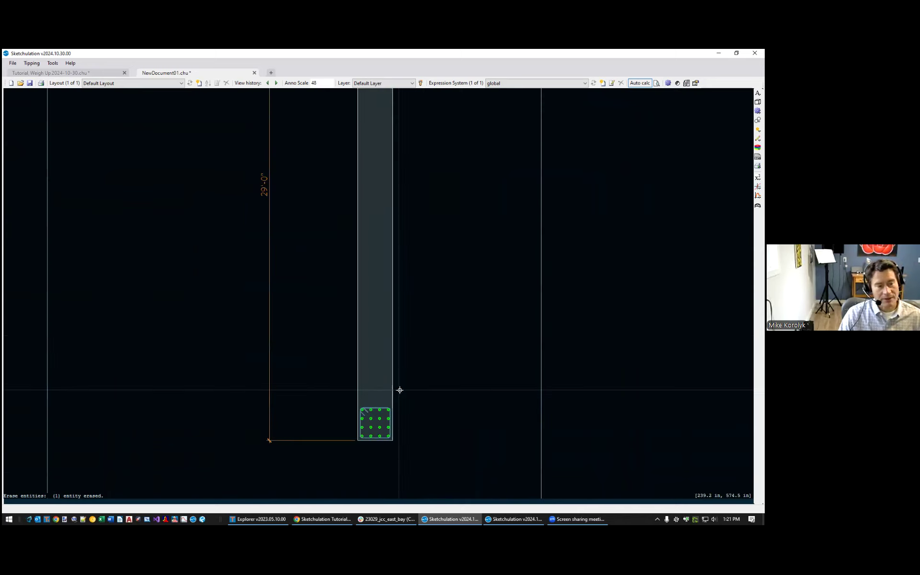
pyautogui.scroll(2, 356, 422)
pyautogui.scroll(3, 355, 423)
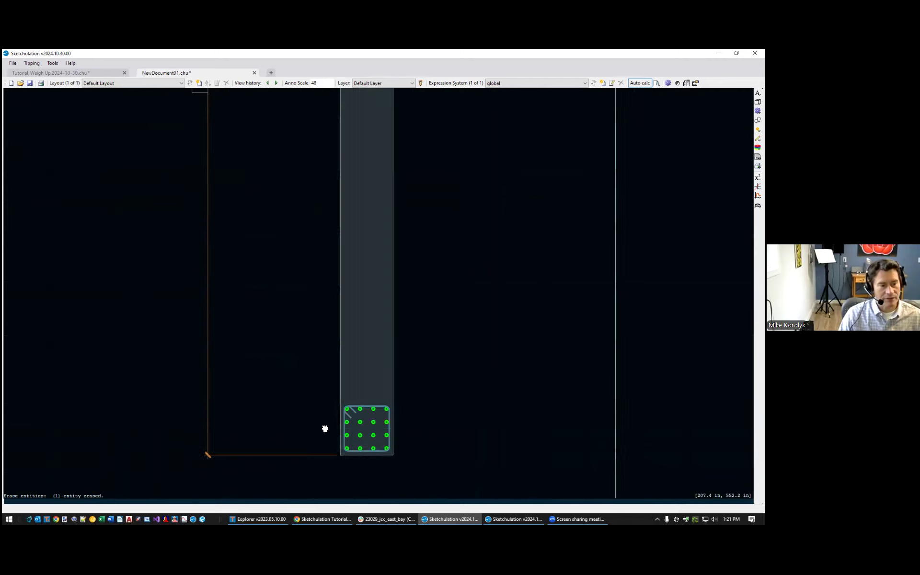
pyautogui.click(309, 396)
pyautogui.click(336, 362)
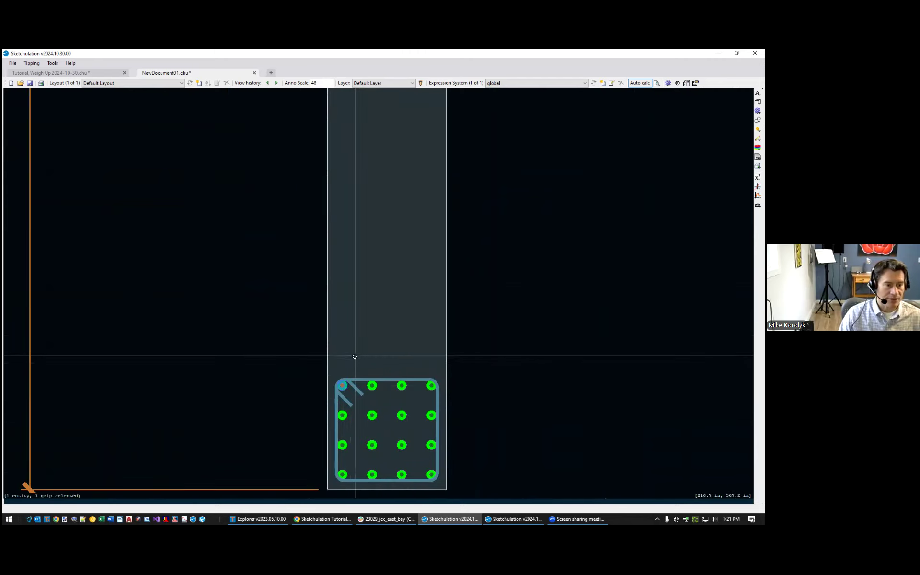
pyautogui.click(417, 399)
pyautogui.click(468, 352)
pyautogui.scroll(-3, 507, 343)
pyautogui.scroll(4, 507, 366)
pyautogui.write('ar')
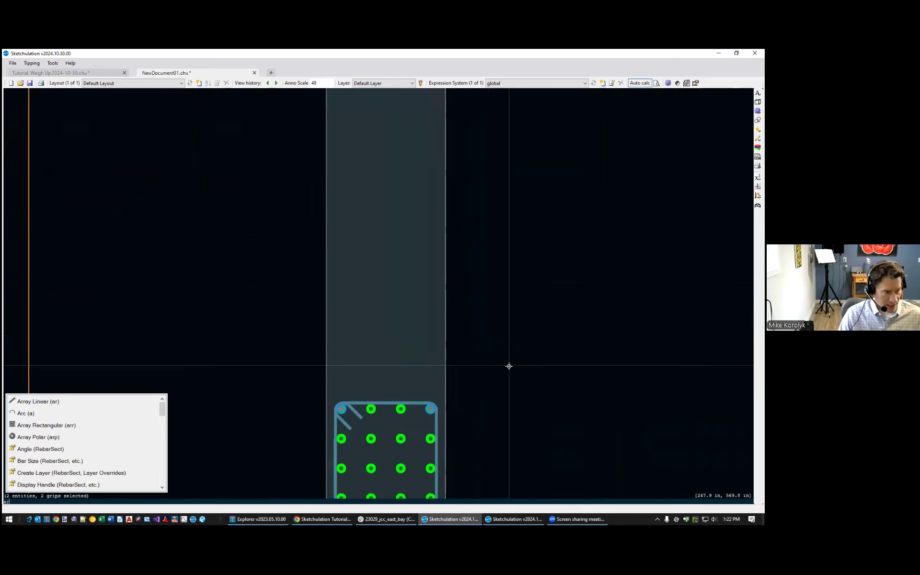
pyautogui.press('Return')
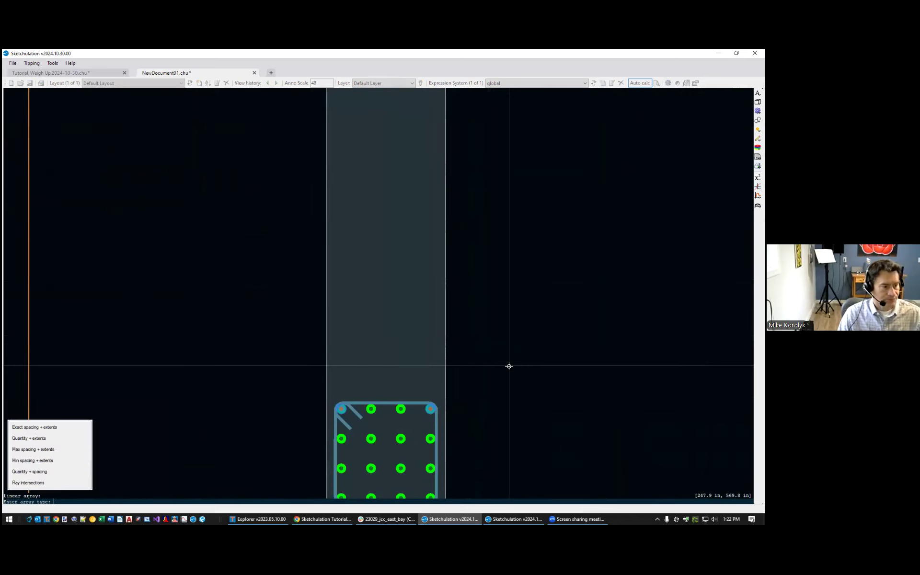
pyautogui.click(62, 427)
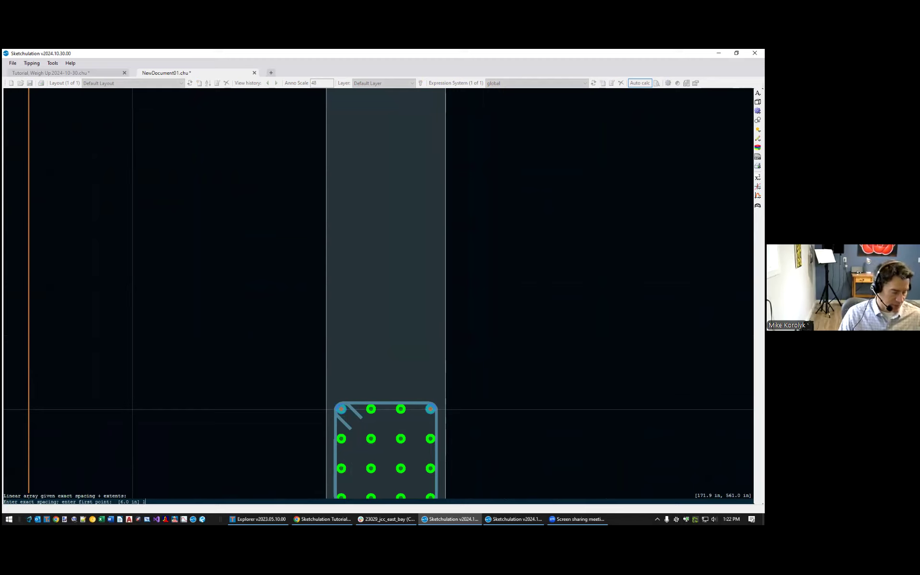
pyautogui.write('12')
pyautogui.press('Return')
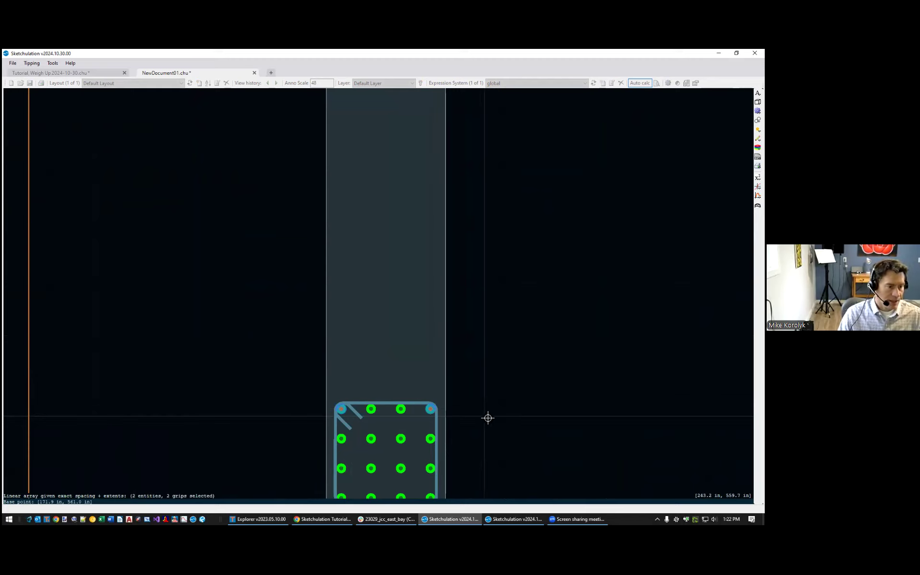
# Run the bar array vertically along the wall, from beside the lower bar group up to the upper end zone
pyautogui.click(500, 407)
pyautogui.scroll(-1, 514, 249)
pyautogui.moveTo(523, 219); pyautogui.dragTo(537, 462, button='middle')
pyautogui.scroll(-2, 574, 226)
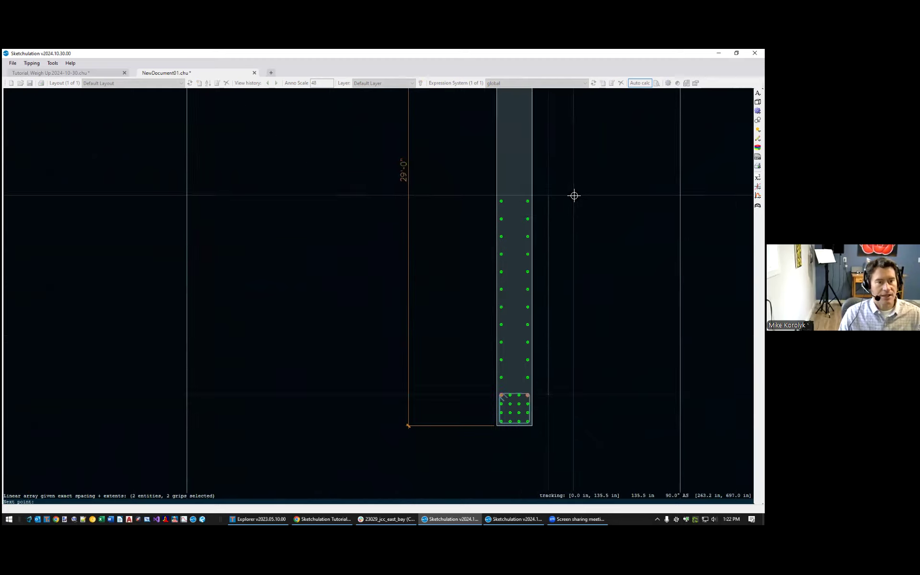
pyautogui.moveTo(574, 195); pyautogui.dragTo(555, 316, button='middle')
pyautogui.moveTo(570, 214); pyautogui.dragTo(549, 365, button='middle')
pyautogui.scroll(-1, 548, 364)
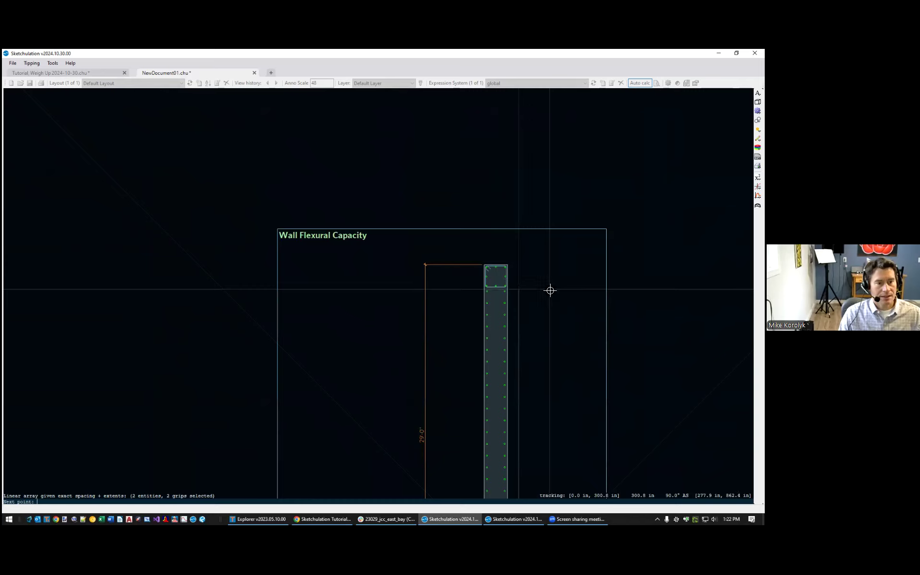
pyautogui.click(550, 290)
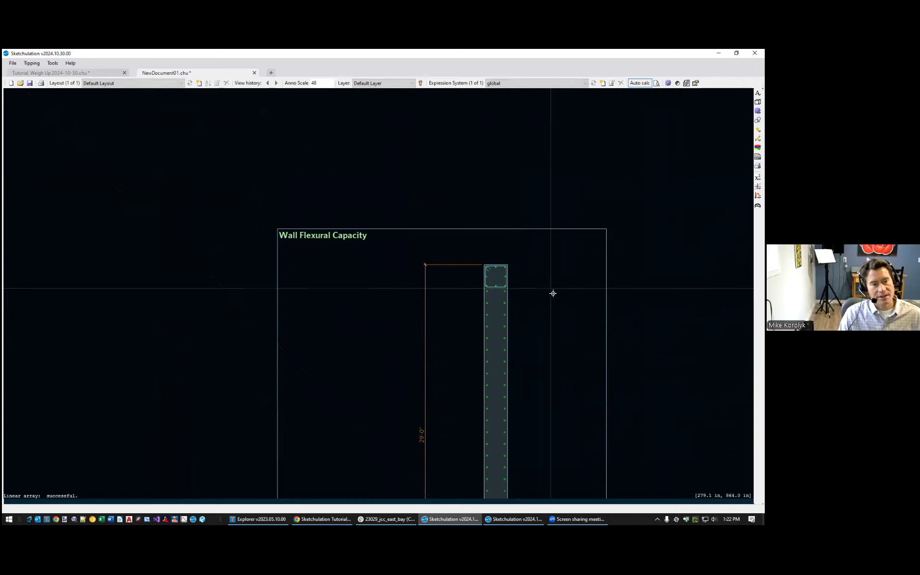
# Insert a math expression beside the wall's midsection defining the target reinforcement ratio as ρ_targ = 0.003
pyautogui.scroll(-2, 526, 259)
pyautogui.scroll(4, 508, 319)
pyautogui.moveTo(536, 303); pyautogui.dragTo(513, 320, button='middle')
pyautogui.scroll(1, 529, 303)
pyautogui.scroll(-2, 496, 339)
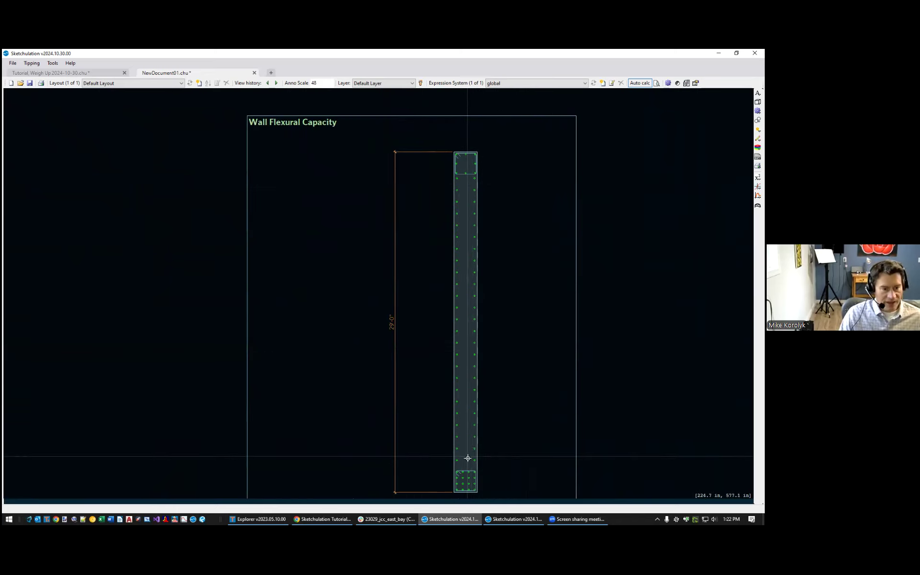
pyautogui.scroll(1, 467, 458)
pyautogui.moveTo(527, 405); pyautogui.dragTo(415, 375, button='middle')
pyautogui.scroll(1, 408, 358)
pyautogui.write('xt')
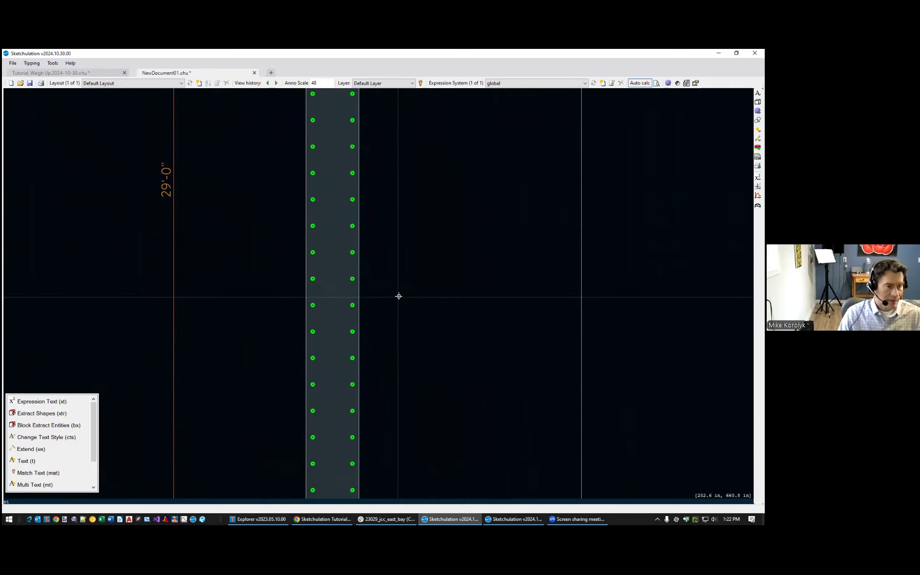
pyautogui.press('Return')
pyautogui.click(401, 282)
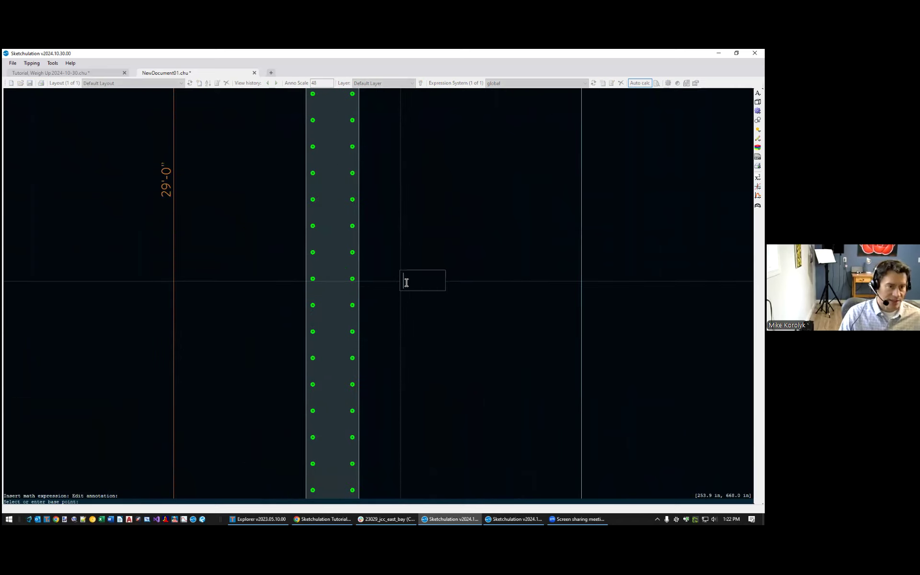
pyautogui.write('A')
pyautogui.press('Escape')
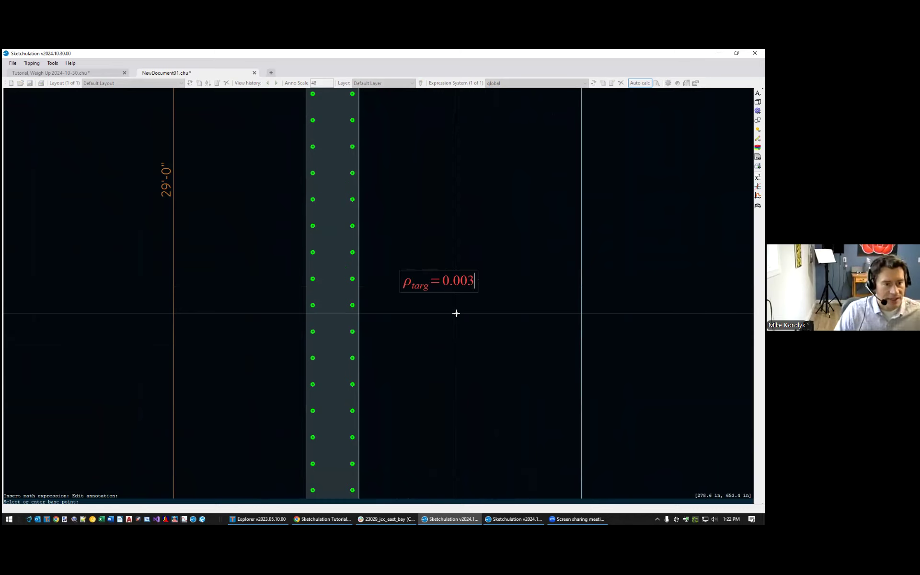
pyautogui.press('Return')
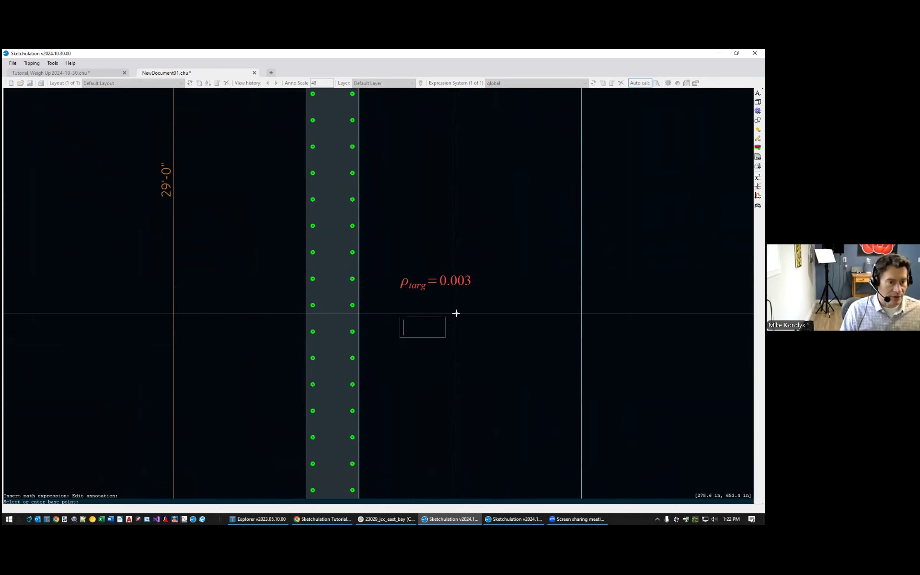
# Add the bar spacing expression s = 12 in below the target ratio
pyautogui.write('s ')
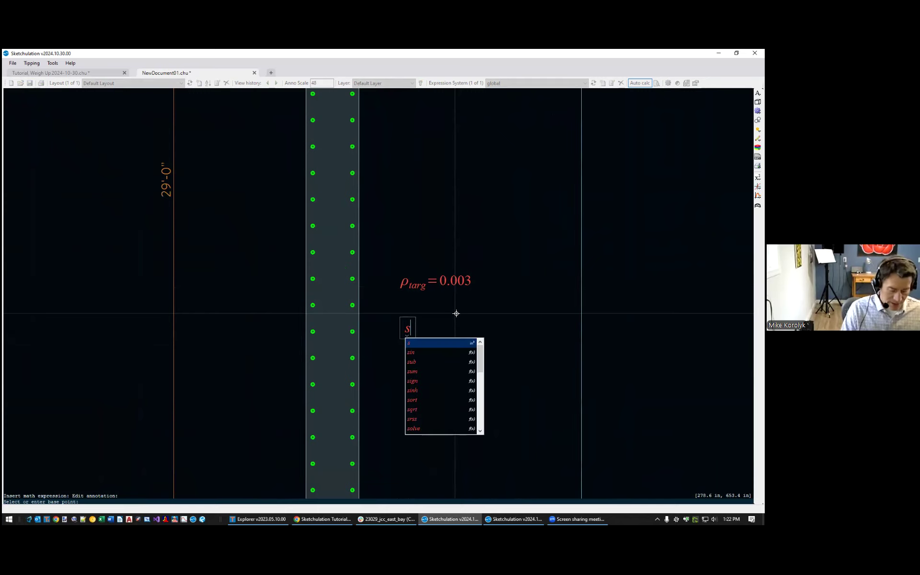
pyautogui.write('= 12 in')
pyautogui.press('Return')
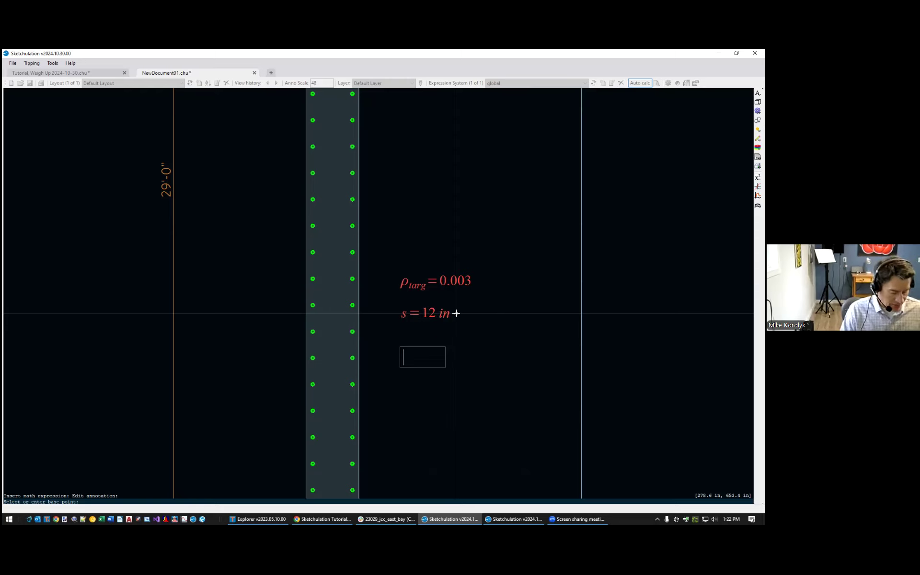
# Add the bar area expression A_b = ρ_targ·s·t_w·0.5 below the spacing and have it evaluate its result
pyautogui.write('p')
pyautogui.press('BackSpace')
pyautogui.write('A')
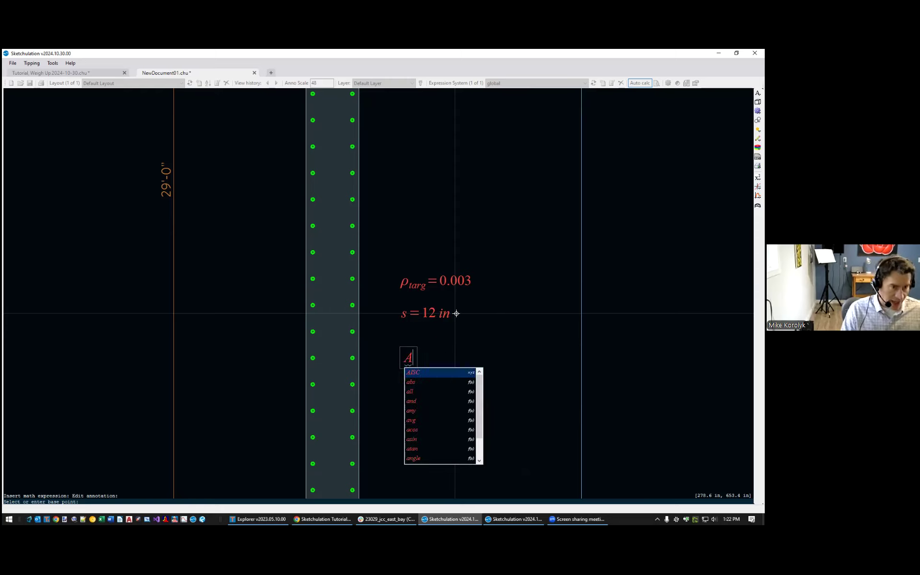
pyautogui.write('_b')
pyautogui.write('=p')
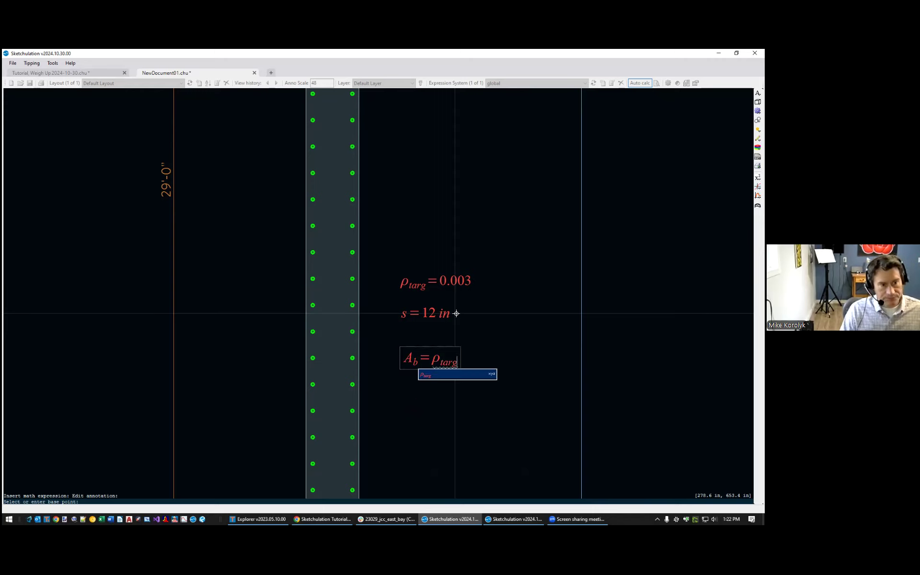
pyautogui.write('_targ*')
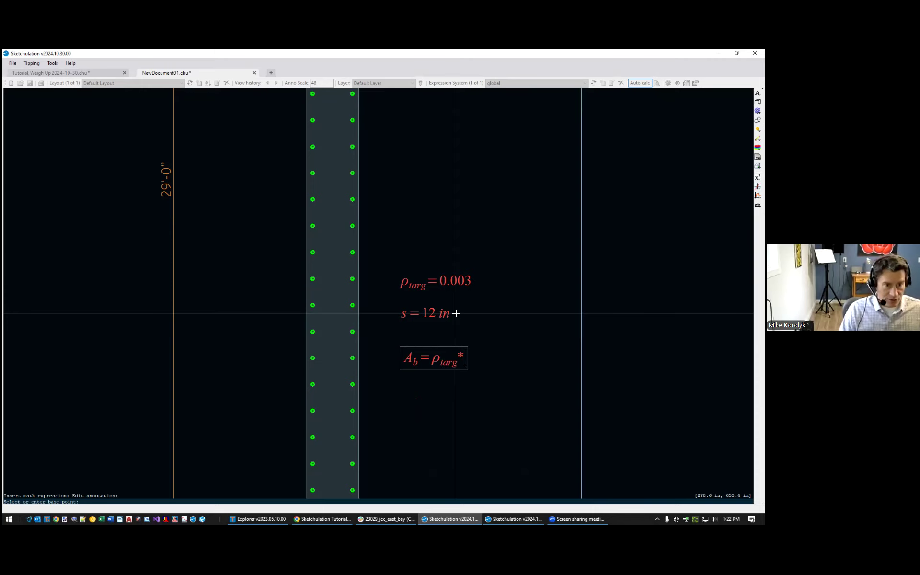
pyautogui.write('12in')
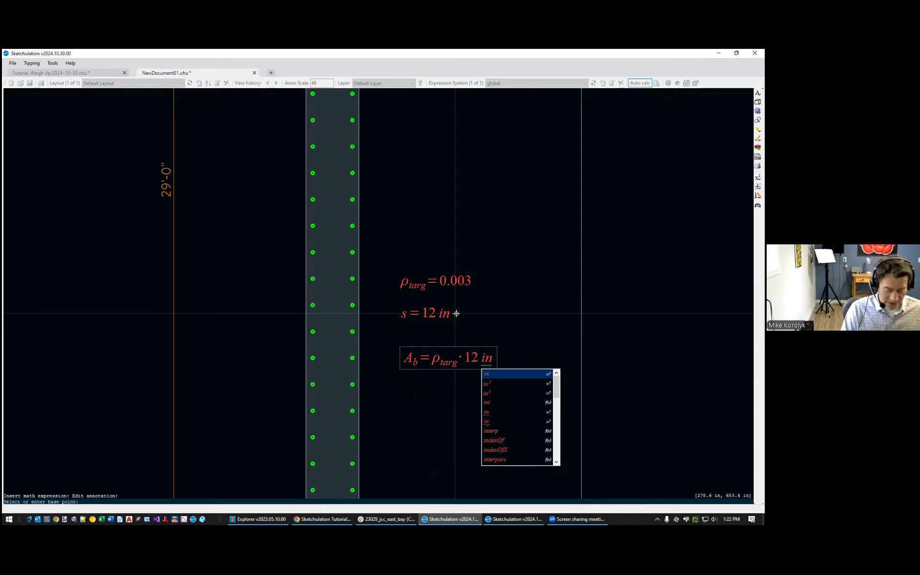
pyautogui.write('*')
pyautogui.press('BackSpace')
pyautogui.press('BackSpace')
pyautogui.press('BackSpace')
pyautogui.press('BackSpace')
pyautogui.press('BackSpace')
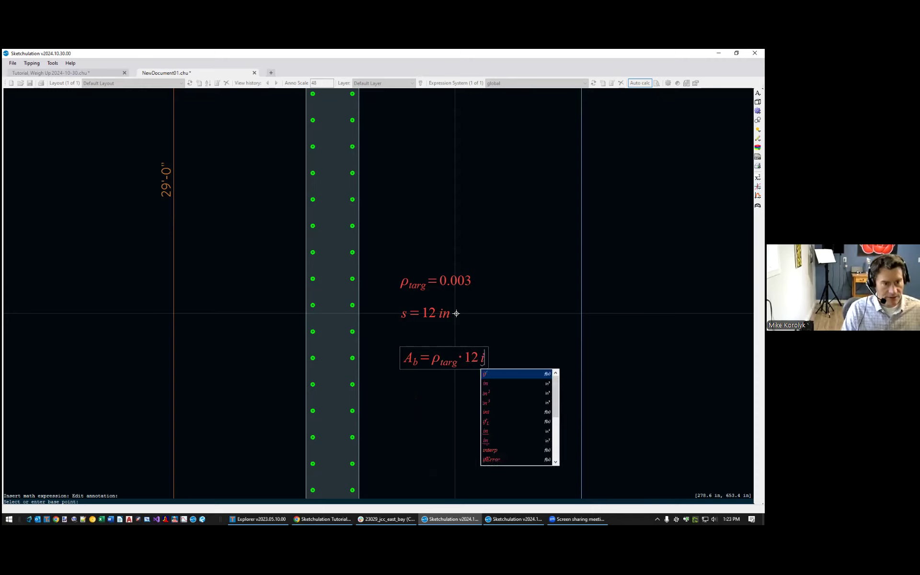
pyautogui.write('s')
pyautogui.write('*t_w')
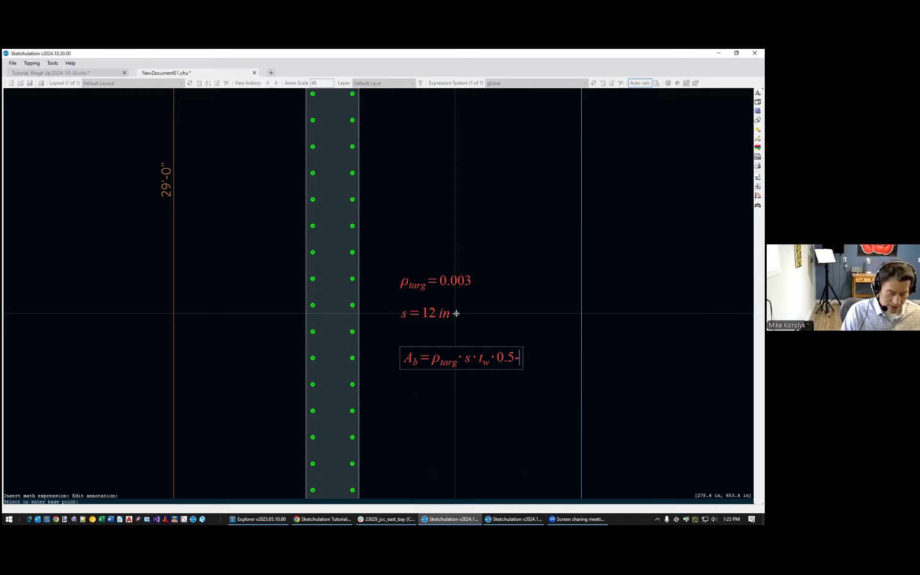
pyautogui.press('Return')
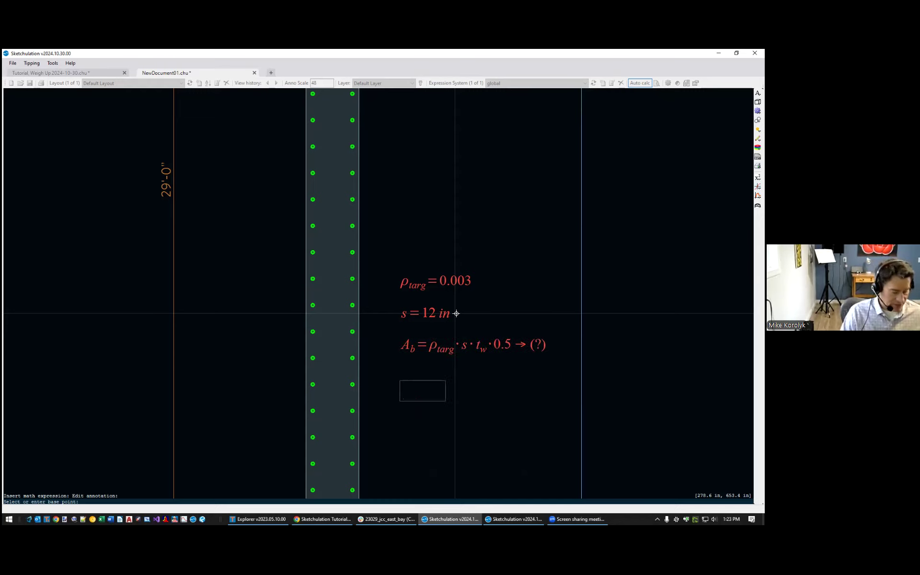
# Dimension the wall's thickness below its lower end and name the dimension with the variable t_w
pyautogui.scroll(-5, 456, 313)
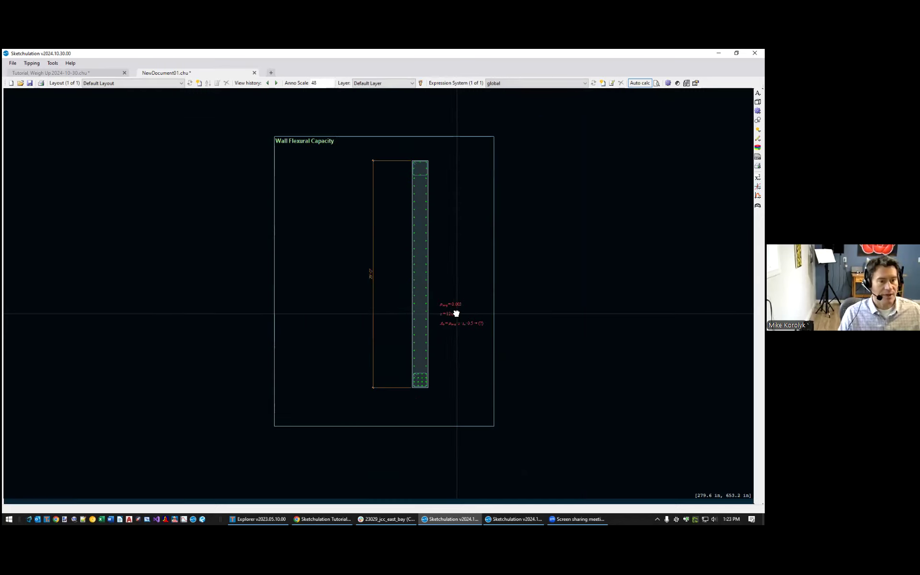
pyautogui.scroll(5, 411, 384)
pyautogui.write('dim')
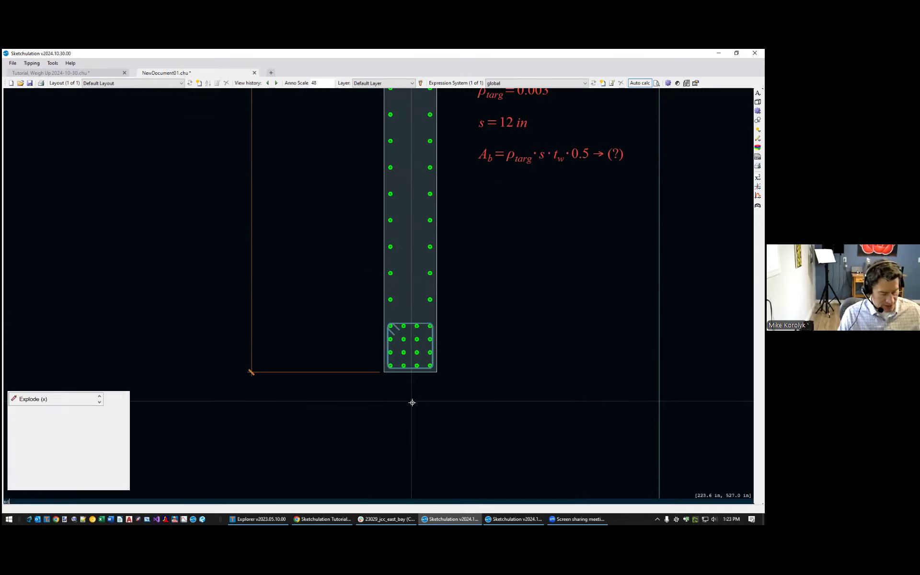
pyautogui.scroll(2, 412, 385)
pyautogui.press('Return')
pyautogui.click(351, 357)
pyautogui.click(469, 357)
pyautogui.click(473, 447)
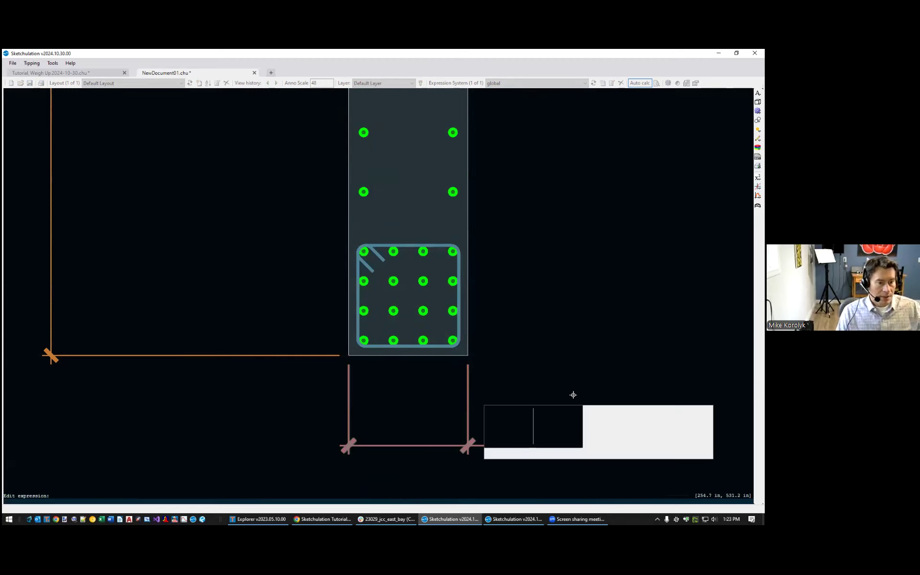
pyautogui.write('l_w')
pyautogui.press('Return')
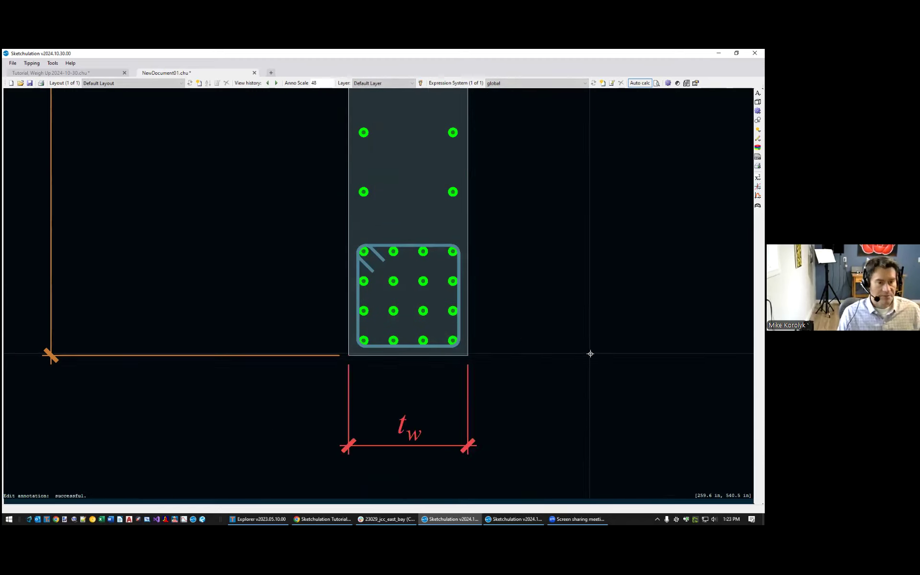
# Check the evaluated bar area in the A_b expression beside the wall
pyautogui.scroll(-4, 533, 417)
pyautogui.scroll(4, 628, 291)
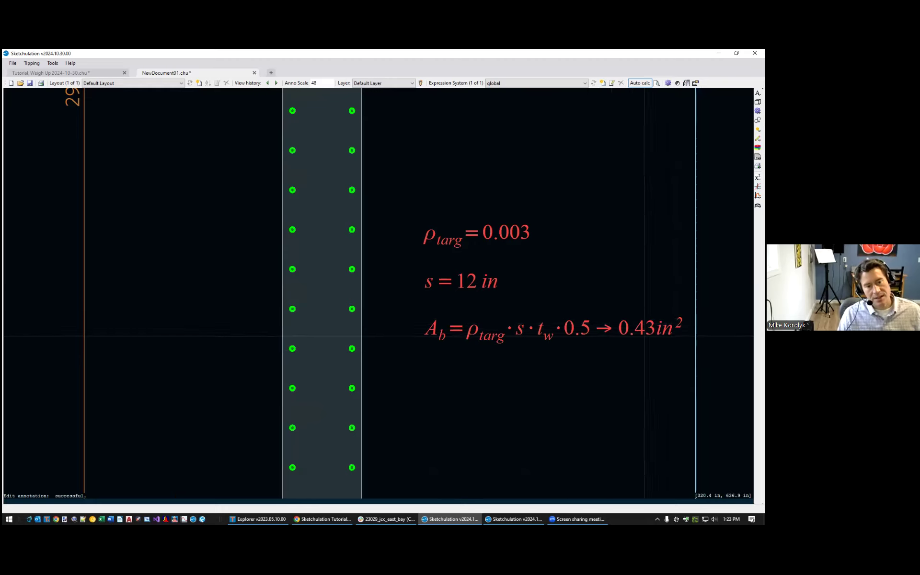
pyautogui.scroll(2, 645, 331)
pyautogui.scroll(-2, 644, 338)
pyautogui.click(638, 331)
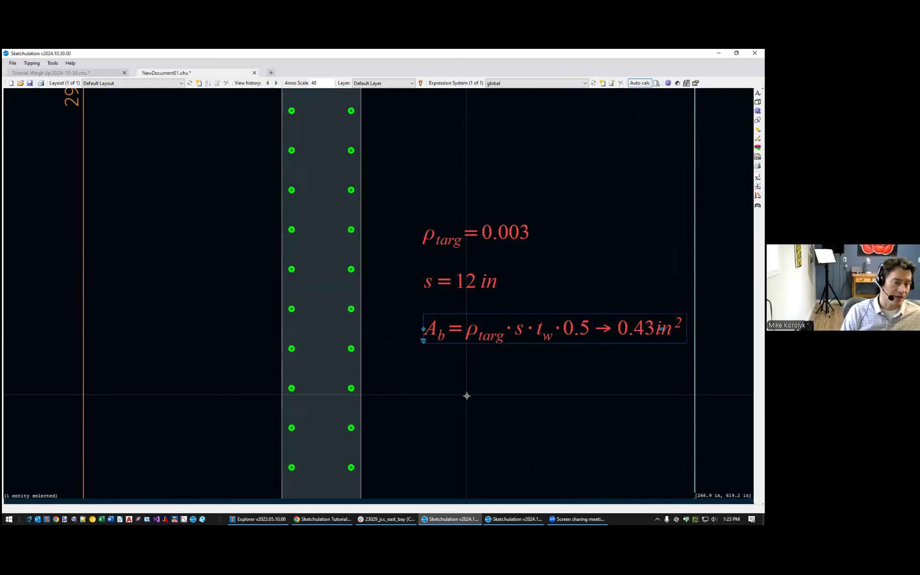
pyautogui.press('Escape')
# Set the bar size of all vertical wall bars between the two end zones to 6
pyautogui.scroll(-4, 328, 300)
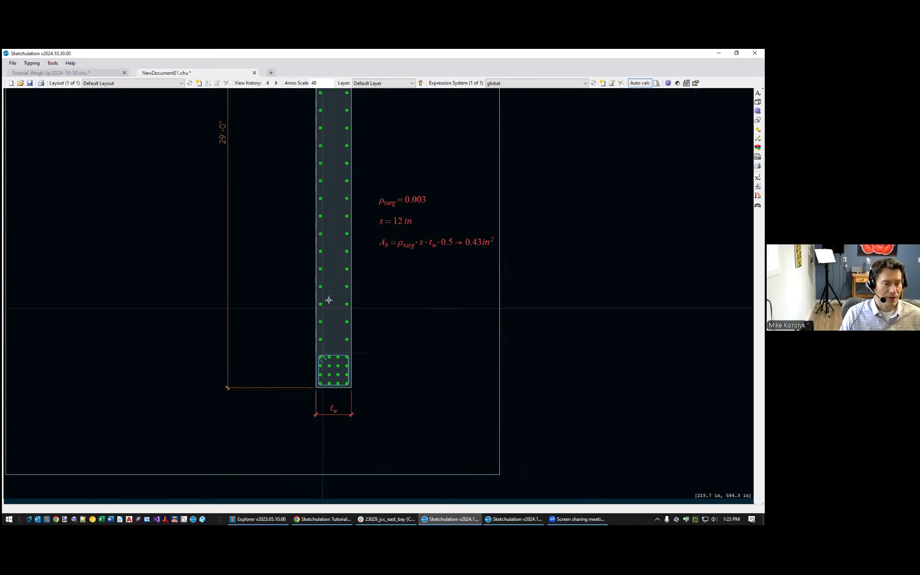
pyautogui.click(296, 349)
pyautogui.moveTo(368, 125); pyautogui.dragTo(333, 333, button='middle')
pyautogui.scroll(-2, 319, 190)
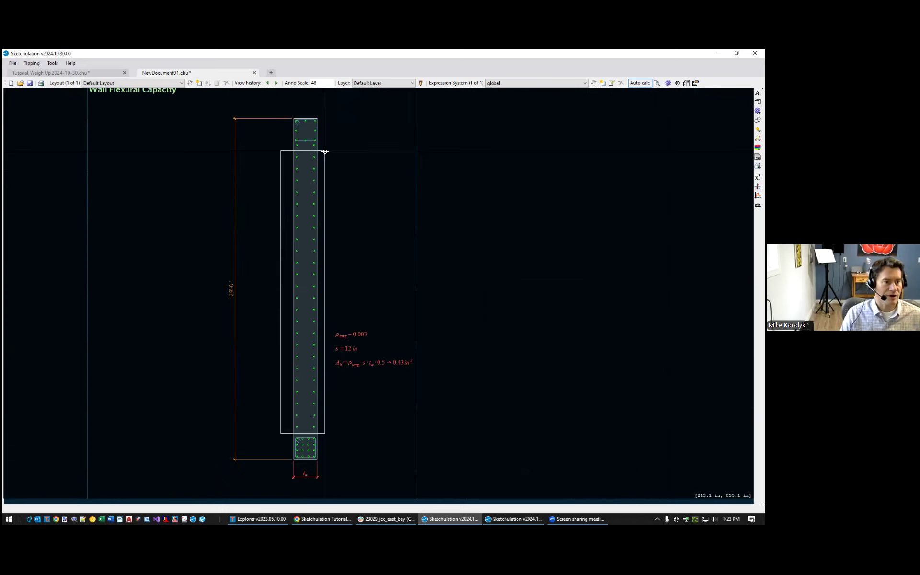
pyautogui.click(325, 147)
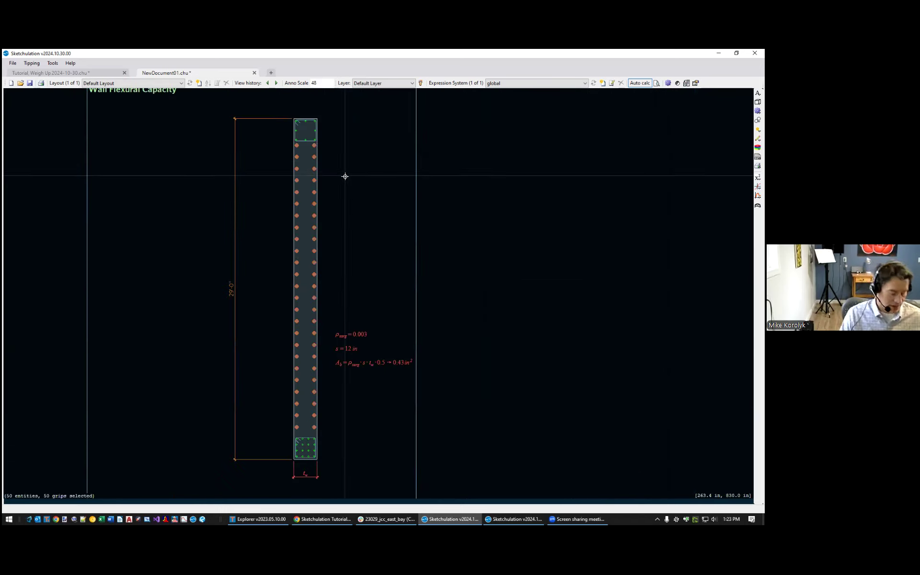
pyautogui.write('siz')
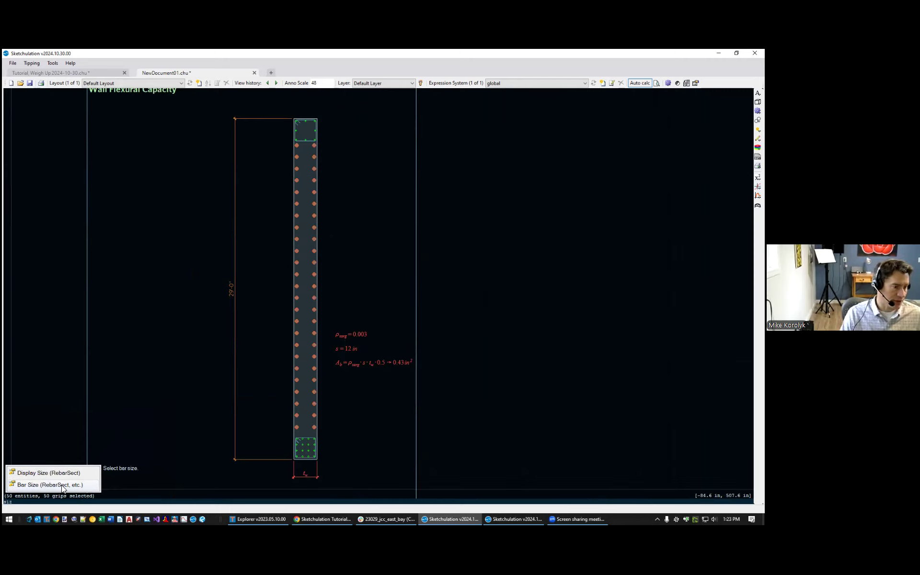
pyautogui.click(50, 485)
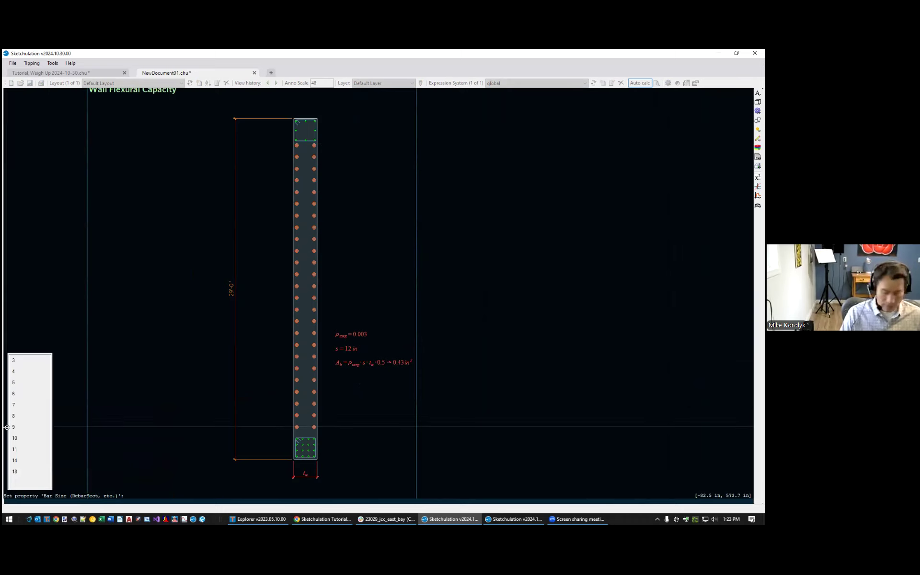
pyautogui.write('6')
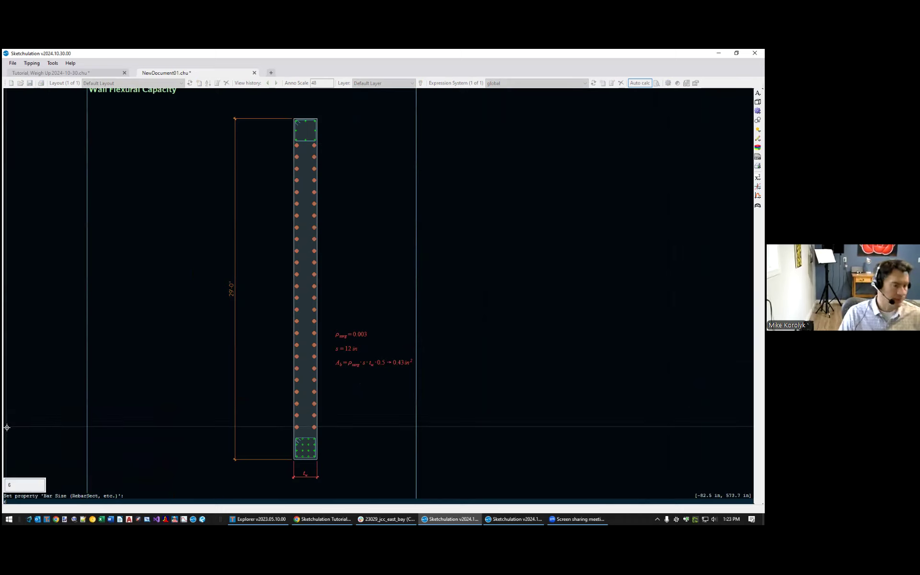
pyautogui.press('Return')
# Examine the resized vertical bars, the end zones and the bar area expression across the wall section
pyautogui.scroll(2, 314, 411)
pyautogui.scroll(-4, 313, 413)
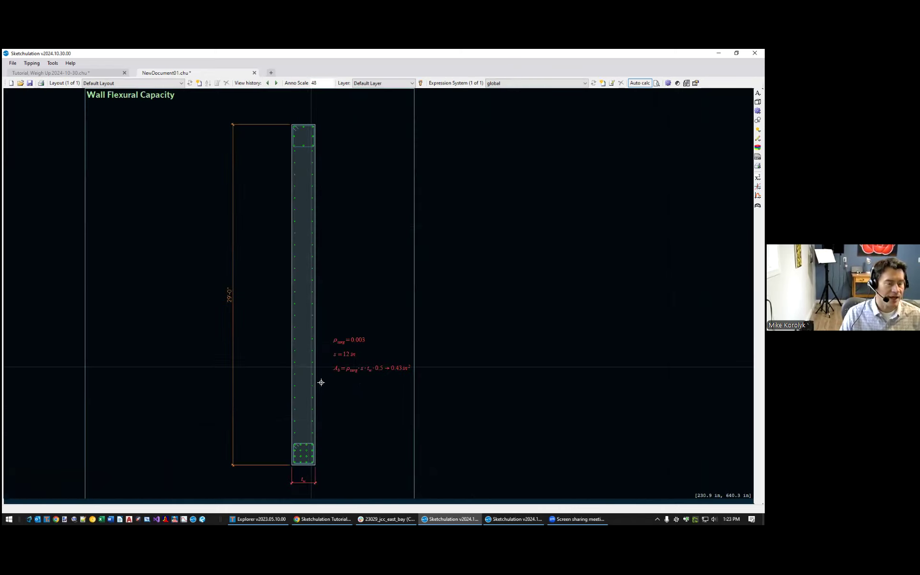
pyautogui.scroll(-2, 325, 238)
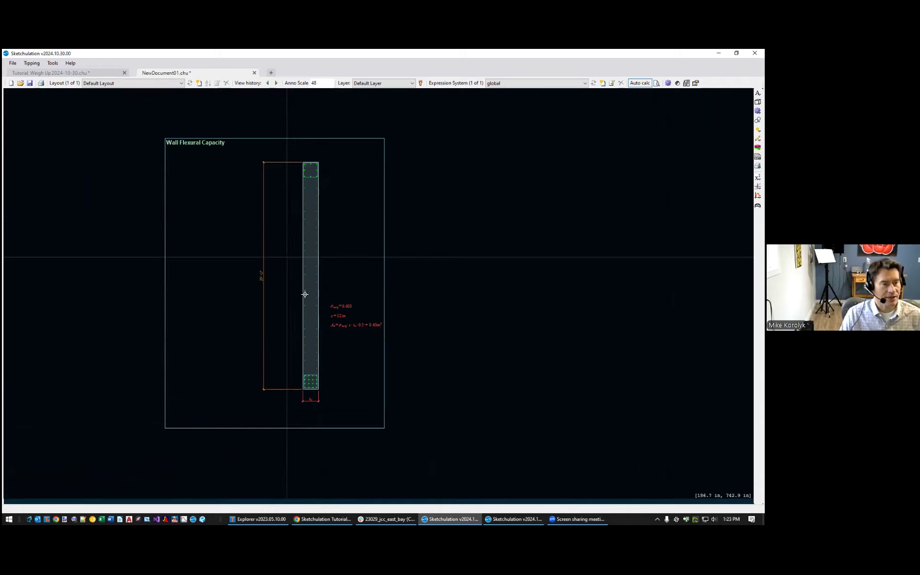
pyautogui.scroll(4, 310, 411)
pyautogui.moveTo(353, 292); pyautogui.dragTo(355, 366, button='middle')
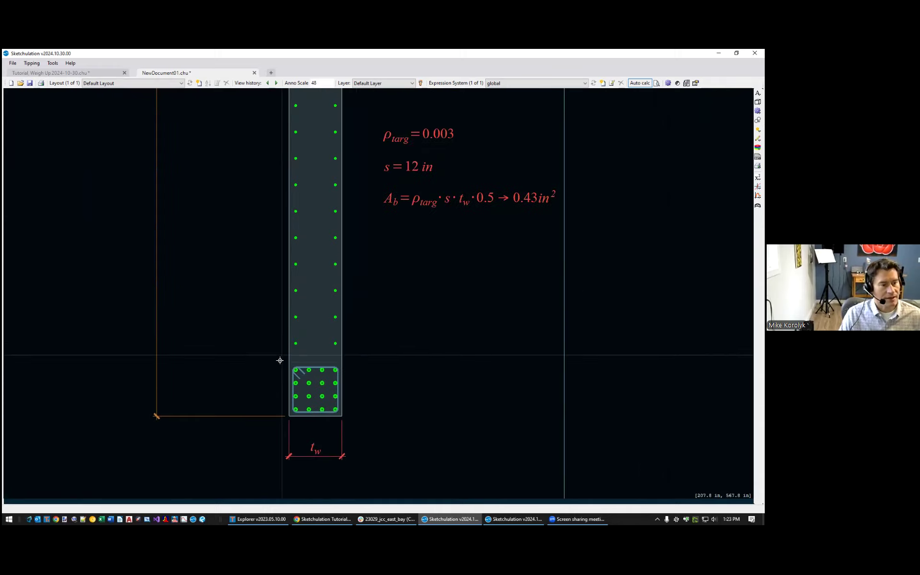
pyautogui.scroll(-1, 281, 359)
pyautogui.scroll(1, 311, 232)
pyautogui.moveTo(309, 240); pyautogui.dragTo(293, 370, button='middle')
pyautogui.scroll(-1, 293, 371)
pyautogui.scroll(-1, 341, 231)
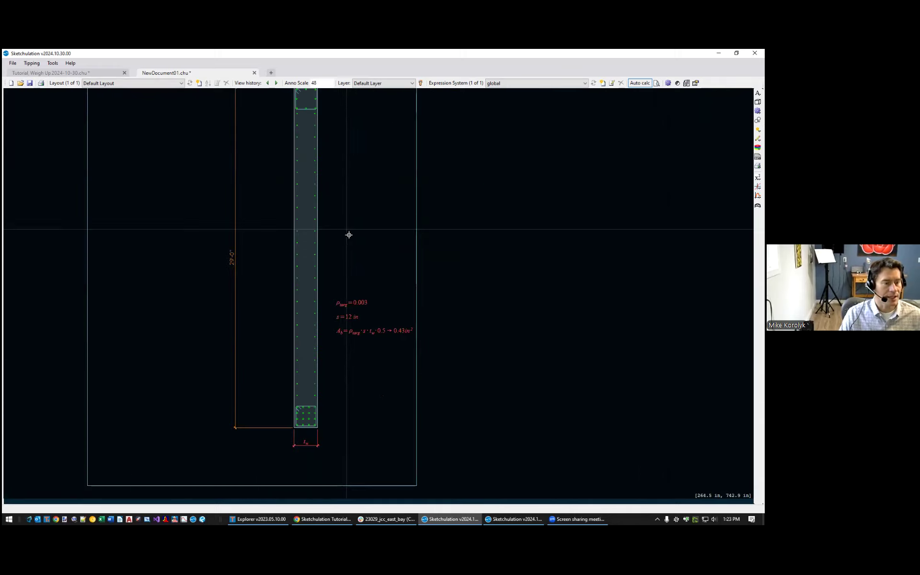
pyautogui.moveTo(350, 249); pyautogui.dragTo(396, 353, button='middle')
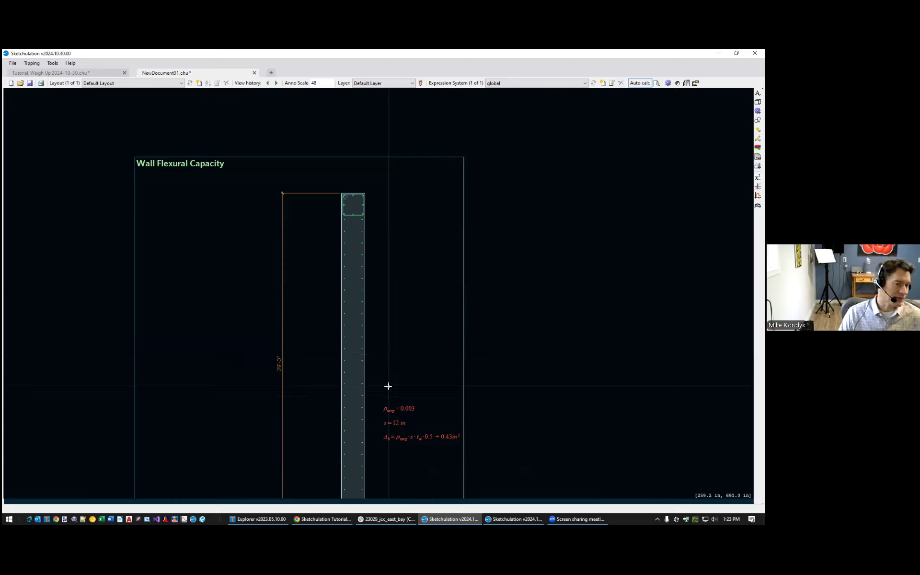
pyautogui.scroll(-1, 390, 350)
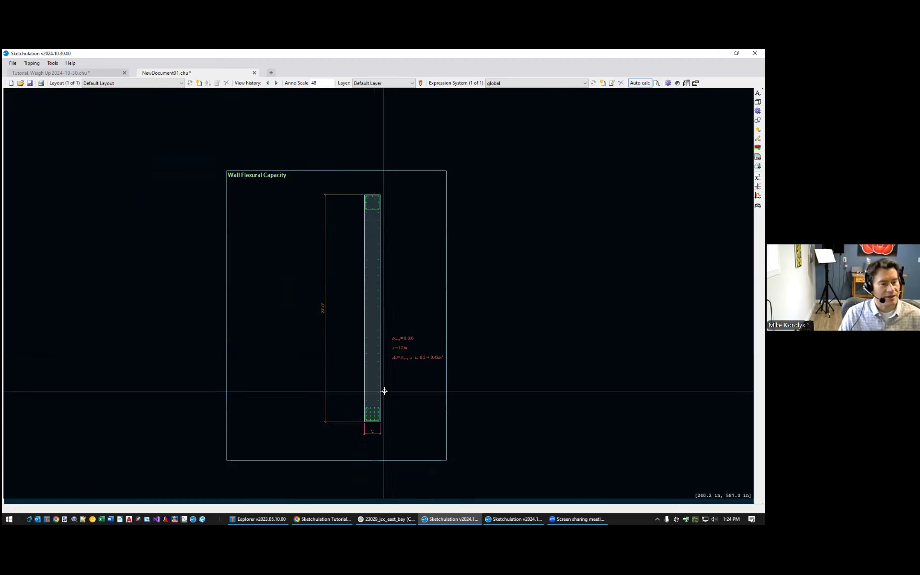
pyautogui.moveTo(351, 431); pyautogui.dragTo(304, 442, button='middle')
pyautogui.scroll(1, 304, 438)
pyautogui.scroll(-1, 304, 438)
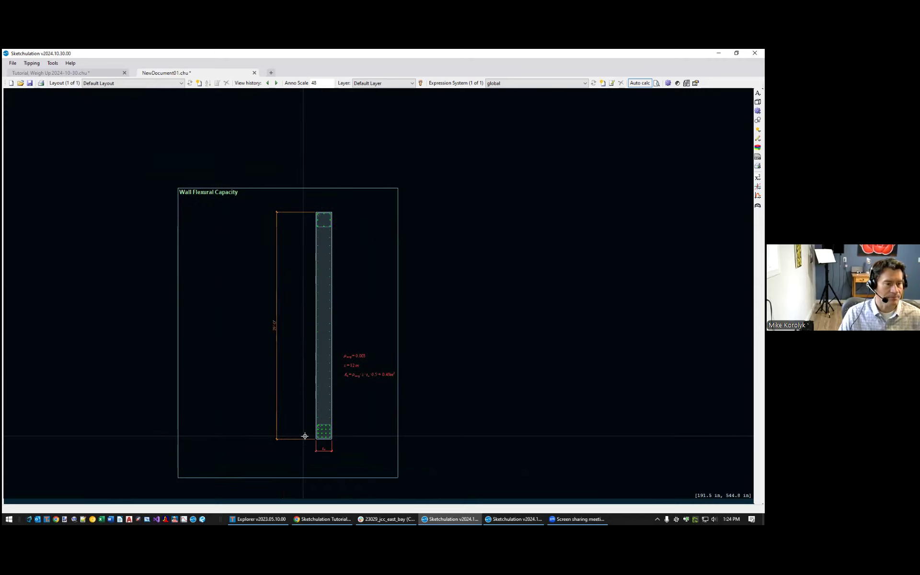
# Move the wall's 29'-0" length dimension line closer to the wall
pyautogui.scroll(3, 287, 368)
pyautogui.scroll(-2, 286, 360)
pyautogui.scroll(3, 300, 346)
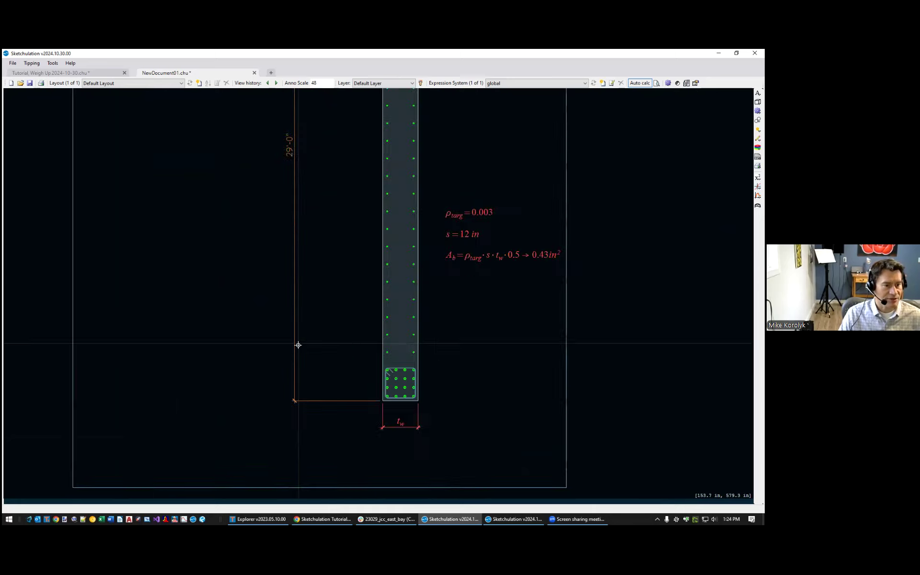
pyautogui.click(296, 421)
pyautogui.click(294, 421)
pyautogui.click(366, 422)
pyautogui.scroll(-3, 380, 410)
pyautogui.moveTo(449, 295)
pyautogui.mouseDown(button='middle')
pyautogui.moveTo(433, 345)
pyautogui.moveTo(427, 337)
pyautogui.mouseUp(button='middle')
pyautogui.press('Escape')
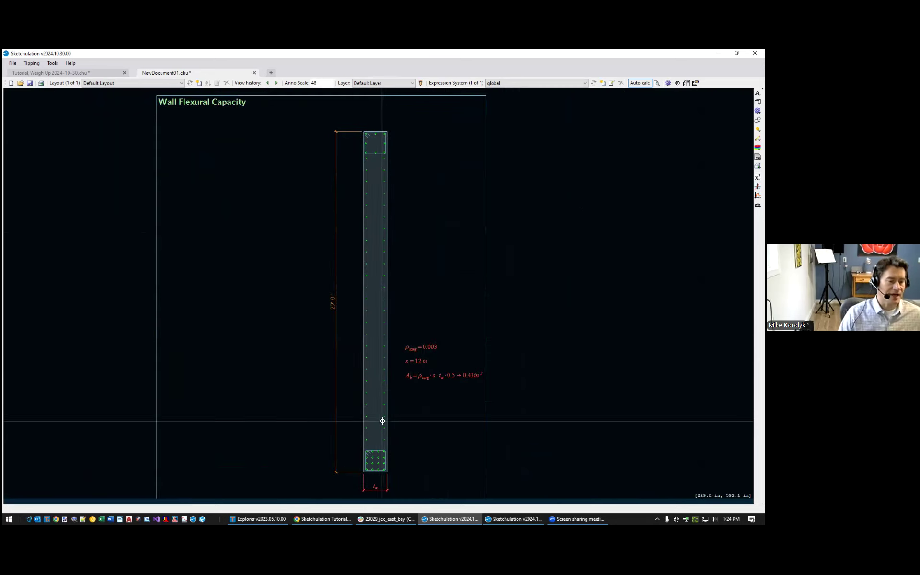
# Move the target ratio, spacing and bar area expressions together to just below the Wall Flexural Capacity title
pyautogui.moveTo(396, 179); pyautogui.dragTo(405, 254, button='middle')
pyautogui.scroll(2, 375, 257)
pyautogui.scroll(-2, 223, 284)
pyautogui.moveTo(181, 219); pyautogui.dragTo(236, 209, button='middle')
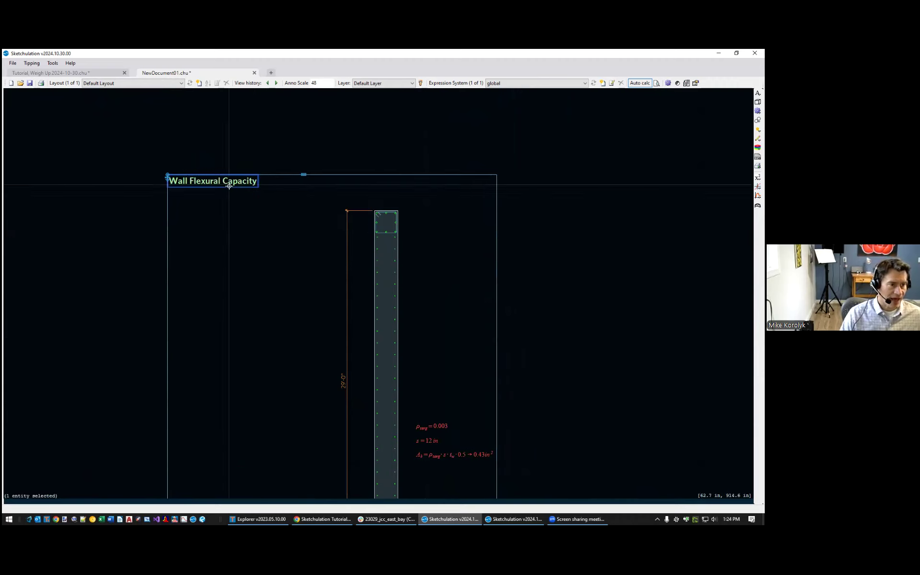
pyautogui.moveTo(453, 472); pyautogui.dragTo(413, 421)
pyautogui.click(416, 426)
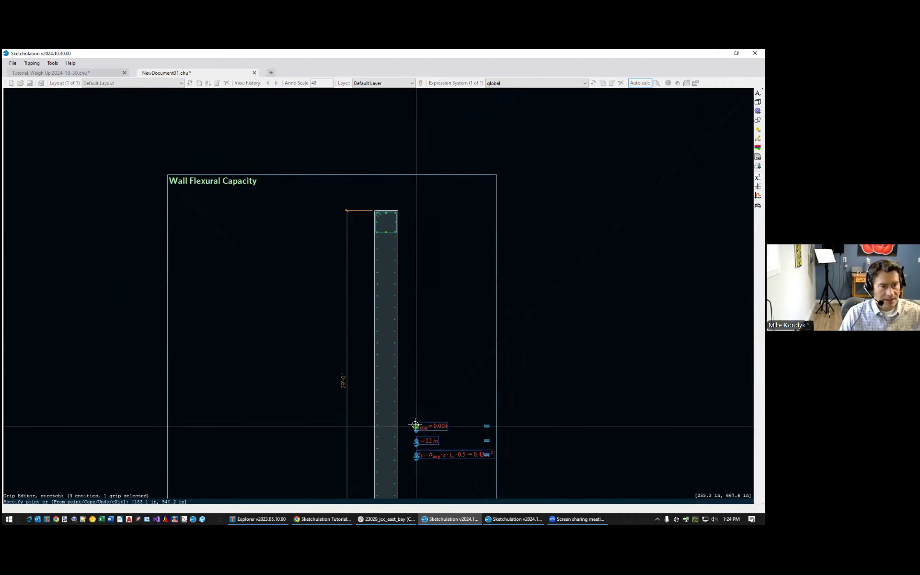
pyautogui.click(181, 204)
# Add the material strength expressions f'_c = 6 ksi and f_y = 60 ksi below the bar area expression
pyautogui.scroll(4, 206, 243)
pyautogui.click(221, 222)
pyautogui.write('ce')
pyautogui.press('space')
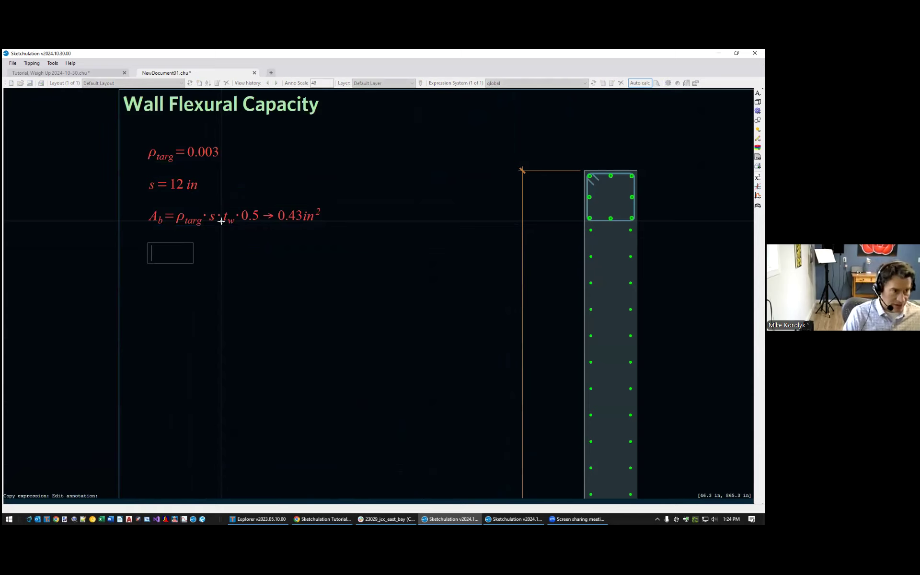
pyautogui.write('f')
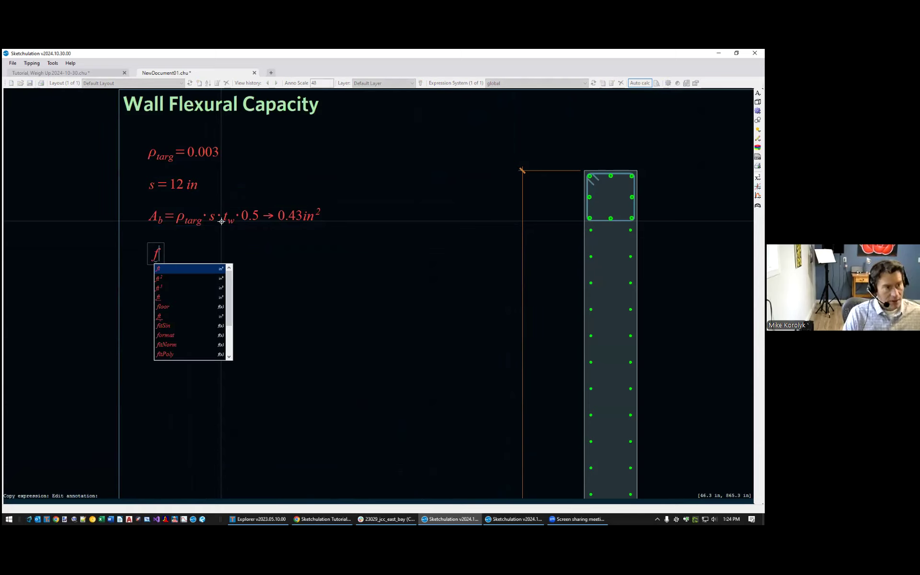
pyautogui.write("'")
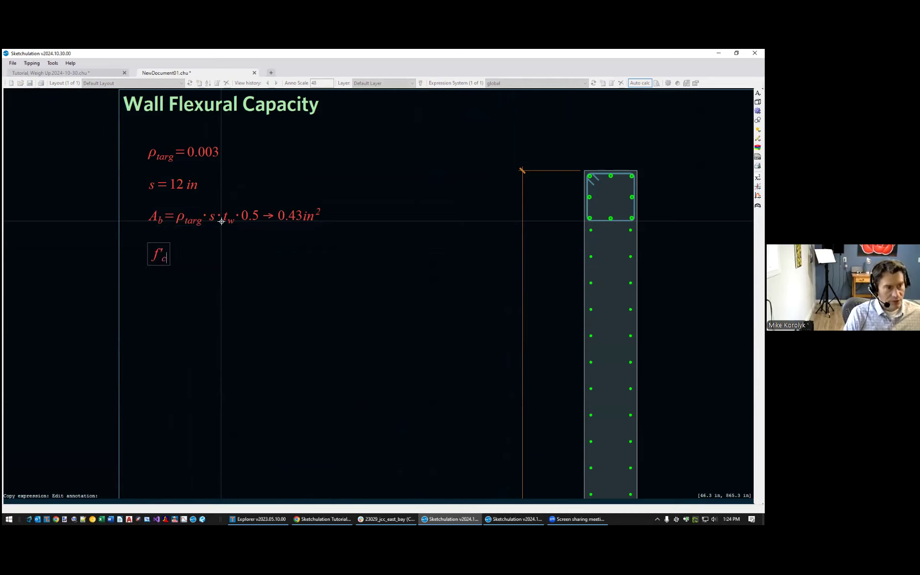
pyautogui.write('c=6 ksi')
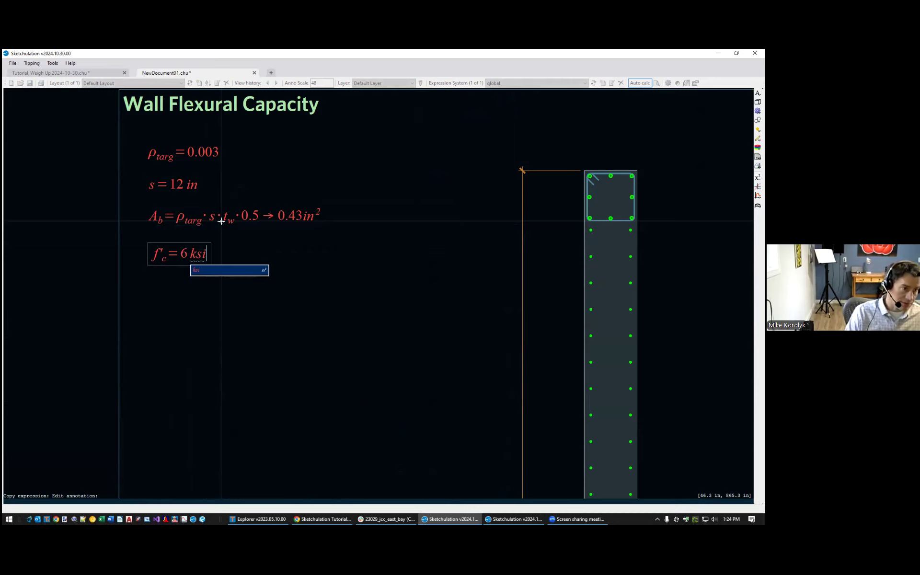
pyautogui.press('Return')
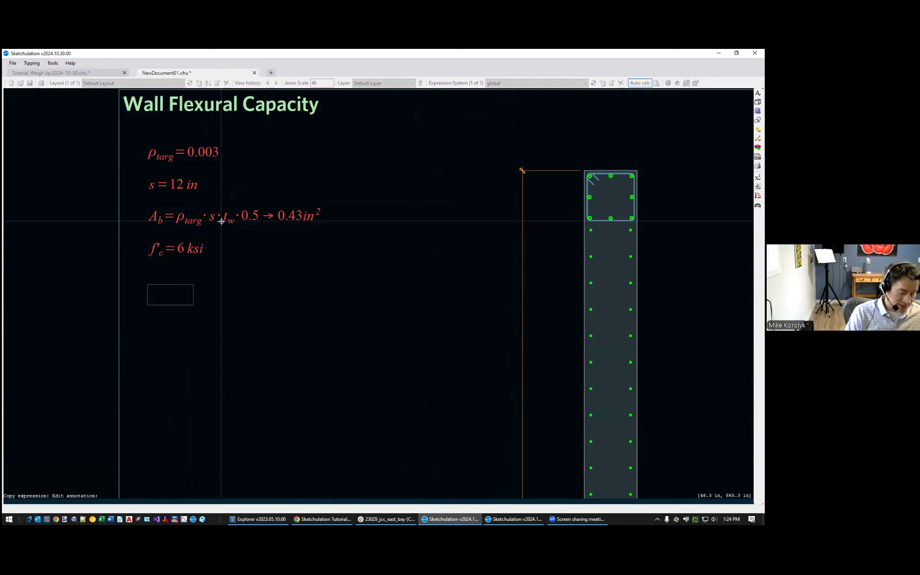
pyautogui.write('f_y=60 ksi')
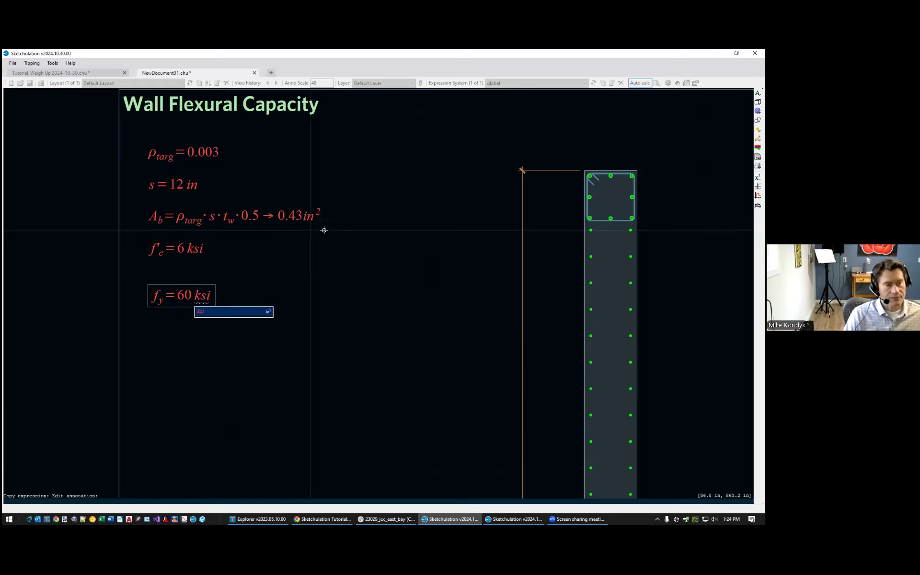
pyautogui.press('Return')
# Open the editor for fiber materials and create a new material
pyautogui.scroll(-2, 337, 237)
pyautogui.moveTo(386, 269); pyautogui.dragTo(330, 274, button='middle')
pyautogui.moveTo(419, 295); pyautogui.dragTo(368, 250, button='middle')
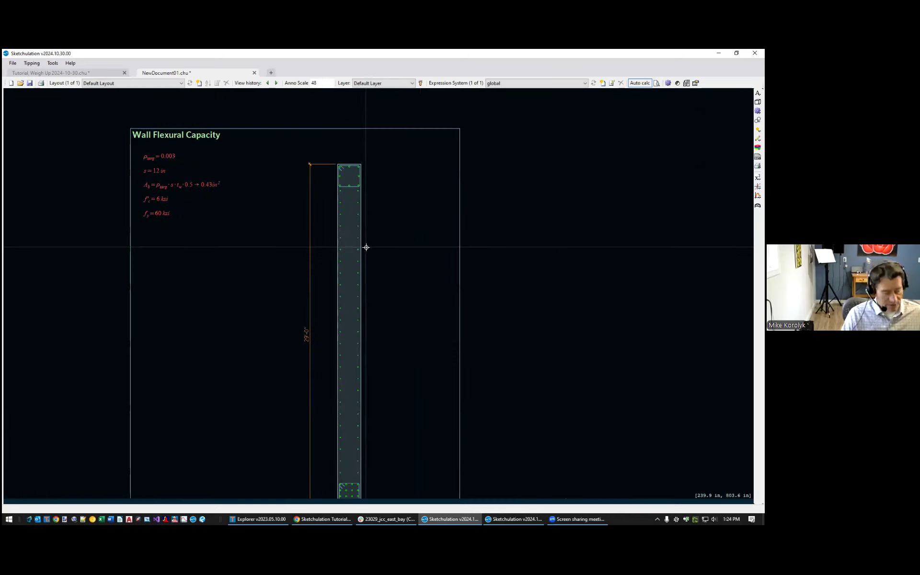
pyautogui.write('fiber')
pyautogui.press('Down')
pyautogui.press('Down')
pyautogui.press('Return')
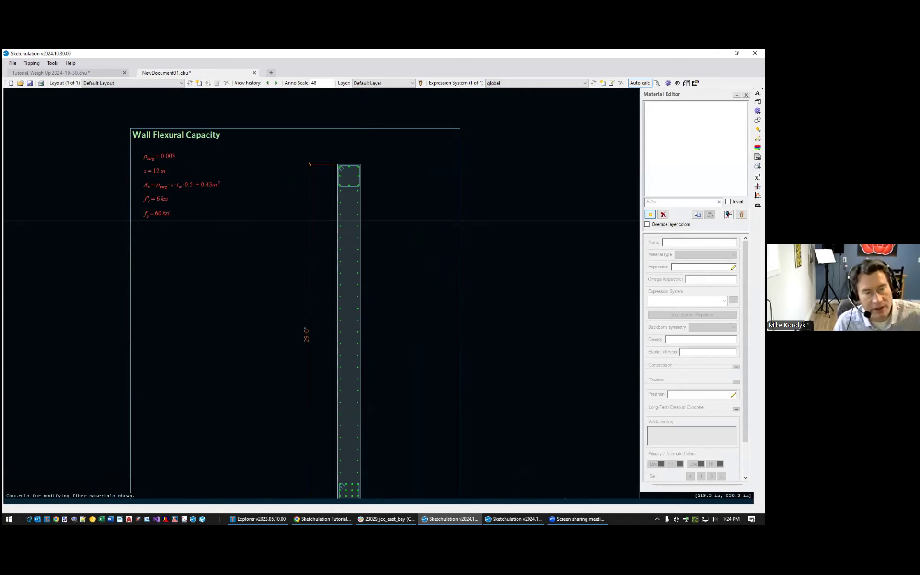
pyautogui.click(650, 214)
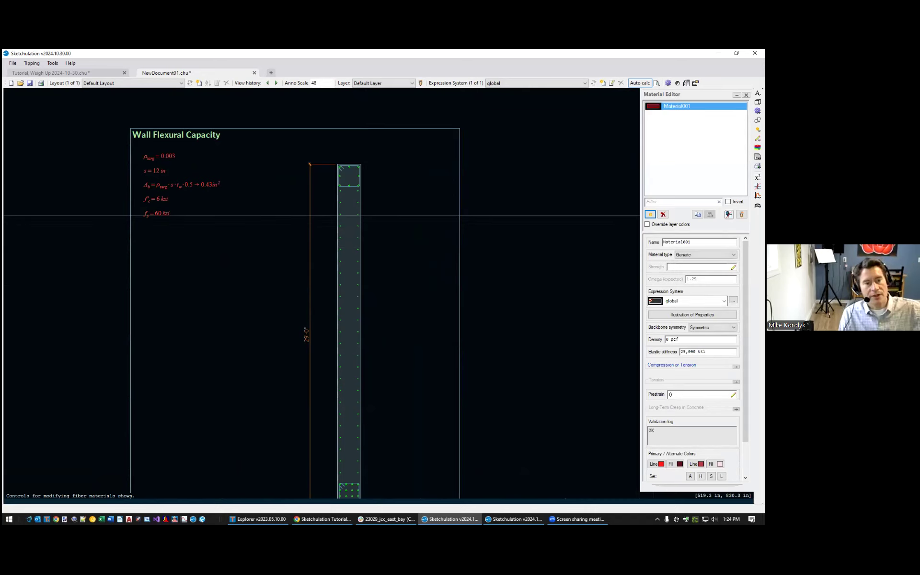
# Browse the available material types, keeping Generic, and examine the illustration of the fiber material properties
pyautogui.click(706, 255)
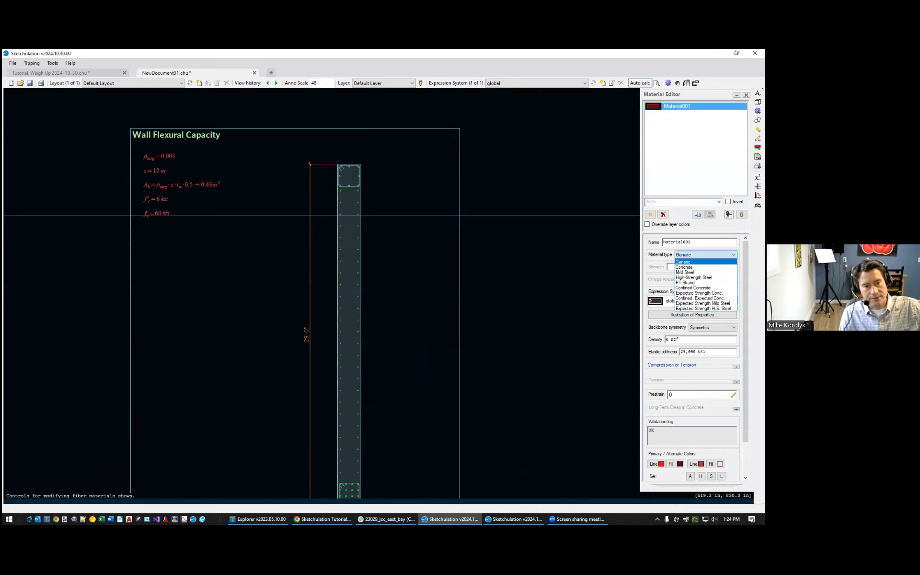
pyautogui.click(695, 262)
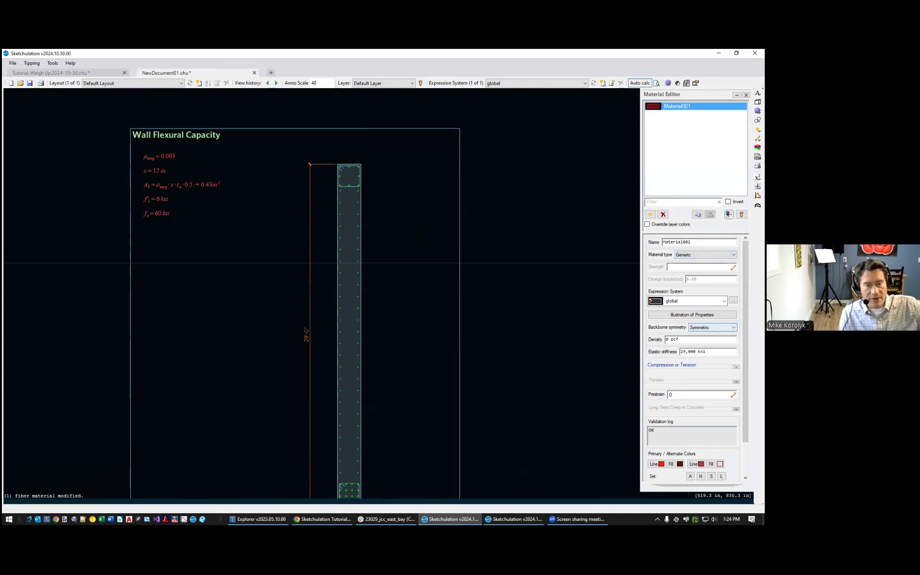
pyautogui.click(693, 314)
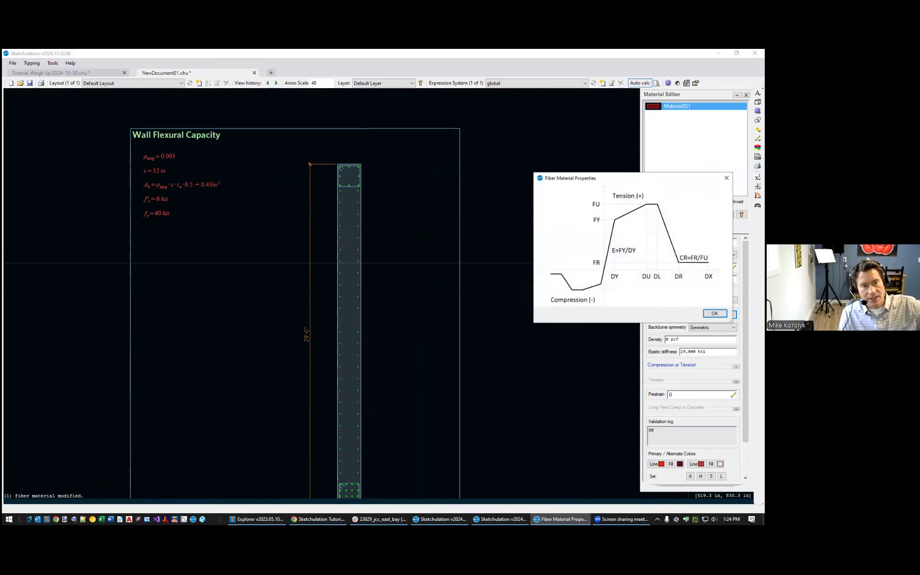
pyautogui.moveTo(600, 179); pyautogui.dragTo(457, 150)
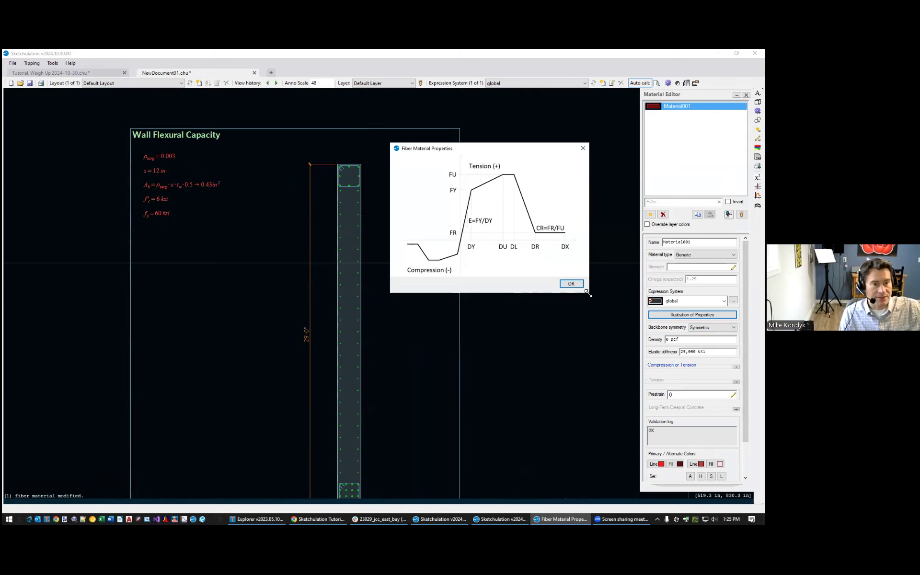
pyautogui.moveTo(588, 293); pyautogui.dragTo(597, 321)
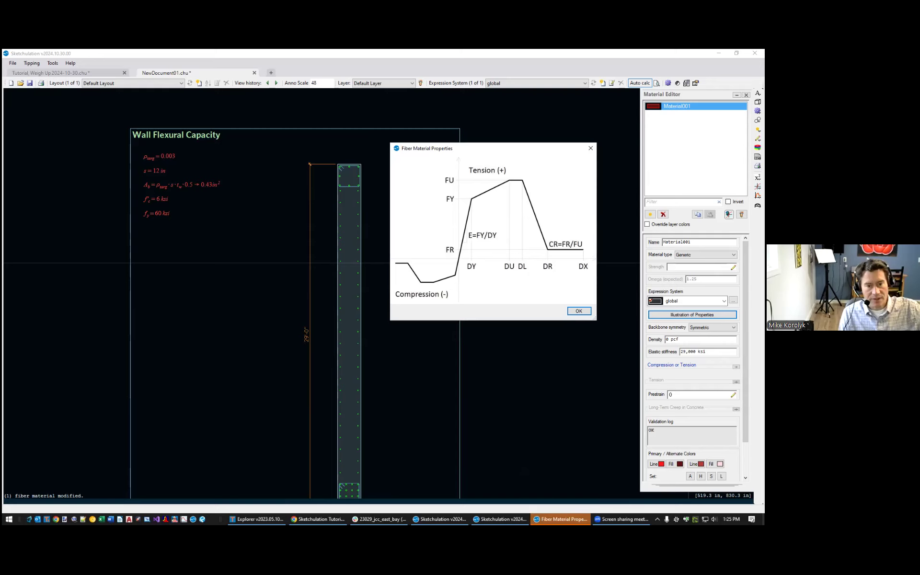
pyautogui.click(591, 149)
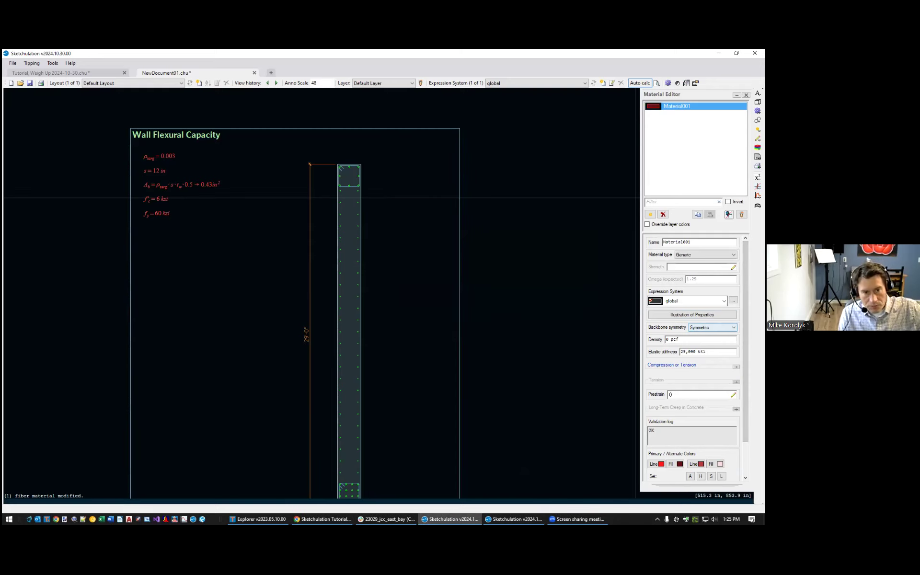
# Expand the new material's compression or tension properties and set its backbone symmetry to Asymmetric
pyautogui.click(736, 367)
pyautogui.moveTo(746, 358); pyautogui.dragTo(745, 387)
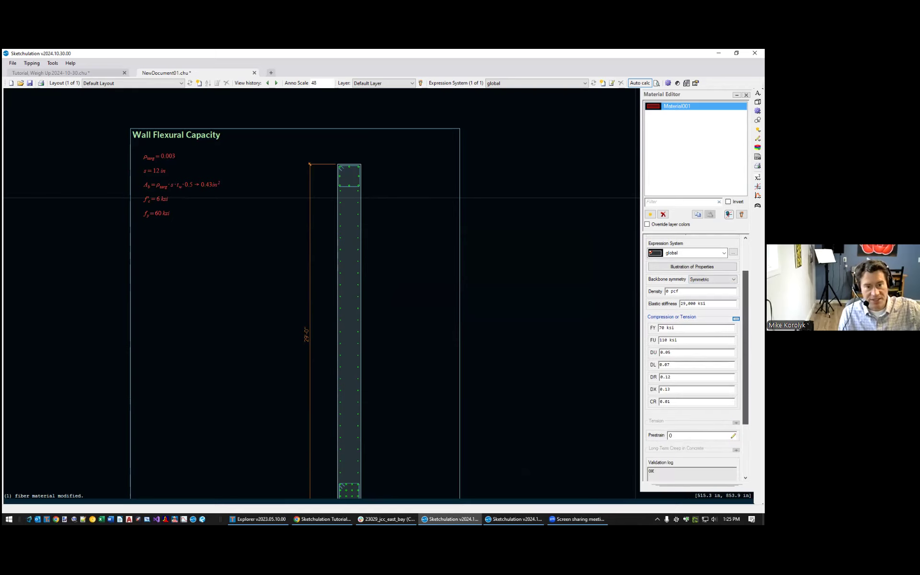
pyautogui.click(721, 280)
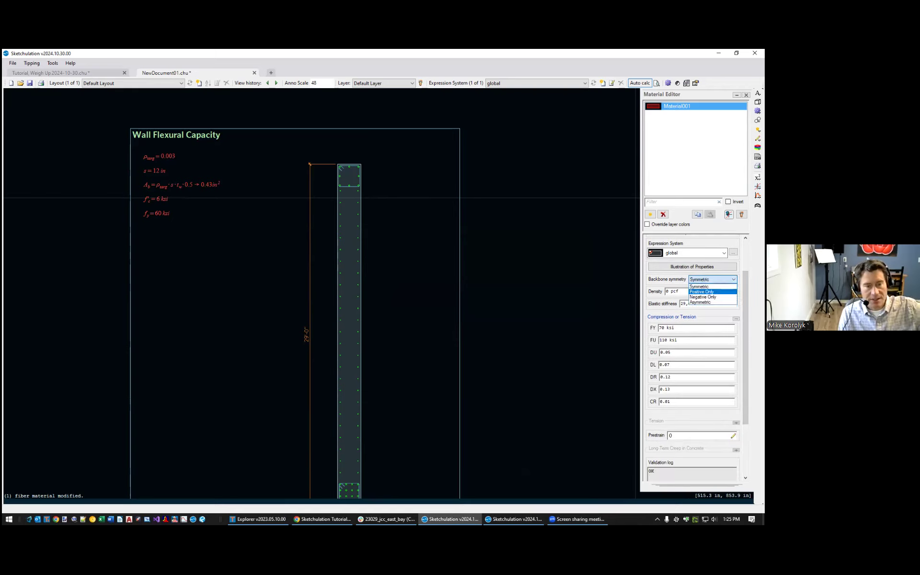
pyautogui.click(701, 302)
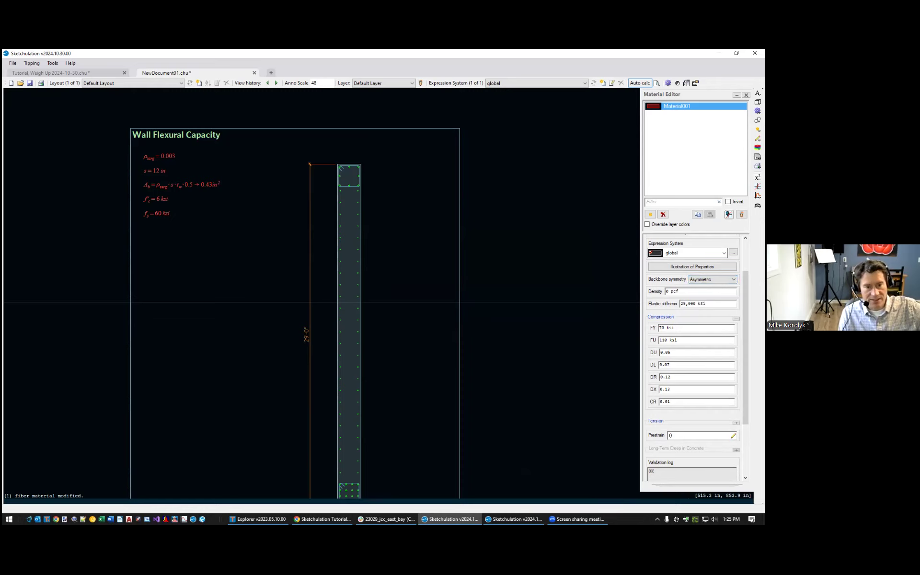
# Expand the generic material's Tension properties and examine the separate compression and tension backbone parameters of the asymmetric curve
pyautogui.click(736, 423)
pyautogui.scroll(-1, 736, 423)
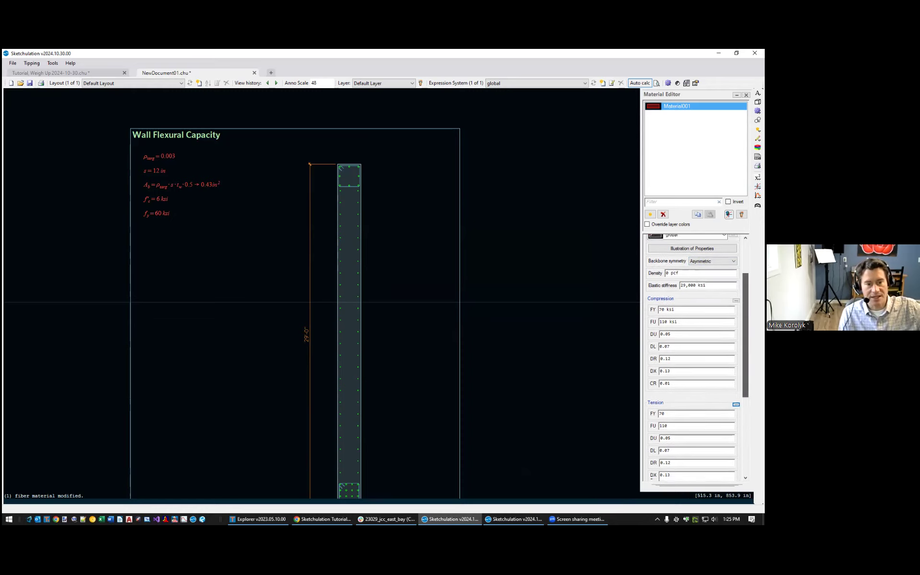
pyautogui.scroll(-3, 693, 357)
pyautogui.scroll(-2, 693, 357)
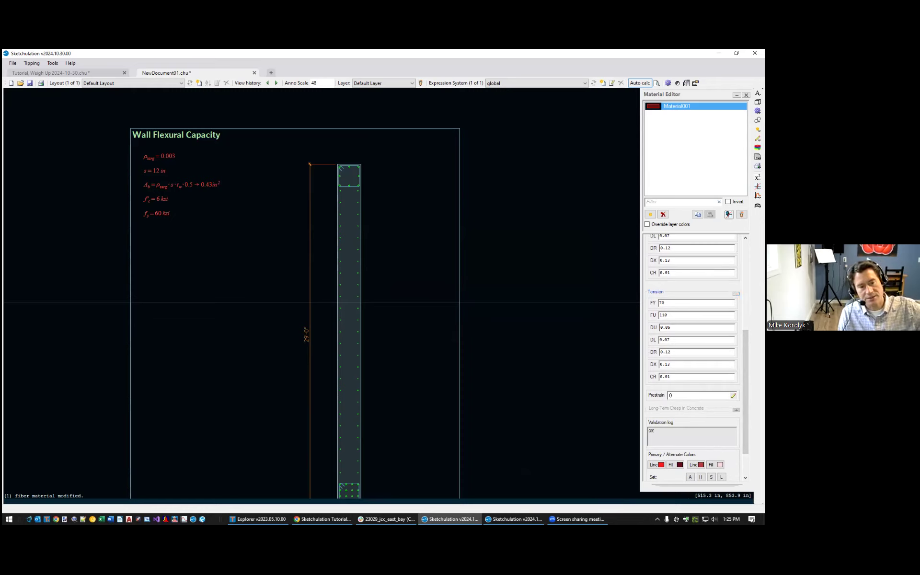
pyautogui.doubleClick(662, 302)
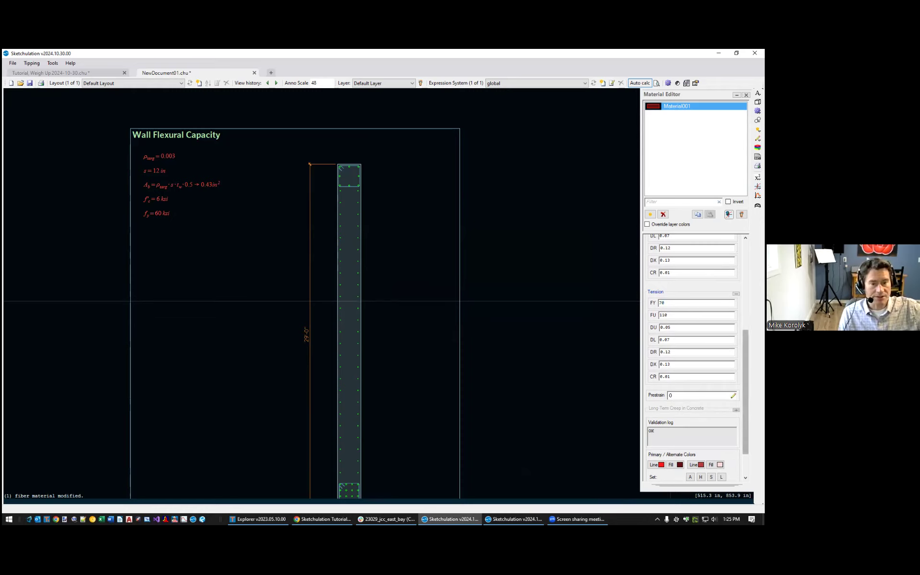
pyautogui.scroll(10, 662, 302)
pyautogui.scroll(-1, 662, 302)
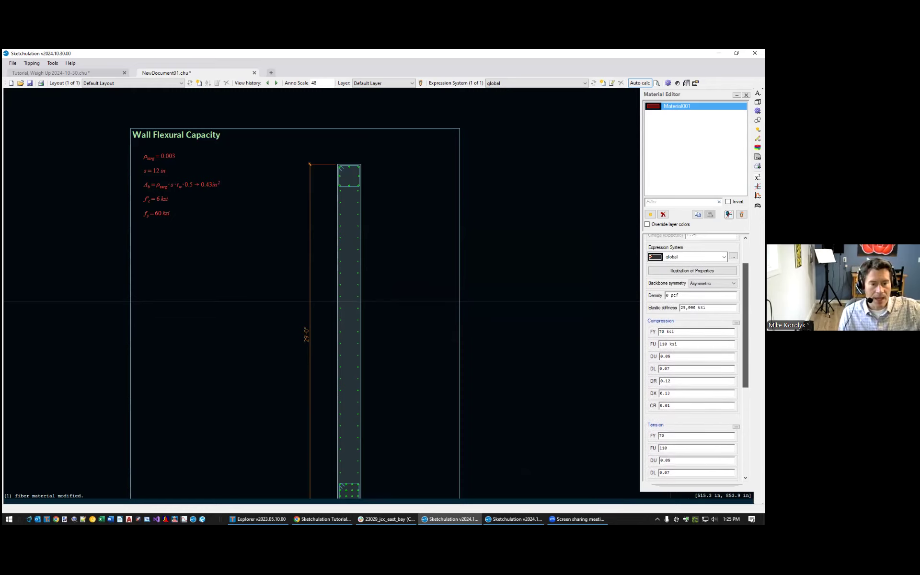
pyautogui.moveTo(745, 322); pyautogui.dragTo(746, 306)
pyautogui.moveTo(707, 339); pyautogui.dragTo(686, 339)
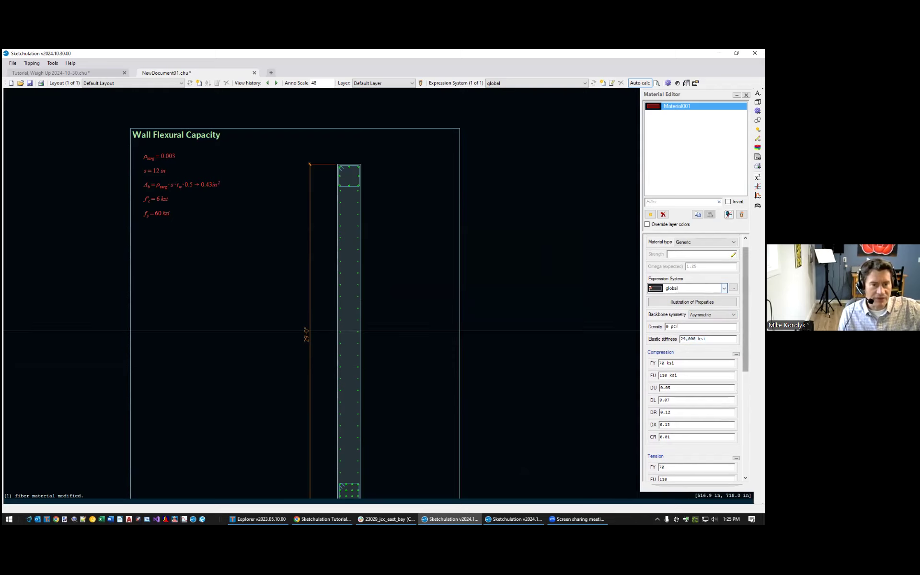
pyautogui.moveTo(745, 293)
pyautogui.mouseDown()
pyautogui.moveTo(745, 352)
pyautogui.moveTo(745, 286)
pyautogui.mouseUp()
pyautogui.scroll(-1, 586, 321)
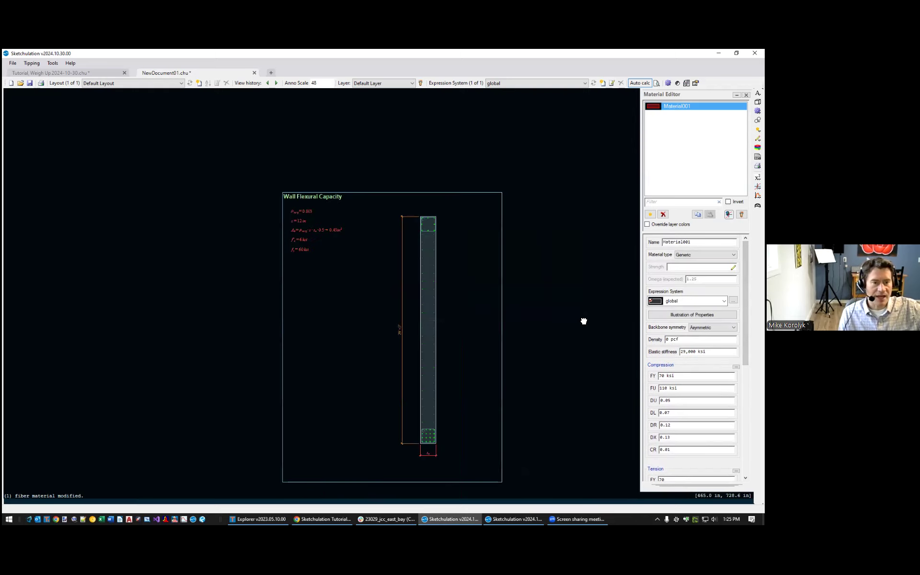
pyautogui.moveTo(583, 321); pyautogui.dragTo(491, 331, button='middle')
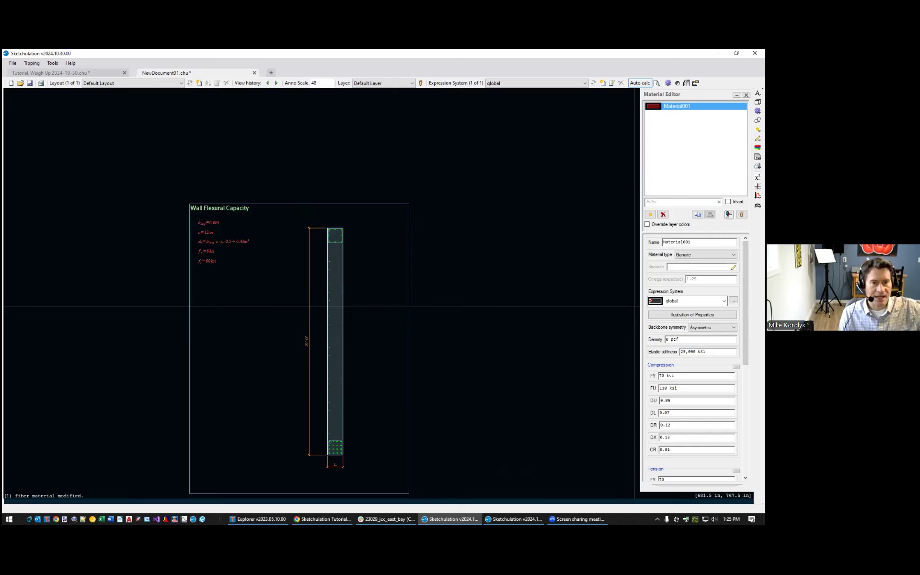
# Set the new material's type to Concrete and link its strength to the f'_c expression
pyautogui.click(705, 254)
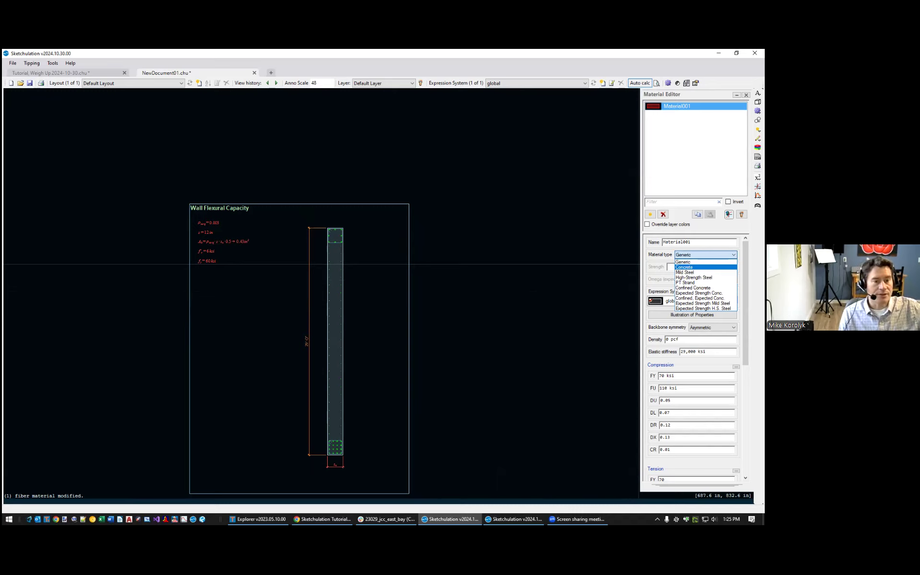
pyautogui.click(690, 267)
pyautogui.click(691, 267)
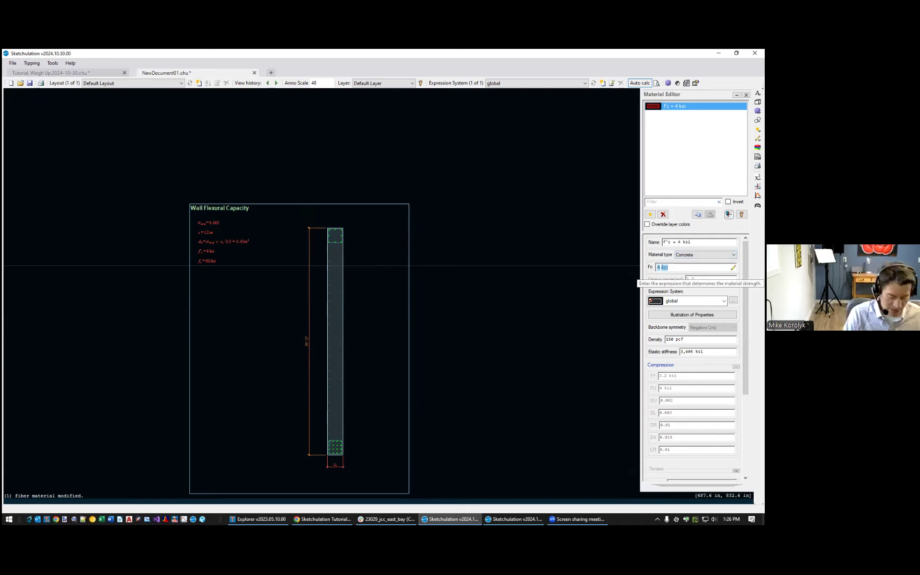
pyautogui.write("f'c")
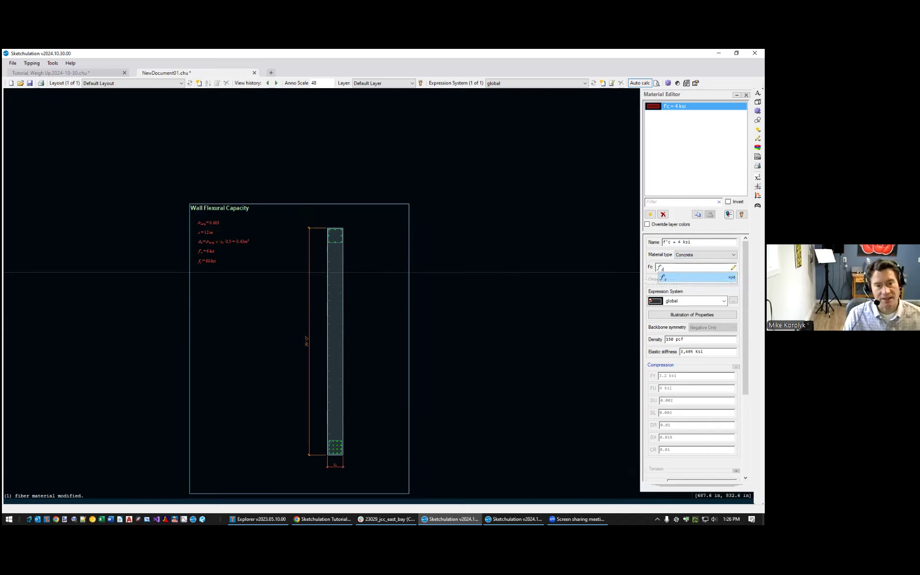
pyautogui.click(683, 340)
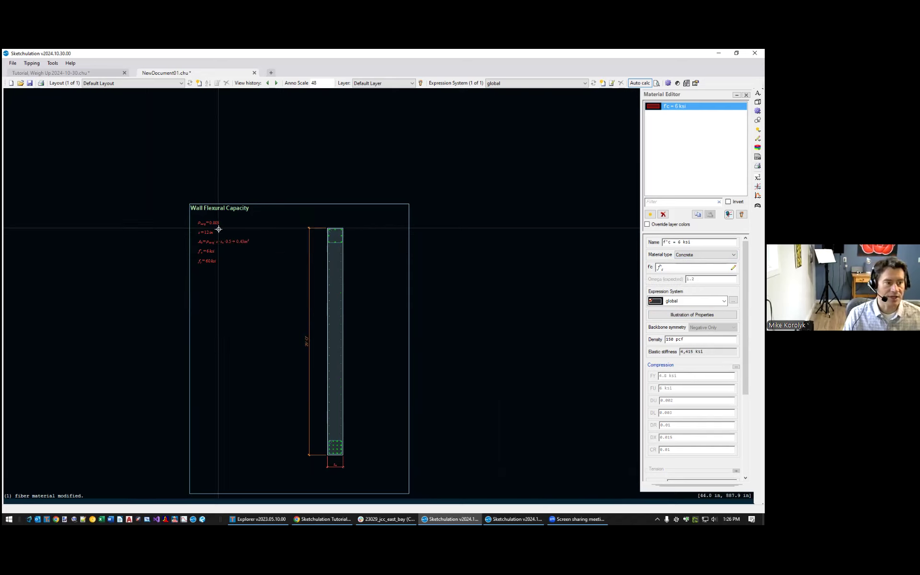
# Plot the concrete material's backbone curves, examine the curves with and without creep, and close the plot
pyautogui.scroll(1, 218, 228)
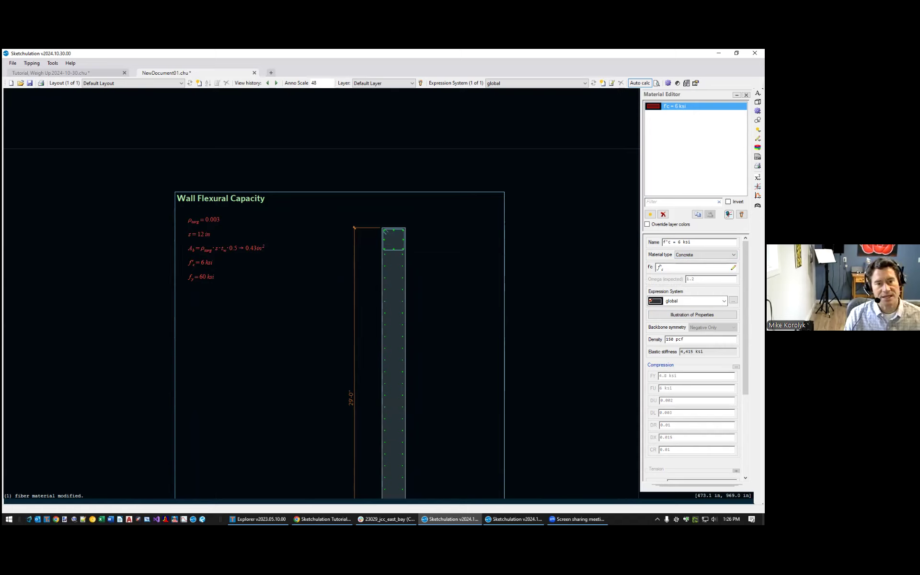
pyautogui.click(728, 214)
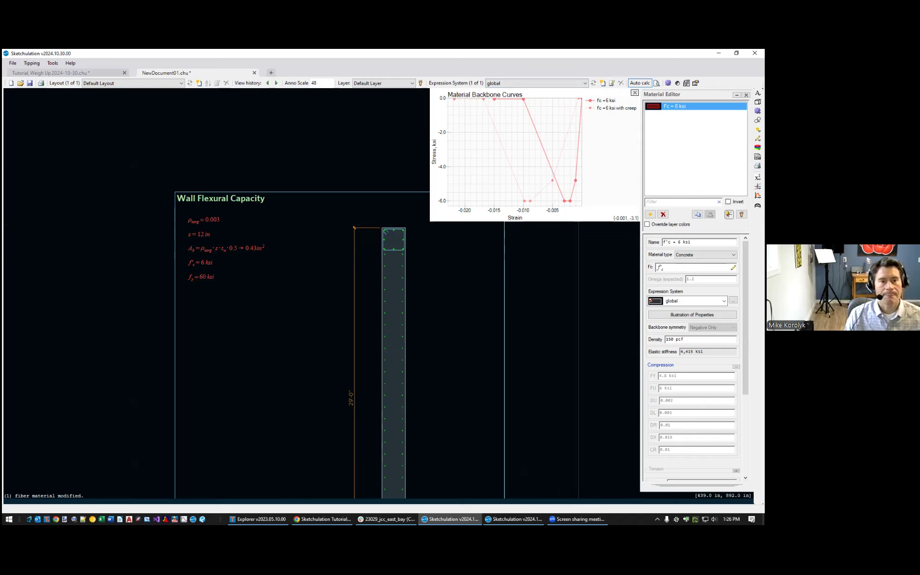
pyautogui.click(635, 93)
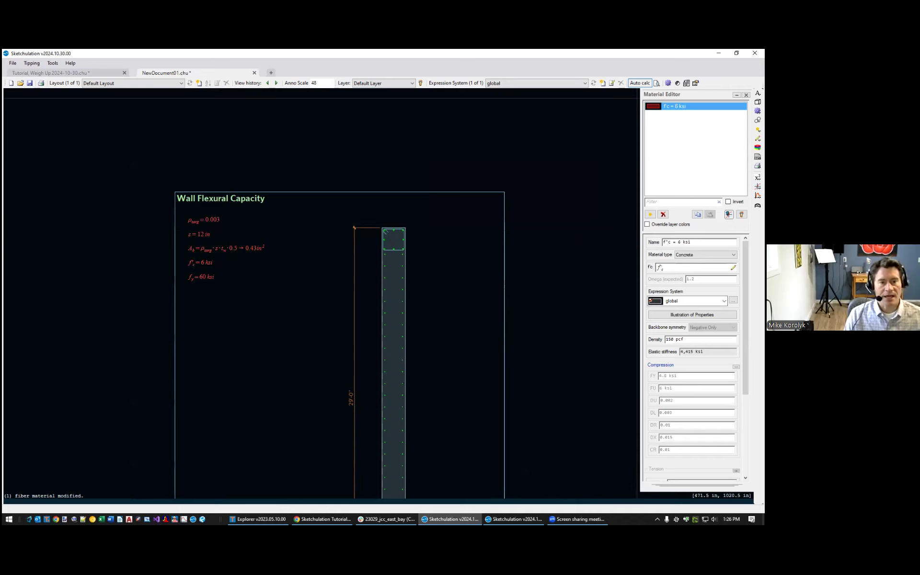
# Create a second fiber material of type Mild Steel and link its strength to the f_y expression
pyautogui.click(651, 214)
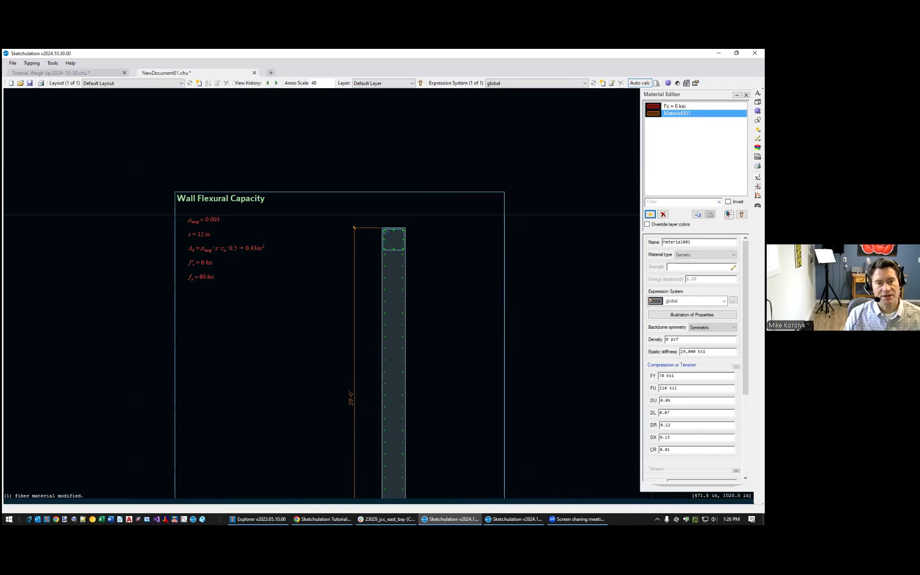
pyautogui.click(705, 255)
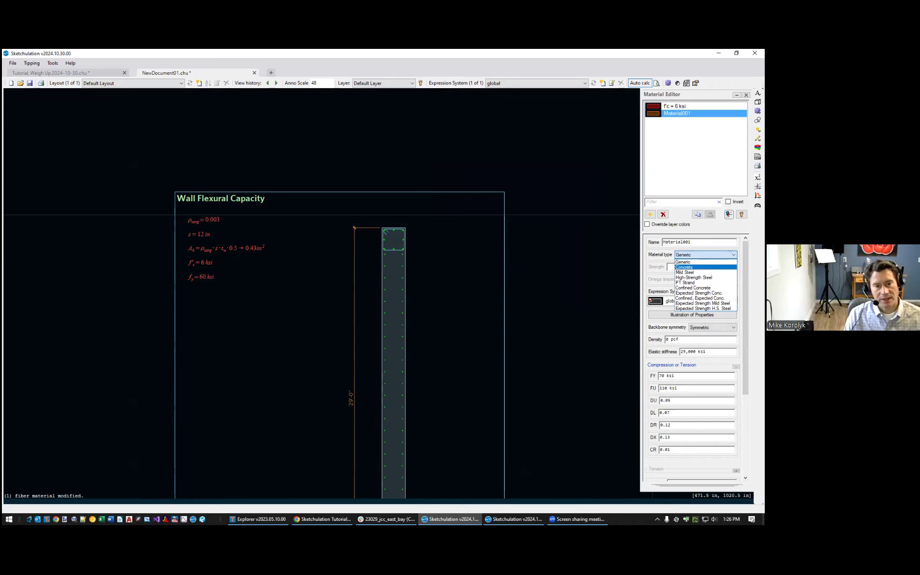
pyautogui.click(686, 272)
pyautogui.click(686, 270)
pyautogui.press('Return')
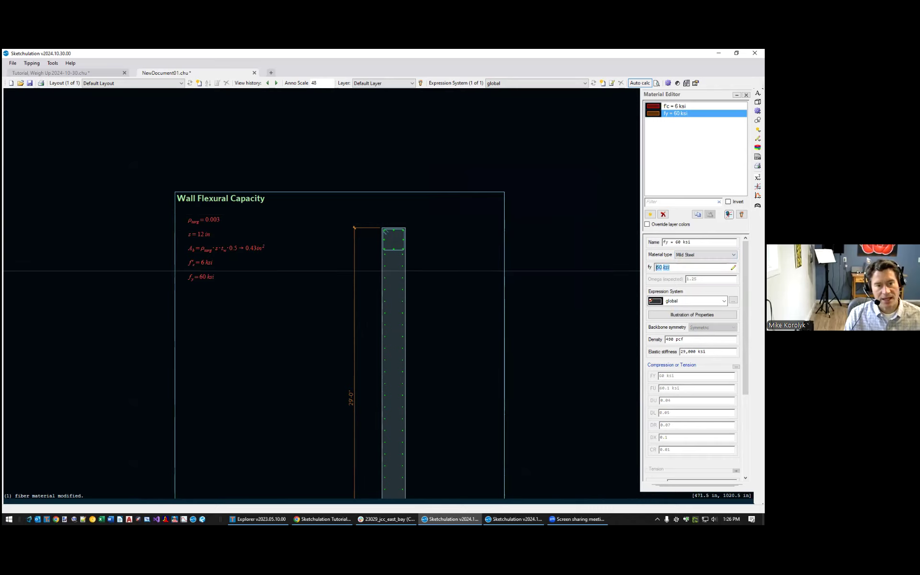
pyautogui.write('f_y')
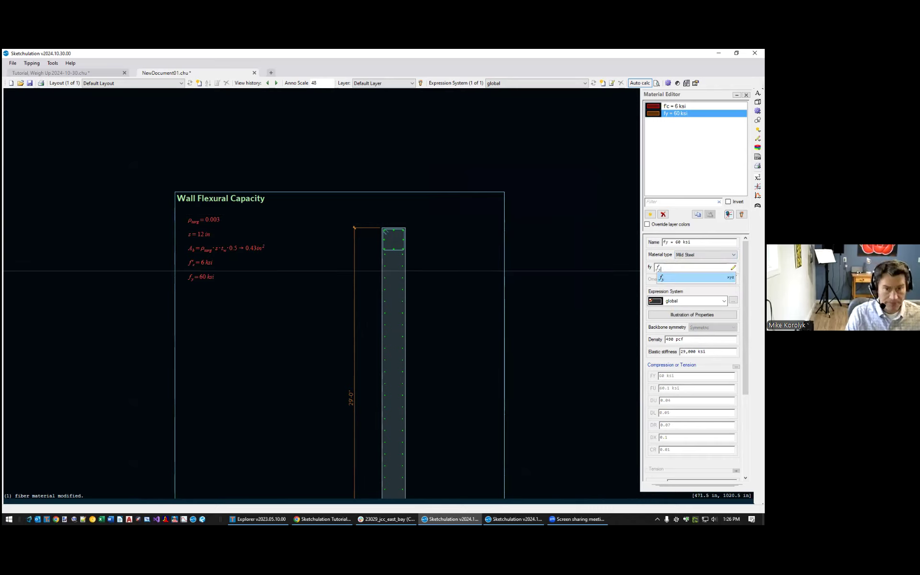
pyautogui.press('Return')
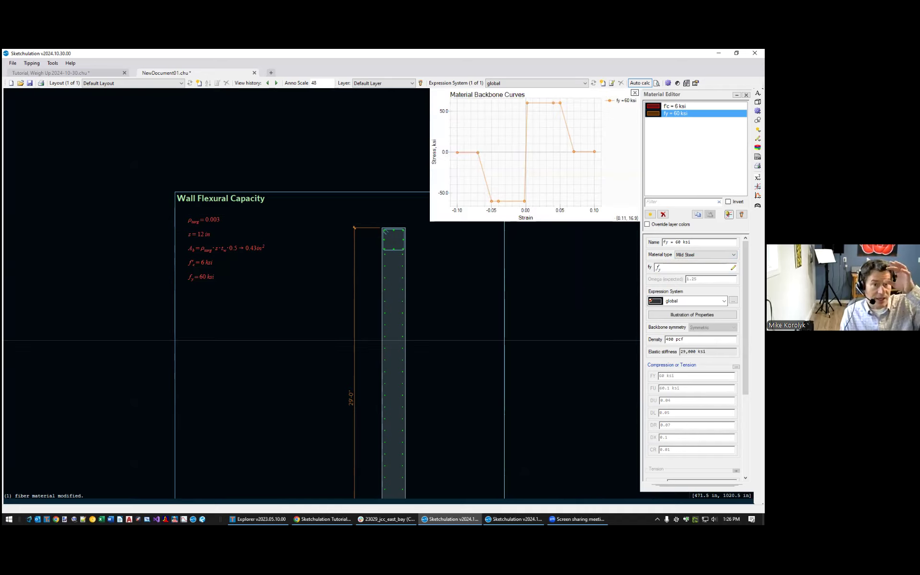
# Compare the backbone curves of the concrete and mild steel materials in one plot, and close it
pyautogui.click(675, 106)
pyautogui.keyDown('ctrl'); pyautogui.click(676, 113); pyautogui.keyUp('ctrl')
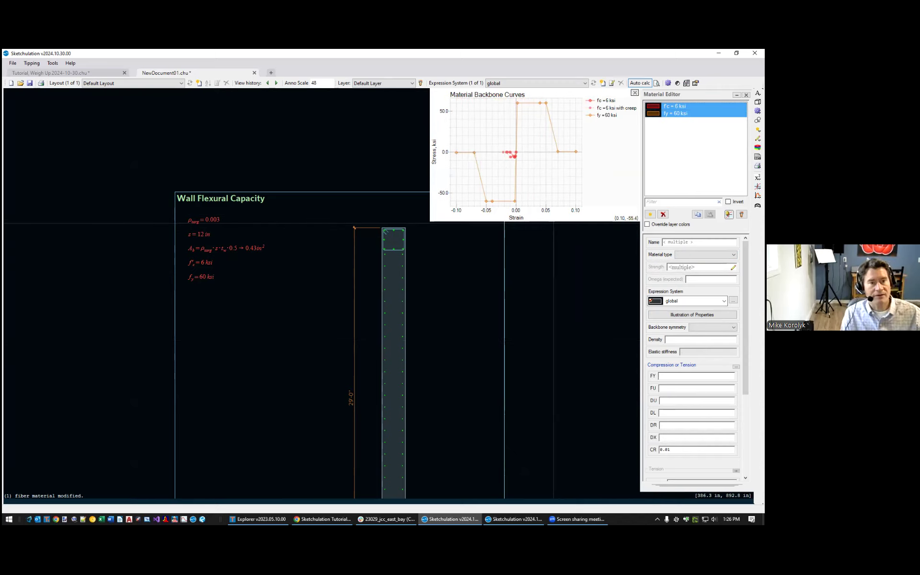
pyautogui.click(635, 92)
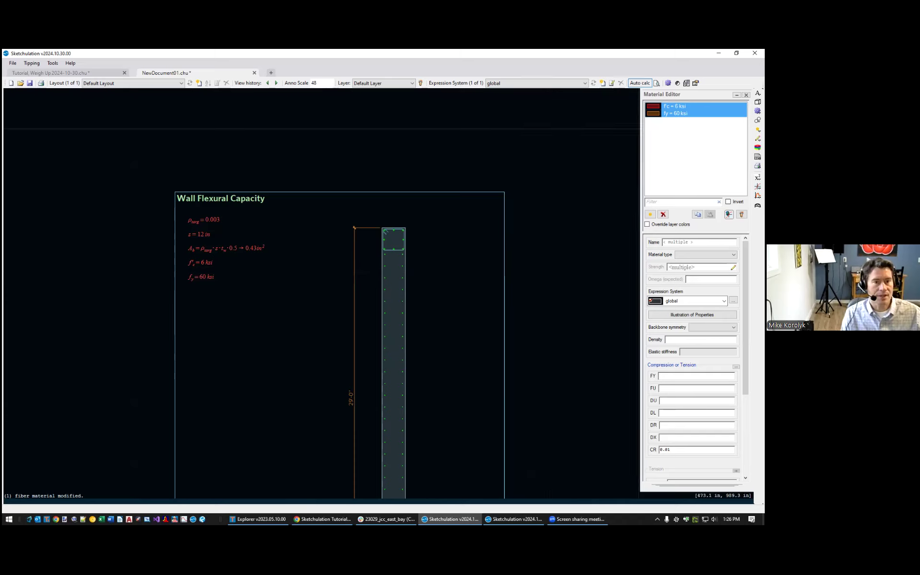
# Apply the concrete material f'c = 6 ksi to the wall section outline
pyautogui.click(676, 107)
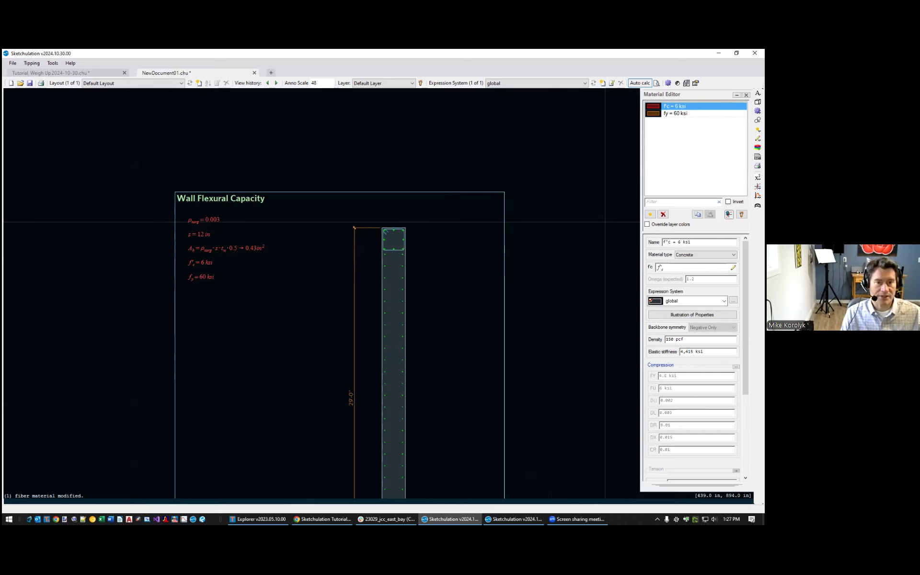
pyautogui.scroll(3, 406, 252)
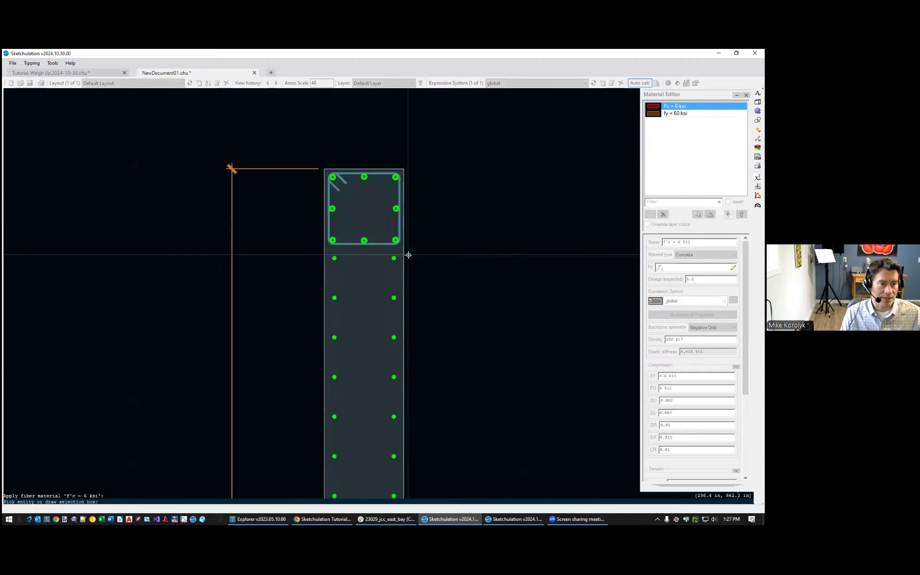
pyautogui.click(406, 254)
pyautogui.scroll(-2, 433, 252)
pyautogui.moveTo(438, 246); pyautogui.dragTo(432, 155, button='middle')
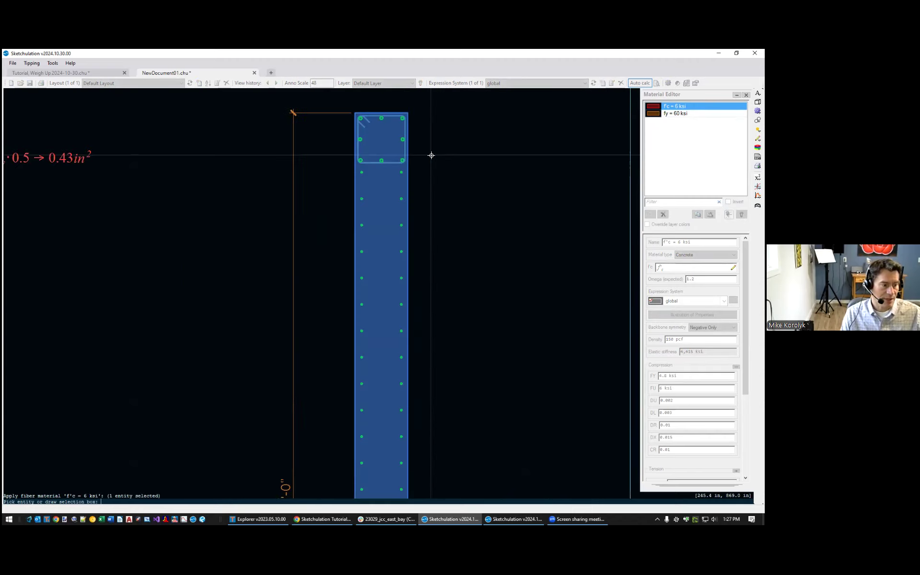
pyautogui.press('Return')
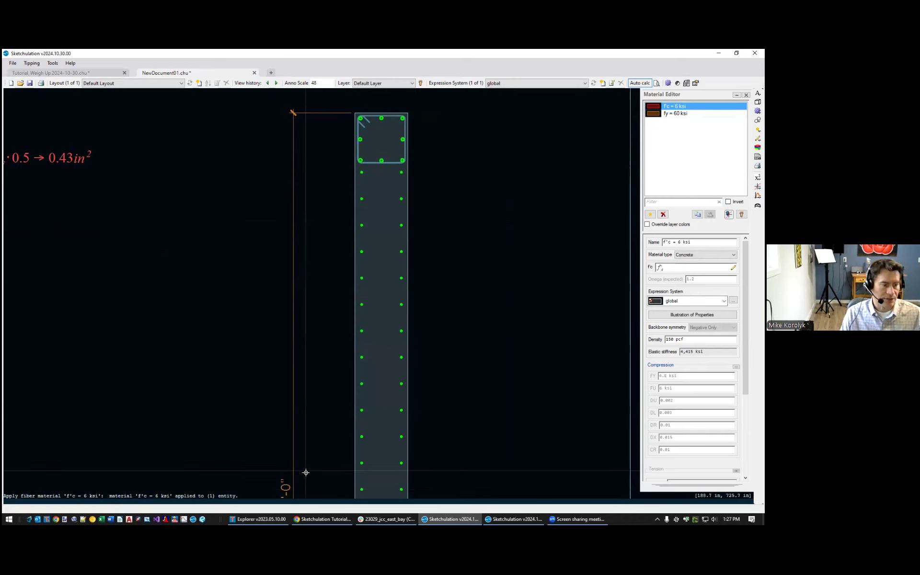
# Apply the mild steel material fy = 60 ksi to all the rebar in the wall, including the bottom row of the lower boundary zone
pyautogui.click(676, 113)
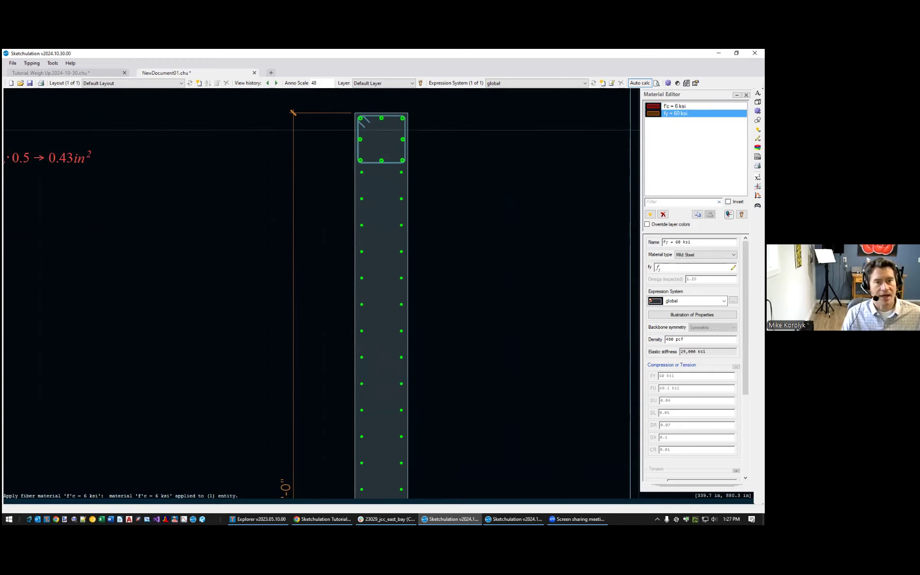
pyautogui.click(741, 215)
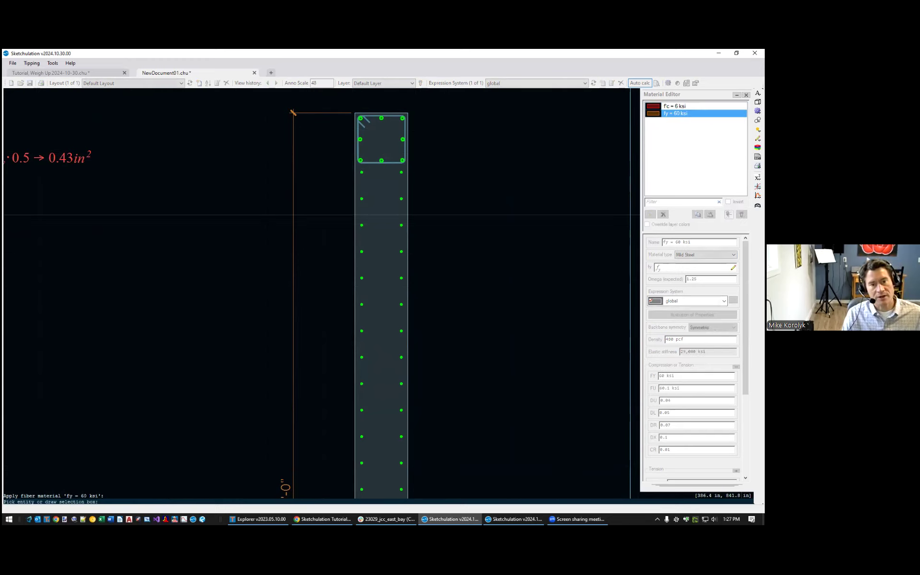
pyautogui.scroll(-2, 595, 206)
pyautogui.click(481, 150)
pyautogui.moveTo(584, 415); pyautogui.dragTo(535, 249, button='middle')
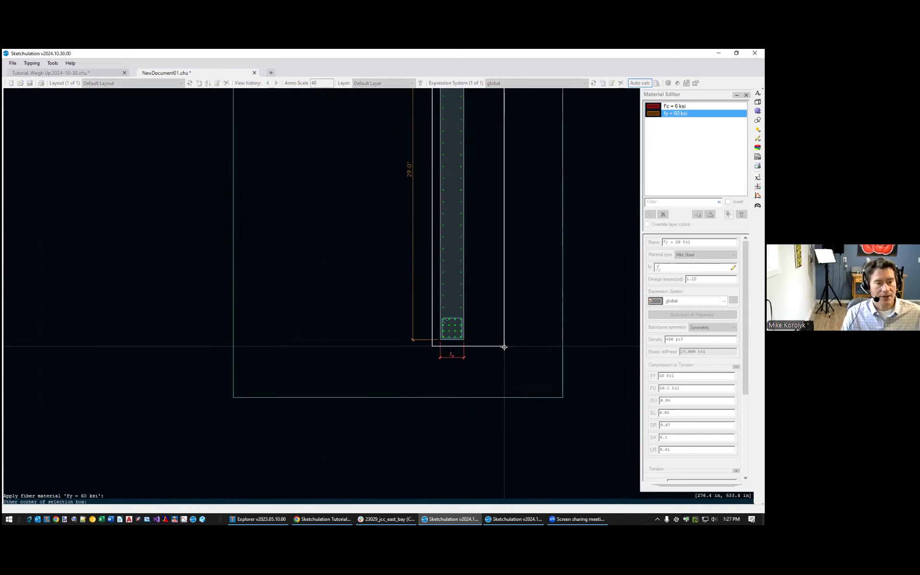
pyautogui.click(494, 320)
pyautogui.scroll(3, 494, 321)
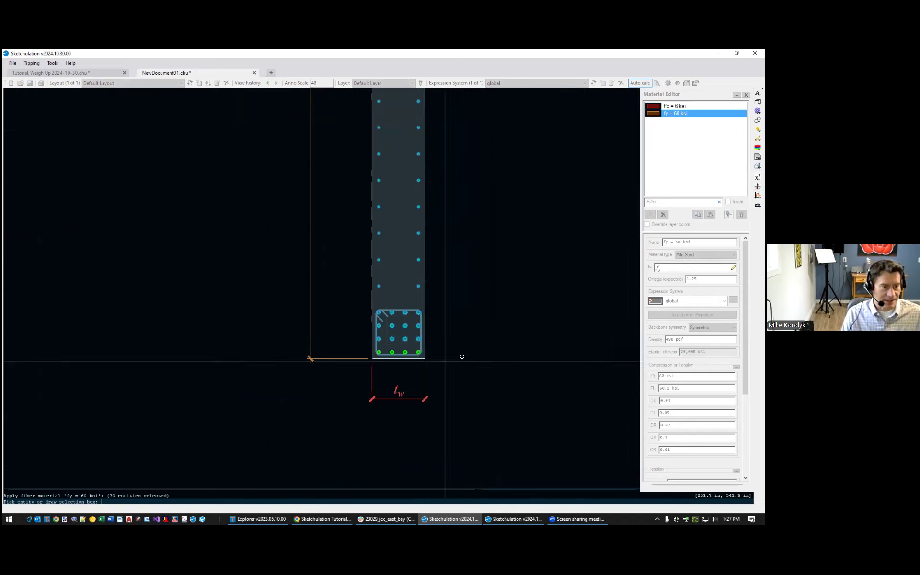
pyautogui.click(360, 365)
pyautogui.click(508, 337)
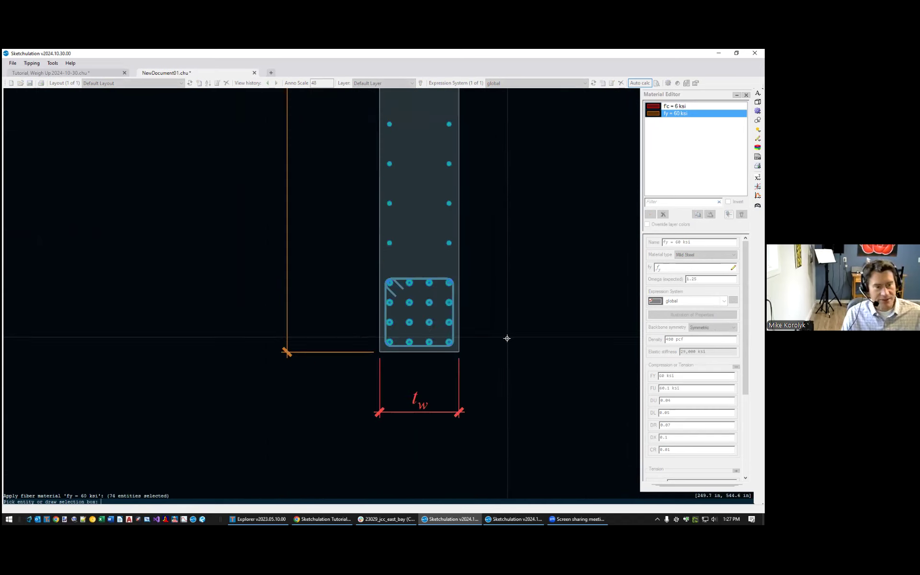
pyautogui.moveTo(445, 359); pyautogui.dragTo(448, 393, button='middle')
pyautogui.press('Return')
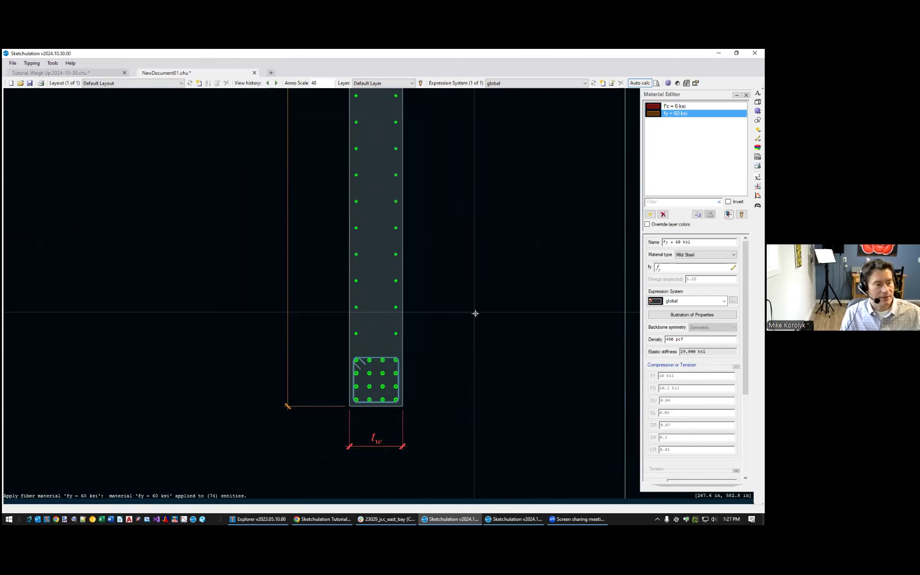
# Temporarily override the layer colors with the material colors to check the concrete and steel assignments around the wall's upper boundary zone
pyautogui.scroll(-4, 471, 217)
pyautogui.moveTo(472, 218); pyautogui.dragTo(438, 323, button='middle')
pyautogui.scroll(2, 450, 302)
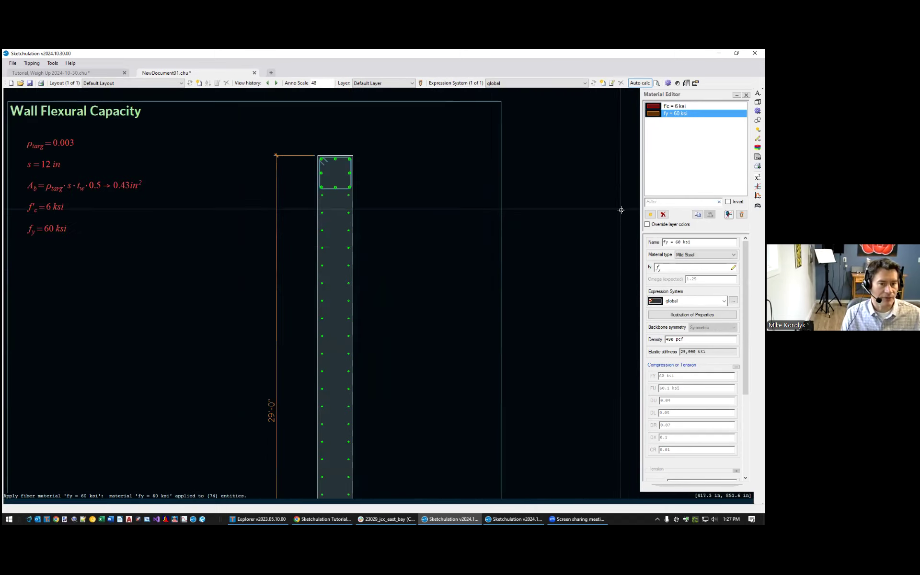
pyautogui.scroll(3, 318, 218)
pyautogui.moveTo(434, 187); pyautogui.dragTo(494, 278, button='middle')
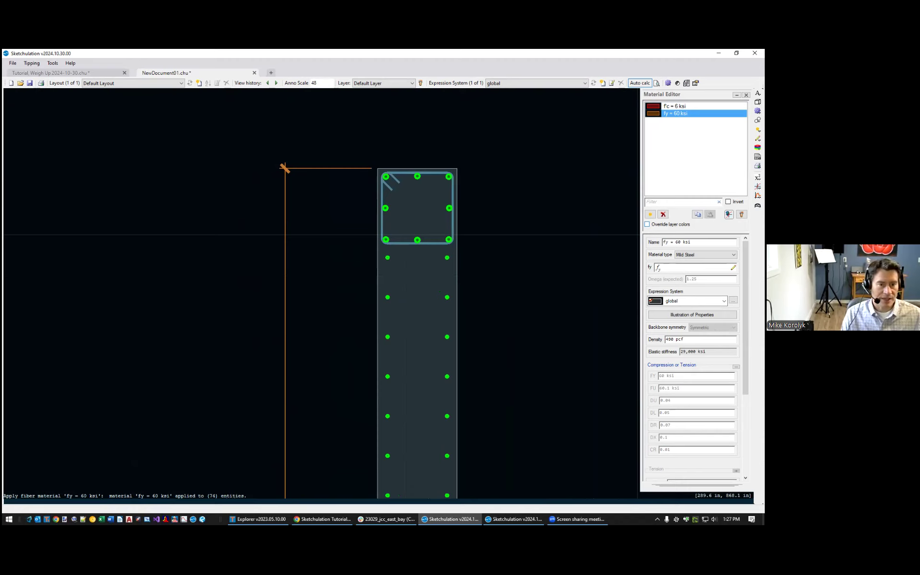
pyautogui.click(648, 224)
pyautogui.scroll(3, 475, 267)
pyautogui.moveTo(474, 267); pyautogui.dragTo(474, 240, button='middle')
pyautogui.scroll(-5, 418, 326)
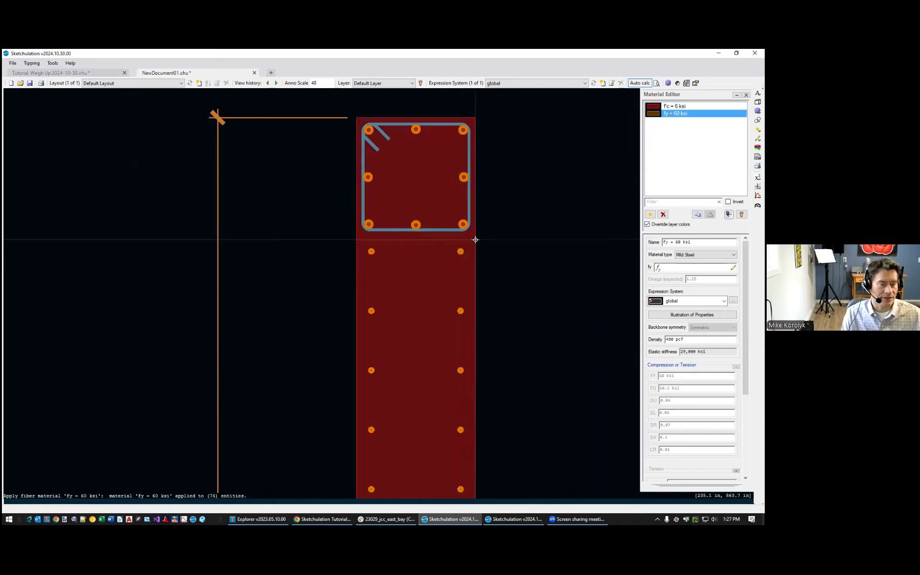
pyautogui.scroll(-2, 479, 240)
pyautogui.scroll(3, 477, 242)
pyautogui.scroll(-1, 480, 243)
pyautogui.moveTo(482, 244); pyautogui.dragTo(496, 298, button='middle')
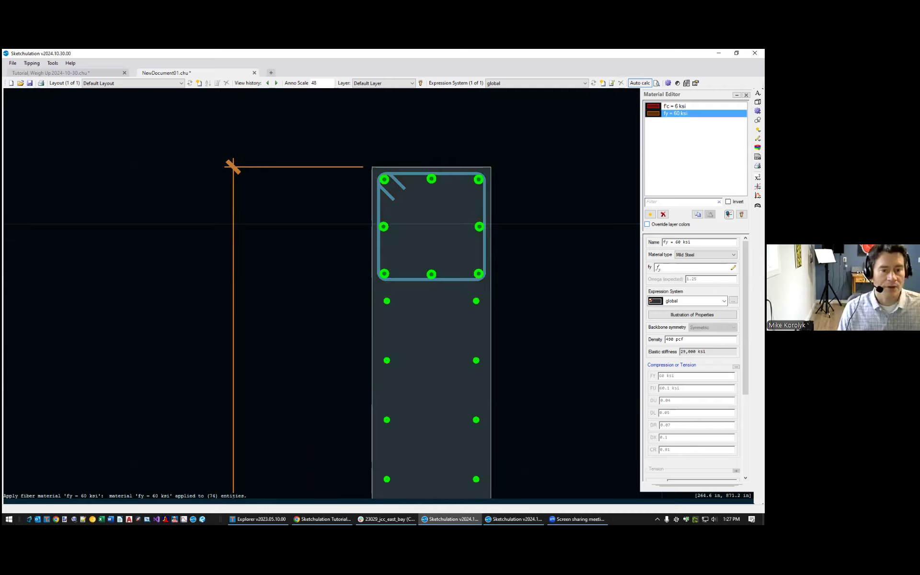
# Select the whole wall section with all its rebar and run the Fiber SectionMR analysis on it
pyautogui.scroll(-5, 544, 293)
pyautogui.scroll(2, 414, 408)
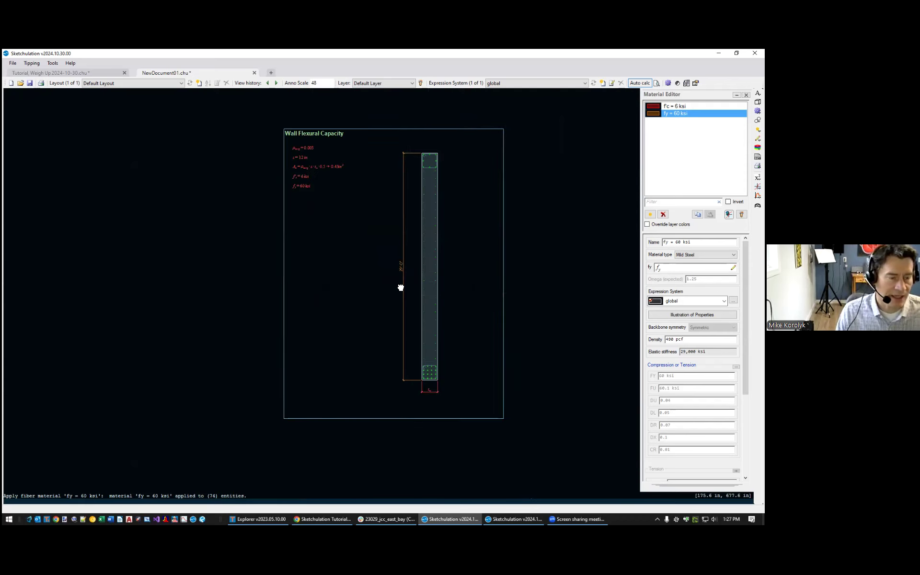
pyautogui.scroll(3, 380, 244)
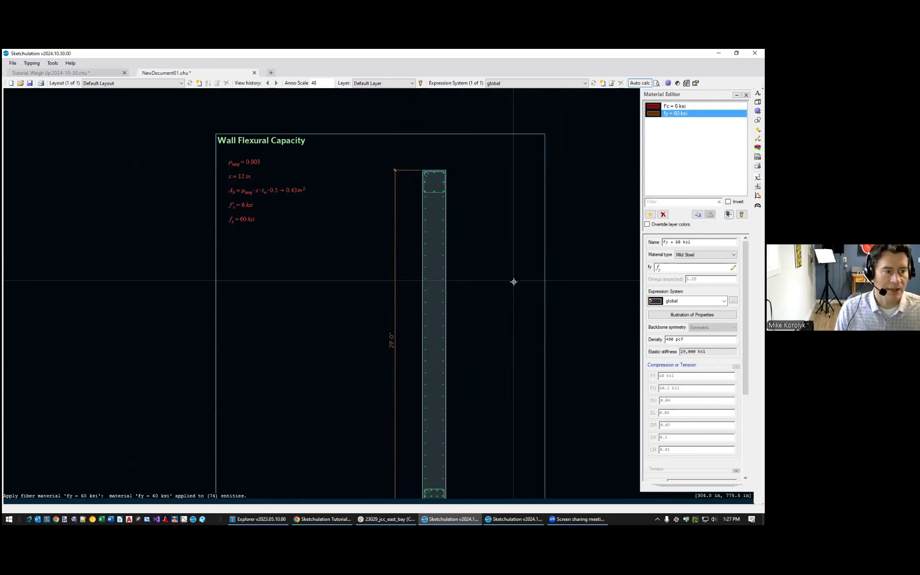
pyautogui.moveTo(513, 289); pyautogui.dragTo(511, 264, button='middle')
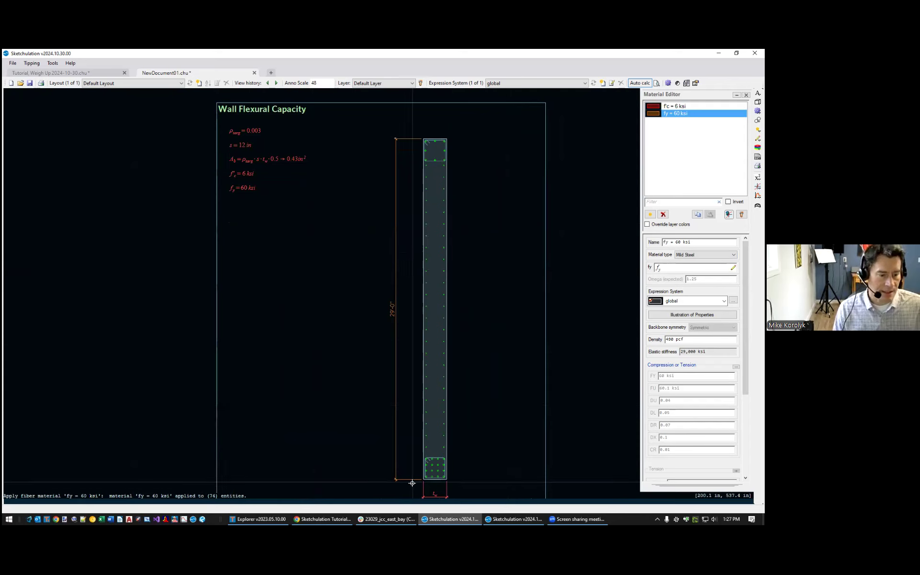
pyautogui.moveTo(412, 484); pyautogui.dragTo(486, 141)
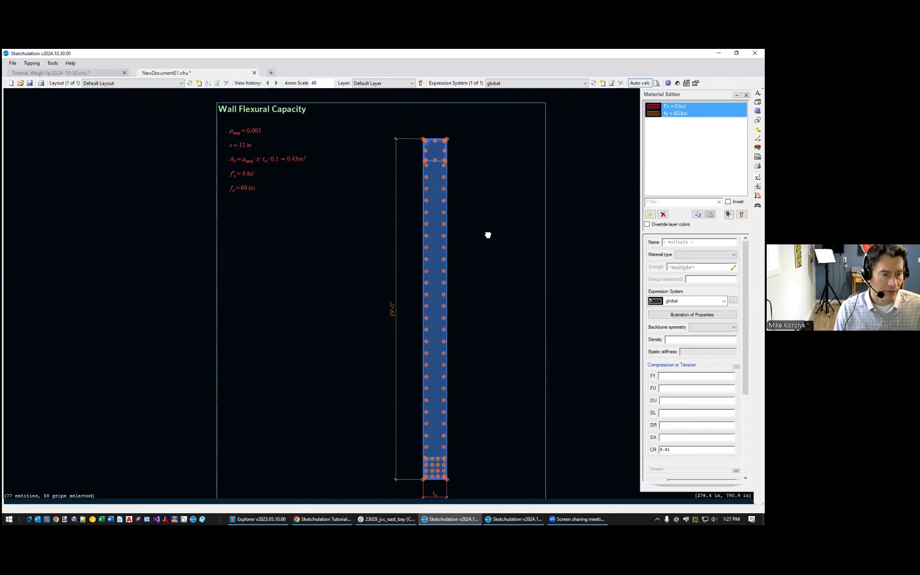
pyautogui.moveTo(487, 235); pyautogui.dragTo(505, 198, button='middle')
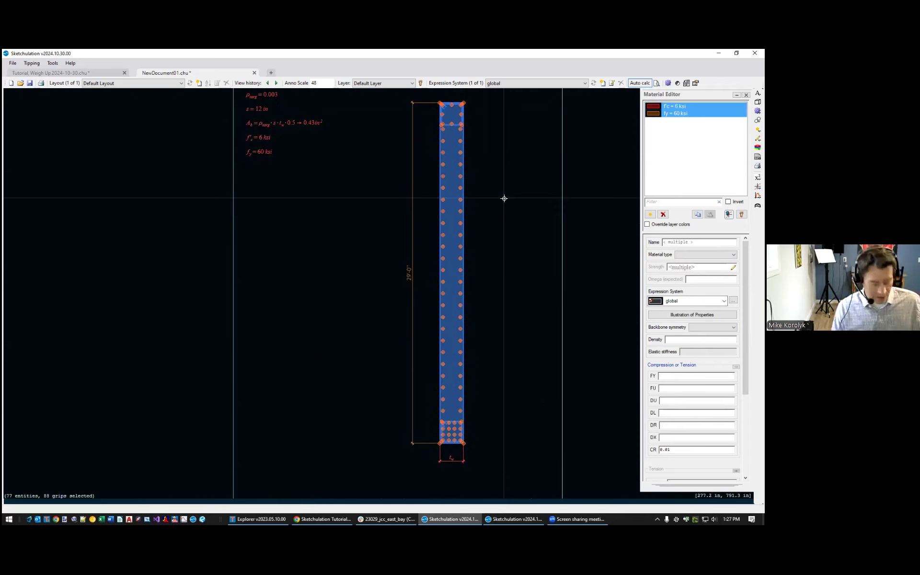
pyautogui.write('mr')
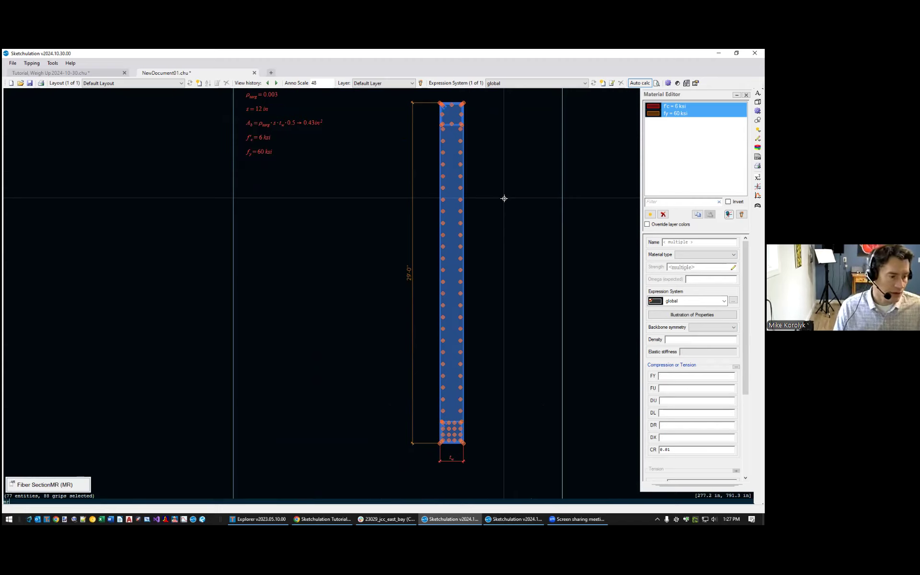
pyautogui.click(53, 485)
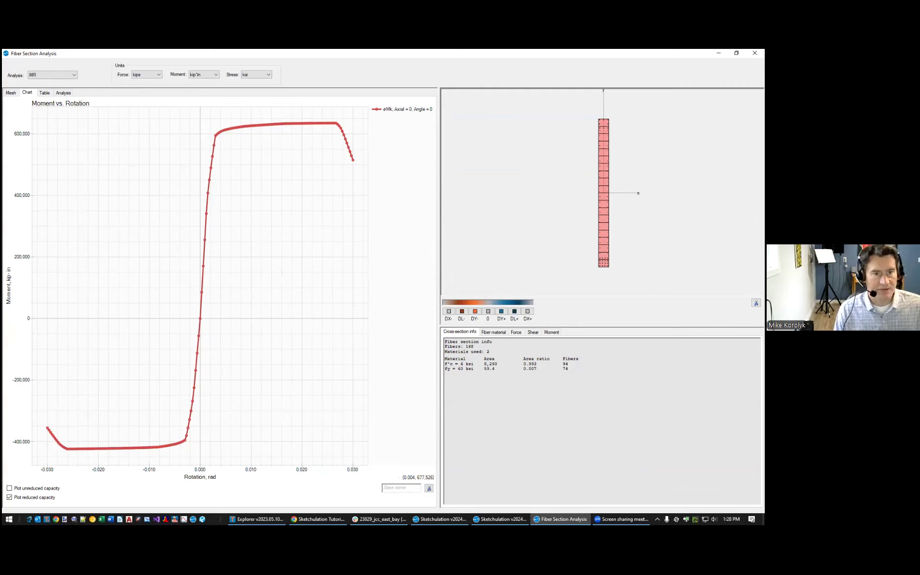
# Inspect the cross-section info of the two uppermost concrete fibers and of a boundary-zone rebar fiber
pyautogui.scroll(5, 613, 119)
pyautogui.scroll(-1, 604, 140)
pyautogui.click(550, 154)
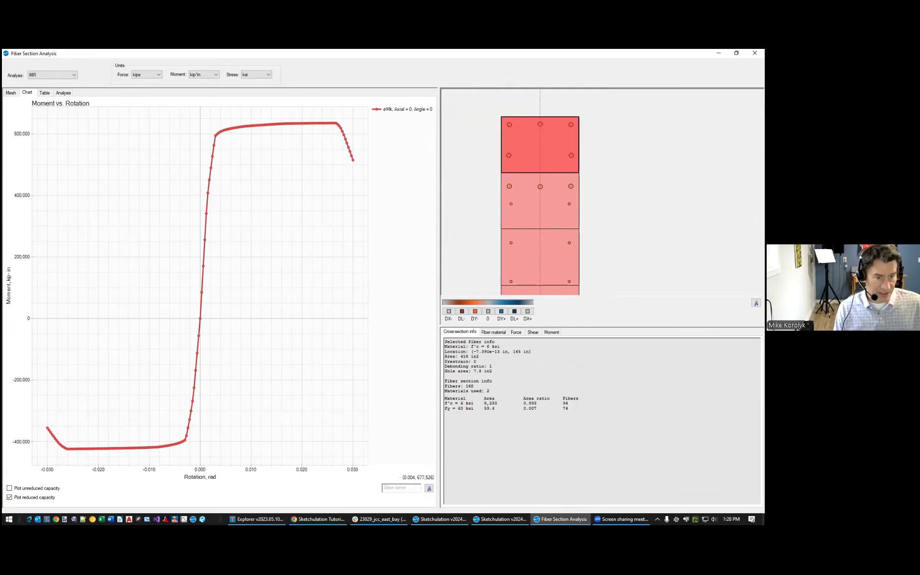
pyautogui.scroll(-4, 640, 166)
pyautogui.scroll(5, 579, 173)
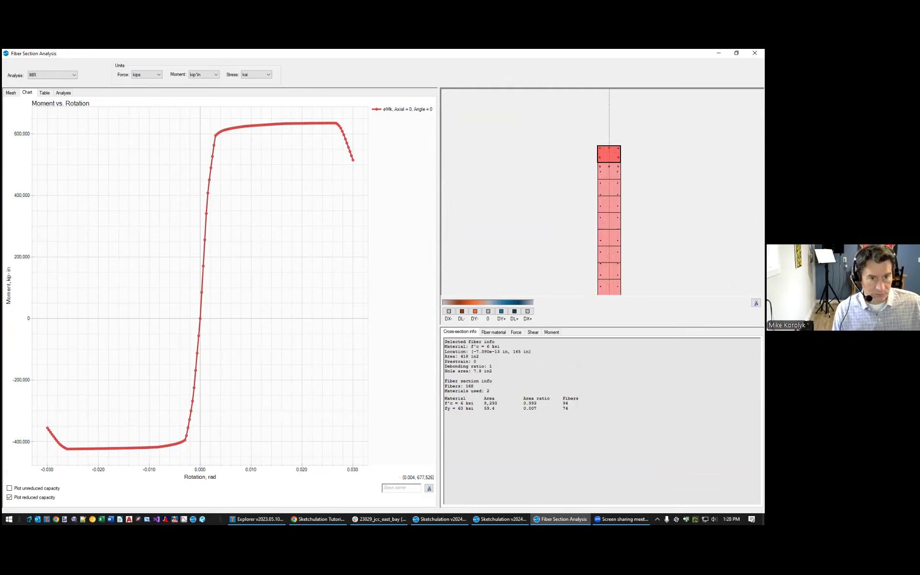
pyautogui.click(642, 200)
pyautogui.scroll(-3, 641, 200)
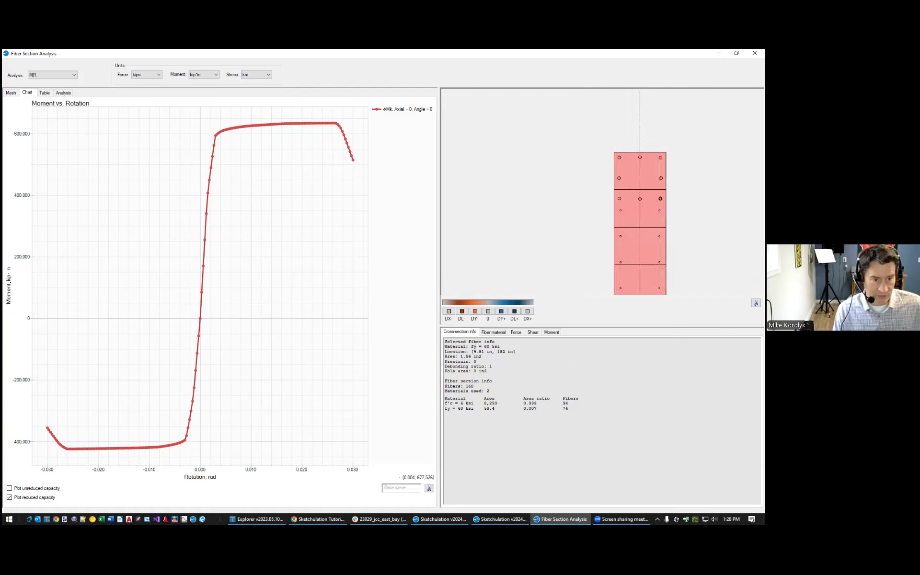
pyautogui.scroll(-2, 664, 187)
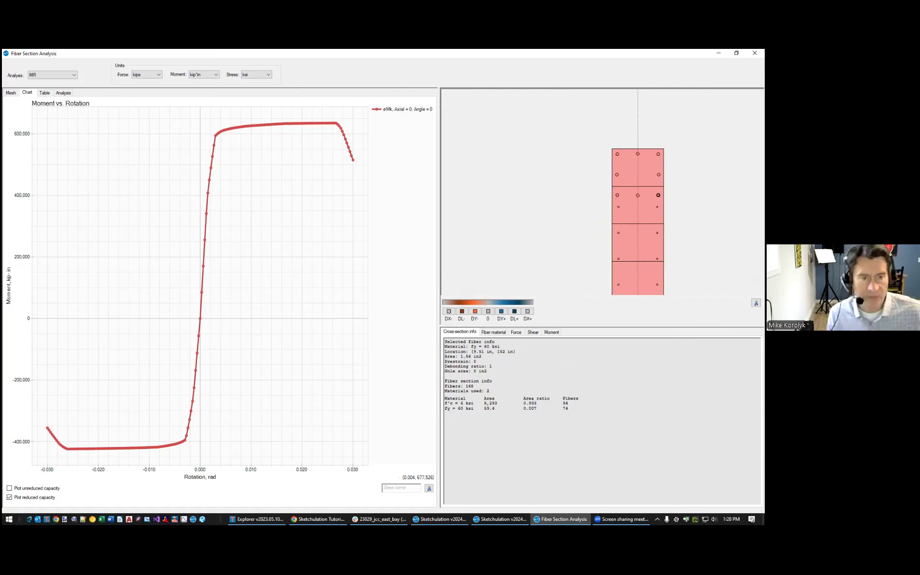
pyautogui.scroll(3, 630, 171)
pyautogui.click(630, 171)
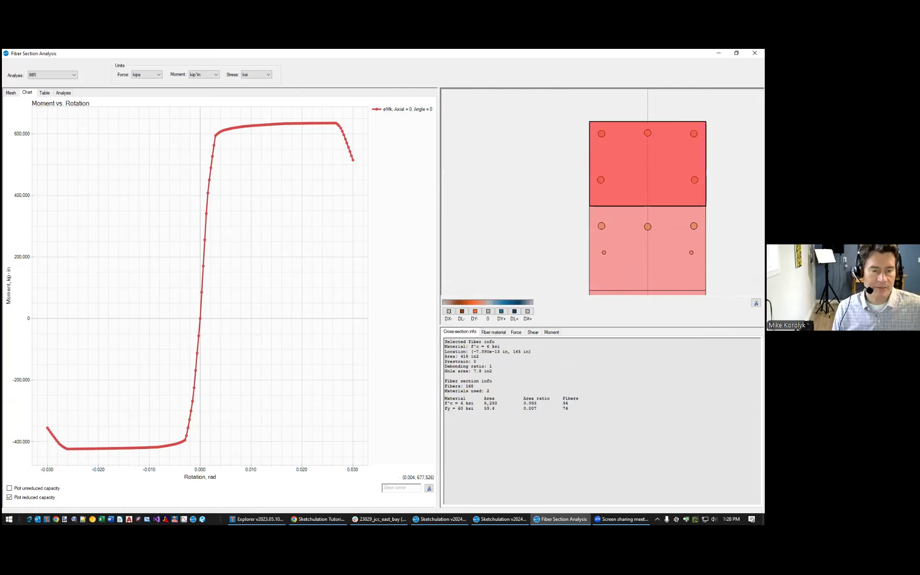
pyautogui.click(594, 287)
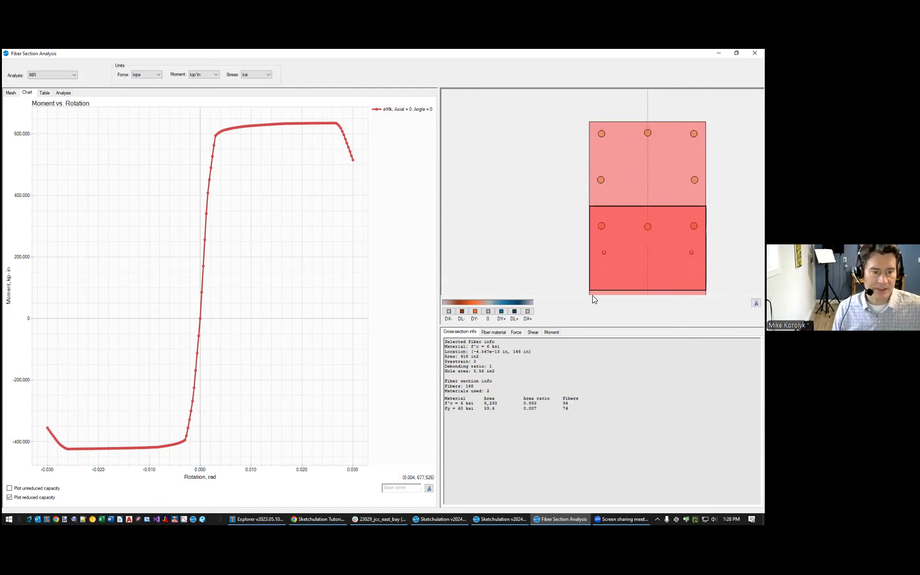
# Examine the fiber material response of the second concrete fiber at two points along the positive plateau of the moment-rotation curve
pyautogui.click(500, 334)
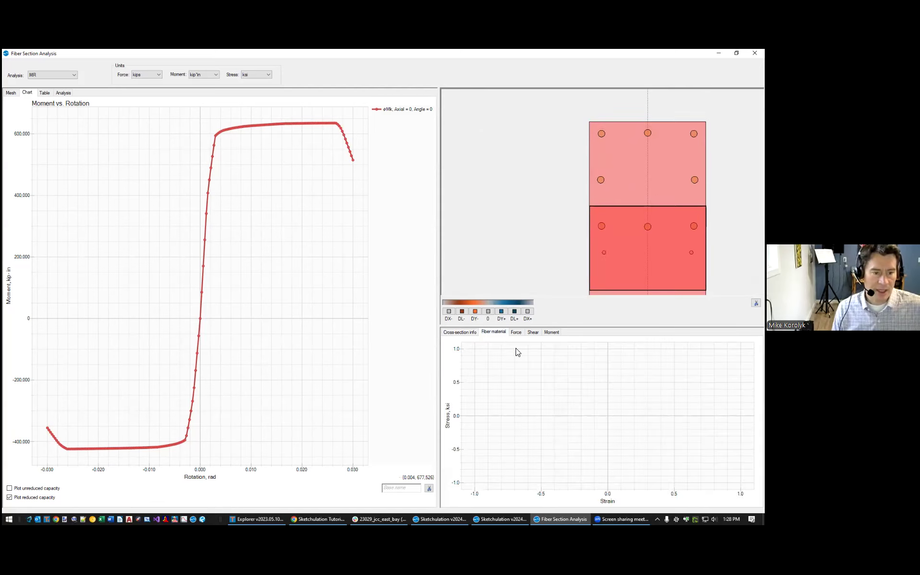
pyautogui.click(251, 127)
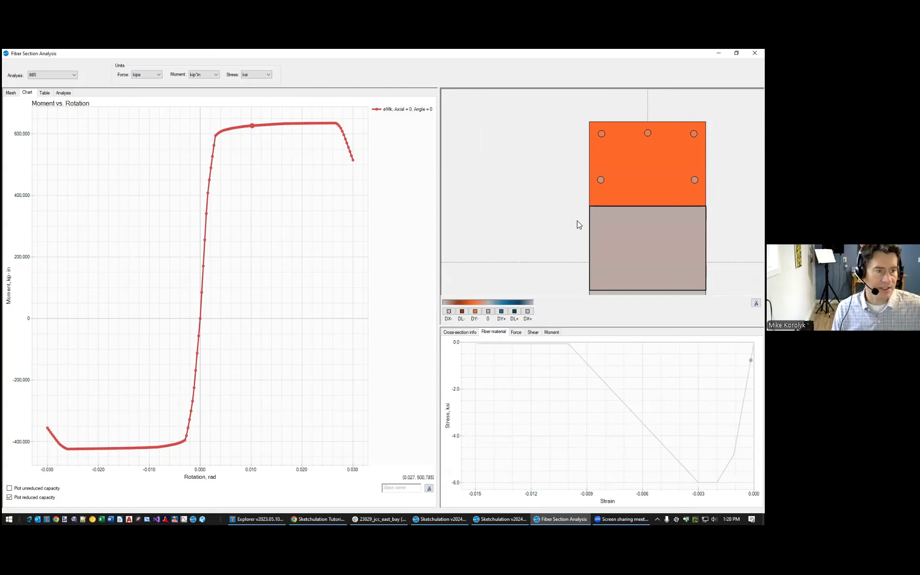
pyautogui.scroll(-5, 622, 197)
pyautogui.moveTo(623, 199); pyautogui.dragTo(624, 122, button='middle')
pyautogui.click(272, 124)
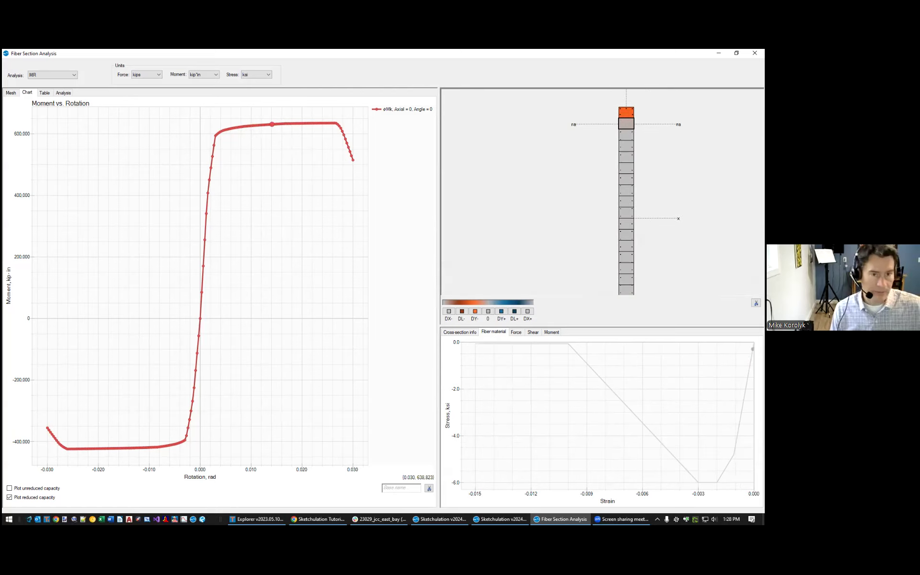
# Compare the stress-strain positions of the topmost concrete fiber and of a boundary-zone rebar in the fiber below it
pyautogui.scroll(5, 626, 107)
pyautogui.moveTo(626, 107); pyautogui.dragTo(539, 140, button='middle')
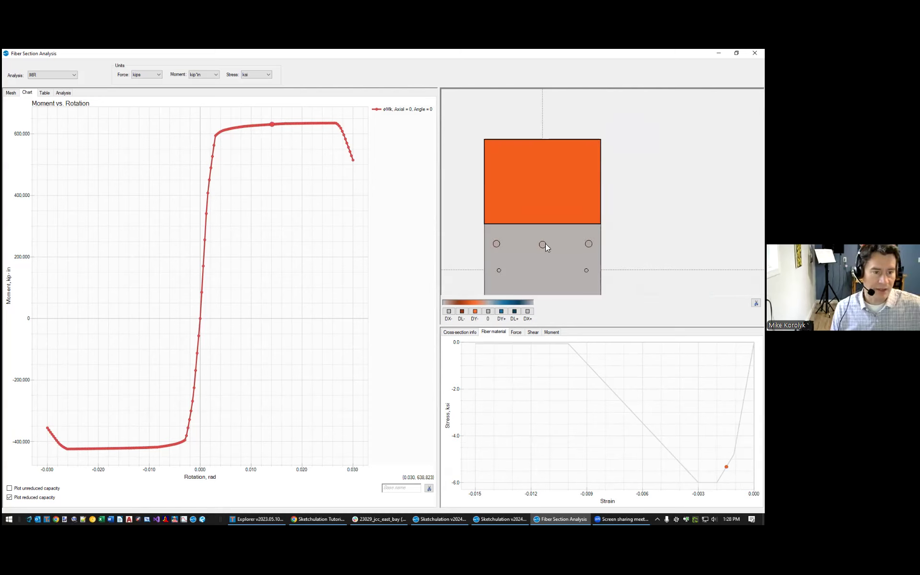
pyautogui.scroll(-1, 545, 243)
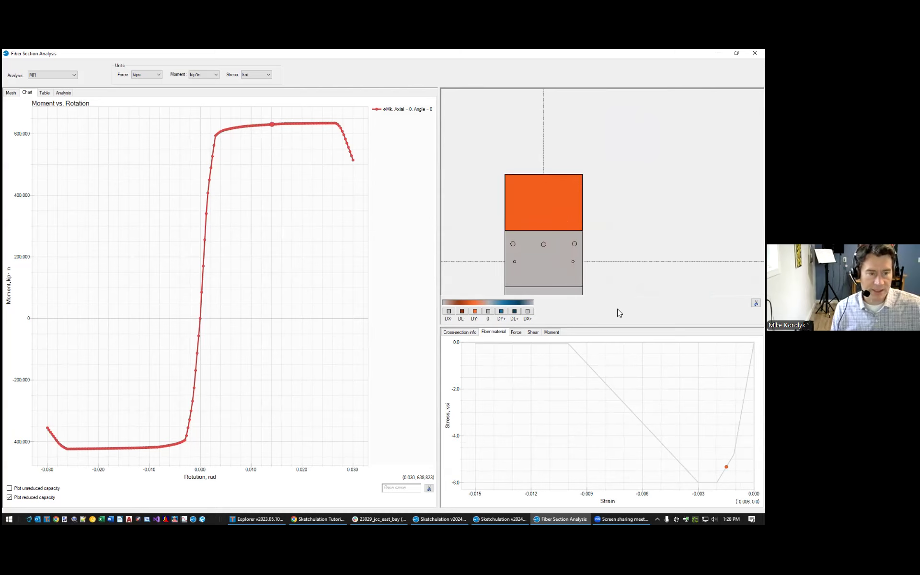
pyautogui.scroll(-3, 611, 269)
pyautogui.scroll(5, 610, 234)
pyautogui.click(566, 207)
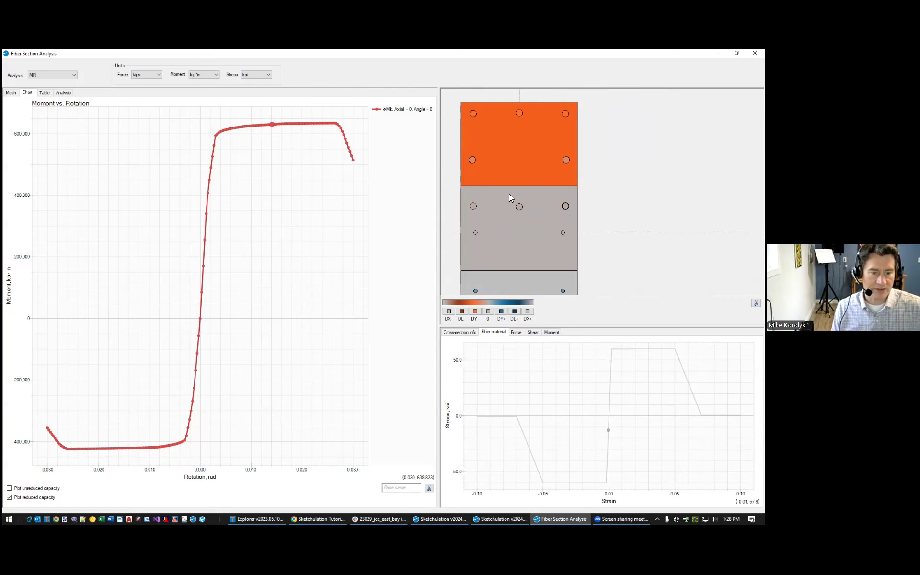
# Examine the coarse fiber mesh and its strain colors around the neutral axis and along the wall's height
pyautogui.scroll(-4, 511, 197)
pyautogui.scroll(1, 590, 191)
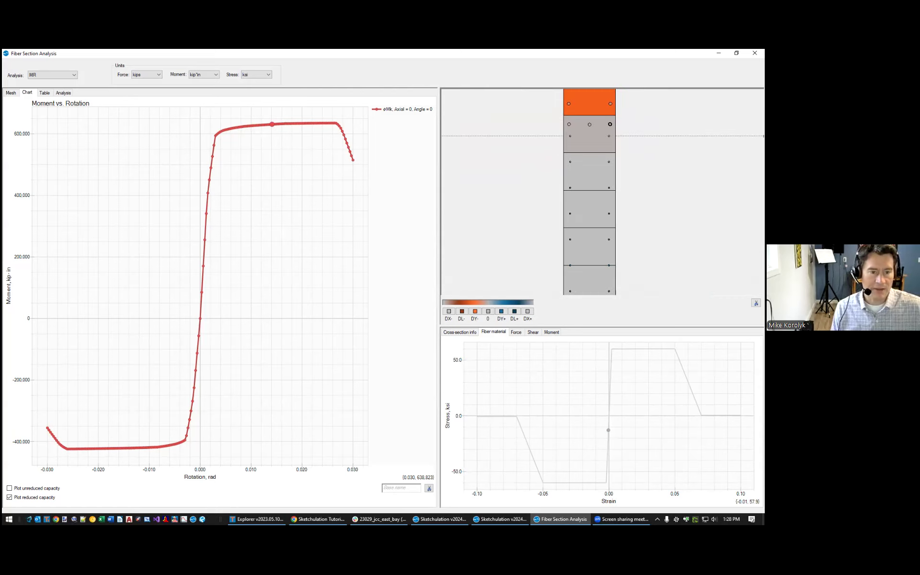
pyautogui.moveTo(629, 179); pyautogui.dragTo(617, 298, button='middle')
pyautogui.scroll(1, 617, 248)
pyautogui.scroll(-3, 606, 183)
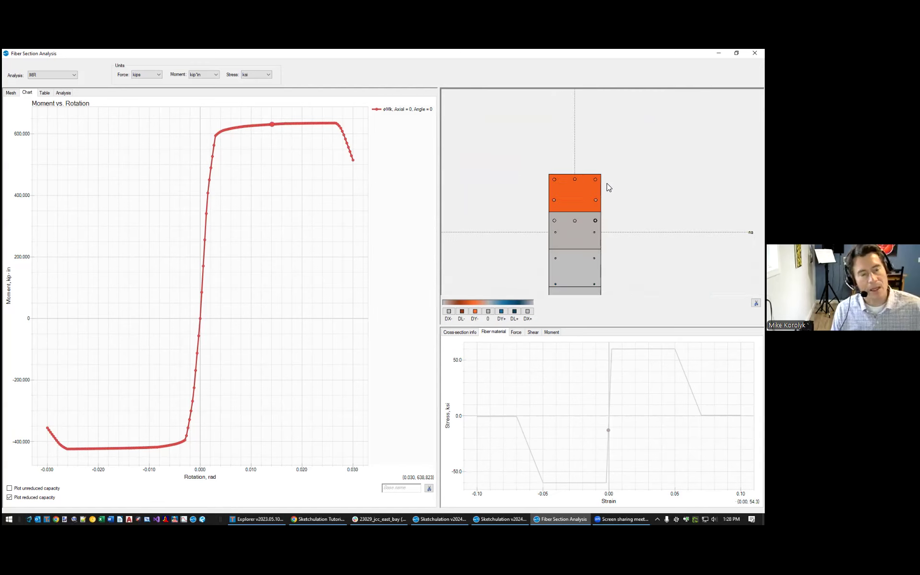
pyautogui.scroll(-3, 617, 187)
pyautogui.moveTo(622, 203); pyautogui.dragTo(618, 148, button='middle')
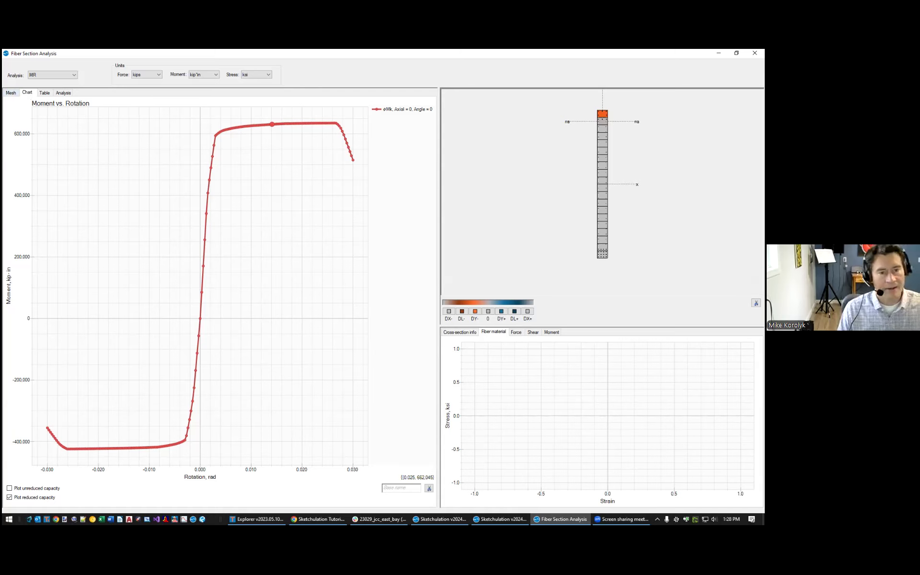
pyautogui.scroll(3, 598, 97)
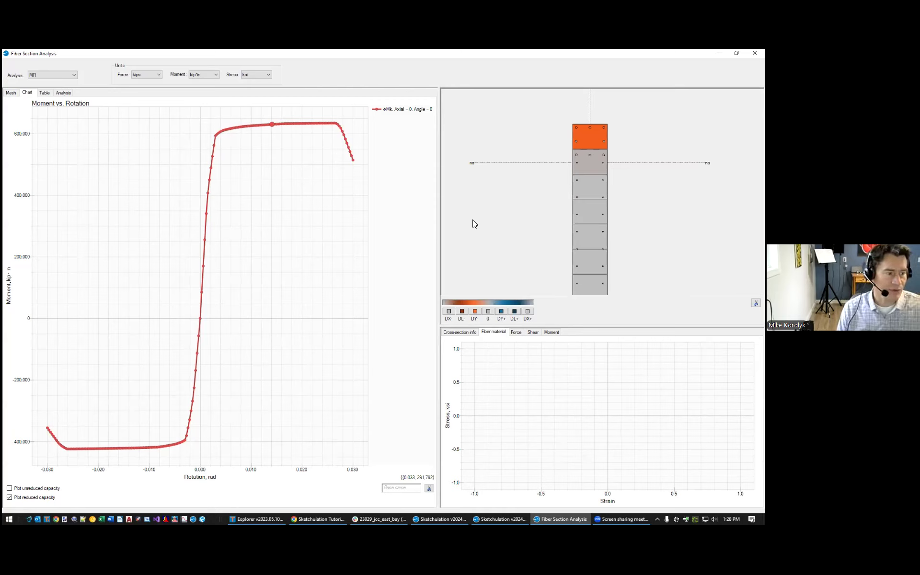
pyautogui.scroll(-4, 617, 146)
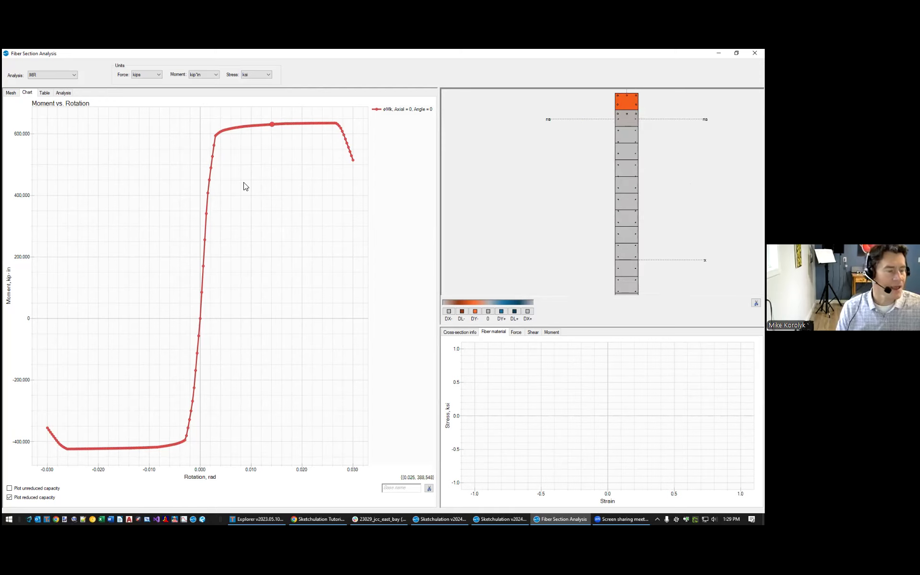
# Remesh the wall section with a 6 in element size and Regularize enabled, keeping the refinement Uniform
pyautogui.click(10, 93)
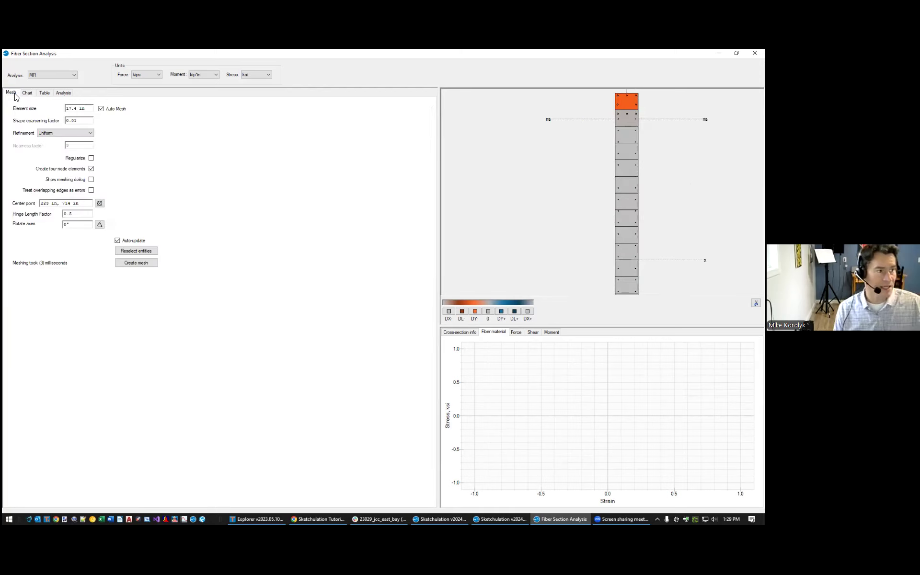
pyautogui.doubleClick(72, 109)
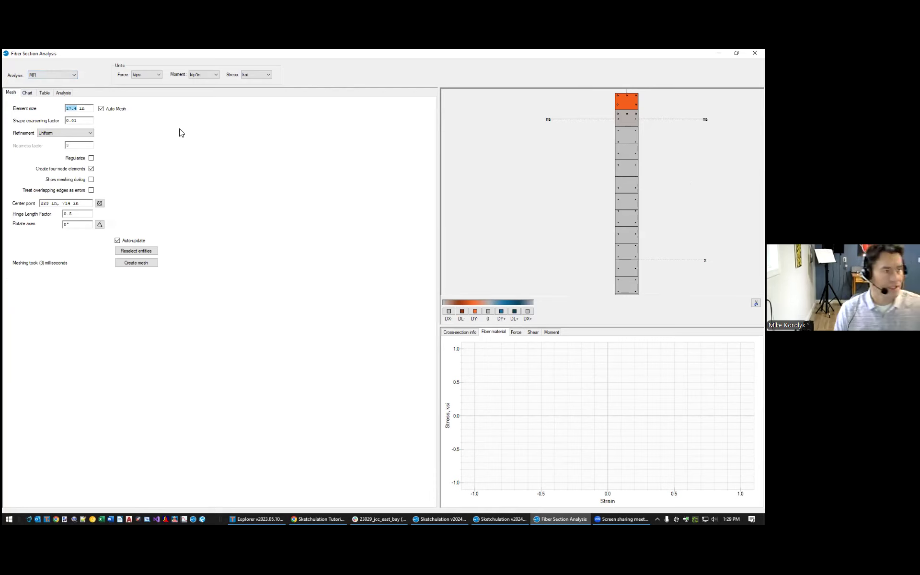
pyautogui.write('6')
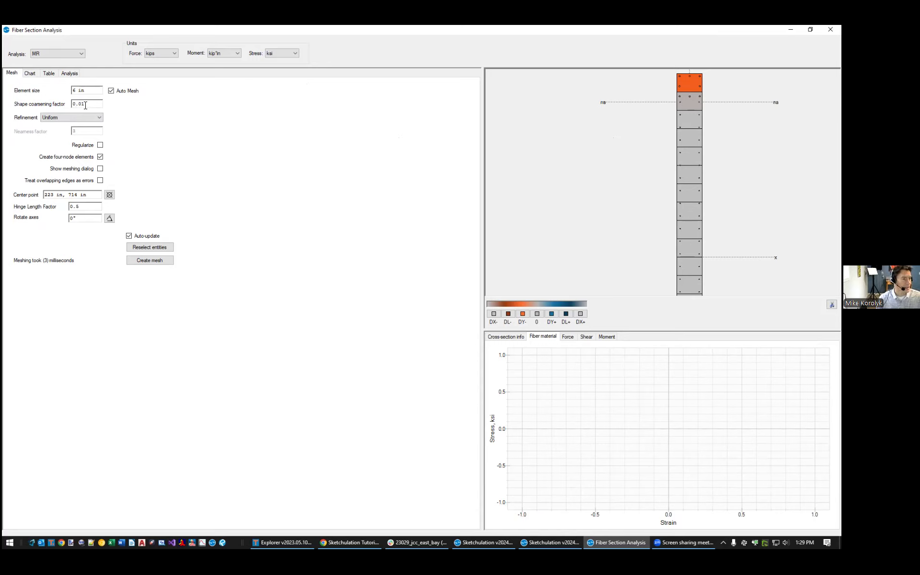
pyautogui.click(75, 117)
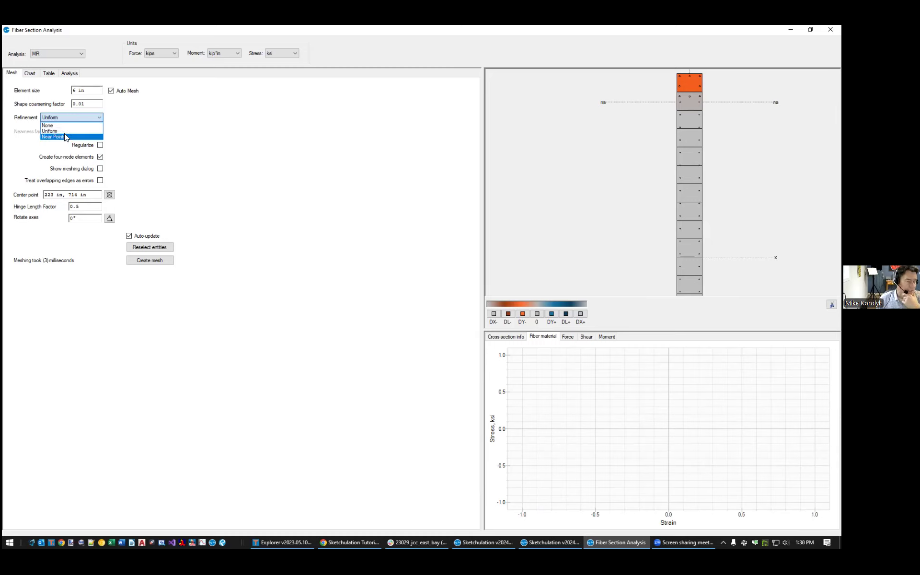
pyautogui.click(138, 141)
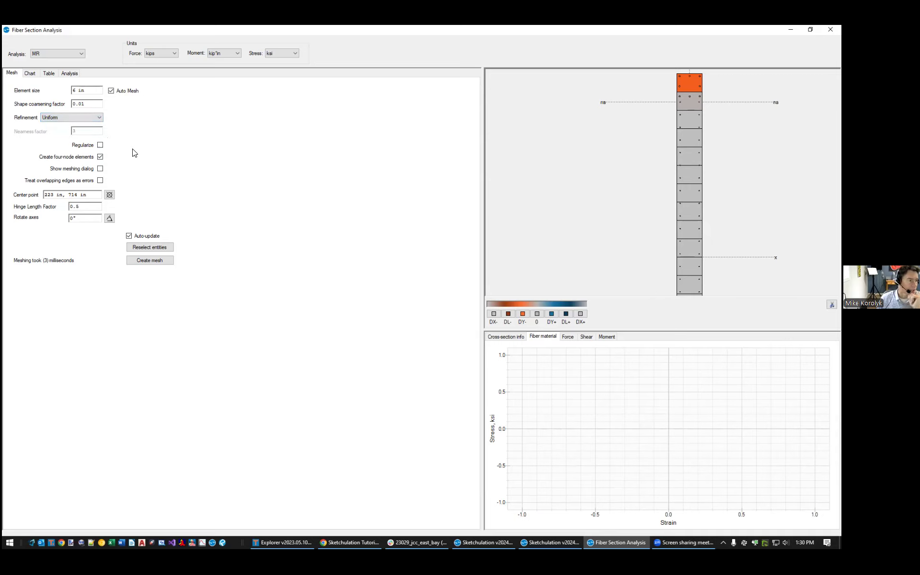
pyautogui.click(100, 146)
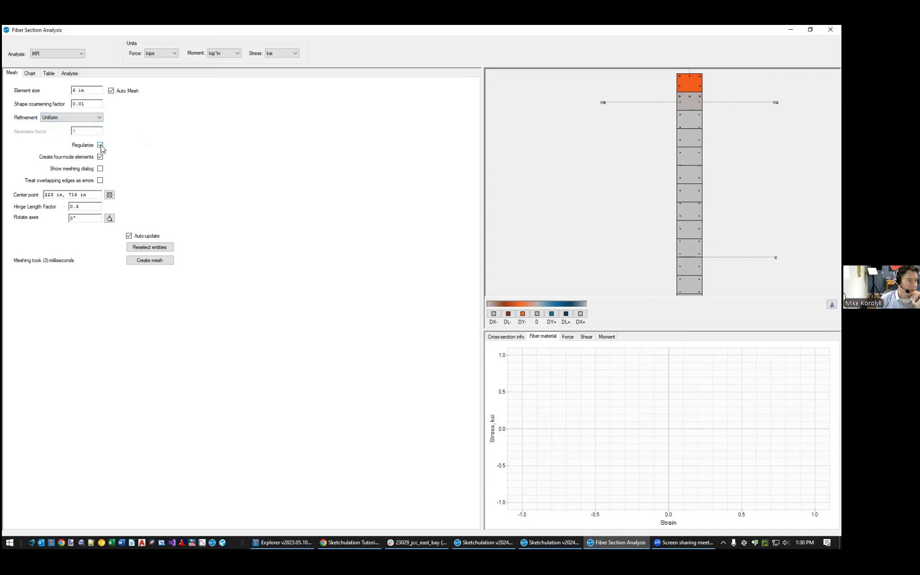
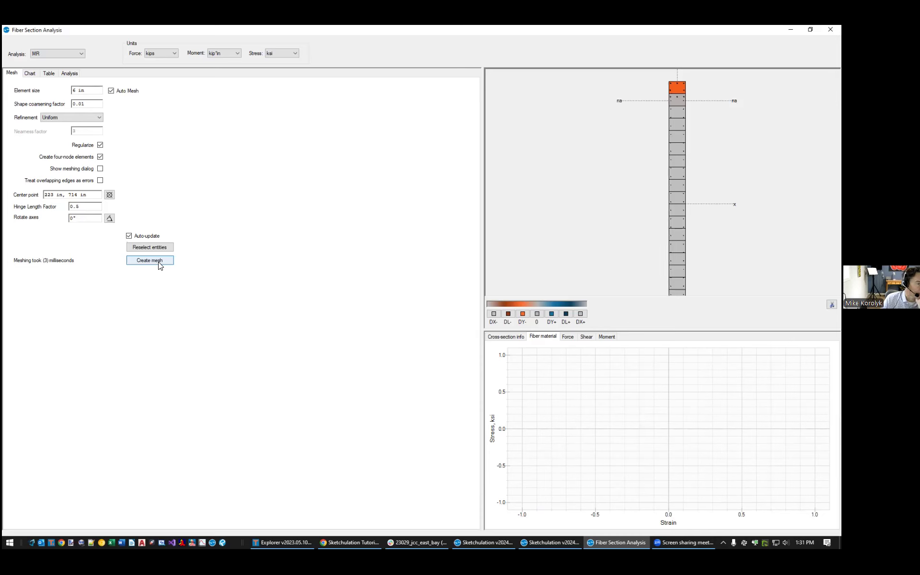
pyautogui.click(150, 260)
# At a positive plateau point of the recalculated curve, check concrete fiber stress-strain near the neutral axis and at the compression edge, plus the force distribution
pyautogui.scroll(3, 706, 146)
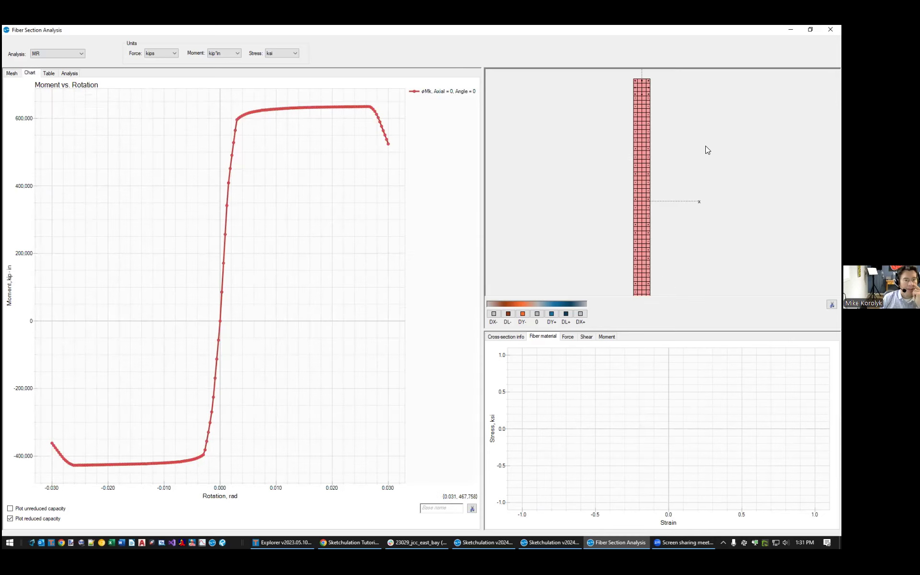
pyautogui.moveTo(624, 88); pyautogui.dragTo(590, 158, button='middle')
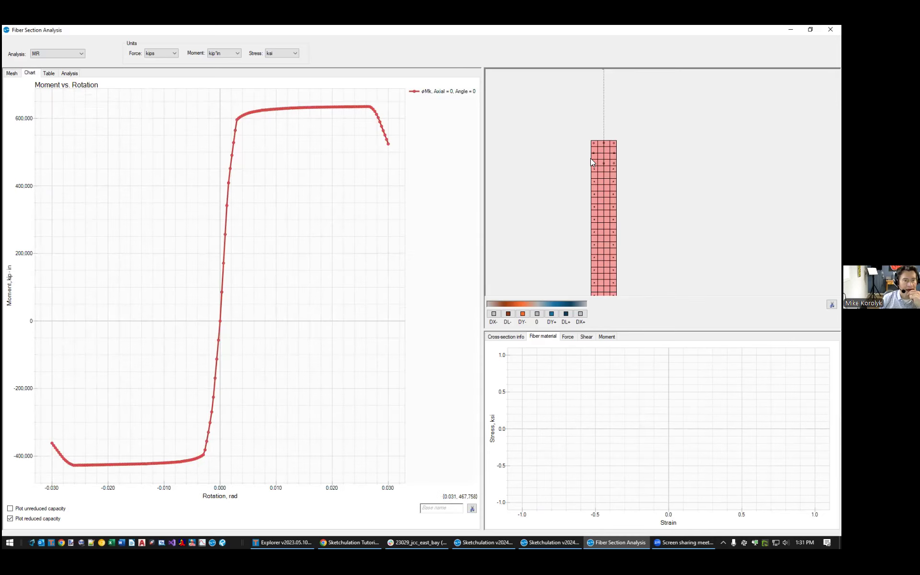
pyautogui.click(297, 111)
pyautogui.scroll(2, 558, 111)
pyautogui.click(653, 184)
pyautogui.moveTo(766, 221); pyautogui.dragTo(682, 171, button='middle')
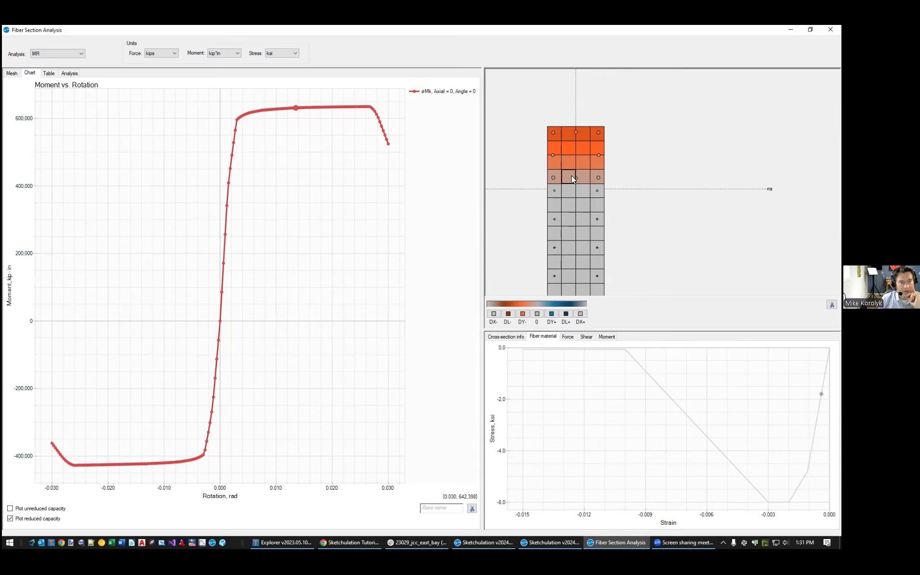
pyautogui.click(570, 135)
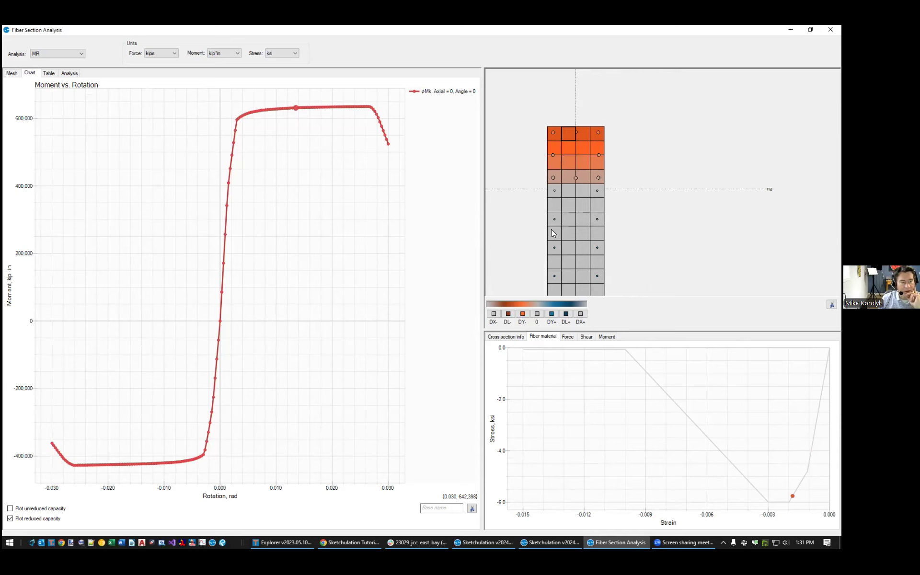
pyautogui.click(567, 337)
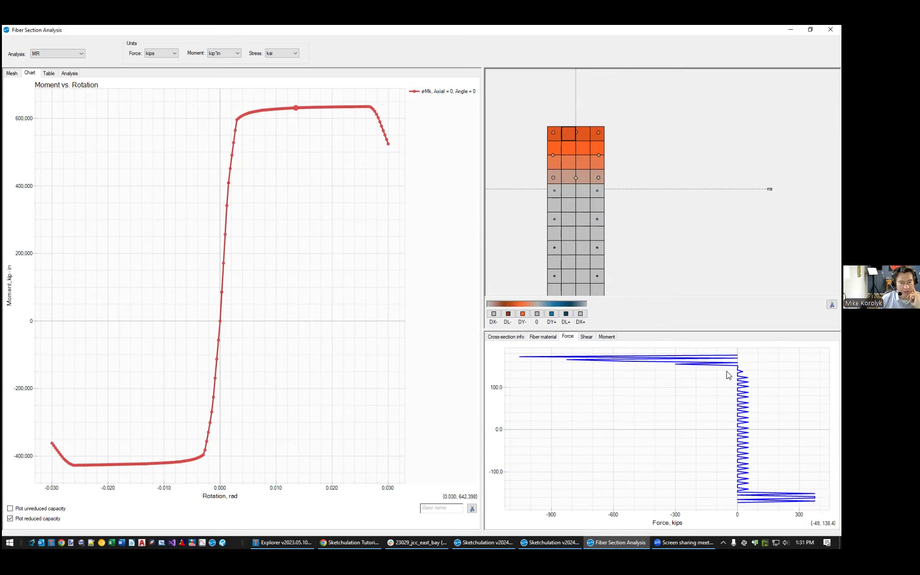
# Review the section's shear and moment distribution plots, followed by its cross-section information
pyautogui.click(588, 337)
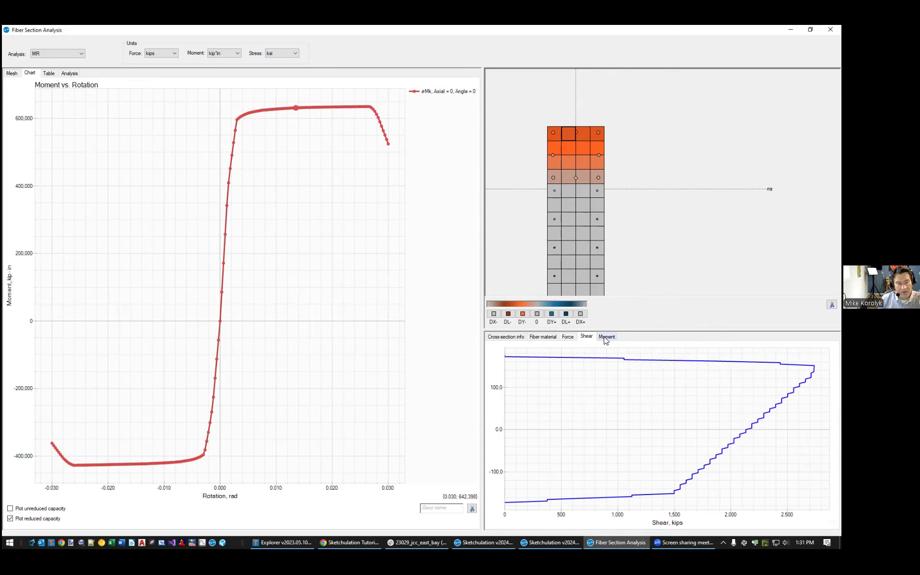
pyautogui.click(605, 338)
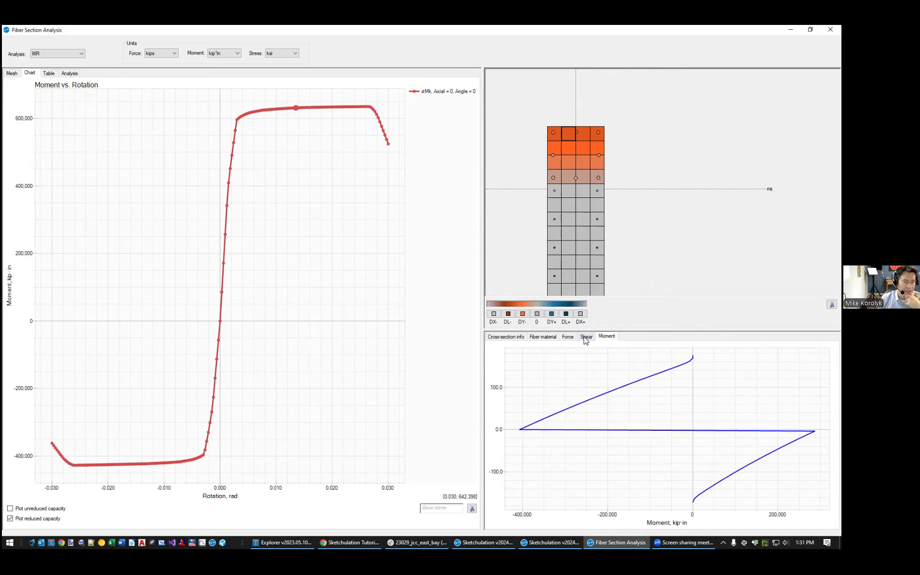
pyautogui.click(522, 338)
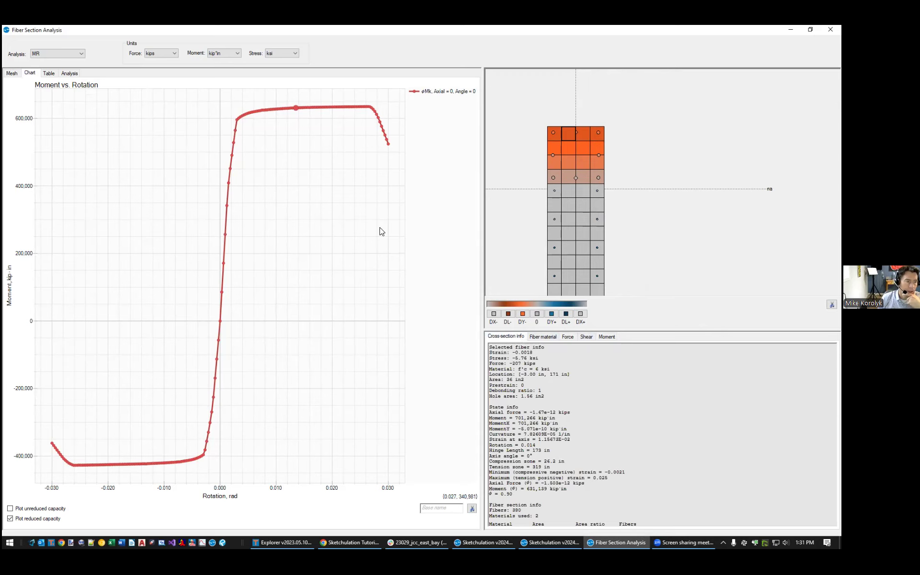
# Inspect the section state at about 0.01 rad on the positive moment-rotation branch, examining the upper end of the wall mesh
pyautogui.click(274, 111)
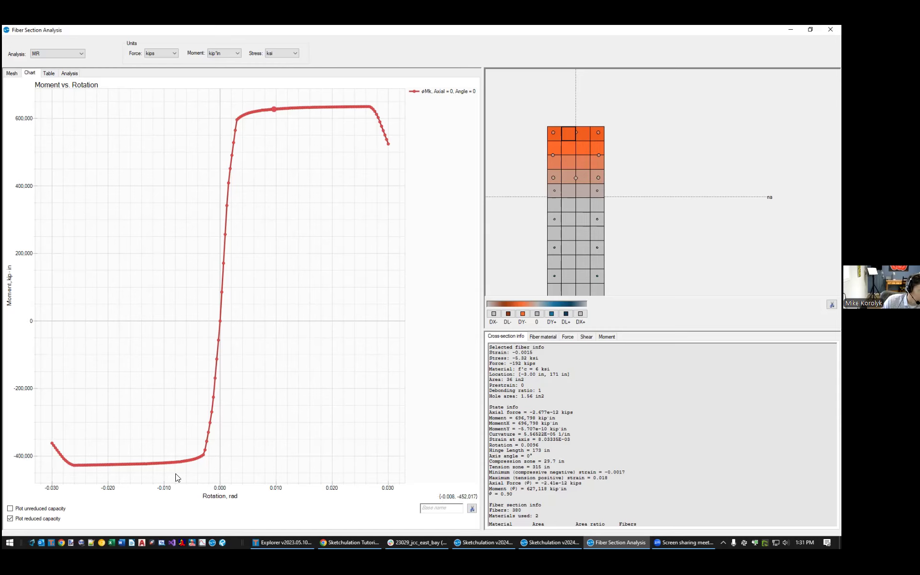
pyautogui.scroll(-5, 696, 199)
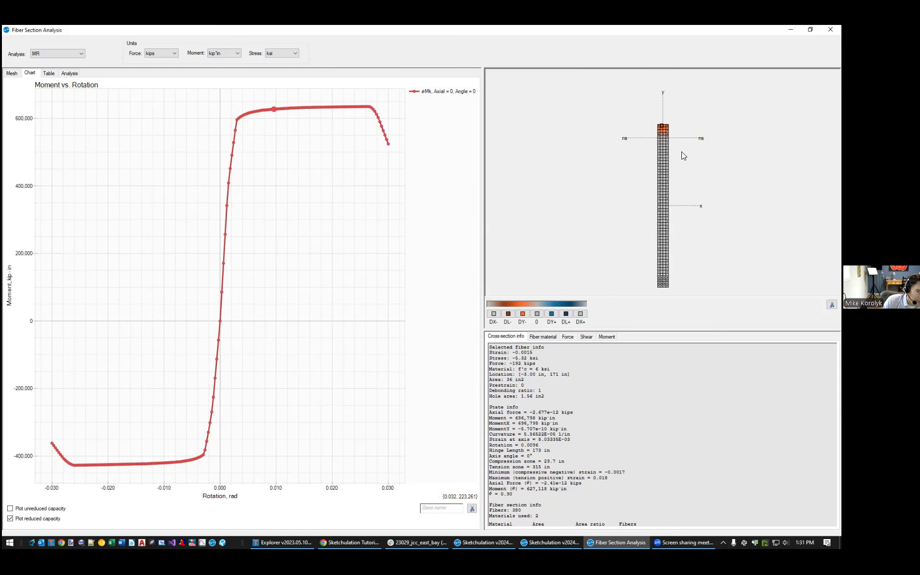
pyautogui.moveTo(673, 254); pyautogui.dragTo(666, 323, button='middle')
pyautogui.scroll(2, 638, 176)
pyautogui.scroll(-1, 639, 176)
pyautogui.moveTo(638, 175); pyautogui.dragTo(659, 164, button='middle')
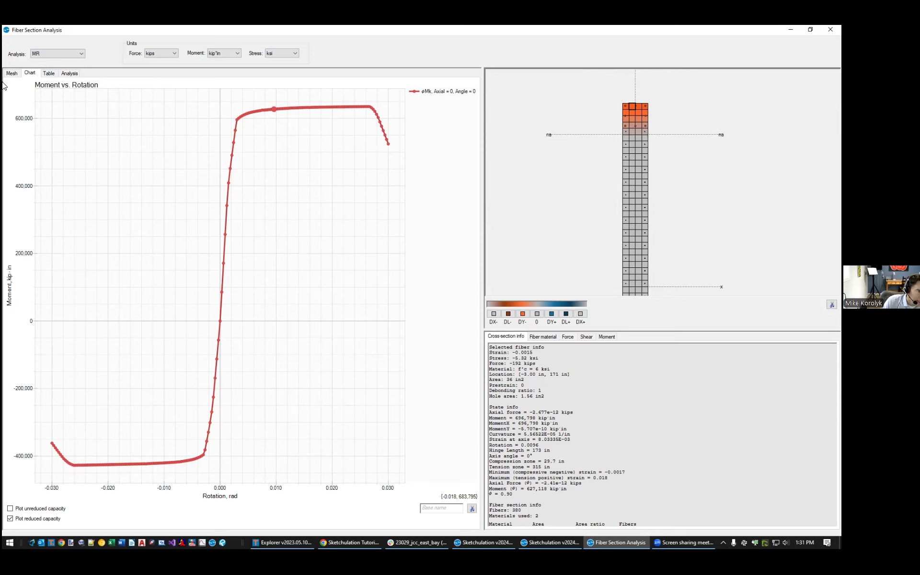
# Add an axial force of -1000 kips to the moment-rotation analysis and rerun it
pyautogui.click(76, 73)
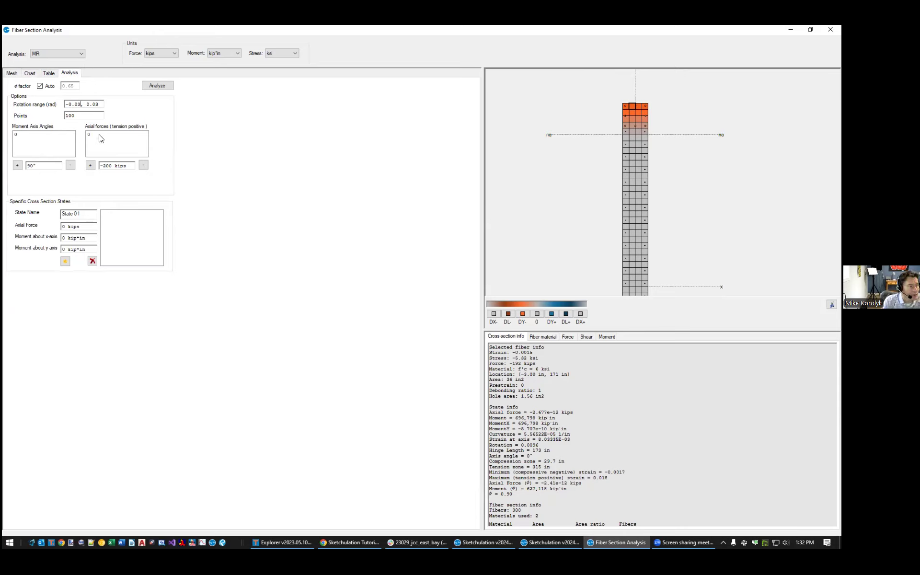
pyautogui.doubleClick(69, 116)
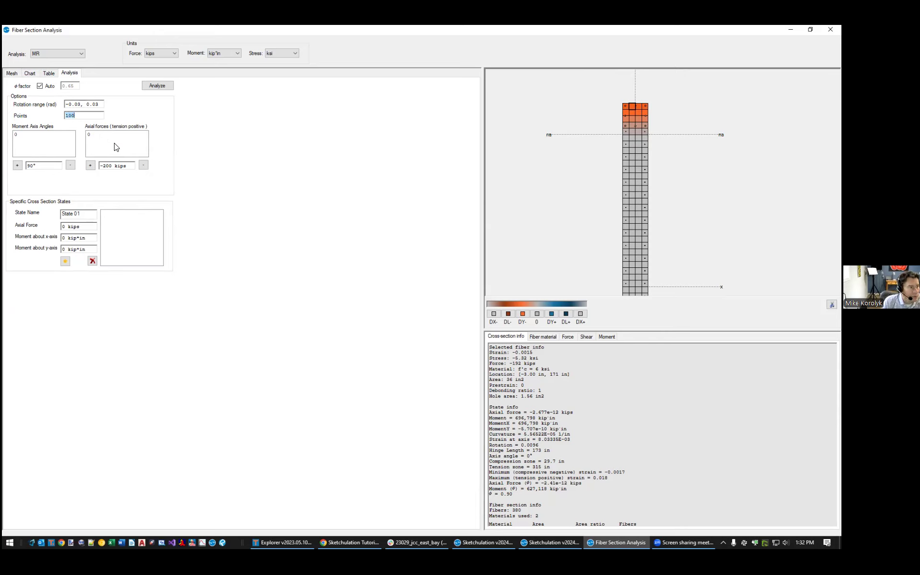
pyautogui.click(111, 168)
pyautogui.write('10')
pyautogui.click(89, 165)
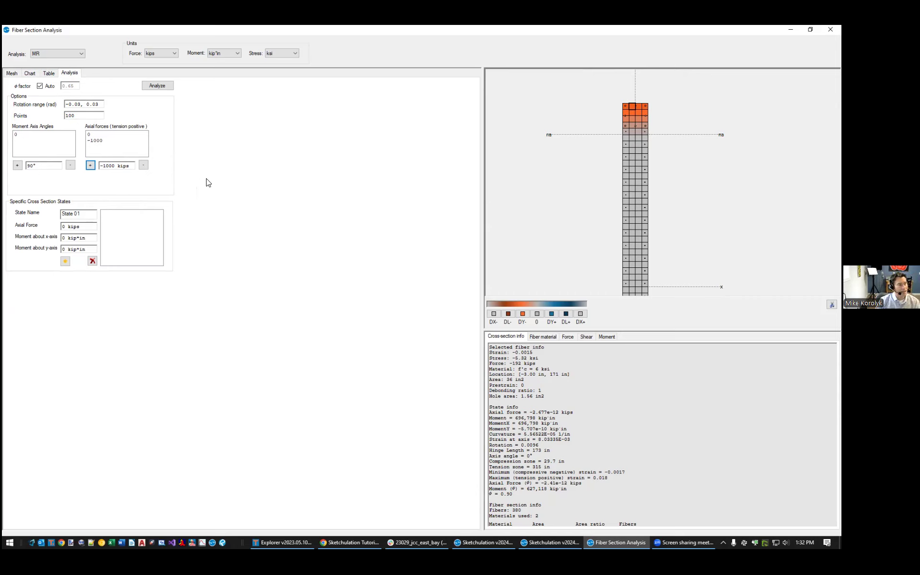
pyautogui.click(158, 86)
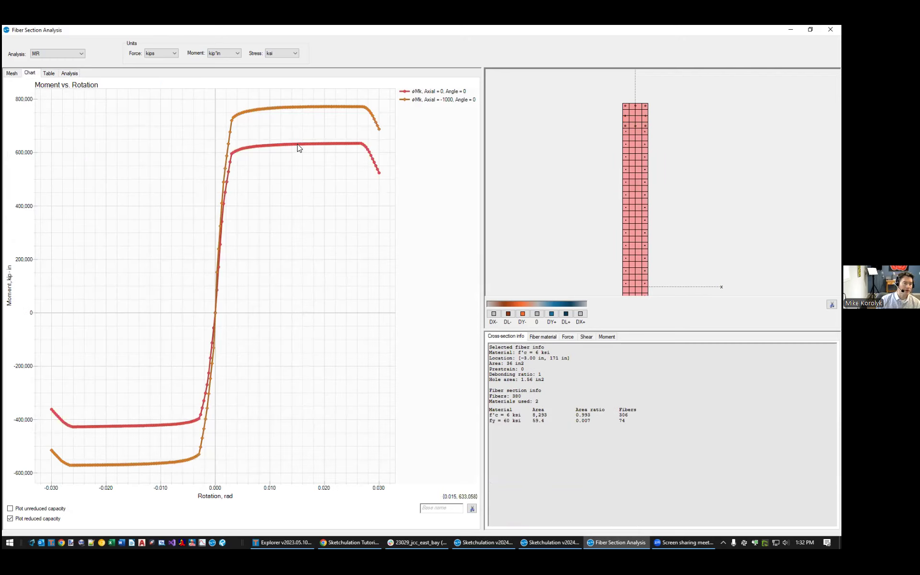
# Compare section states at several positive rotations on the zero-axial and -1000 kip moment-rotation curves
pyautogui.click(298, 143)
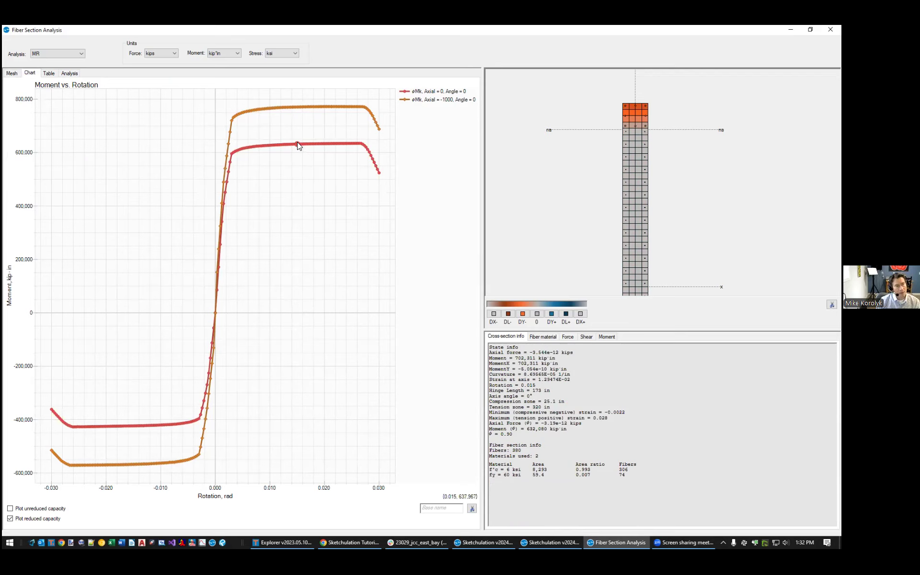
pyautogui.click(313, 144)
pyautogui.click(292, 144)
pyautogui.click(324, 144)
pyautogui.click(311, 108)
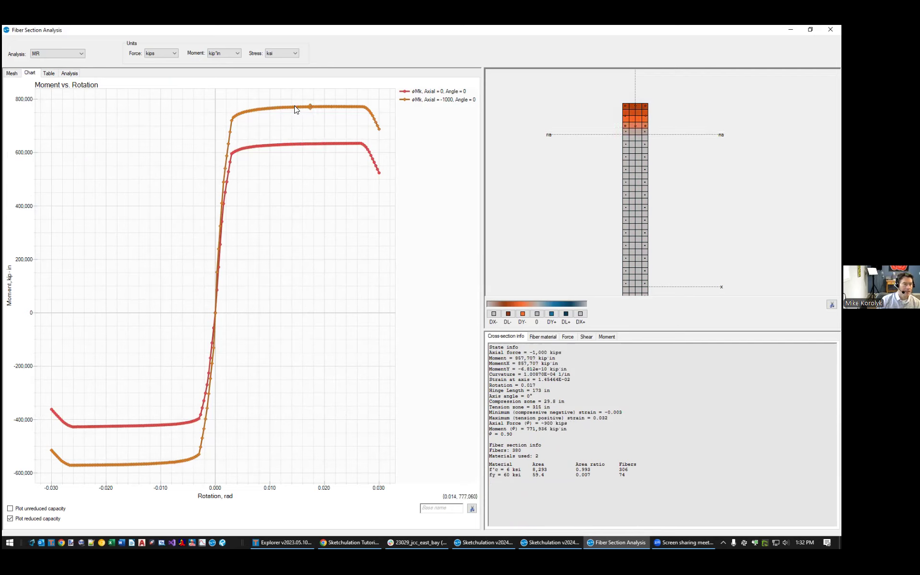
pyautogui.click(296, 107)
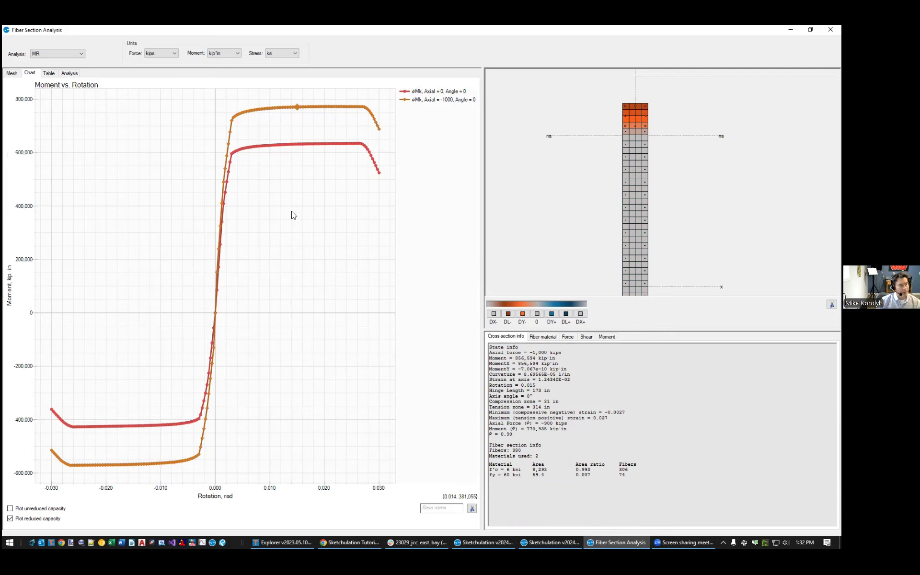
pyautogui.rightClick(318, 205)
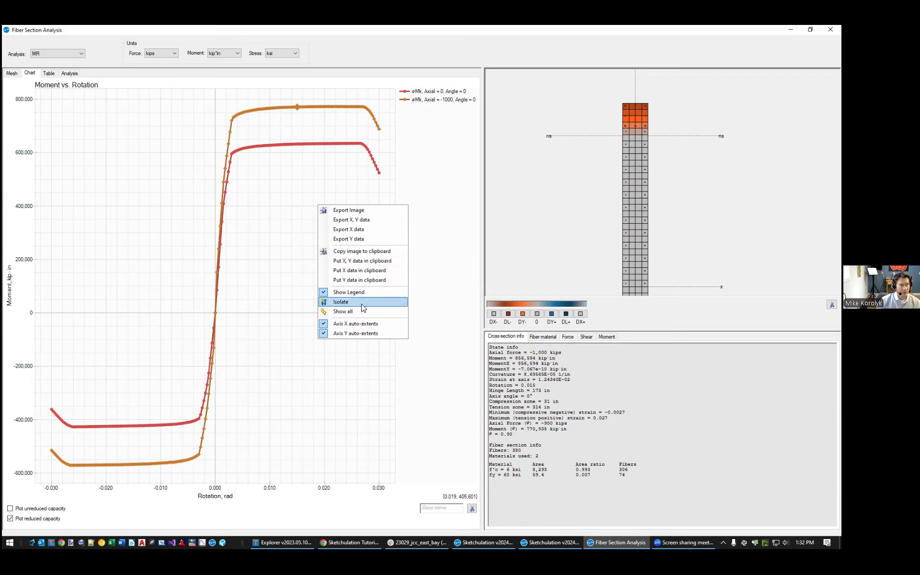
pyautogui.click(436, 183)
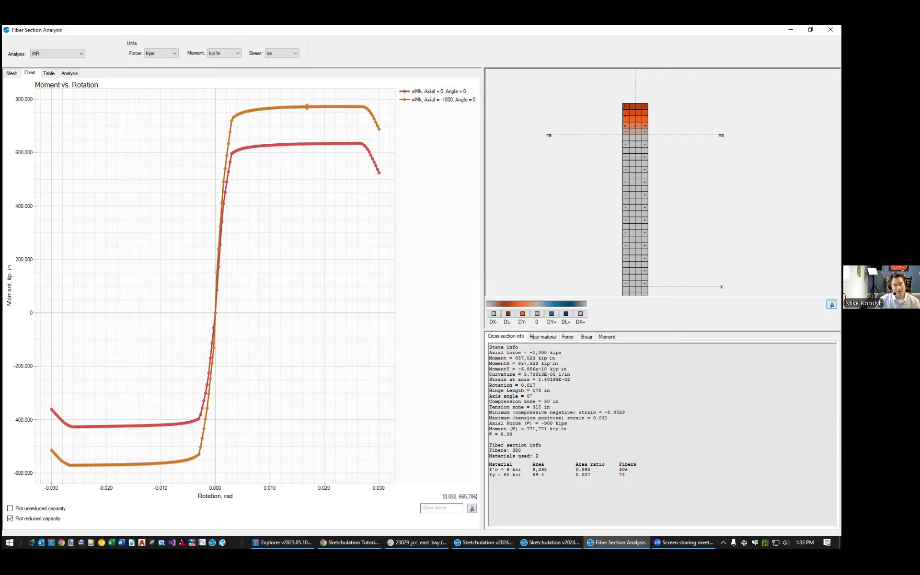
# Switch to the Sketchulation drawing and examine both ends of the colored fiber mesh lying over the wall section
pyautogui.click(484, 543)
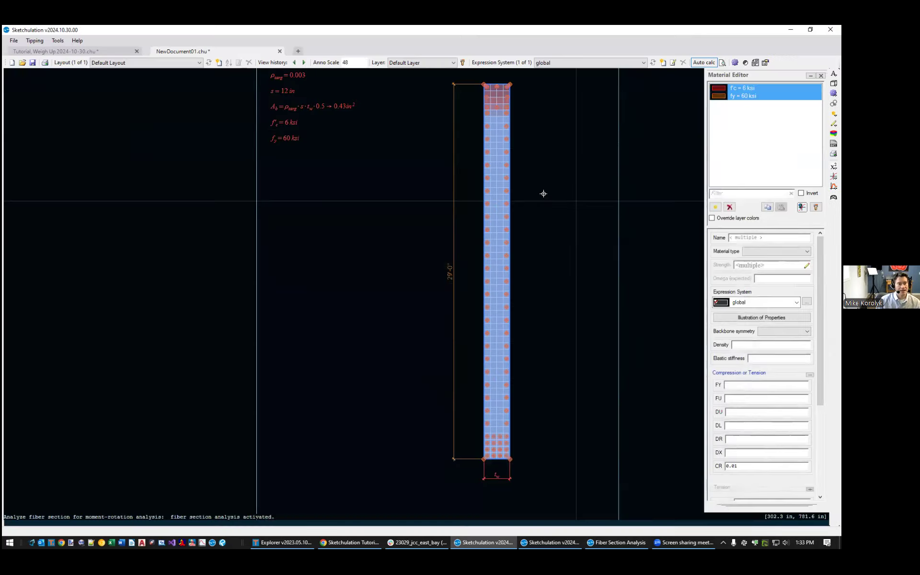
pyautogui.scroll(2, 506, 248)
pyautogui.moveTo(487, 179); pyautogui.dragTo(487, 236, button='middle')
pyautogui.scroll(4, 488, 228)
pyautogui.press('Escape')
pyautogui.moveTo(504, 185); pyautogui.dragTo(493, 302, button='middle')
pyautogui.scroll(-1, 420, 208)
pyautogui.scroll(-3, 421, 208)
pyautogui.scroll(3, 432, 242)
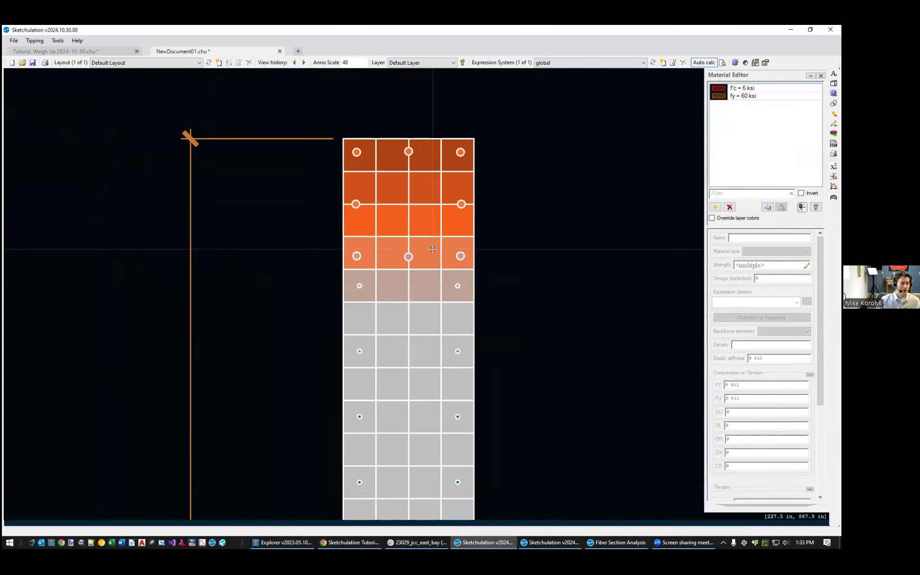
pyautogui.scroll(3, 447, 236)
pyautogui.scroll(-9, 436, 268)
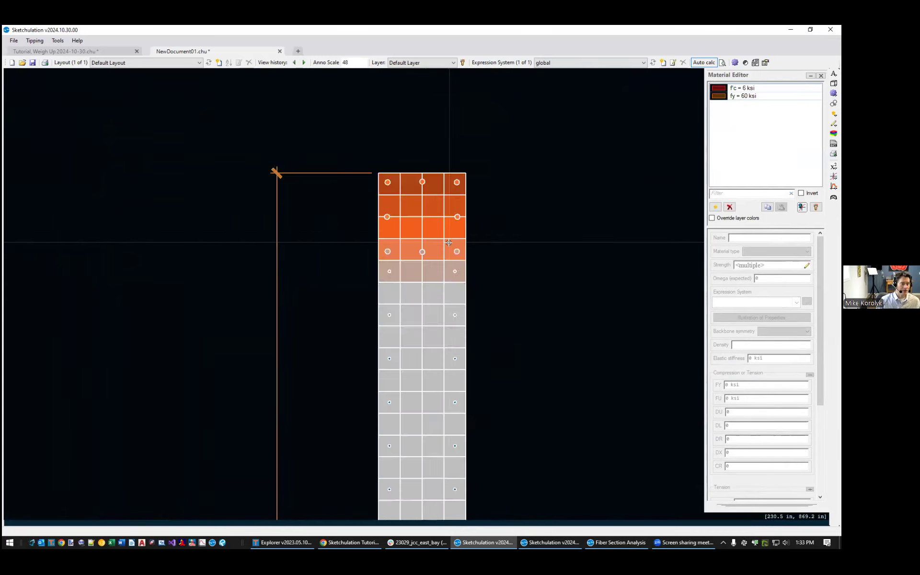
pyautogui.moveTo(444, 218); pyautogui.dragTo(468, 98, button='middle')
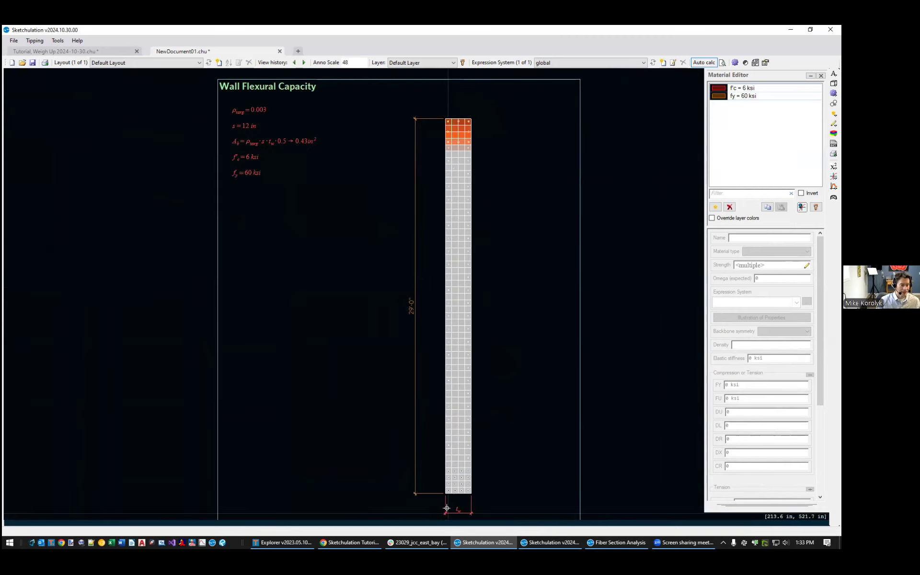
pyautogui.scroll(3, 456, 508)
pyautogui.scroll(1, 447, 441)
pyautogui.scroll(-4, 447, 441)
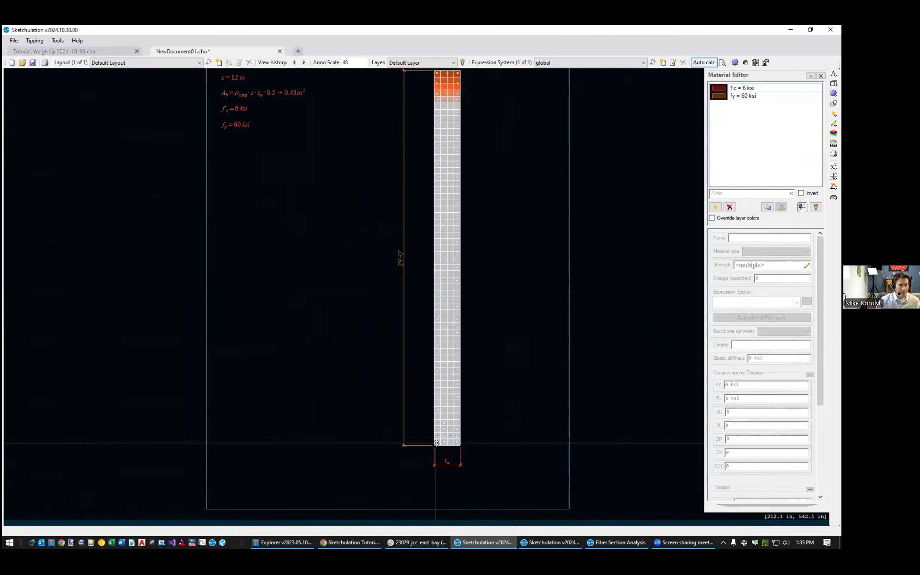
pyautogui.scroll(3, 457, 415)
# Isolate the layer of the fiber mesh using one of its lower concrete fibers
pyautogui.click(457, 414)
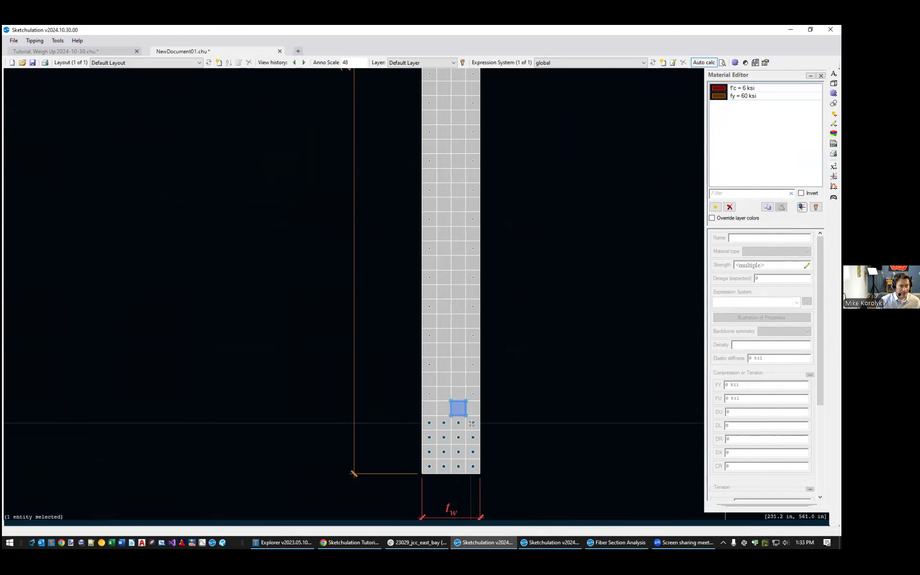
pyautogui.write('lau')
pyautogui.press('BackSpace')
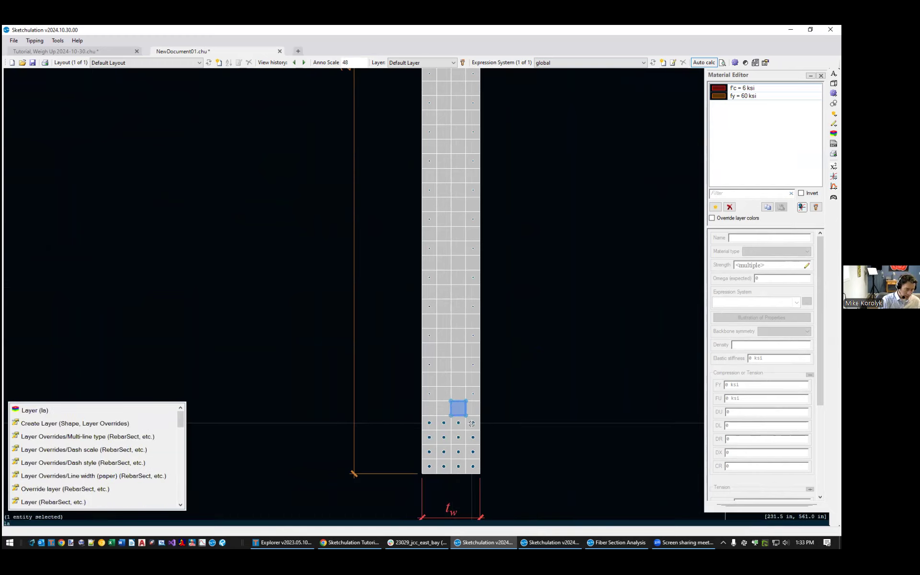
pyautogui.write('i')
pyautogui.press('Return')
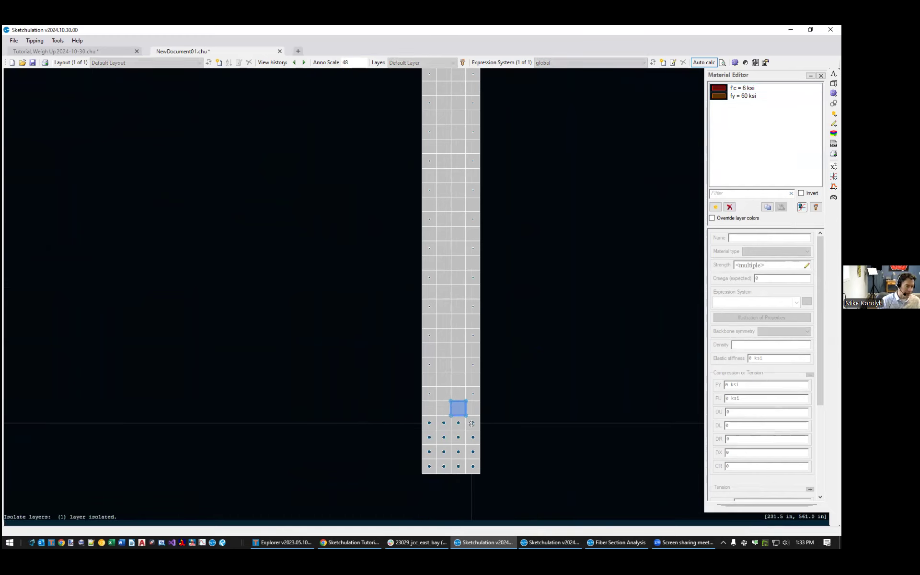
# Select the entire fiber mesh and move it horizontally about 55 in, away from the wall section on the annotation-free side
pyautogui.scroll(-4, 473, 424)
pyautogui.moveTo(472, 423); pyautogui.dragTo(367, 372, button='middle')
pyautogui.scroll(2, 366, 372)
pyautogui.scroll(-1, 343, 430)
pyautogui.moveTo(343, 429); pyautogui.dragTo(447, 155)
pyautogui.scroll(1, 436, 200)
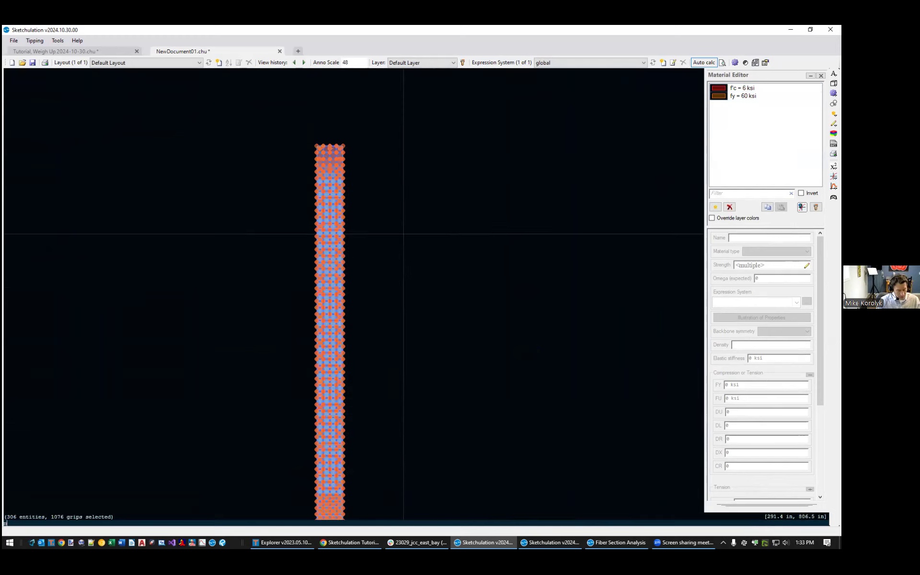
pyautogui.write('m')
pyautogui.press('Return')
pyautogui.click(410, 213)
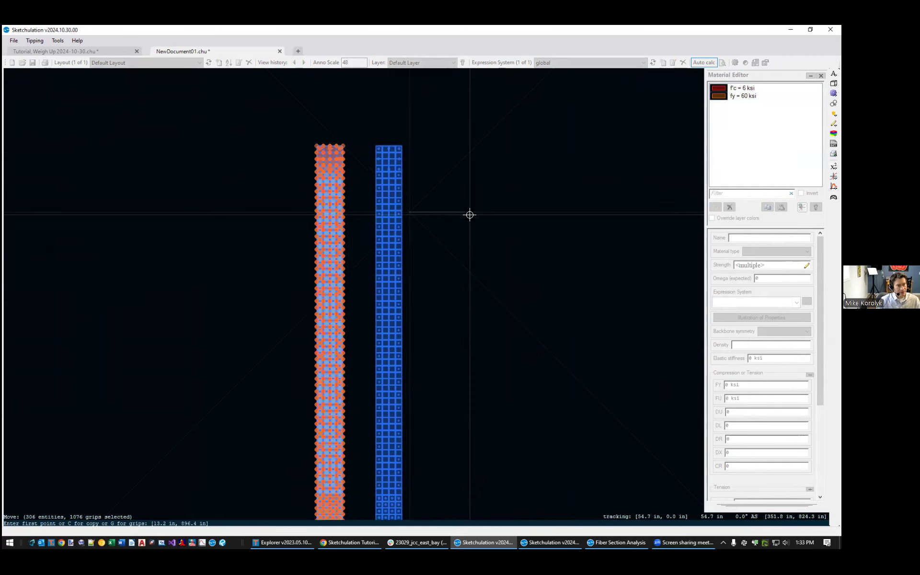
pyautogui.click(469, 215)
# Turn all layers back on and compare the reinforced wall section with the colored fiber mesh beside it
pyautogui.write('on')
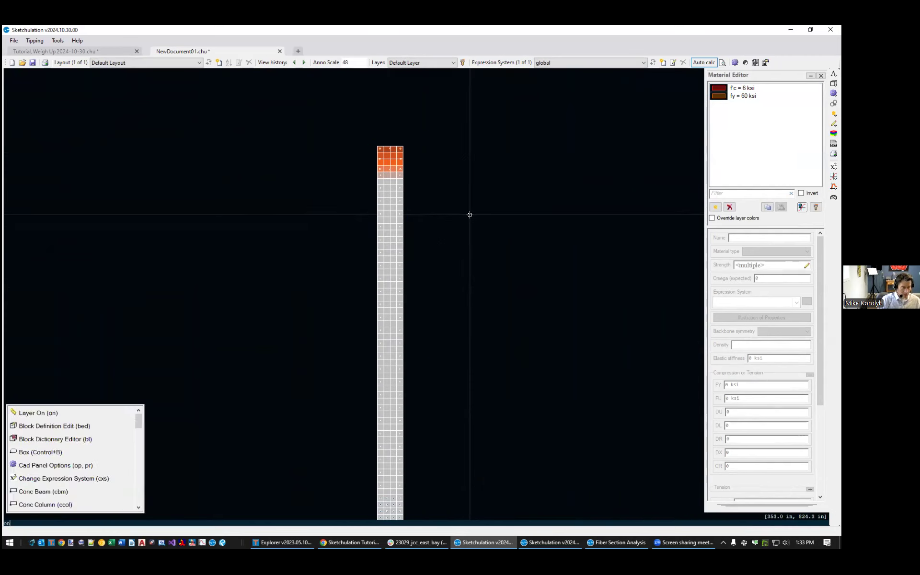
pyautogui.press('Return')
pyautogui.scroll(-1, 471, 214)
pyautogui.scroll(-1, 471, 215)
pyautogui.scroll(4, 467, 197)
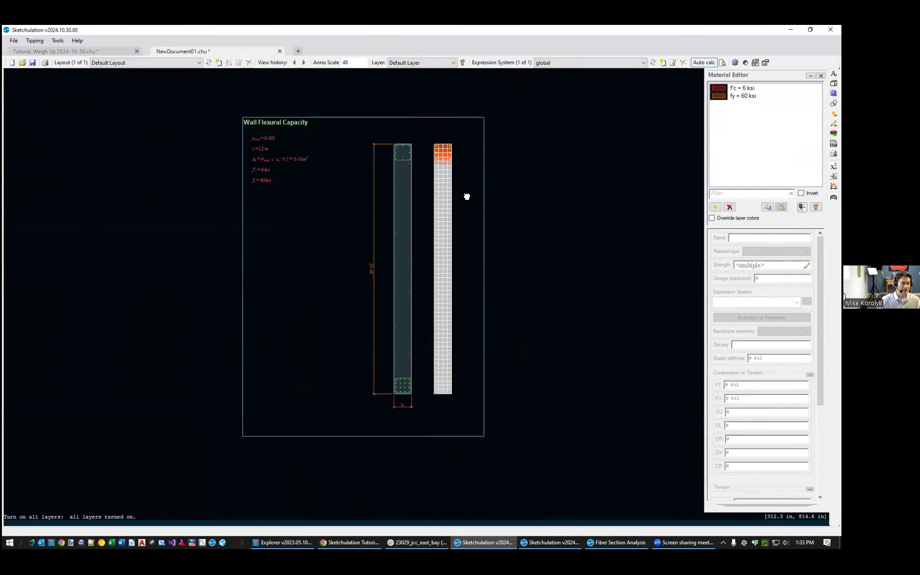
pyautogui.scroll(4, 381, 220)
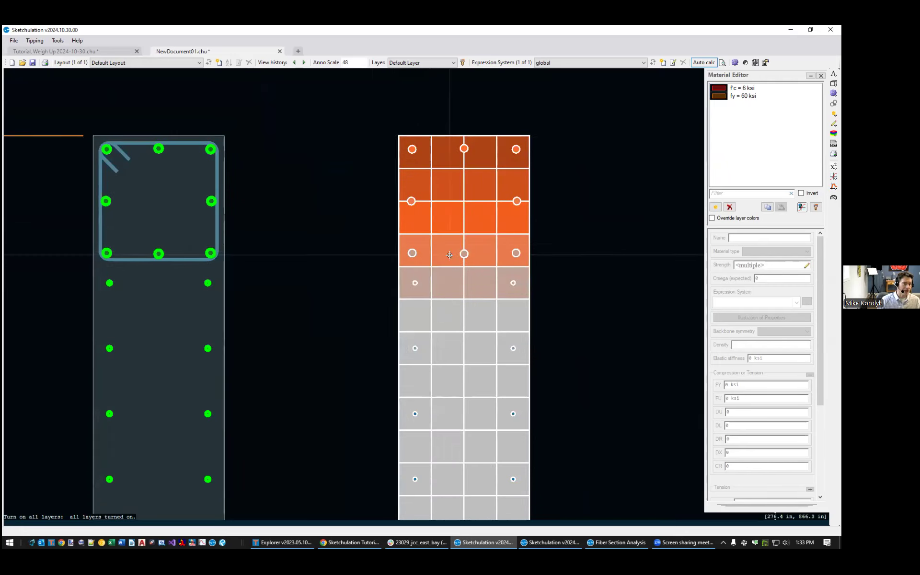
pyautogui.scroll(-4, 376, 224)
pyautogui.scroll(-2, 381, 249)
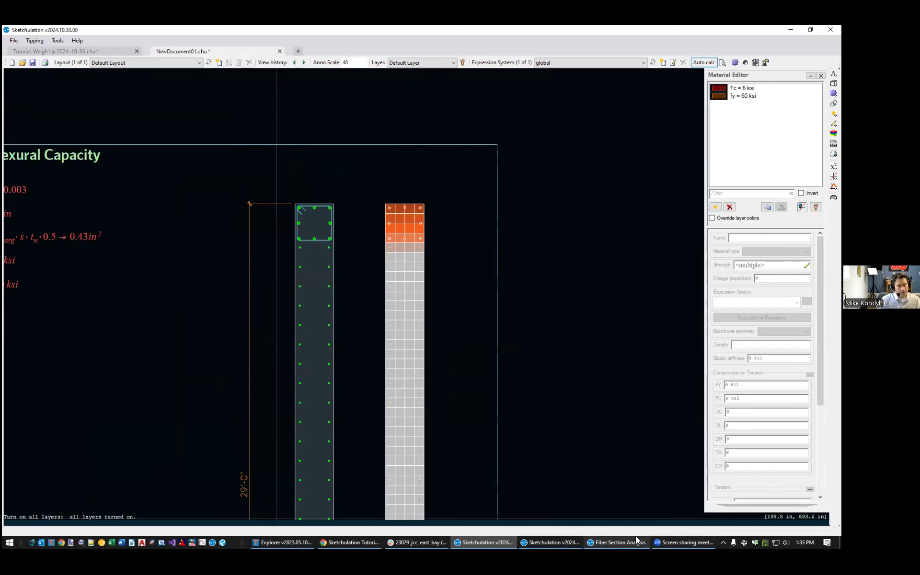
# Switch to the Fiber Section Analysis window and view the stress-strain curve of a concrete fiber at the wall's upper end
pyautogui.click(623, 540)
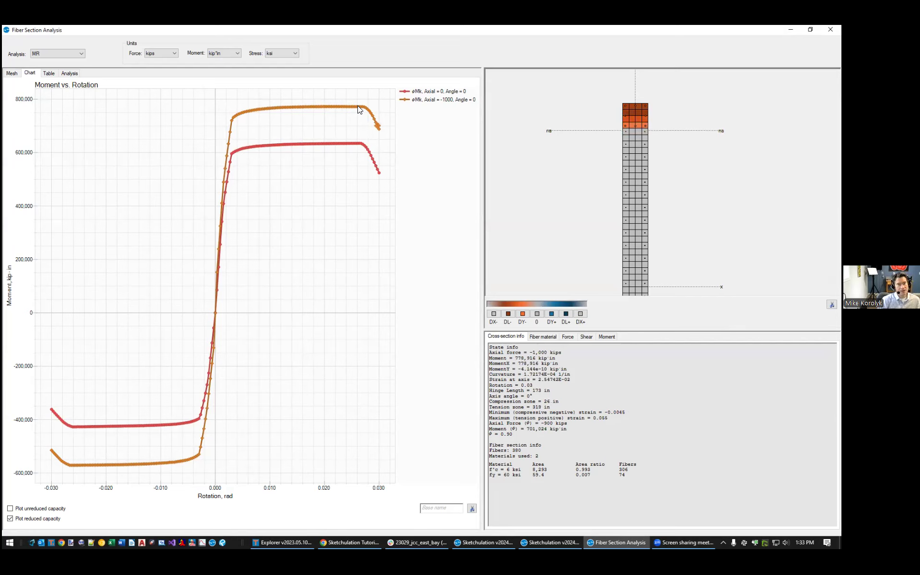
pyautogui.click(638, 106)
pyautogui.click(546, 337)
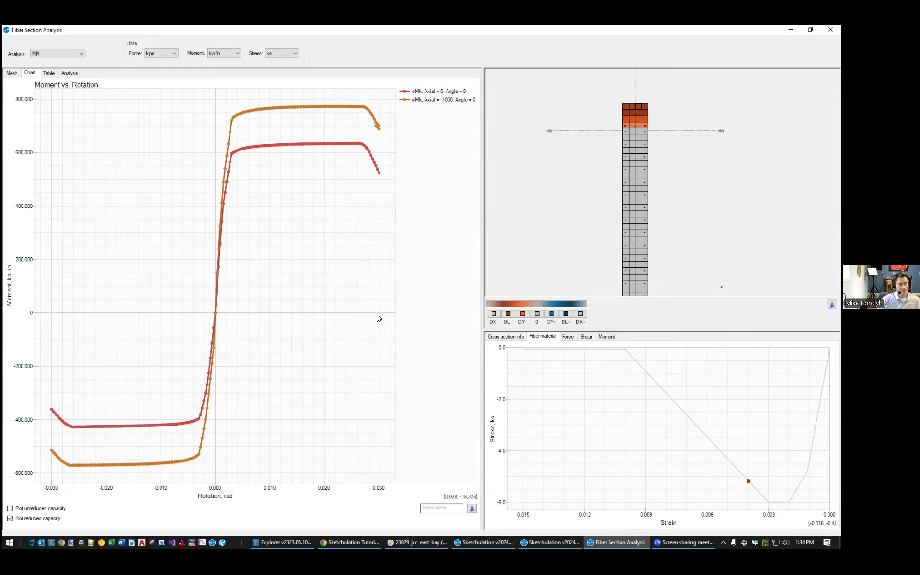
# Inspect the stress-strain state of a rebar fiber in the lowest row of the wall's lower boundary zone
pyautogui.scroll(-2, 673, 214)
pyautogui.moveTo(673, 211); pyautogui.dragTo(671, 82, button='middle')
pyautogui.scroll(2, 656, 165)
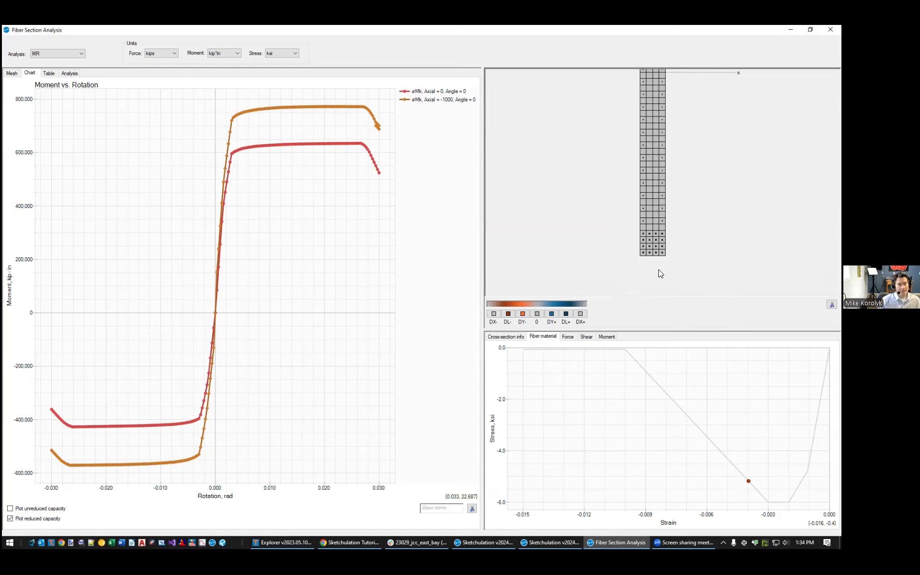
pyautogui.scroll(4, 658, 270)
pyautogui.click(653, 220)
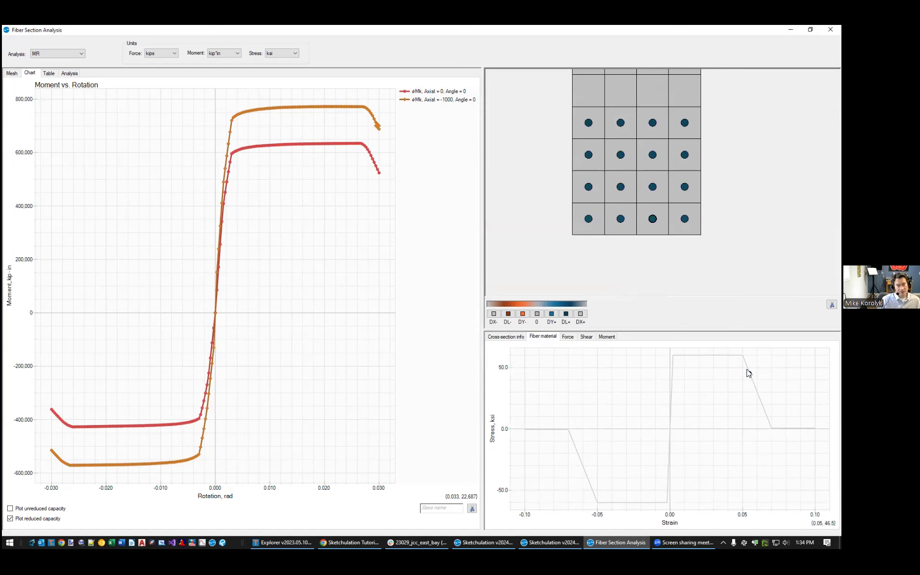
pyautogui.scroll(-4, 721, 142)
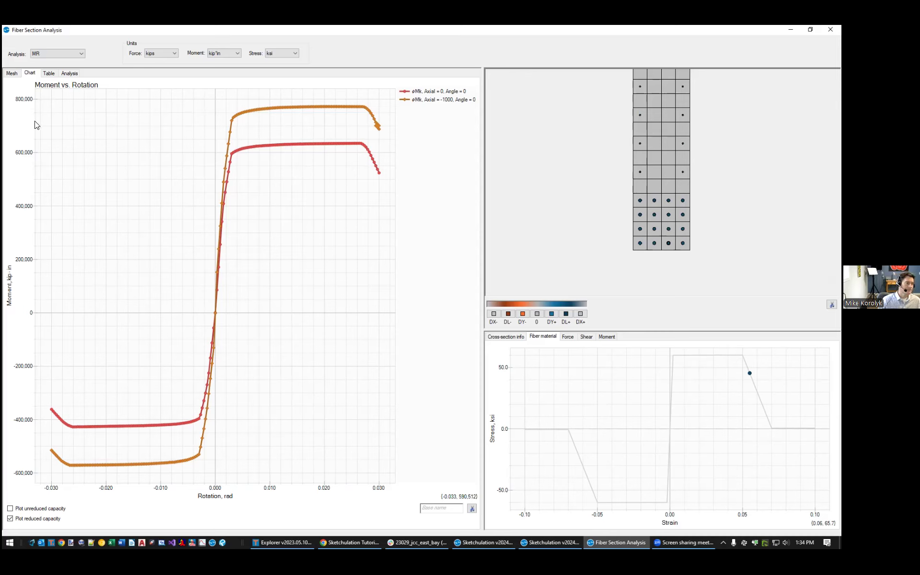
# Switch the analysis to PM and inspect the wall's fiber strain state at the interaction curve's largest positive moment
pyautogui.click(66, 55)
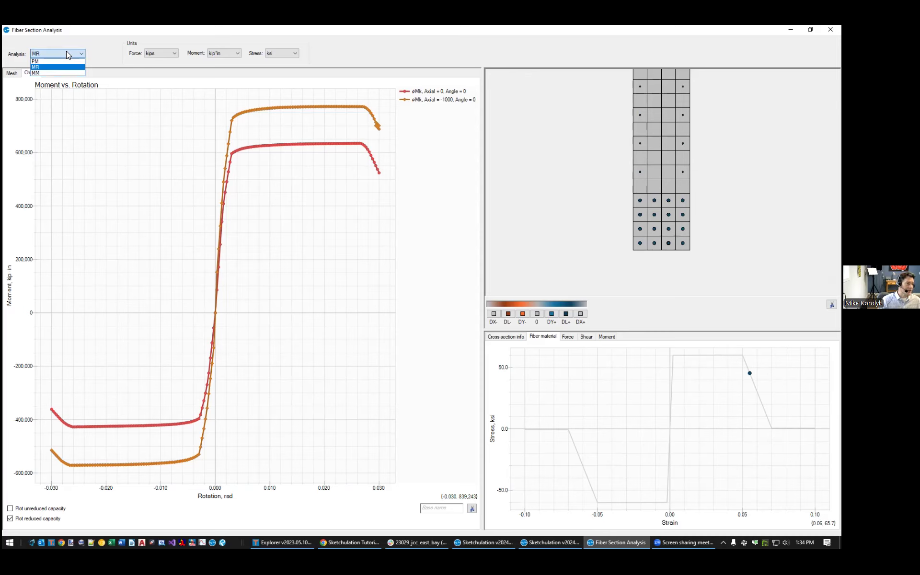
pyautogui.click(43, 61)
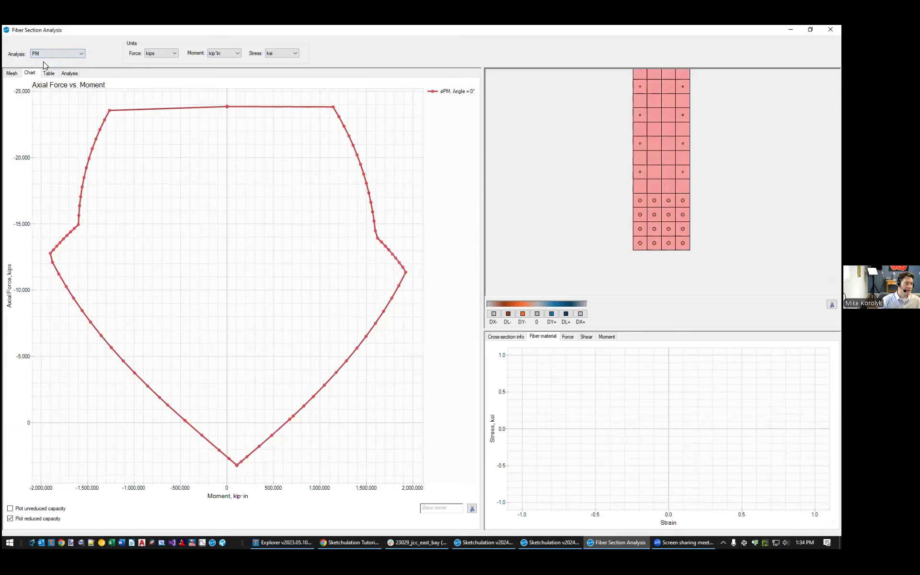
pyautogui.click(406, 272)
pyautogui.scroll(-3, 750, 141)
pyautogui.scroll(-2, 715, 247)
pyautogui.moveTo(750, 141); pyautogui.dragTo(695, 191, button='middle')
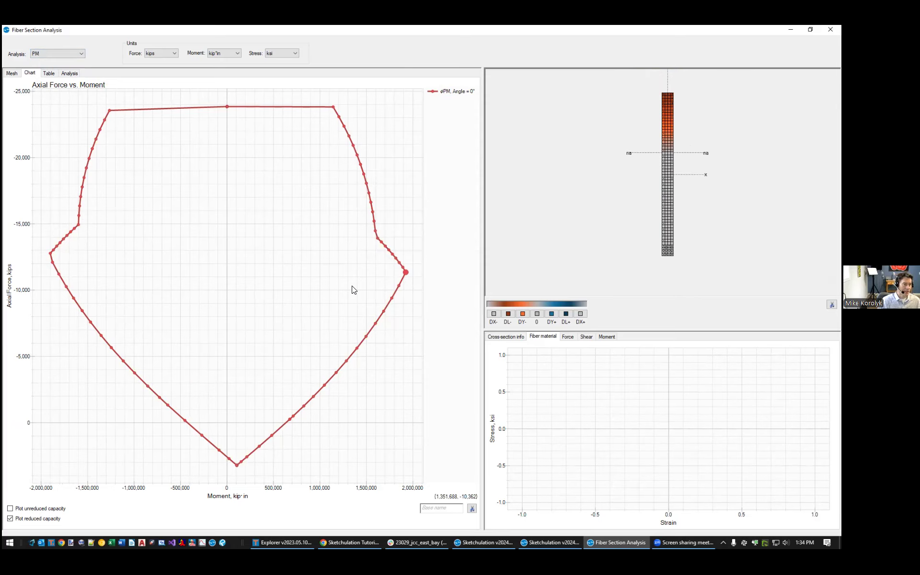
# Step through successive points around the PM interaction curve and watch the neutral axis and fiber strains change
pyautogui.press('Right')
pyautogui.press('Right')
pyautogui.press('Right')
pyautogui.press('Right')
pyautogui.press('Right')
pyautogui.press('Right')
pyautogui.press('Right')
pyautogui.press('Right')
pyautogui.press('Right')
pyautogui.press('Right')
pyautogui.press('Right')
pyautogui.press('Right')
pyautogui.press('Right')
pyautogui.press('Right')
pyautogui.press('Right')
pyautogui.press('Right')
pyautogui.press('Right')
pyautogui.press('Right')
pyautogui.press('Right')
pyautogui.press('Right')
pyautogui.press('Right')
pyautogui.press('Right')
pyautogui.press('Right')
pyautogui.press('Right')
pyautogui.press('Right')
pyautogui.press('Right')
pyautogui.press('Right')
pyautogui.press('Right')
pyautogui.press('Right')
pyautogui.press('Right')
pyautogui.press('Right')
pyautogui.press('Right')
pyautogui.press('Right')
pyautogui.press('Right')
pyautogui.press('Right')
pyautogui.press('Right')
pyautogui.press('Right')
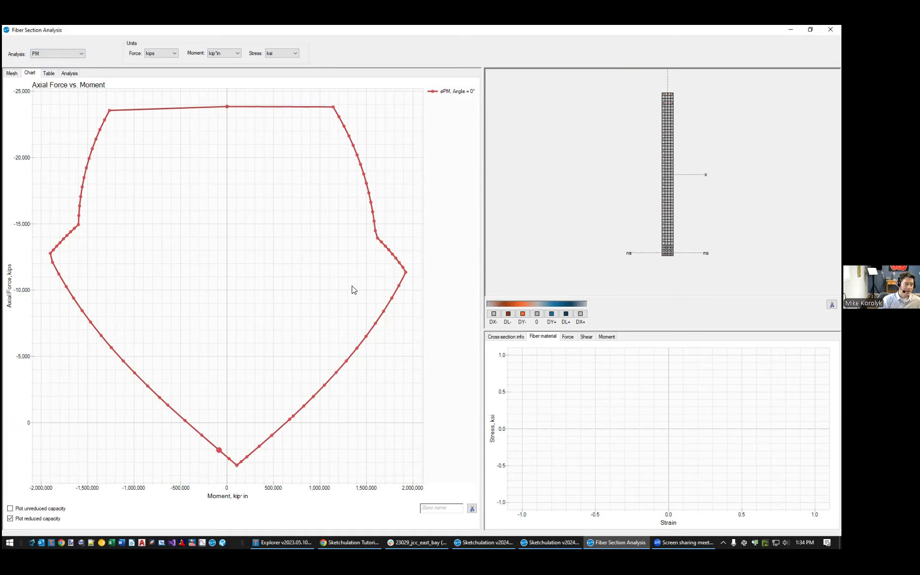
pyautogui.press('Right')
pyautogui.press('Right')
pyautogui.press('Right')
pyautogui.press('Right')
pyautogui.press('Right')
pyautogui.press('Right')
pyautogui.press('Right')
pyautogui.press('Right')
pyautogui.press('Right')
pyautogui.press('Right')
pyautogui.press('Right')
pyautogui.press('Right')
pyautogui.press('Right')
pyautogui.press('Right')
pyautogui.press('Right')
pyautogui.press('Right')
pyautogui.press('Right')
pyautogui.press('Right')
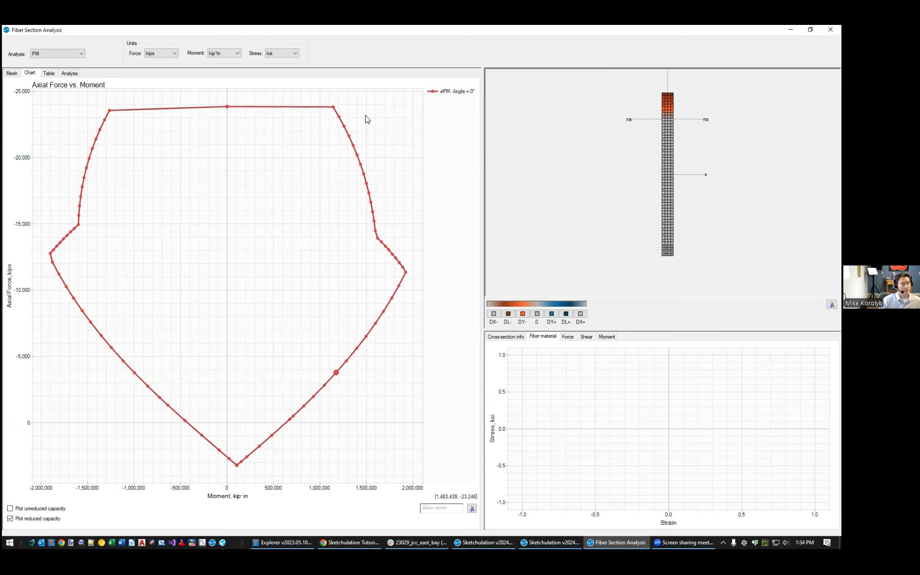
# Plot the unreduced capacity alongside the reduced PM curve and step through states on its high-compression, positive-moment side
pyautogui.click(62, 510)
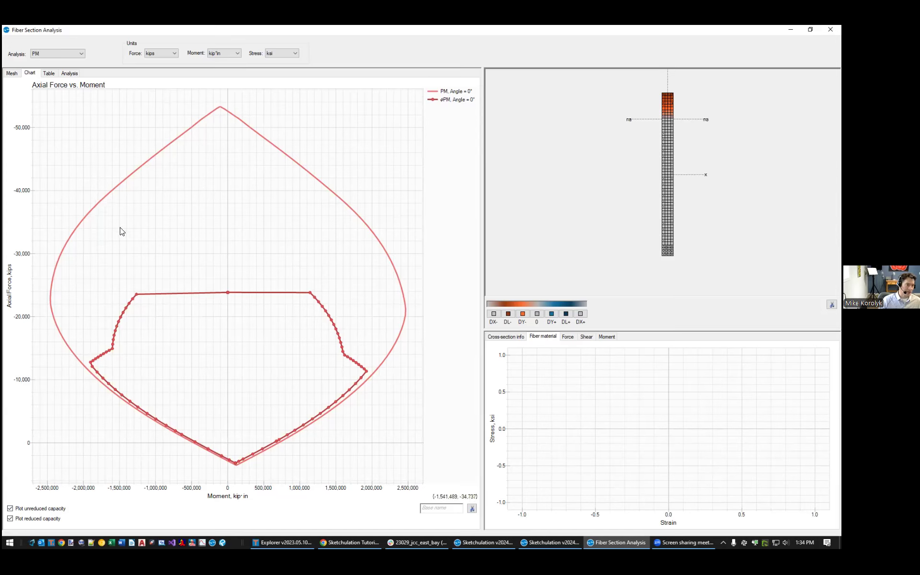
pyautogui.click(326, 315)
pyautogui.press('Up')
pyautogui.press('Up')
pyautogui.press('Up')
pyautogui.press('Up')
pyautogui.press('Up')
pyautogui.press('Up')
pyautogui.press('Down')
pyautogui.press('Down')
pyautogui.press('Down')
pyautogui.press('Down')
pyautogui.press('Down')
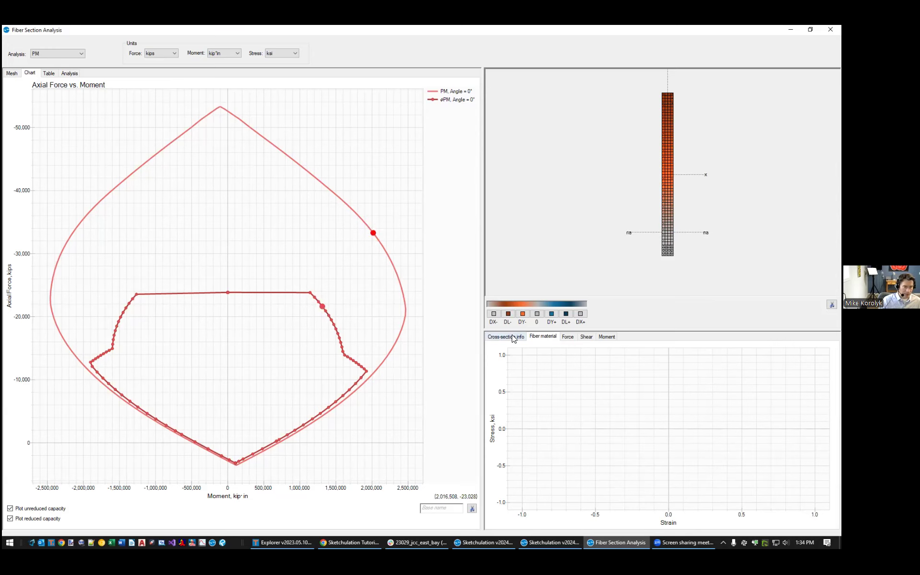
# Show the cross-section info for the selected PM state and read its forces, strains and reduction factor
pyautogui.click(513, 337)
pyautogui.moveTo(700, 460); pyautogui.dragTo(485, 351)
pyautogui.click(680, 465)
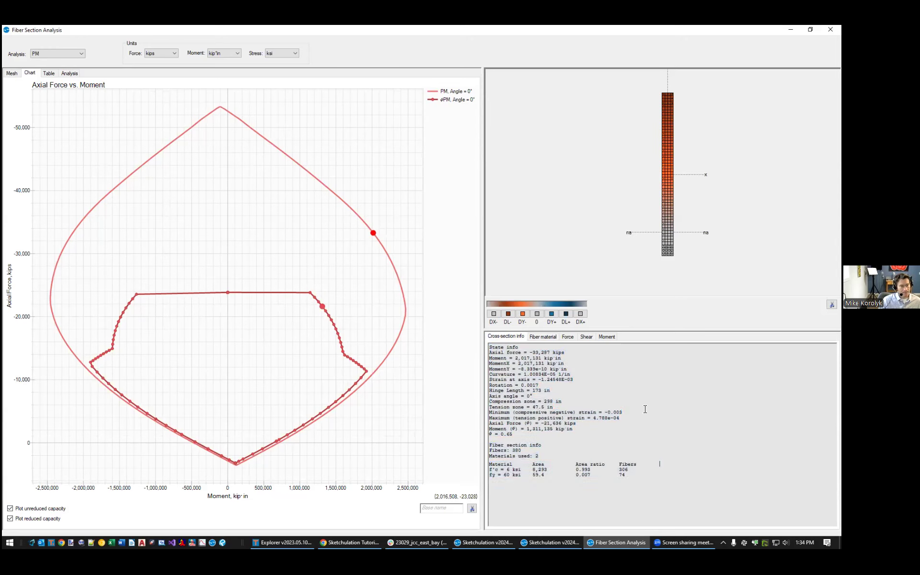
# Switch the analysis to MM and inspect the biaxial section states, including the one at the maximum moment about the y-axis
pyautogui.click(71, 53)
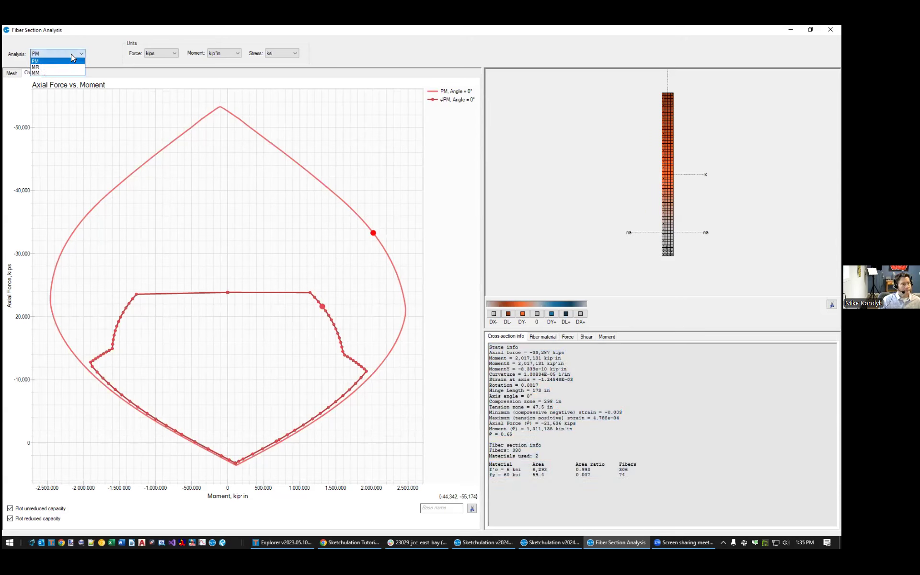
pyautogui.click(44, 74)
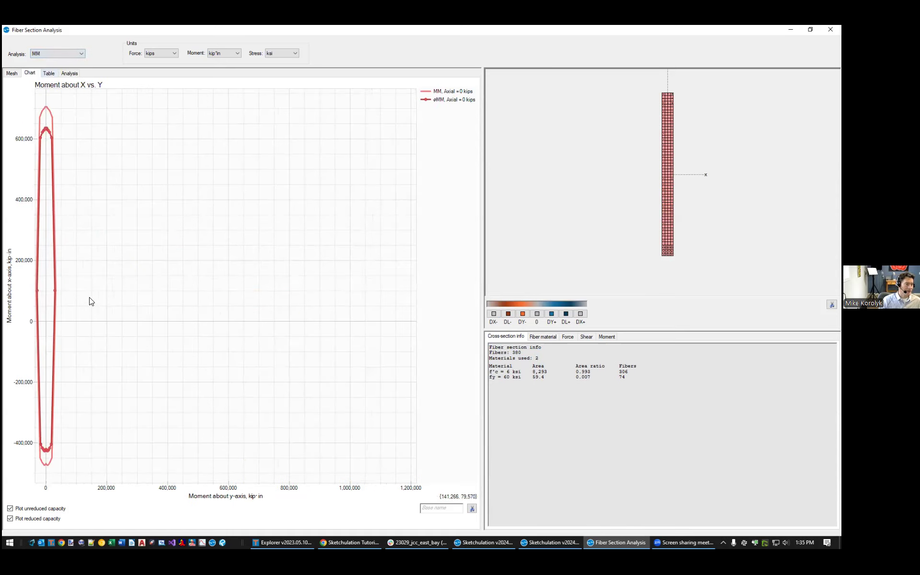
pyautogui.click(56, 290)
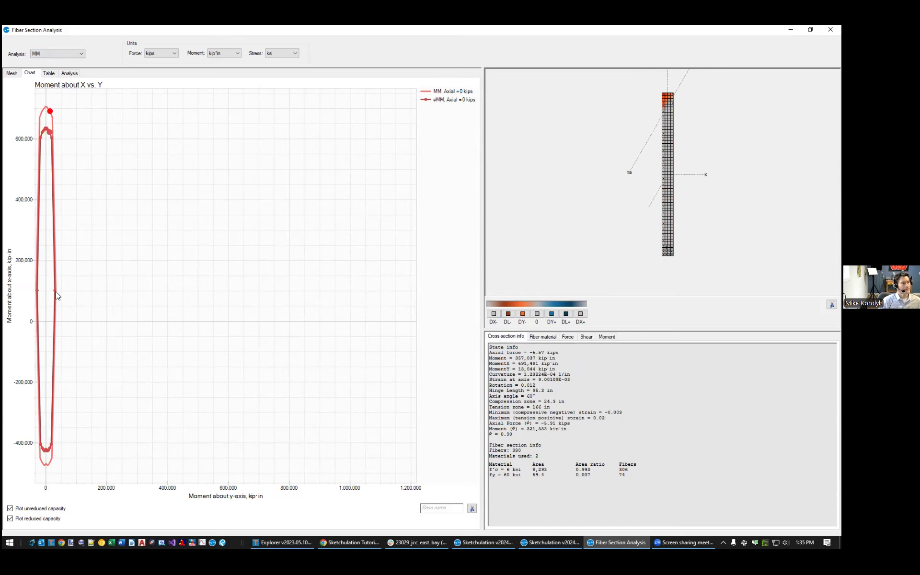
pyautogui.click(55, 290)
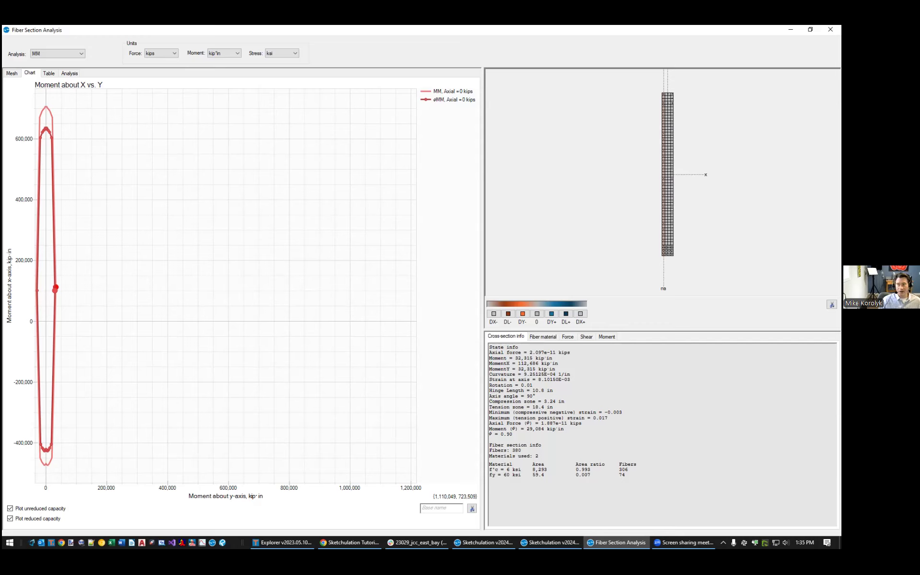
# Review the mesh and analysis settings, return to the MR moment-rotation chart, and hide the unreduced capacity curves
pyautogui.click(12, 73)
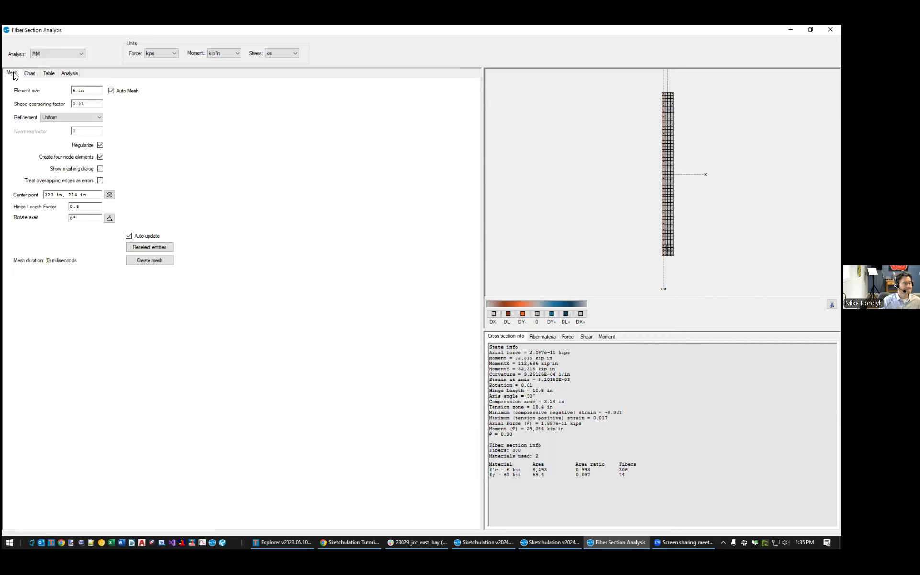
pyautogui.click(71, 72)
pyautogui.click(68, 53)
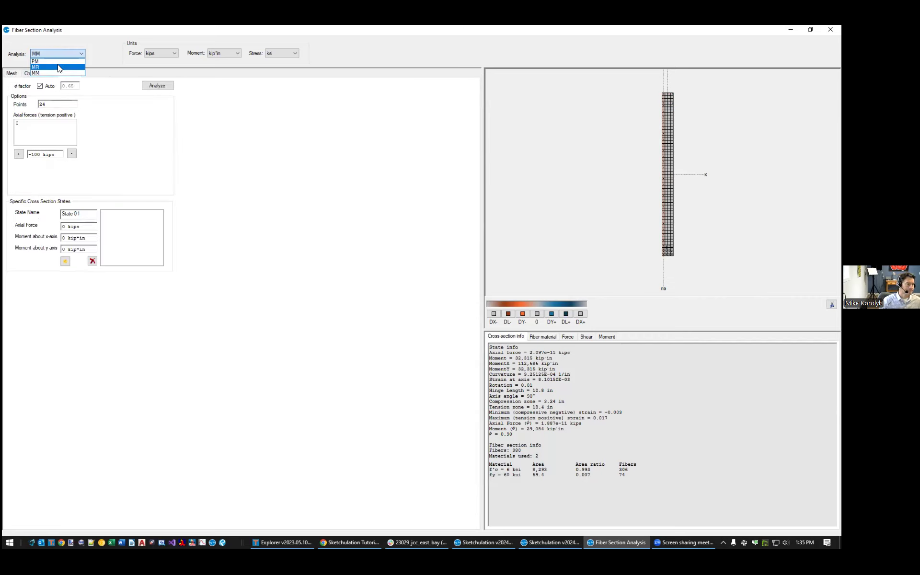
pyautogui.click(58, 66)
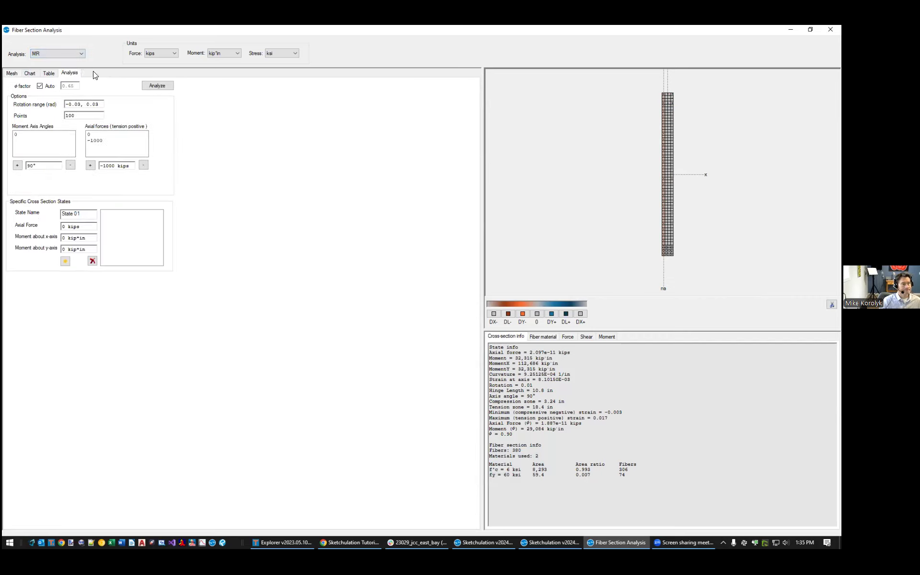
pyautogui.click(29, 74)
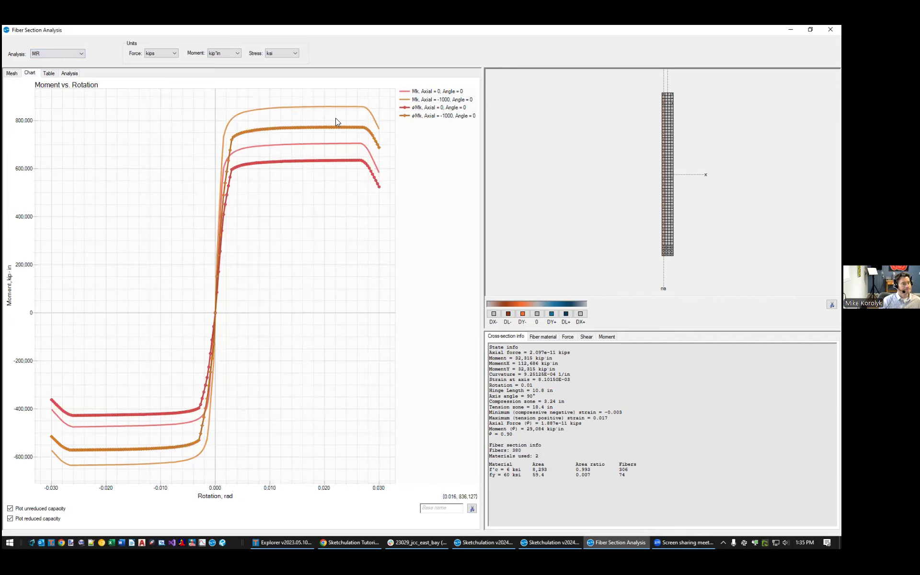
pyautogui.click(32, 510)
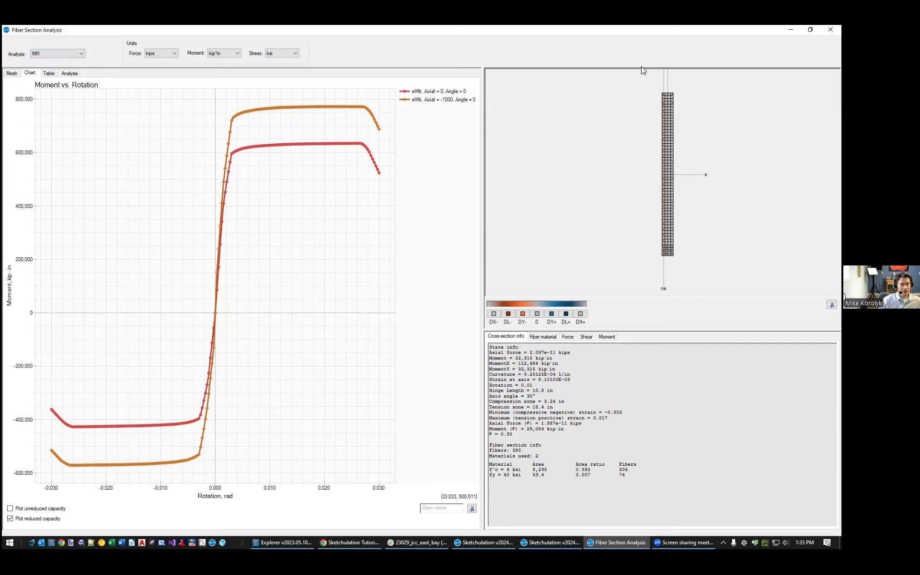
# Minimize the fiber analysis window and isolate the rebar layer using a bar in the wall's lower boundary zone
pyautogui.doubleClick(642, 30)
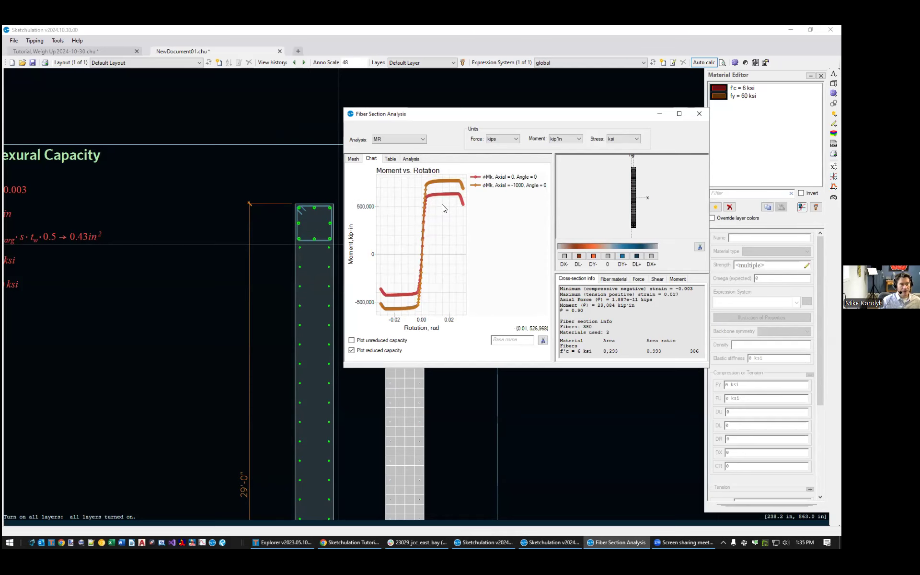
pyautogui.moveTo(308, 250); pyautogui.dragTo(307, 220, button='middle')
pyautogui.scroll(-3, 308, 221)
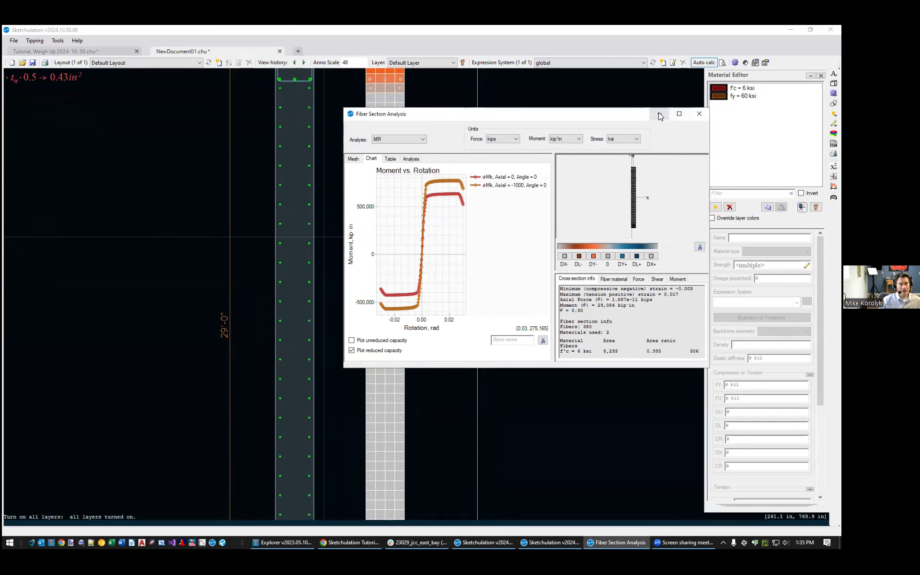
pyautogui.click(660, 113)
pyautogui.scroll(8, 376, 384)
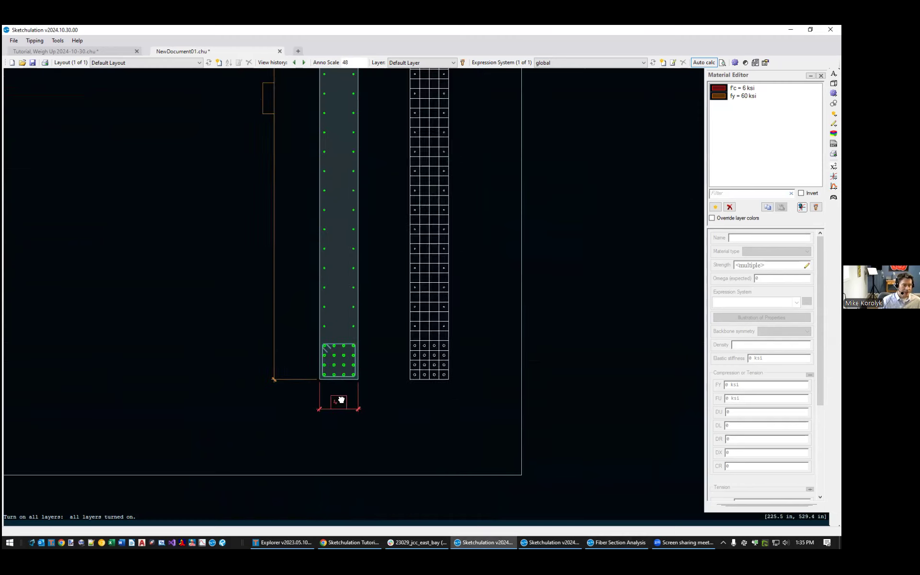
pyautogui.moveTo(286, 394); pyautogui.dragTo(450, 286)
pyautogui.moveTo(376, 333); pyautogui.dragTo(372, 357, button='middle')
pyautogui.press('Escape')
pyautogui.click(341, 368)
pyautogui.write('li')
pyautogui.press('Return')
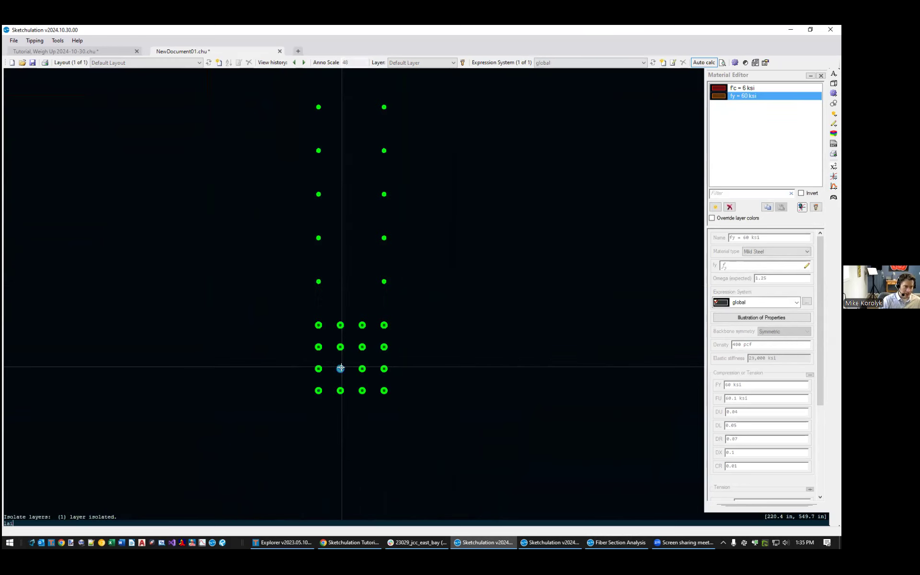
# Select all of the wall's rebar sections and assign them a larger bar size
pyautogui.press('Escape')
pyautogui.scroll(-2, 318, 376)
pyautogui.scroll(-2, 305, 391)
pyautogui.moveTo(305, 392); pyautogui.dragTo(387, 120)
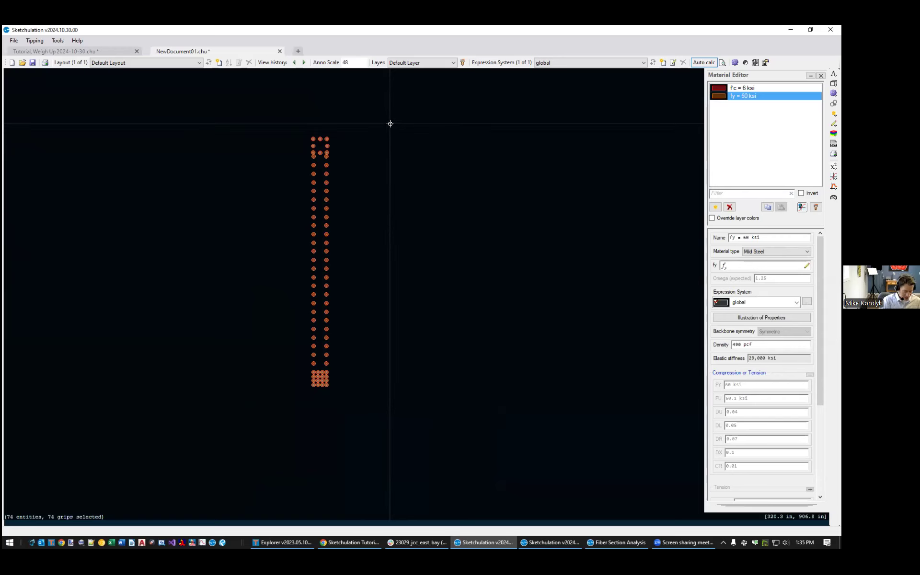
pyautogui.write('bar')
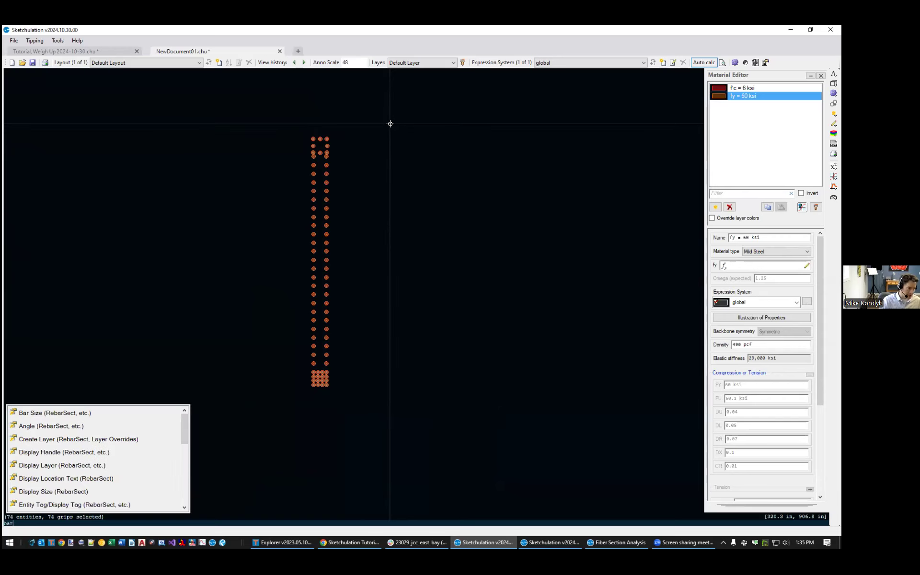
pyautogui.click(77, 411)
pyautogui.click(16, 489)
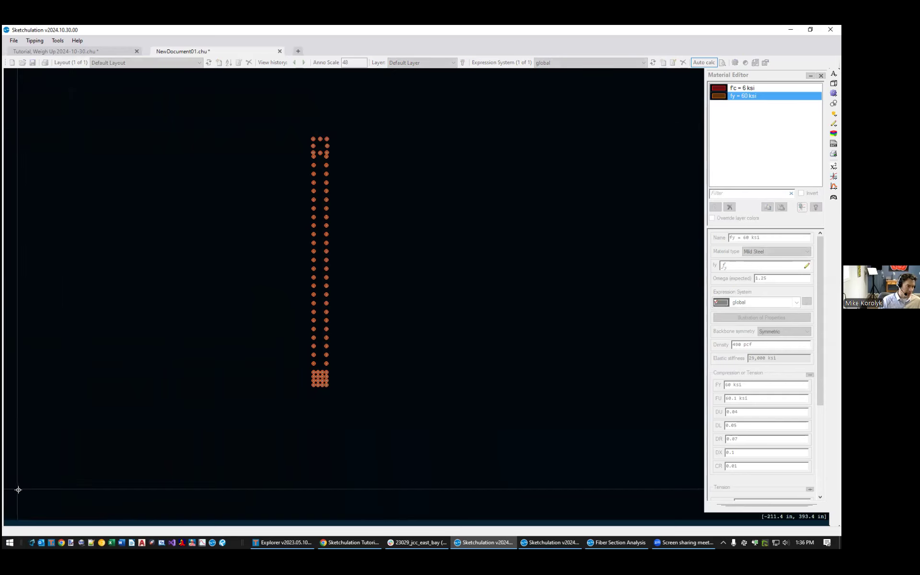
# Check the enlarged bars in the lower boundary zone and turn all layers back on to show the full wall
pyautogui.scroll(3, 399, 402)
pyautogui.press('Escape')
pyautogui.scroll(5, 308, 408)
pyautogui.scroll(-5, 321, 402)
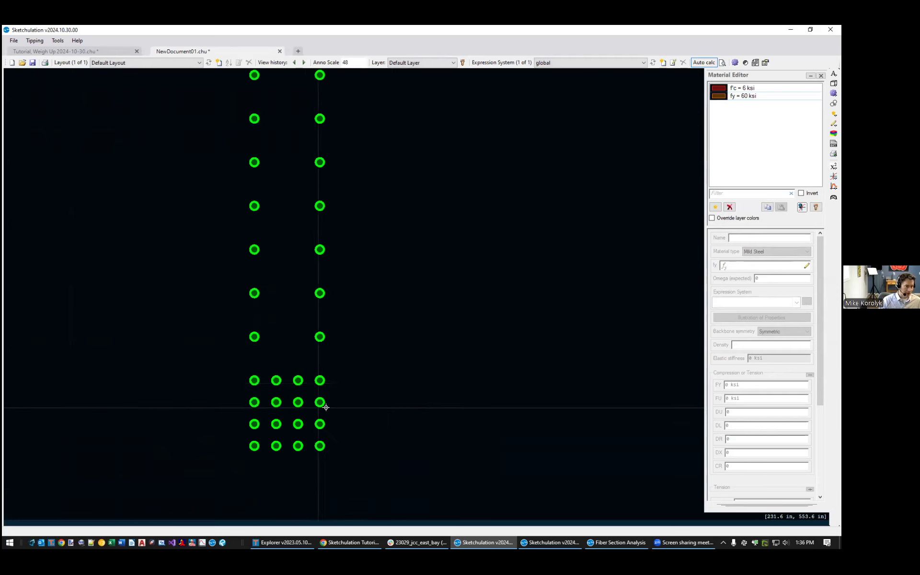
pyautogui.scroll(-2, 480, 384)
pyautogui.write('on')
pyautogui.press('Return')
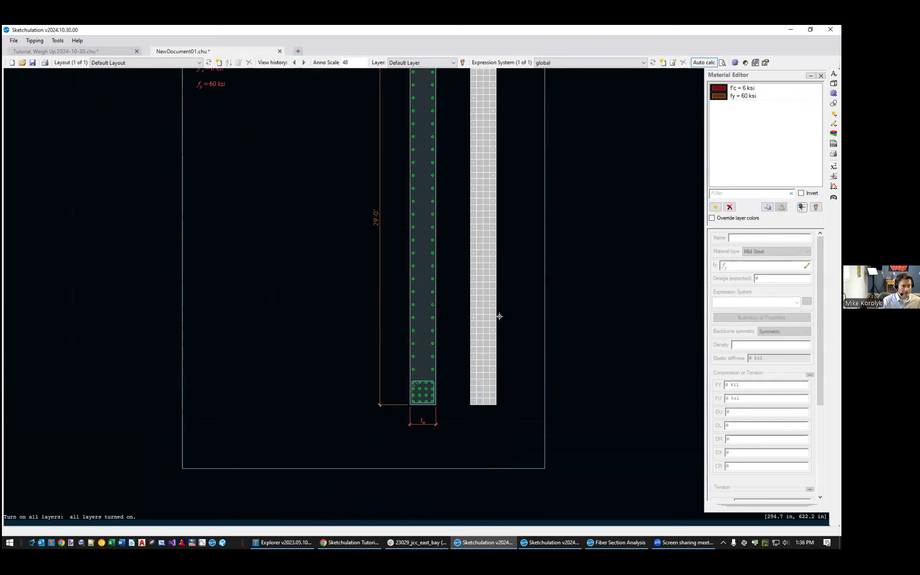
pyautogui.moveTo(500, 316); pyautogui.dragTo(481, 397, button='middle')
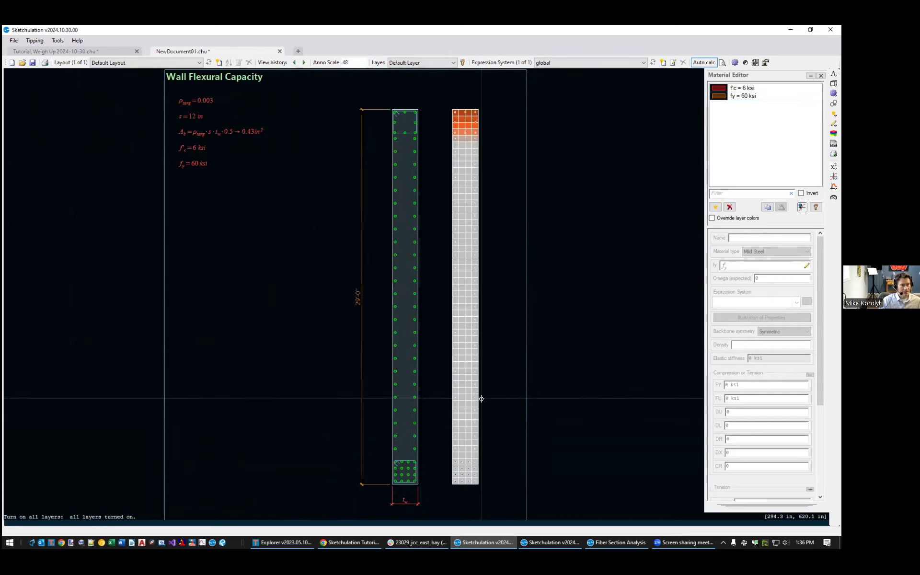
# Return to the maximized Fiber Section Analysis window and inspect the fiber state at the zero-axial moment-rotation curve's peak
pyautogui.click(623, 542)
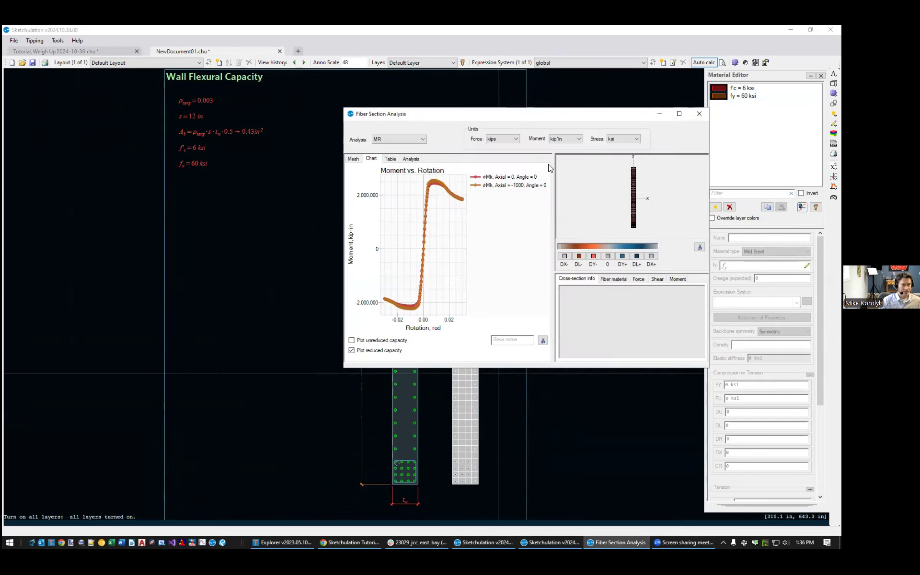
pyautogui.doubleClick(534, 116)
pyautogui.scroll(6, 673, 249)
pyautogui.scroll(-2, 696, 210)
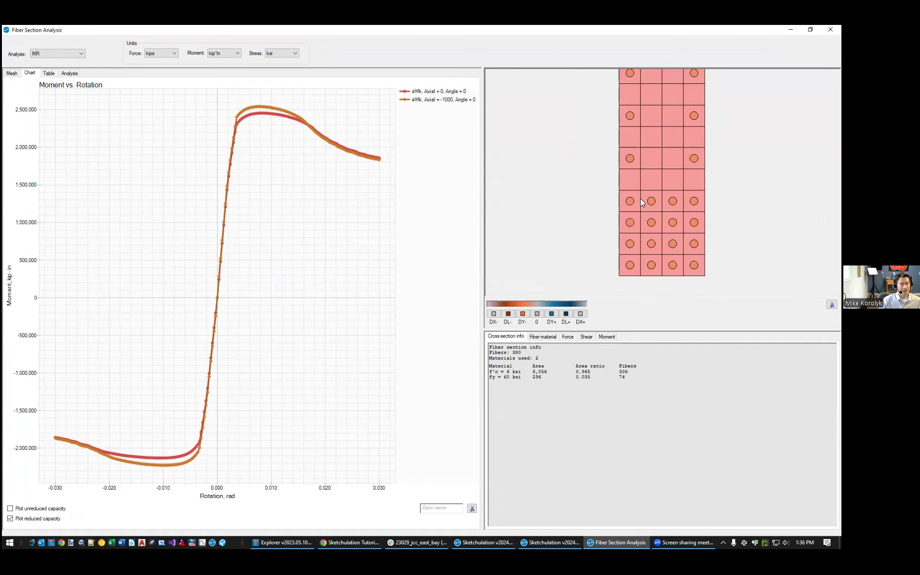
pyautogui.click(262, 116)
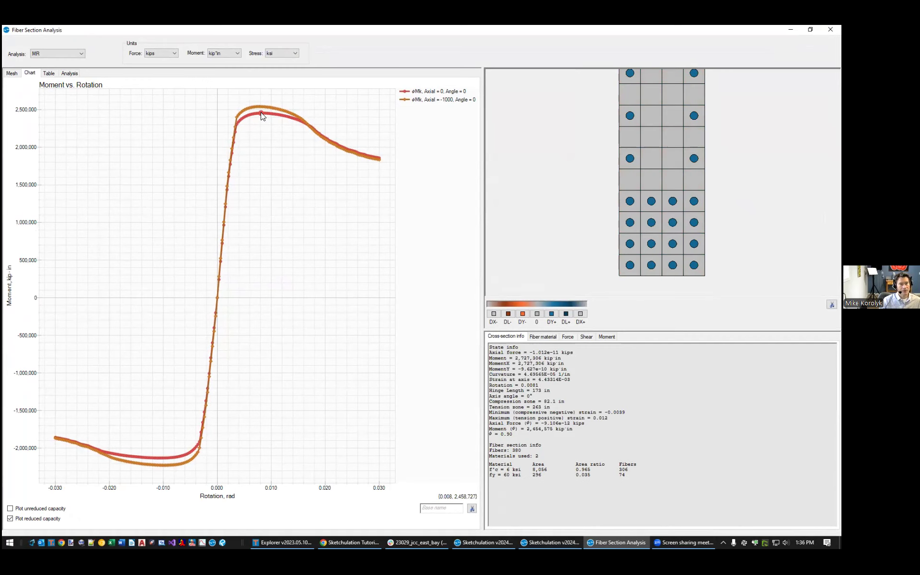
pyautogui.scroll(-3, 699, 157)
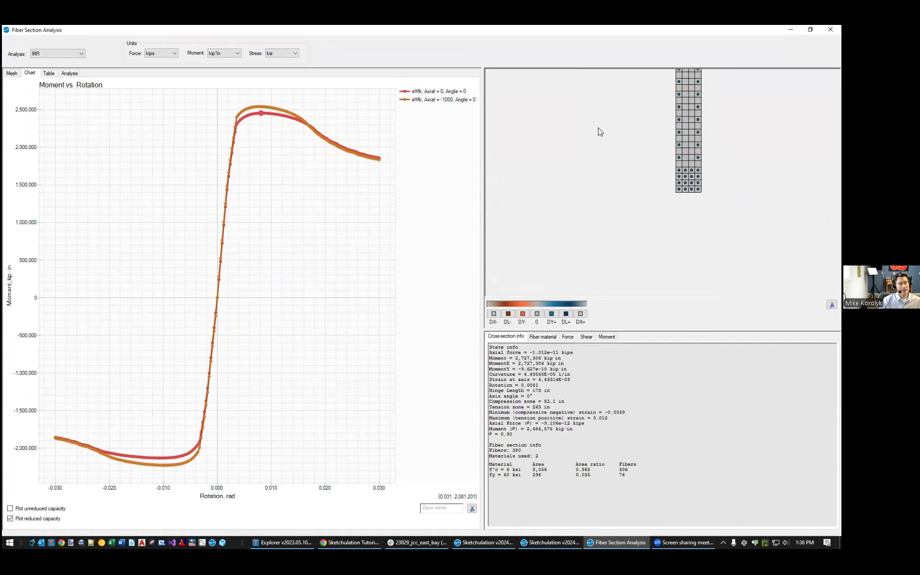
pyautogui.moveTo(631, 166); pyautogui.dragTo(598, 338, button='middle')
pyautogui.scroll(-3, 537, 227)
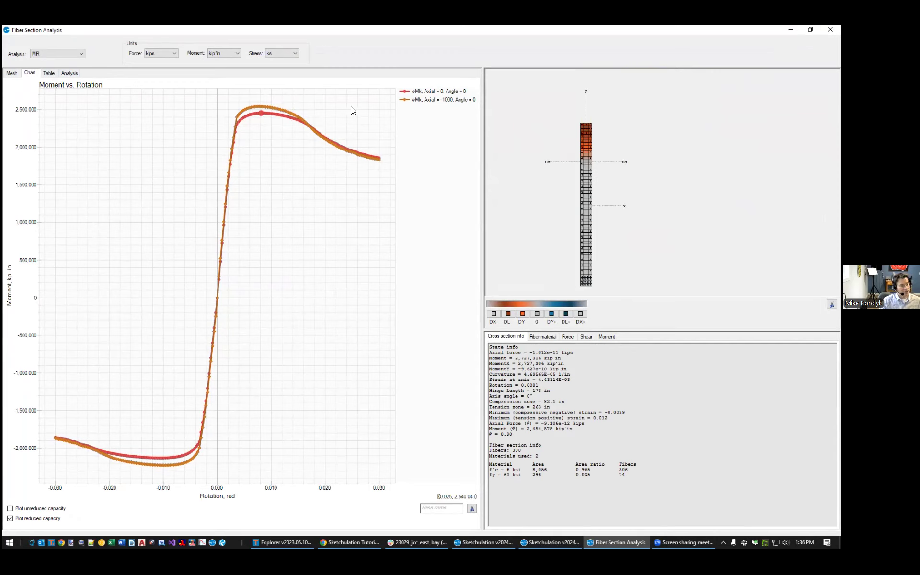
# Compare the peak states of the 0 and -1000 axial curves, examining the latter's neutral axis and compression zone
pyautogui.click(260, 106)
pyautogui.click(260, 113)
pyautogui.click(268, 113)
pyautogui.click(260, 107)
pyautogui.scroll(3, 582, 246)
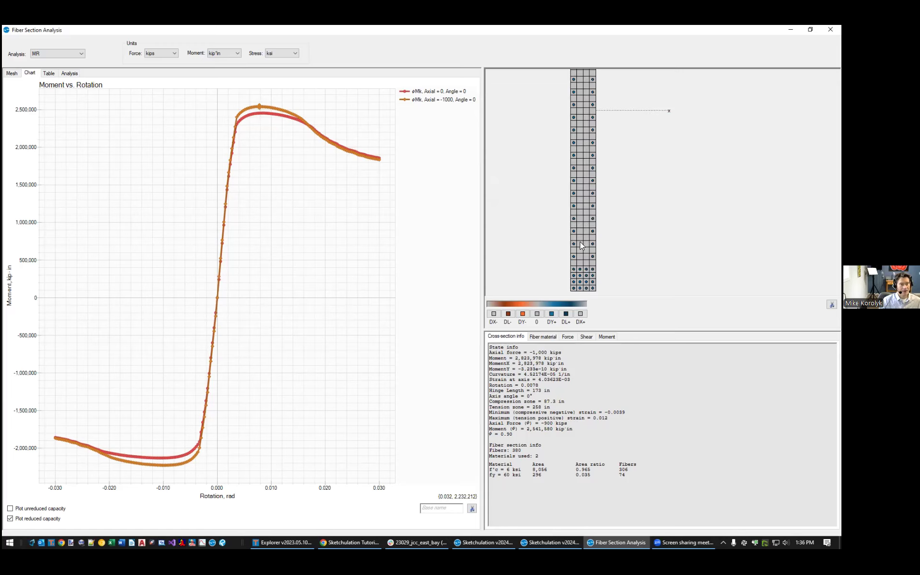
pyautogui.scroll(-2, 555, 188)
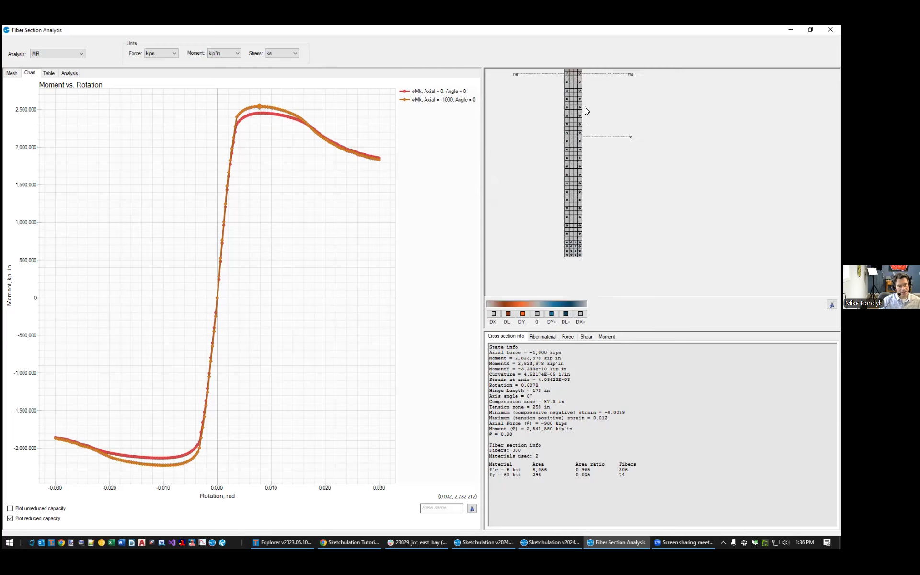
pyautogui.moveTo(584, 106); pyautogui.dragTo(597, 133)
pyautogui.moveTo(644, 112); pyautogui.dragTo(643, 141)
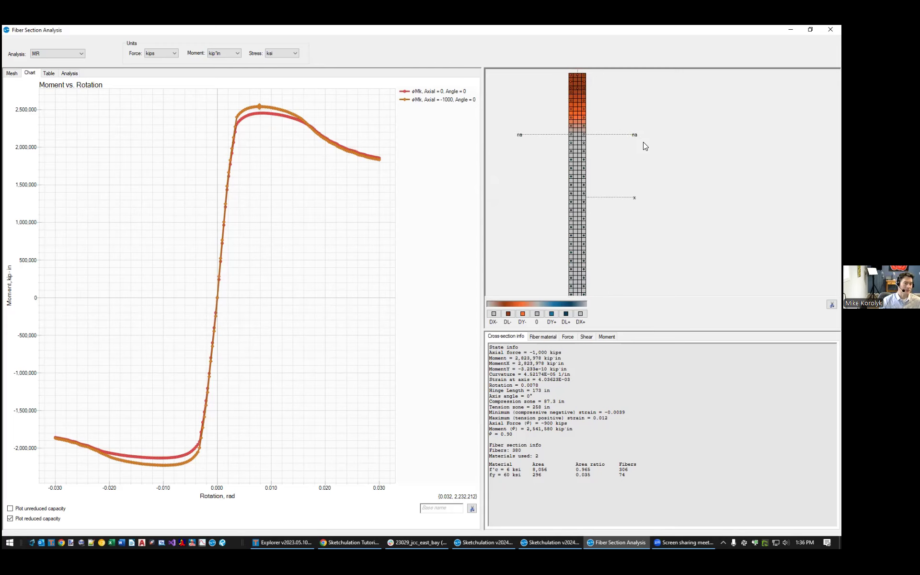
# Select a concrete fiber at the wall's extreme compression end and view its position on the material's stress-strain curve
pyautogui.scroll(-1, 644, 142)
pyautogui.scroll(1, 591, 264)
pyautogui.scroll(1, 629, 166)
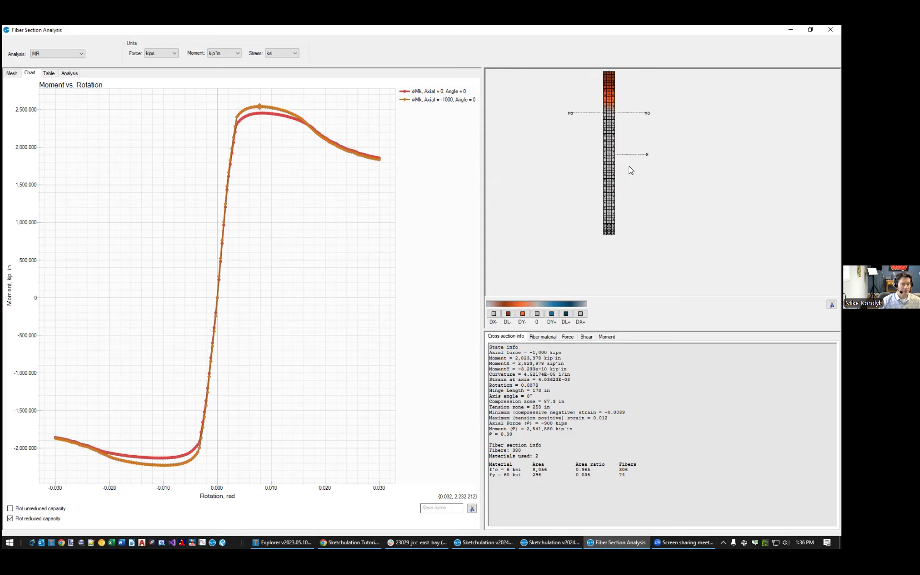
pyautogui.scroll(3, 636, 229)
pyautogui.scroll(-3, 637, 225)
pyautogui.moveTo(648, 82); pyautogui.dragTo(631, 176)
pyautogui.scroll(1, 630, 175)
pyautogui.click(579, 137)
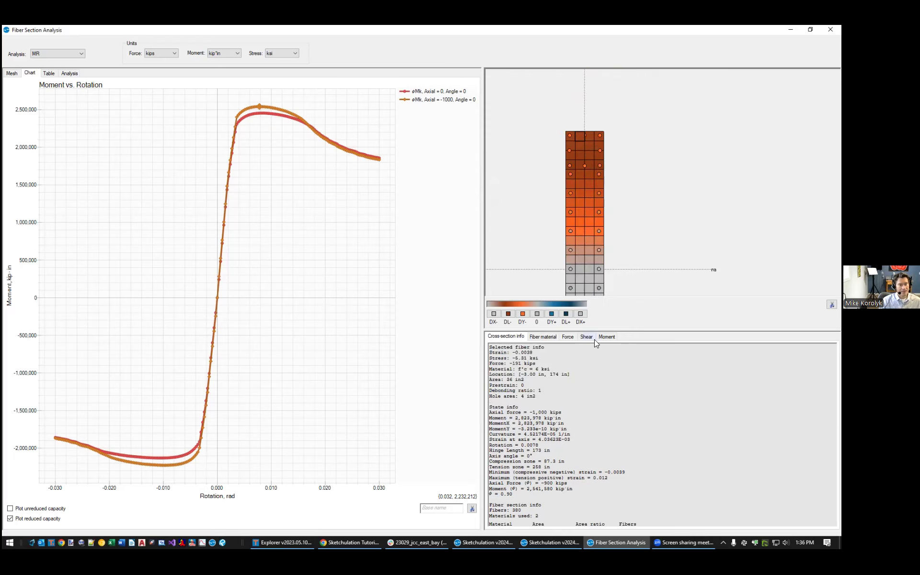
pyautogui.click(534, 338)
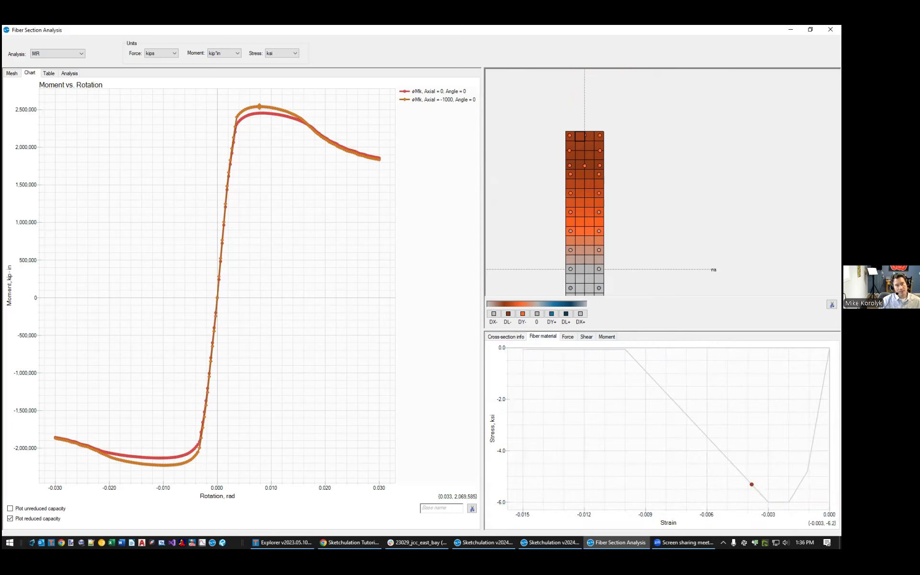
pyautogui.scroll(-5, 675, 222)
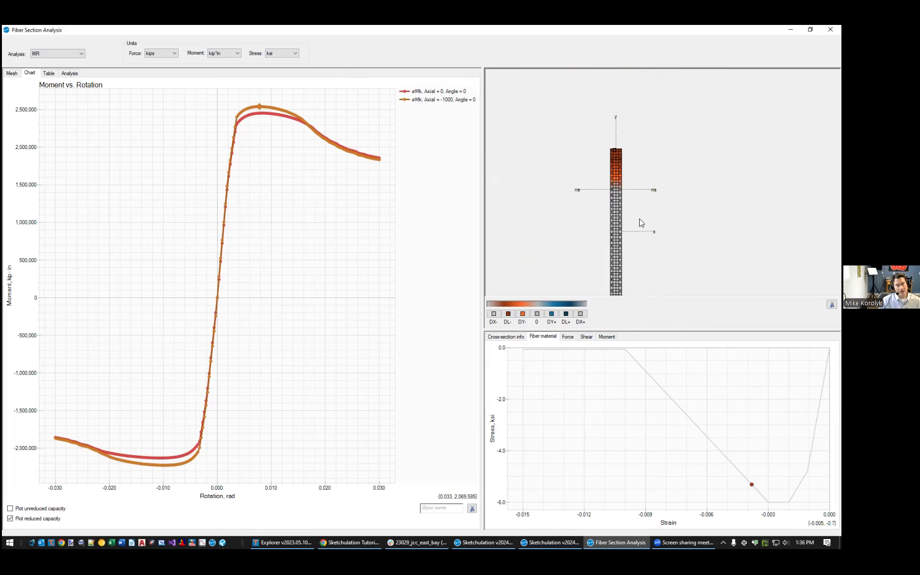
# Inspect the -1000 axial curve's post-peak state and view the stress-strain position of a rebar fiber at the tension end
pyautogui.scroll(1, 633, 224)
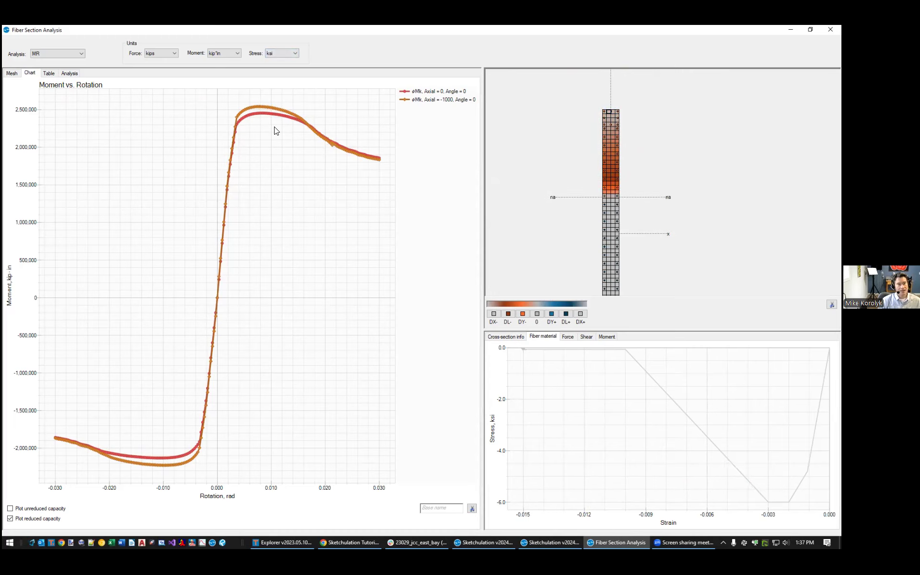
pyautogui.scroll(-2, 709, 219)
pyautogui.moveTo(702, 231); pyautogui.dragTo(711, 127, button='middle')
pyautogui.scroll(3, 697, 155)
pyautogui.scroll(3, 584, 209)
pyautogui.click(735, 202)
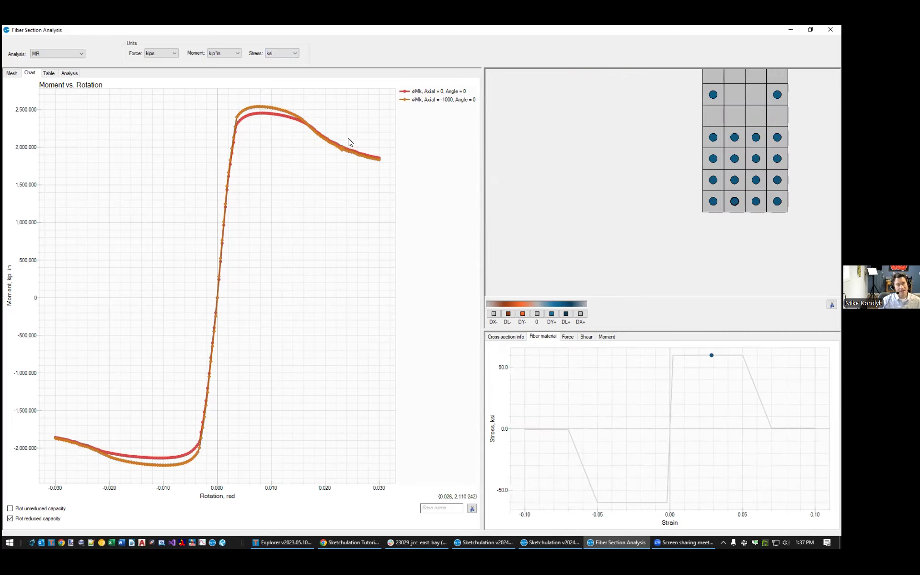
# Select the zero-axial curve's peak point and examine the fiber state around the wall's compression end
pyautogui.click(287, 117)
pyautogui.click(270, 117)
pyautogui.scroll(-2, 714, 176)
pyautogui.moveTo(776, 166); pyautogui.dragTo(698, 255, button='middle')
pyautogui.scroll(-2, 689, 208)
pyautogui.moveTo(685, 186); pyautogui.dragTo(690, 293, button='middle')
pyautogui.scroll(-1, 689, 287)
pyautogui.scroll(1, 689, 197)
pyautogui.scroll(1, 683, 175)
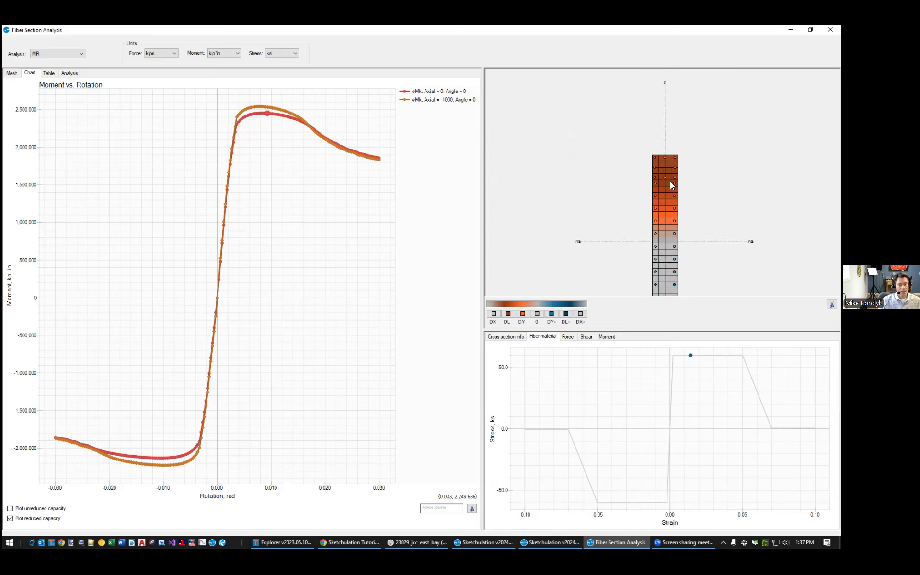
# Read the compression zone depth and state values in the cross-section info and compare them with the compressed fibers
pyautogui.scroll(1, 671, 184)
pyautogui.click(507, 337)
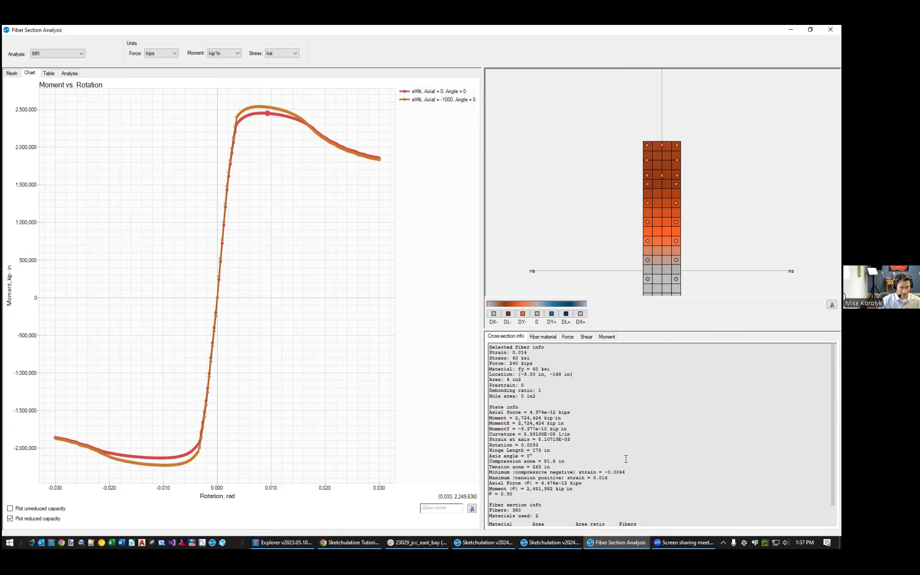
pyautogui.moveTo(582, 461); pyautogui.dragTo(470, 463)
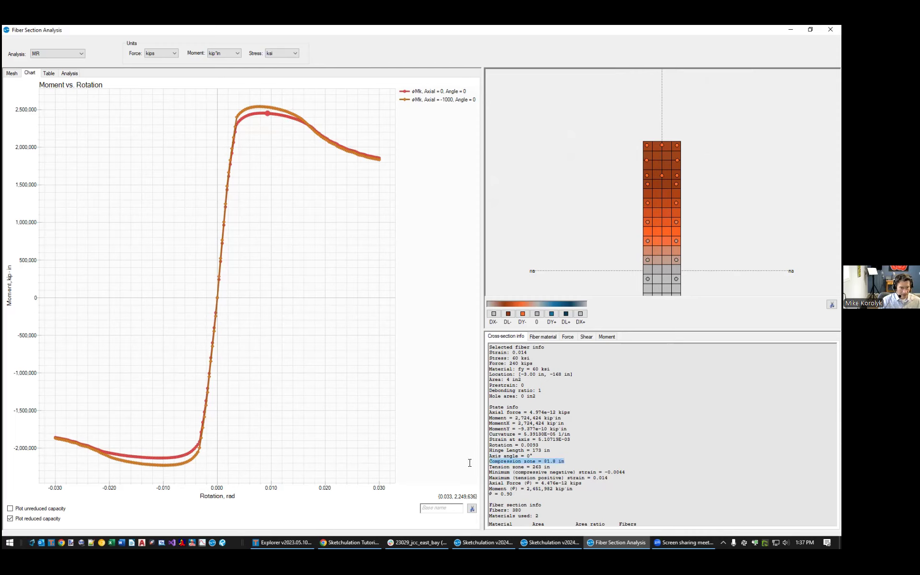
pyautogui.click(529, 468)
pyautogui.moveTo(561, 463); pyautogui.dragTo(479, 414)
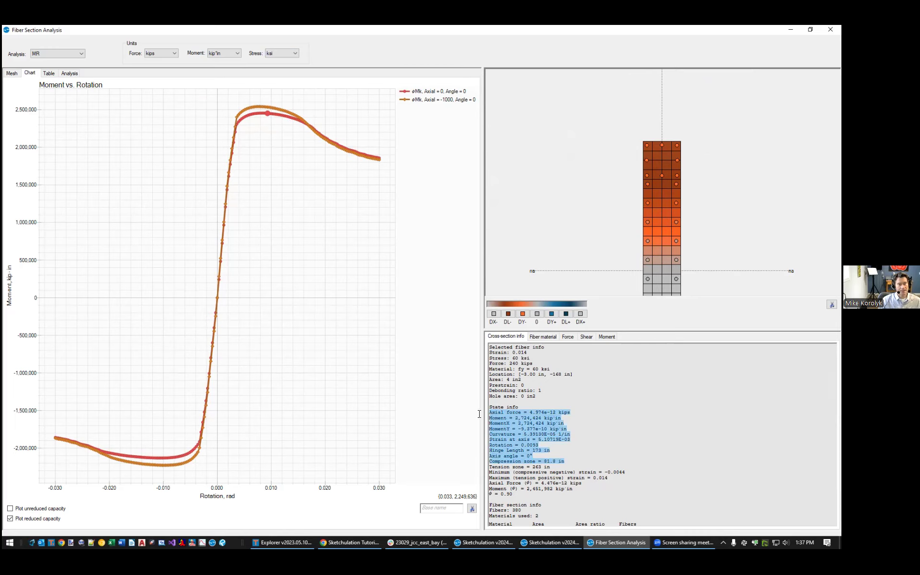
pyautogui.click(479, 414)
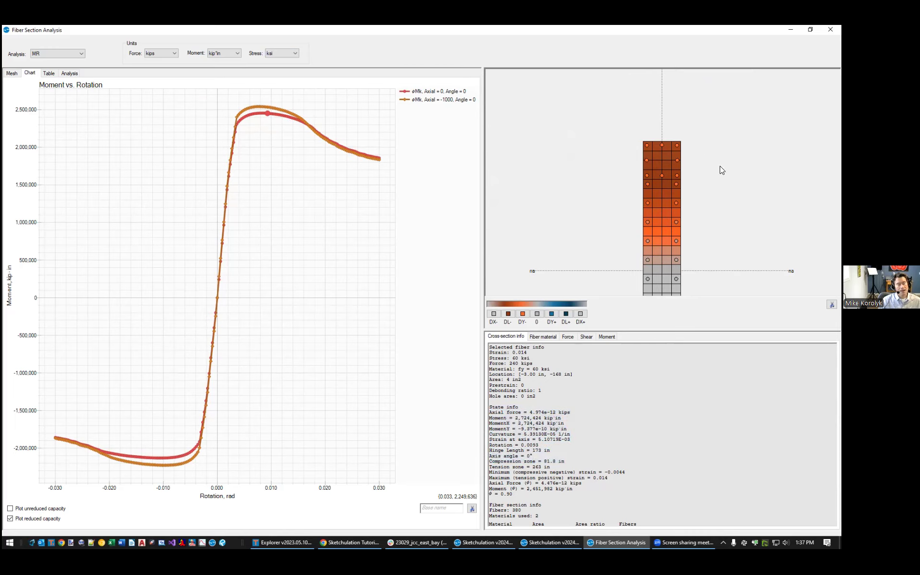
pyautogui.scroll(-3, 718, 209)
pyautogui.scroll(1, 690, 156)
pyautogui.scroll(3, 679, 145)
pyautogui.scroll(1, 670, 174)
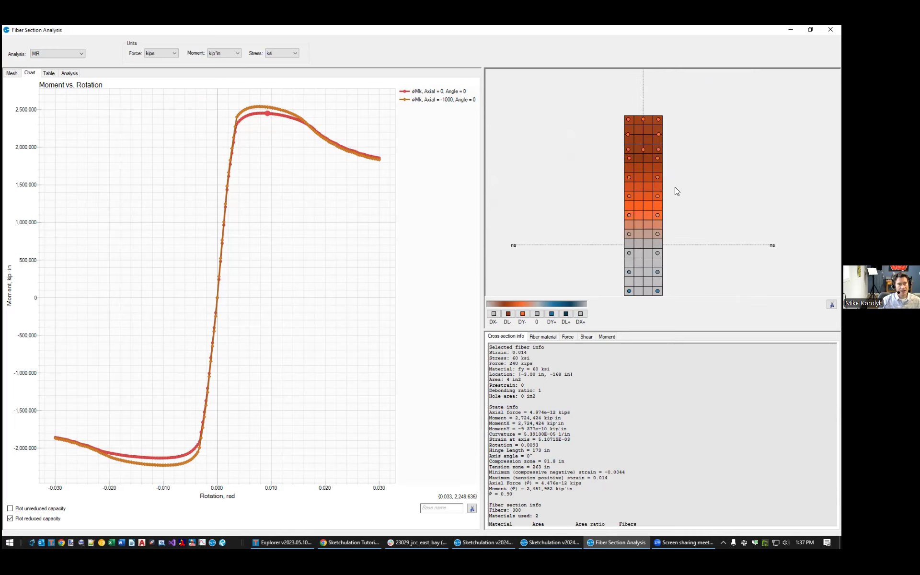
pyautogui.scroll(-1, 701, 198)
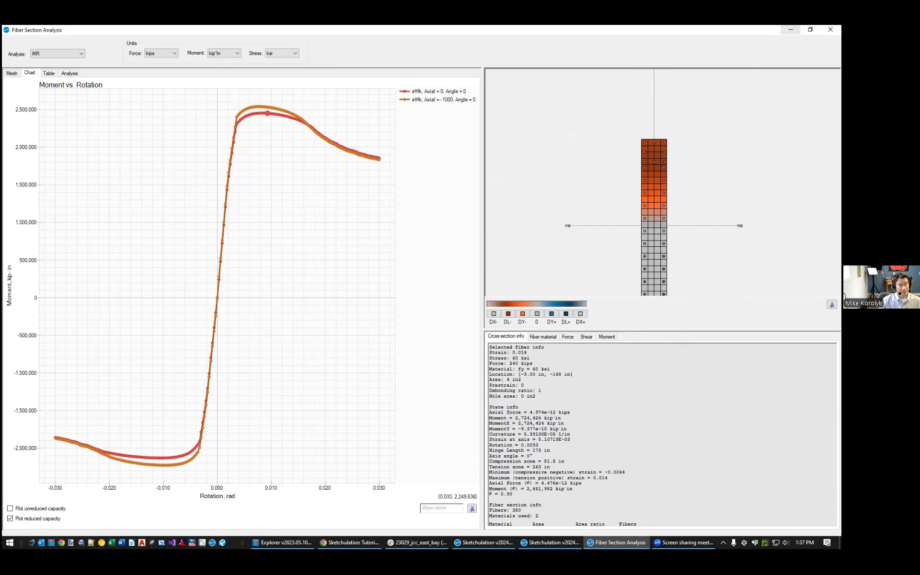
# Minimize the analysis window and draw a rectangle through the corner bar centers of the wall's upper boundary zone
pyautogui.click(791, 30)
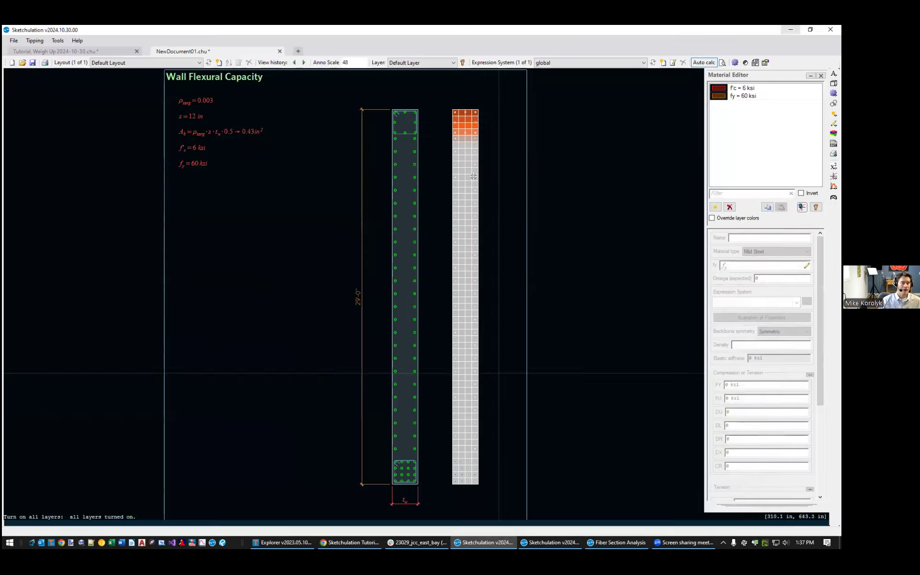
pyautogui.scroll(3, 384, 235)
pyautogui.scroll(1, 384, 235)
pyautogui.moveTo(384, 234); pyautogui.dragTo(353, 326, button='middle')
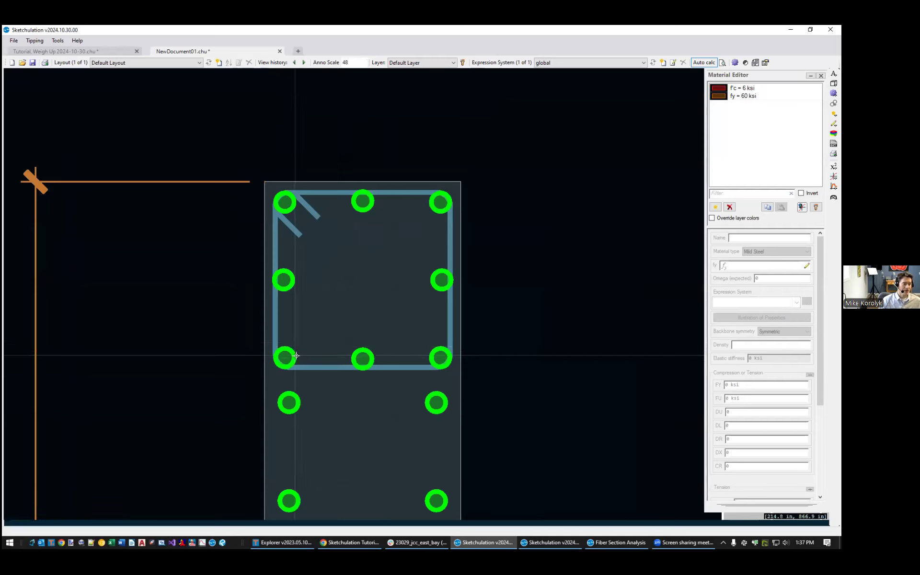
pyautogui.scroll(-1, 300, 345)
pyautogui.moveTo(300, 345)
pyautogui.mouseDown(button='middle')
pyautogui.moveTo(322, 286)
pyautogui.moveTo(308, 333)
pyautogui.mouseUp(button='middle')
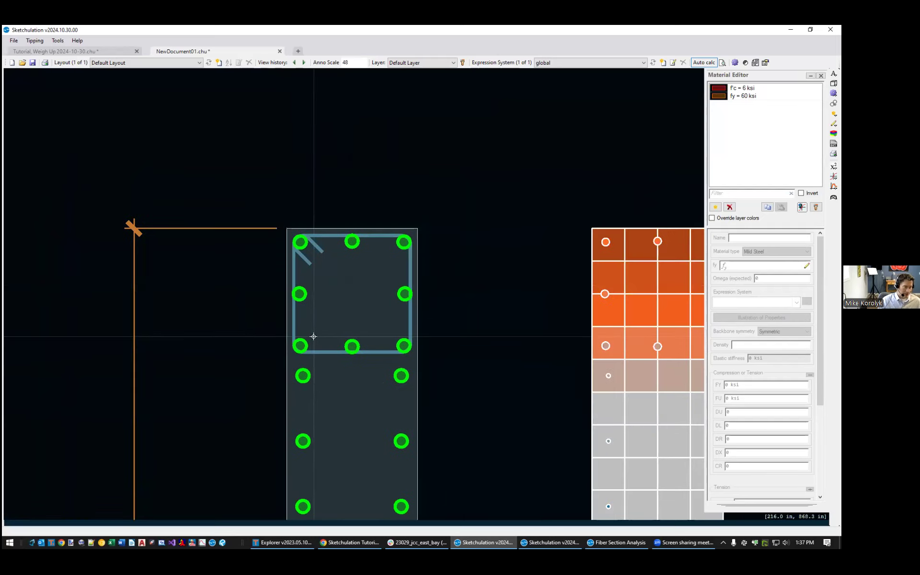
pyautogui.scroll(1, 308, 334)
pyautogui.write('rec')
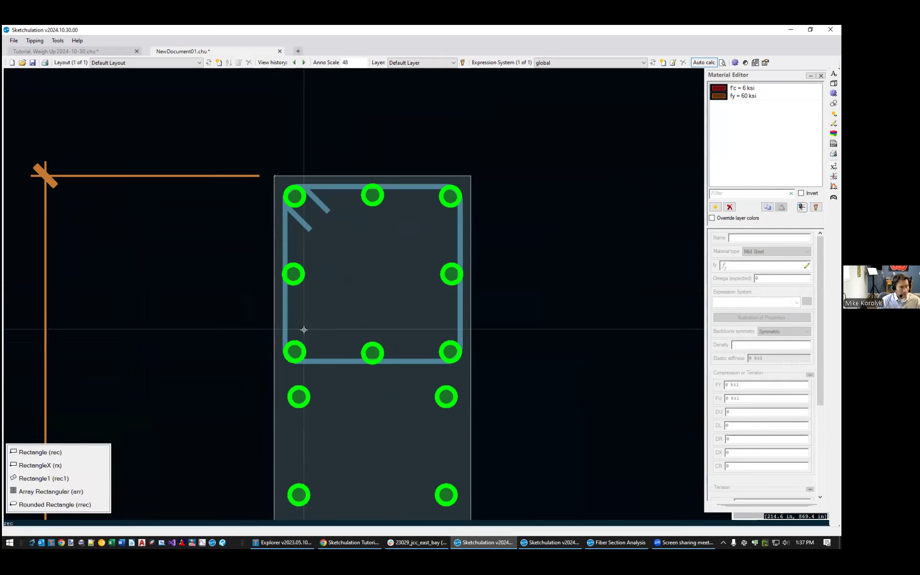
pyautogui.press('Return')
pyautogui.moveTo(309, 321); pyautogui.dragTo(346, 271, button='middle')
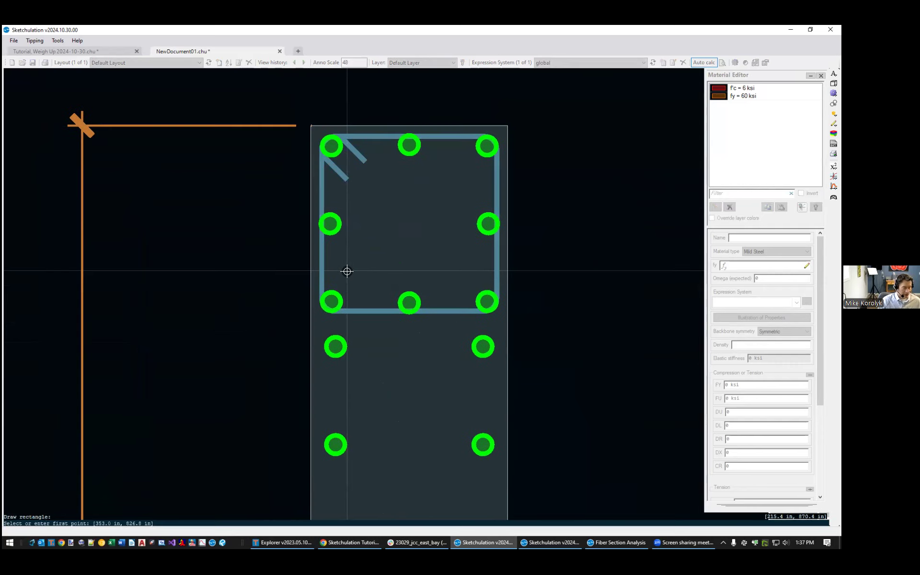
pyautogui.click(339, 294)
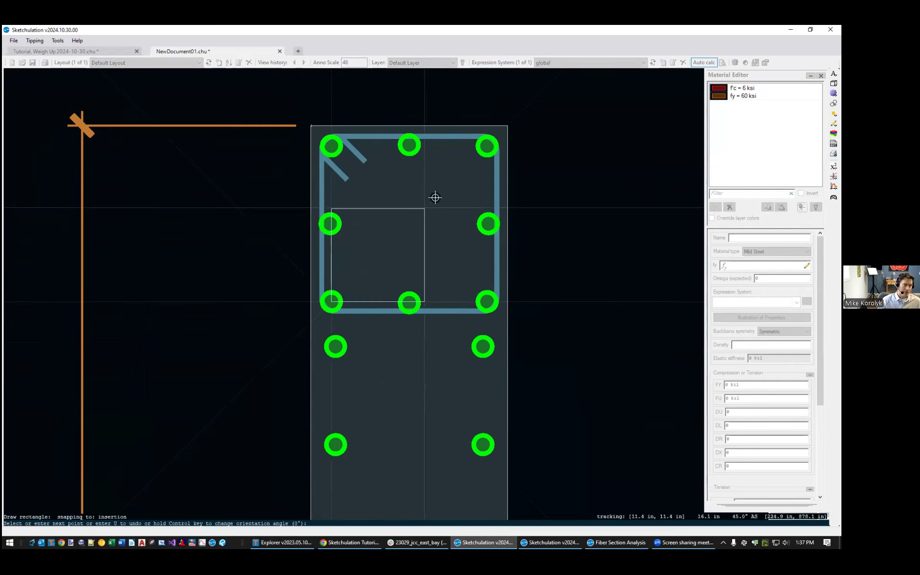
pyautogui.click(482, 153)
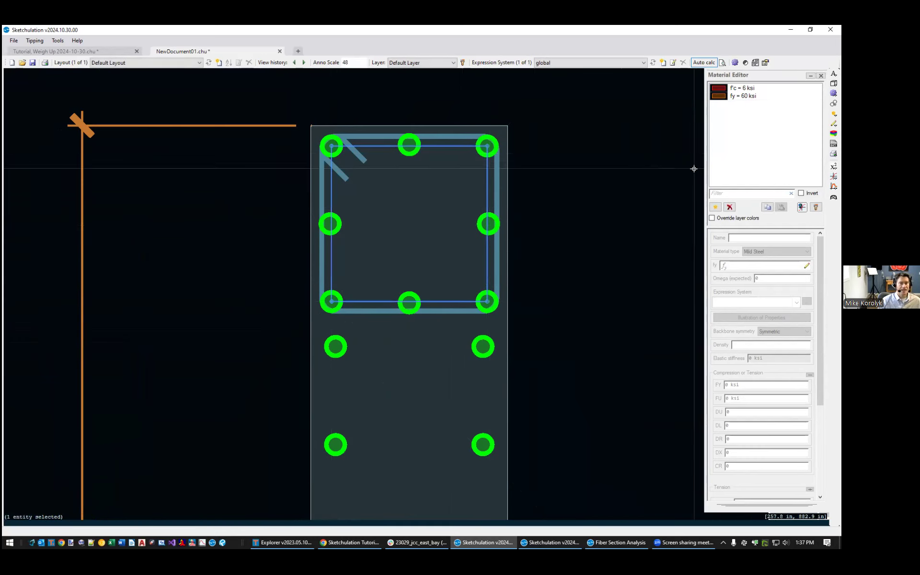
# Create a new Confined Concrete material with its strength set to the variable f'_c
pyautogui.click(715, 207)
pyautogui.click(777, 251)
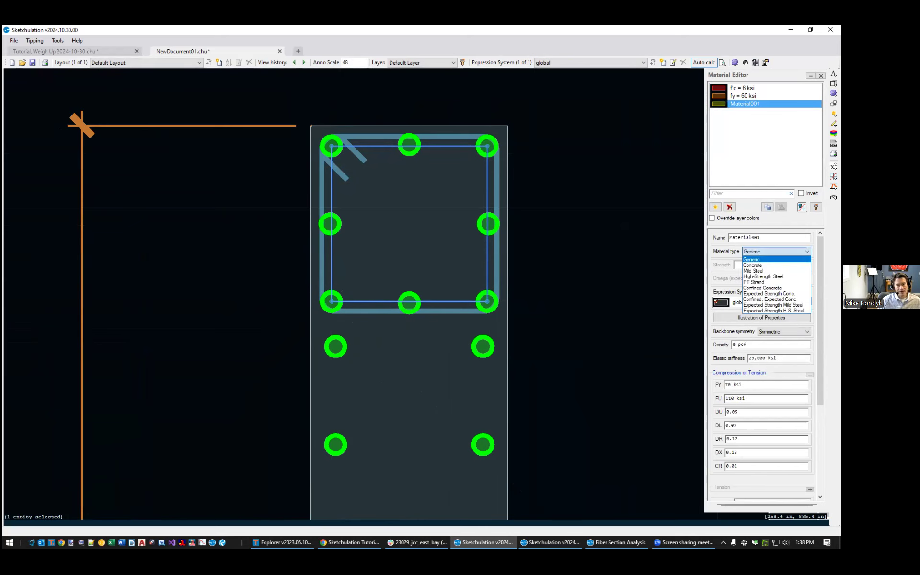
pyautogui.click(763, 288)
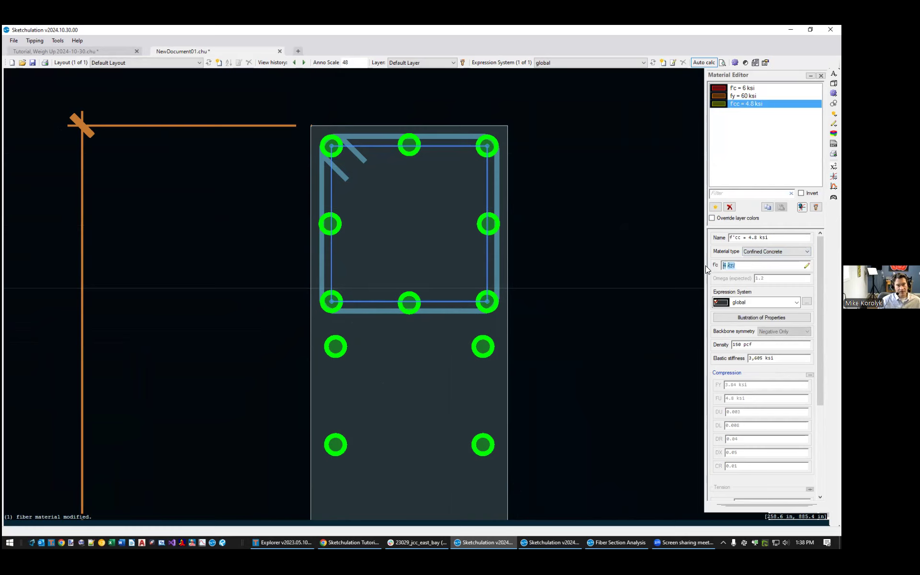
pyautogui.write("f'_c")
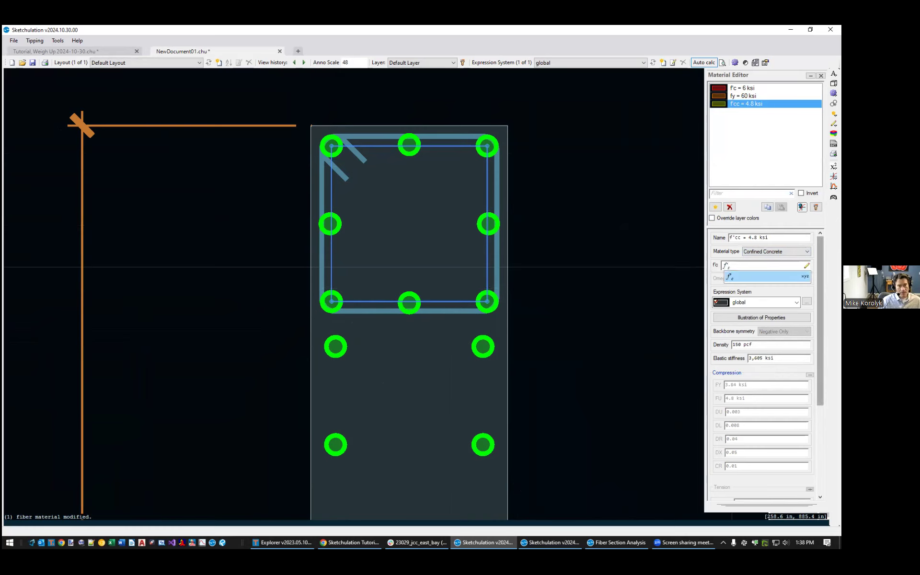
pyautogui.press('Tab')
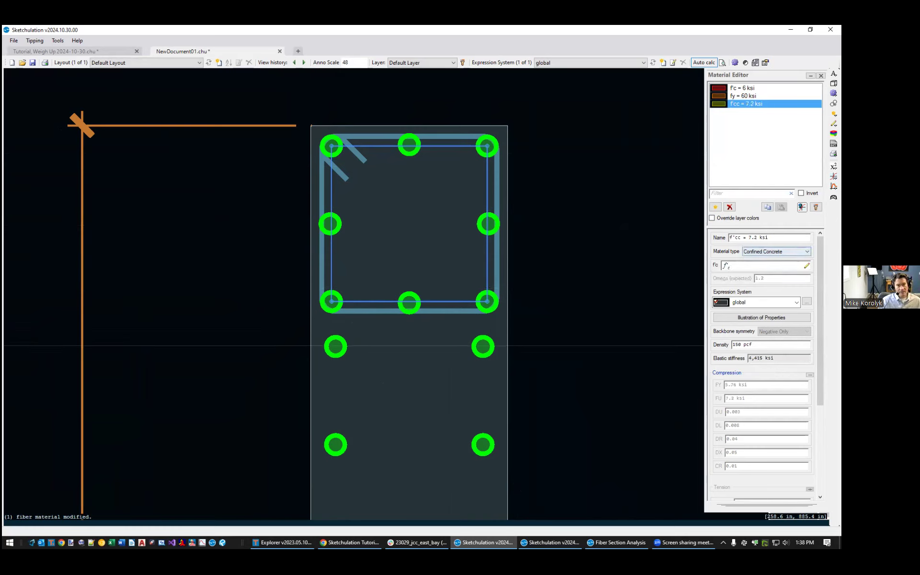
# Compare the backbone curves of the f'c = 6 ksi and confined f'cc = 7.2 ksi concretes, and close the plot
pyautogui.moveTo(769, 237); pyautogui.dragTo(730, 236)
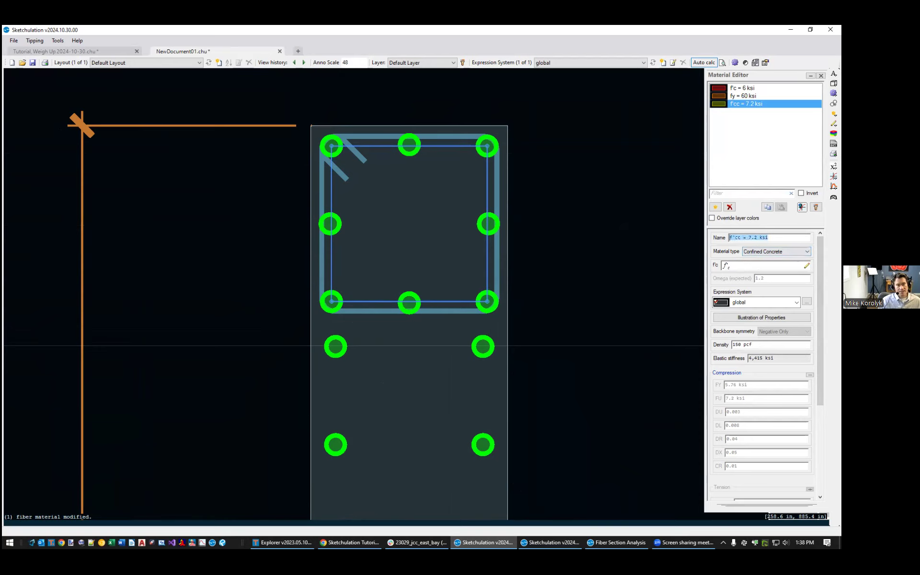
pyautogui.keyDown('ctrl'); pyautogui.click(742, 88); pyautogui.keyUp('ctrl')
pyautogui.click(816, 207)
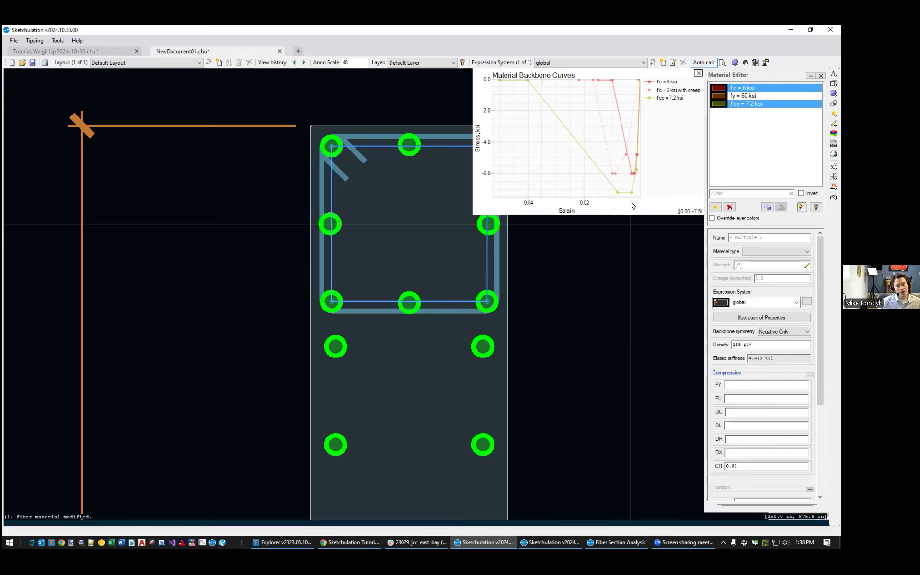
pyautogui.click(698, 73)
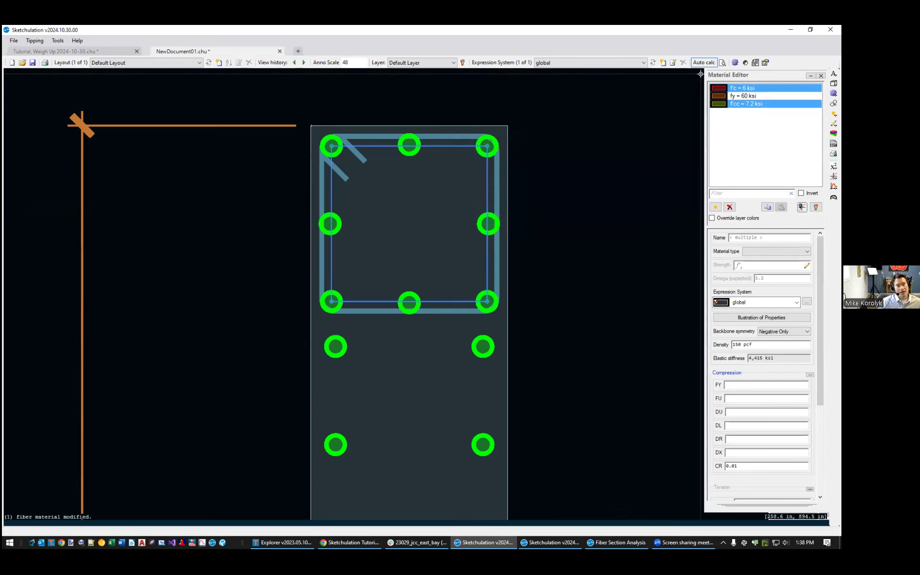
# Assign the f'cc = 7.2 ksi confined concrete material to the boundary zone rectangle and clear the selection
pyautogui.click(750, 104)
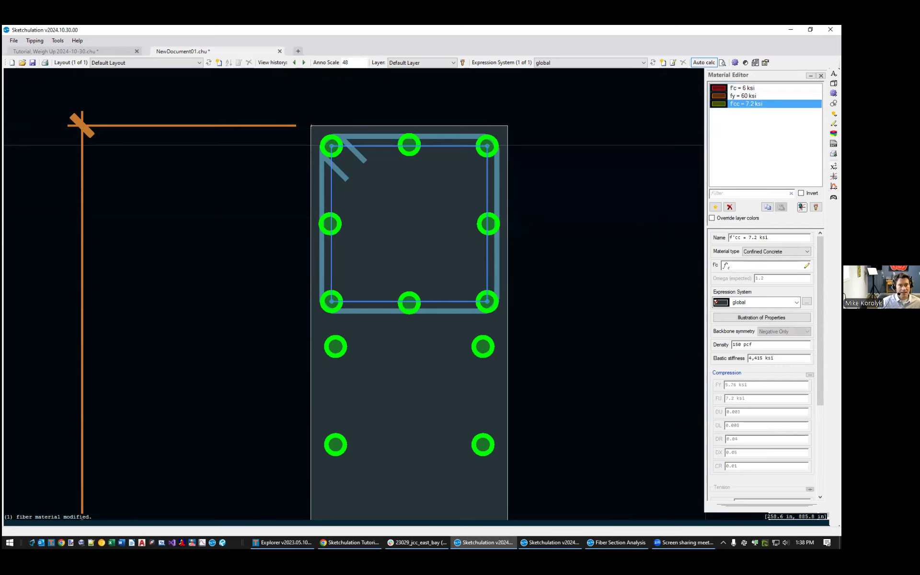
pyautogui.click(817, 207)
pyautogui.press('Escape')
# Temporarily override layer colors with material colors to check the materials assigned to the wall, bars and confined rectangle
pyautogui.scroll(-1, 441, 294)
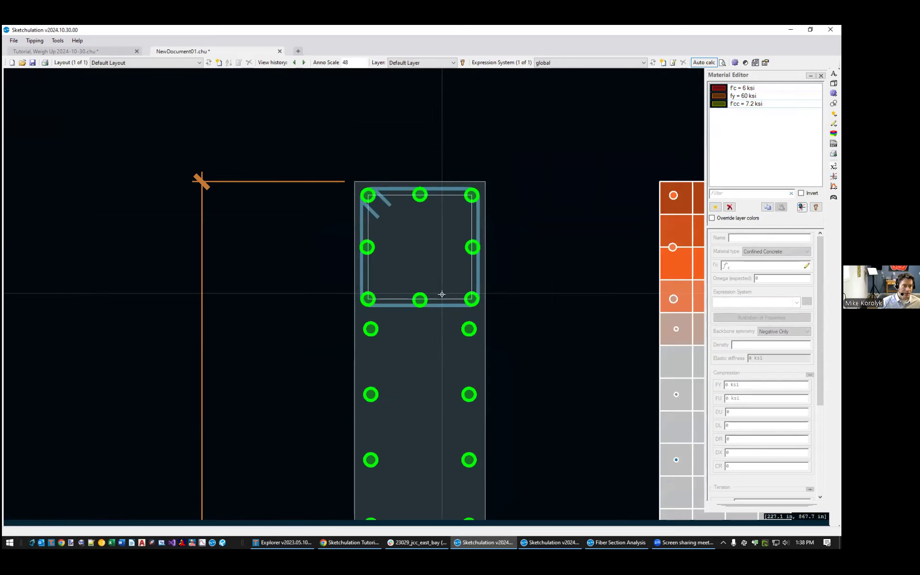
pyautogui.scroll(2, 442, 295)
pyautogui.click(712, 218)
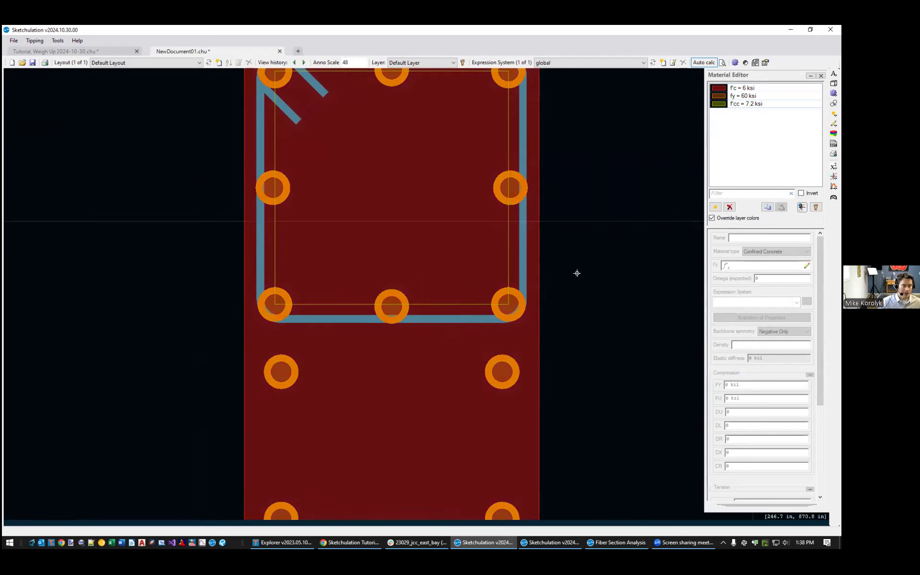
pyautogui.scroll(3, 423, 321)
pyautogui.scroll(-5, 463, 292)
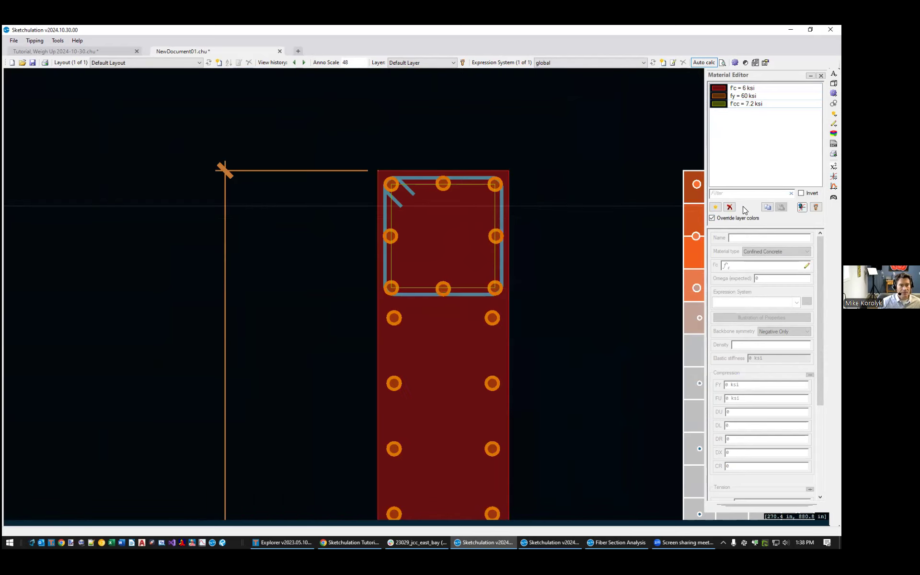
pyautogui.click(726, 220)
# Mirror a copy of the confined concrete rectangle about the wall's mid-height to the lower boundary zone
pyautogui.scroll(-2, 569, 278)
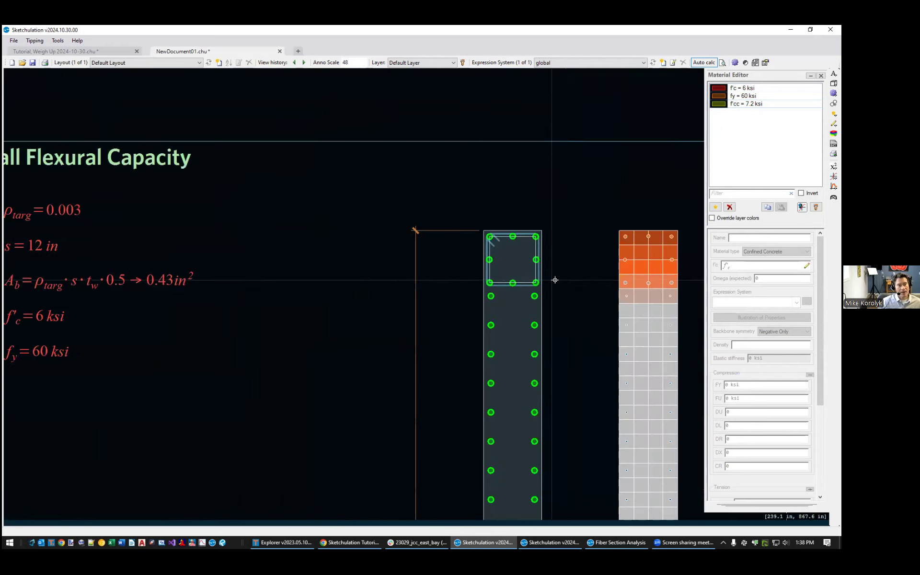
pyautogui.click(525, 281)
pyautogui.moveTo(530, 274); pyautogui.dragTo(527, 224, button='middle')
pyautogui.scroll(-3, 527, 225)
pyautogui.write('mic')
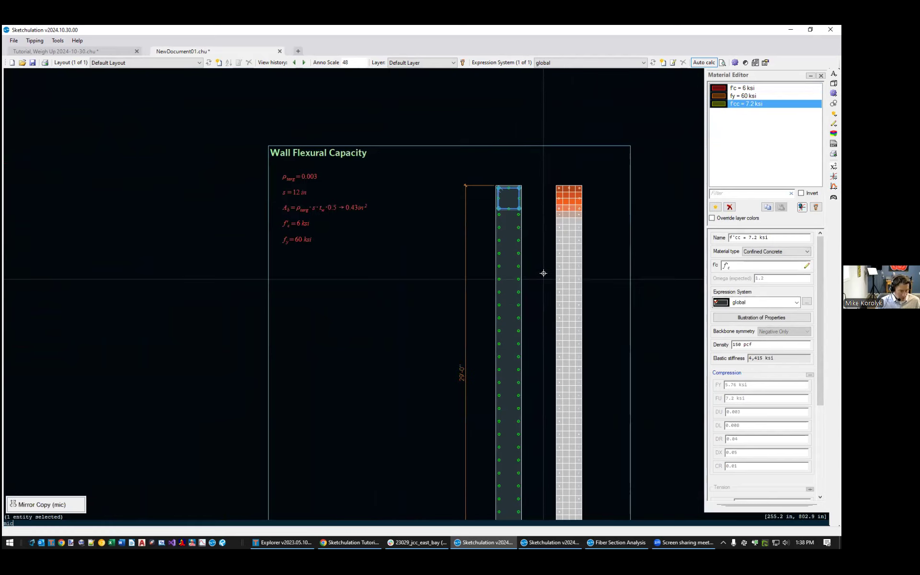
pyautogui.moveTo(543, 271); pyautogui.dragTo(477, 217, button='middle')
pyautogui.press('Return')
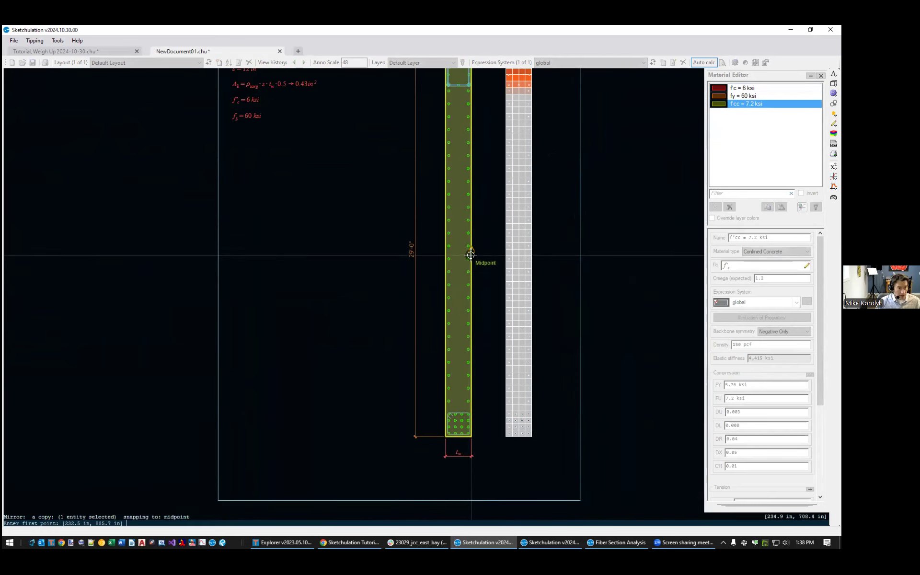
pyautogui.press('Escape')
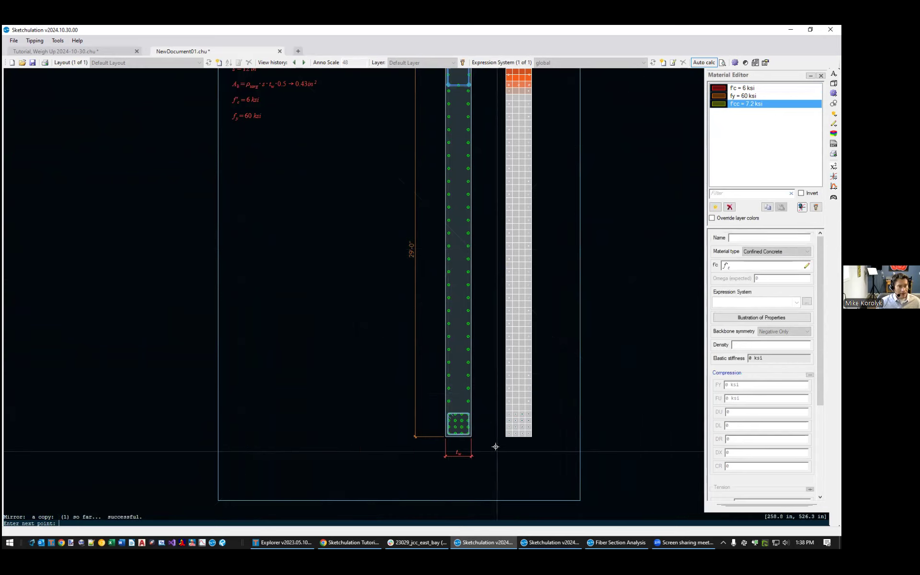
# Examine the mirrored confined concrete rectangle in the lower boundary zone and its assigned material, and clear the selection
pyautogui.scroll(5, 486, 443)
pyautogui.scroll(4, 403, 366)
pyautogui.click(406, 264)
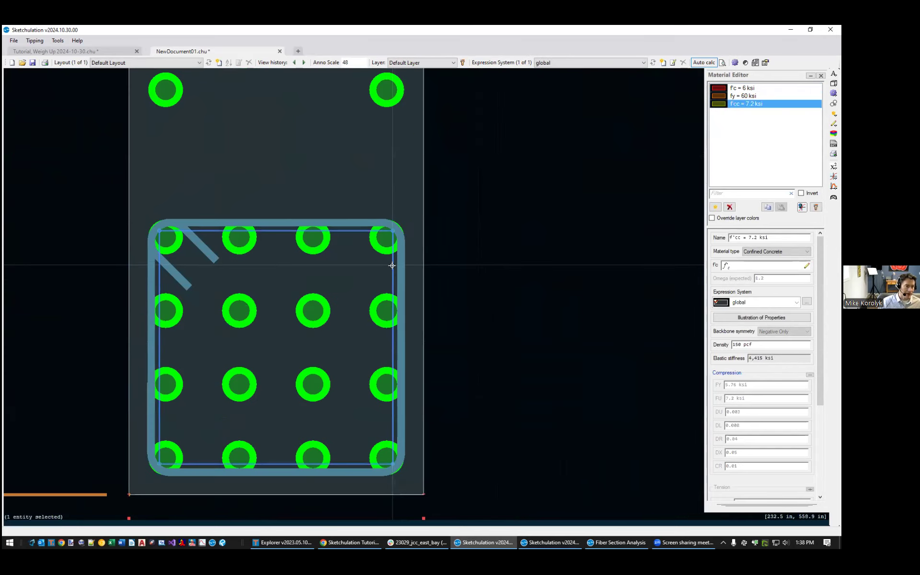
pyautogui.scroll(-4, 407, 269)
pyautogui.moveTo(444, 226); pyautogui.dragTo(441, 276, button='middle')
pyautogui.scroll(-2, 441, 276)
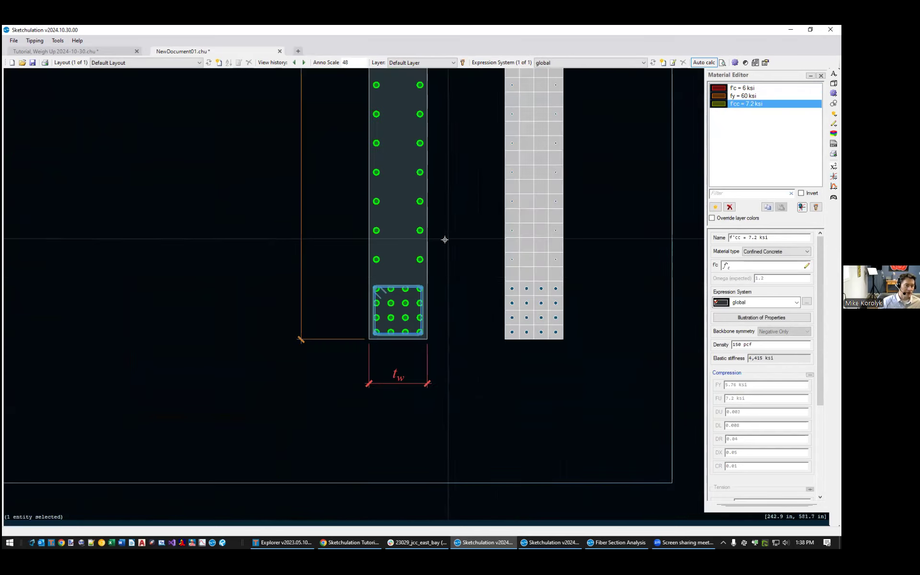
pyautogui.press('Escape')
# Rerun the Fiber Section Analysis on the whole wall section, including the bars and both confined concrete rectangles
pyautogui.click(622, 539)
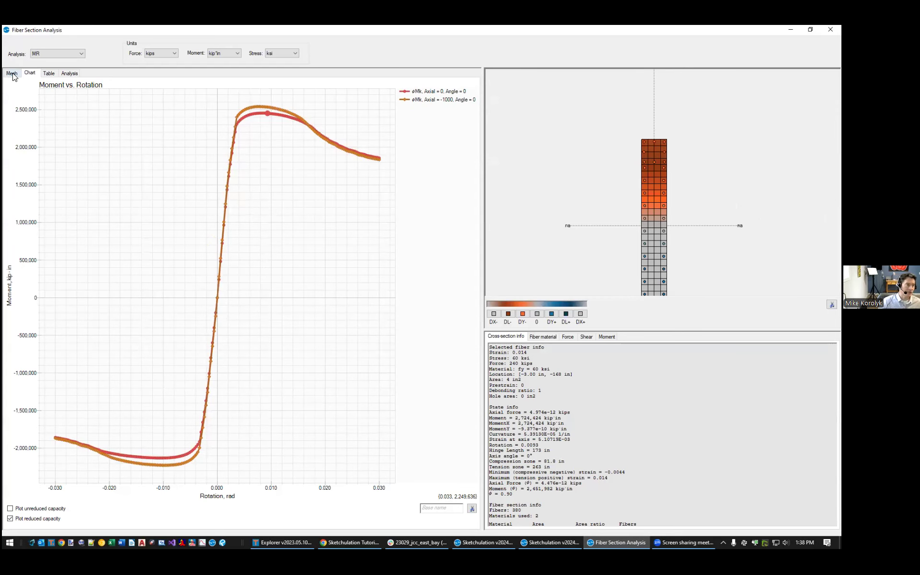
pyautogui.click(12, 73)
pyautogui.click(150, 247)
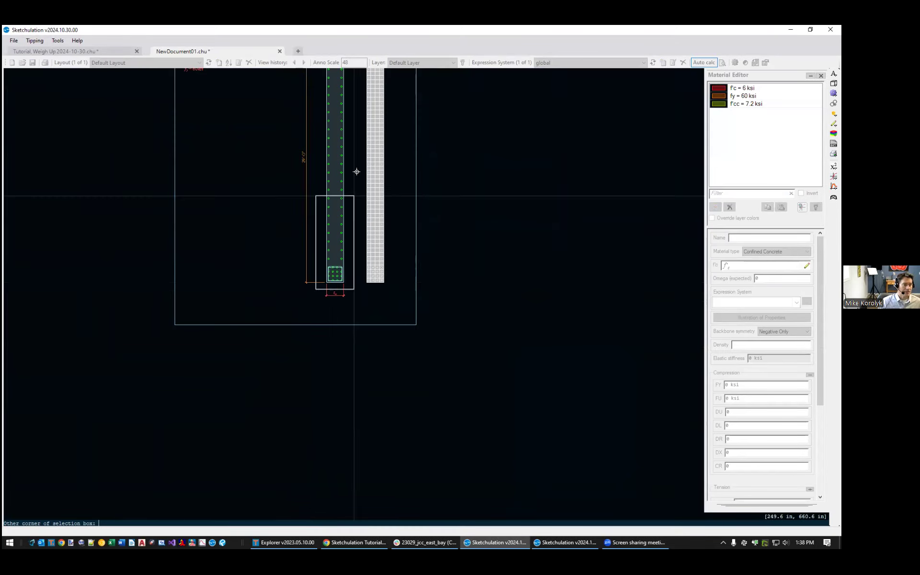
pyautogui.click(327, 200)
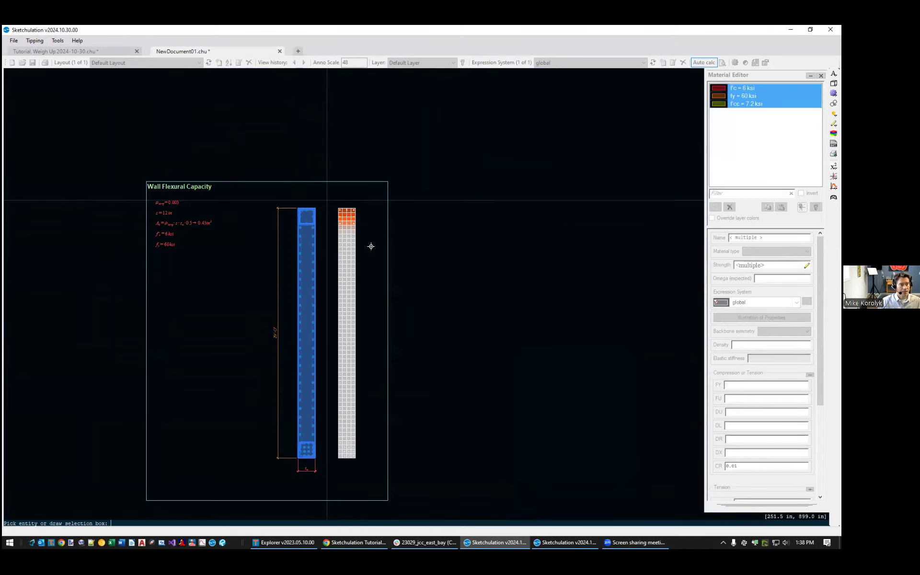
pyautogui.click(592, 542)
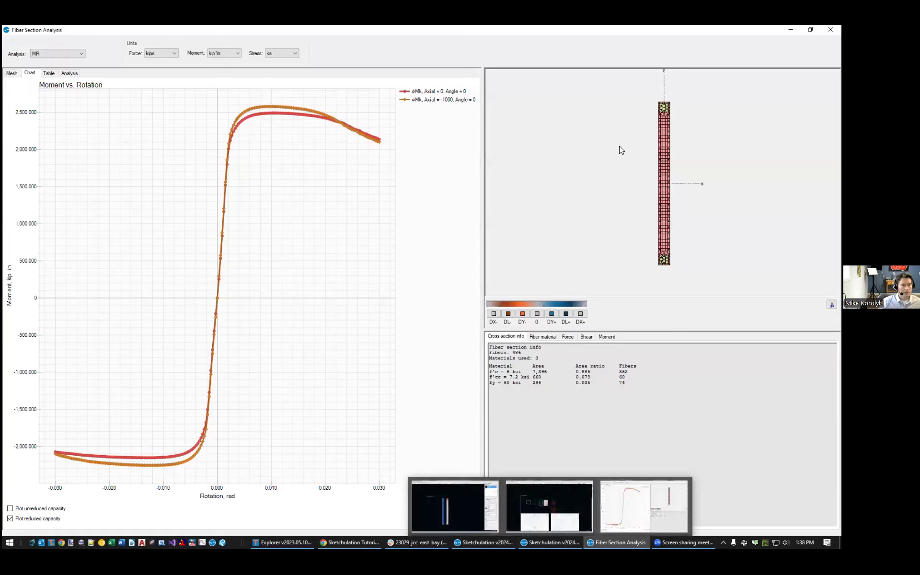
# Compare a confined fiber and an unconfined cover fiber on their stress-strain curves at the peak moment for the -1000 axial load
pyautogui.scroll(6, 679, 98)
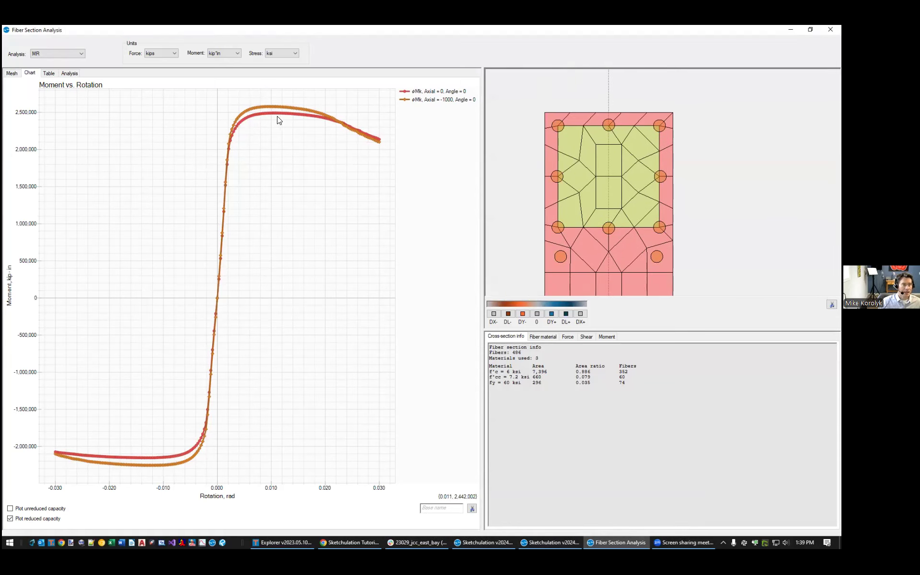
pyautogui.click(268, 105)
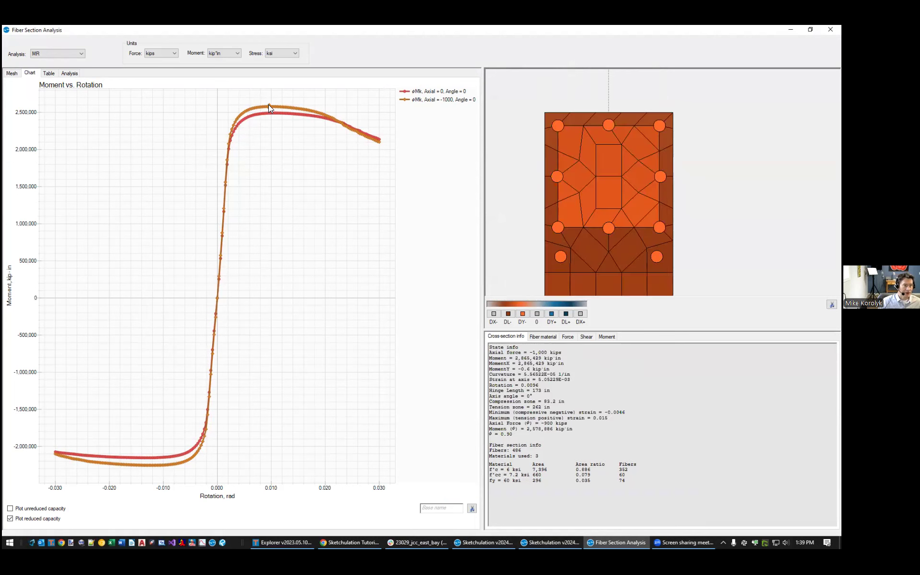
pyautogui.click(578, 135)
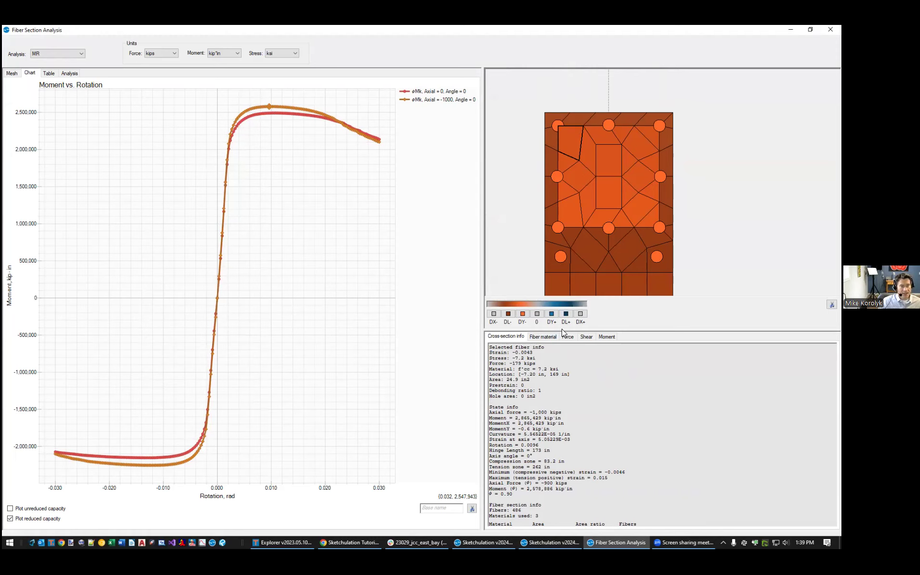
pyautogui.click(545, 336)
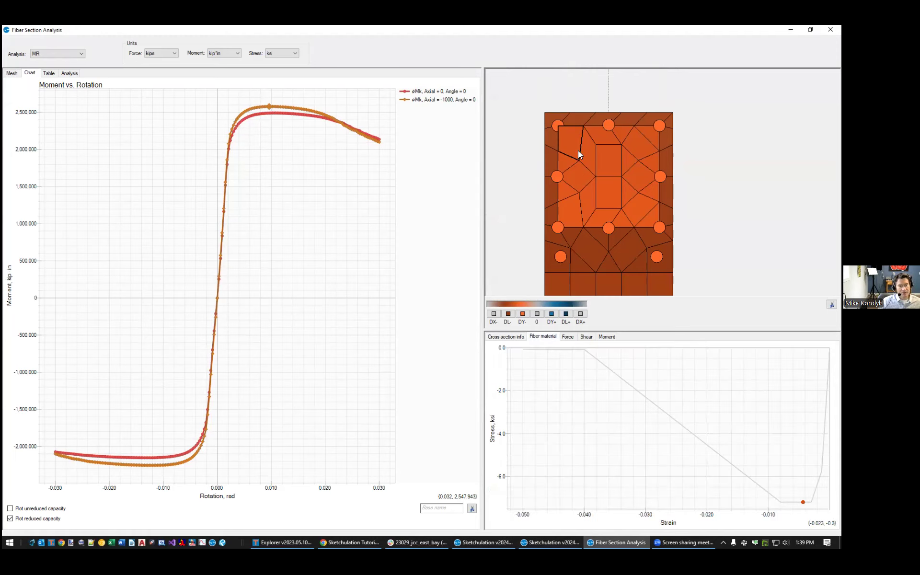
pyautogui.click(580, 121)
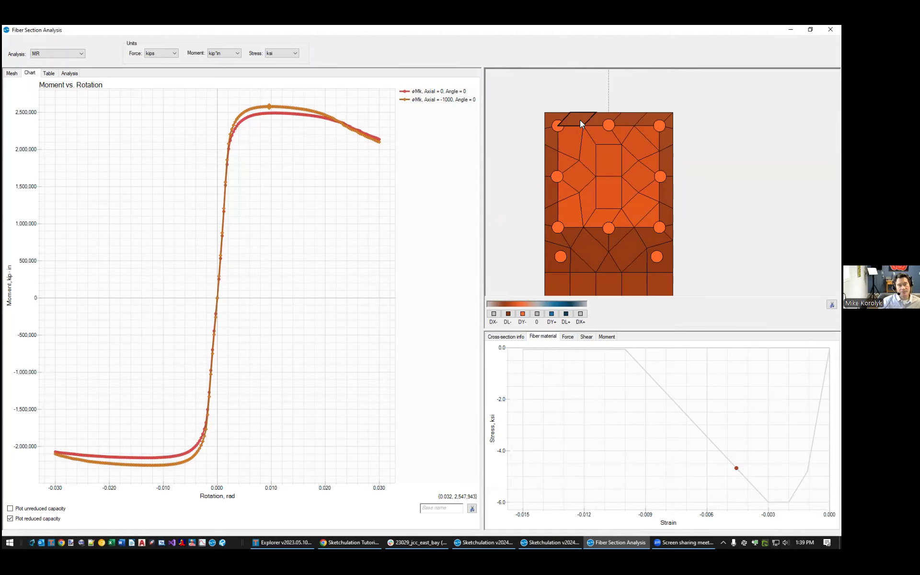
# Compare the cover and confined fibers on their stress-strain curves at a rotation of about 0.026 rad on the zero axial load curve
pyautogui.click(344, 123)
pyautogui.press('Right')
pyautogui.press('Right')
pyautogui.press('Right')
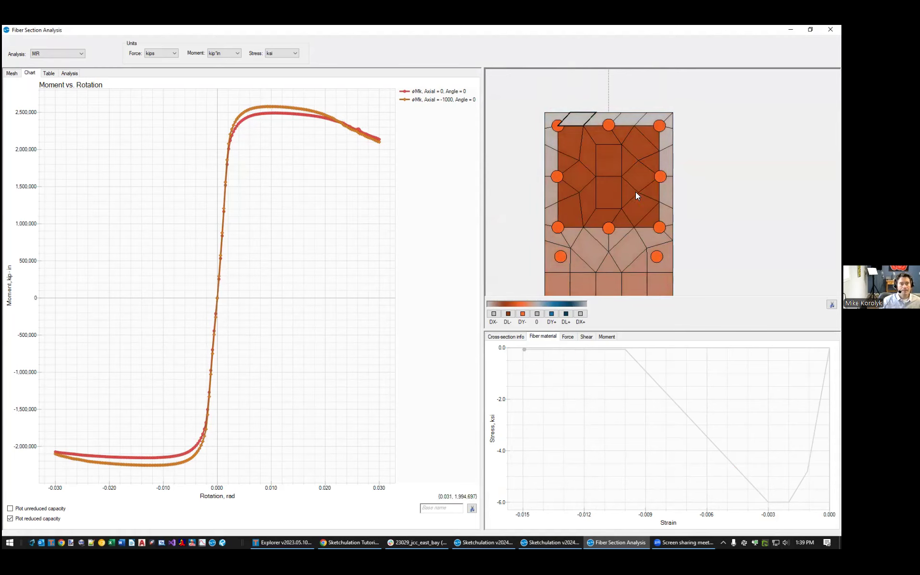
pyautogui.scroll(-6, 667, 223)
pyautogui.scroll(5, 649, 147)
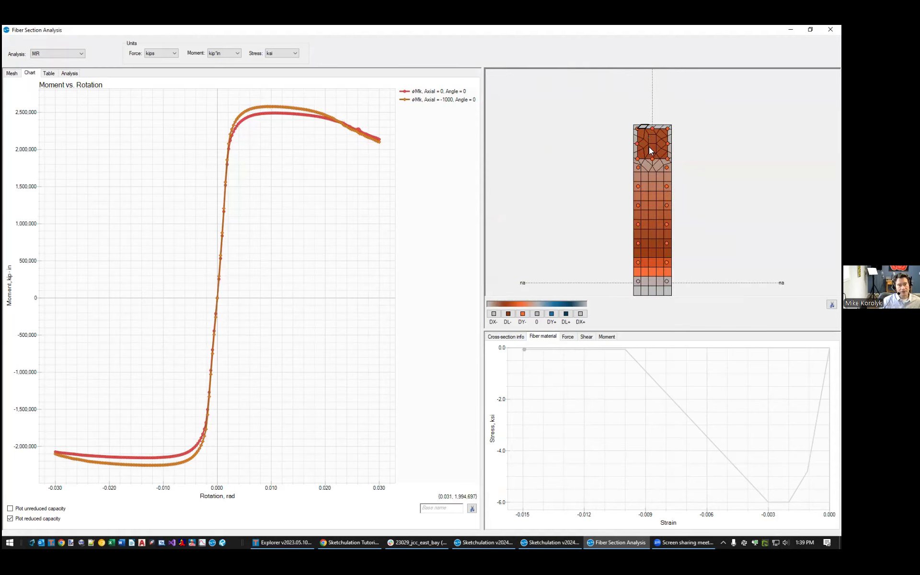
pyautogui.click(627, 128)
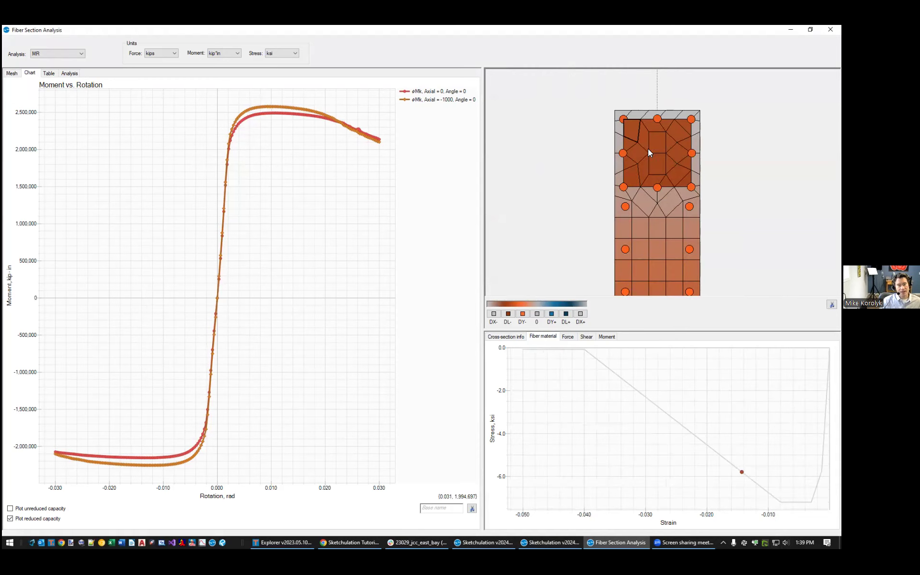
# Examine the neutral axis and fiber states over the full wall depth, and minimize the Fiber Section Analysis window
pyautogui.scroll(-5, 645, 226)
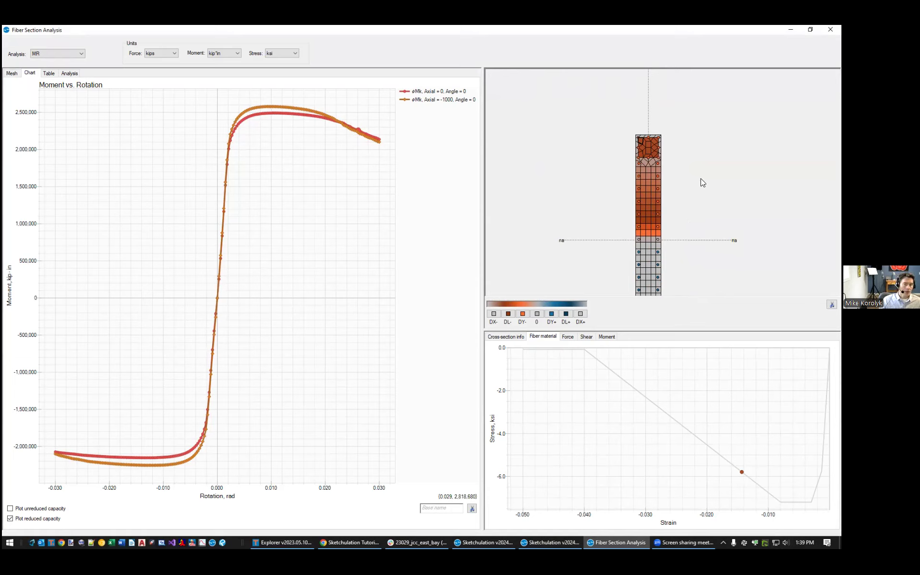
pyautogui.scroll(-2, 590, 178)
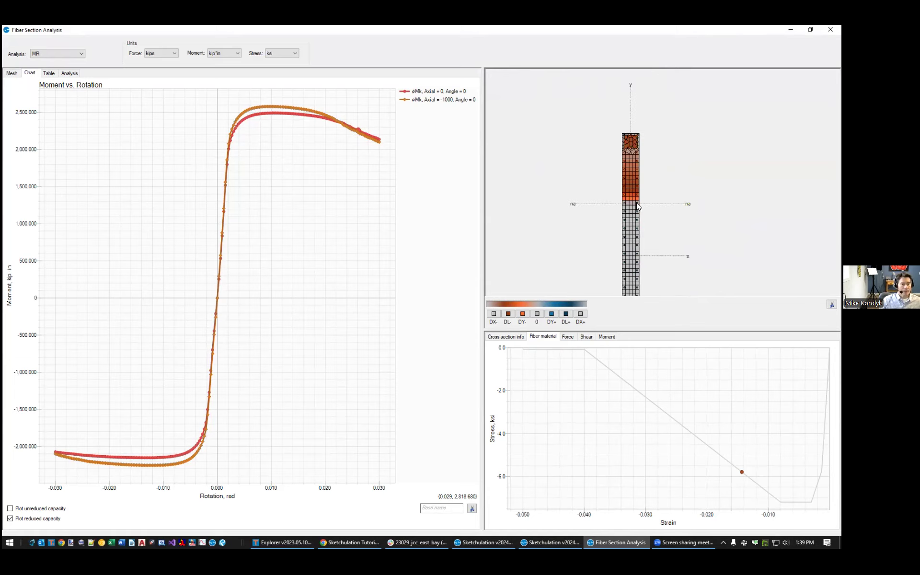
pyautogui.scroll(-3, 669, 116)
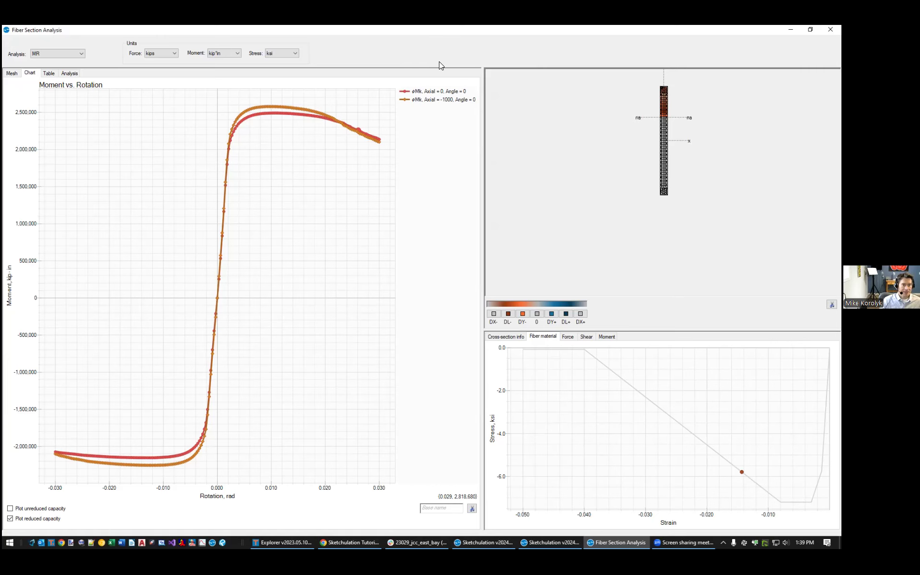
pyautogui.click(810, 29)
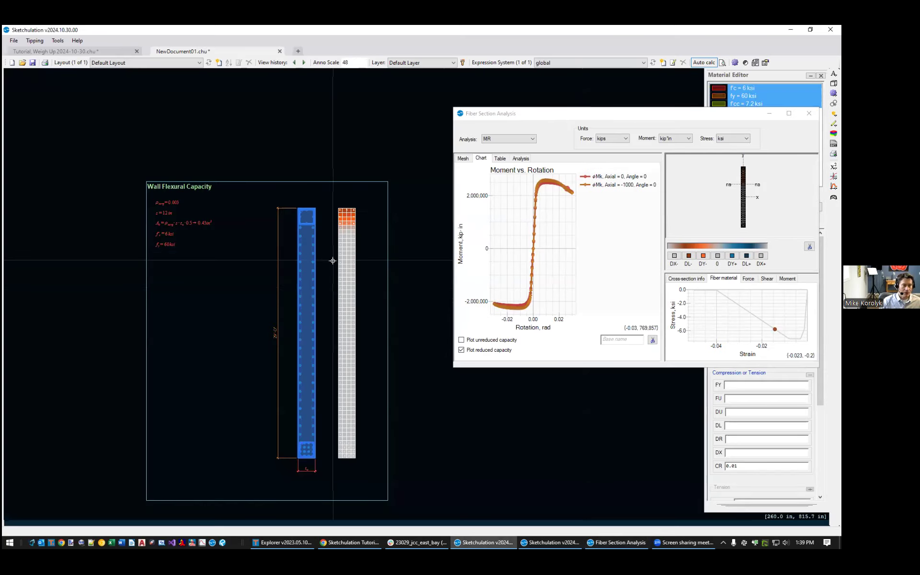
pyautogui.click(769, 113)
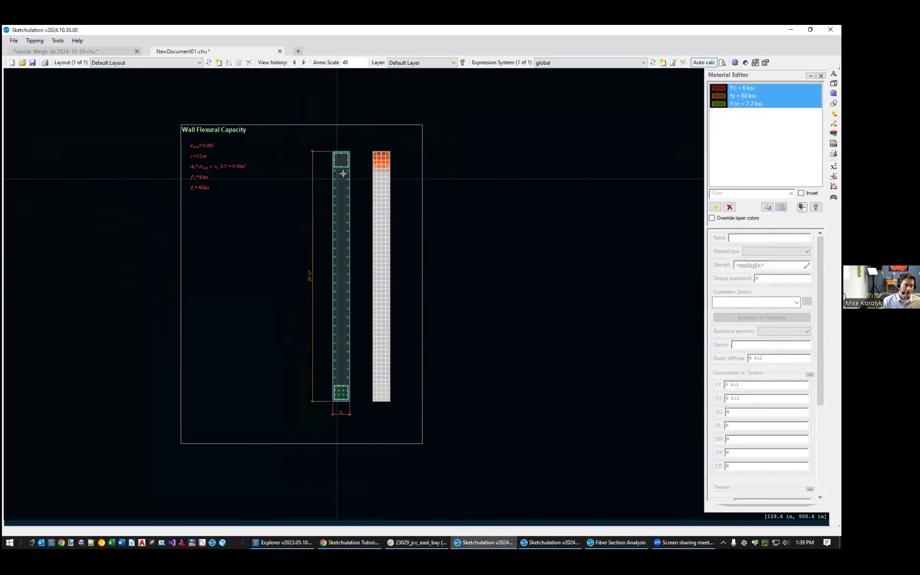
pyautogui.scroll(3, 354, 151)
pyautogui.moveTo(355, 151); pyautogui.dragTo(366, 128, button='middle')
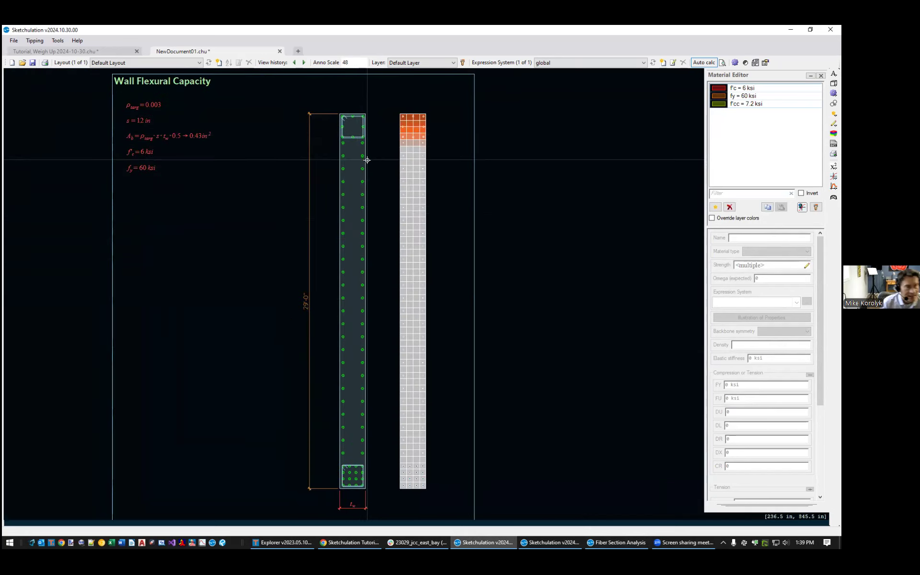
pyautogui.moveTo(443, 244); pyautogui.dragTo(444, 202, button='middle')
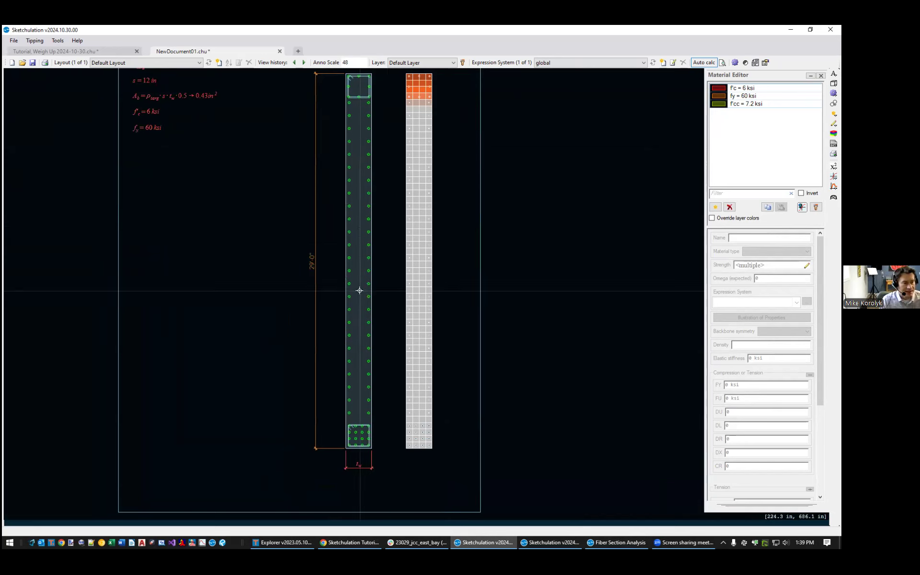
pyautogui.scroll(2, 359, 289)
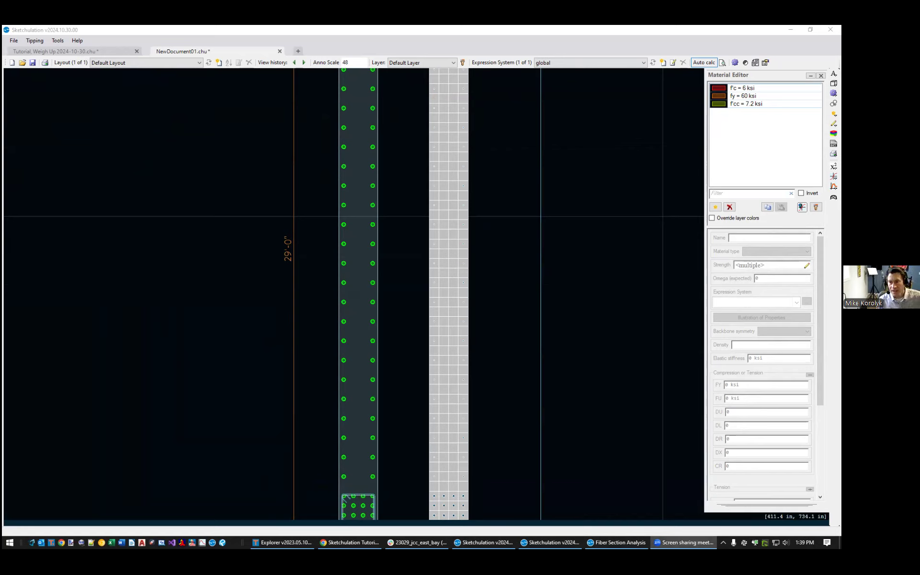
pyautogui.scroll(-2, 386, 266)
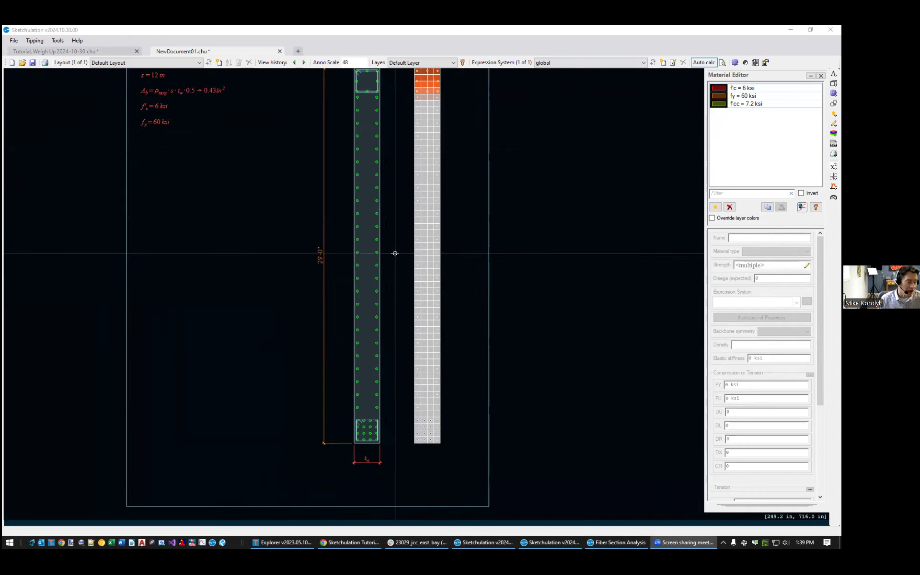
pyautogui.moveTo(454, 181); pyautogui.dragTo(464, 214, button='middle')
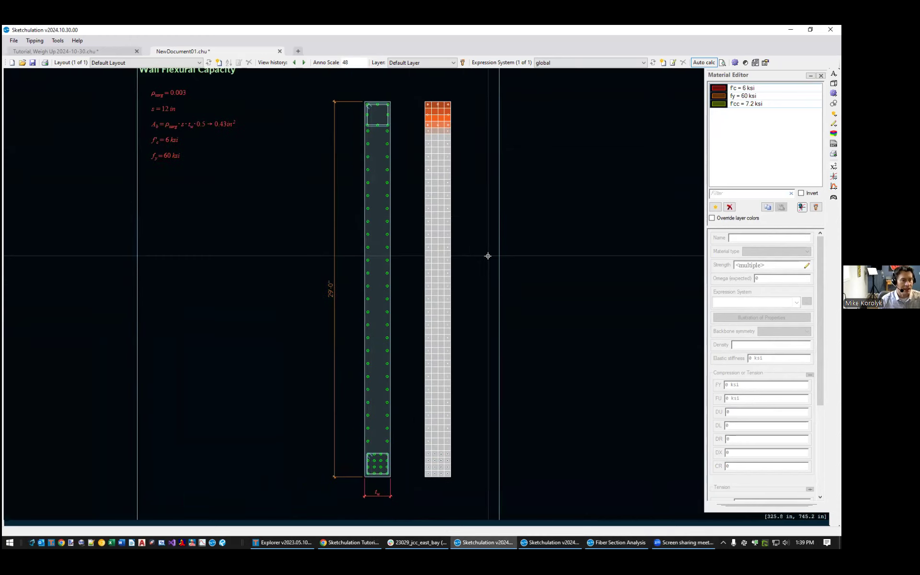
pyautogui.scroll(2, 365, 273)
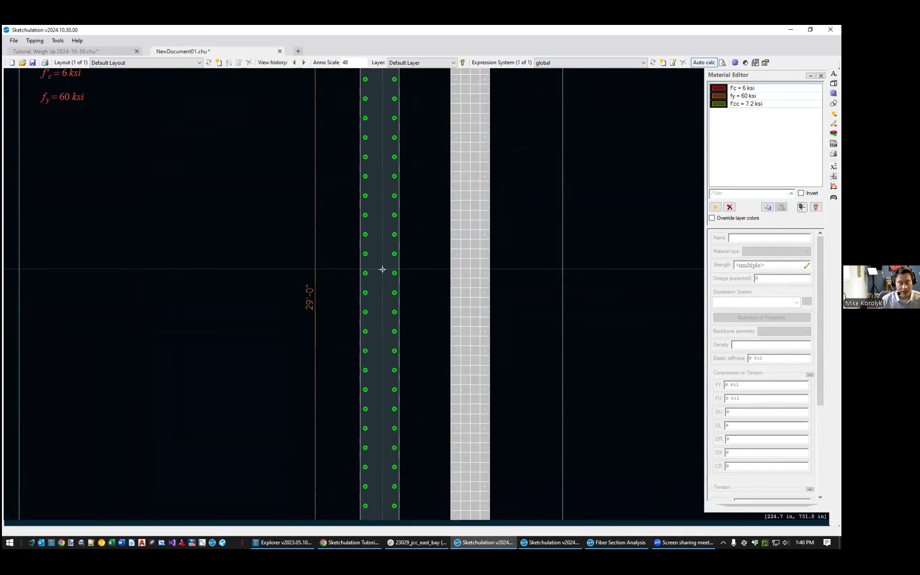
pyautogui.click(360, 282)
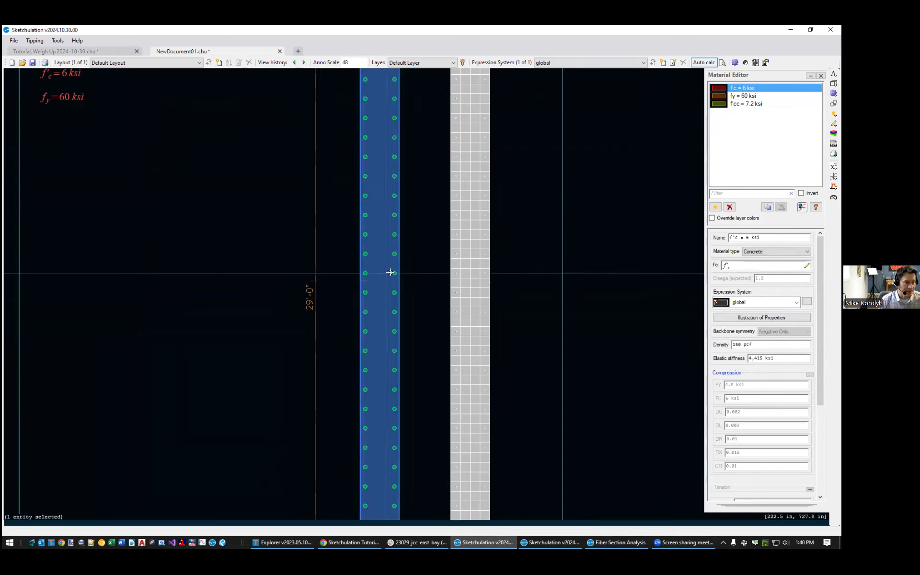
pyautogui.scroll(-5, 391, 269)
pyautogui.scroll(1, 445, 251)
pyautogui.scroll(-1, 446, 252)
pyautogui.moveTo(446, 252); pyautogui.dragTo(426, 213, button='middle')
pyautogui.press('Escape')
pyautogui.scroll(2, 425, 212)
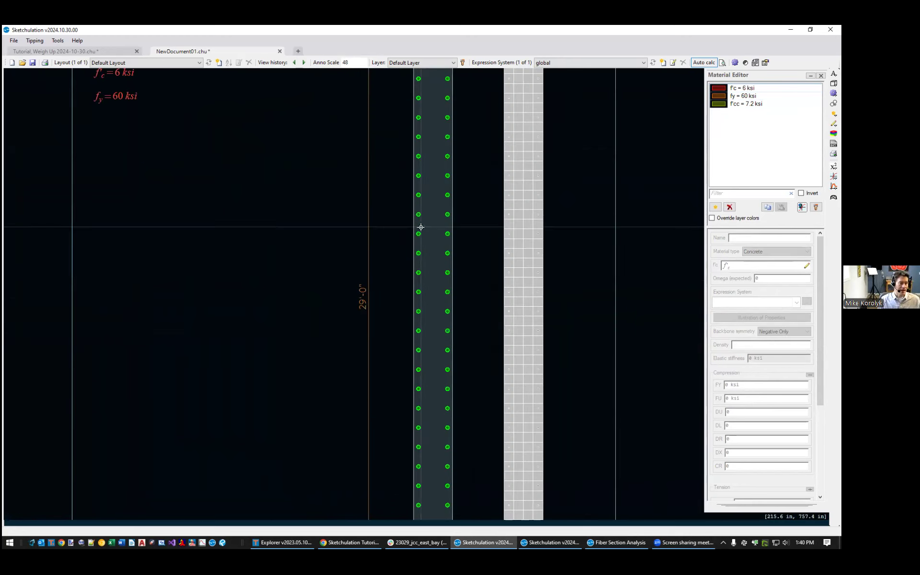
pyautogui.click(415, 226)
pyautogui.moveTo(547, 309); pyautogui.dragTo(457, 210, button='middle')
pyautogui.scroll(-2, 458, 210)
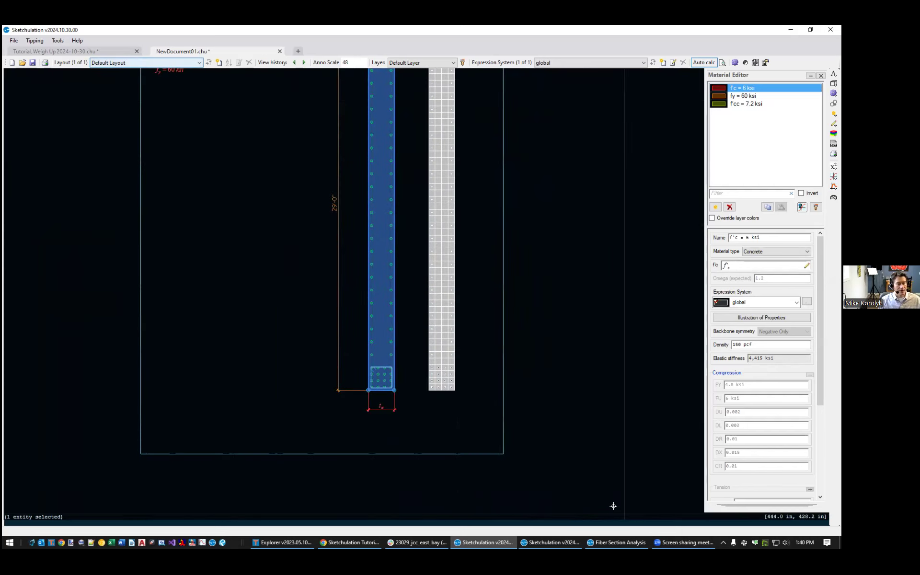
pyautogui.click(631, 542)
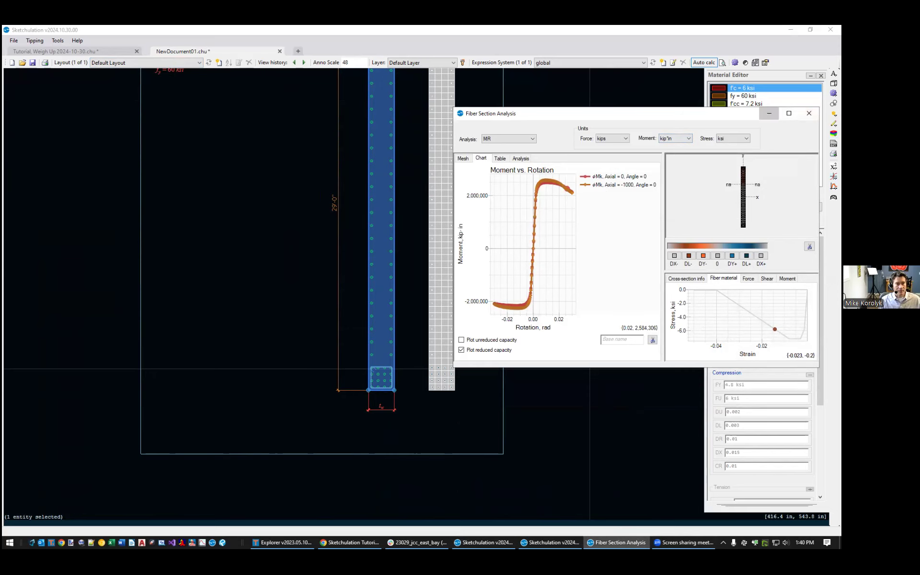
pyautogui.click(809, 113)
pyautogui.scroll(3, 376, 311)
pyautogui.scroll(-3, 376, 309)
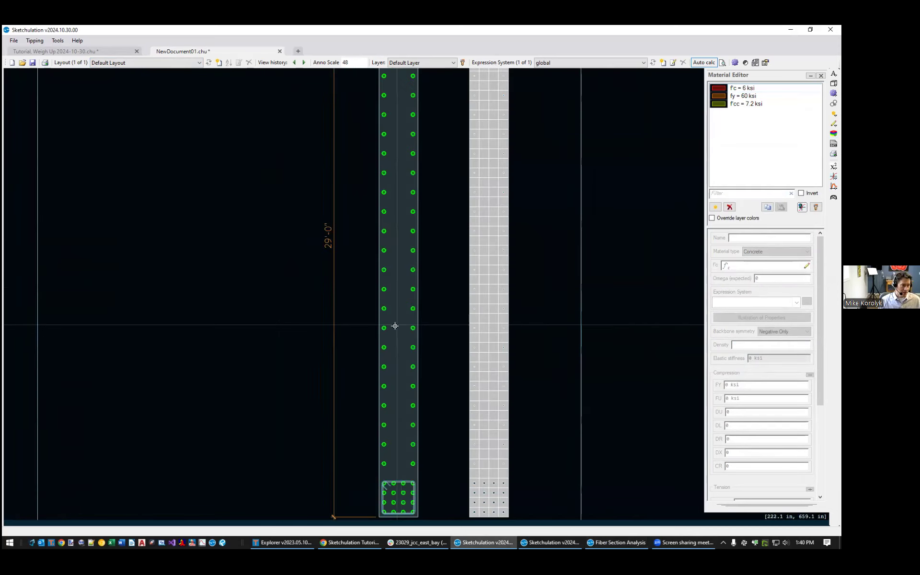
# Set the entity tag of the wall outline to xsWall
pyautogui.click(379, 320)
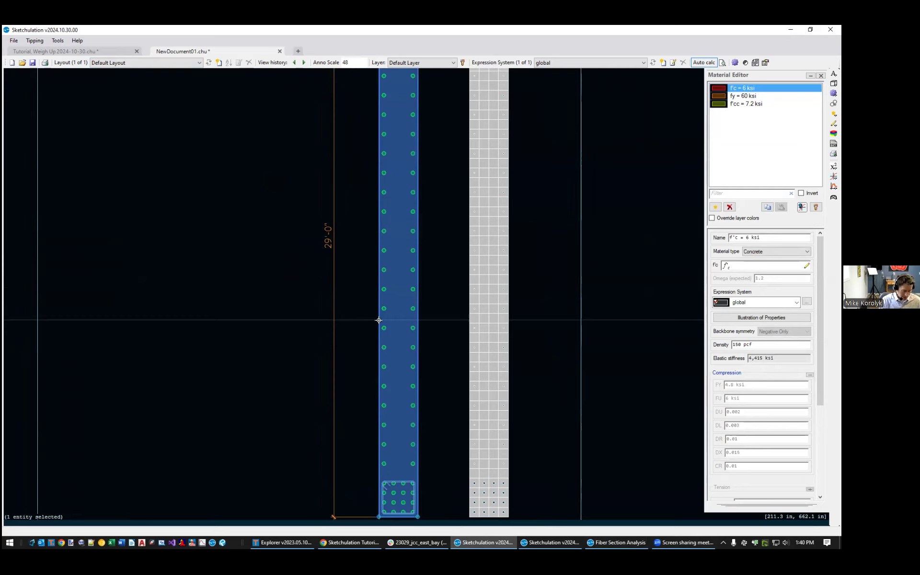
pyautogui.write('tag')
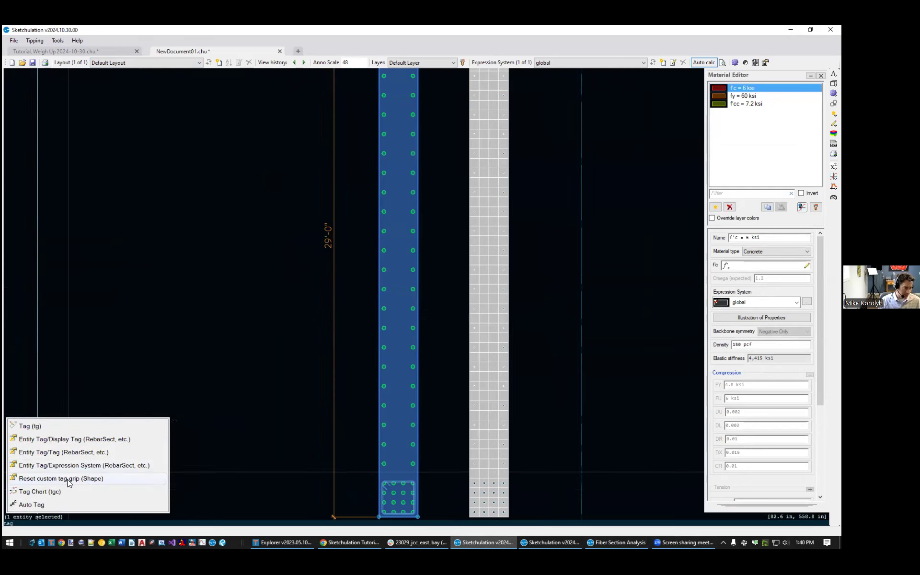
pyautogui.click(58, 453)
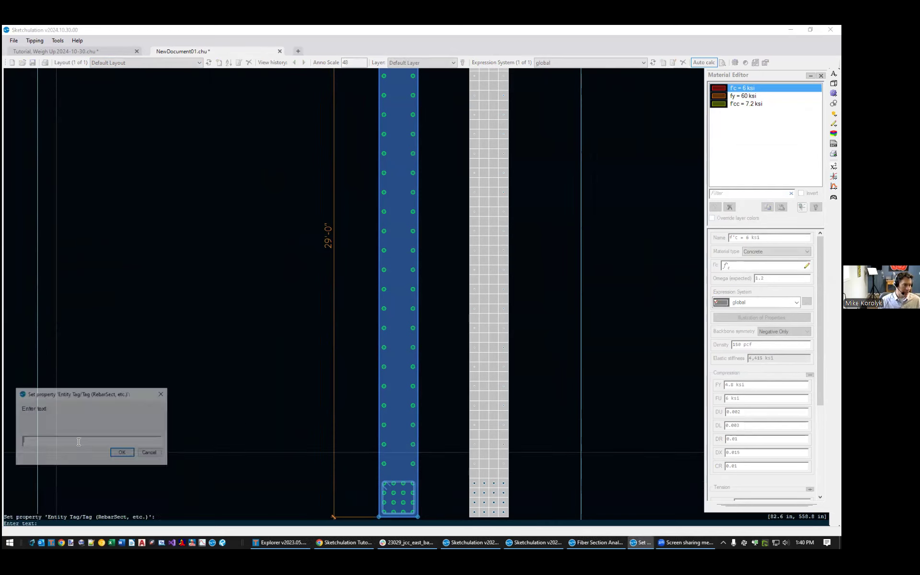
pyautogui.write('xsWall')
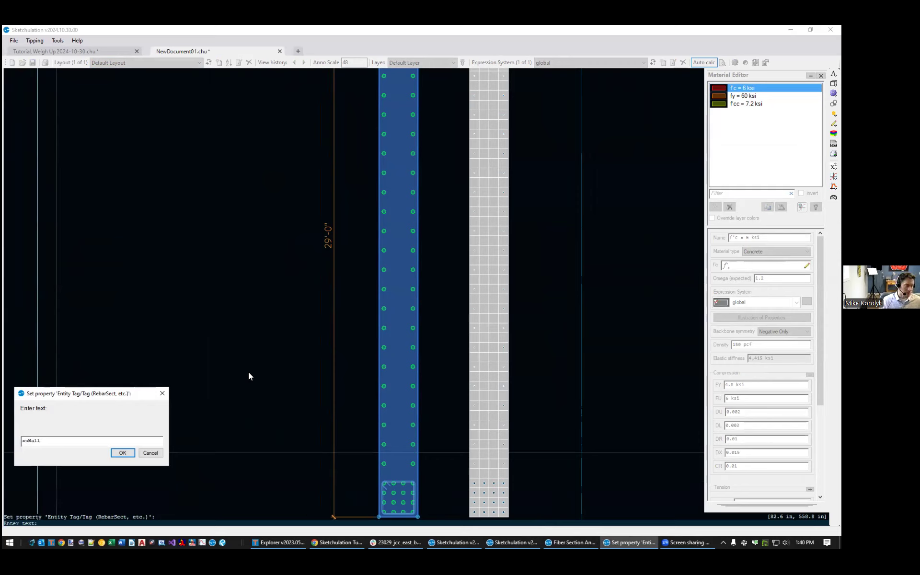
pyautogui.press('Return')
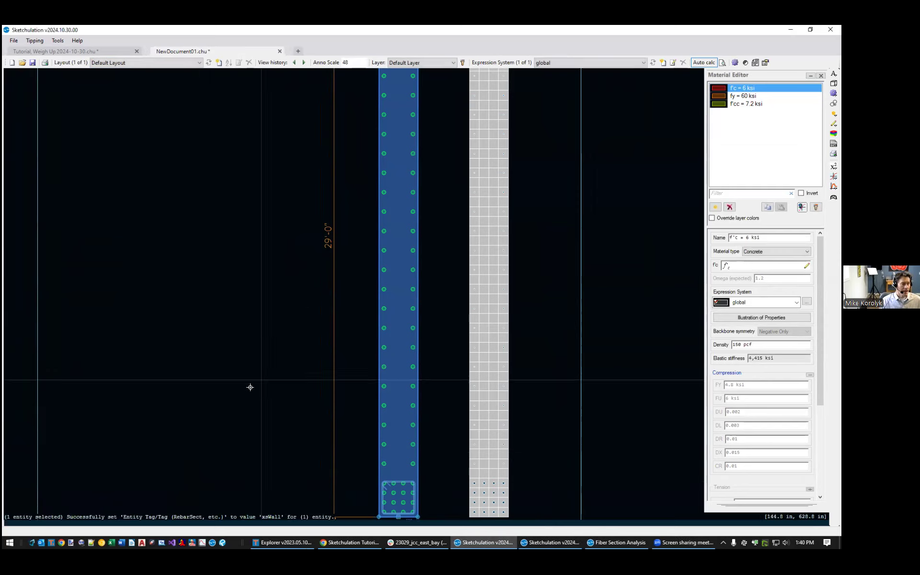
# Deselect the wall outline and place a new math expression text below the fy = 60 ksi expression
pyautogui.scroll(-1, 278, 503)
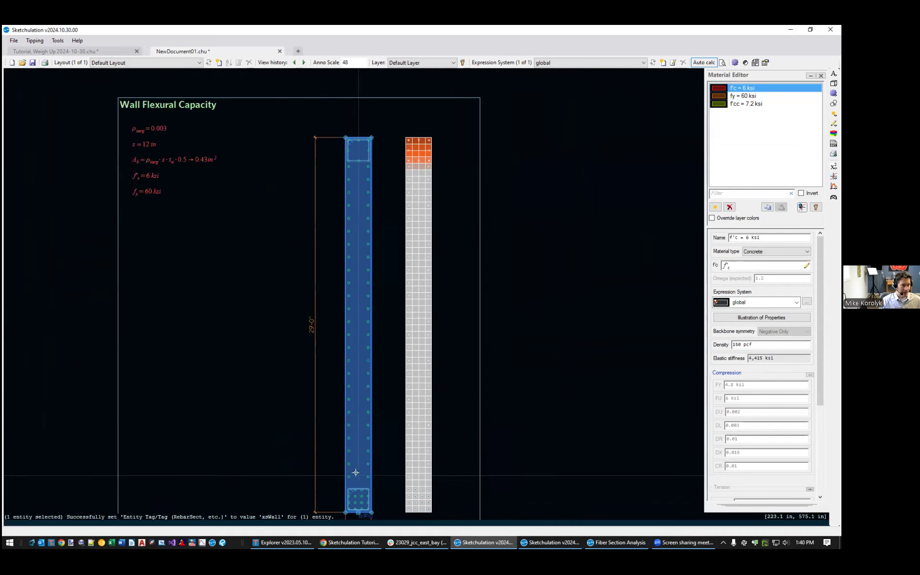
pyautogui.scroll(1, 160, 226)
pyautogui.press('Escape')
pyautogui.scroll(-1, 166, 288)
pyautogui.moveTo(166, 289); pyautogui.dragTo(189, 318, button='middle')
pyautogui.scroll(1, 183, 315)
pyautogui.write('ext')
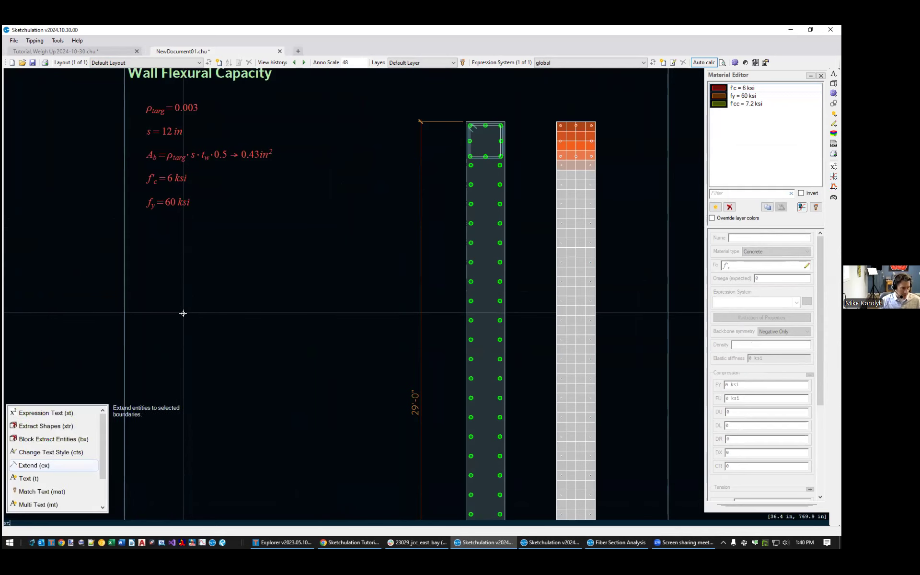
pyautogui.press('Return')
pyautogui.click(160, 268)
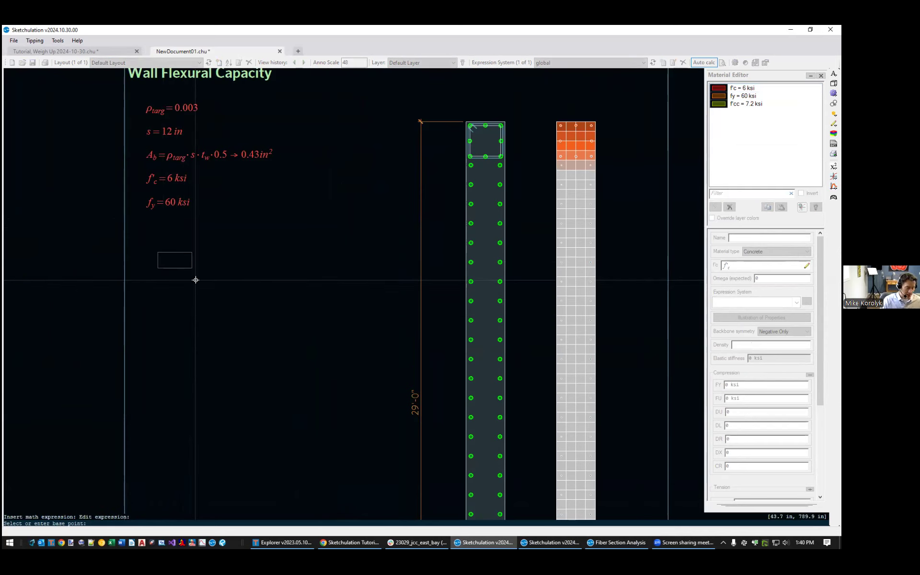
# Define the expression MR = getMθ(xsWall) with an evaluated result to obtain the wall's moment-rotation array
pyautogui.write('M')
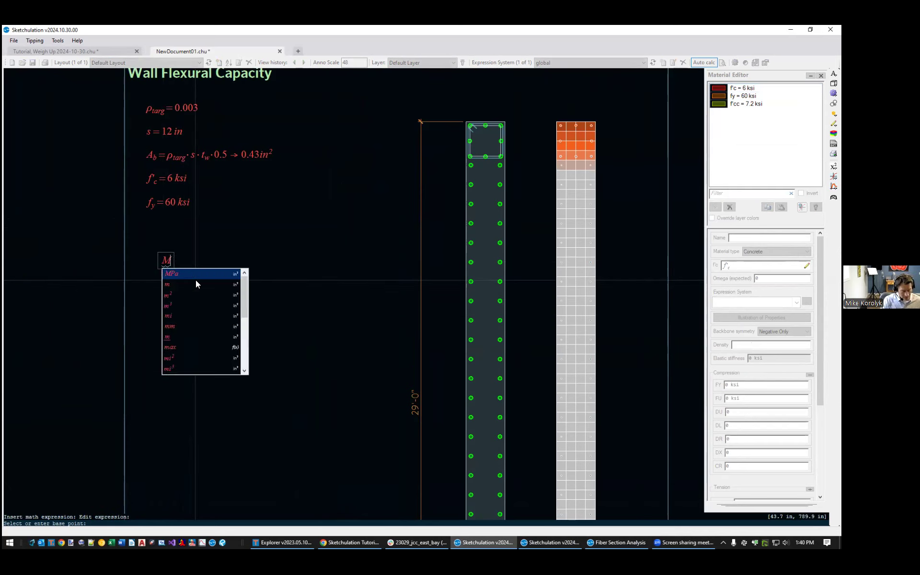
pyautogui.write('R = get')
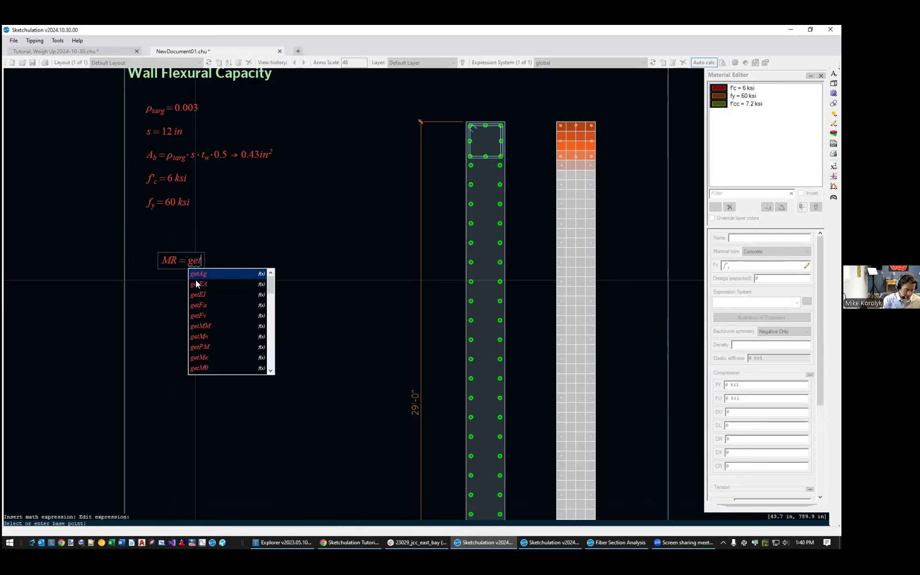
pyautogui.write('M')
pyautogui.press('Down')
pyautogui.press('Down')
pyautogui.press('Down')
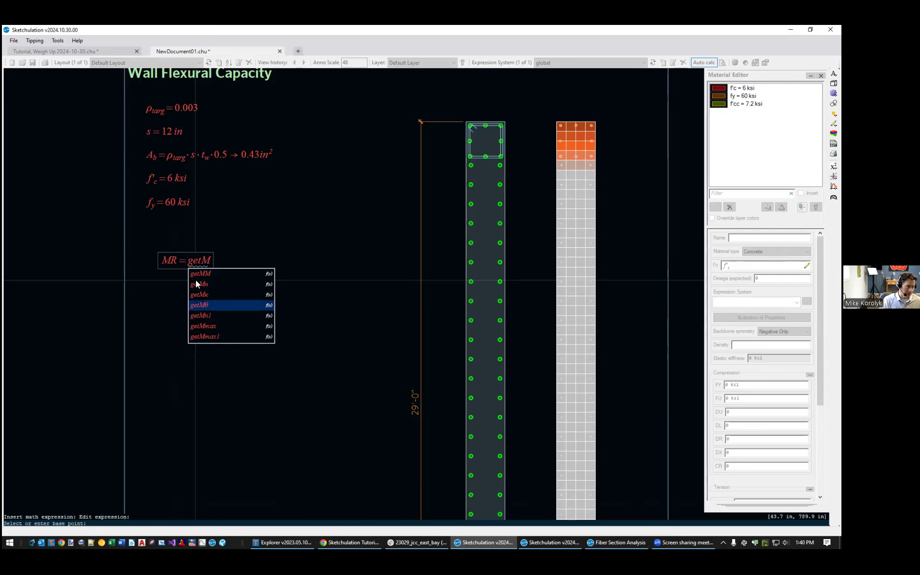
pyautogui.press('Return')
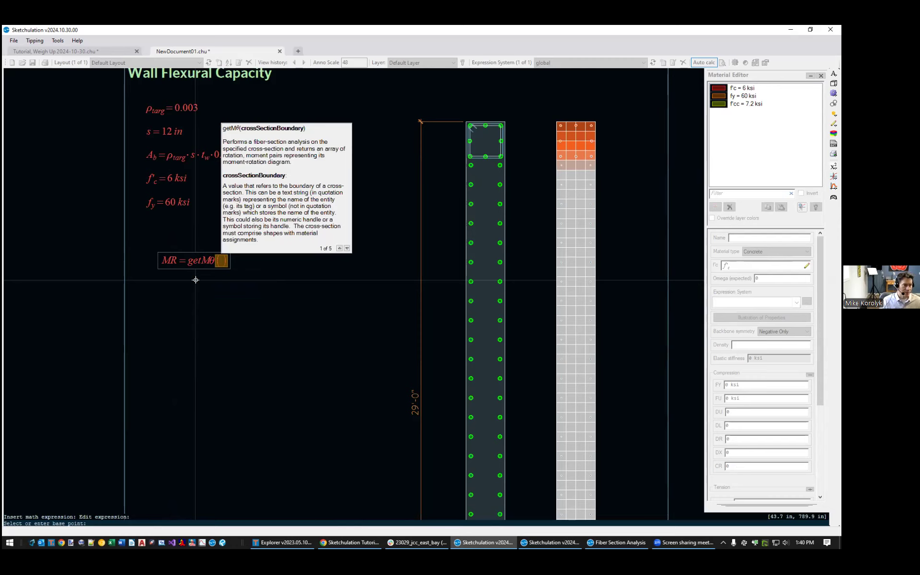
pyautogui.write('xsWall')
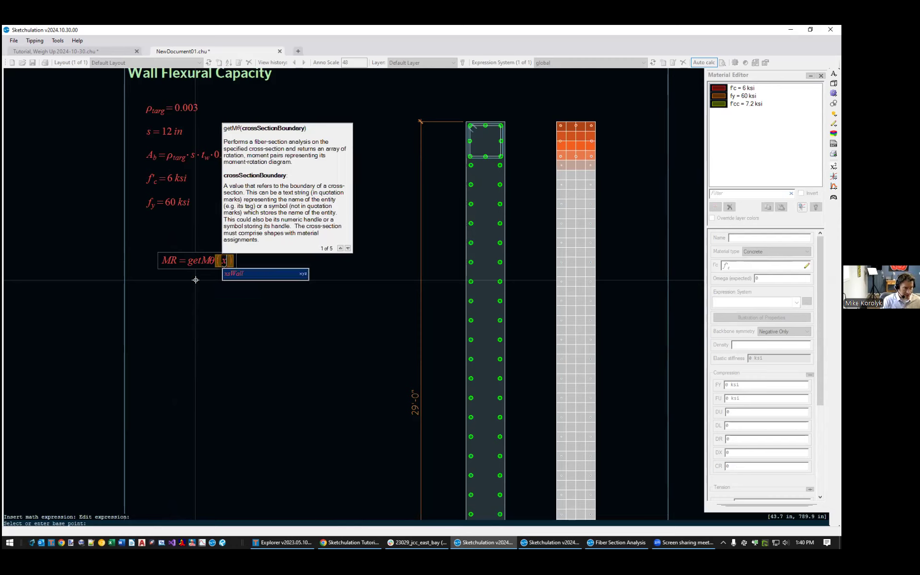
pyautogui.press('Return')
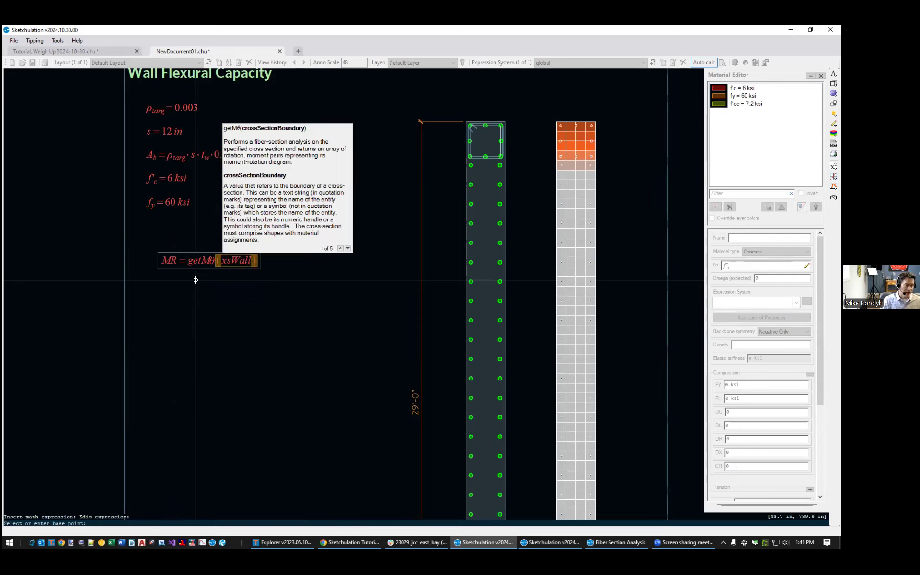
pyautogui.write(')->')
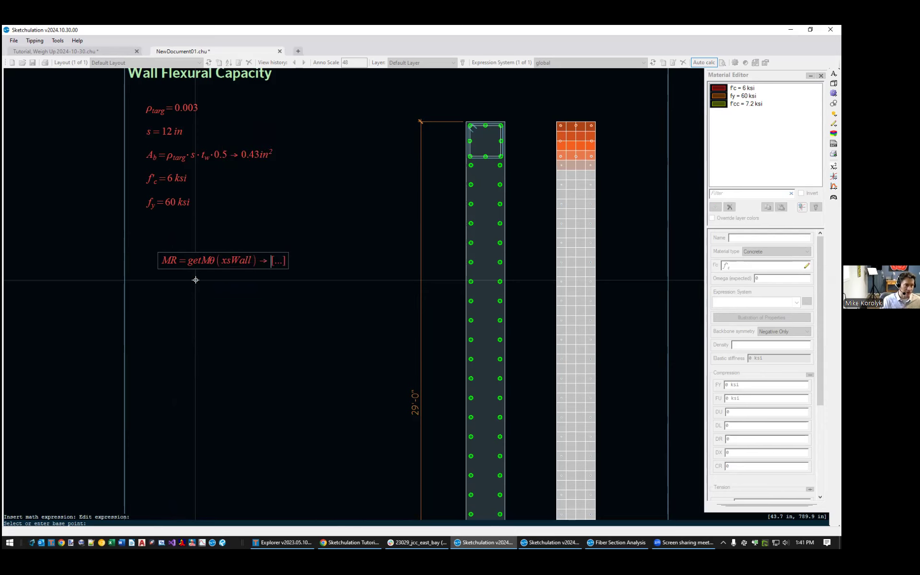
pyautogui.scroll(-3, 333, 279)
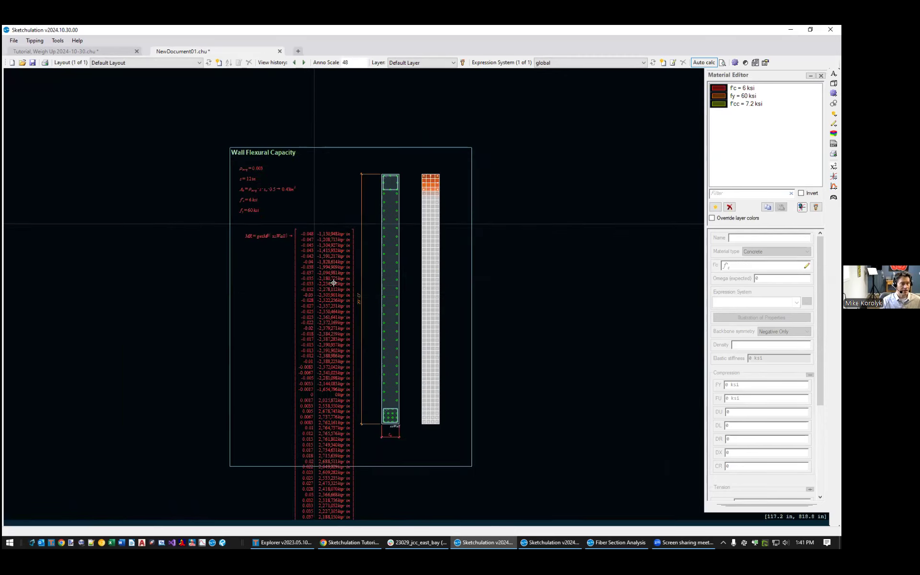
# Set the MR expression's Render arrays compact property to Yes
pyautogui.moveTo(337, 266); pyautogui.dragTo(355, 139, button='middle')
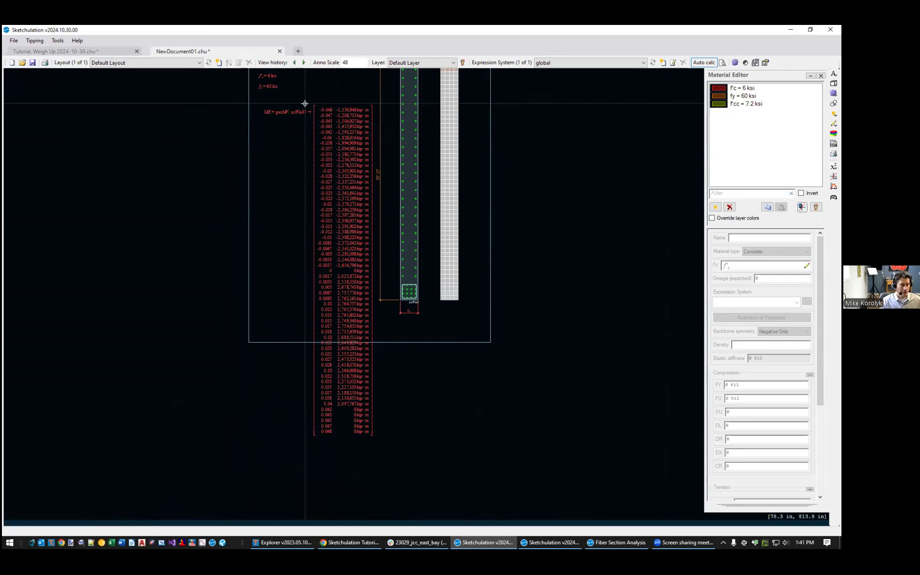
pyautogui.scroll(3, 305, 110)
pyautogui.moveTo(306, 112); pyautogui.dragTo(289, 205, button='middle')
pyautogui.scroll(-2, 292, 210)
pyautogui.click(304, 230)
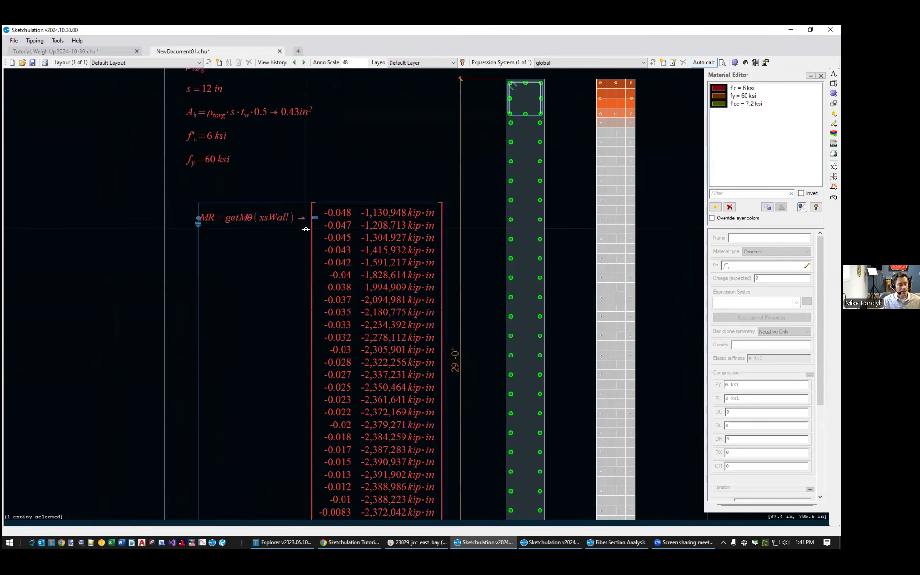
pyautogui.write('n')
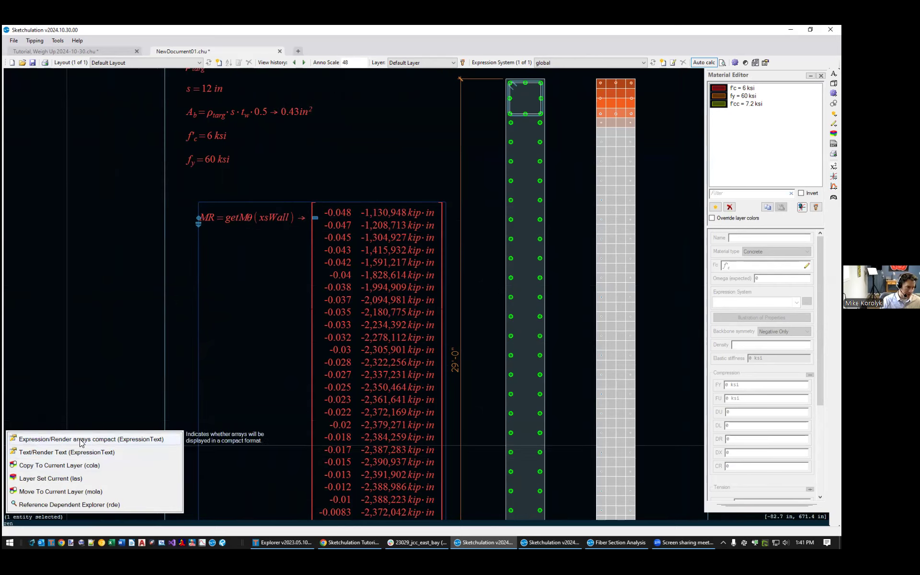
pyautogui.click(95, 441)
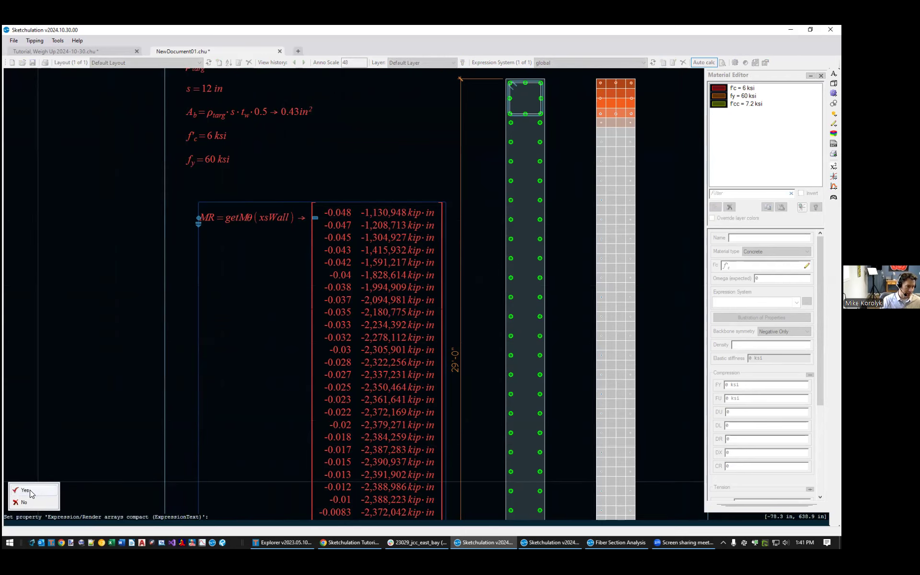
pyautogui.scroll(2, 345, 181)
pyautogui.scroll(1, 345, 180)
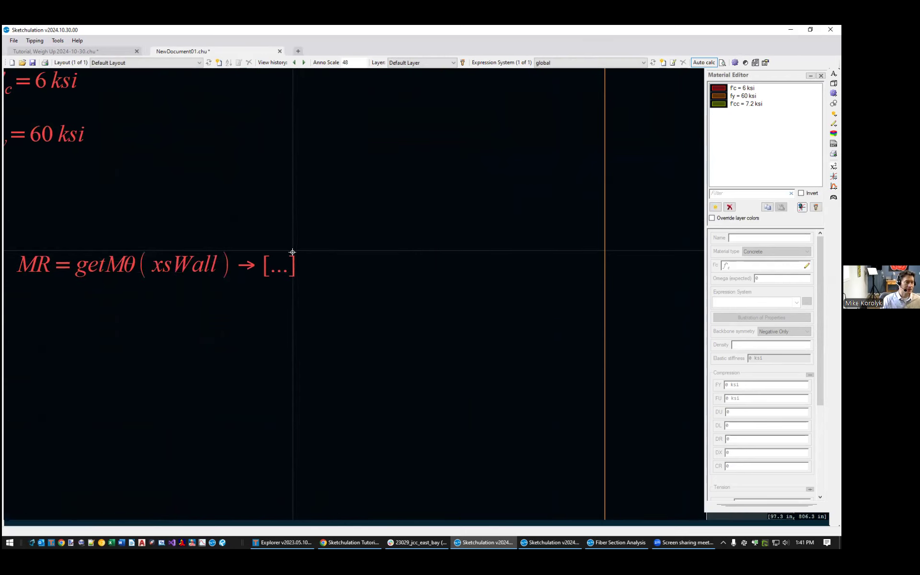
# Move the MR expression up so it lines up with the left side of the other expressions below fy
pyautogui.scroll(-2, 292, 259)
pyautogui.moveTo(318, 255)
pyautogui.mouseDown(button='middle')
pyautogui.moveTo(344, 173)
pyautogui.moveTo(257, 253)
pyautogui.mouseUp(button='middle')
pyautogui.scroll(-1, 344, 173)
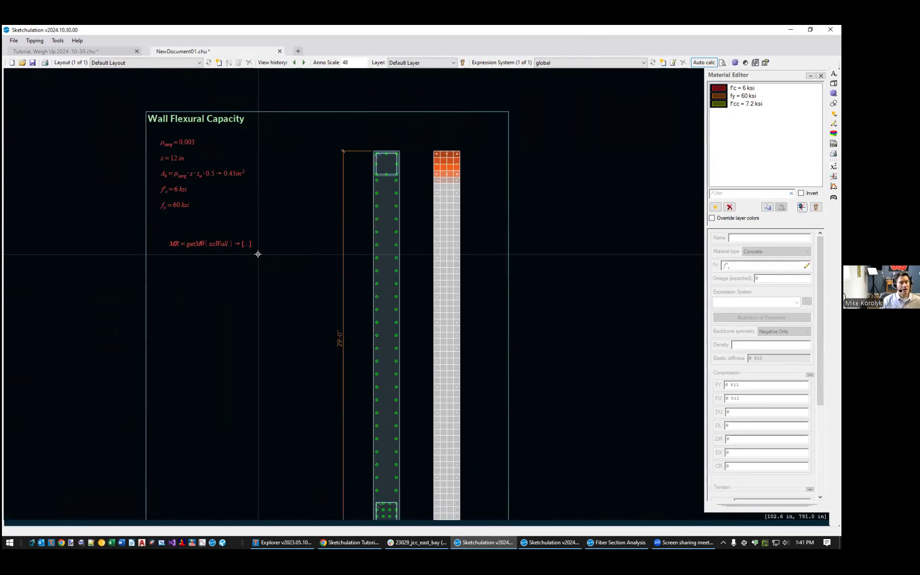
pyautogui.scroll(1, 204, 236)
pyautogui.click(158, 241)
pyautogui.click(153, 241)
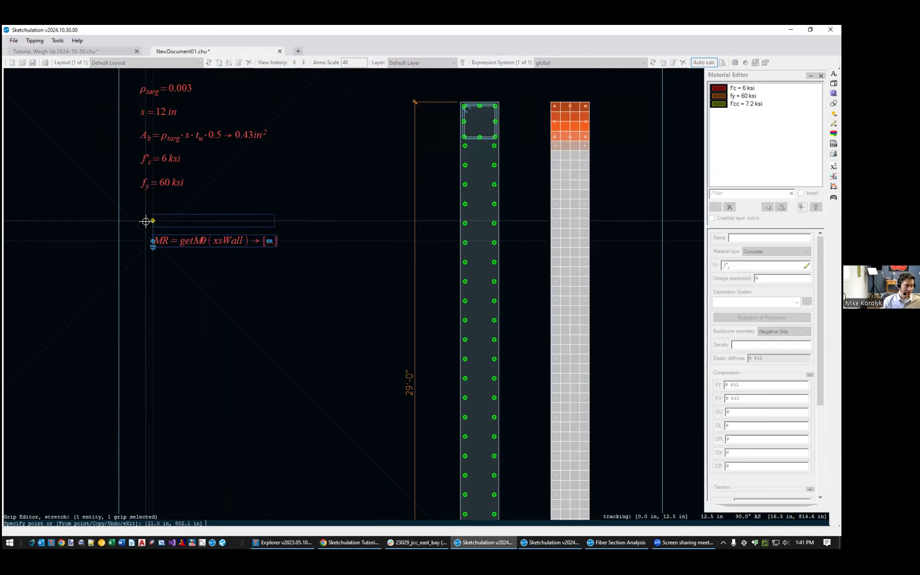
pyautogui.click(143, 225)
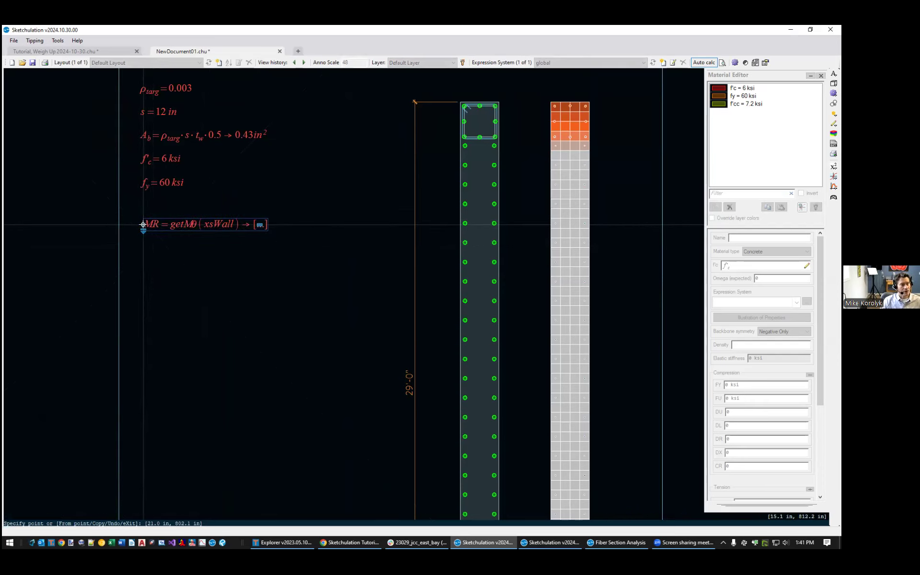
pyautogui.press('Escape')
# Open the MR expression for editing and examine the optional arguments in the five getMθ signatures, including bending axis angle, axial force and mesh size
pyautogui.scroll(1, 211, 231)
pyautogui.moveTo(212, 231); pyautogui.dragTo(269, 268, button='middle')
pyautogui.doubleClick(272, 261)
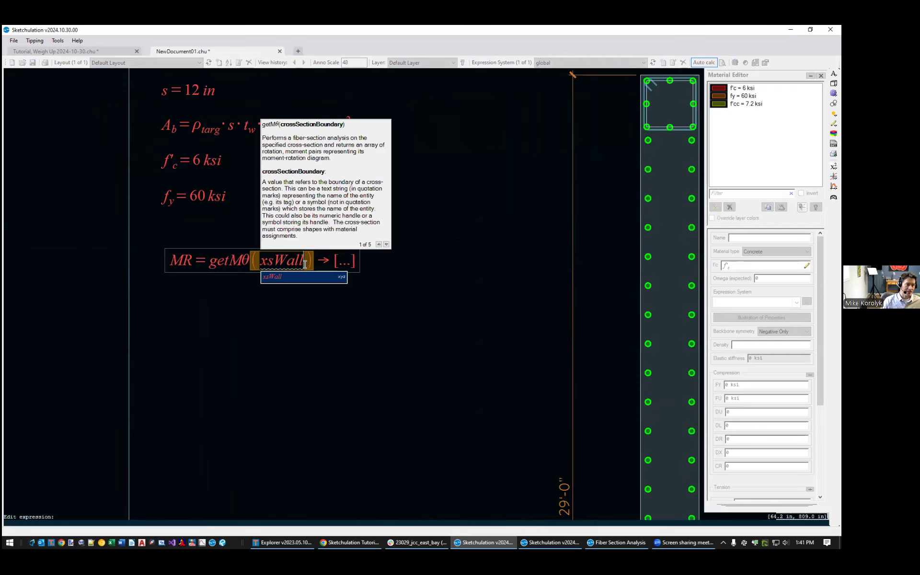
pyautogui.click(386, 244)
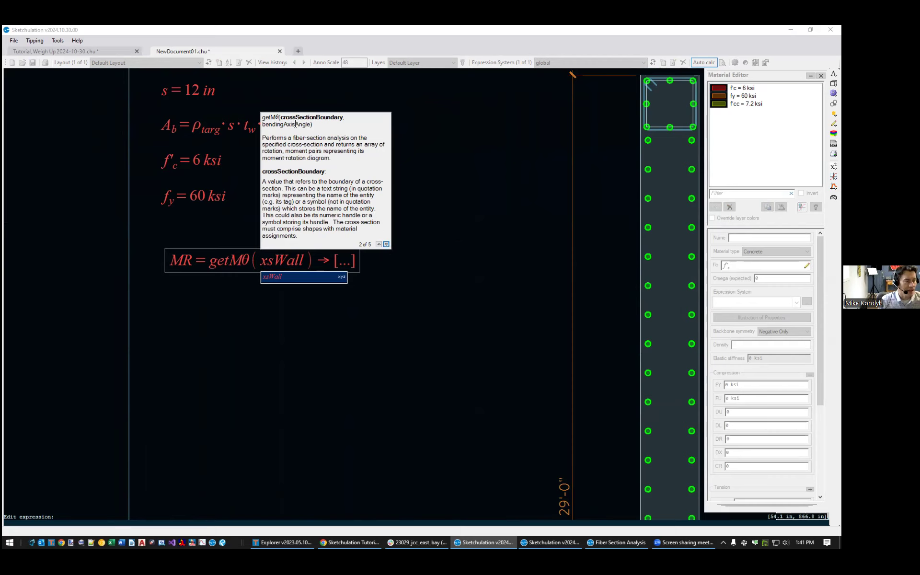
pyautogui.click(386, 244)
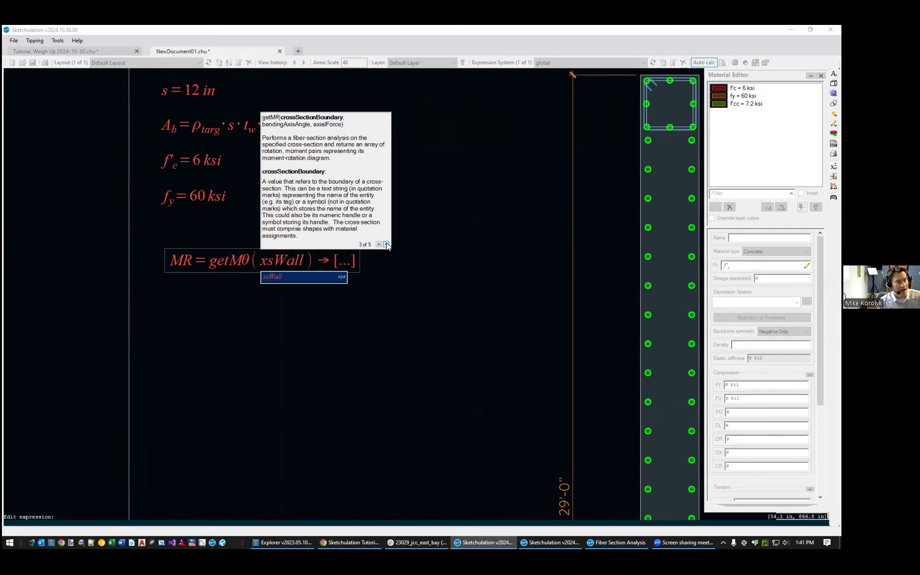
pyautogui.click(386, 245)
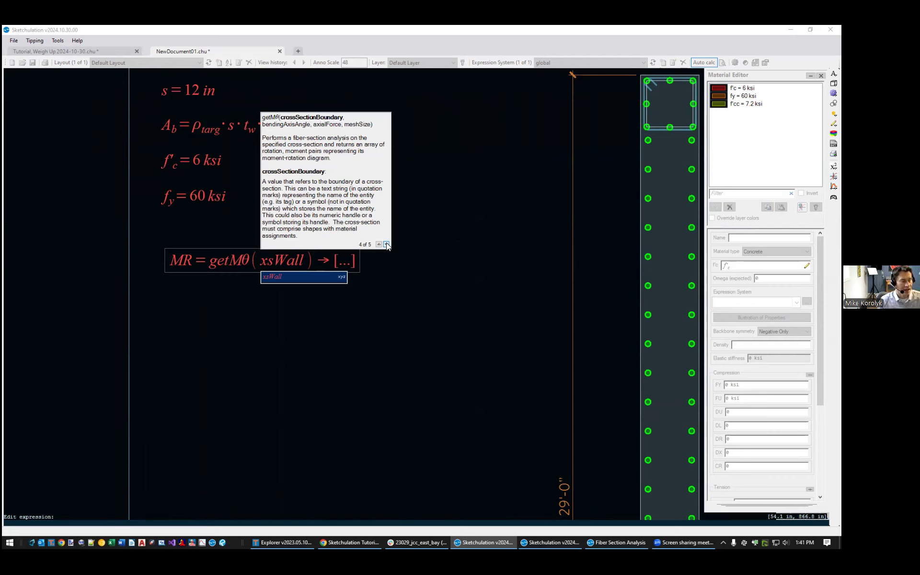
pyautogui.click(386, 244)
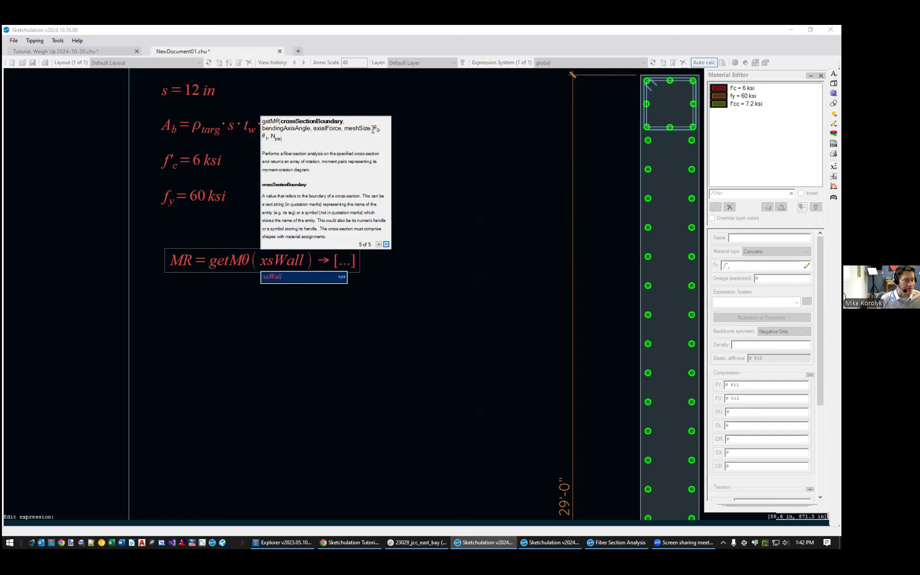
pyautogui.click(387, 245)
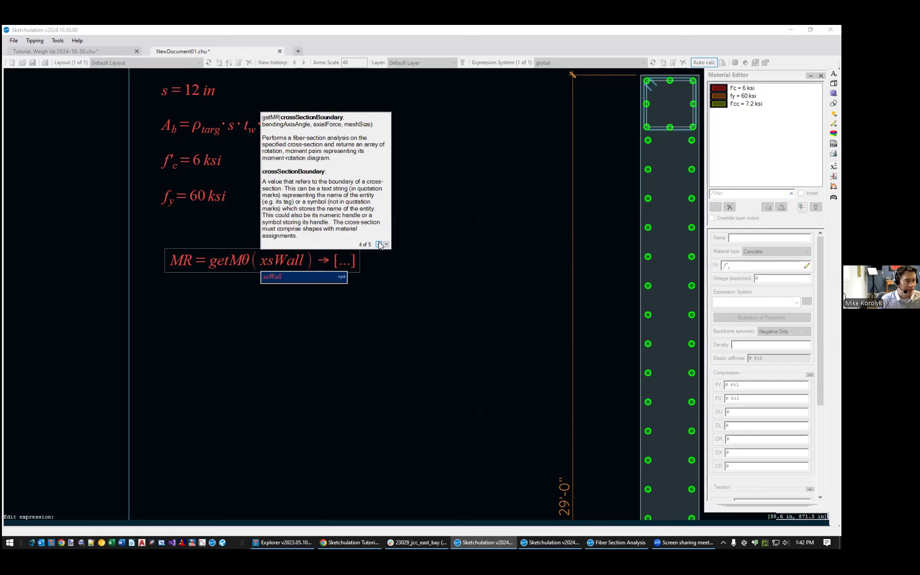
pyautogui.click(387, 245)
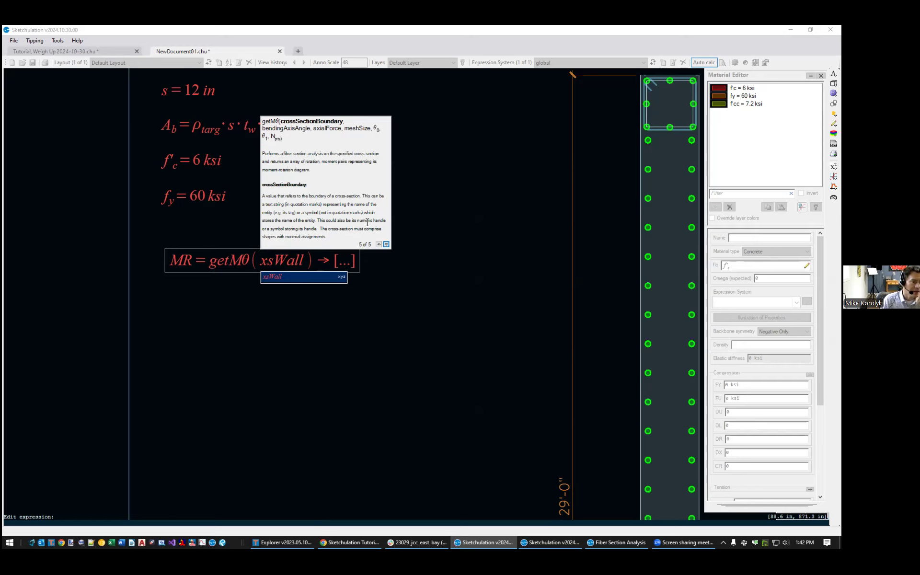
pyautogui.doubleClick(379, 245)
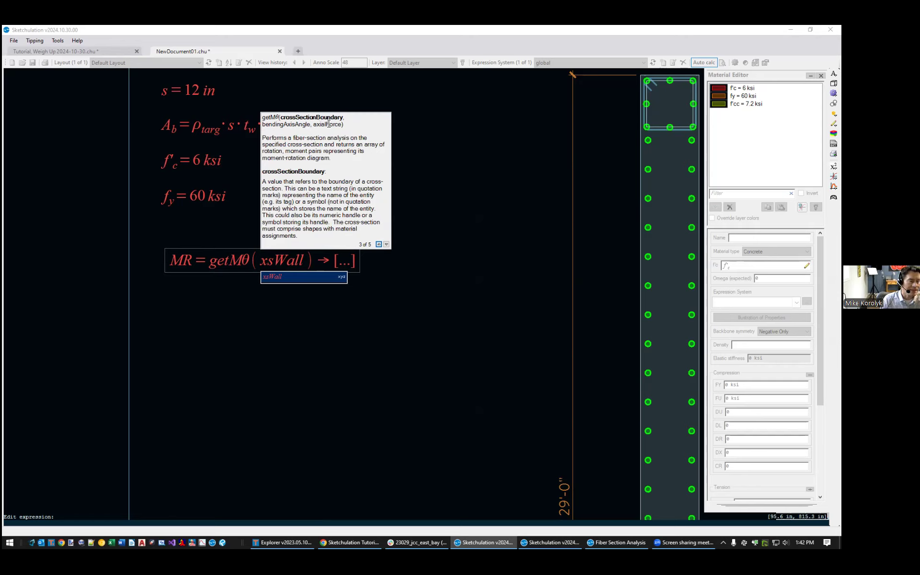
# Add a bending axis angle of 0 and an axial force of -1000 kips to the getMθ arguments in the MR expression
pyautogui.click(310, 261)
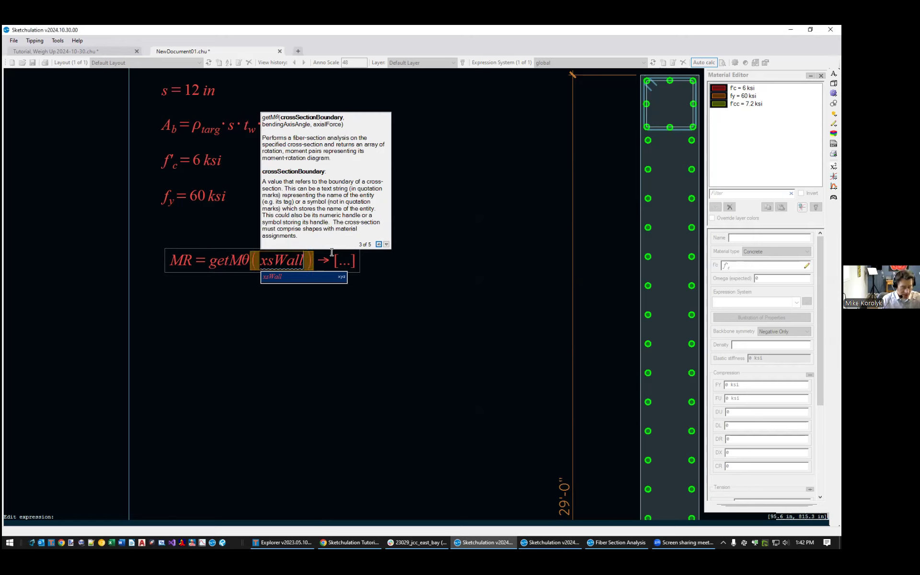
pyautogui.write(', ')
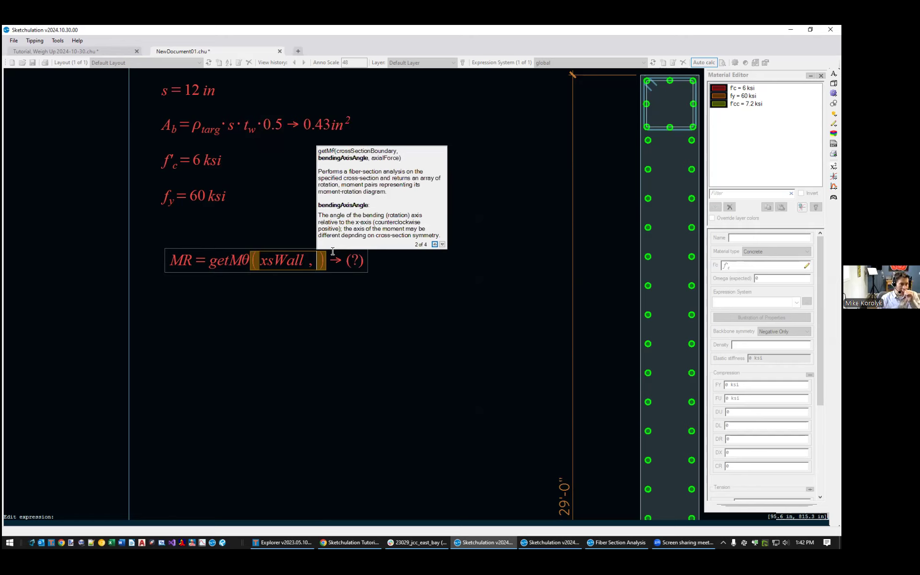
pyautogui.write('0 ')
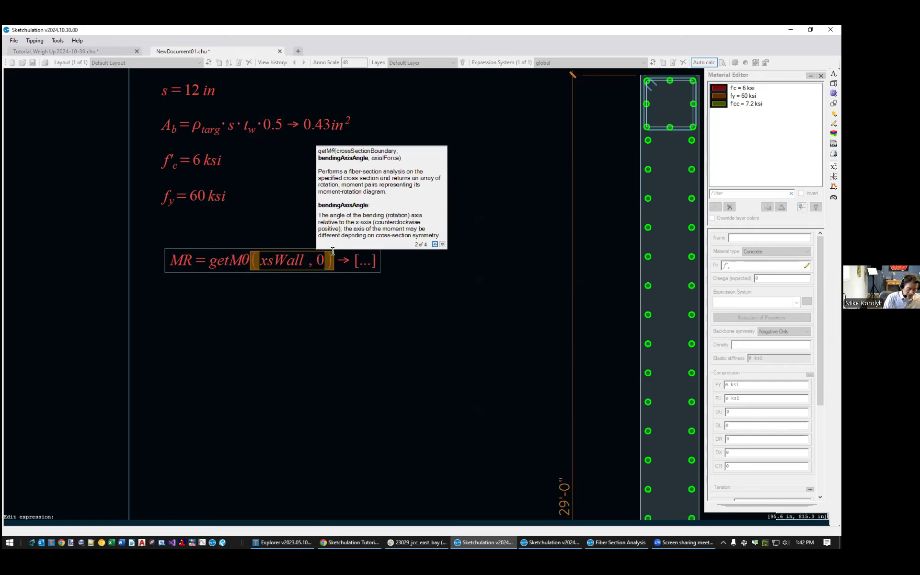
pyautogui.write(', -1000')
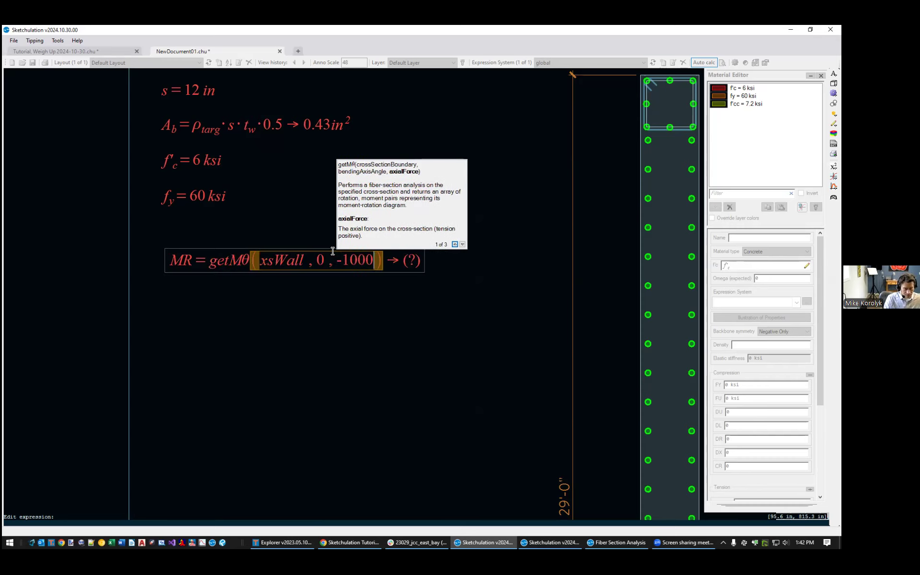
pyautogui.write(' kips')
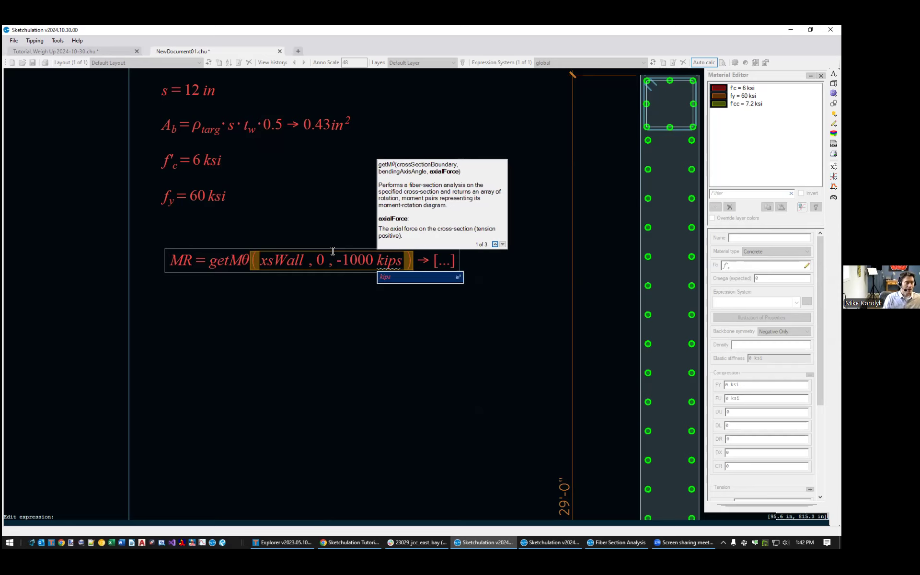
pyautogui.click(314, 343)
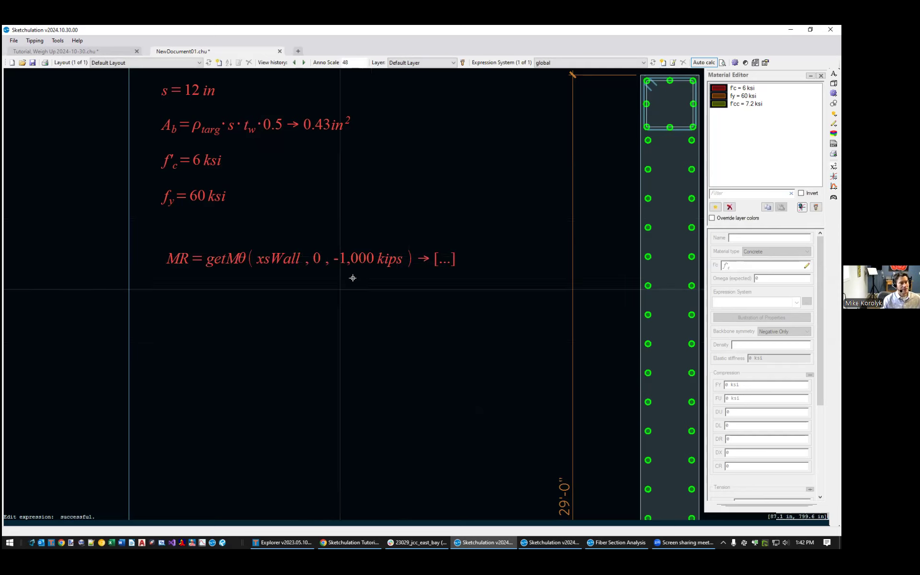
pyautogui.scroll(-1, 319, 273)
pyautogui.moveTo(354, 310); pyautogui.dragTo(367, 248, button='middle')
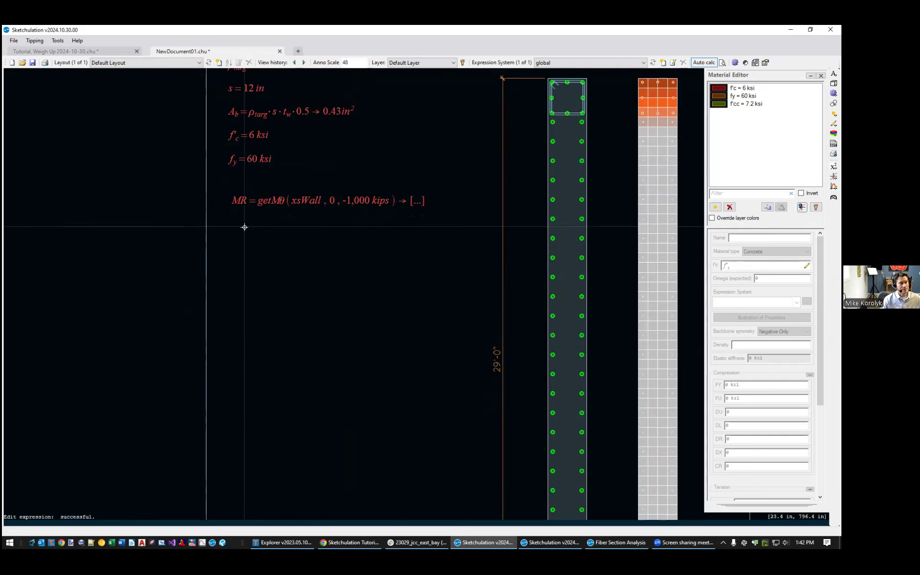
pyautogui.scroll(2, 244, 227)
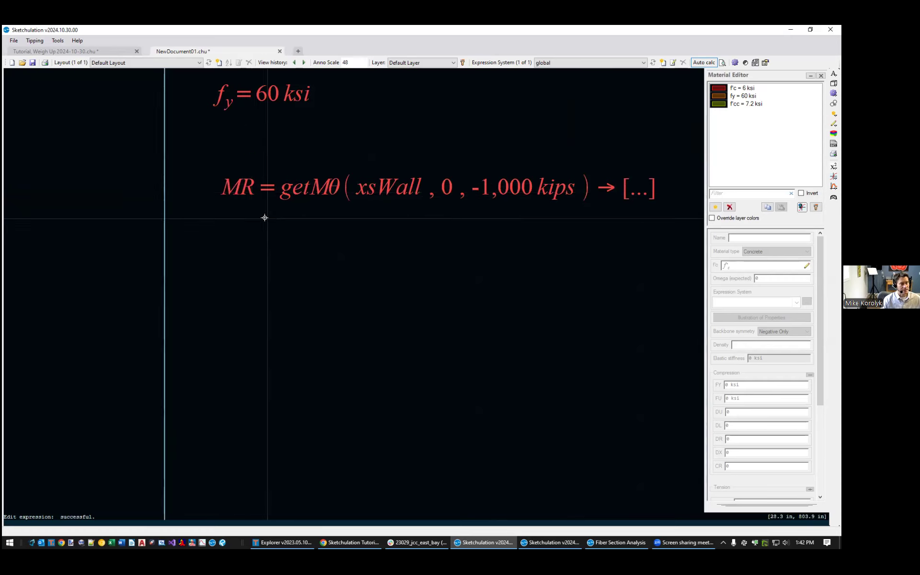
# Copy the sheet frame and its Wall Flexural Capacity title to form an adjoining second frame on the right side of the original
pyautogui.scroll(-4, 265, 218)
pyautogui.moveTo(316, 261); pyautogui.dragTo(105, 173, button='middle')
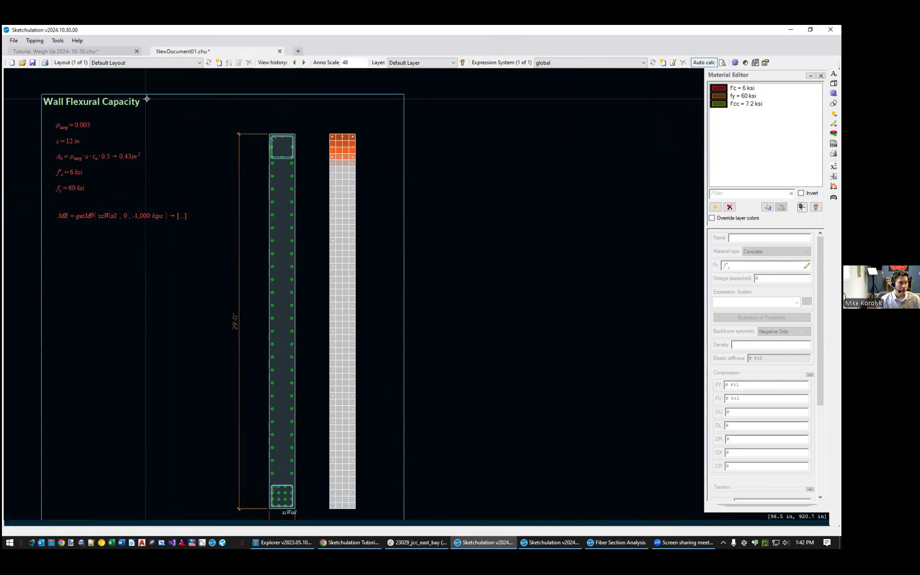
pyautogui.click(126, 97)
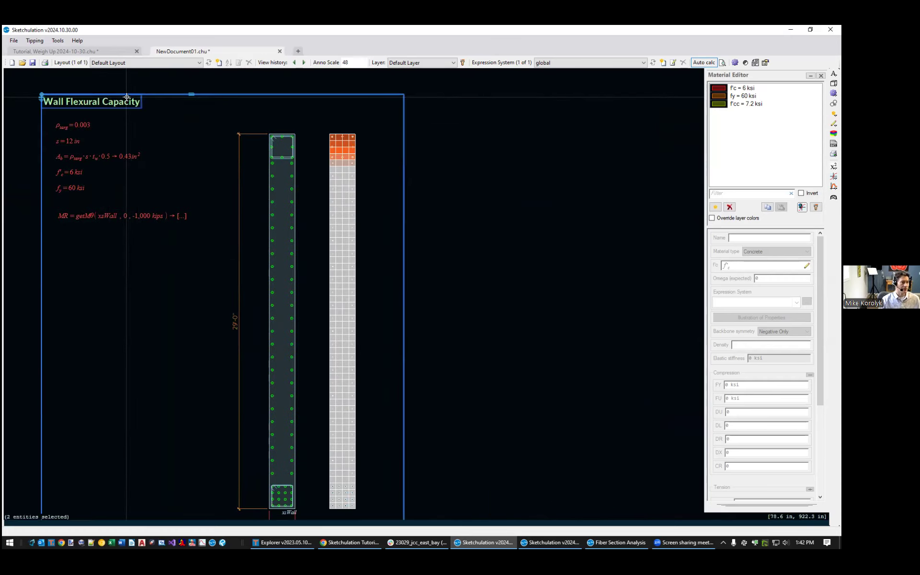
pyautogui.scroll(-1, 210, 134)
pyautogui.moveTo(210, 134); pyautogui.dragTo(220, 88, button='middle')
pyautogui.write('co')
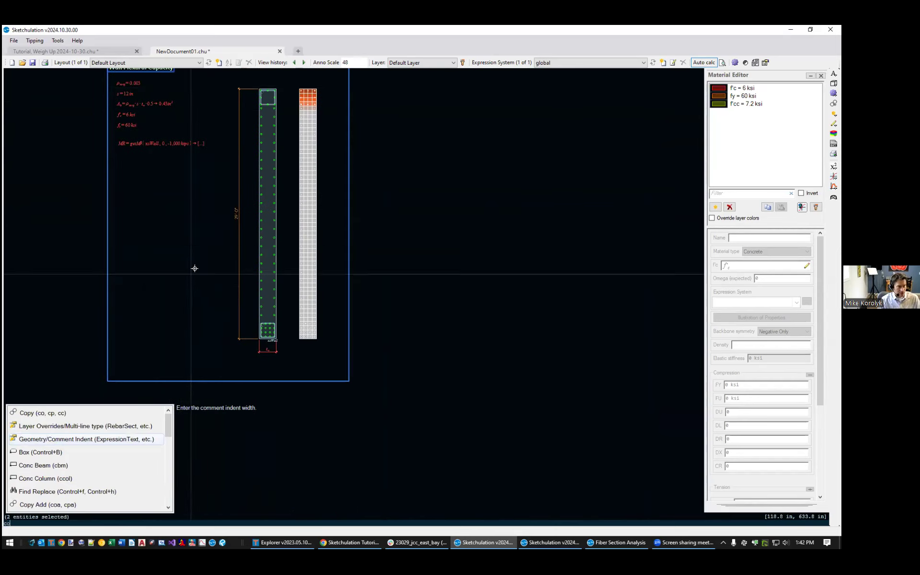
pyautogui.press('Return')
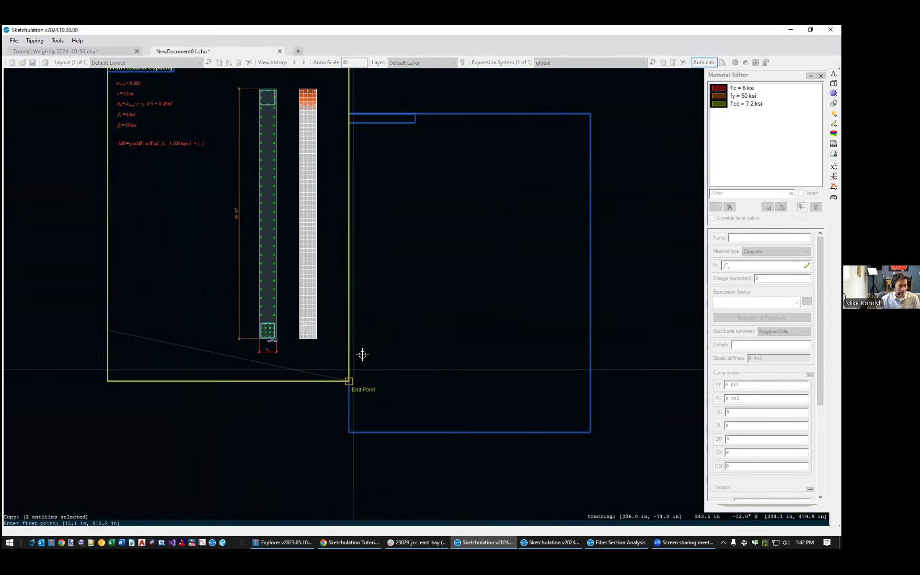
pyautogui.click(354, 334)
pyautogui.moveTo(460, 237); pyautogui.dragTo(460, 332, button='middle')
pyautogui.press('Escape')
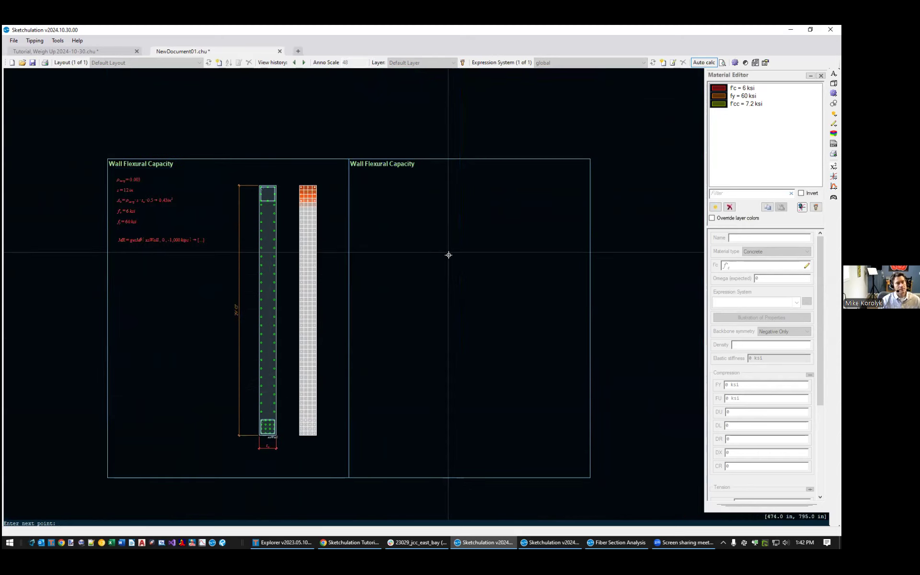
# Draw a chart across the full width of the second frame, directly below its title
pyautogui.scroll(1, 449, 255)
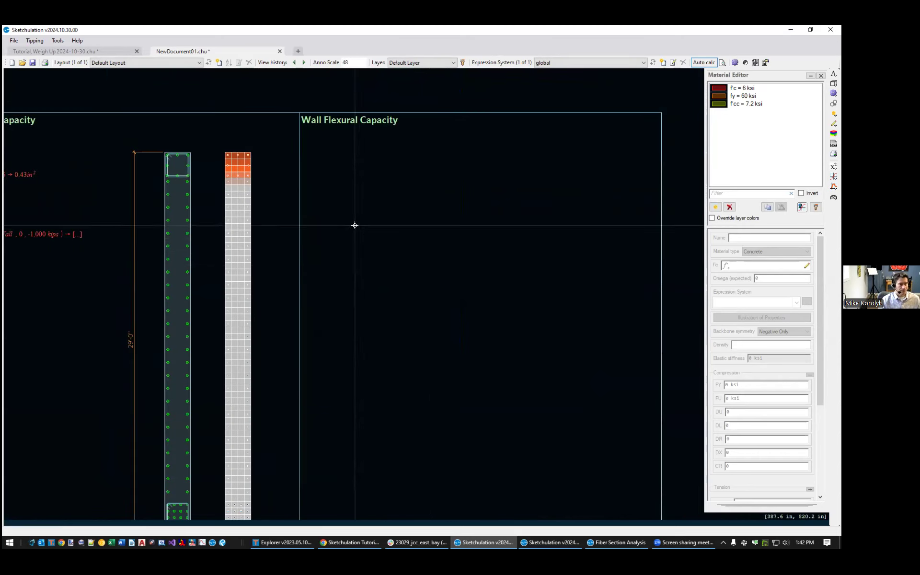
pyautogui.moveTo(354, 225); pyautogui.dragTo(298, 184, button='middle')
pyautogui.write('cht')
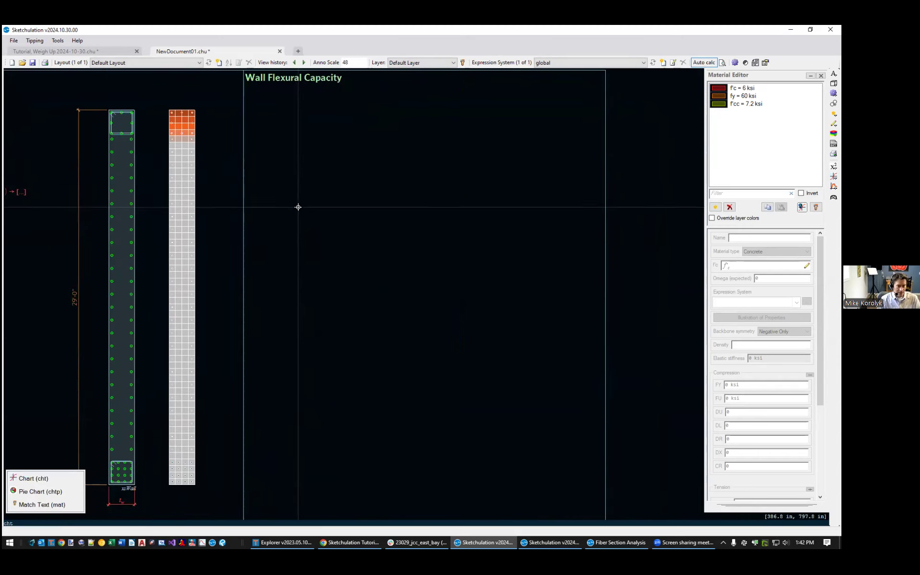
pyautogui.press('Return')
pyautogui.click(244, 90)
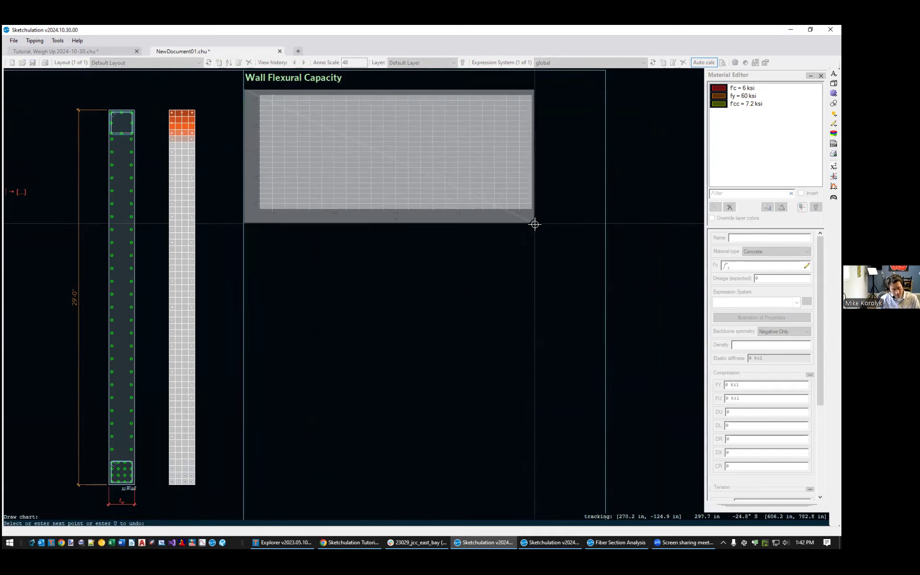
pyautogui.click(606, 256)
pyautogui.scroll(-2, 539, 320)
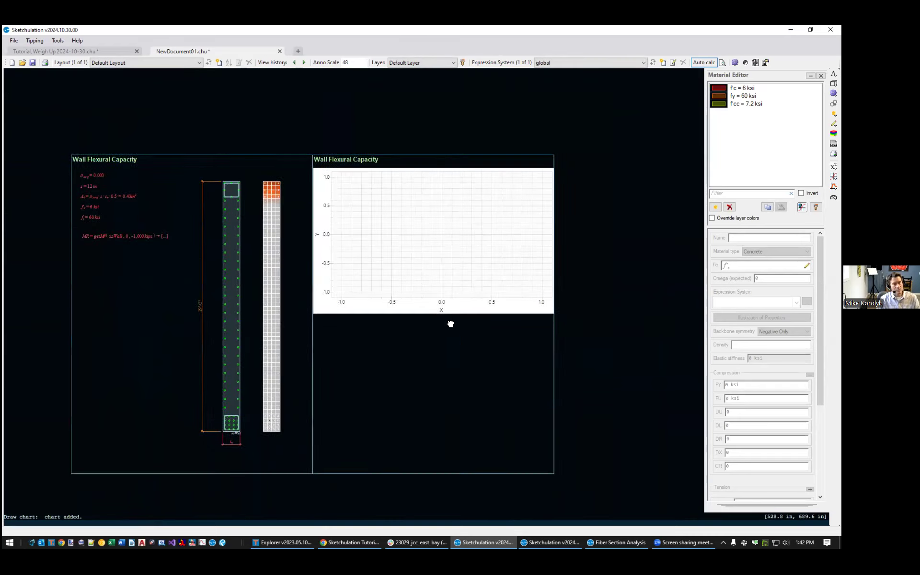
# Start adding a series to the new chart, using Vectors as the series type
pyautogui.click(461, 226)
pyautogui.scroll(1, 467, 204)
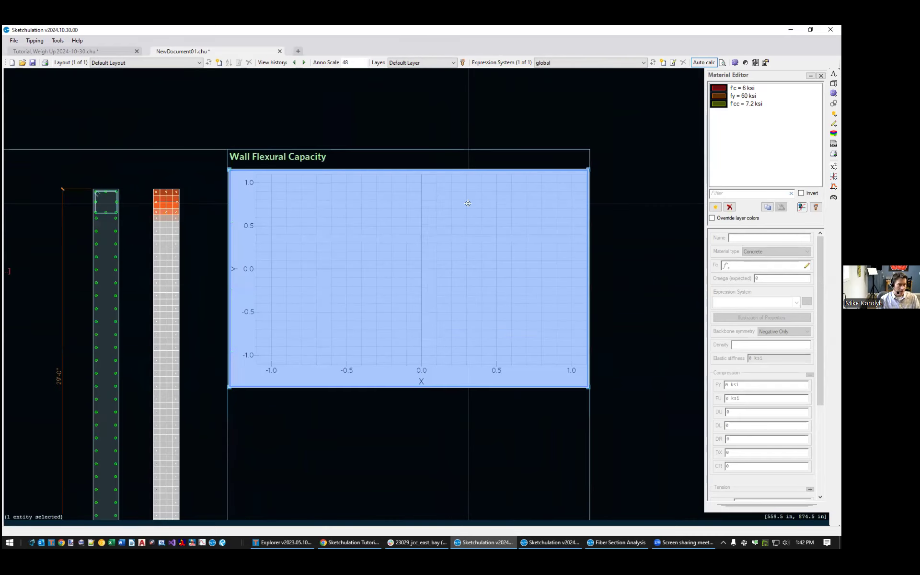
pyautogui.write('ser')
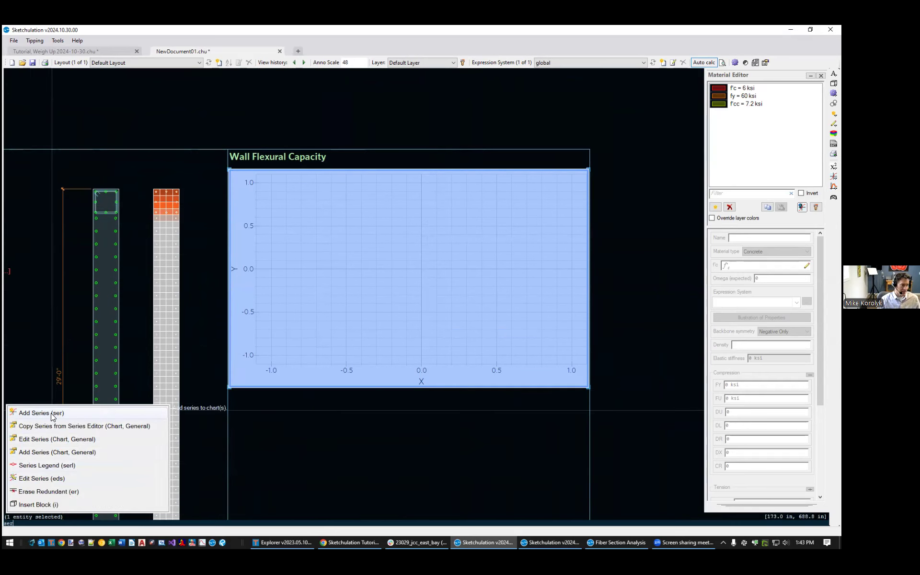
pyautogui.click(57, 413)
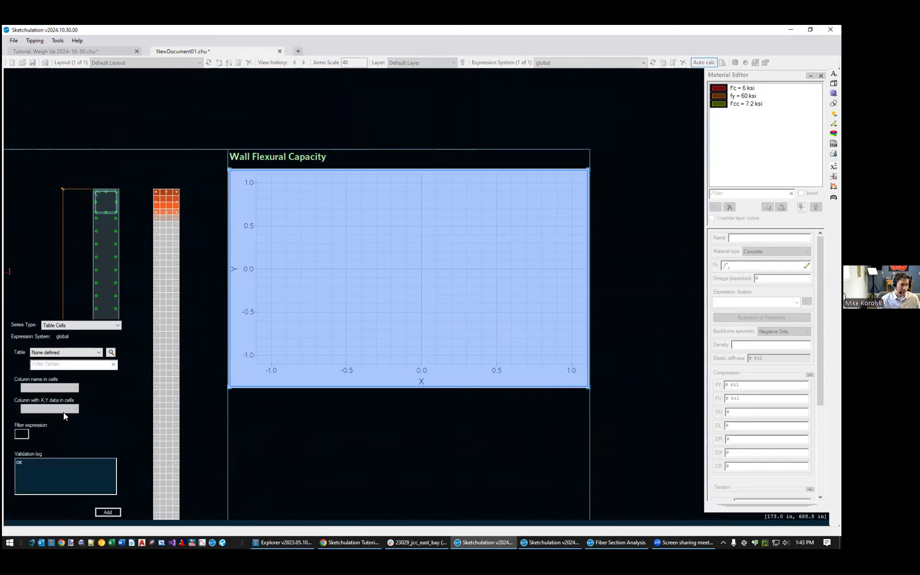
pyautogui.click(72, 325)
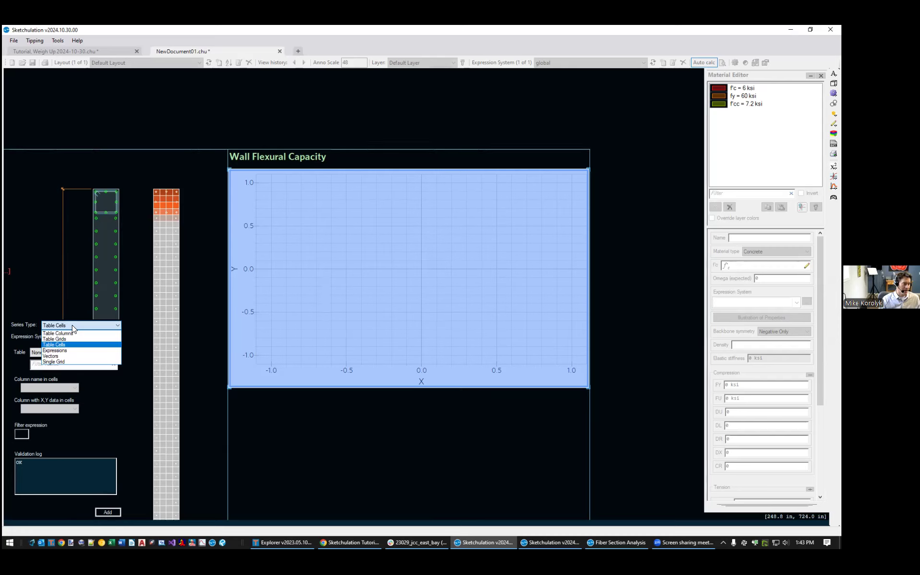
pyautogui.click(70, 356)
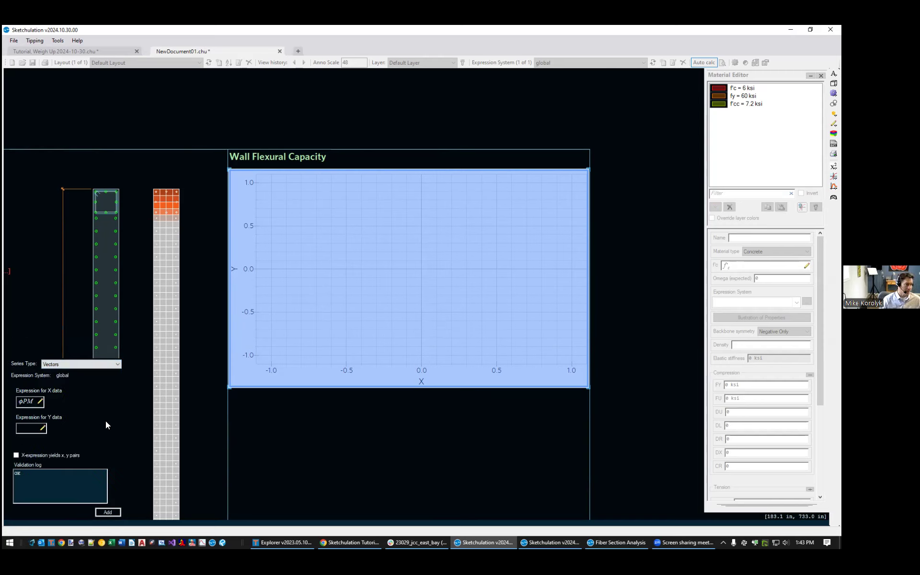
# Enter MR as the X data expression, make it yield x, y pairs, and add the series to the chart
pyautogui.click(25, 401)
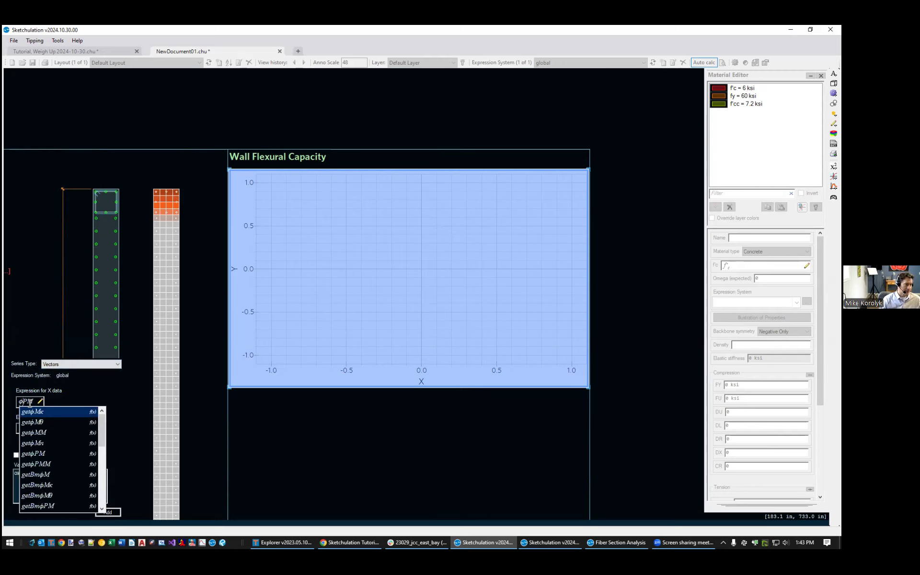
pyautogui.click(55, 392)
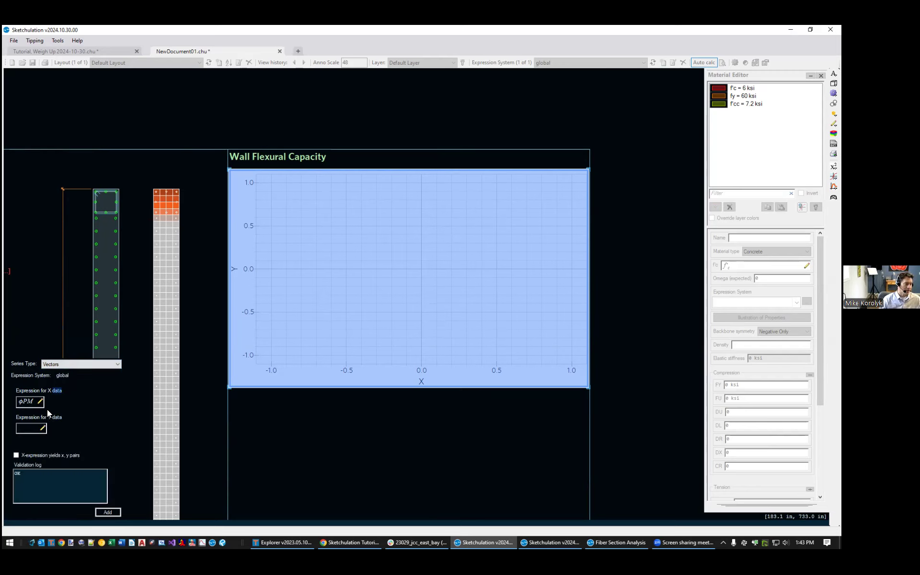
pyautogui.click(43, 455)
pyautogui.doubleClick(25, 403)
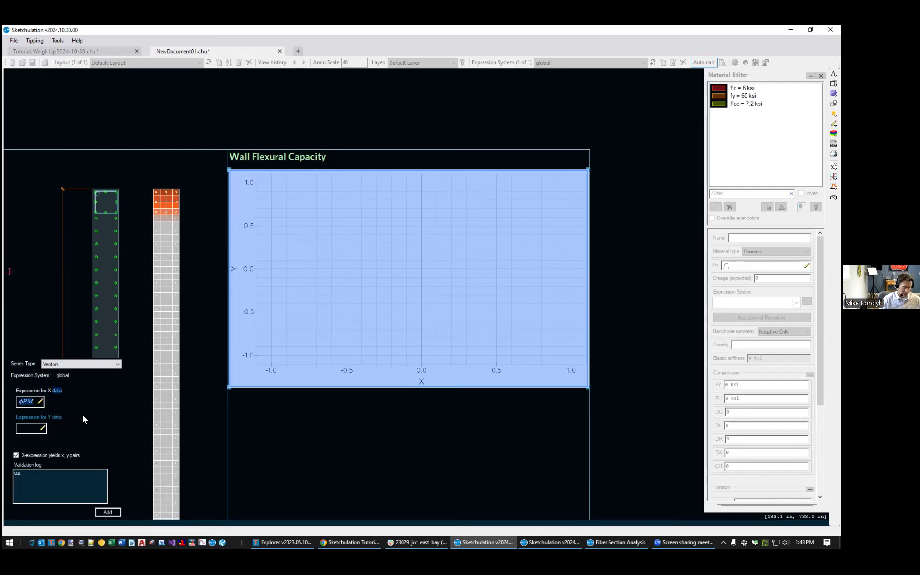
pyautogui.write('MR')
pyautogui.press('Return')
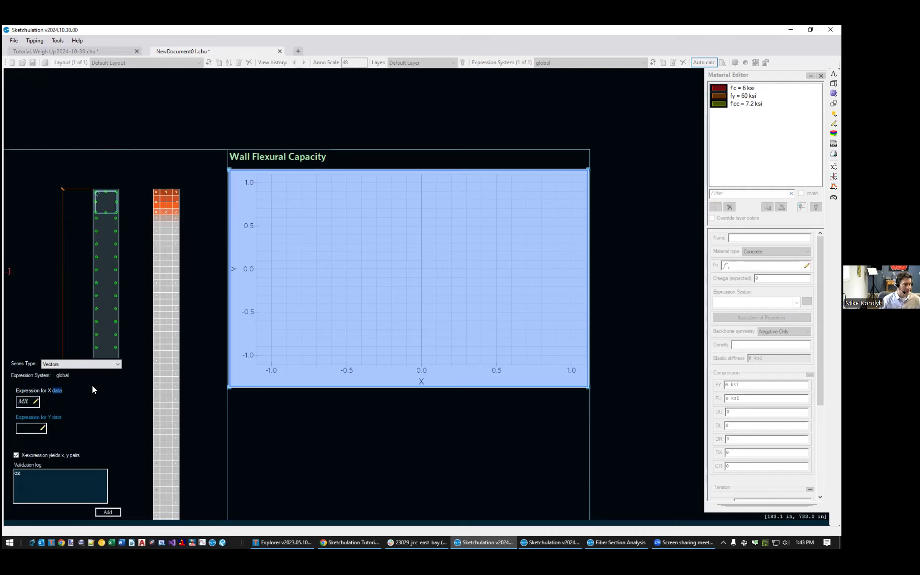
pyautogui.click(108, 512)
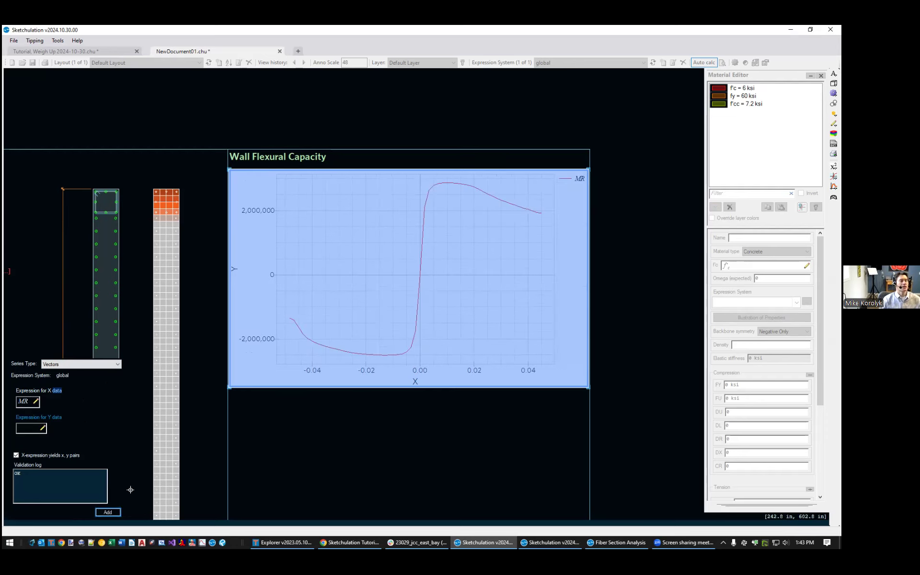
pyautogui.click(516, 398)
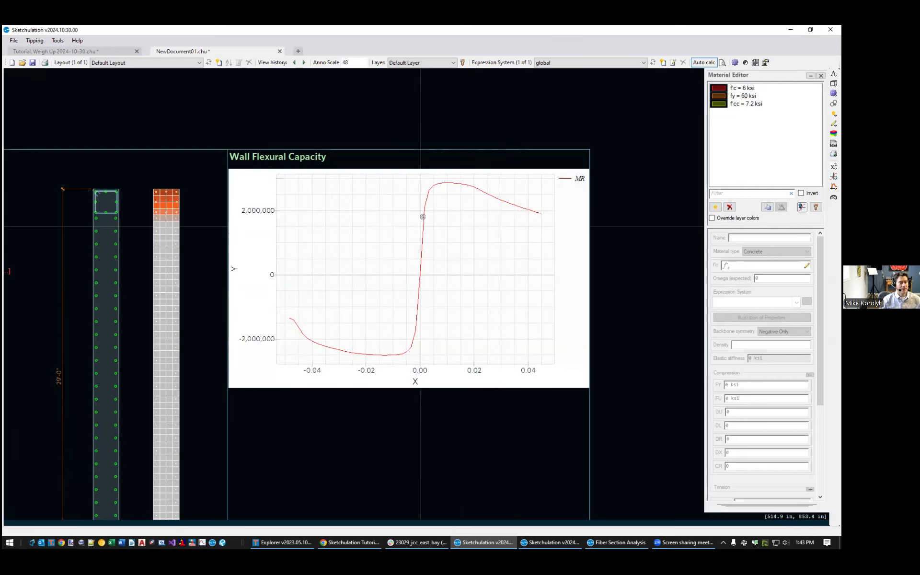
# Examine the MR curve on the chart, including its positive moment peak and the negative end of the curve
pyautogui.moveTo(441, 217); pyautogui.dragTo(442, 235, button='middle')
pyautogui.scroll(5, 437, 214)
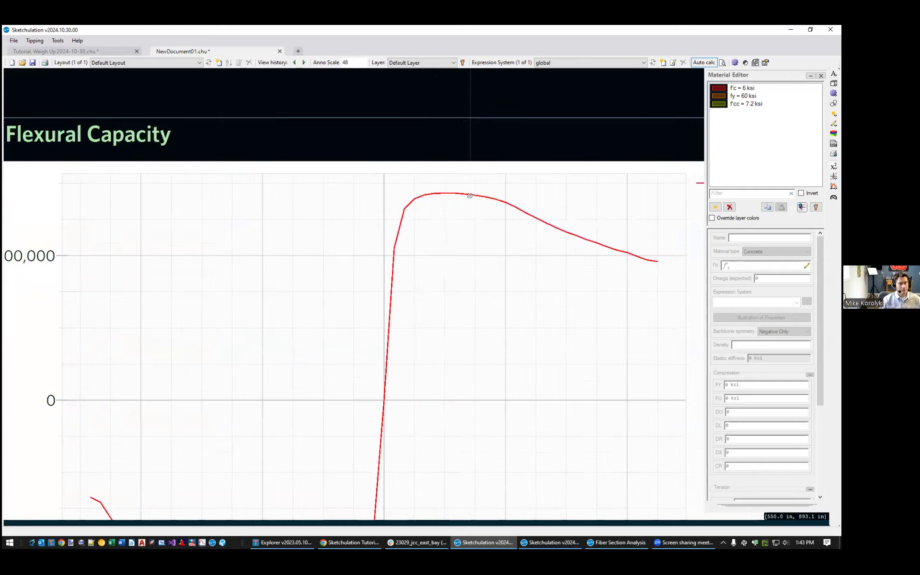
pyautogui.scroll(-2, 470, 195)
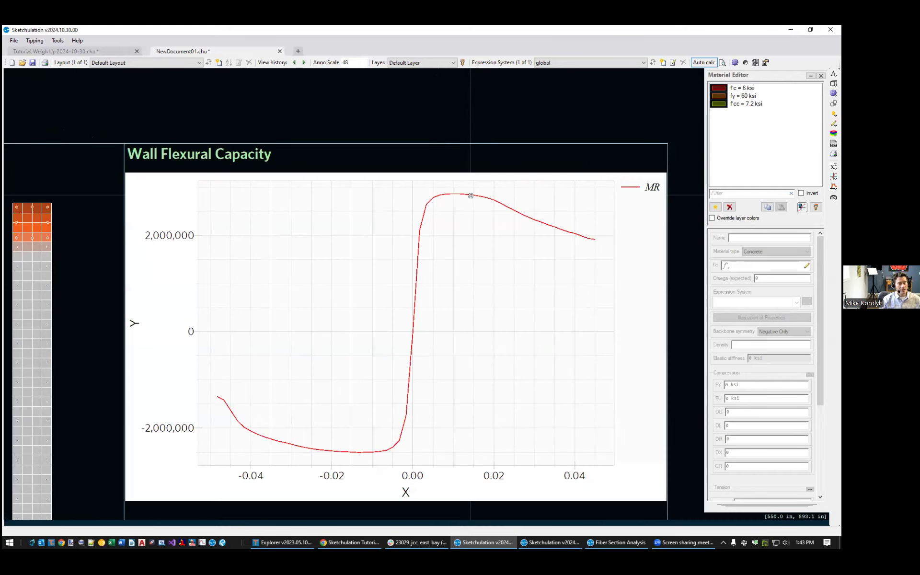
pyautogui.moveTo(428, 357); pyautogui.dragTo(415, 276, button='middle')
pyautogui.scroll(-1, 309, 304)
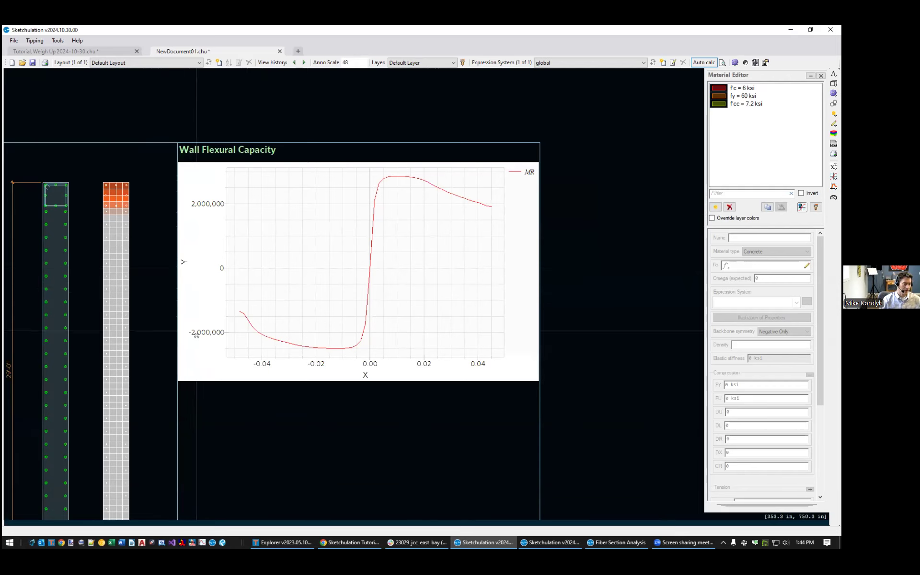
pyautogui.scroll(3, 197, 336)
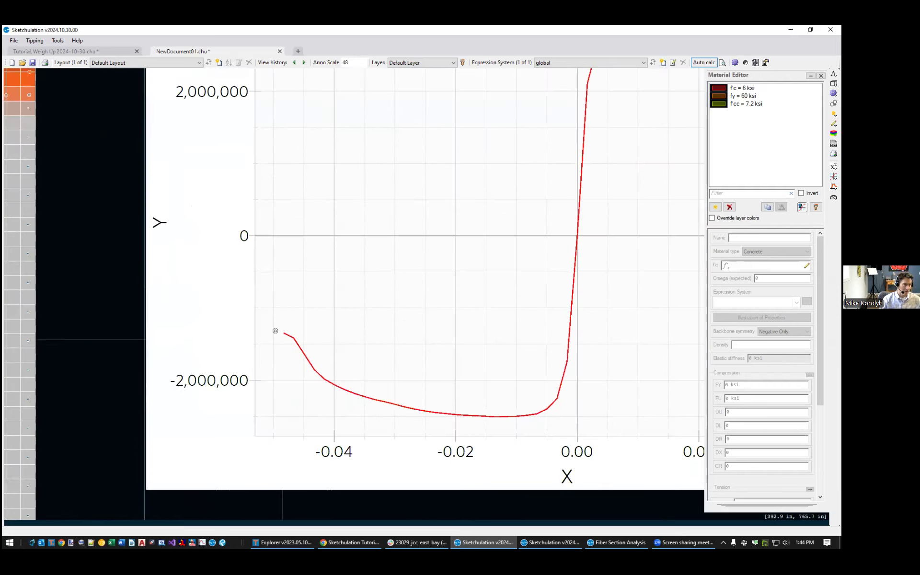
pyautogui.scroll(-1, 275, 331)
pyautogui.scroll(-1, 409, 182)
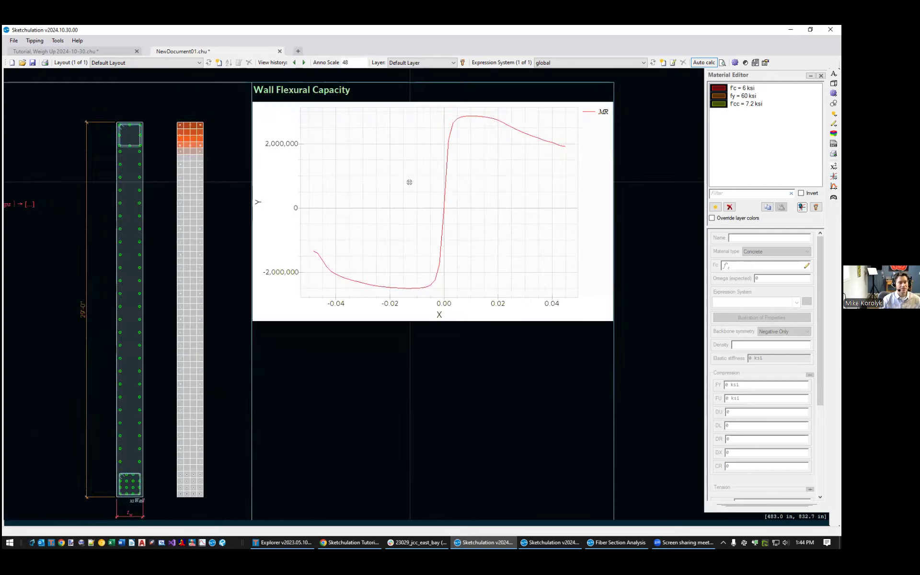
pyautogui.moveTo(409, 183); pyautogui.dragTo(377, 205, button='middle')
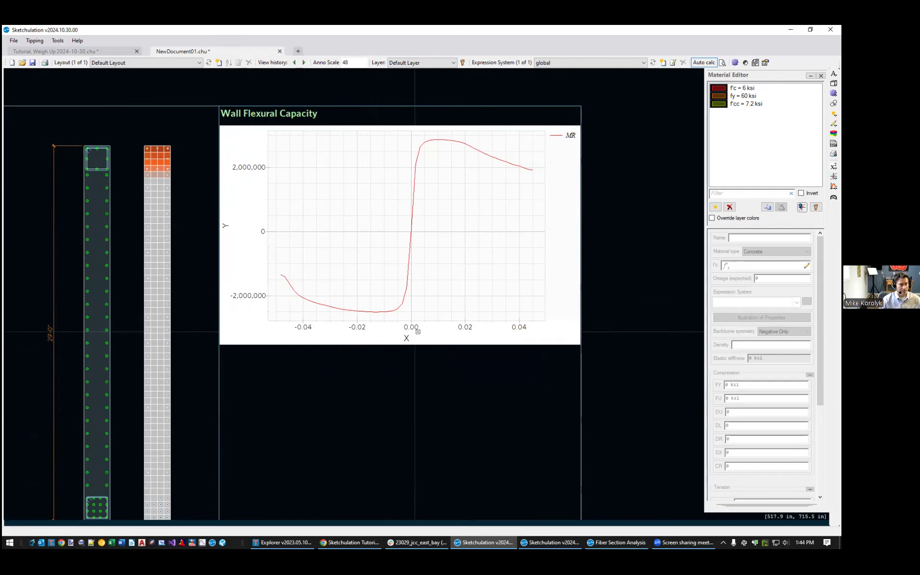
# Set the moment-rotation chart's Y axis units to kip*ft
pyautogui.scroll(2, 408, 338)
pyautogui.moveTo(410, 352); pyautogui.dragTo(376, 403, button='middle')
pyautogui.click(379, 404)
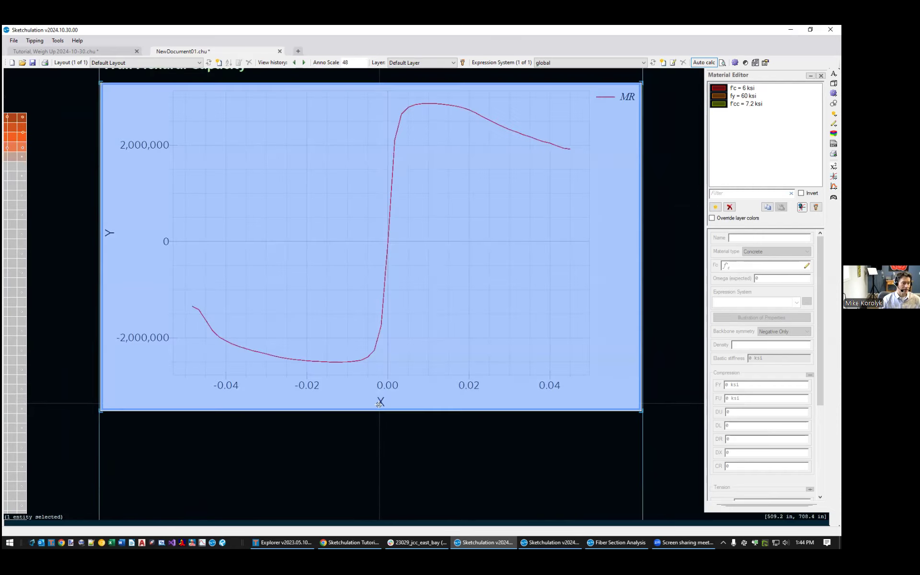
pyautogui.scroll(-2, 411, 424)
pyautogui.scroll(1, 411, 423)
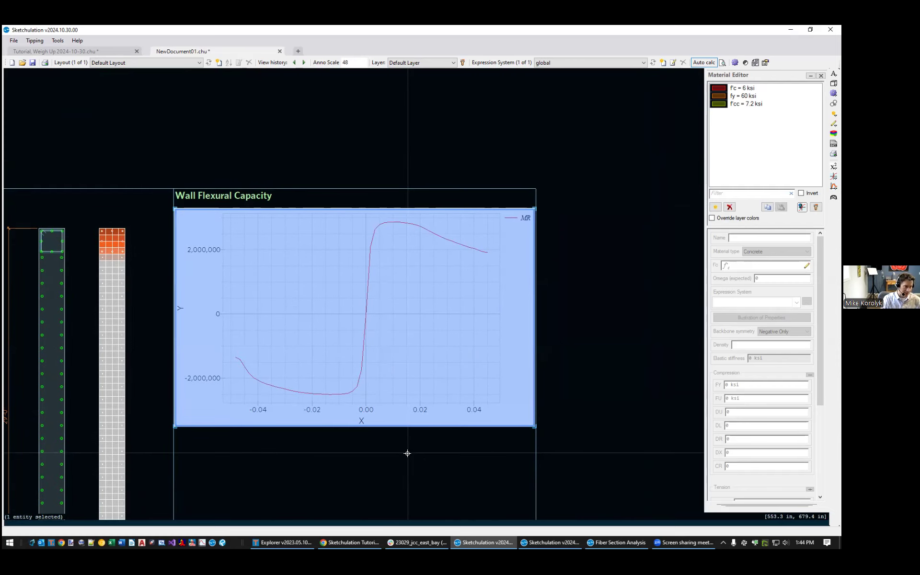
pyautogui.write('mo')
pyautogui.press('Return')
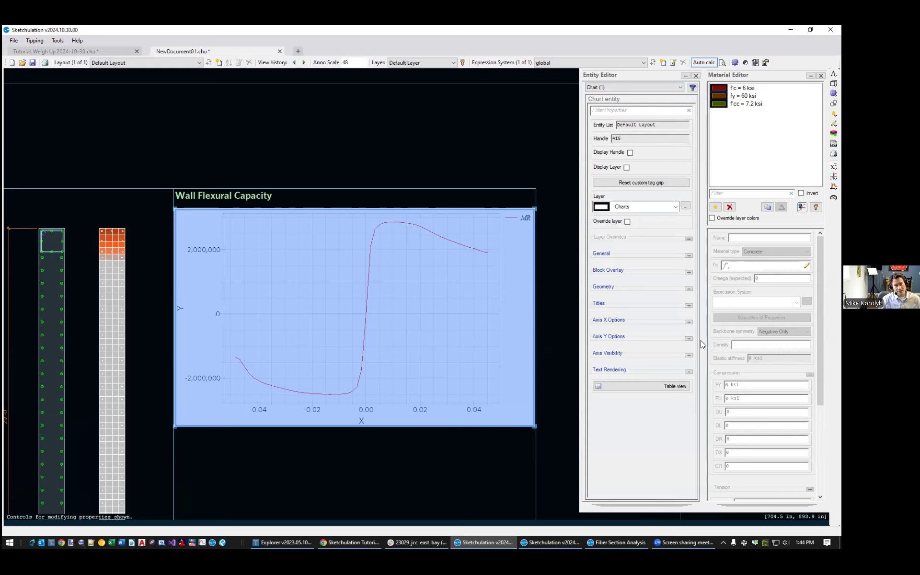
pyautogui.click(689, 339)
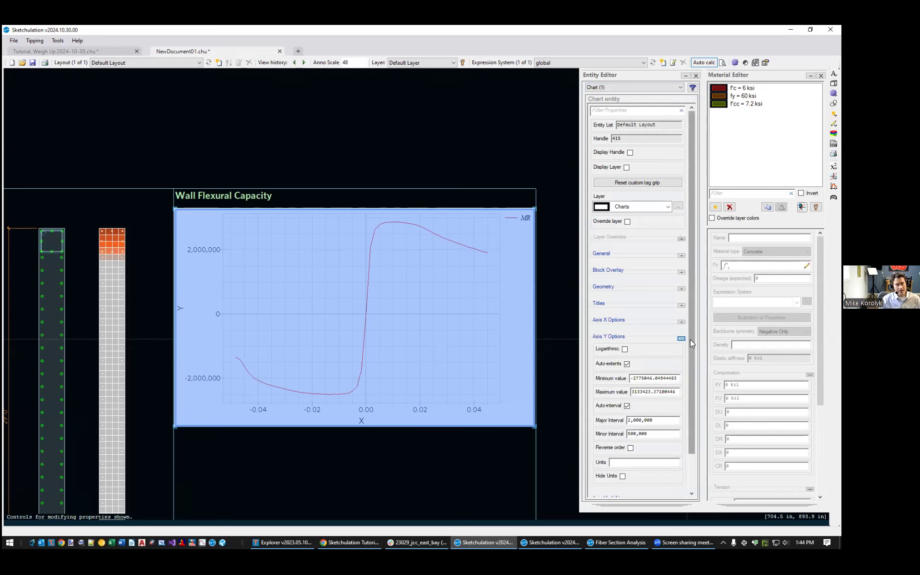
pyautogui.moveTo(690, 339); pyautogui.dragTo(692, 388)
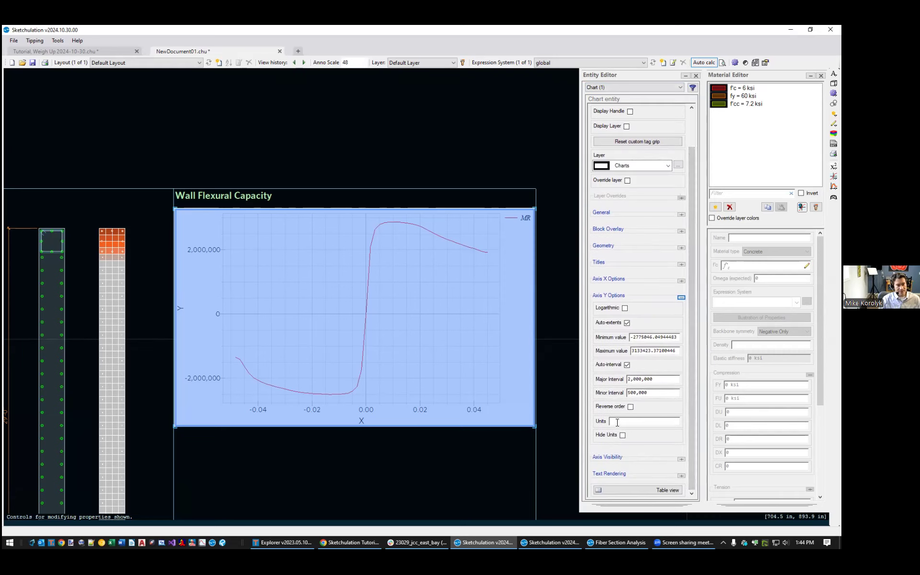
pyautogui.moveTo(365, 448)
pyautogui.mouseDown(button='middle')
pyautogui.moveTo(365, 391)
pyautogui.moveTo(359, 436)
pyautogui.mouseUp(button='middle')
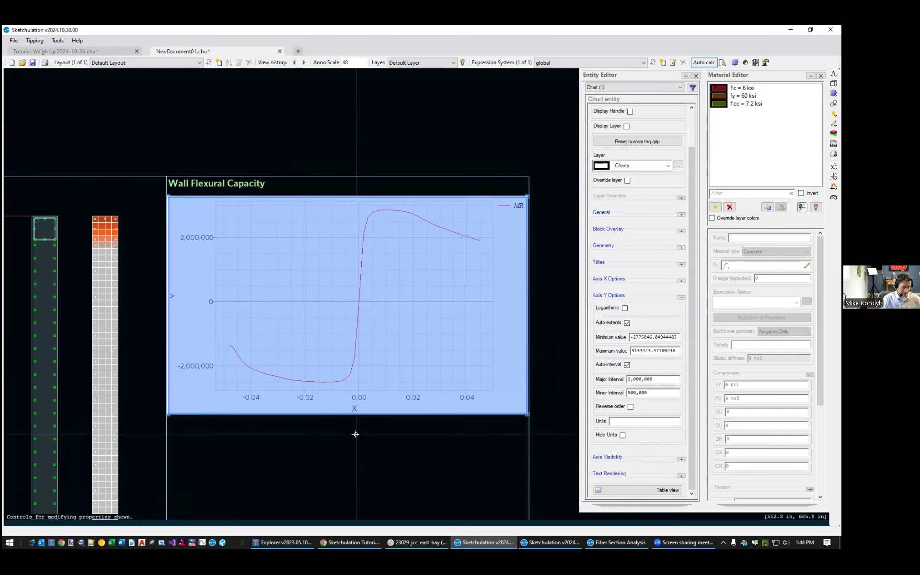
pyautogui.write('units')
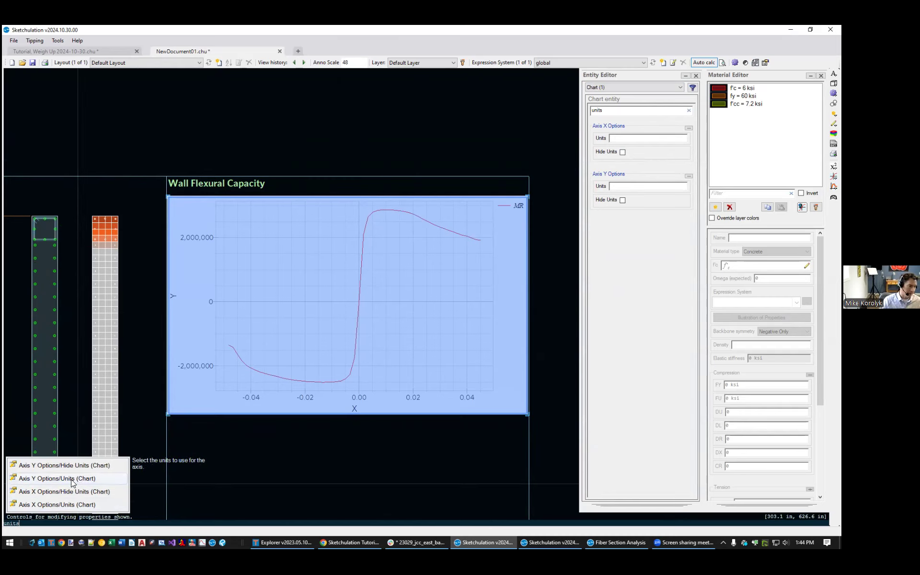
pyautogui.click(45, 481)
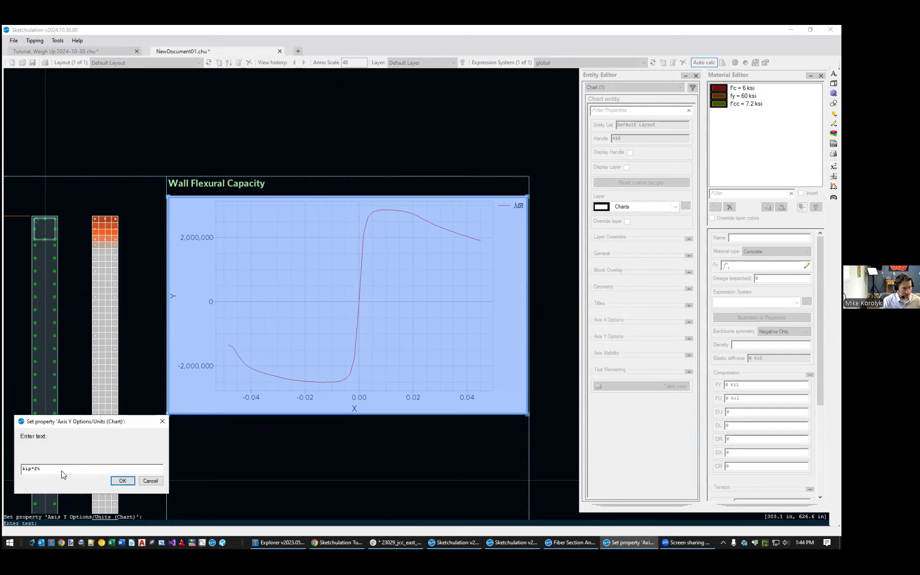
pyautogui.click(123, 480)
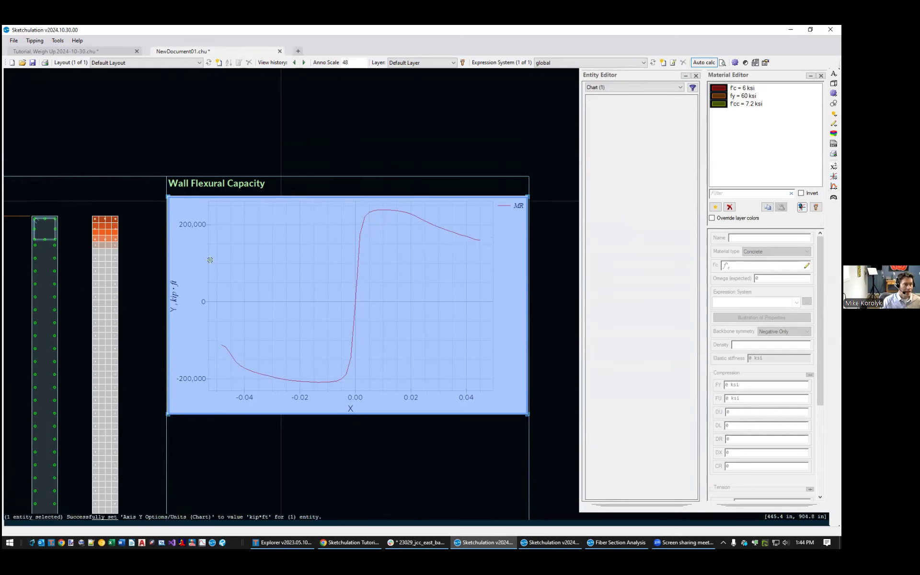
# Close the Entity Editor so that the whole moment-rotation chart is in view
pyautogui.scroll(2, 229, 226)
pyautogui.moveTo(292, 290); pyautogui.dragTo(190, 296, button='middle')
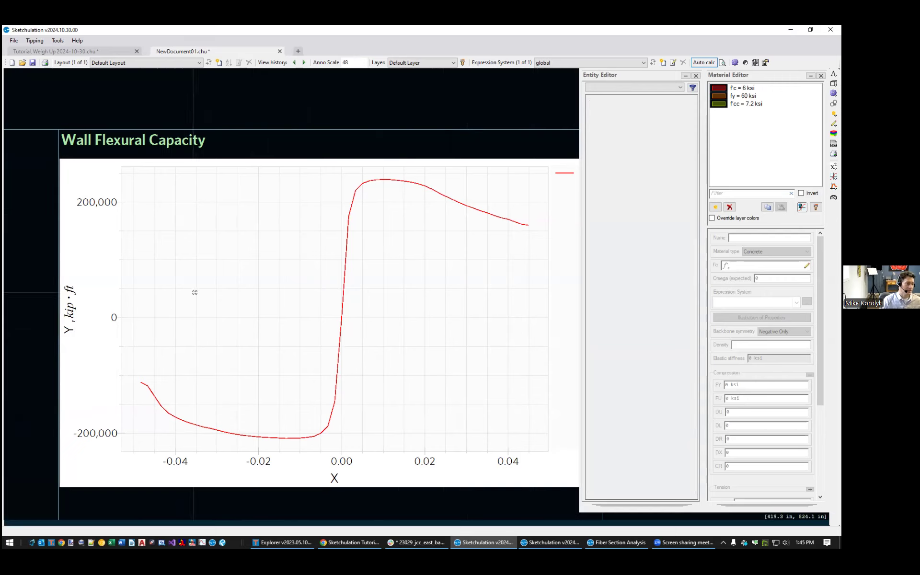
pyautogui.click(695, 76)
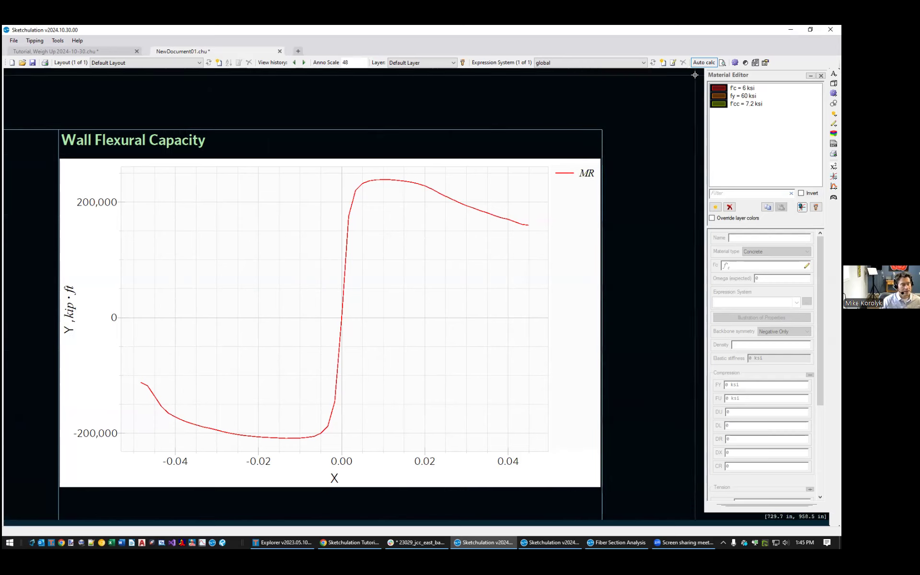
pyautogui.scroll(-4, 228, 343)
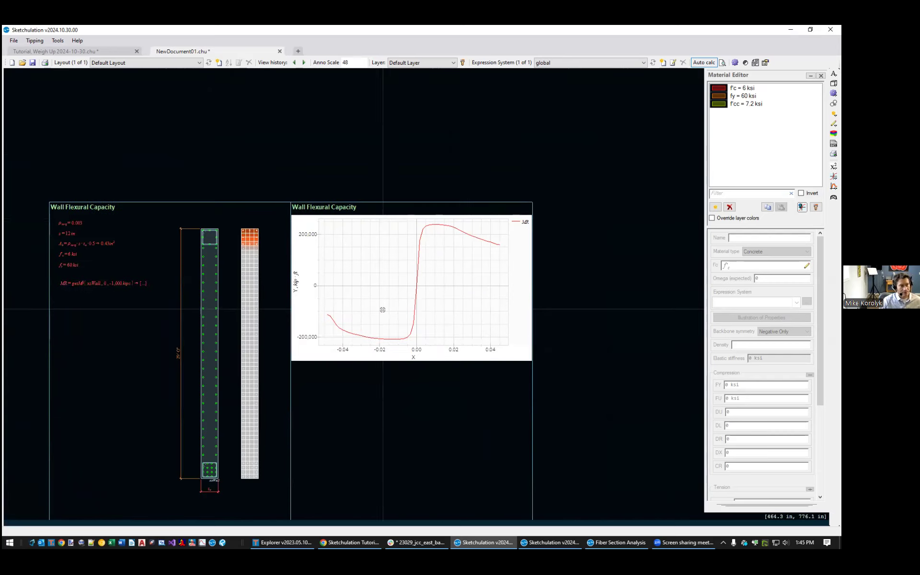
# Change the chart's Y axis title to Moment
pyautogui.scroll(2, 380, 309)
pyautogui.scroll(1, 239, 331)
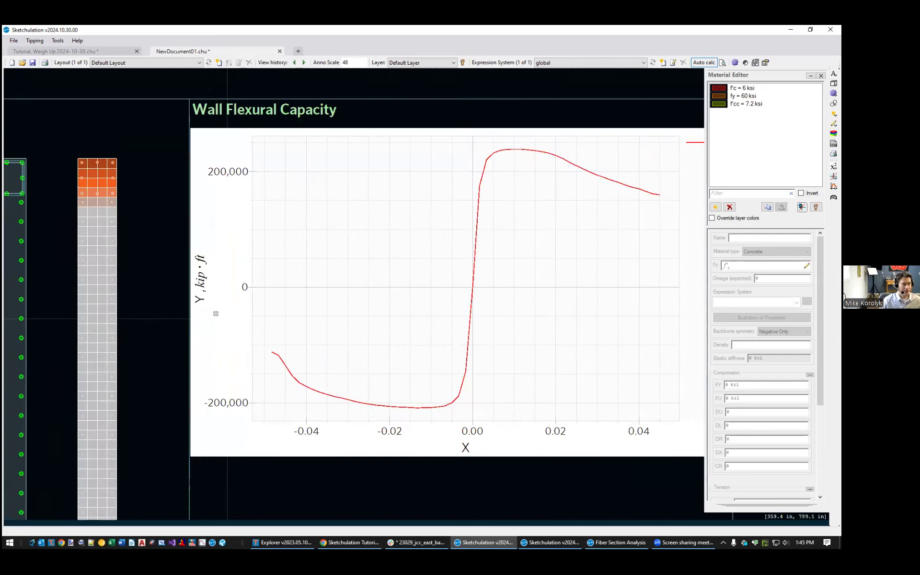
pyautogui.click(201, 300)
pyautogui.doubleClick(200, 300)
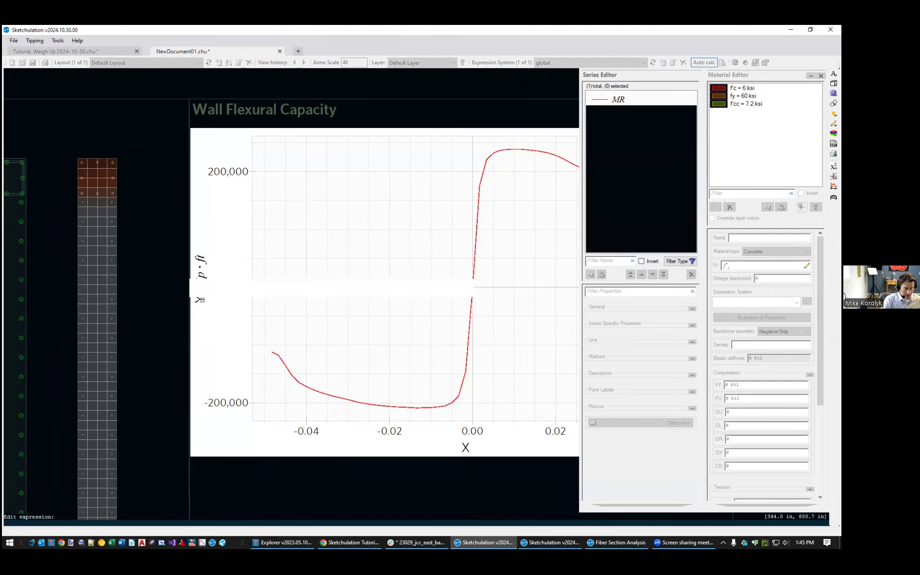
pyautogui.write('Moment')
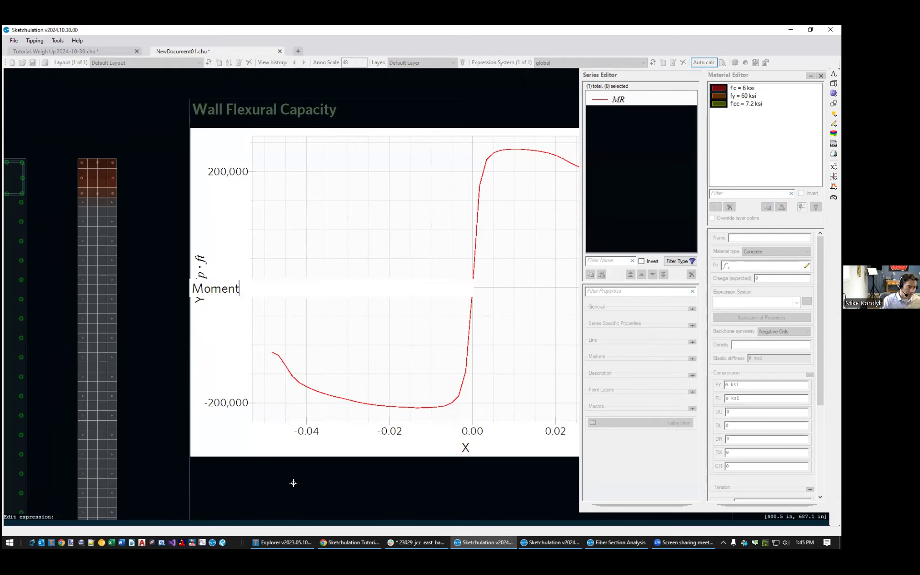
pyautogui.press('Return')
pyautogui.click(473, 462)
# Change the chart's X axis title to Rotation and finish editing the chart
pyautogui.moveTo(473, 463); pyautogui.dragTo(283, 425, button='middle')
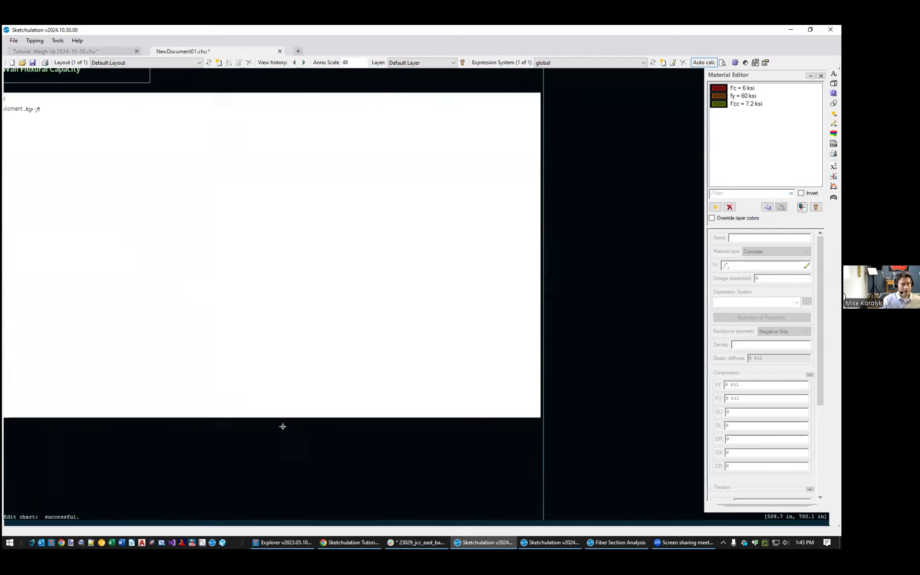
pyautogui.click(275, 412)
pyautogui.doubleClick(276, 411)
pyautogui.write('Rotation')
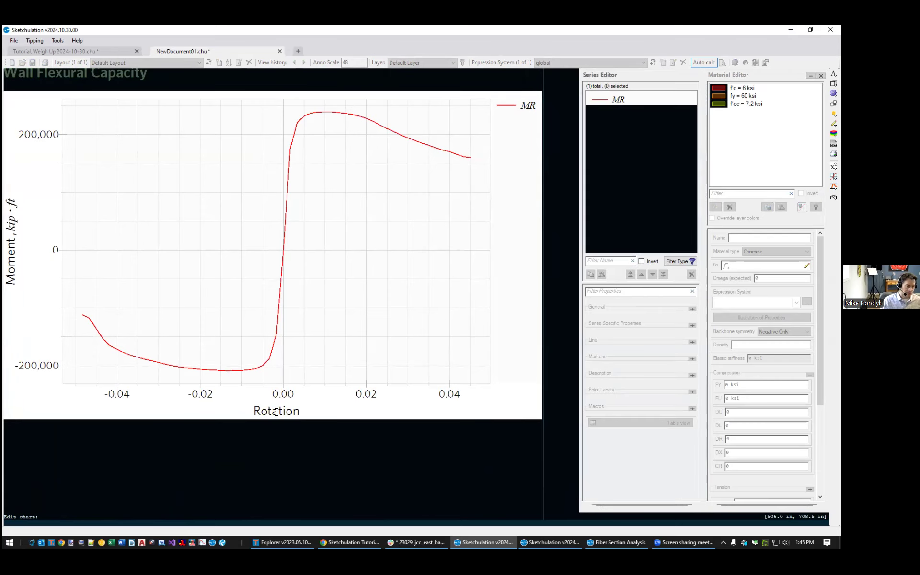
pyautogui.click(283, 442)
# Set the chart's title to Moment Rotation Curve and clear the selection
pyautogui.click(286, 432)
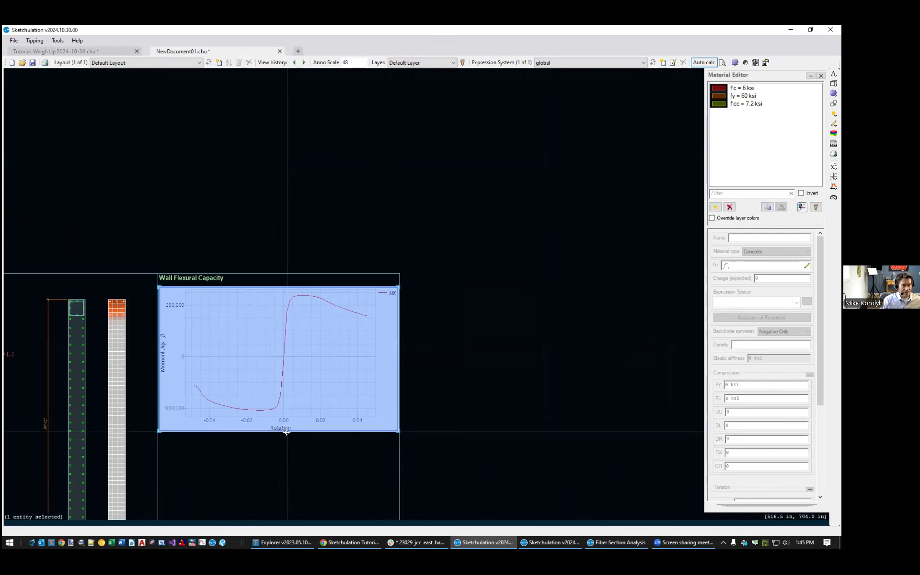
pyautogui.write('tit')
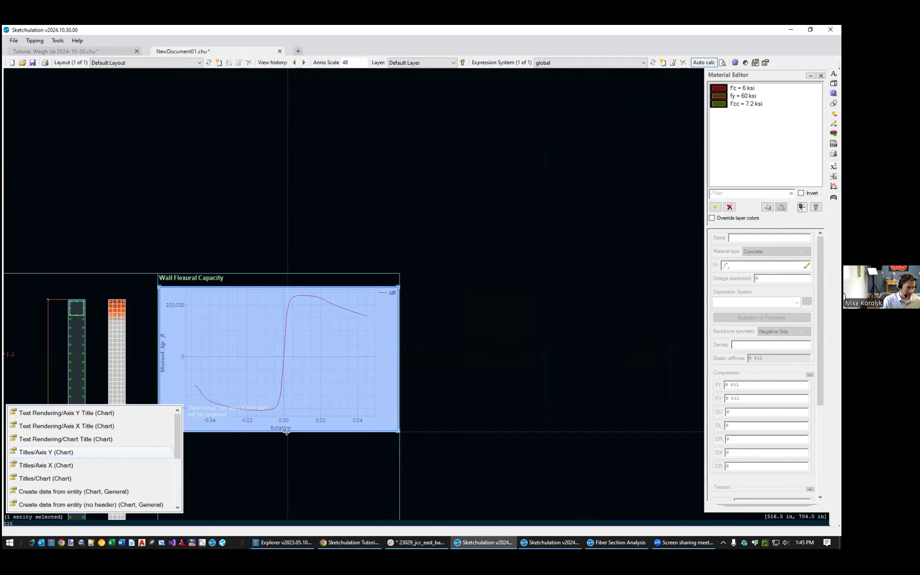
pyautogui.click(47, 478)
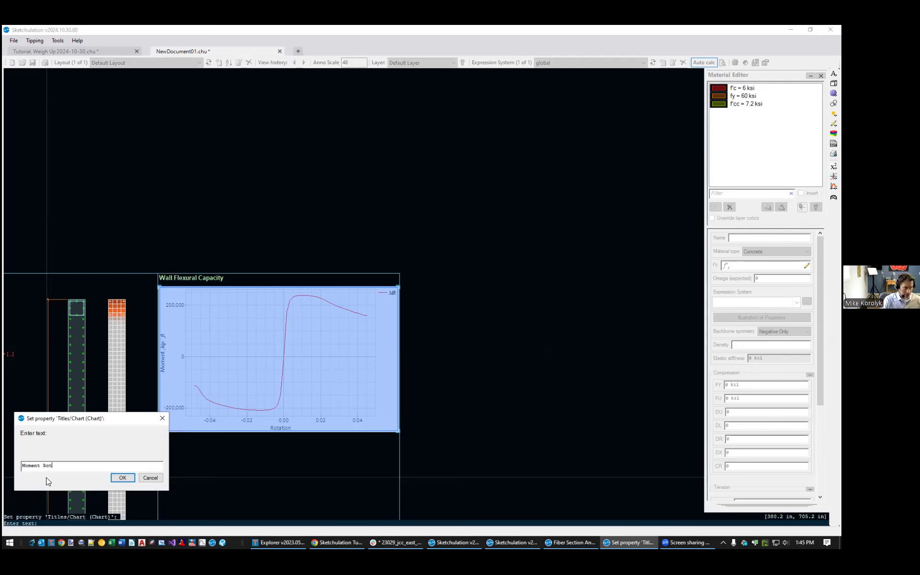
pyautogui.write('Moment Rotation Curve')
pyautogui.click(122, 478)
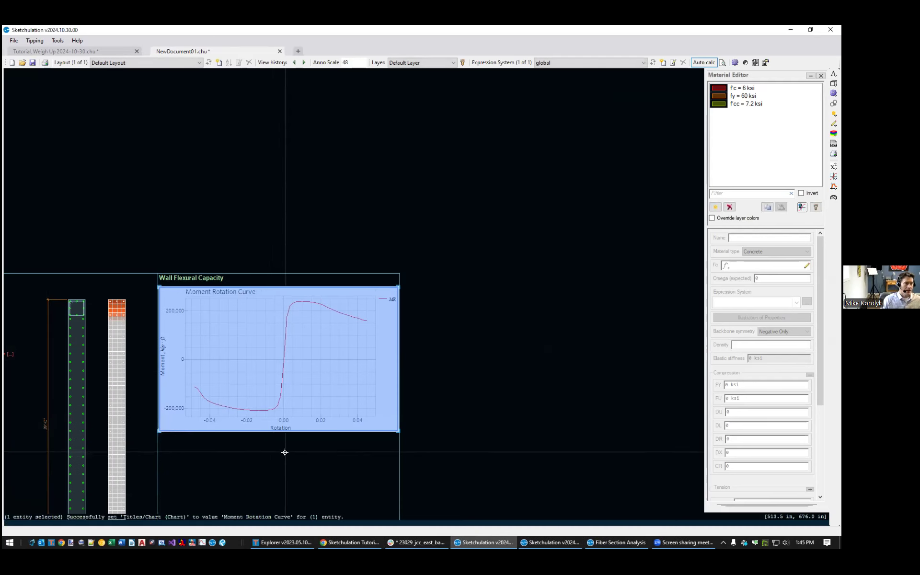
pyautogui.scroll(1, 286, 452)
pyautogui.press('Escape')
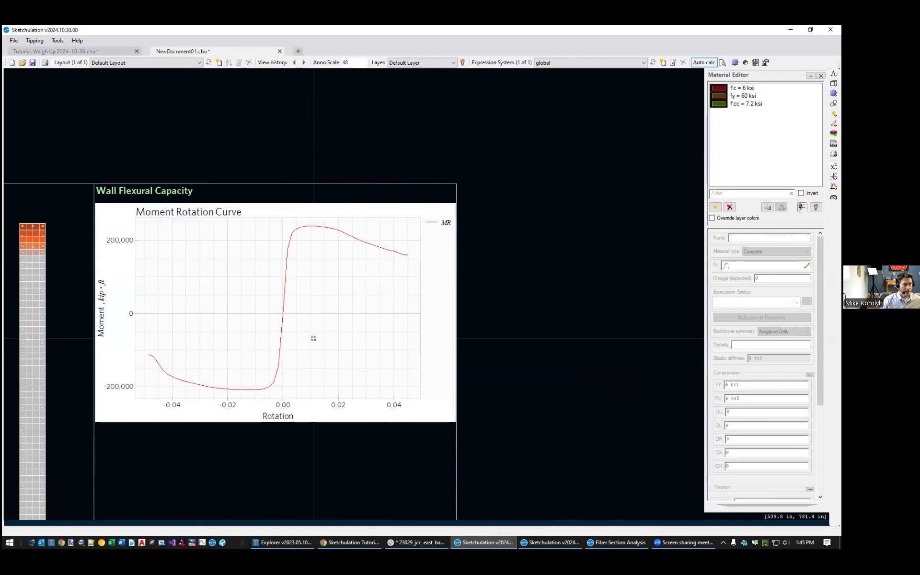
# Examine the getMθ expression and its arguments together with the wall section and the moment-rotation chart
pyautogui.scroll(-1, 310, 327)
pyautogui.scroll(1, 303, 334)
pyautogui.moveTo(210, 425); pyautogui.dragTo(385, 355, button='middle')
pyautogui.scroll(-1, 391, 355)
pyautogui.scroll(2, 150, 263)
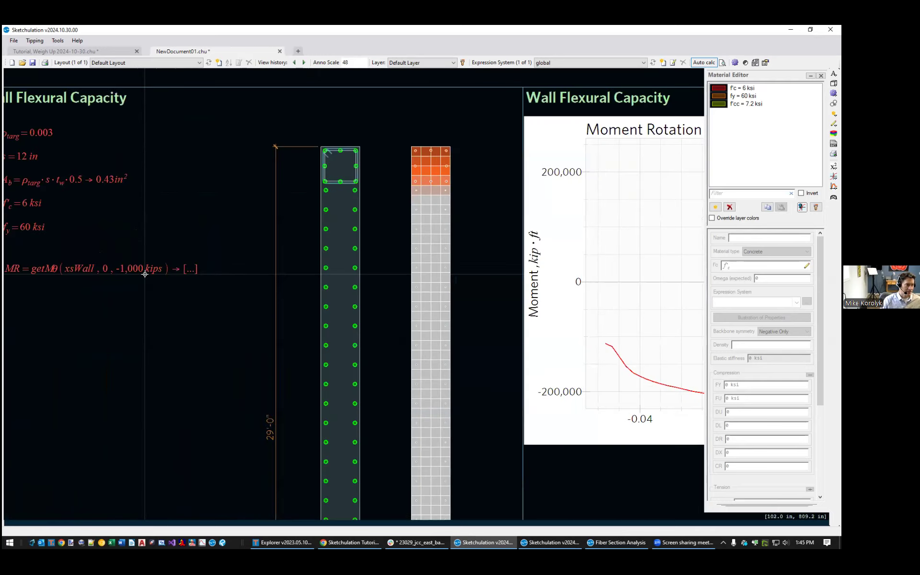
pyautogui.moveTo(179, 280); pyautogui.dragTo(303, 300, button='middle')
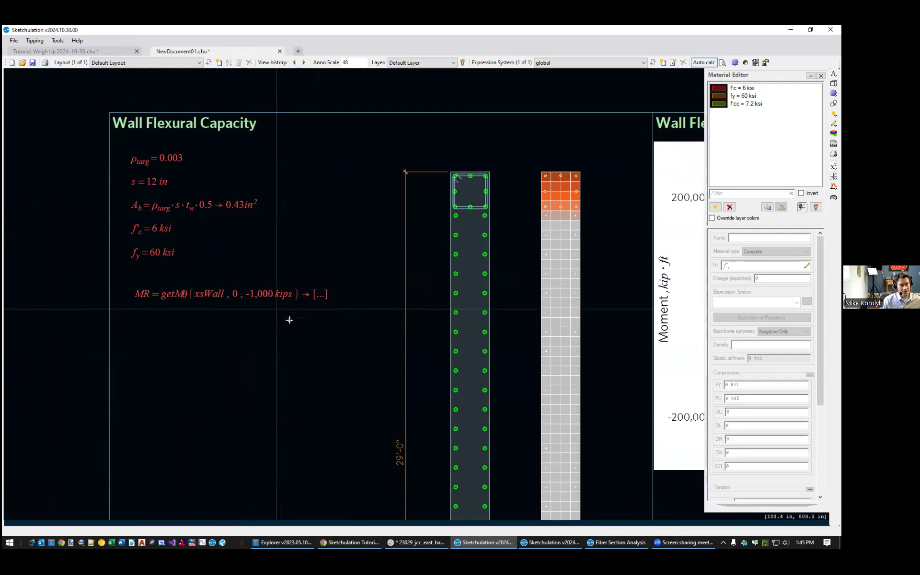
pyautogui.scroll(-2, 302, 329)
pyautogui.moveTo(389, 352); pyautogui.dragTo(310, 326, button='middle')
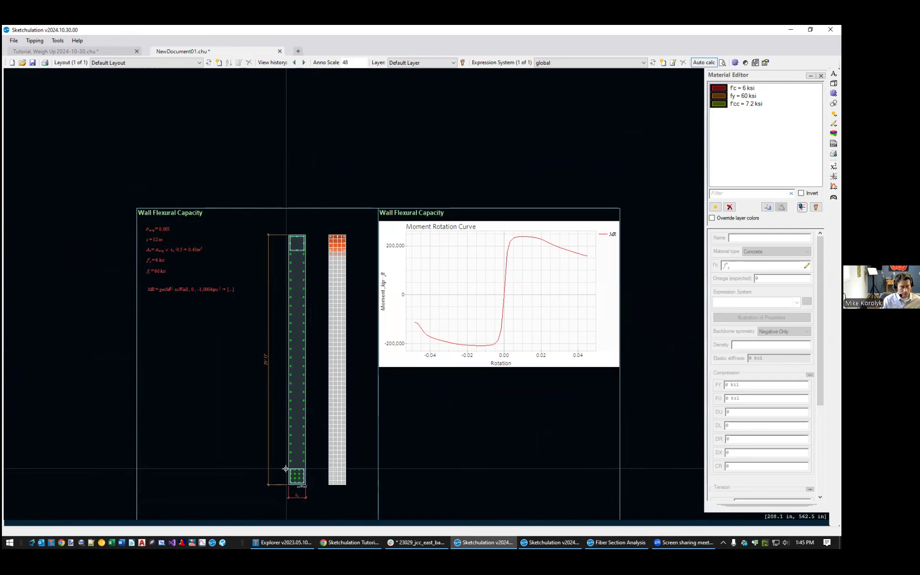
# Select the two rows of distributed bars between the wall's boundary zones and set their bar size to 6
pyautogui.scroll(3, 285, 469)
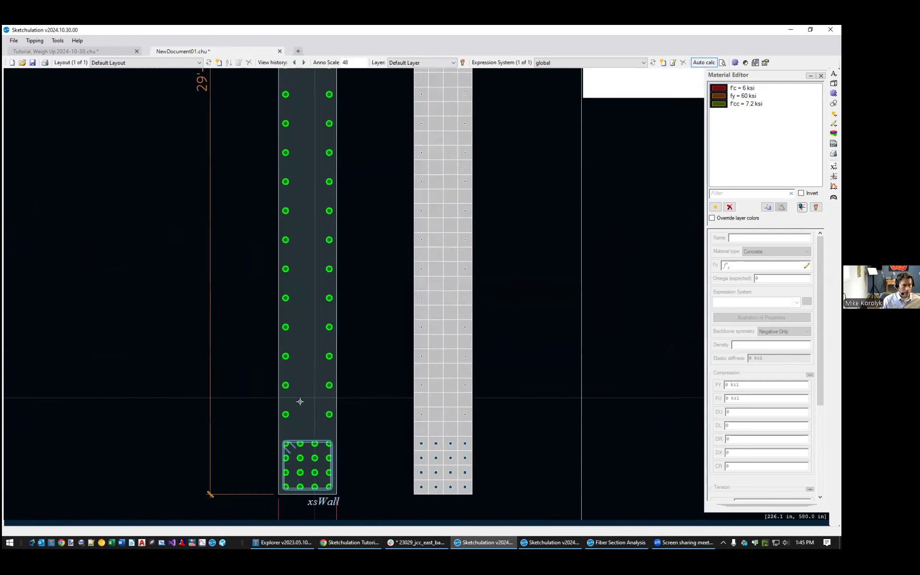
pyautogui.scroll(-1, 300, 402)
pyautogui.click(262, 413)
pyautogui.scroll(-1, 350, 265)
pyautogui.moveTo(328, 161); pyautogui.dragTo(345, 287, button='middle')
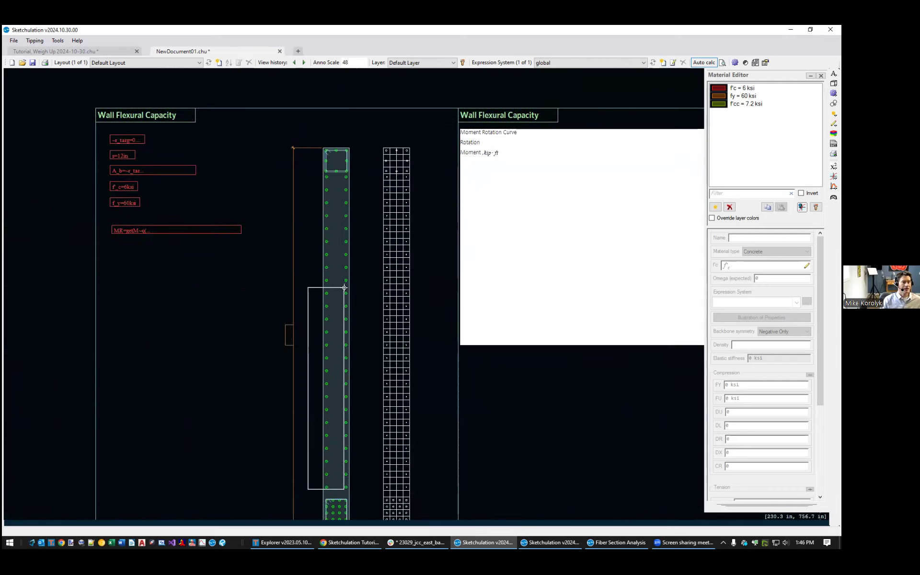
pyautogui.click(369, 177)
pyautogui.scroll(-1, 356, 220)
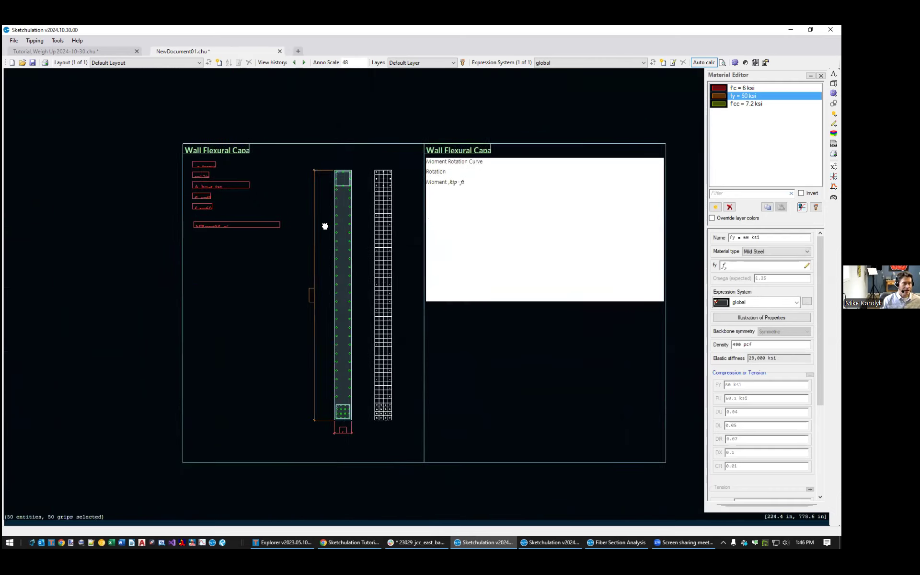
pyautogui.write('bar')
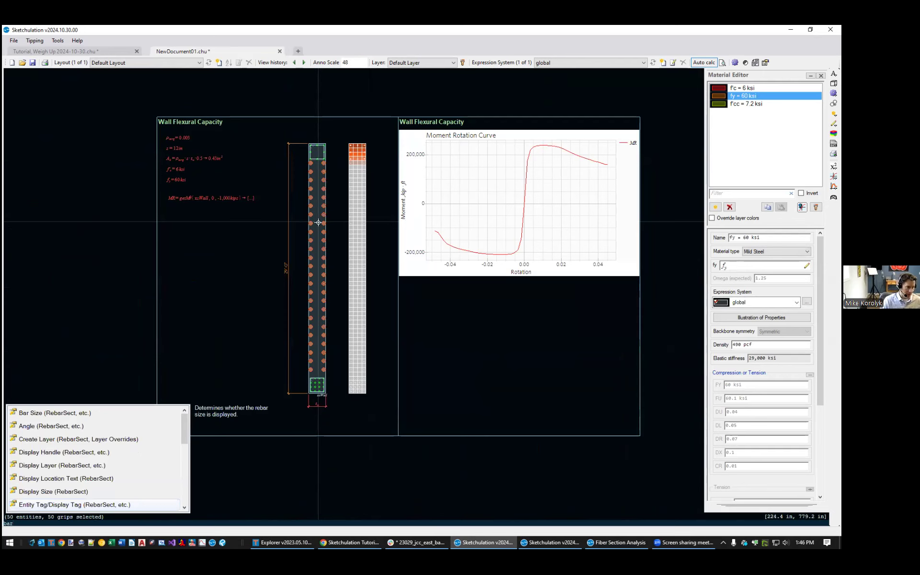
pyautogui.click(85, 414)
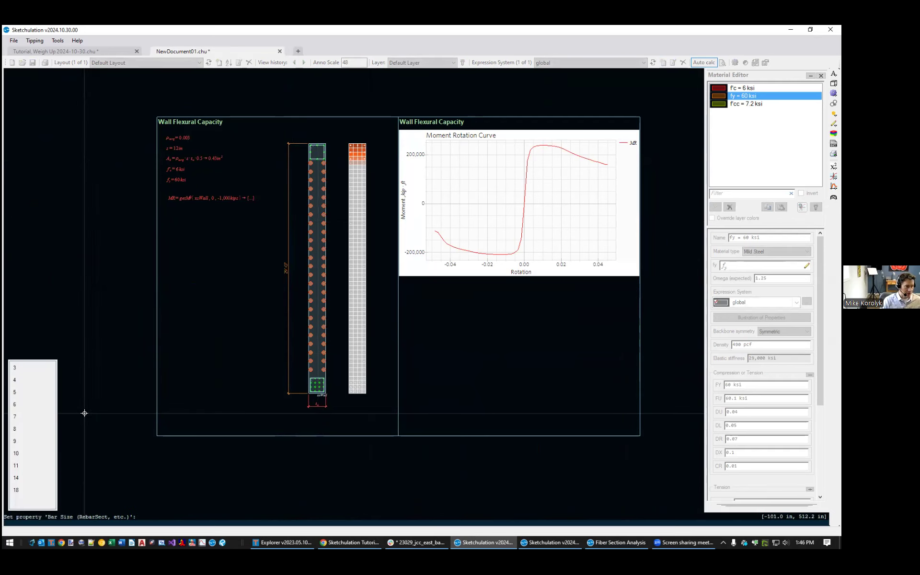
pyautogui.write('6')
pyautogui.press('Return')
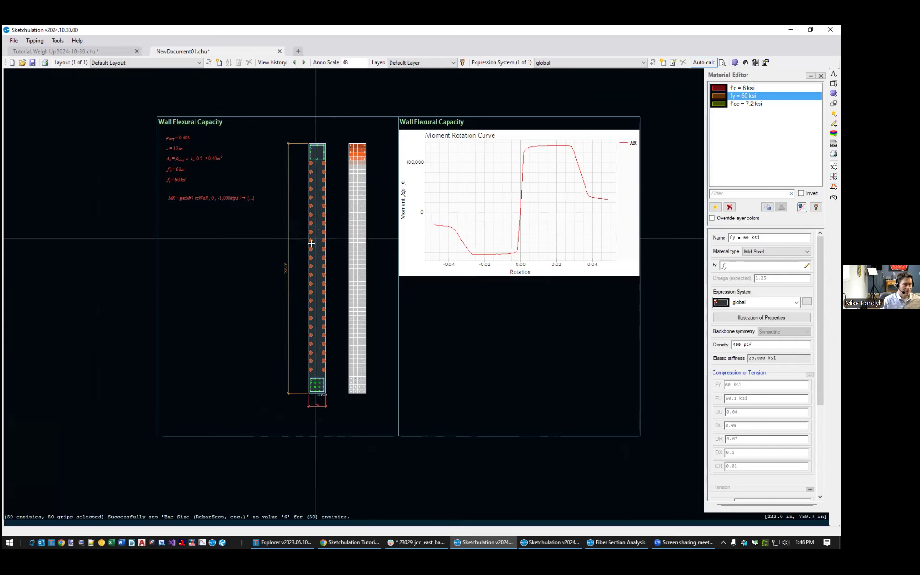
# Select the reinforcement in the wall's lower and upper boundary zones and set its bar size to 11
pyautogui.scroll(3, 332, 369)
pyautogui.scroll(2, 284, 432)
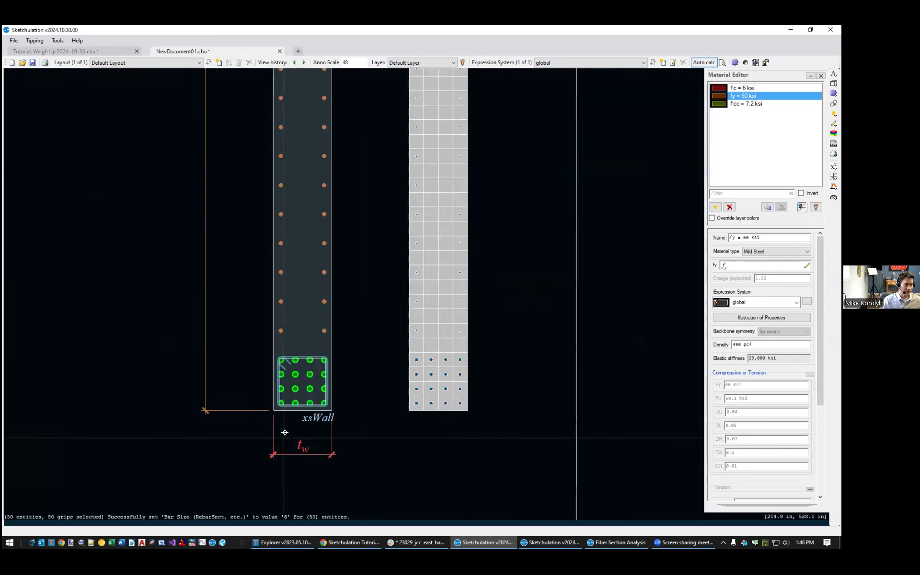
pyautogui.scroll(3, 282, 403)
pyautogui.scroll(1, 282, 404)
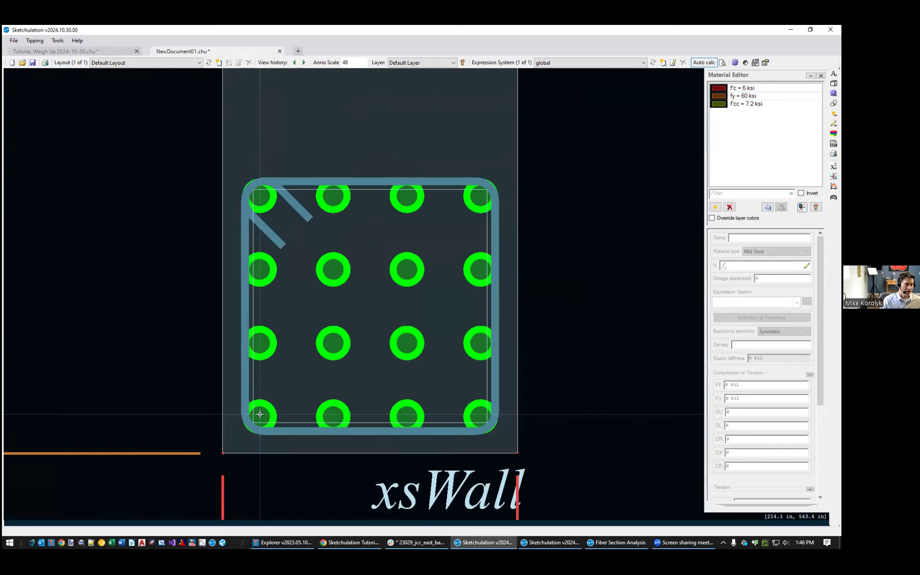
pyautogui.scroll(-2, 259, 414)
pyautogui.moveTo(214, 426); pyautogui.dragTo(378, 289)
pyautogui.scroll(-3, 372, 305)
pyautogui.moveTo(347, 404); pyautogui.dragTo(344, 499, button='middle')
pyautogui.moveTo(346, 90); pyautogui.dragTo(337, 389, button='middle')
pyautogui.scroll(2, 310, 211)
pyautogui.moveTo(326, 238); pyautogui.dragTo(234, 226)
pyautogui.moveTo(304, 220); pyautogui.dragTo(460, 113)
pyautogui.write('bar')
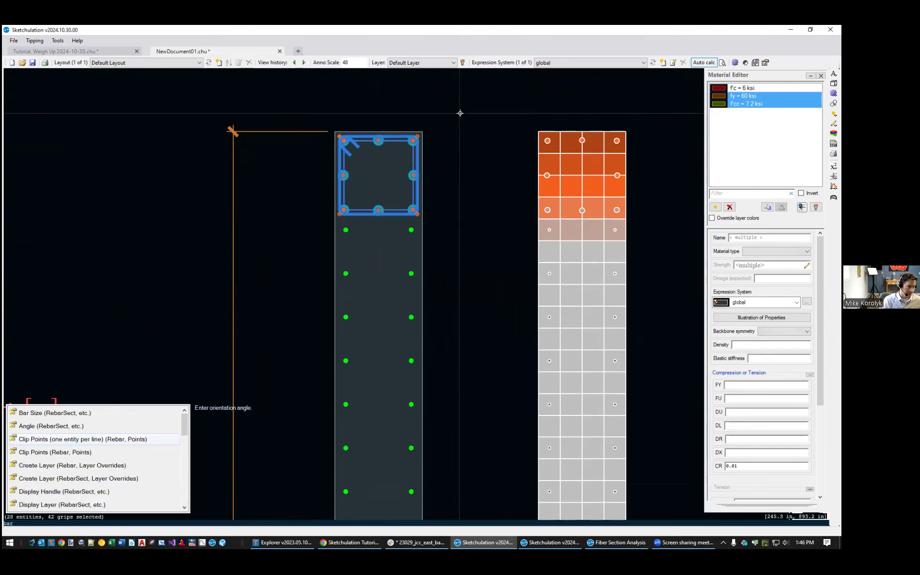
pyautogui.click(76, 412)
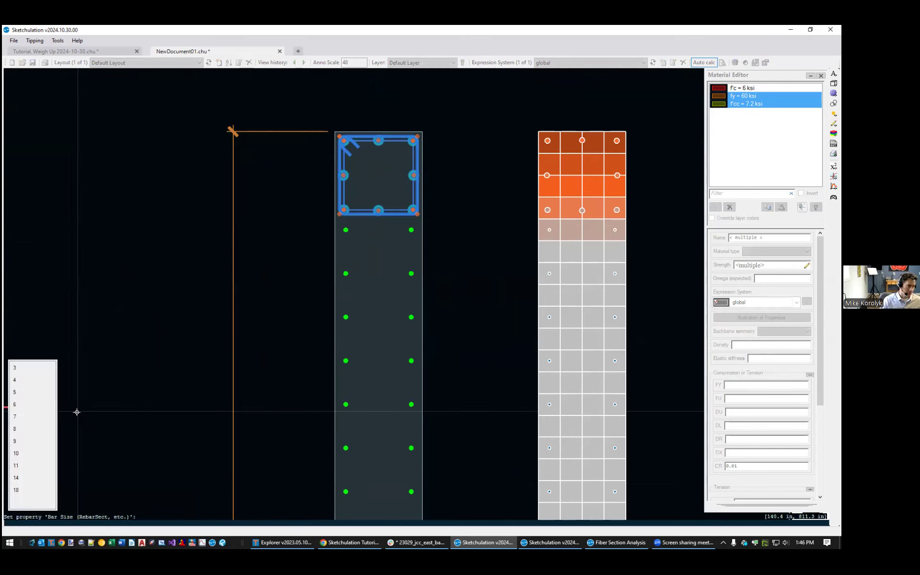
pyautogui.write('11')
pyautogui.press('Return')
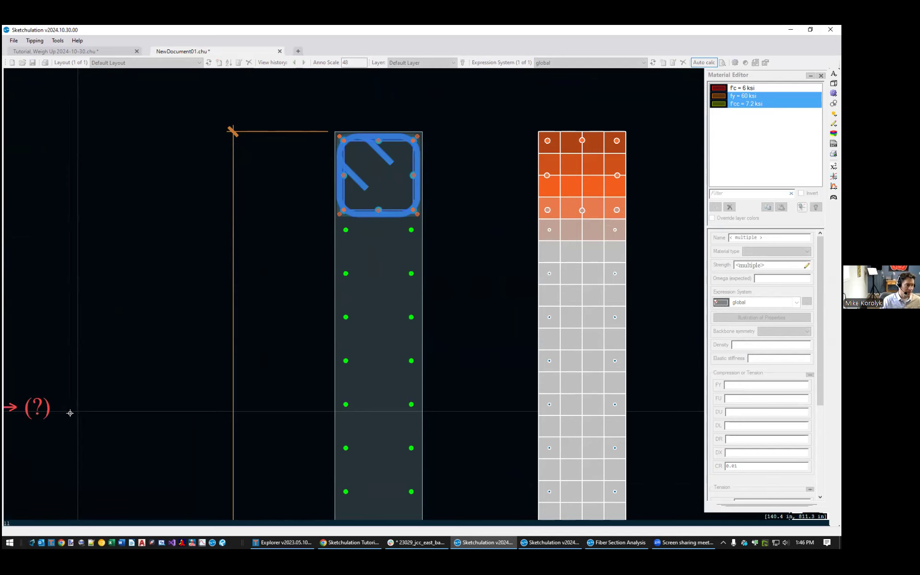
# Clear the selection and examine the recalculated moment-rotation curve alongside the wall section
pyautogui.scroll(-1, 72, 422)
pyautogui.moveTo(53, 405); pyautogui.dragTo(120, 374, button='middle')
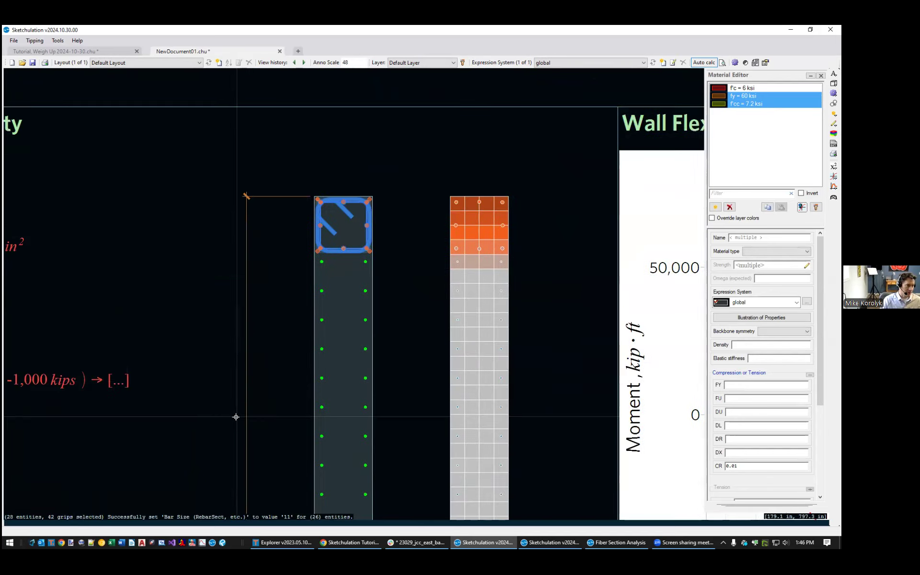
pyautogui.scroll(-2, 236, 417)
pyautogui.press('Escape')
pyautogui.moveTo(472, 401); pyautogui.dragTo(225, 287, button='middle')
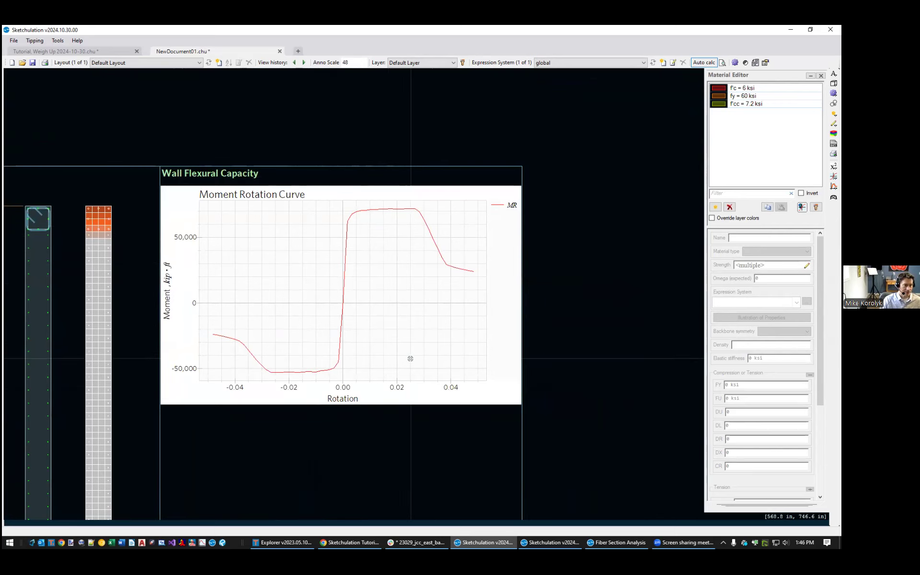
pyautogui.moveTo(359, 375); pyautogui.dragTo(467, 327, button='middle')
pyautogui.scroll(-2, 629, 258)
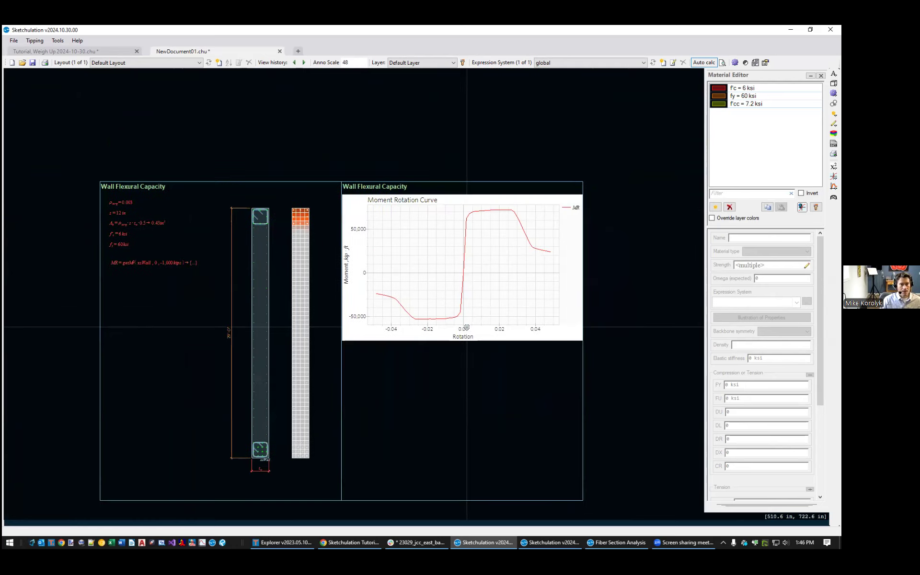
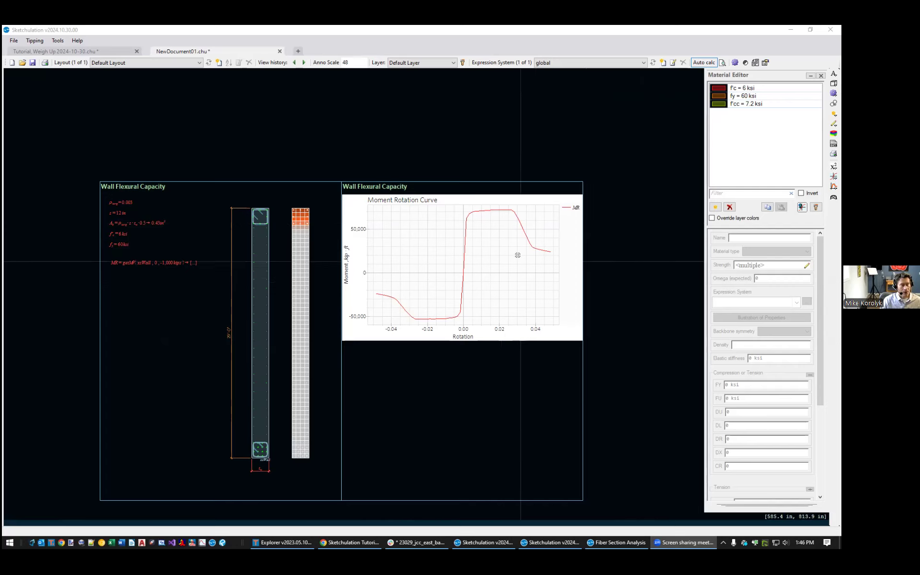
# Rename the result symbol of the wall's moment-rotation expression to MR_1
pyautogui.scroll(1, 513, 224)
pyautogui.moveTo(345, 271); pyautogui.dragTo(472, 291, button='middle')
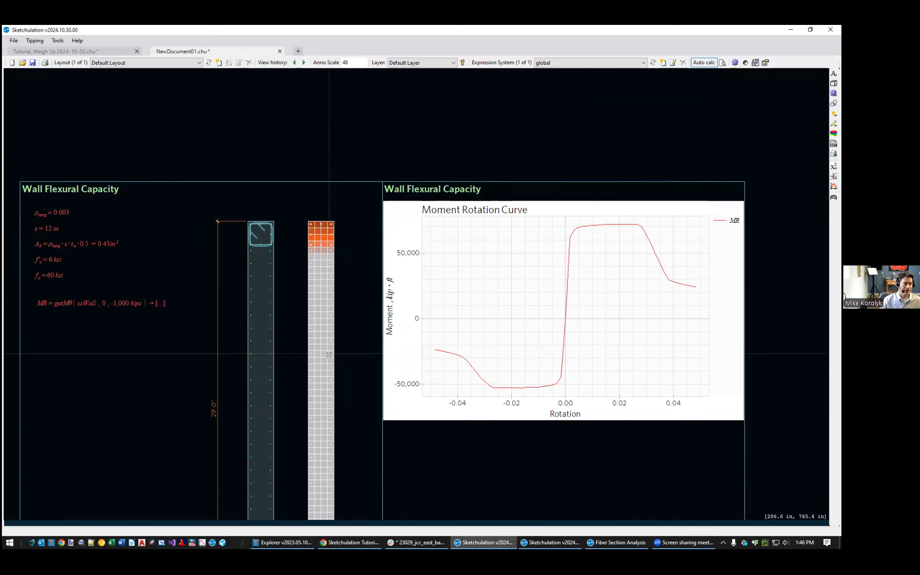
pyautogui.scroll(-1, 324, 362)
pyautogui.scroll(2, 152, 287)
pyautogui.scroll(-1, 228, 369)
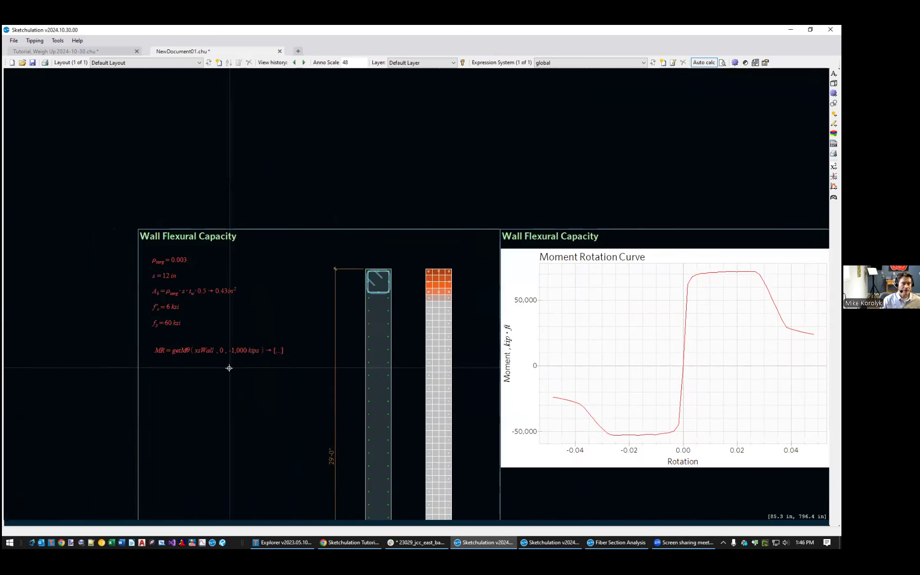
pyautogui.scroll(1, 228, 370)
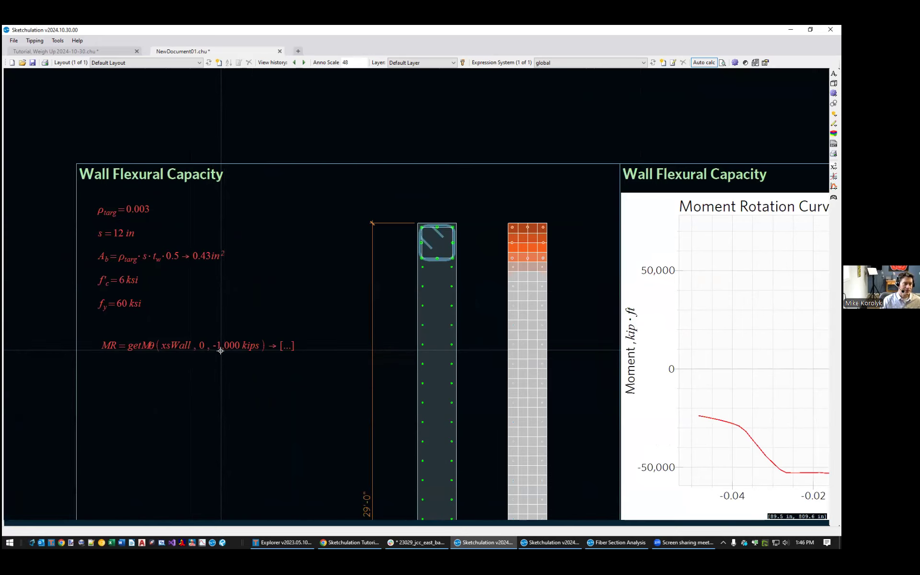
pyautogui.click(249, 344)
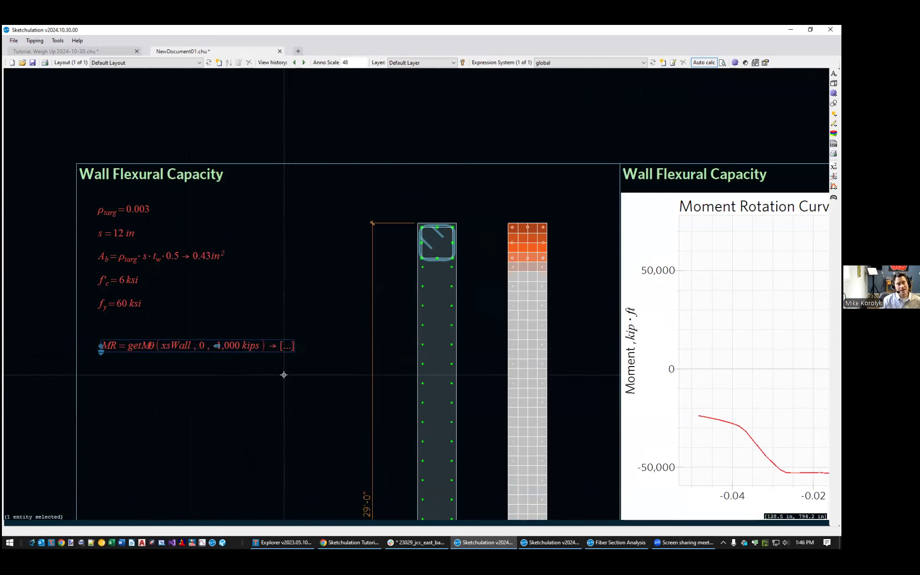
pyautogui.moveTo(229, 340); pyautogui.dragTo(240, 320, button='middle')
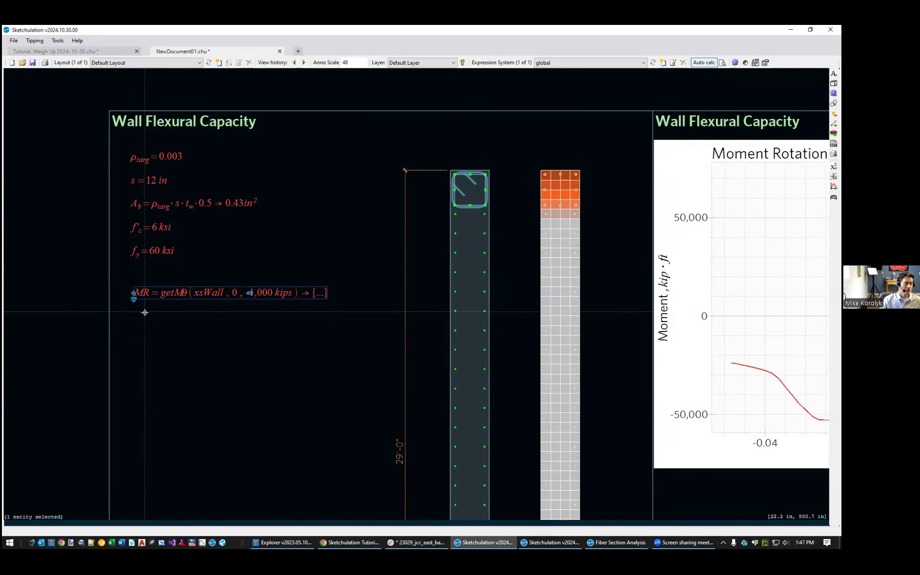
pyautogui.scroll(1, 143, 309)
pyautogui.doubleClick(149, 290)
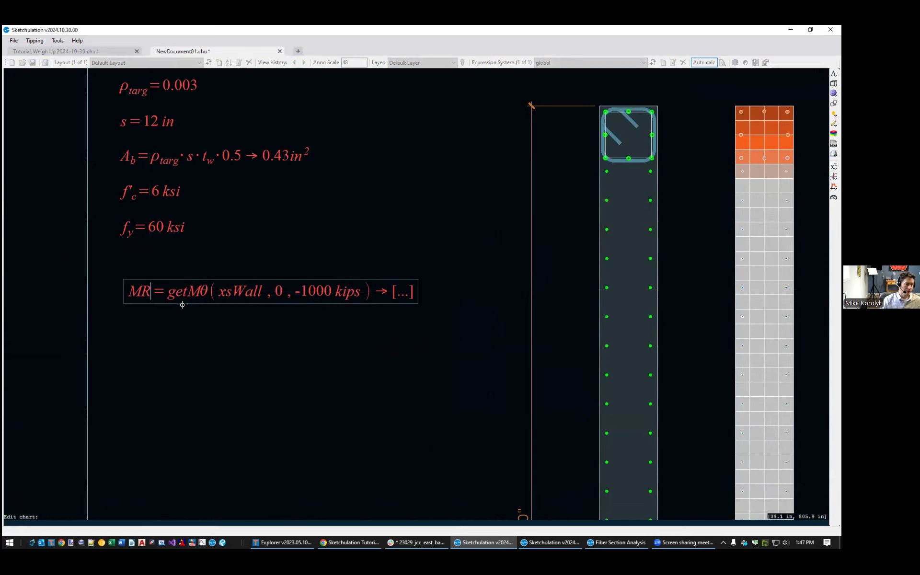
pyautogui.write('_')
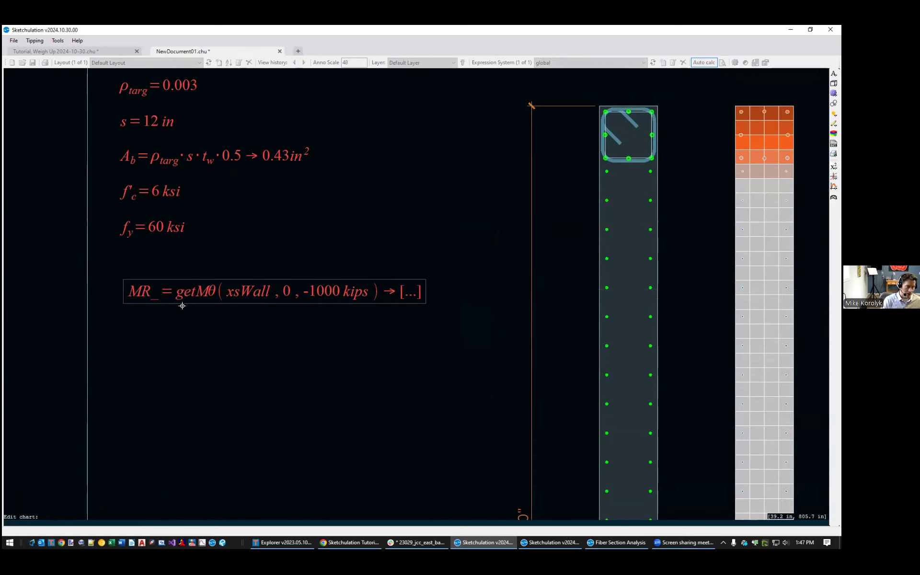
pyautogui.write('1')
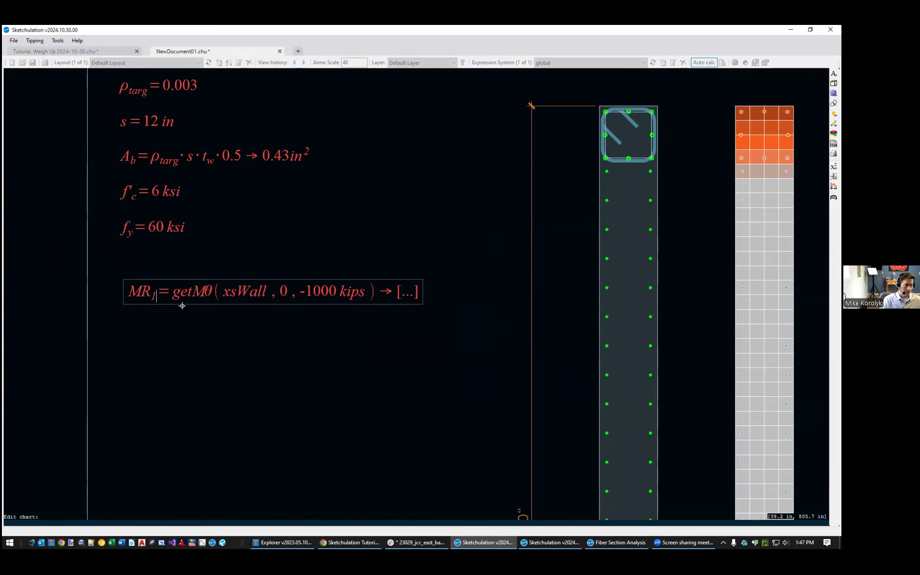
# Replace the function in the MR_1 expression with getϕMθ, keeping the existing arguments
pyautogui.click(196, 291)
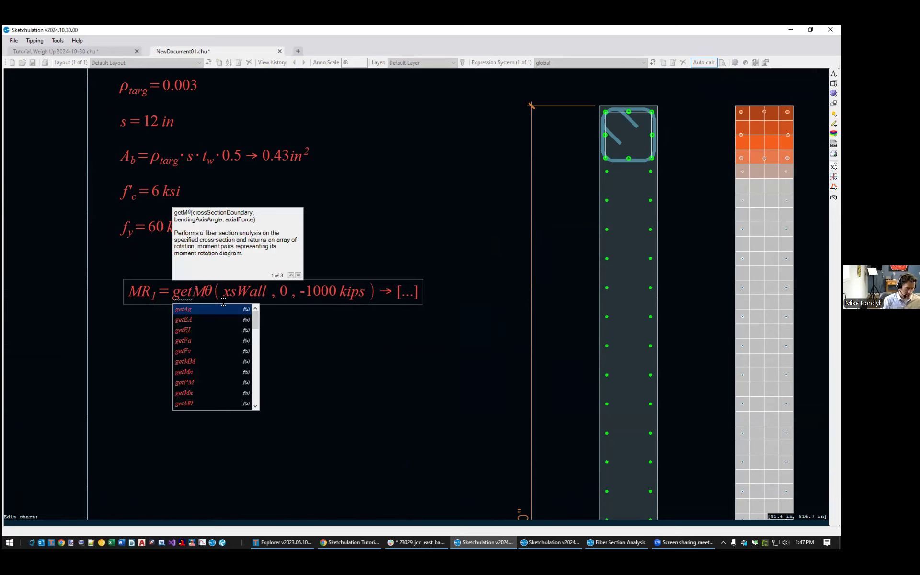
pyautogui.write('~')
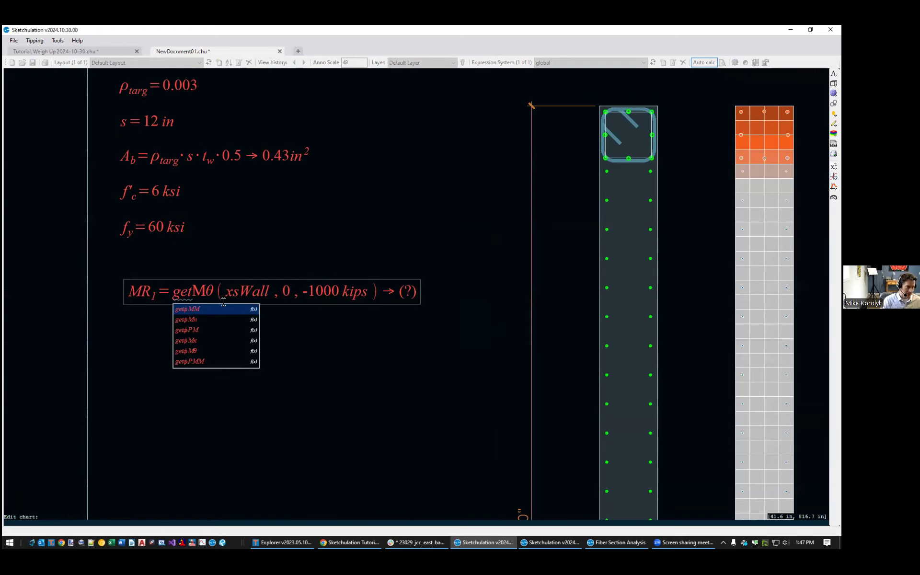
pyautogui.click(201, 349)
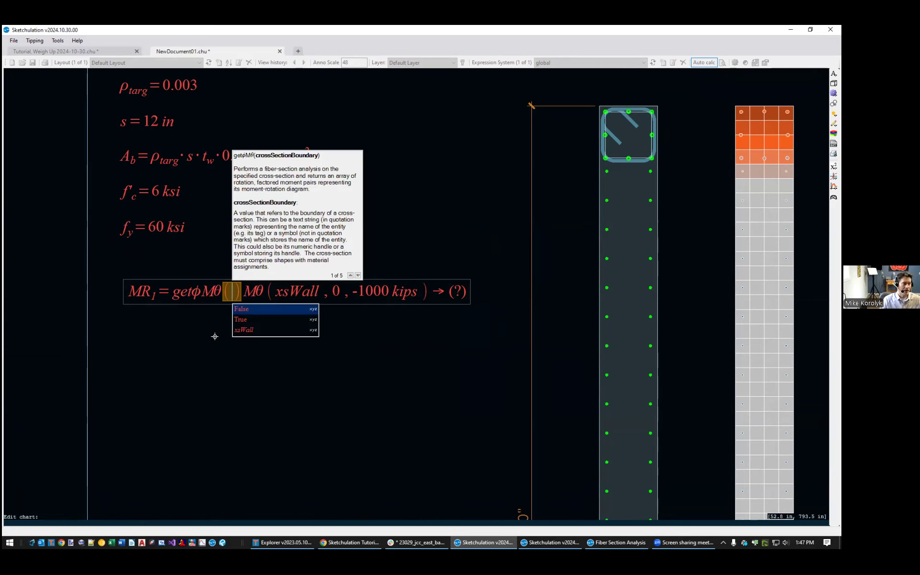
pyautogui.press('Delete')
pyautogui.press('BackSpace')
pyautogui.press('BackSpace')
pyautogui.press('BackSpace')
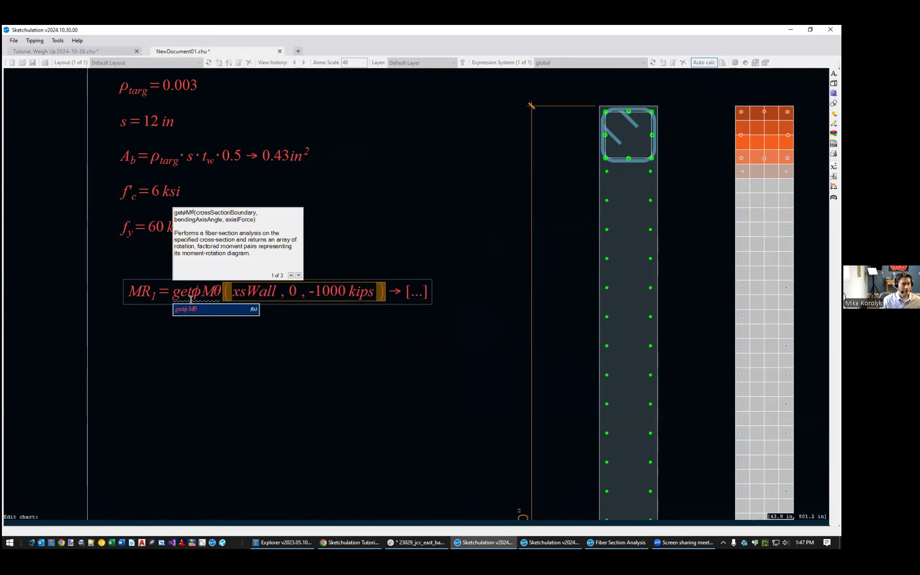
pyautogui.click(194, 288)
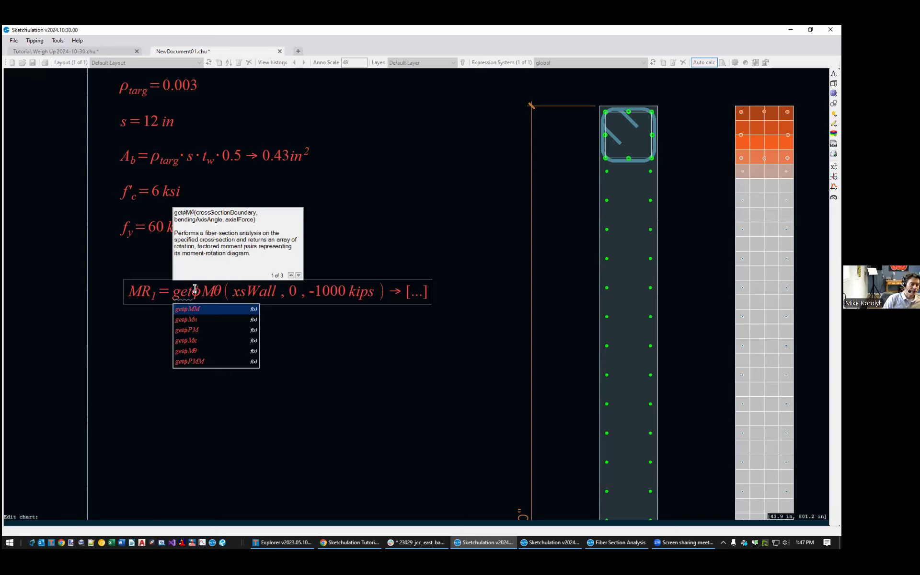
# Copy the whole MR_1 expression, commit it, and accept changing all references to the previous symbol to MR_1
pyautogui.press('End')
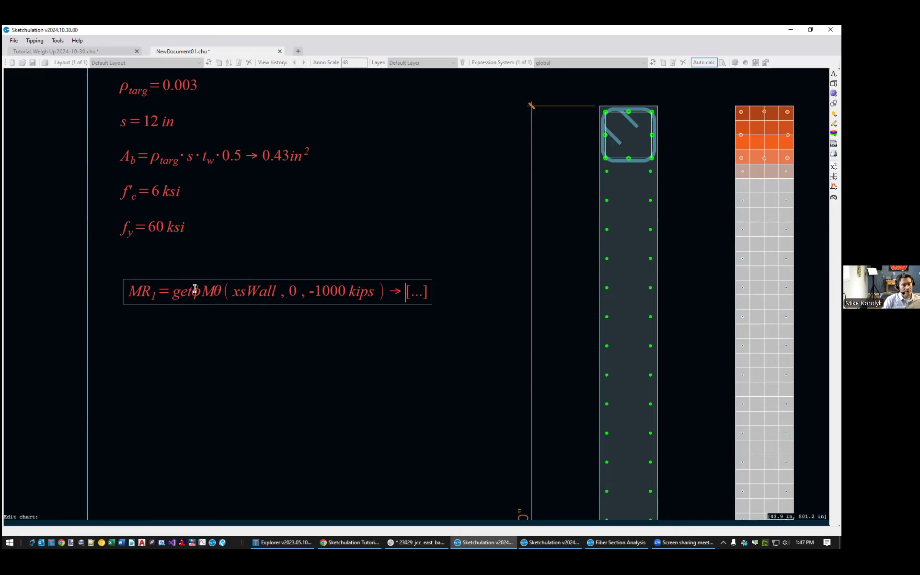
pyautogui.hotkey('shift', 'Home')
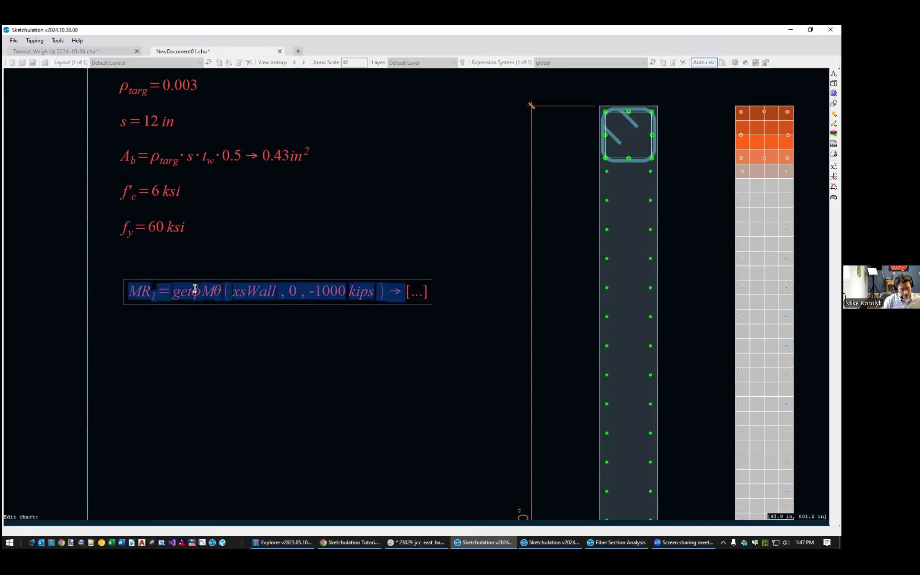
pyautogui.press('End')
pyautogui.press('Return')
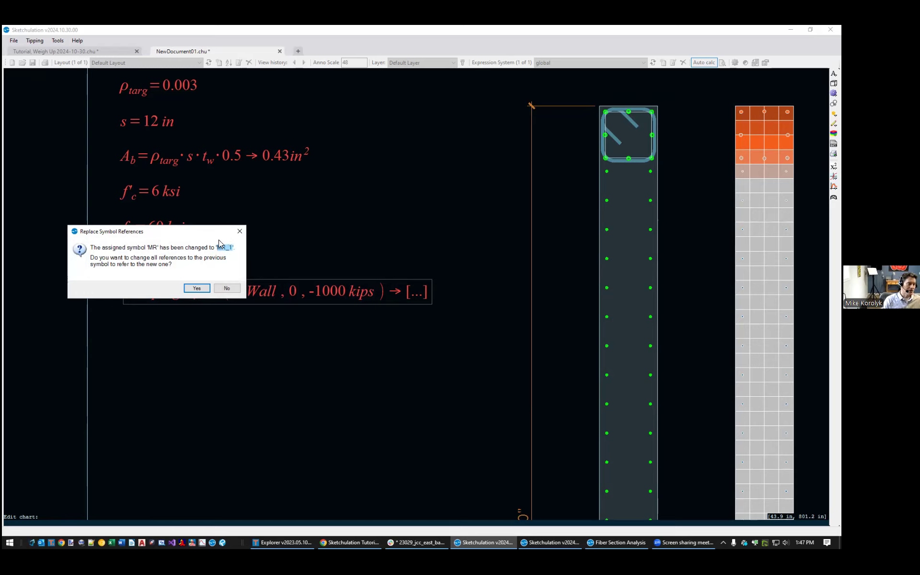
pyautogui.moveTo(212, 231); pyautogui.dragTo(253, 176)
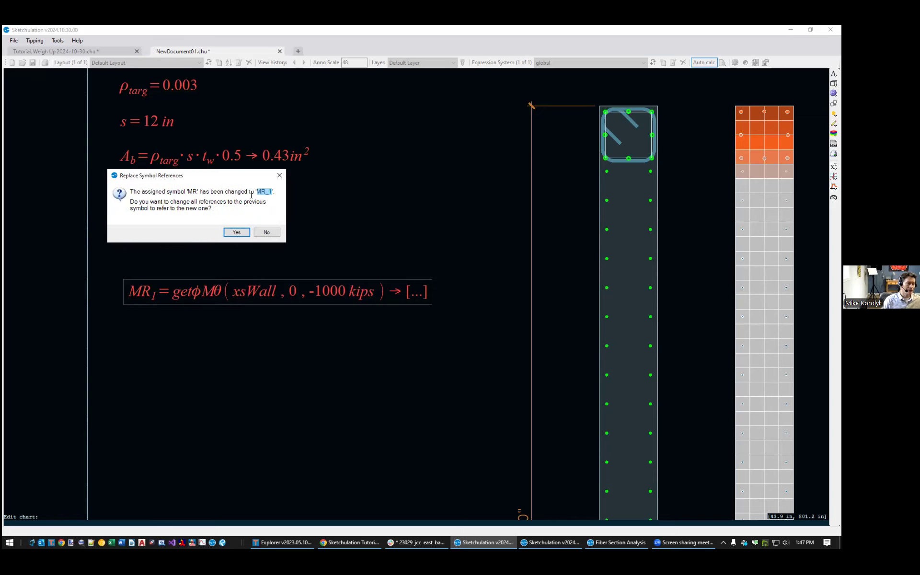
pyautogui.click(237, 233)
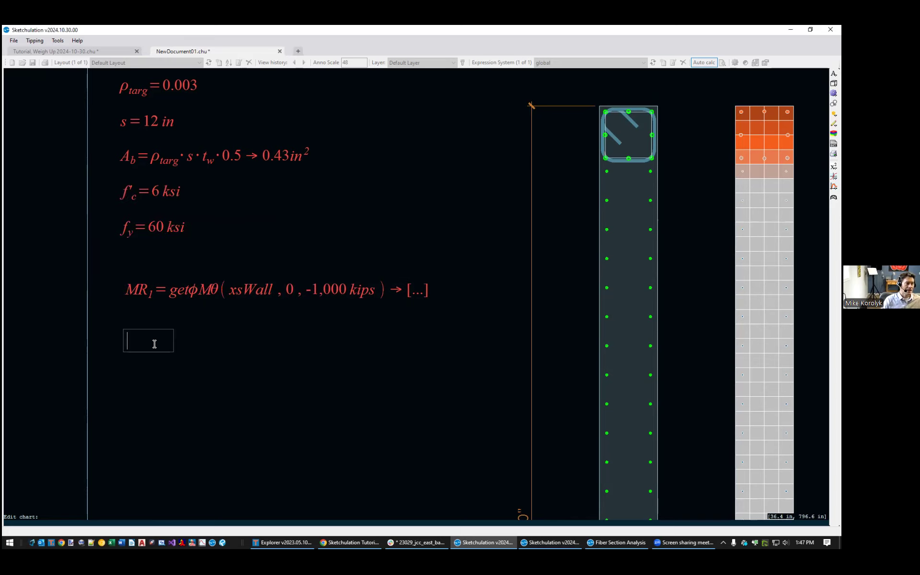
# Add a copy of the getϕMθ expression below the first one and name its result MR_2
pyautogui.write('MR1=getϕMθ( xsWall , 0 , -1000 kips ) → [...]')
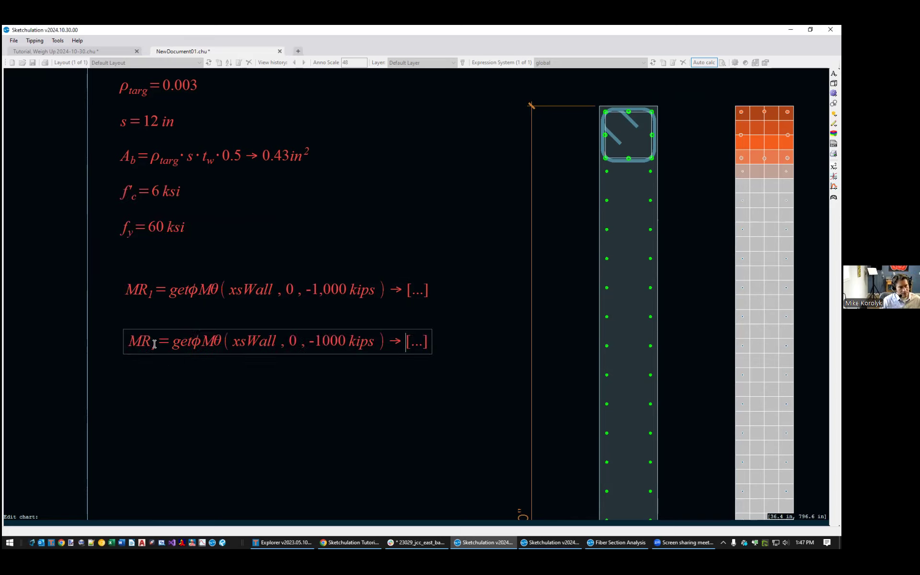
pyautogui.press('Home')
pyautogui.press('Right')
pyautogui.press('Right')
pyautogui.press('Right')
pyautogui.press('Right')
pyautogui.press('BackSpace')
pyautogui.write('2')
# Set the axial force in the MR_2 expression to -2000 kips and finish editing
pyautogui.moveTo(322, 342); pyautogui.dragTo(316, 341)
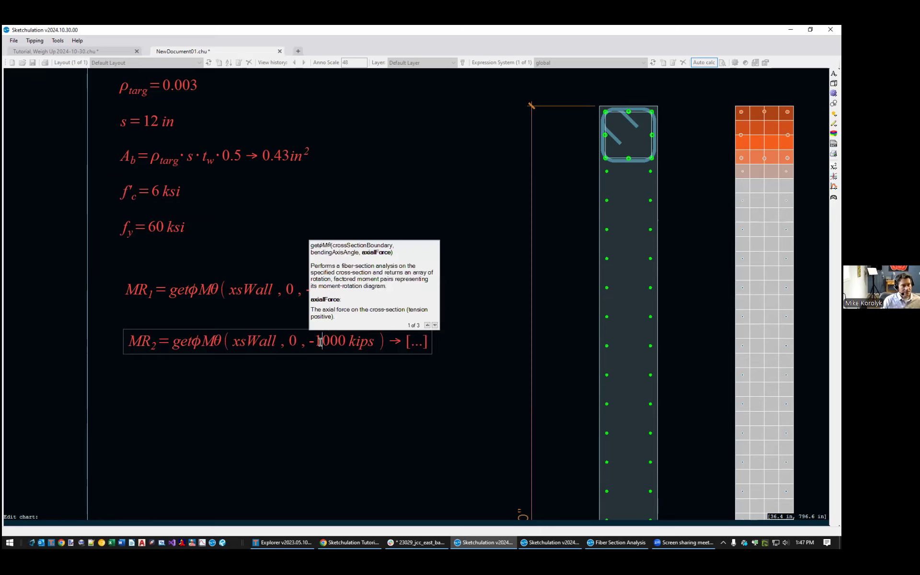
pyautogui.write('2')
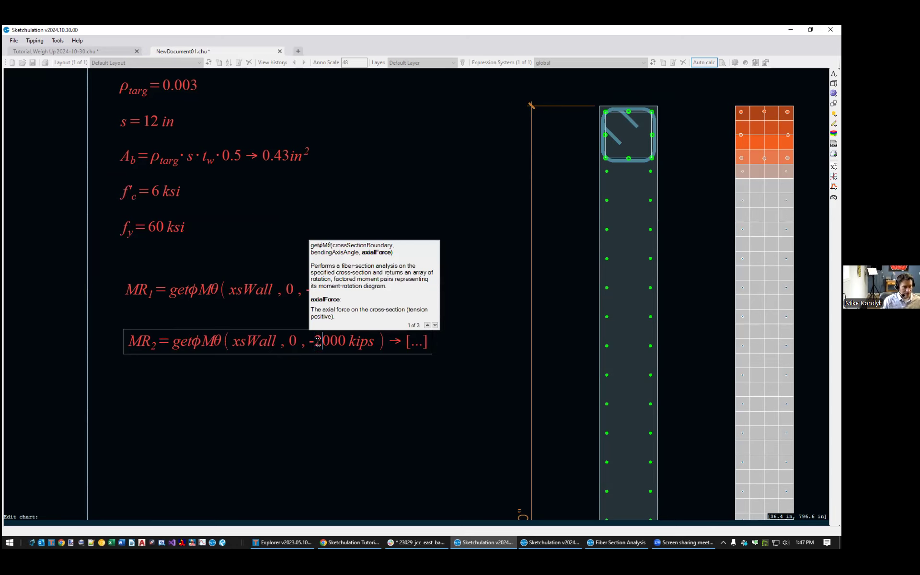
pyautogui.click(319, 412)
# Select the Moment Rotation Curve chart and open its series for editing
pyautogui.scroll(-2, 280, 349)
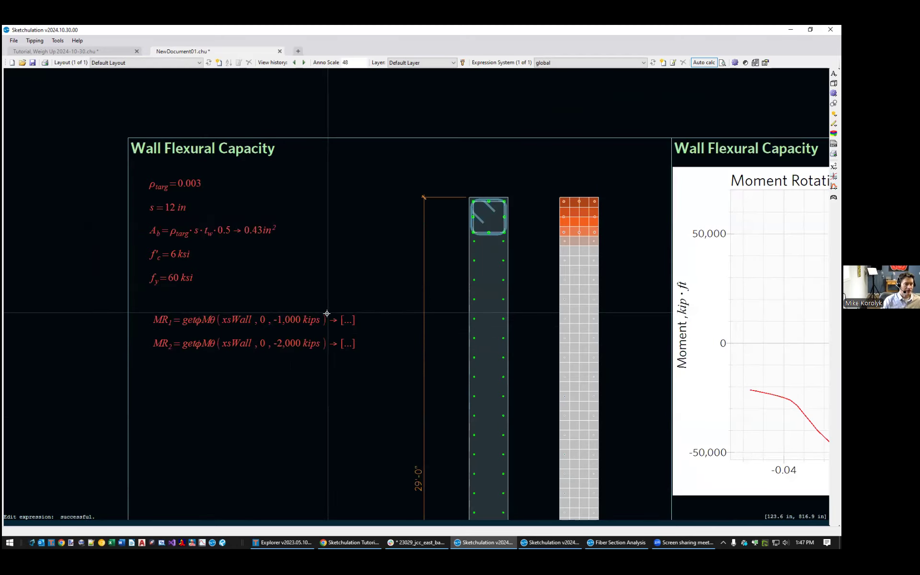
pyautogui.scroll(-2, 304, 308)
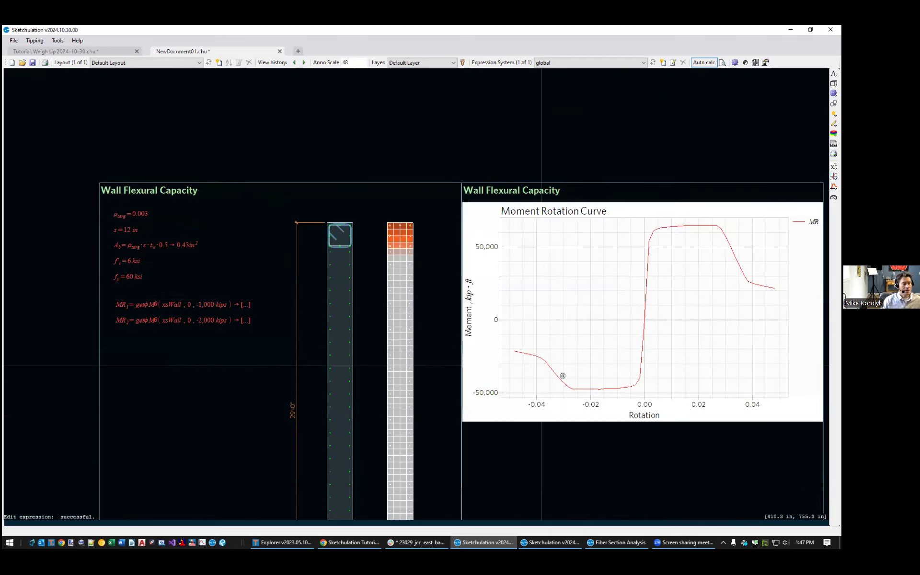
pyautogui.moveTo(560, 376); pyautogui.dragTo(401, 320, button='middle')
pyautogui.click(468, 291)
pyautogui.moveTo(507, 403); pyautogui.dragTo(500, 427, button='middle')
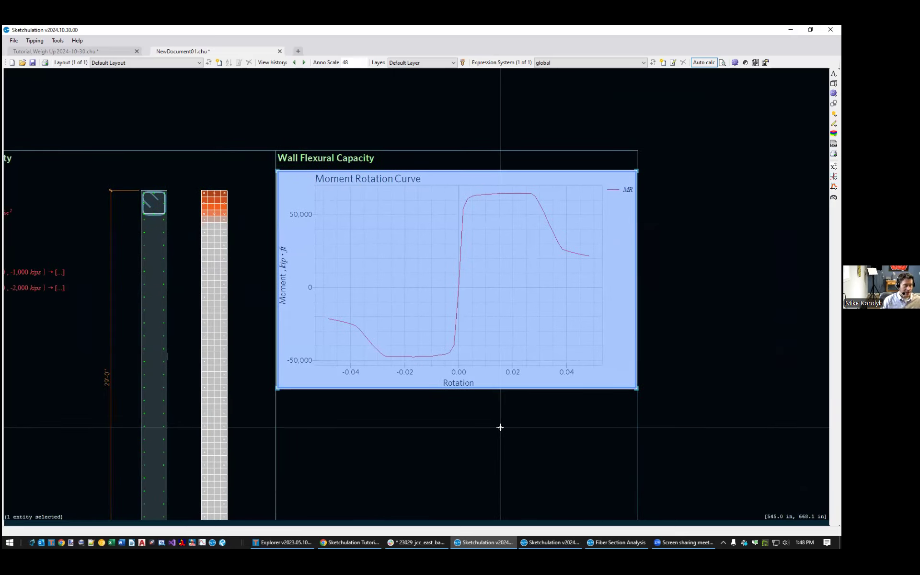
pyautogui.write('e')
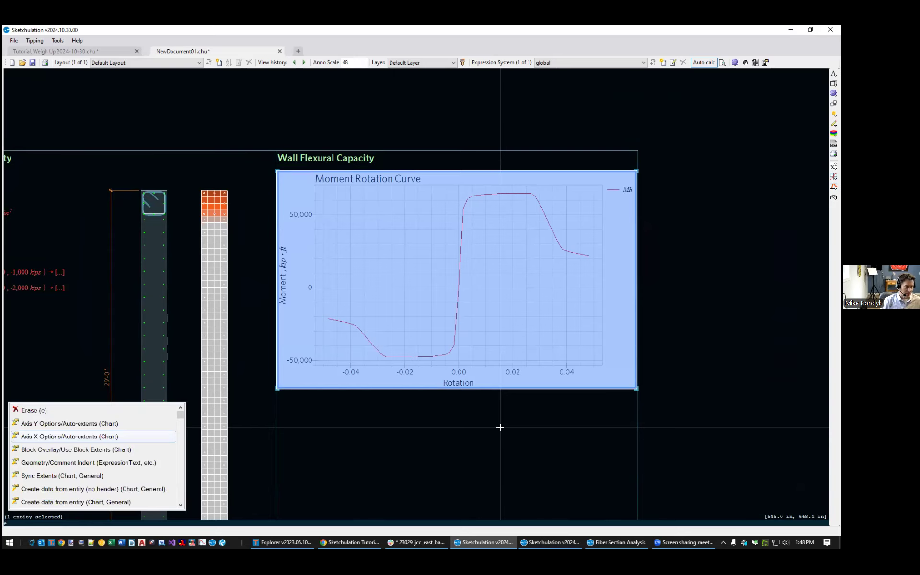
pyautogui.write('d')
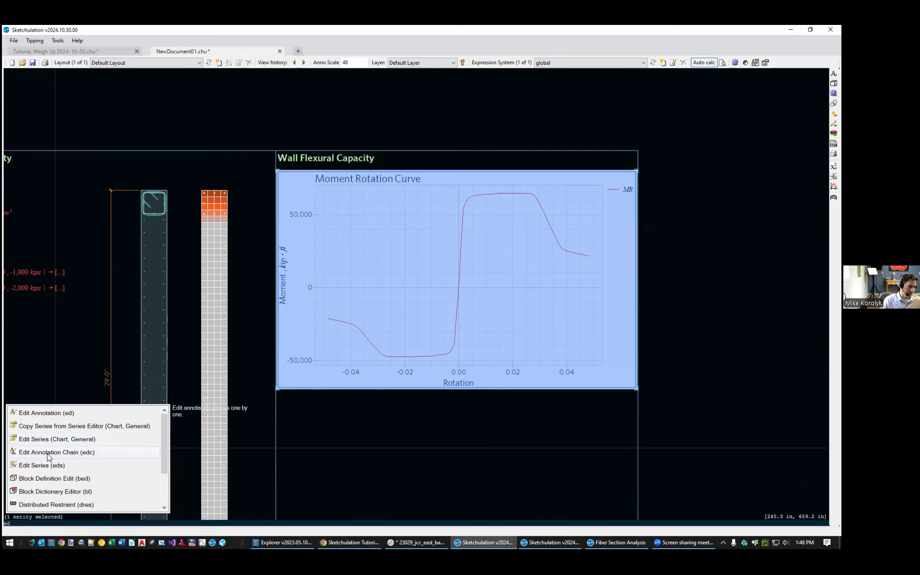
pyautogui.click(76, 463)
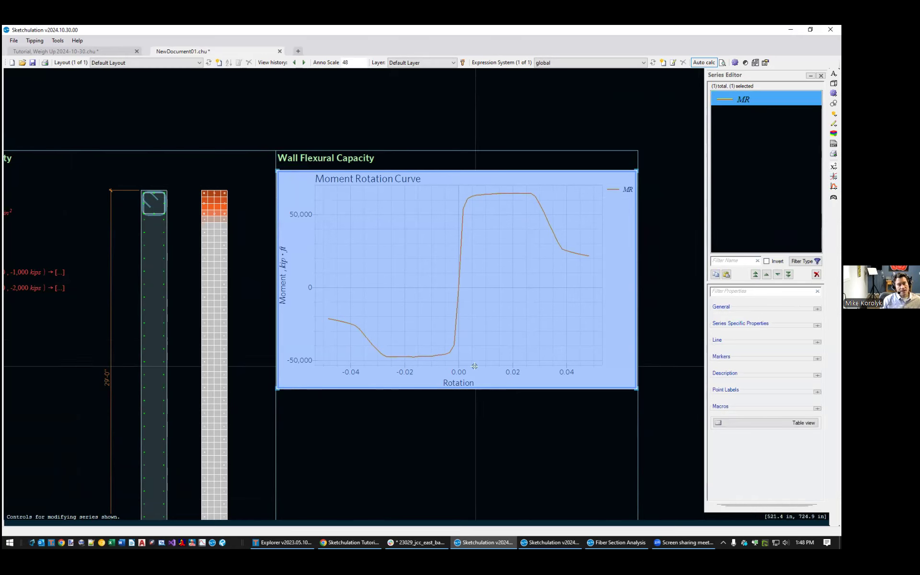
# Duplicate the chart's MR series without any find/replace in its name or formulas
pyautogui.scroll(-2, 551, 393)
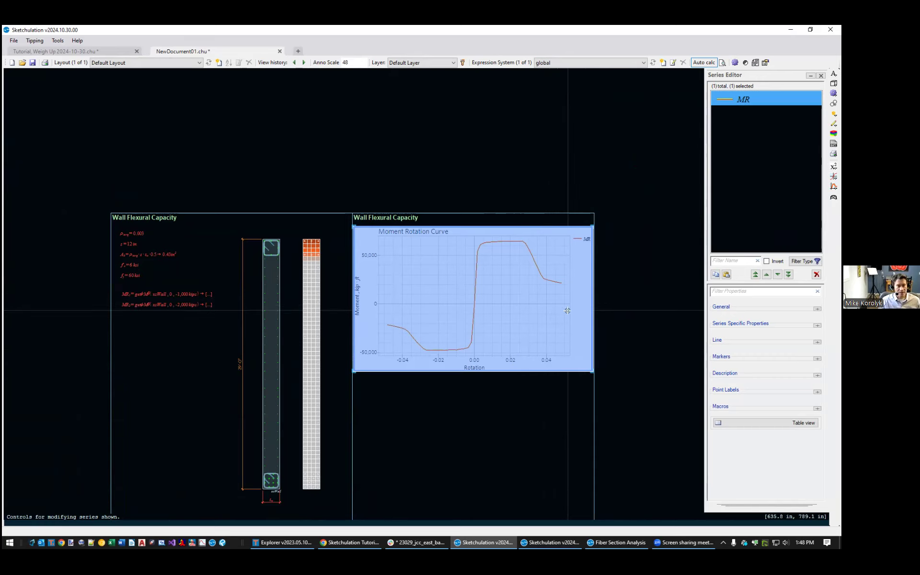
pyautogui.rightClick(742, 99)
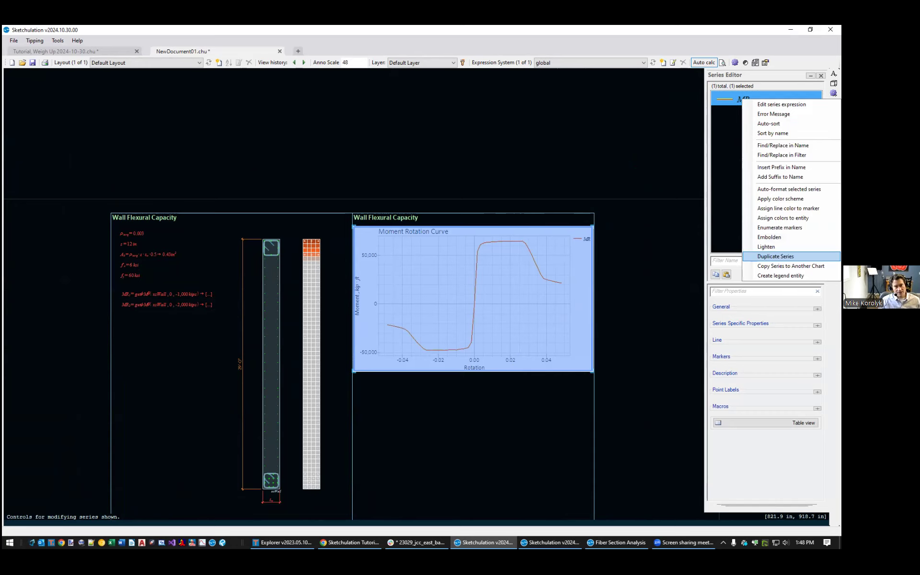
pyautogui.click(776, 256)
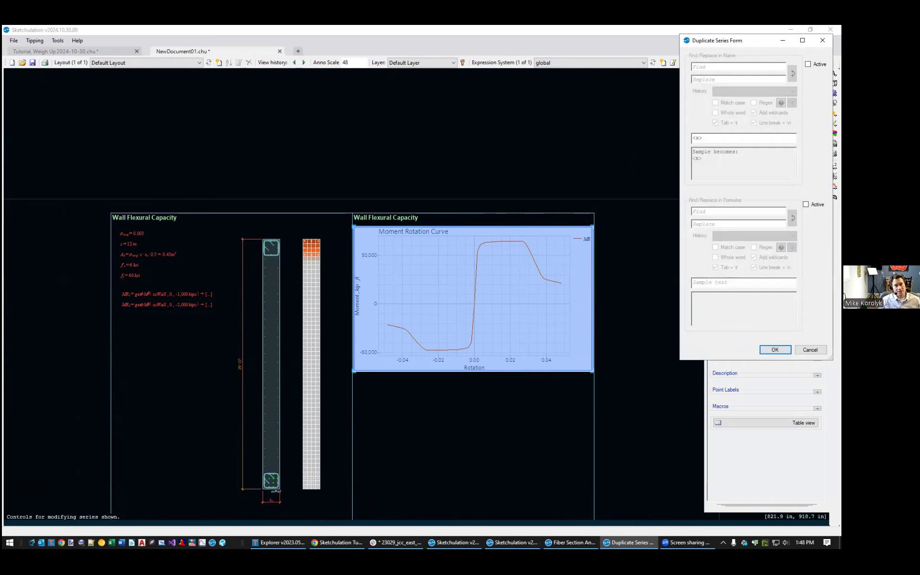
pyautogui.moveTo(741, 41); pyautogui.dragTo(655, 57)
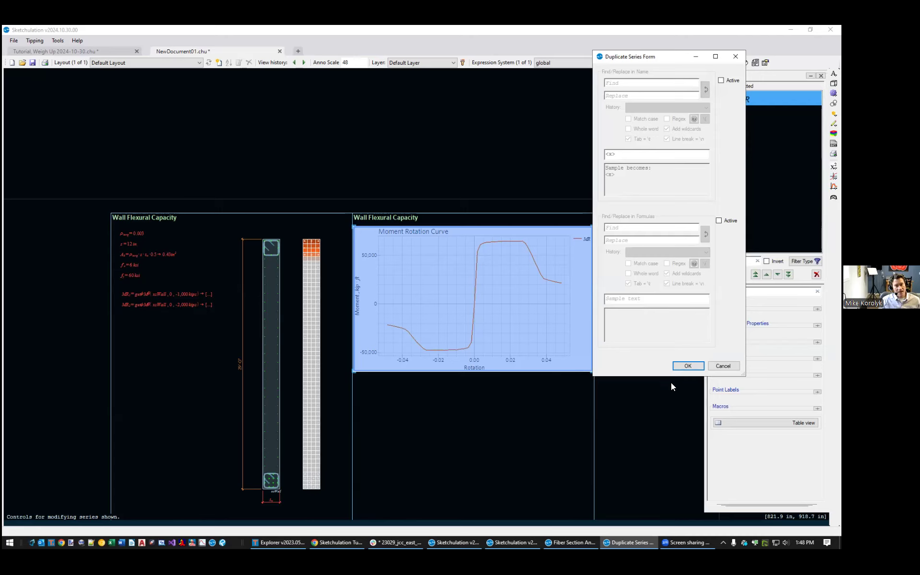
pyautogui.click(689, 366)
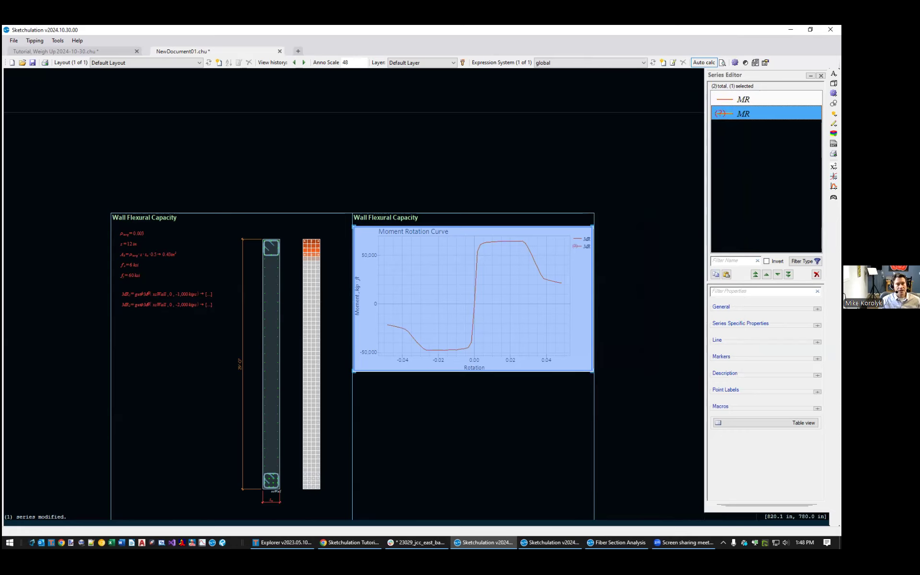
# Set the duplicated series' X data expression to MR_2 and apply it to the chart
pyautogui.doubleClick(756, 112)
pyautogui.click(603, 113)
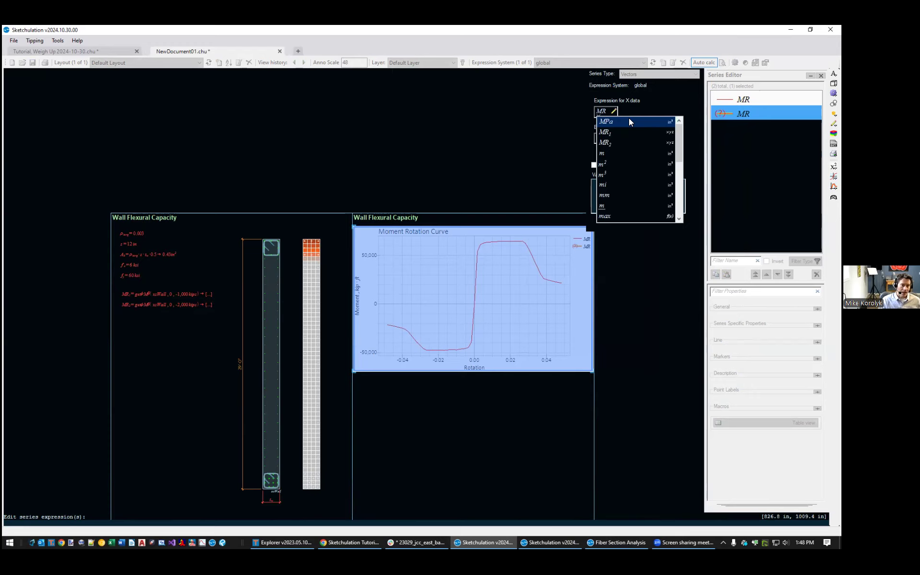
pyautogui.press('Down')
pyautogui.press('Down')
pyautogui.write('_2')
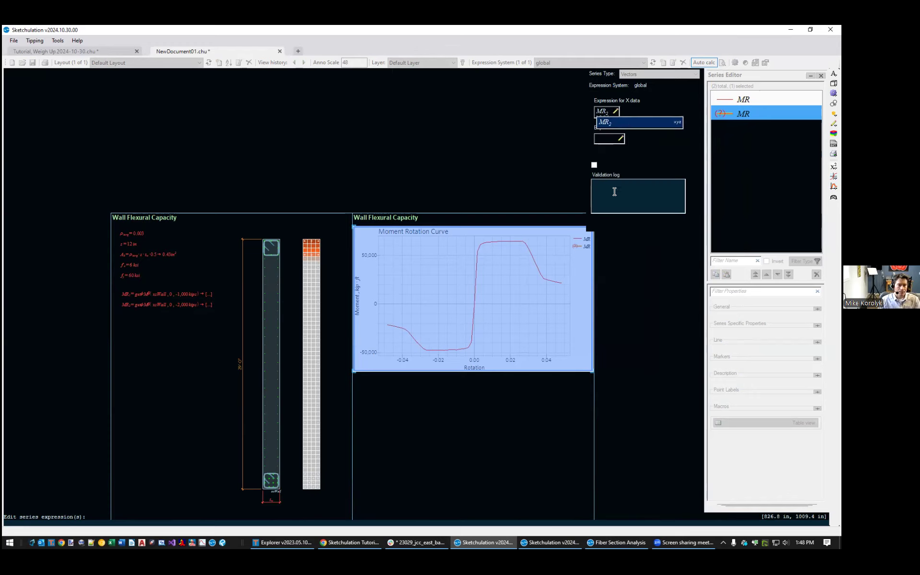
pyautogui.click(643, 234)
pyautogui.scroll(2, 592, 251)
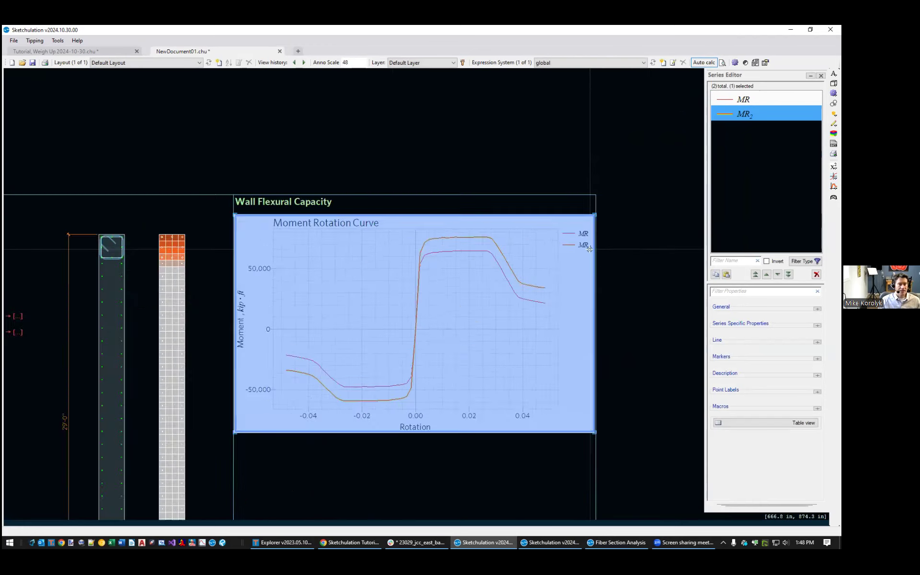
# Set the X data expression of the chart's MR series to MR_1 and apply it to the chart
pyautogui.scroll(2, 590, 249)
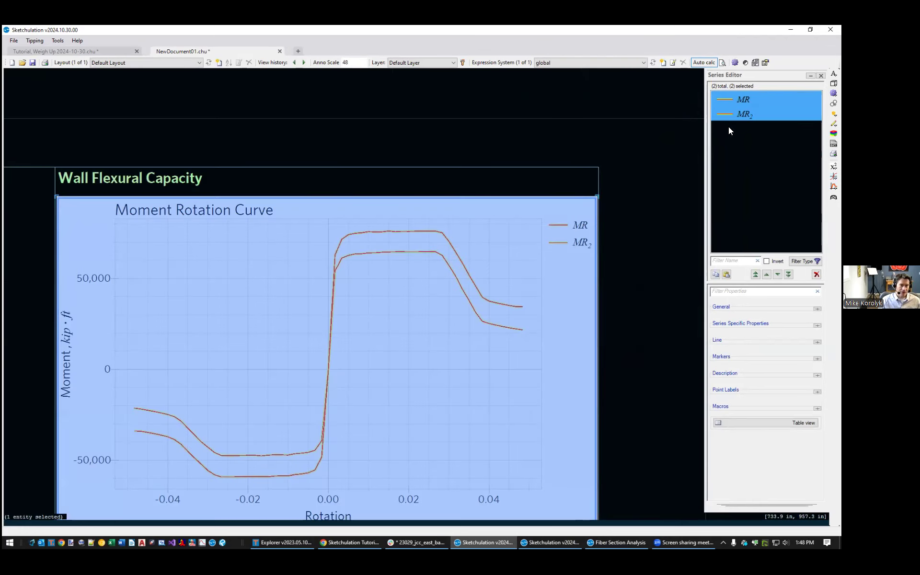
pyautogui.click(749, 99)
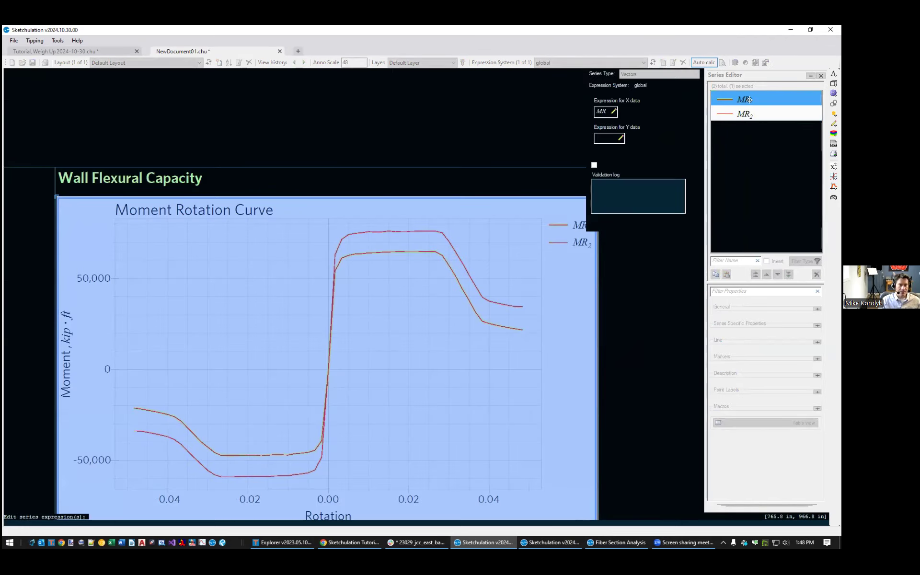
pyautogui.click(609, 112)
pyautogui.write('1')
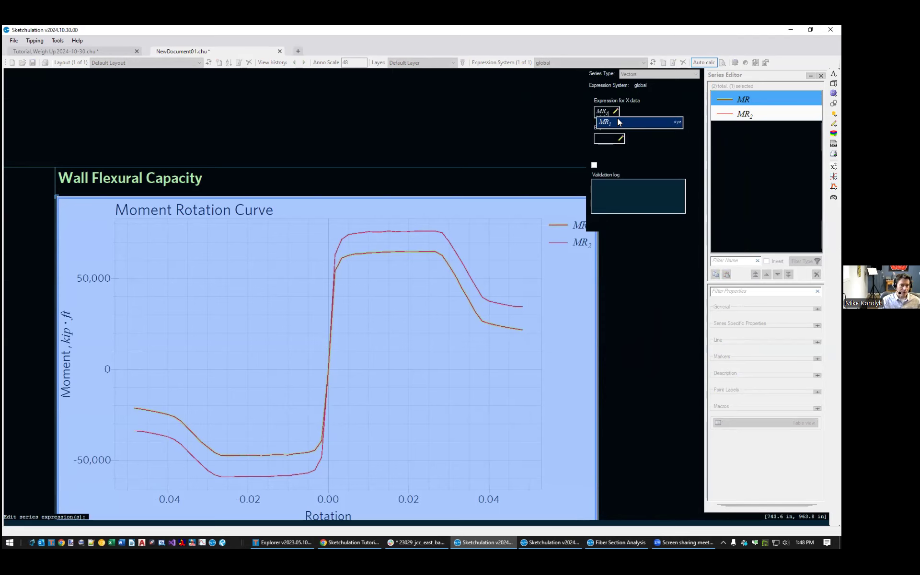
pyautogui.click(519, 122)
pyautogui.scroll(-2, 463, 269)
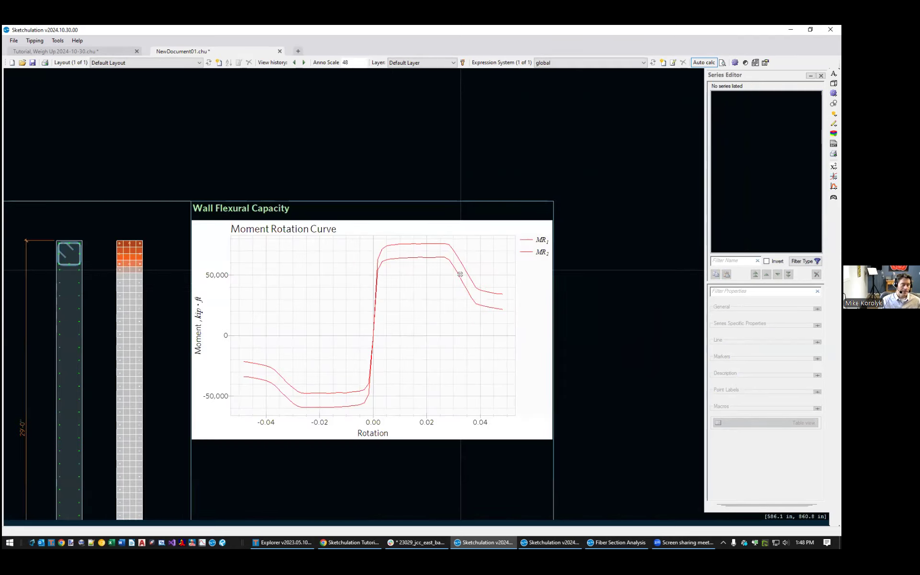
# Select the Moment Rotation Curve chart and expand the General properties of its two series
pyautogui.click(467, 293)
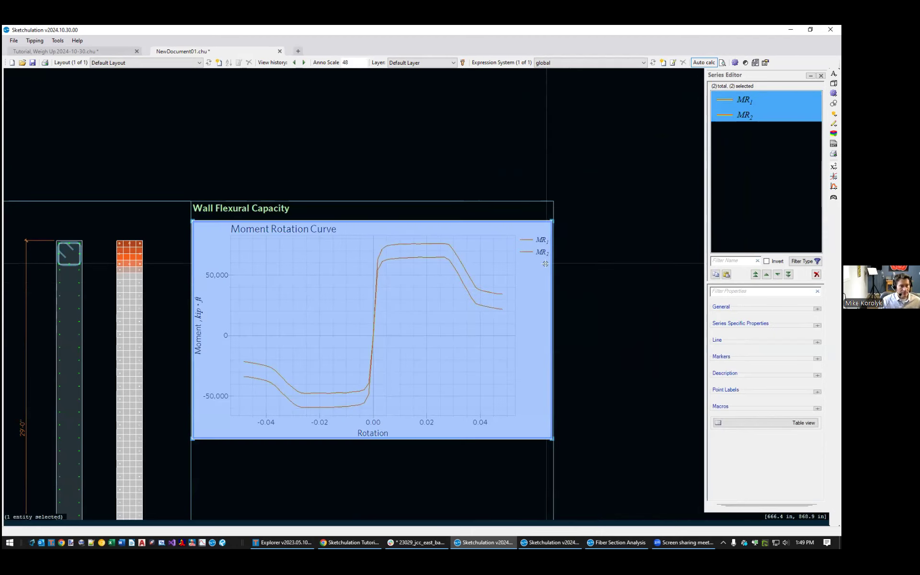
pyautogui.scroll(2, 546, 265)
pyautogui.scroll(1, 449, 330)
pyautogui.press('Escape')
pyautogui.scroll(-1, 436, 307)
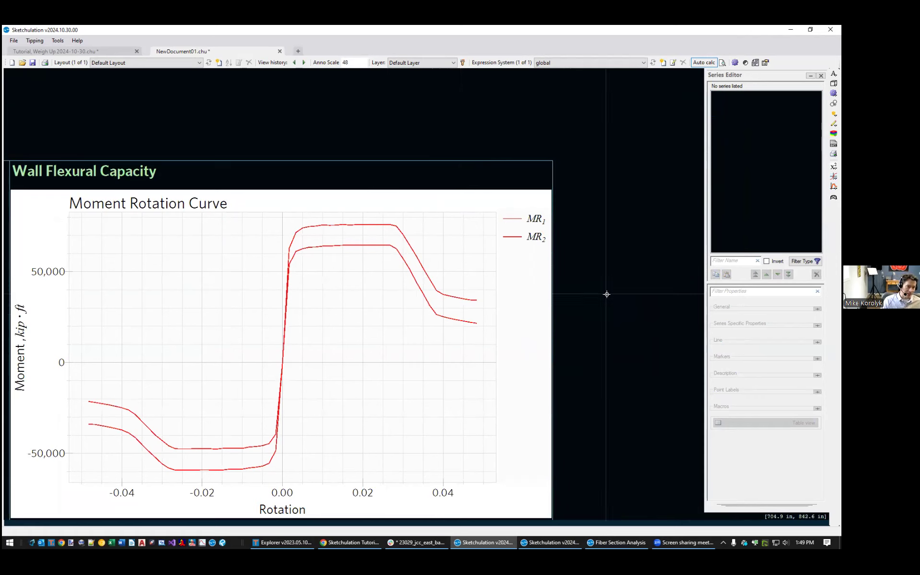
pyautogui.click(521, 254)
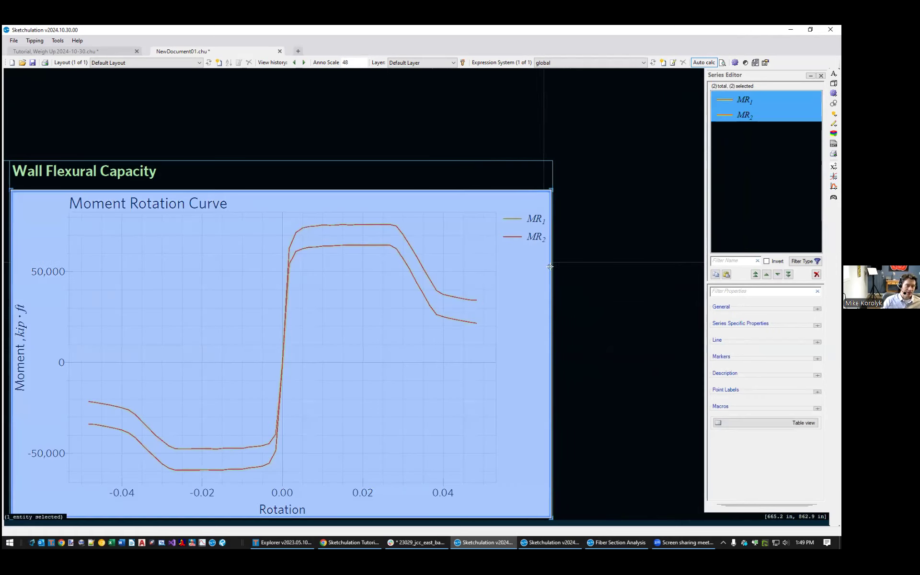
pyautogui.moveTo(606, 319); pyautogui.dragTo(624, 288, button='middle')
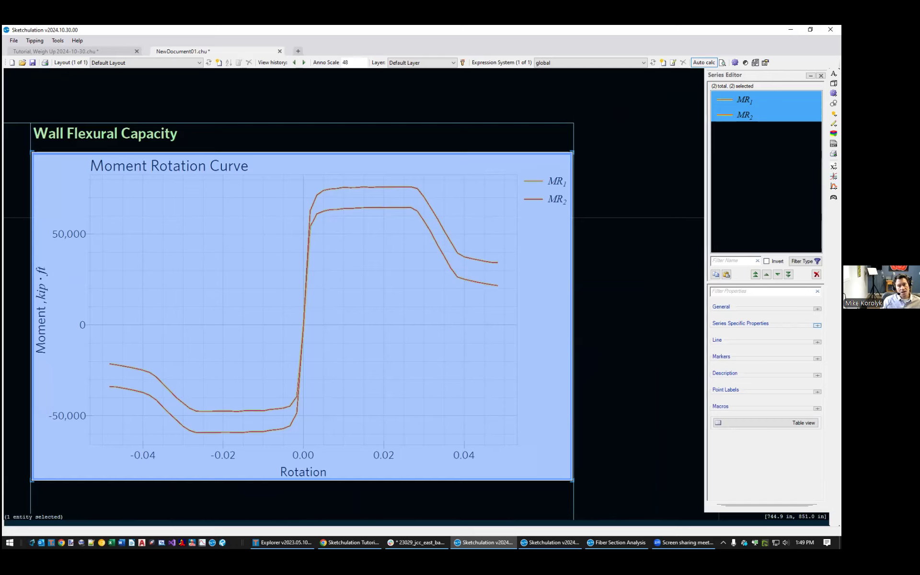
pyautogui.click(817, 309)
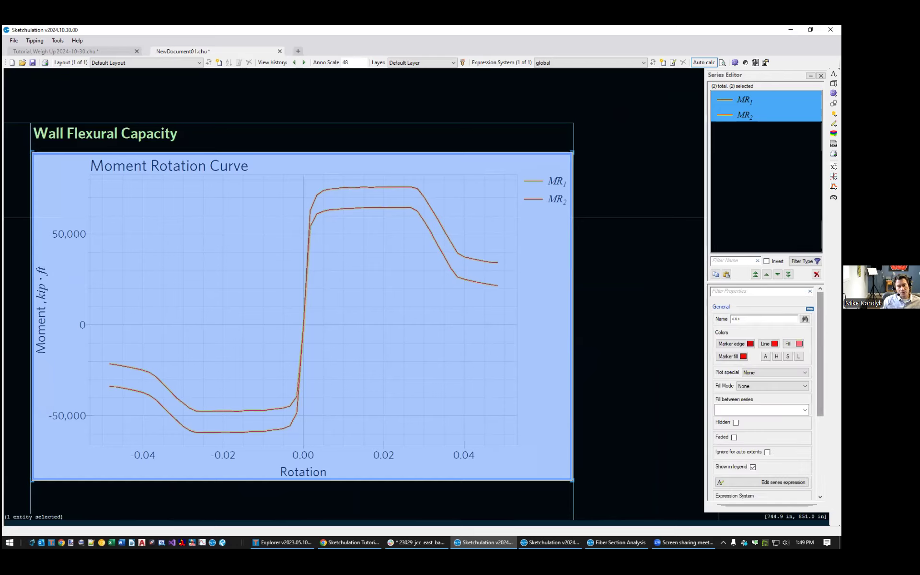
pyautogui.click(732, 259)
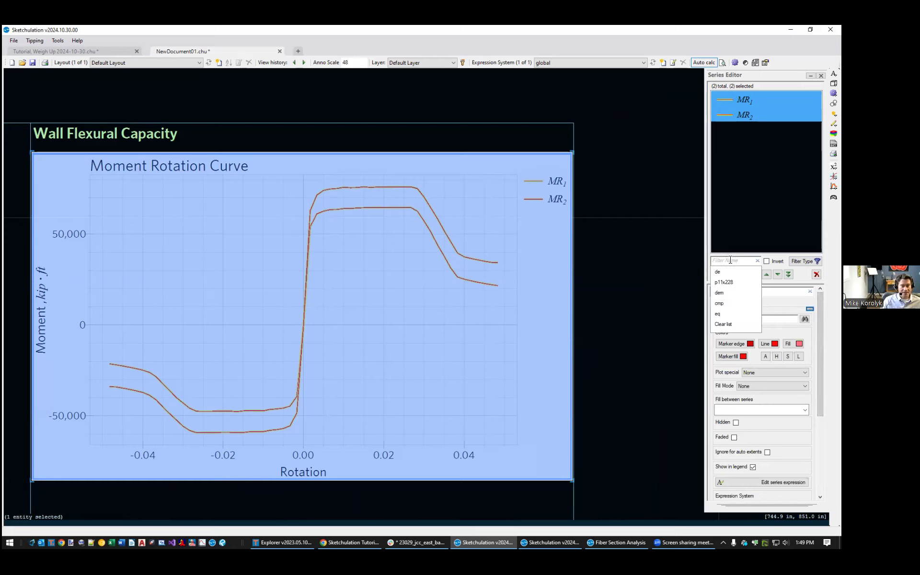
pyautogui.click(741, 259)
pyautogui.click(733, 261)
pyautogui.click(733, 261)
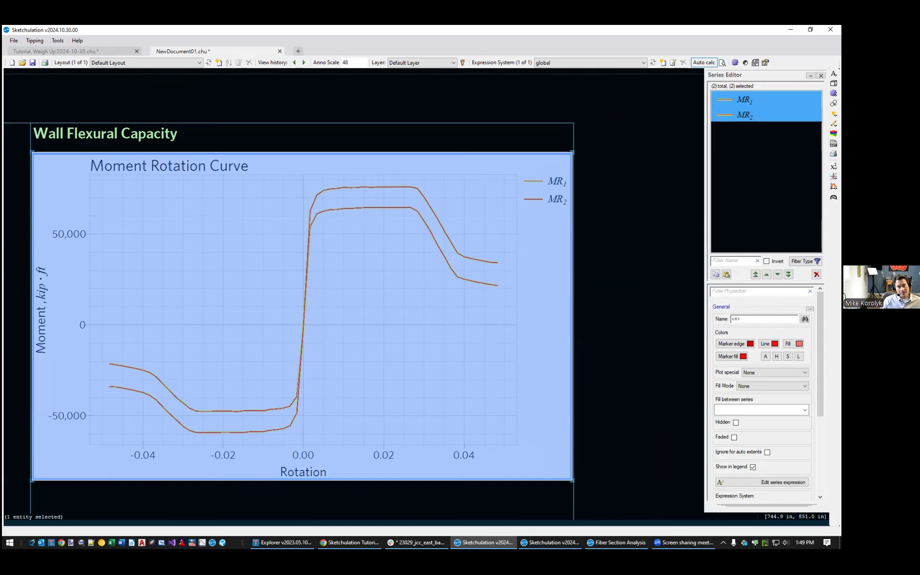
pyautogui.click(732, 260)
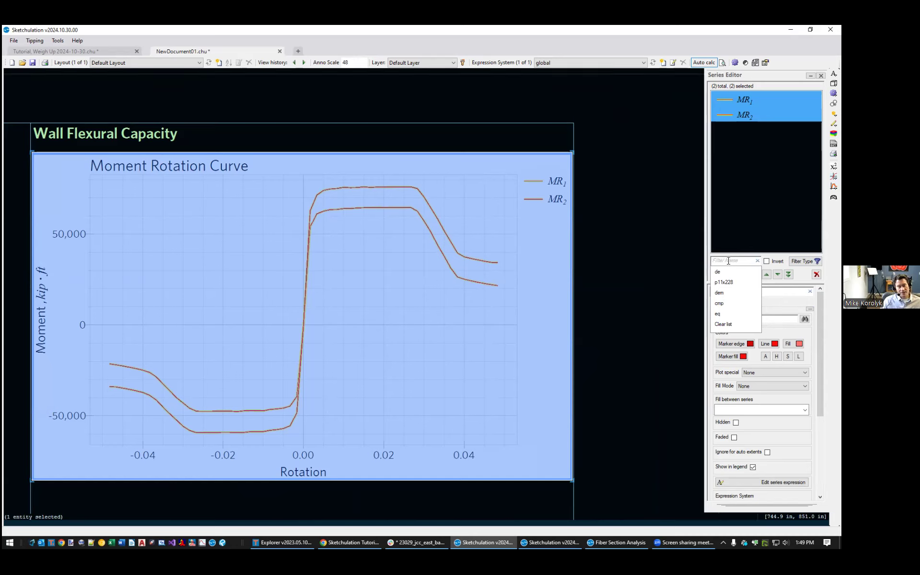
pyautogui.click(748, 96)
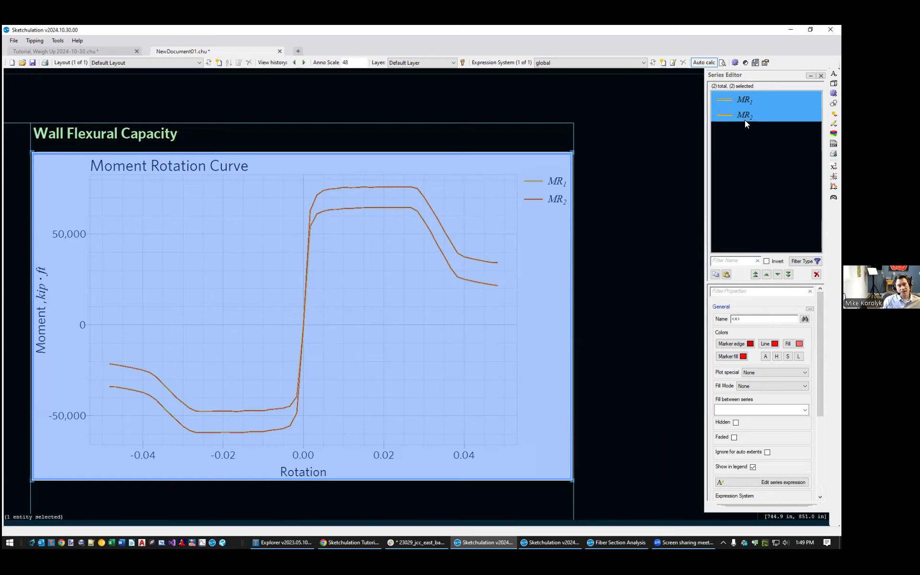
pyautogui.click(732, 260)
# Filter the series properties by "lin" and set the line width of both MR series to 3
pyautogui.click(725, 291)
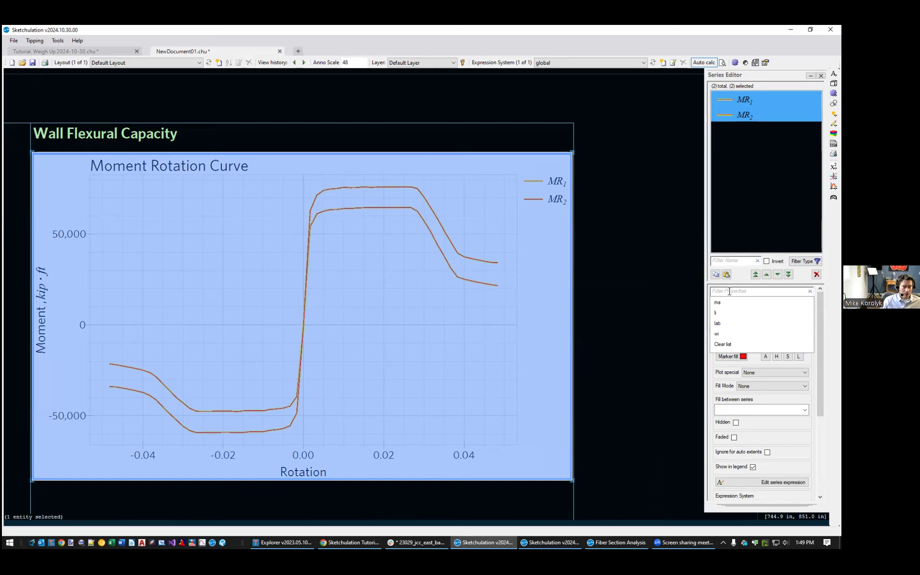
pyautogui.write('lin')
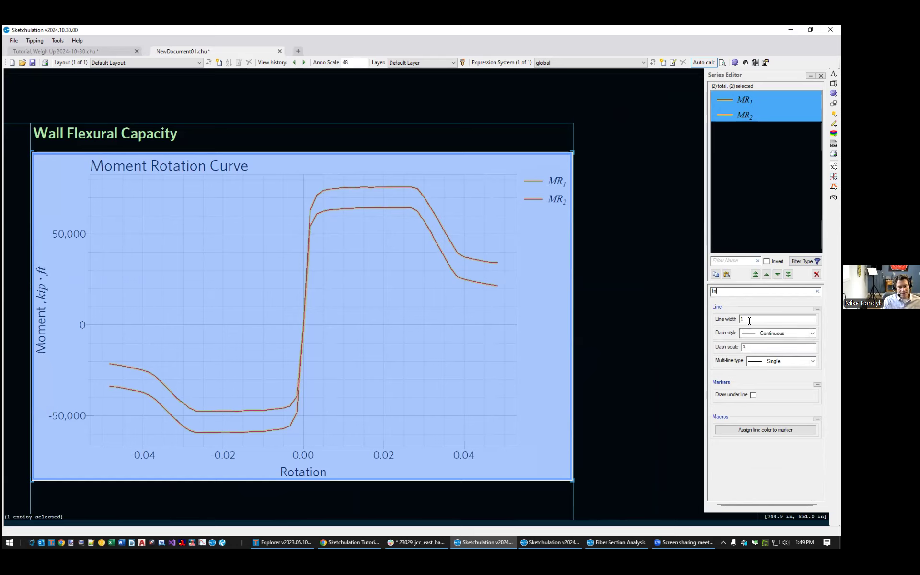
pyautogui.doubleClick(743, 319)
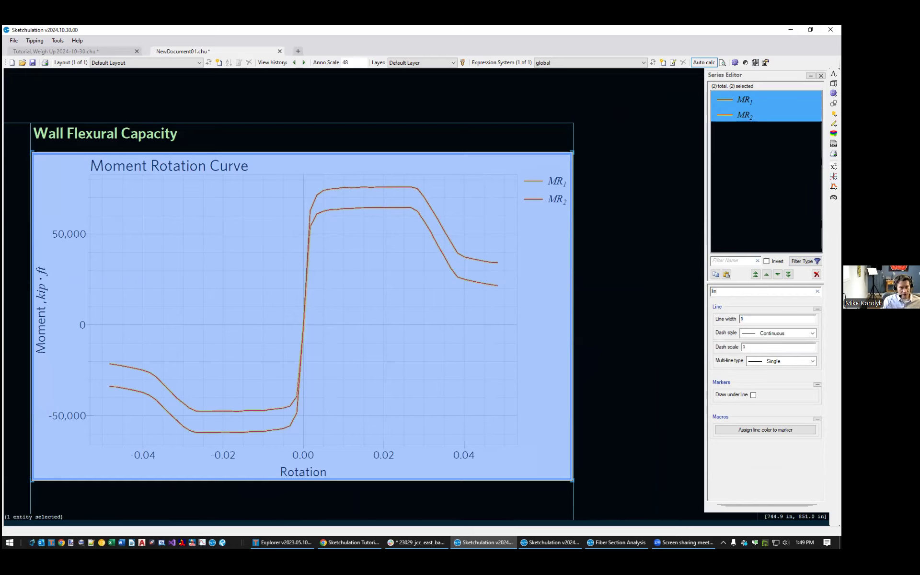
pyautogui.click(747, 290)
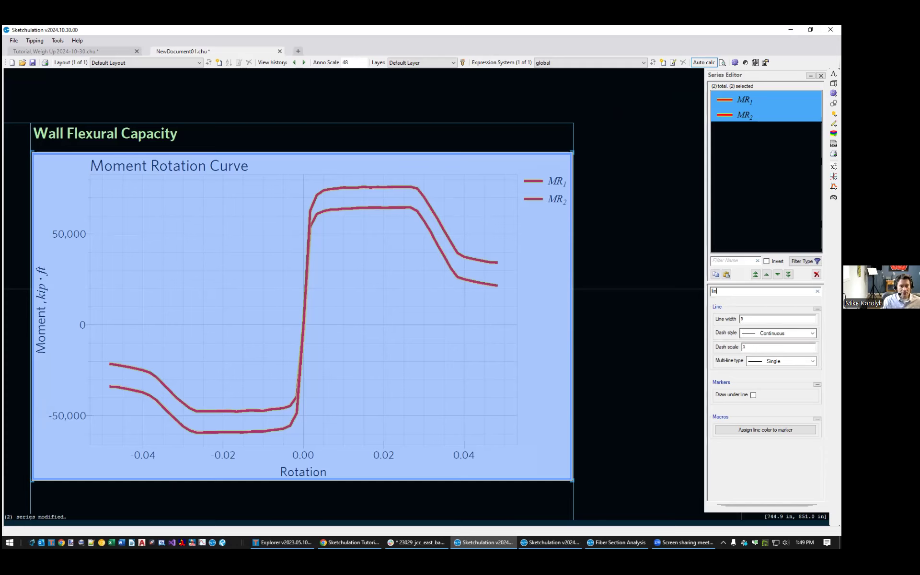
# Try the ShortDash dash style on both MR series and set it back to Continuous
pyautogui.click(751, 334)
pyautogui.click(749, 344)
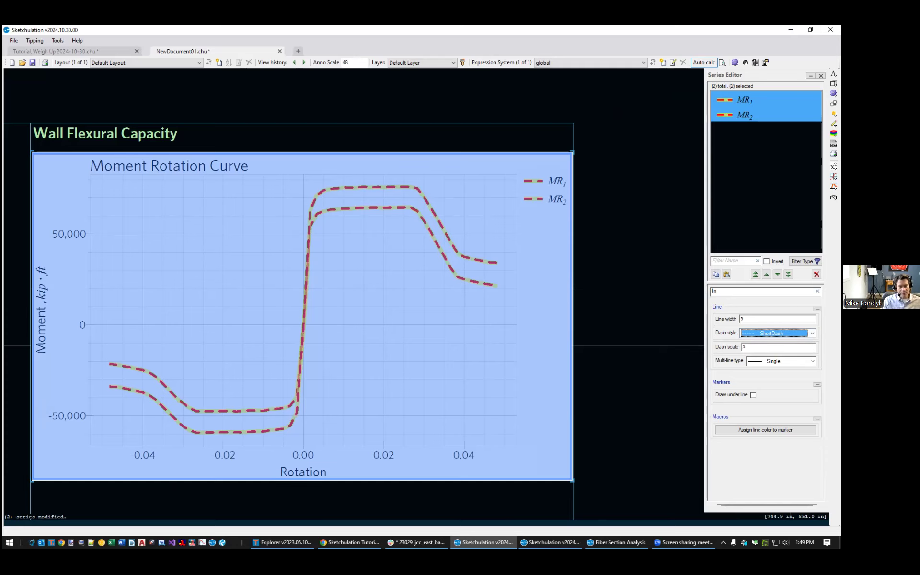
pyautogui.click(762, 334)
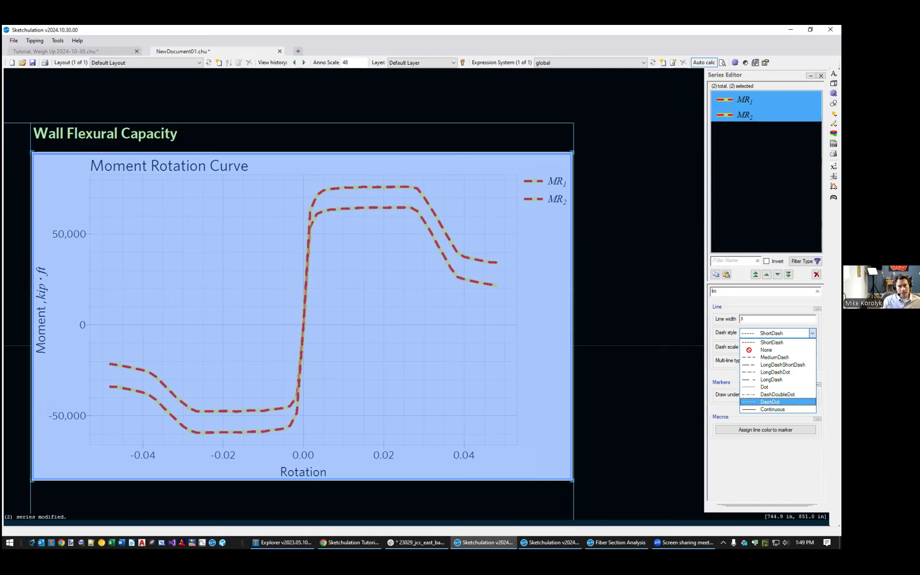
pyautogui.click(773, 410)
# Clear the property filter and expand the General properties of both series to reach their color settings
pyautogui.click(754, 291)
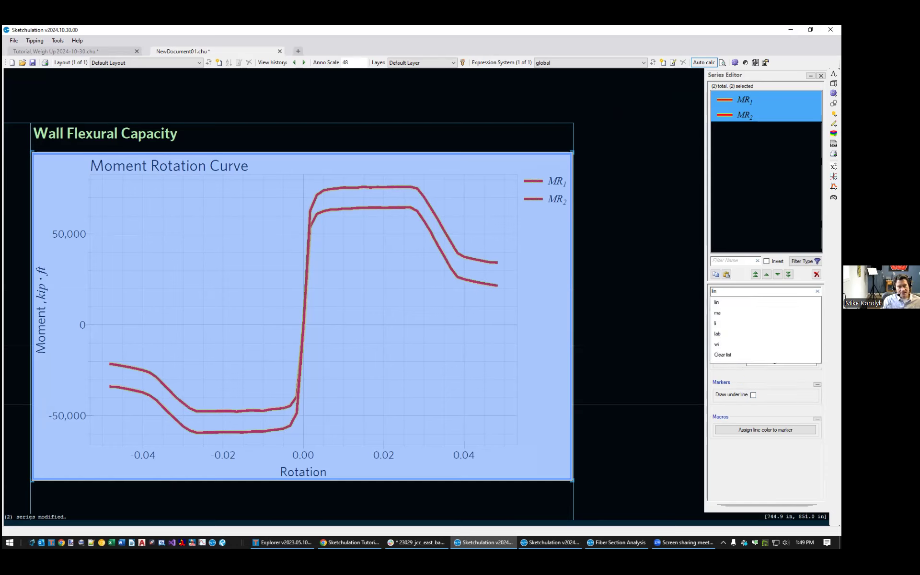
pyautogui.click(818, 291)
pyautogui.click(754, 292)
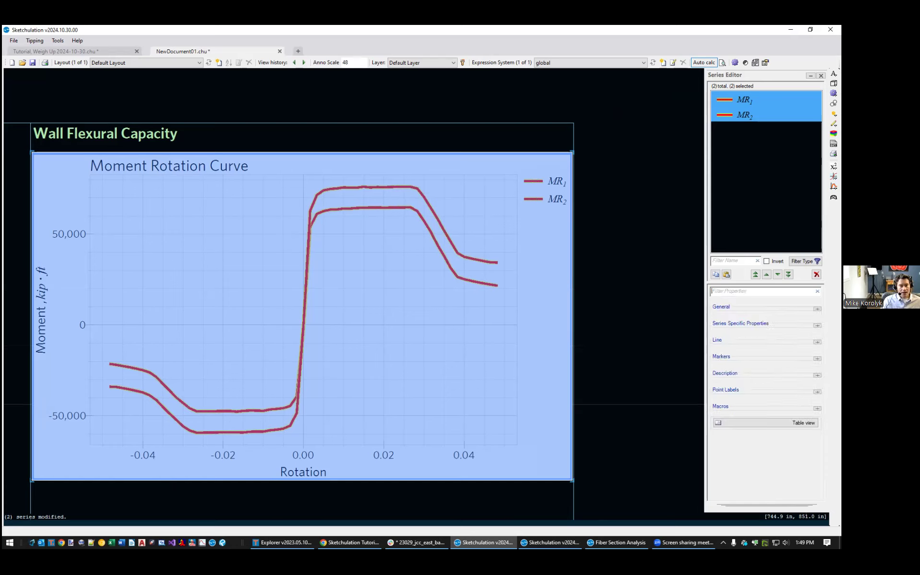
pyautogui.click(818, 309)
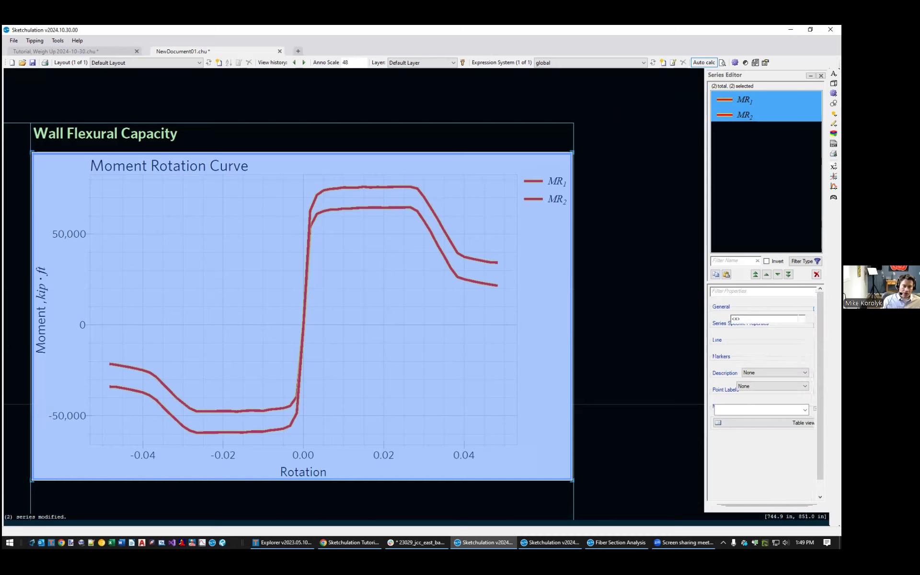
pyautogui.scroll(-1, 818, 309)
pyautogui.scroll(1, 767, 394)
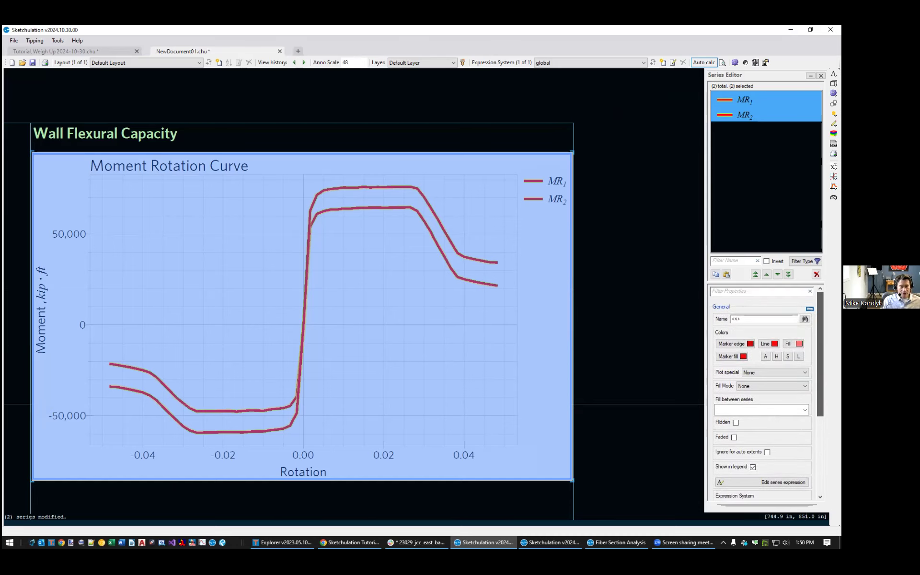
pyautogui.scroll(-1, 766, 393)
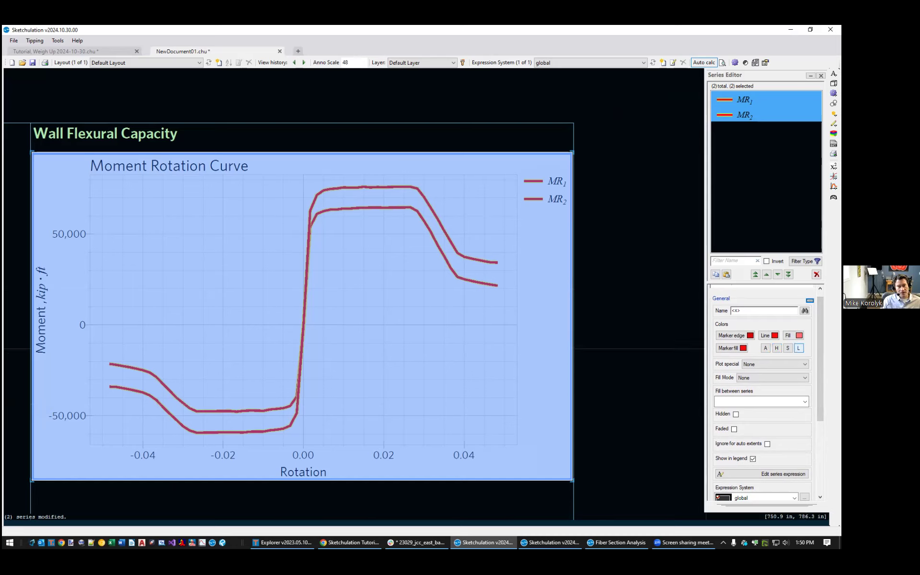
# Change only the MR_2 series' color hue to 180 for its line, fill and markers
pyautogui.click(766, 100)
pyautogui.click(766, 111)
pyautogui.click(777, 348)
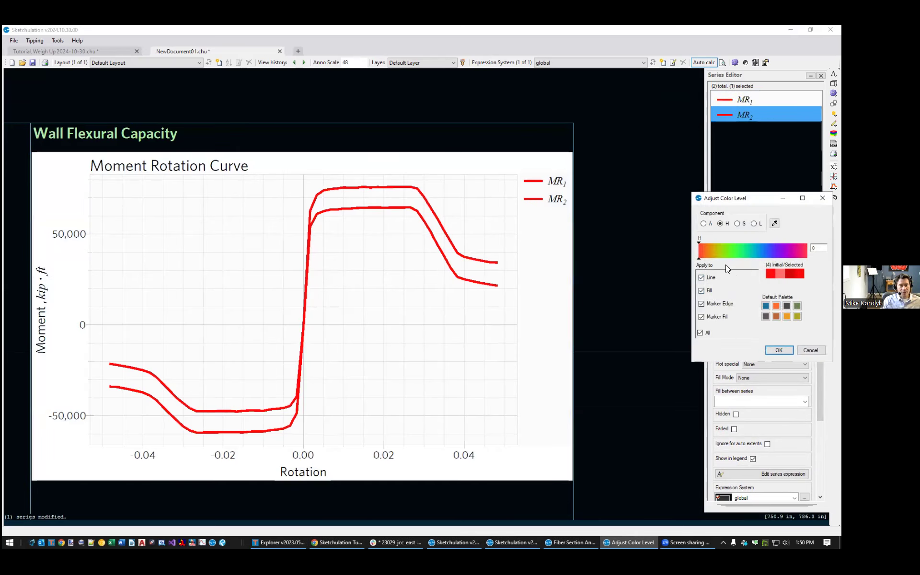
pyautogui.moveTo(720, 253)
pyautogui.mouseDown()
pyautogui.moveTo(767, 253)
pyautogui.moveTo(753, 253)
pyautogui.mouseUp()
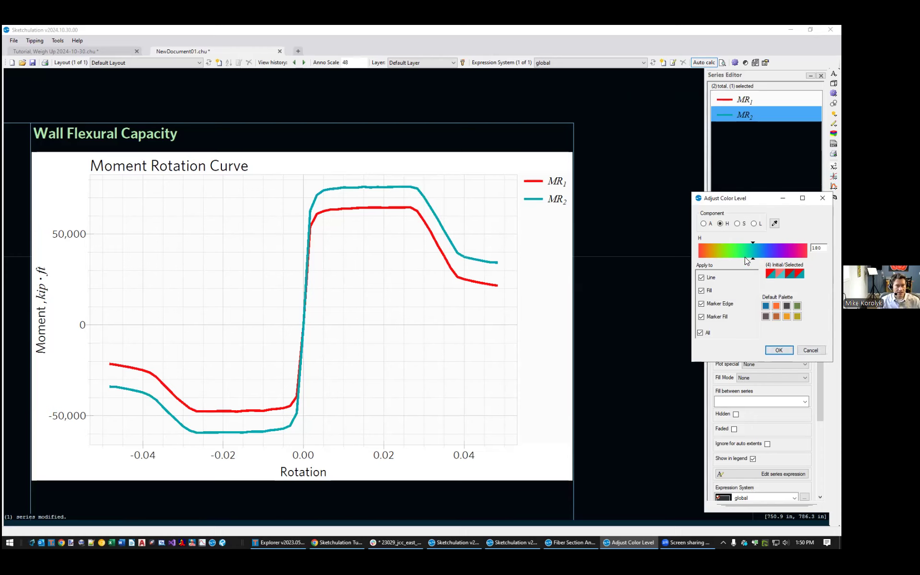
pyautogui.click(779, 350)
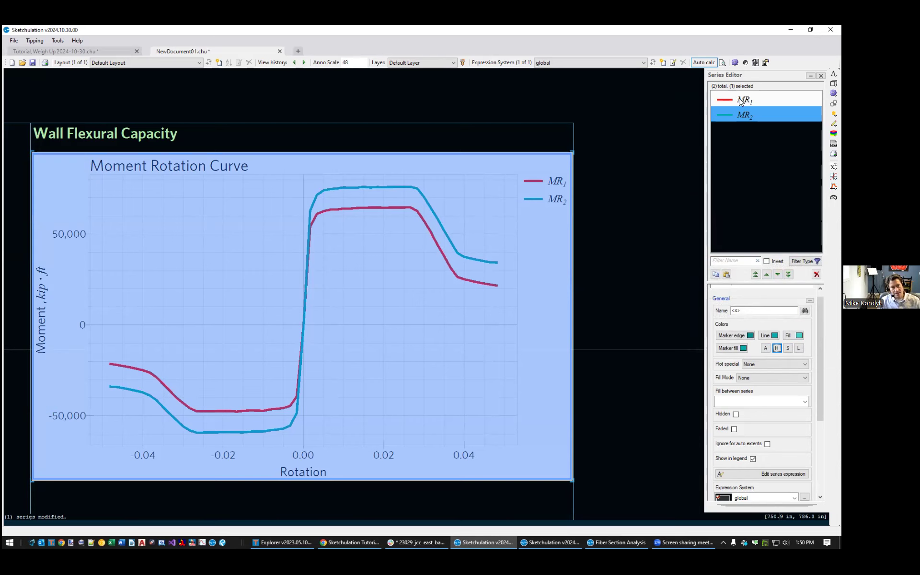
# Set the color saturation of both MR series to about 44 for line, fill and markers
pyautogui.moveTo(741, 101); pyautogui.dragTo(744, 119)
pyautogui.click(788, 348)
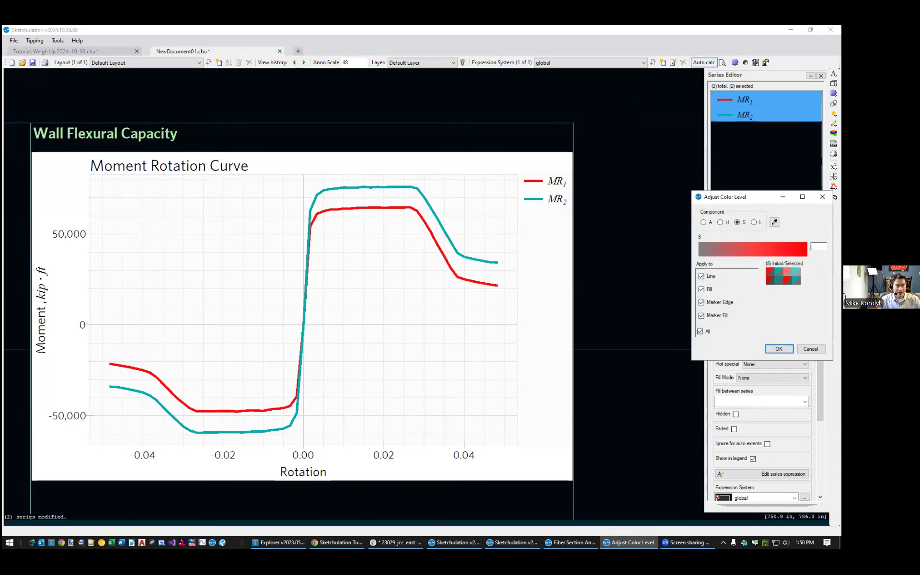
pyautogui.click(744, 252)
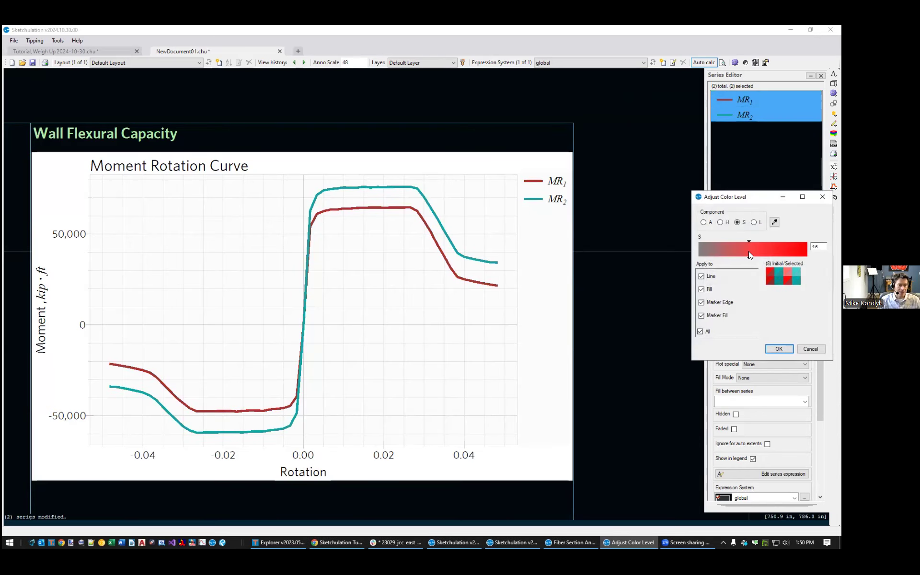
pyautogui.click(779, 349)
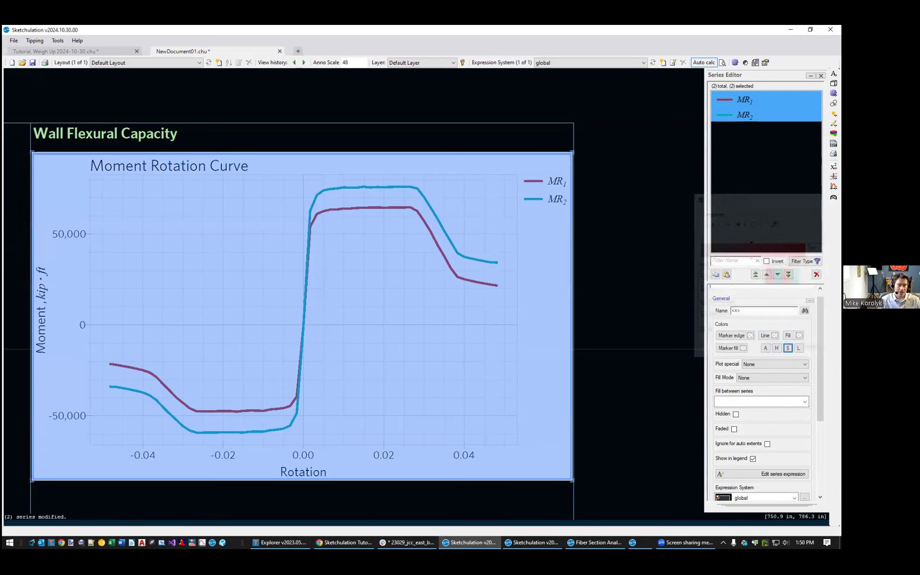
# Set the color lightness of both MR series to 66 for line, fill and markers
pyautogui.click(799, 348)
pyautogui.moveTo(748, 254); pyautogui.dragTo(770, 251)
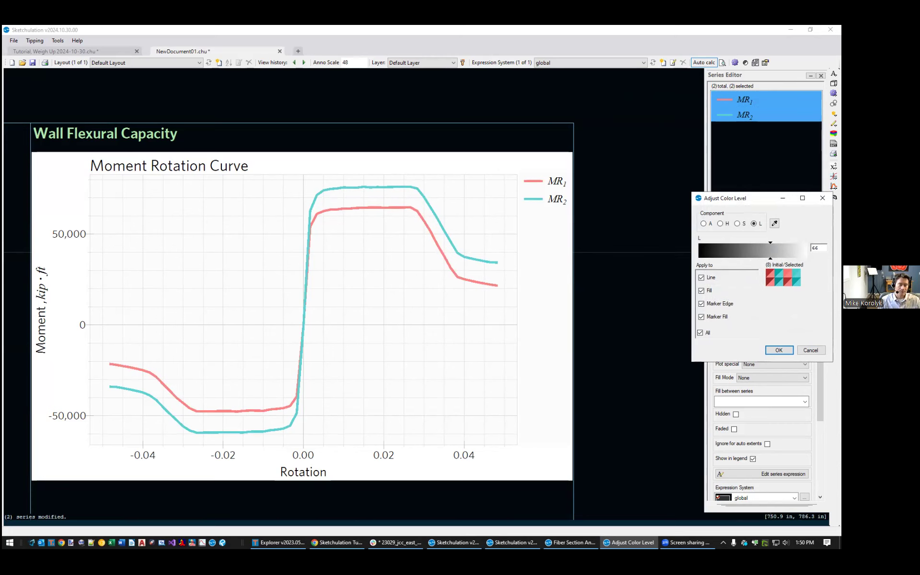
pyautogui.click(779, 349)
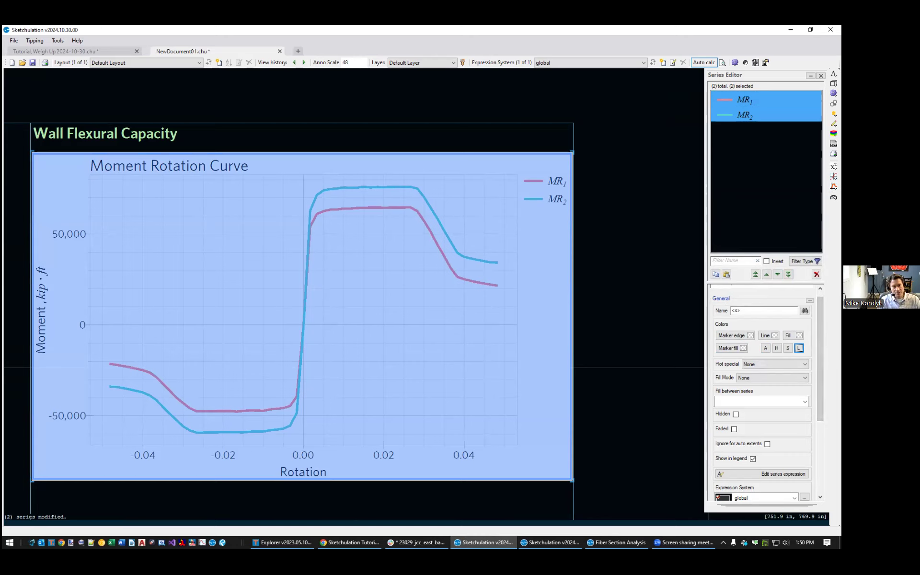
# Expand the series' marker properties and set a filled circle marker symbol on both MR series
pyautogui.click(762, 100)
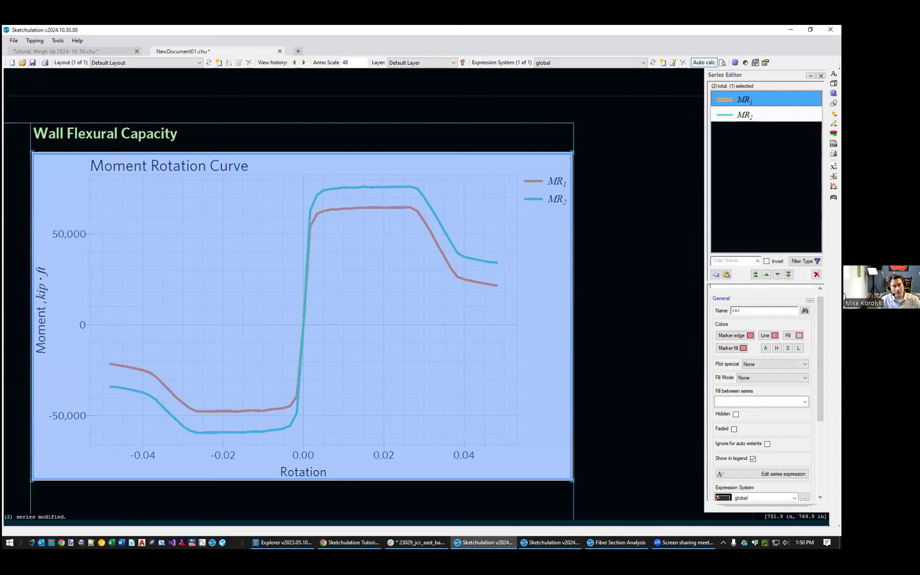
pyautogui.scroll(-3, 766, 392)
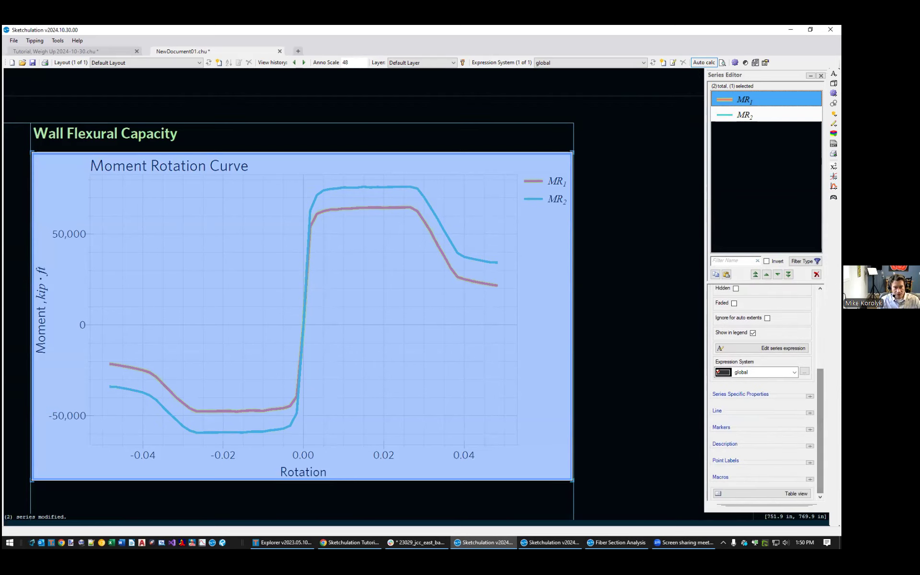
pyautogui.click(809, 430)
pyautogui.scroll(-2, 809, 430)
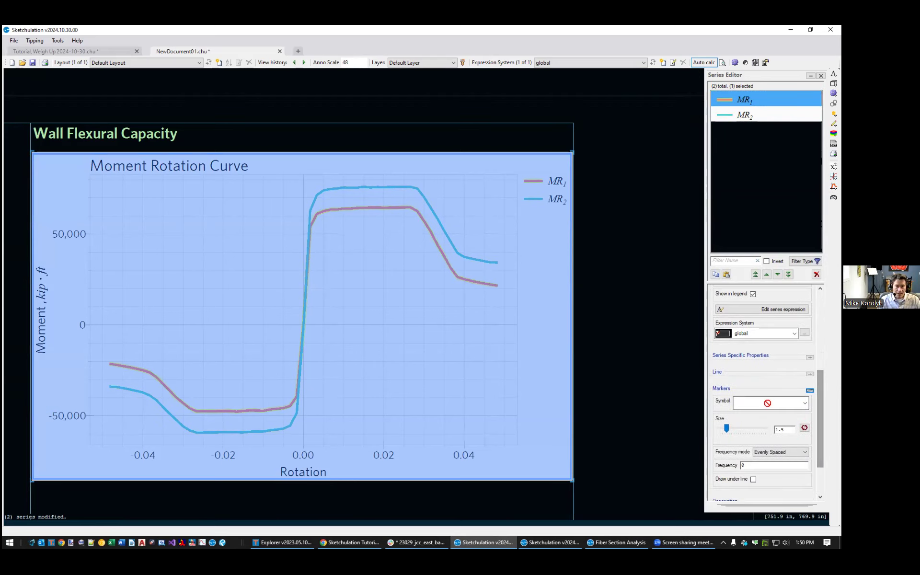
pyautogui.moveTo(767, 99); pyautogui.dragTo(767, 115)
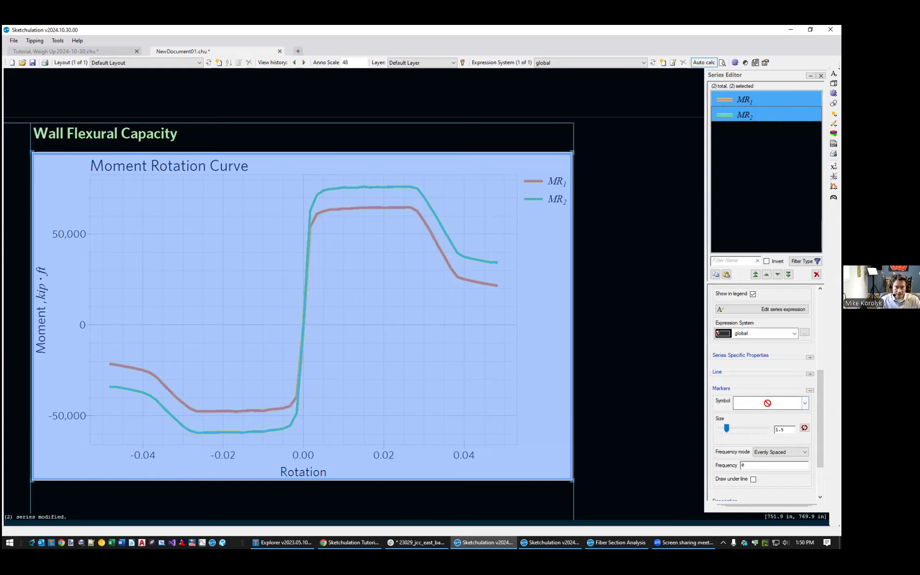
pyautogui.click(771, 403)
pyautogui.click(771, 502)
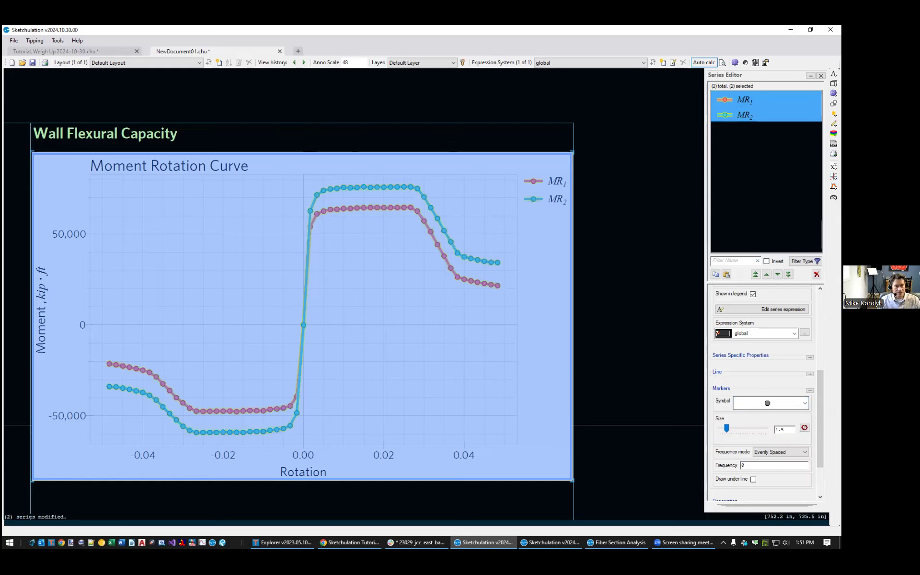
# Enumerate the markers of the two selected series so each curve gets its own symbol
pyautogui.rightClick(742, 101)
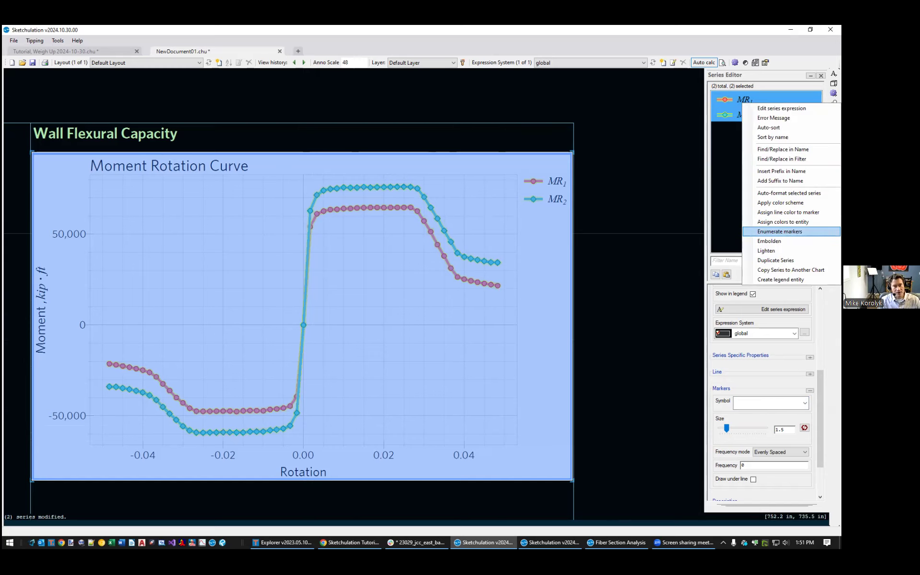
pyautogui.click(791, 232)
pyautogui.scroll(5, 398, 175)
pyautogui.scroll(4, 426, 131)
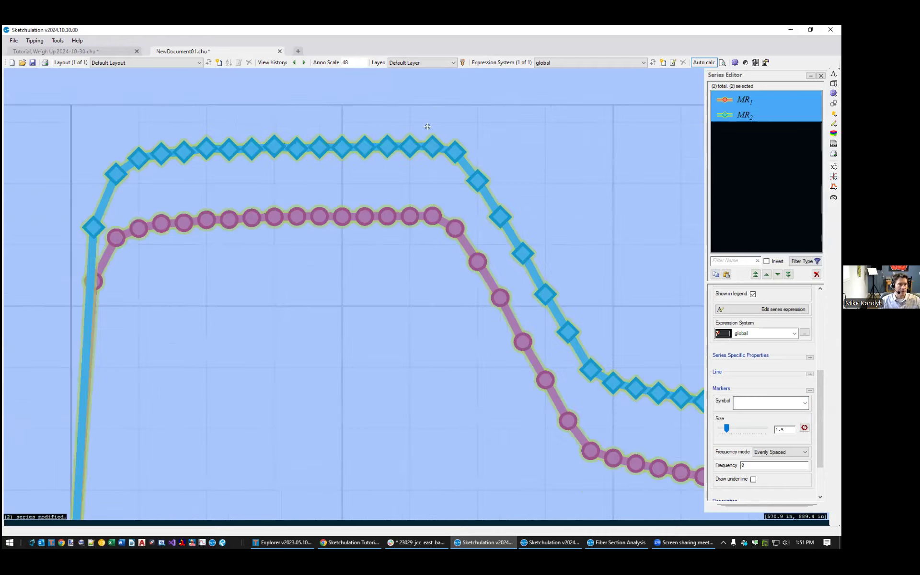
pyautogui.scroll(-2, 427, 130)
pyautogui.scroll(-1, 536, 264)
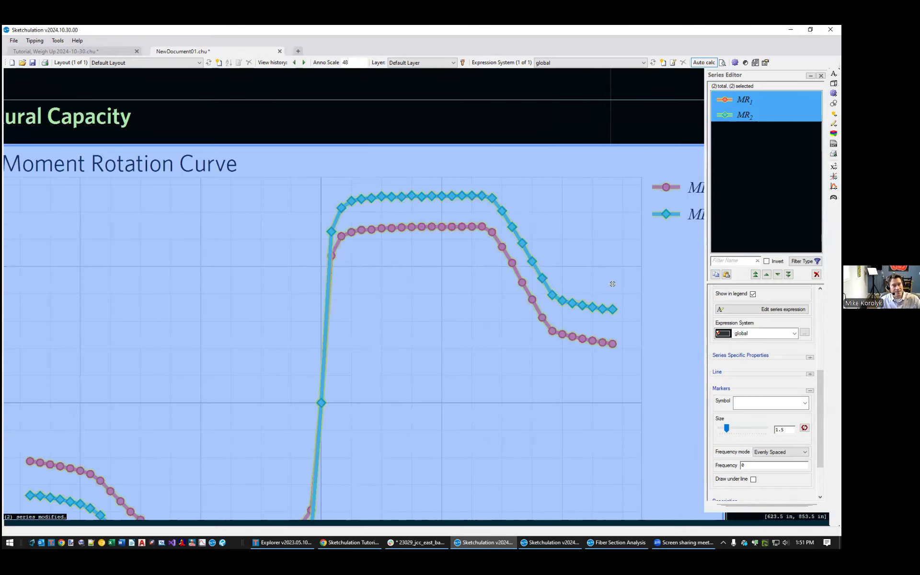
pyautogui.moveTo(610, 304); pyautogui.dragTo(548, 262, button='middle')
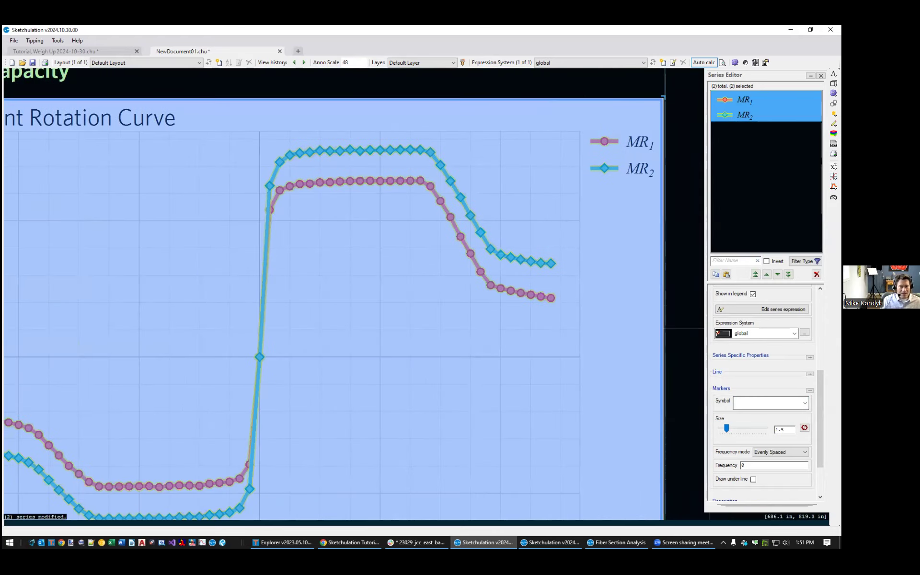
# Set the marker frequency of both MR series to 4, keeping the Evenly Spaced mode
pyautogui.moveTo(821, 418); pyautogui.dragTo(821, 445)
pyautogui.click(783, 396)
pyautogui.click(782, 396)
pyautogui.doubleClick(750, 409)
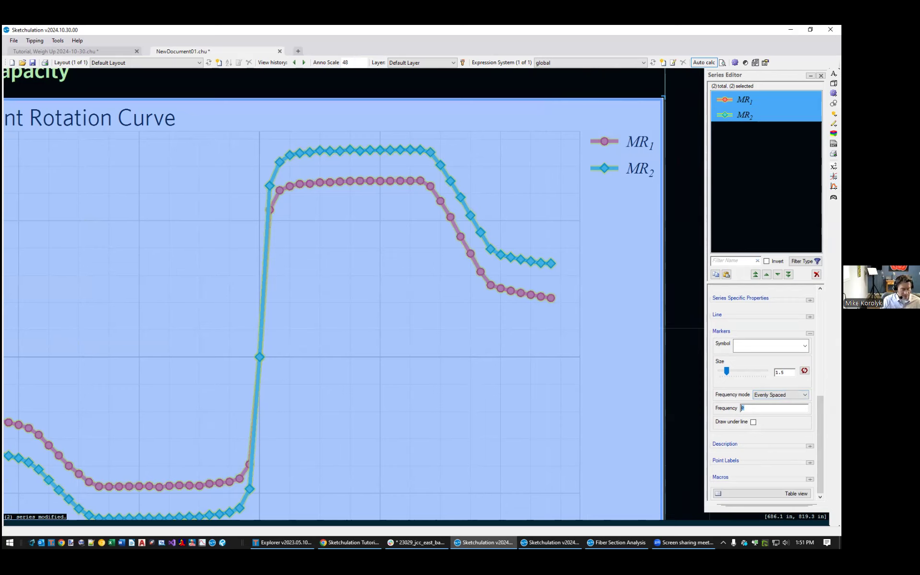
pyautogui.press('Tab')
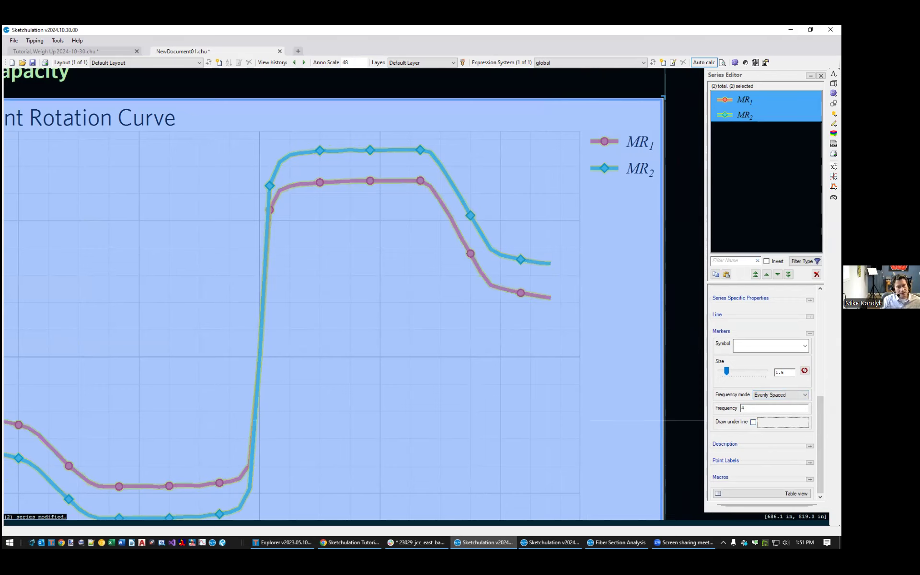
# Try the Max AbsX and Extrema marker frequency modes on both MR series
pyautogui.click(781, 395)
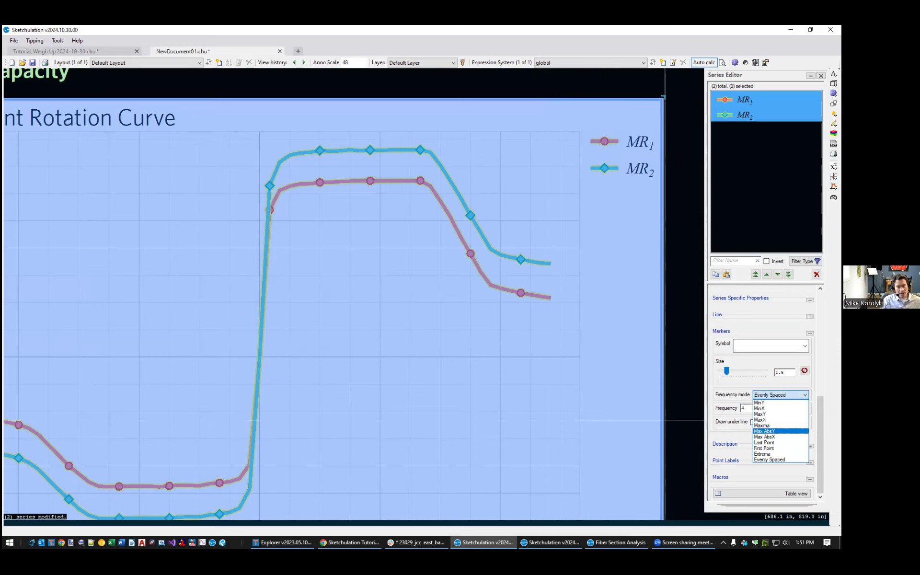
pyautogui.click(764, 436)
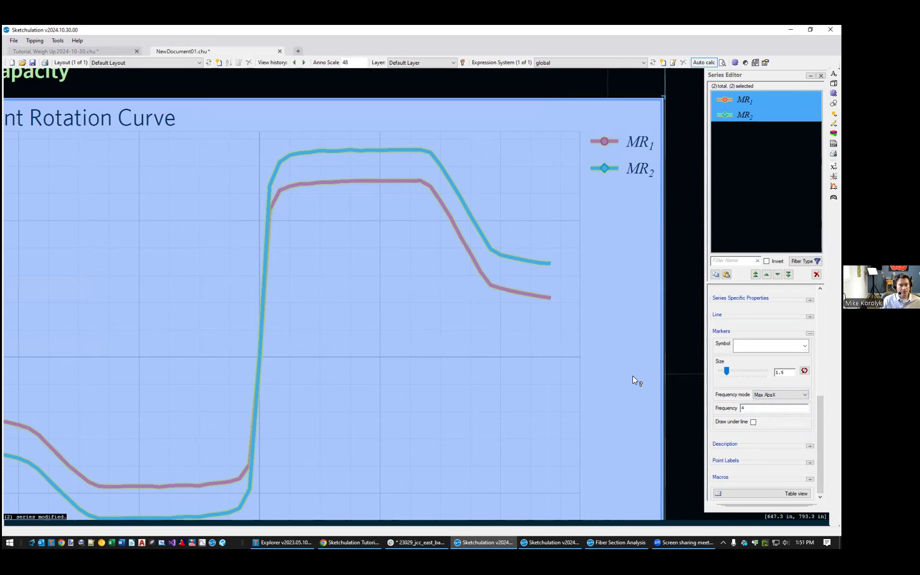
pyautogui.scroll(-2, 469, 370)
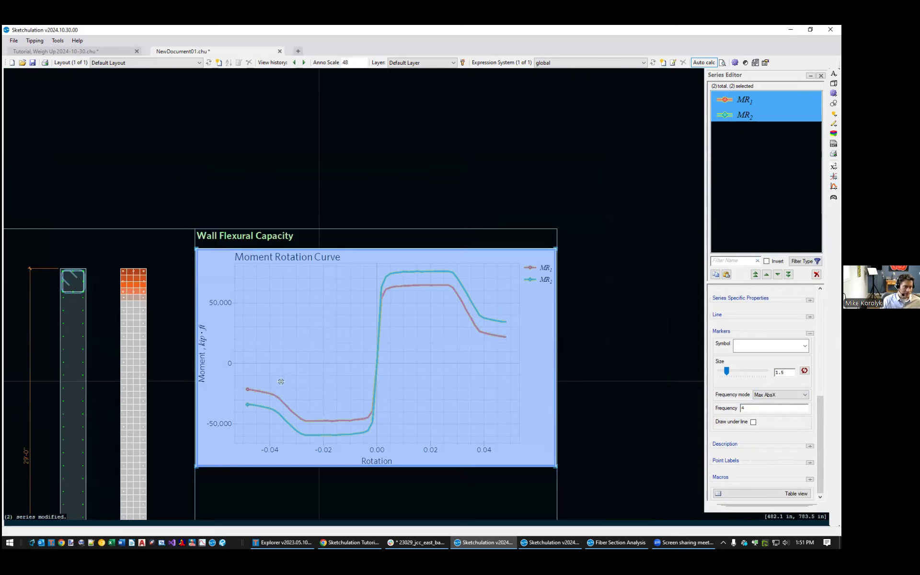
pyautogui.click(780, 395)
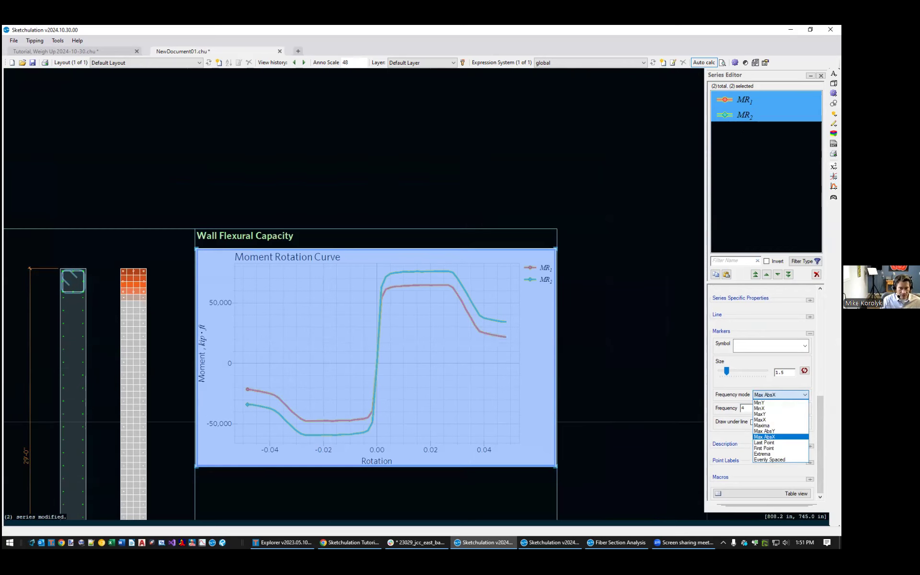
pyautogui.click(778, 453)
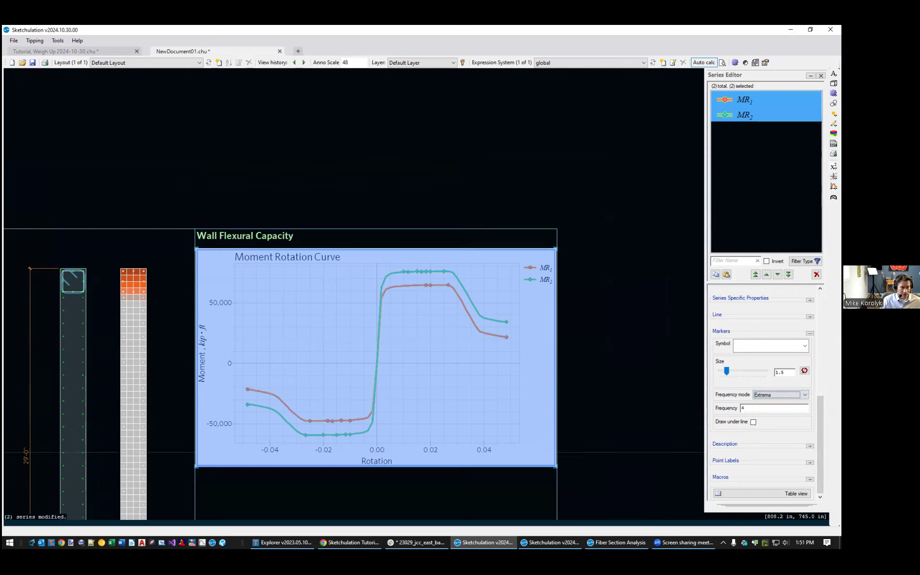
# Set the marker frequency mode of both MR series to Maxima and deselect the chart
pyautogui.click(781, 395)
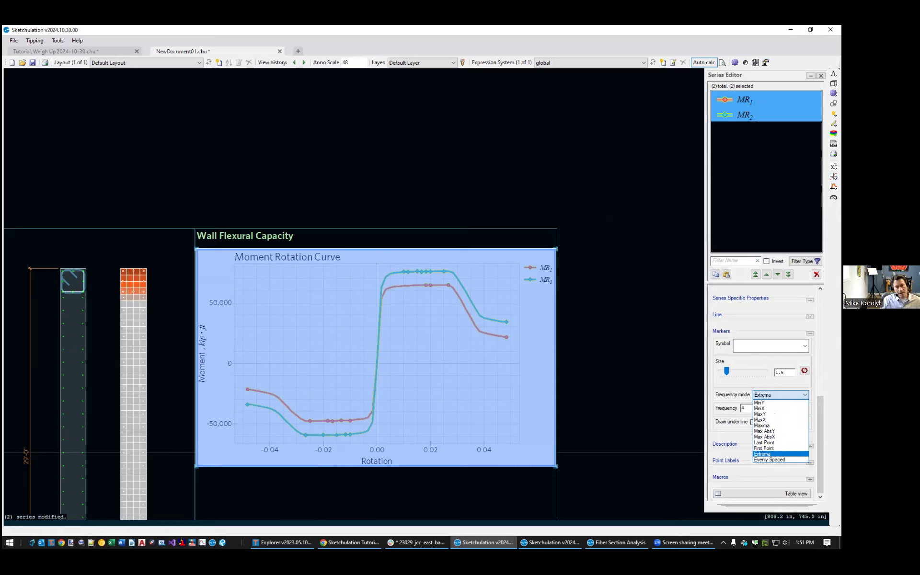
pyautogui.click(767, 425)
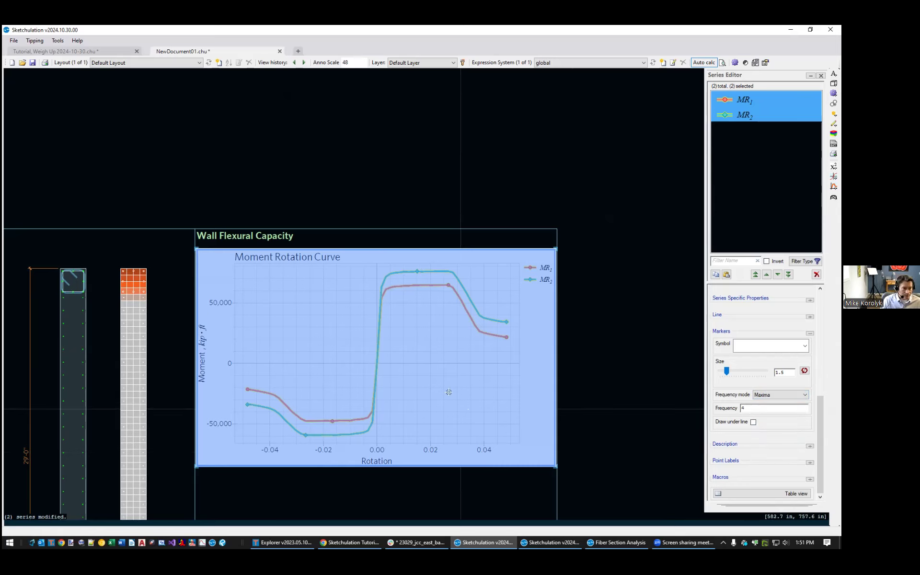
pyautogui.scroll(2, 446, 266)
pyautogui.scroll(2, 445, 266)
pyautogui.press('Escape')
pyautogui.moveTo(594, 314); pyautogui.dragTo(433, 316, button='middle')
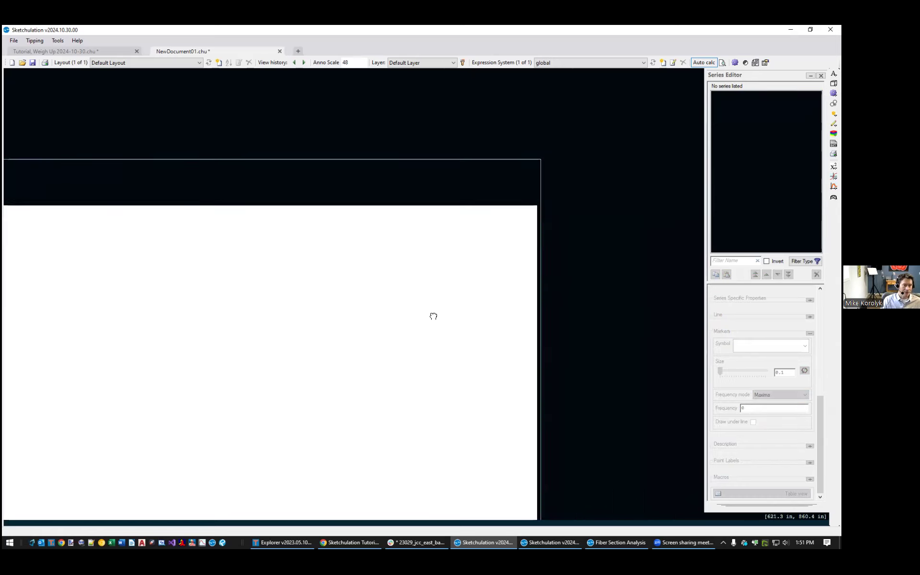
pyautogui.scroll(-1, 372, 323)
pyautogui.moveTo(403, 356); pyautogui.dragTo(437, 301, button='middle')
# Reselect the chart, expand its series' point label properties and review the chart tags help on <x>, <y> and <col(columnName)>
pyautogui.click(482, 224)
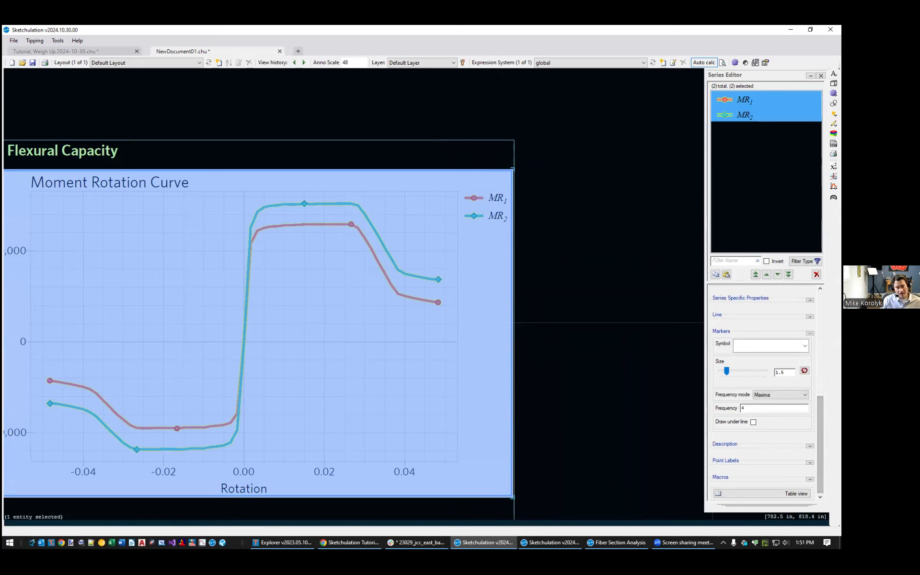
pyautogui.click(810, 463)
pyautogui.scroll(-2, 745, 413)
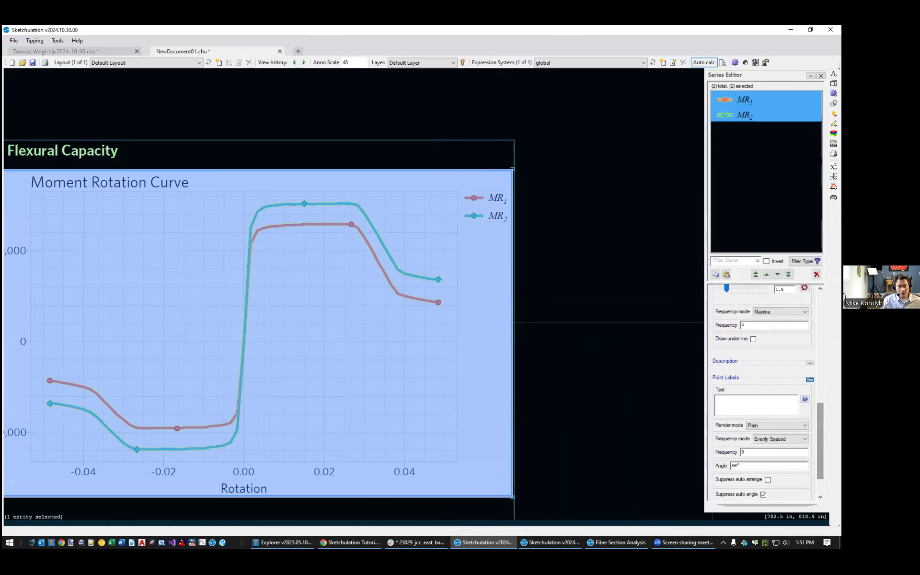
pyautogui.click(805, 400)
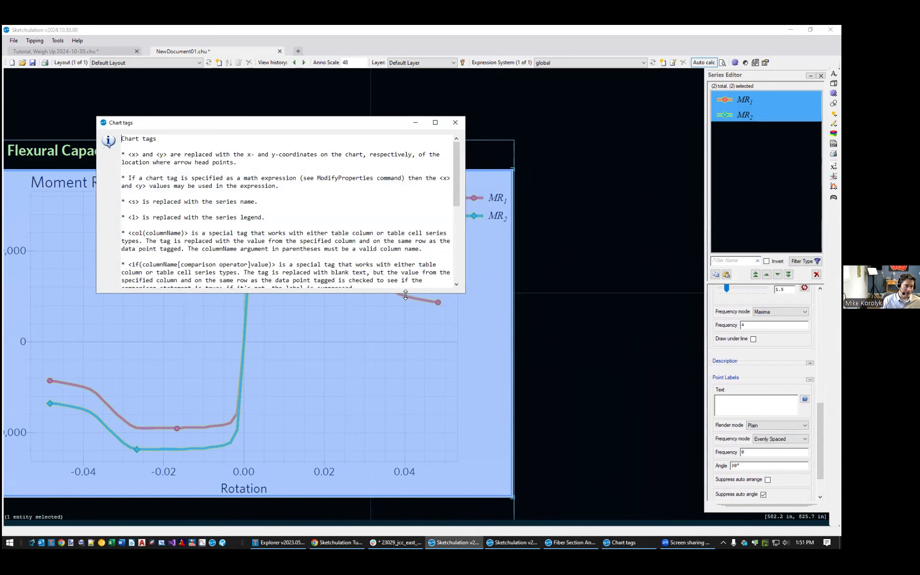
pyautogui.moveTo(405, 294); pyautogui.dragTo(385, 437)
pyautogui.scroll(-2, 291, 281)
pyautogui.scroll(2, 291, 281)
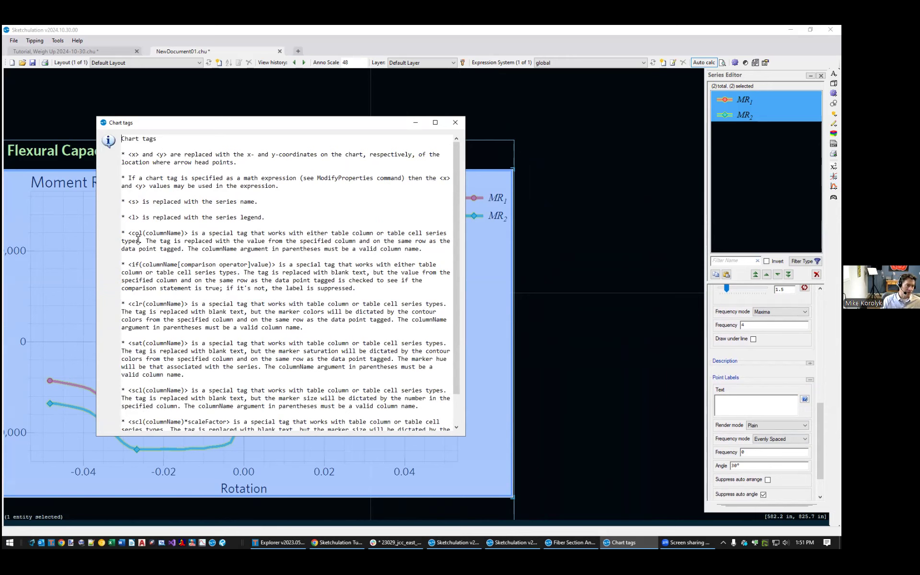
pyautogui.moveTo(129, 236); pyautogui.dragTo(190, 236)
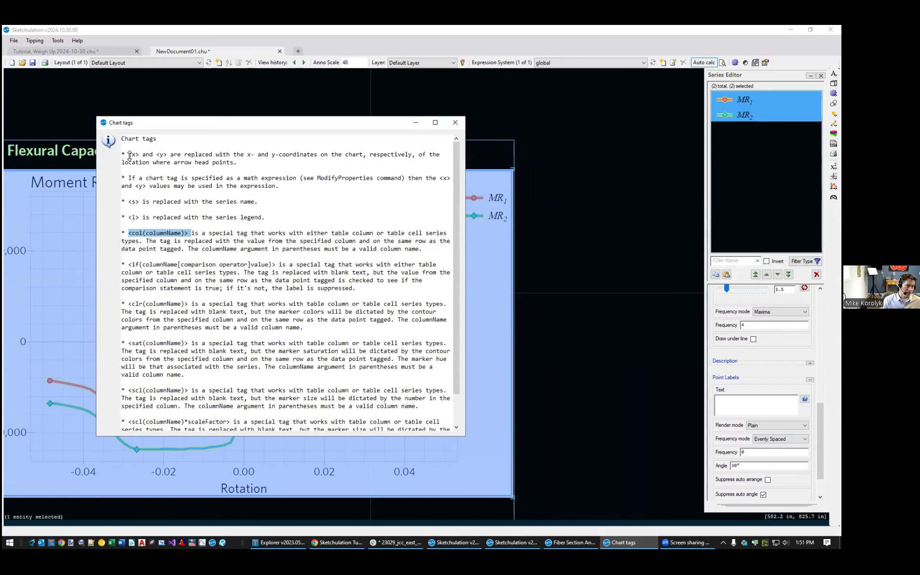
pyautogui.moveTo(128, 155); pyautogui.dragTo(167, 155)
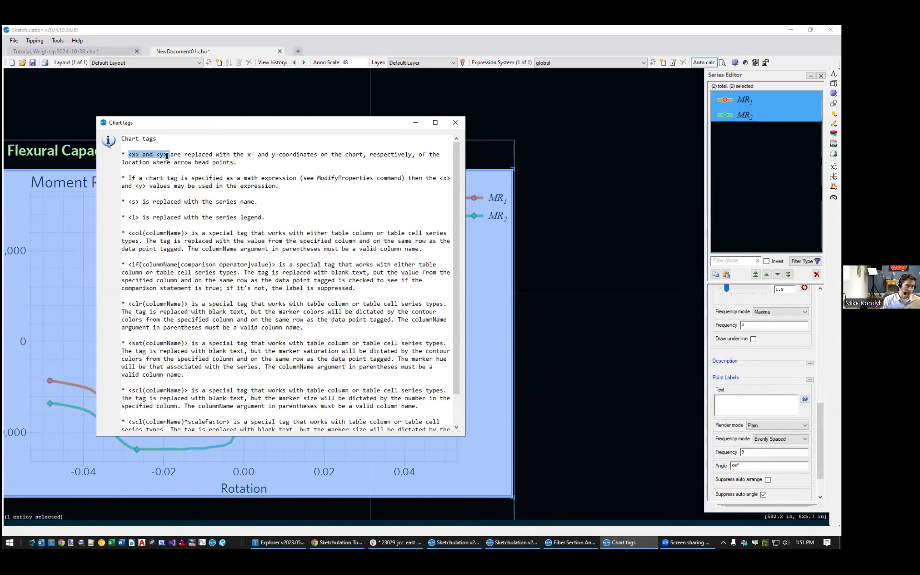
pyautogui.click(454, 119)
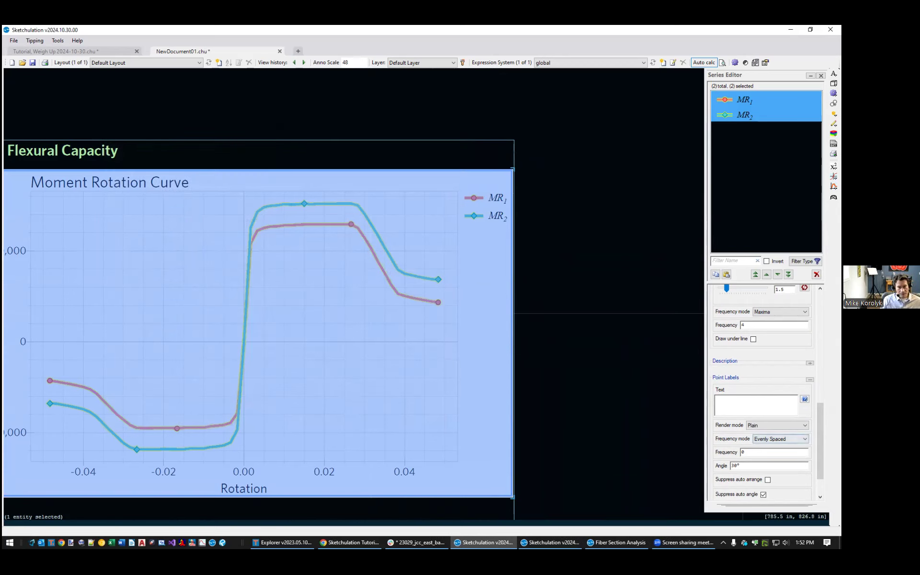
# Label both MR series with the text <y> only at their Max AbsY points
pyautogui.click(780, 439)
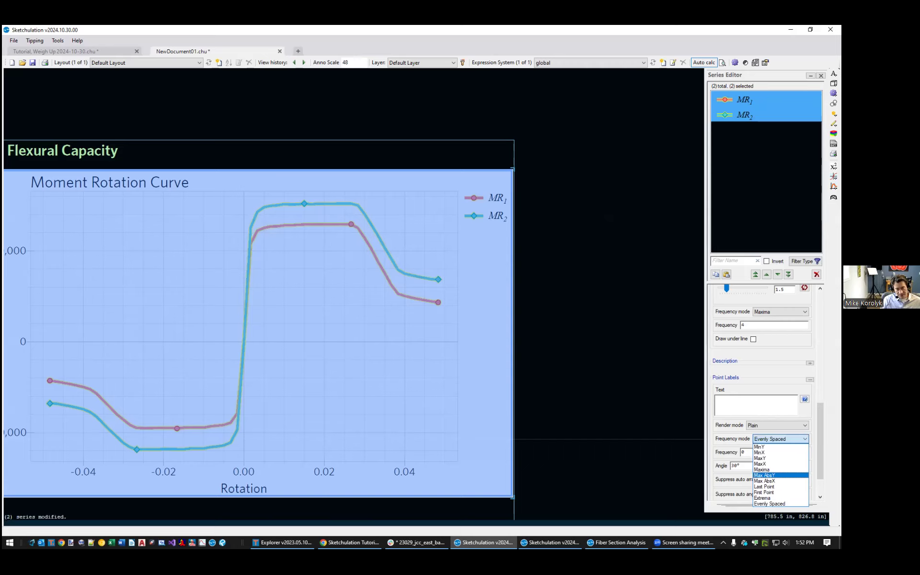
pyautogui.press('Return')
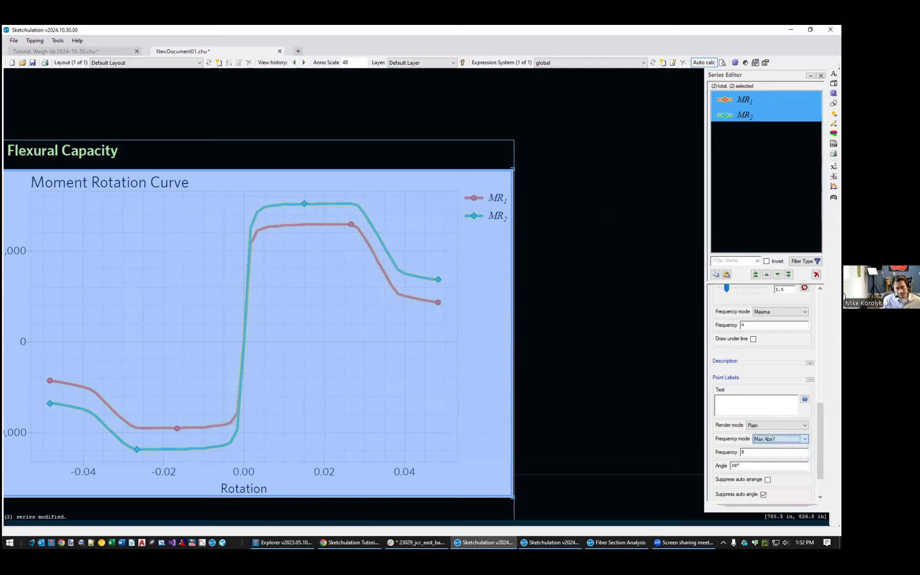
pyautogui.click(748, 402)
pyautogui.write('<y>')
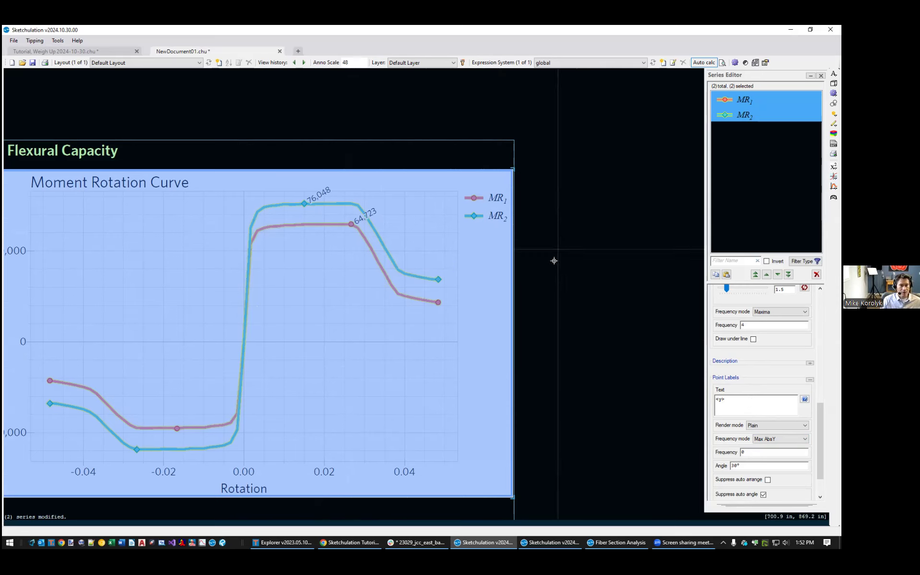
pyautogui.scroll(-2, 404, 230)
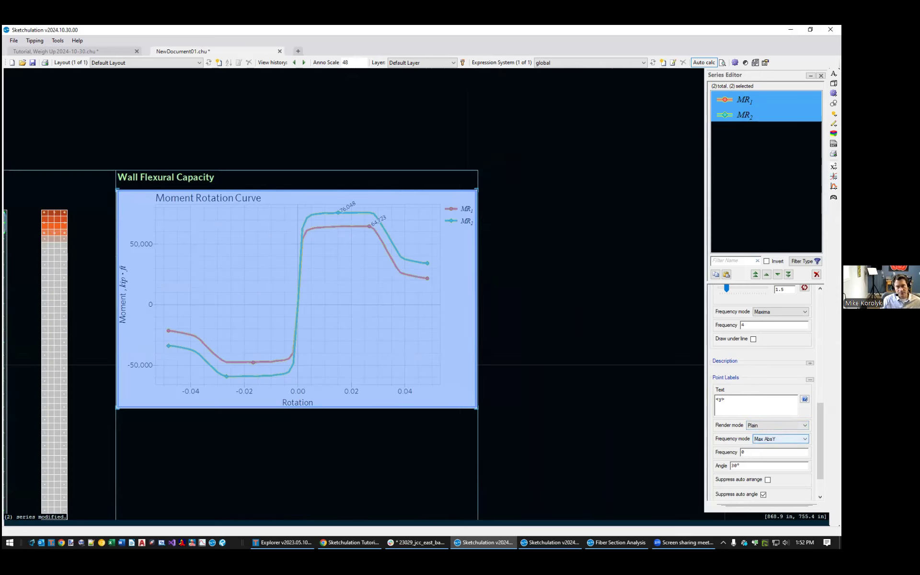
pyautogui.scroll(3, 762, 393)
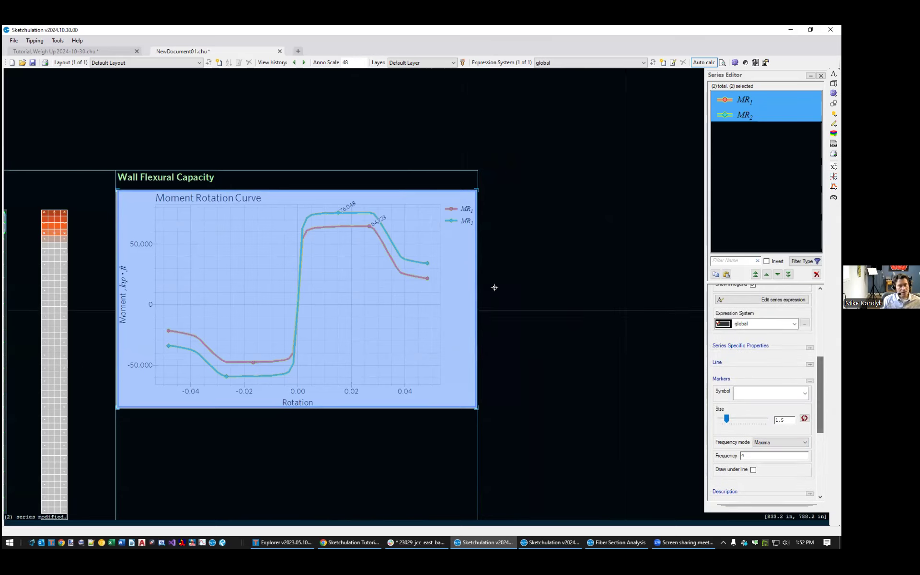
pyautogui.scroll(4, 473, 312)
pyautogui.scroll(3, 416, 267)
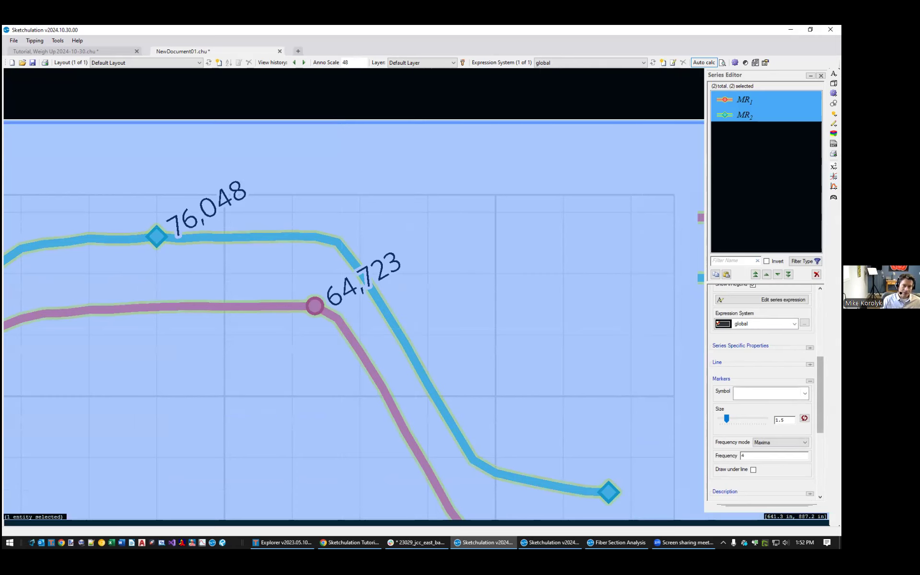
pyautogui.scroll(5, 762, 383)
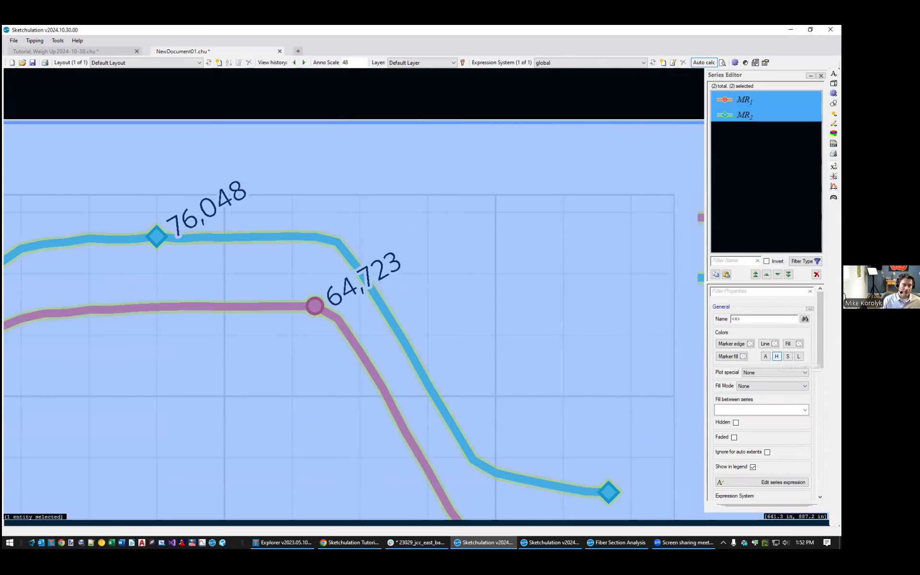
pyautogui.click(777, 357)
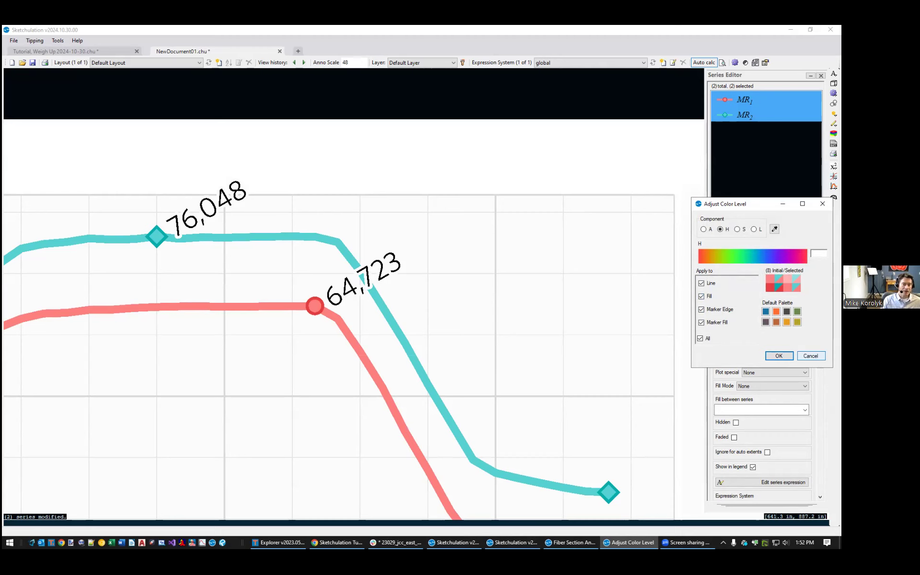
pyautogui.click(811, 355)
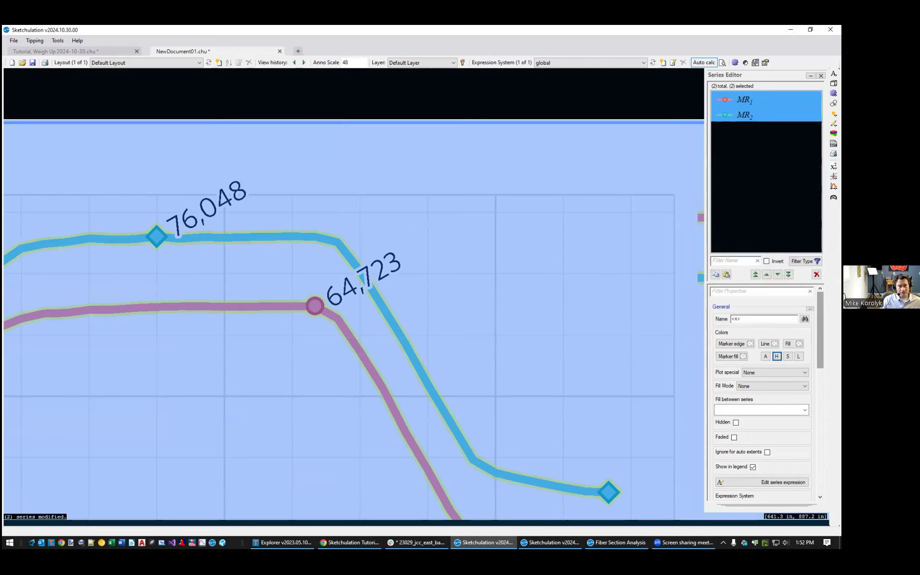
# Try the StepY and HistogramX special plot modes on both MR series and return them to None
pyautogui.scroll(-1, 766, 393)
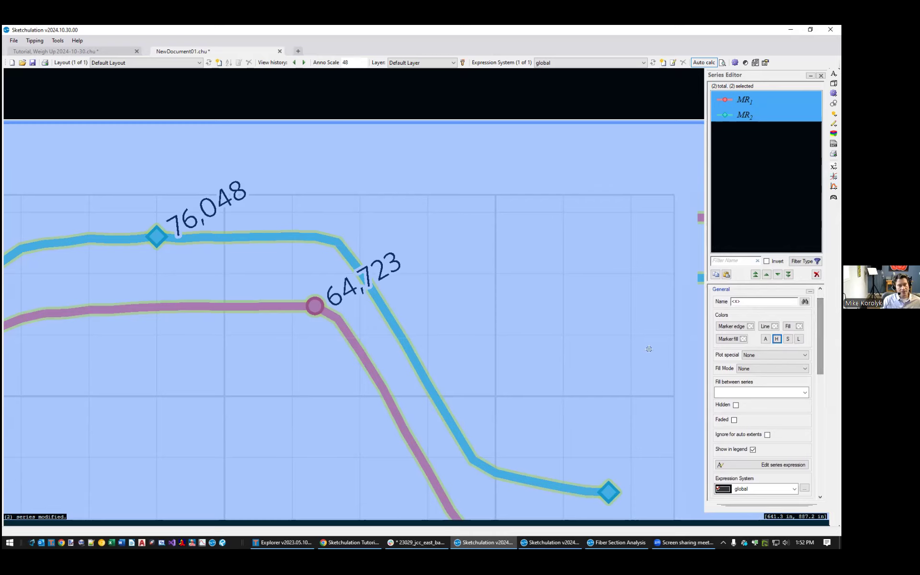
pyautogui.scroll(-3, 448, 291)
pyautogui.click(775, 355)
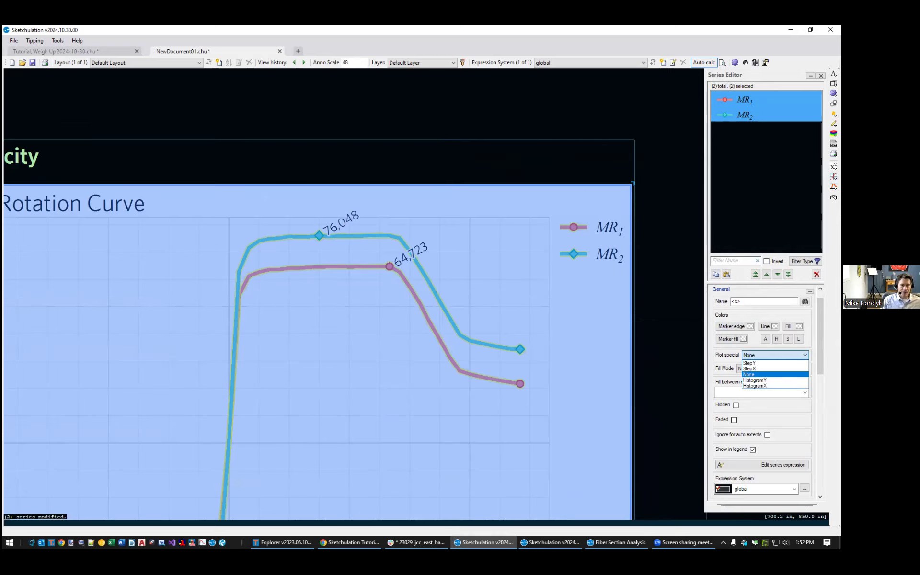
pyautogui.click(750, 363)
pyautogui.click(775, 355)
pyautogui.click(775, 355)
pyautogui.scroll(-2, 775, 355)
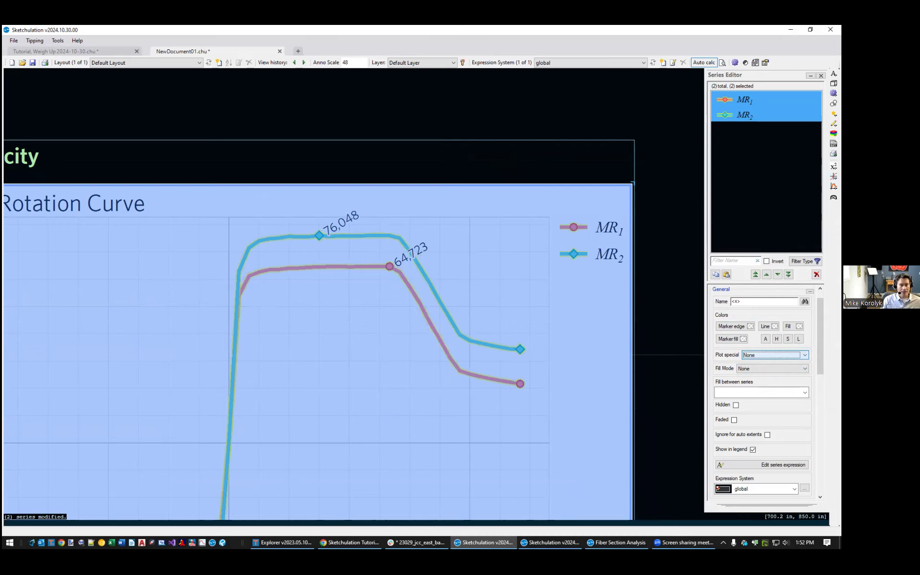
pyautogui.scroll(-1, 775, 355)
pyautogui.scroll(-1, 772, 355)
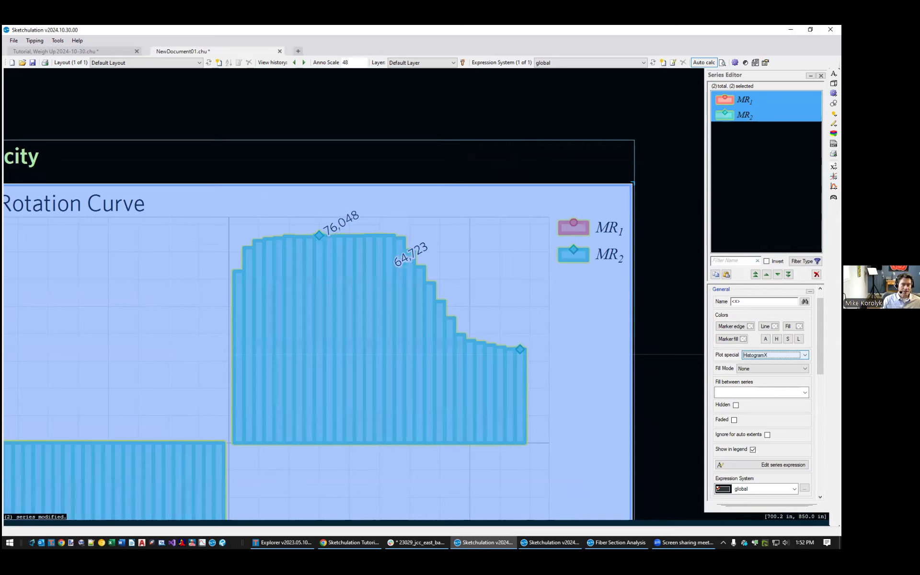
pyautogui.scroll(4, 799, 355)
pyautogui.click(777, 355)
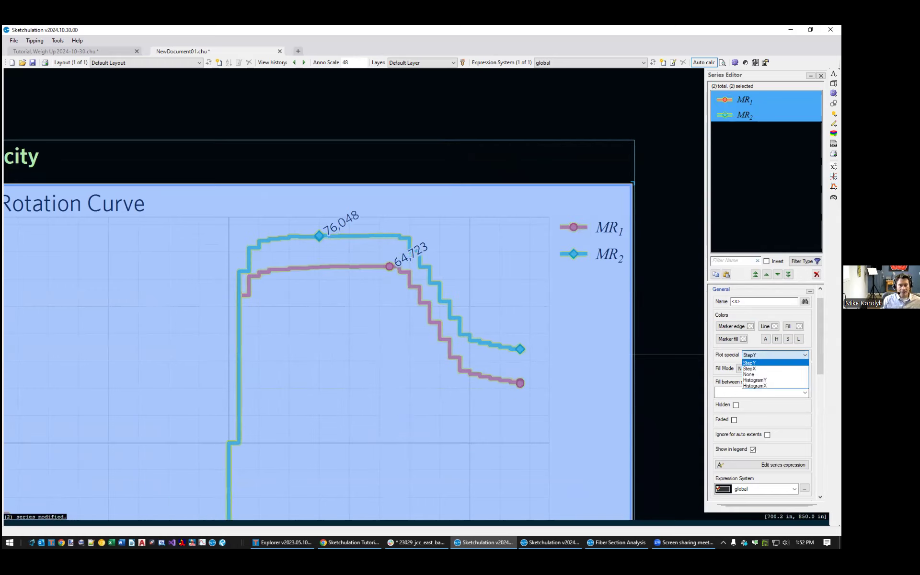
pyautogui.click(771, 374)
# Set the fill mode of both MR series to FillX and deselect the chart
pyautogui.click(772, 368)
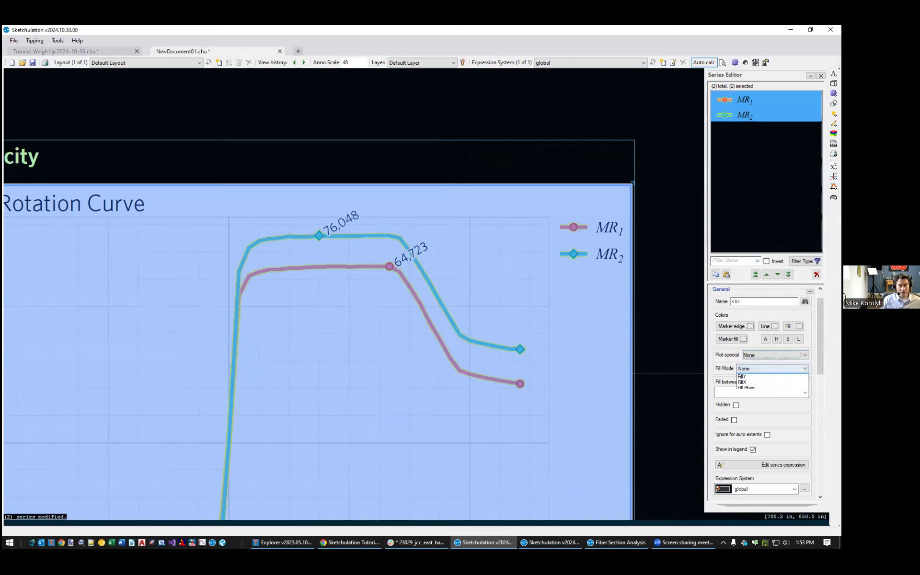
pyautogui.click(747, 388)
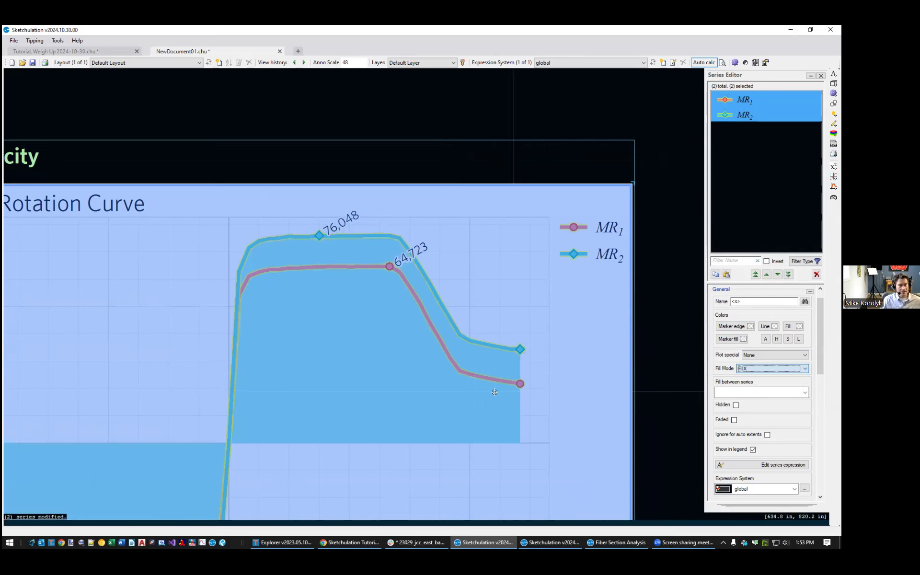
pyautogui.scroll(-3, 470, 368)
pyautogui.scroll(3, 479, 334)
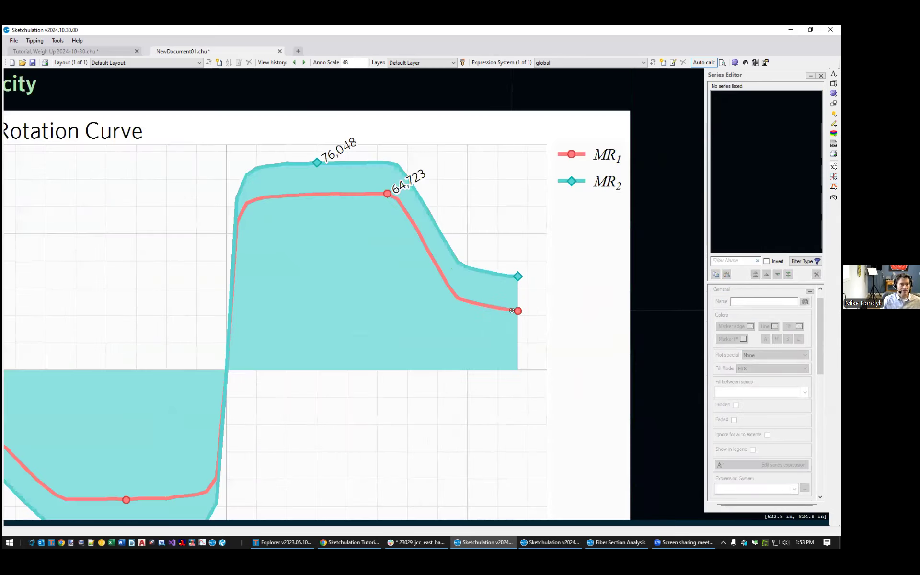
# Reselect the chart and make the fill color of both MR series more transparent with an alpha of 57
pyautogui.click(477, 330)
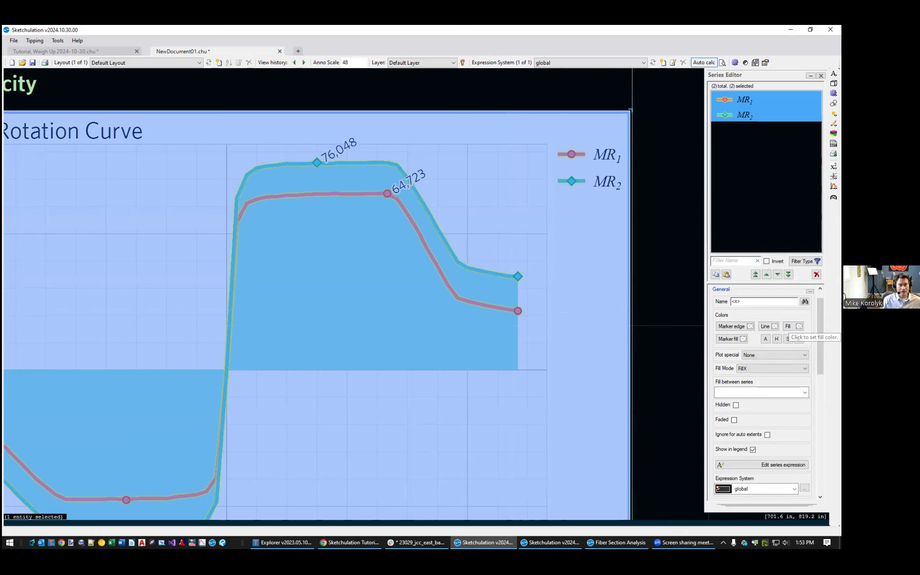
pyautogui.click(793, 326)
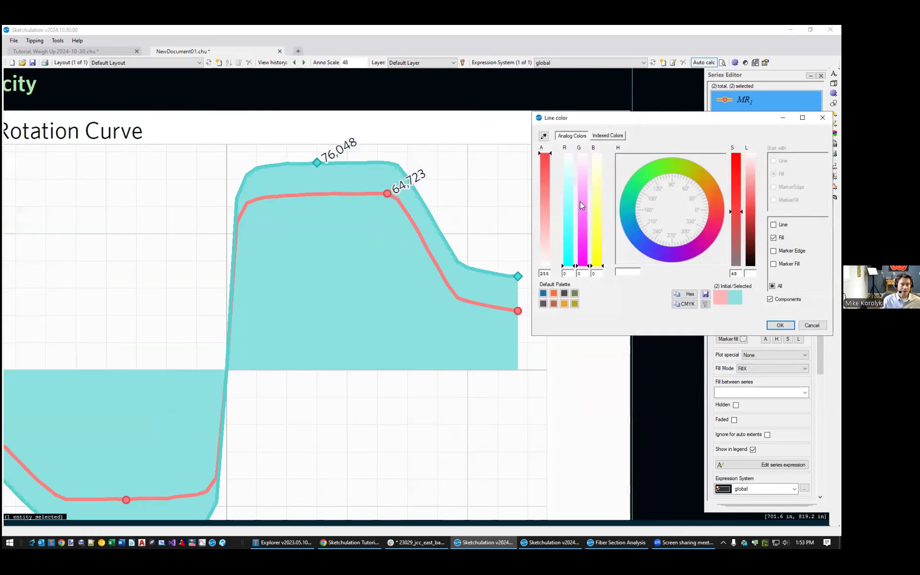
pyautogui.moveTo(545, 205)
pyautogui.mouseDown()
pyautogui.moveTo(553, 257)
pyautogui.moveTo(551, 199)
pyautogui.moveTo(553, 242)
pyautogui.mouseUp()
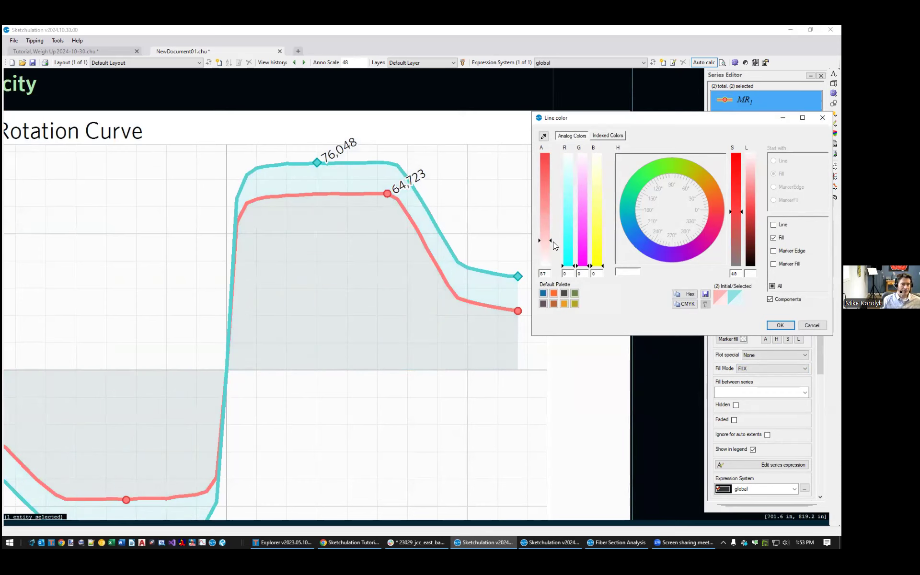
pyautogui.click(780, 325)
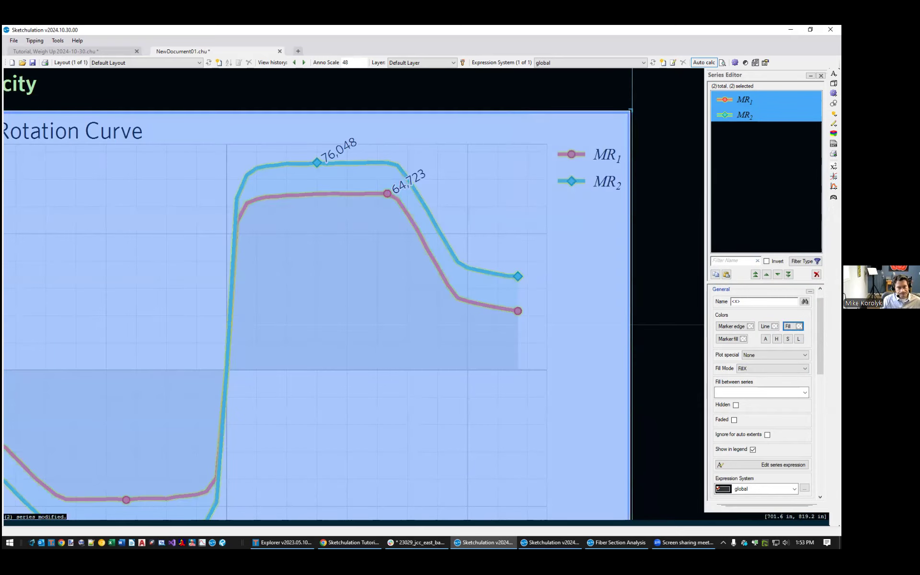
# Review the remaining line, marker and point label properties of the MR series alongside the wall's input equations
pyautogui.scroll(-3, 762, 393)
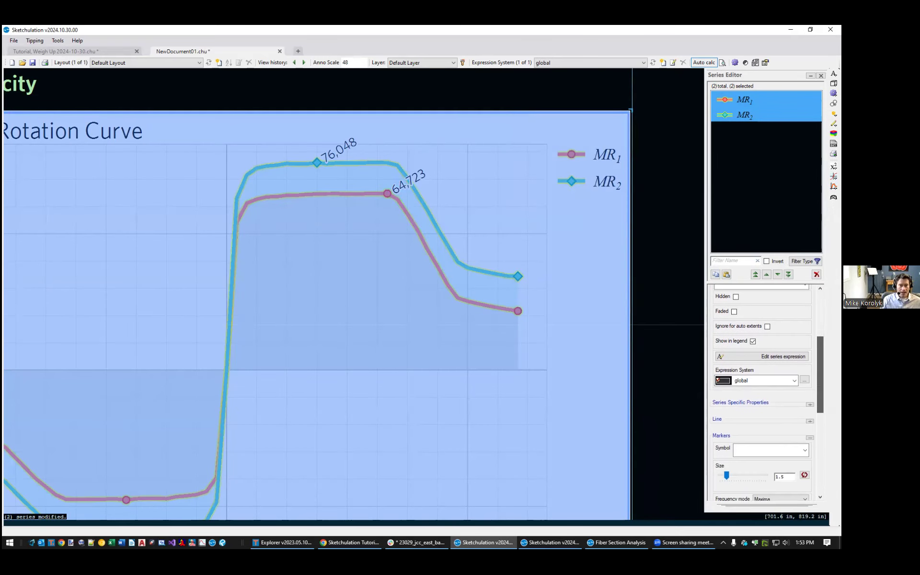
pyautogui.scroll(-1, 425, 344)
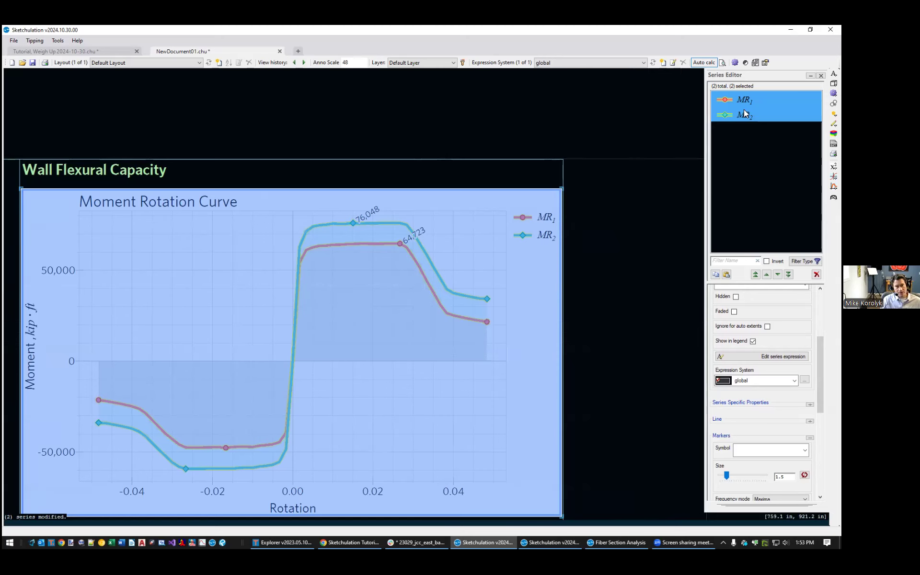
pyautogui.scroll(-3, 377, 197)
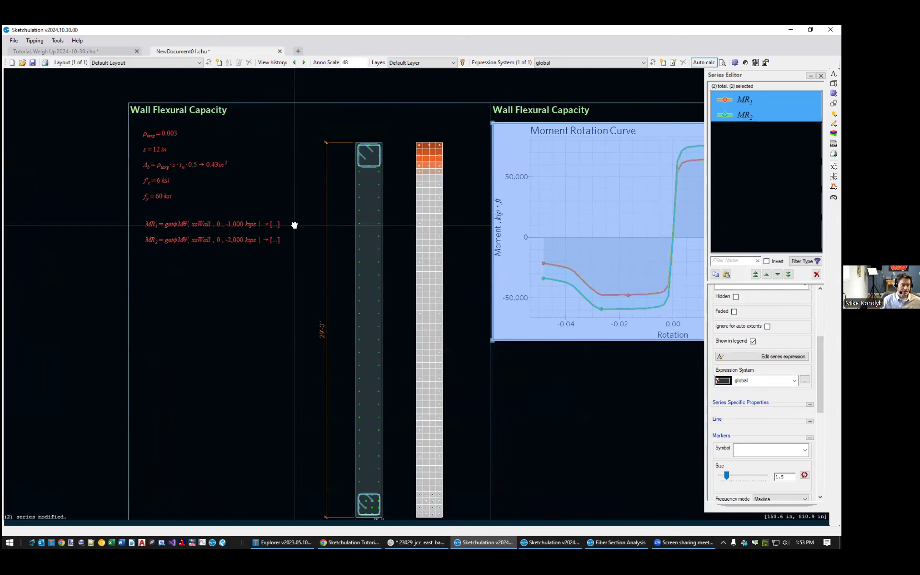
pyautogui.moveTo(294, 224); pyautogui.dragTo(100, 258, button='middle')
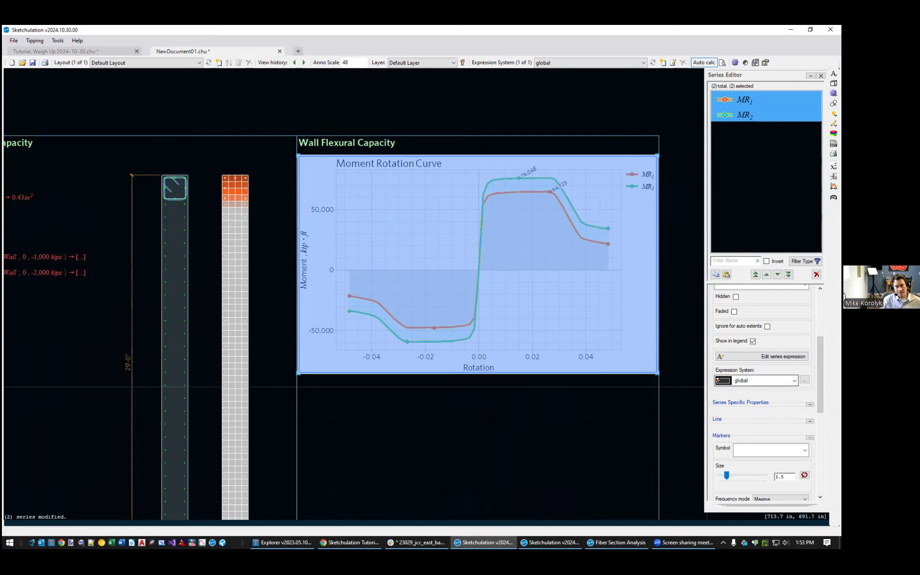
pyautogui.scroll(-3, 767, 383)
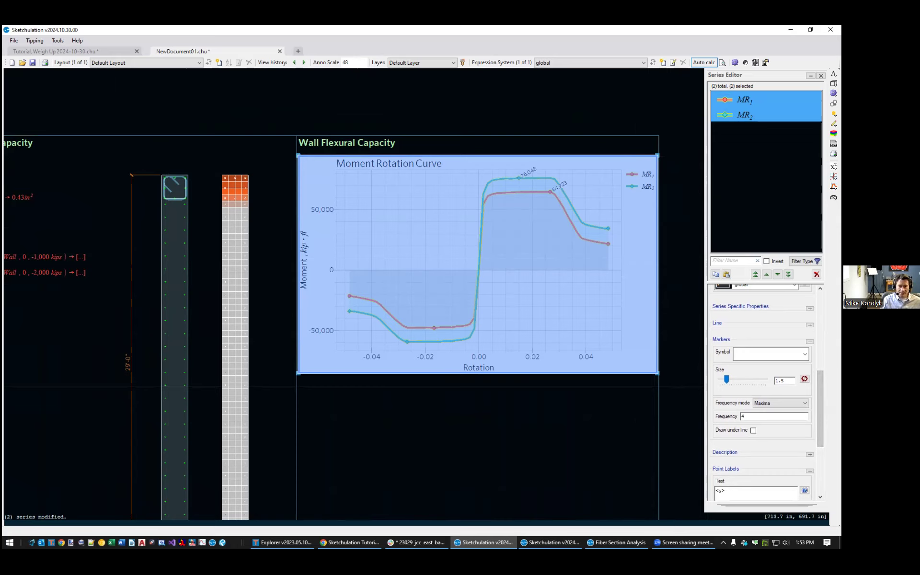
pyautogui.scroll(-4, 766, 393)
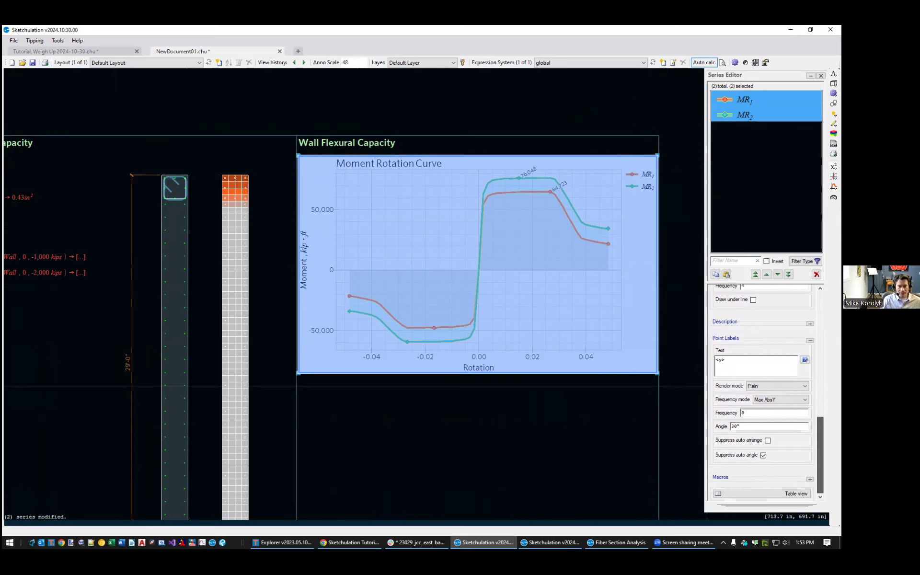
pyautogui.scroll(4, 767, 393)
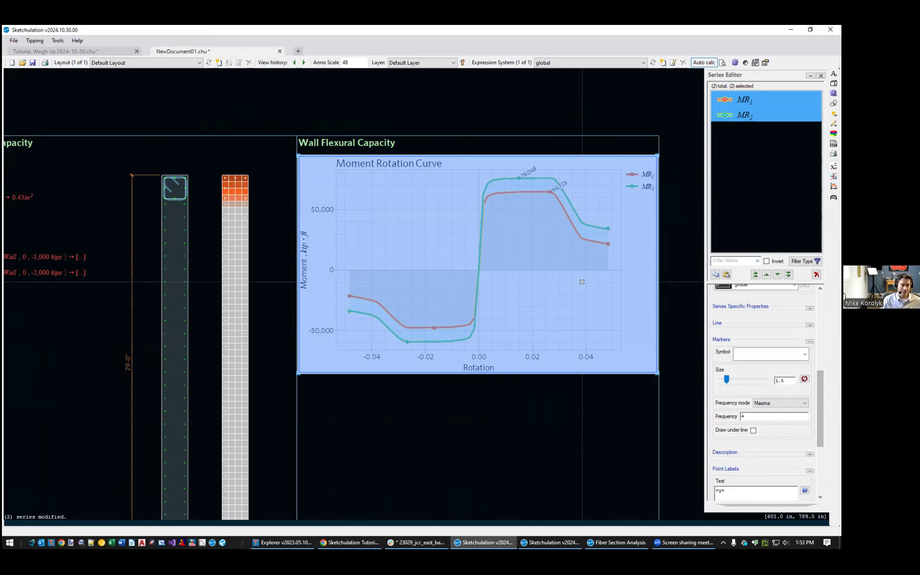
# Deselect the chart and examine the filled moment-rotation curves together with the whole wall flexural capacity sheet
pyautogui.moveTo(579, 265); pyautogui.dragTo(513, 317, button='middle')
pyautogui.scroll(1, 513, 316)
pyautogui.press('Escape')
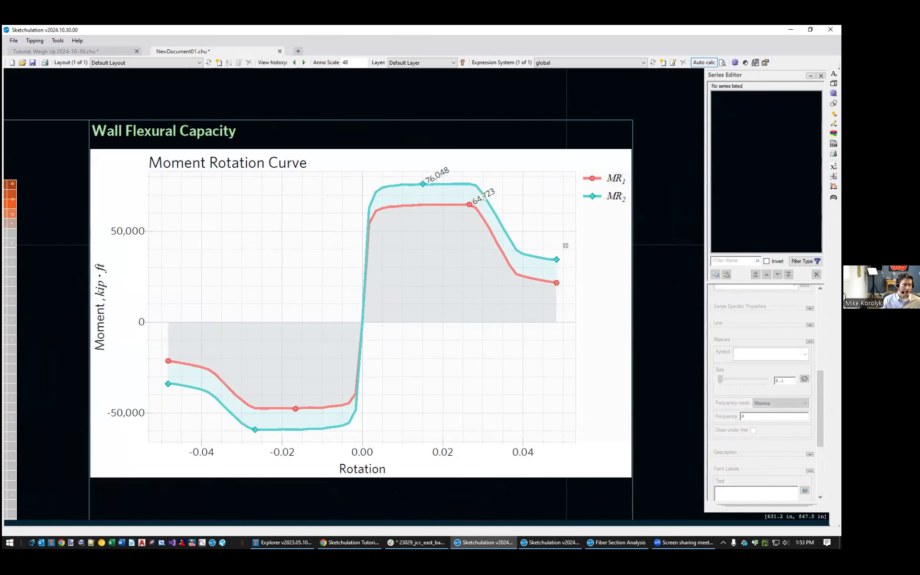
pyautogui.scroll(-1, 565, 247)
pyautogui.moveTo(564, 253); pyautogui.dragTo(554, 288, button='middle')
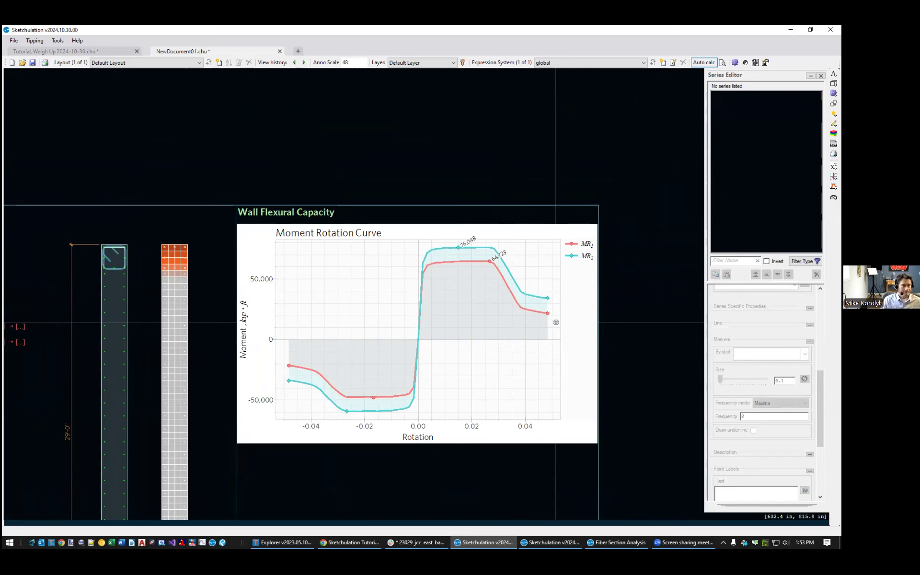
pyautogui.scroll(-2, 555, 322)
pyautogui.moveTo(556, 322); pyautogui.dragTo(543, 229, button='middle')
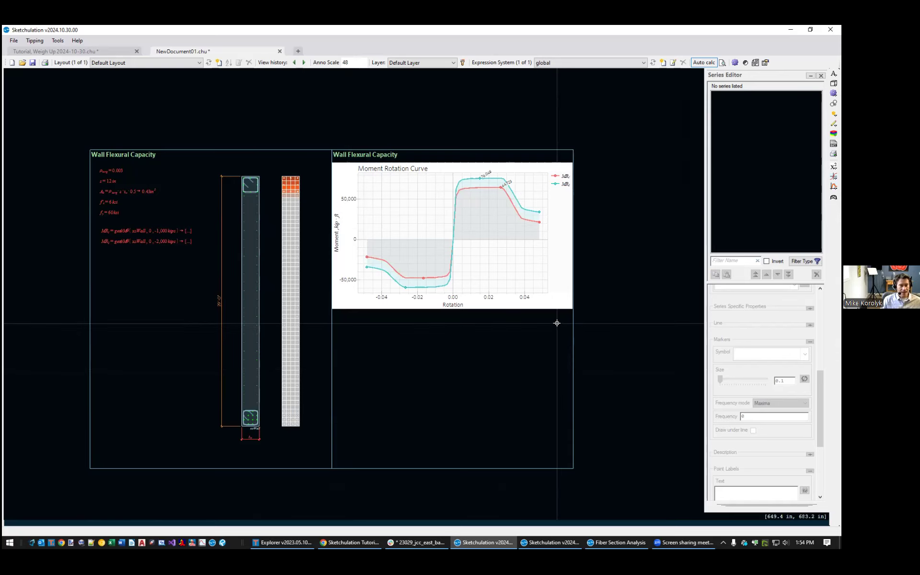
pyautogui.moveTo(555, 318); pyautogui.dragTo(559, 343, button='middle')
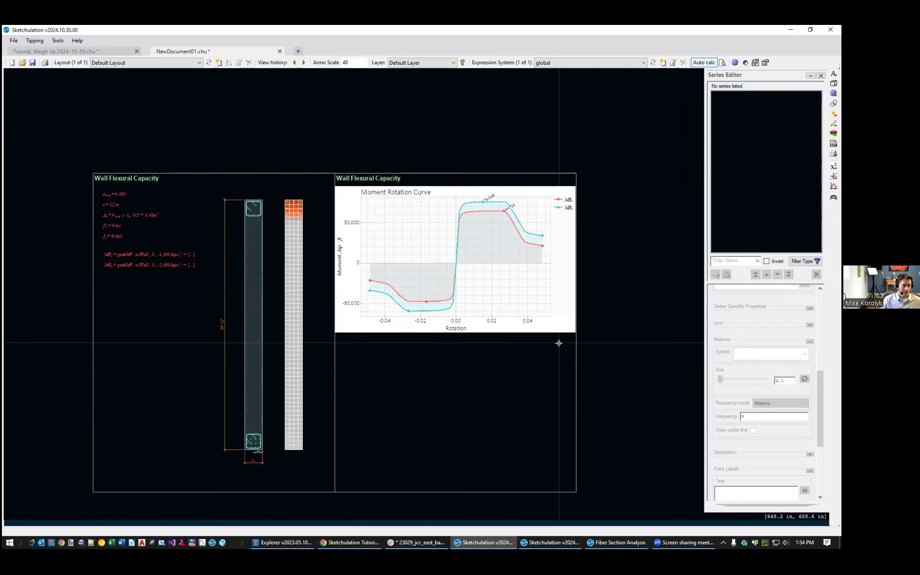